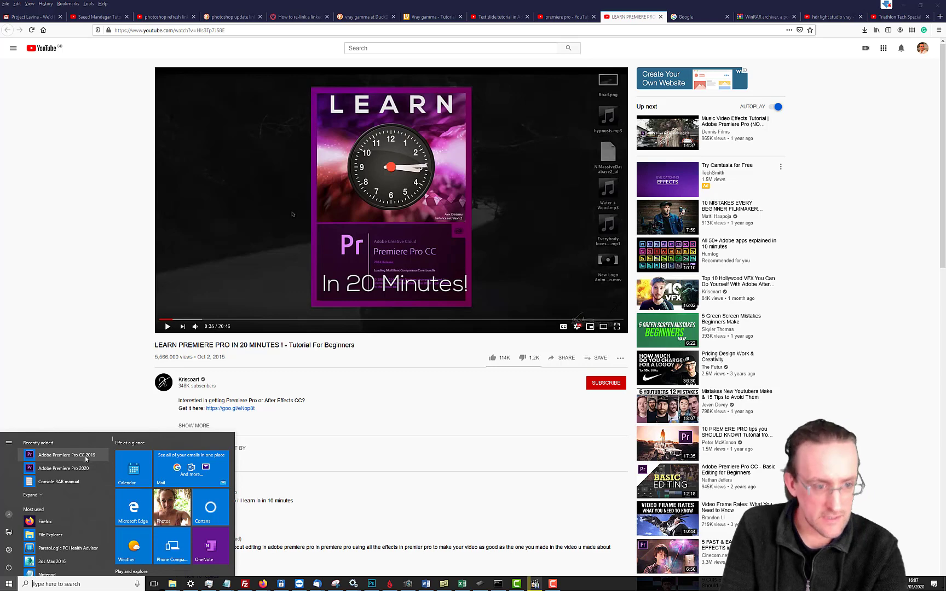
- Launch Adobe Premiere Pro CC 2019 and, while it loads, play the YouTube tutorial up to the workspace selection and pause it
{"action": "left_click", "coordinate": [85, 456]}
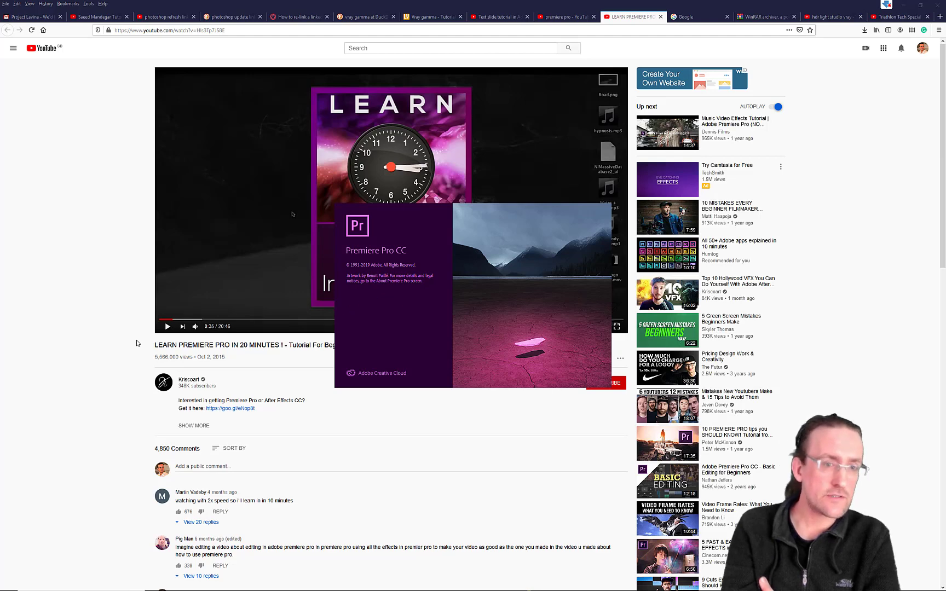
{"action": "left_click", "coordinate": [171, 328]}
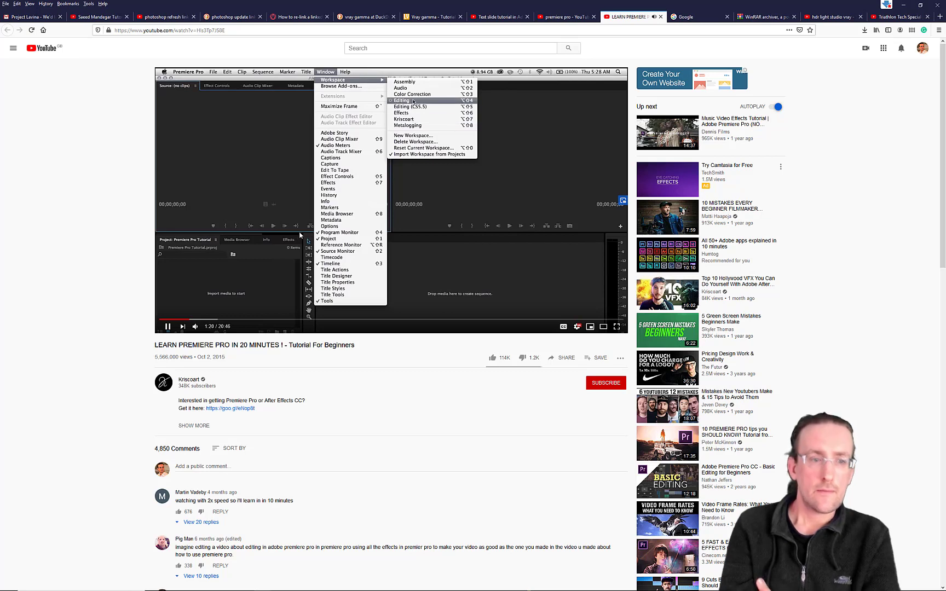
{"action": "key", "text": "space"}
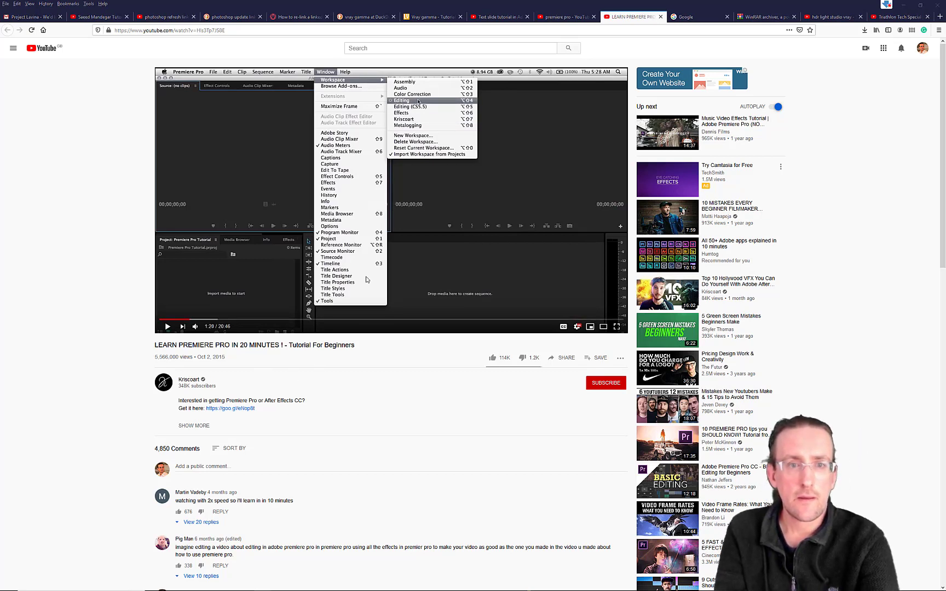
- Try to switch to Premiere Pro to check whether it has finished loading
{"action": "key", "text": "alt+Tab"}
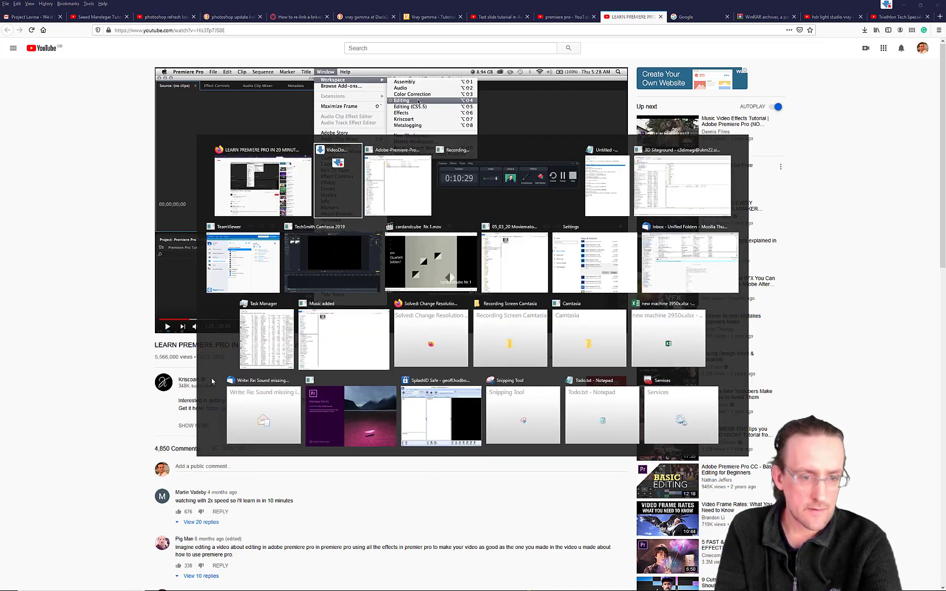
{"action": "key", "text": "super"}
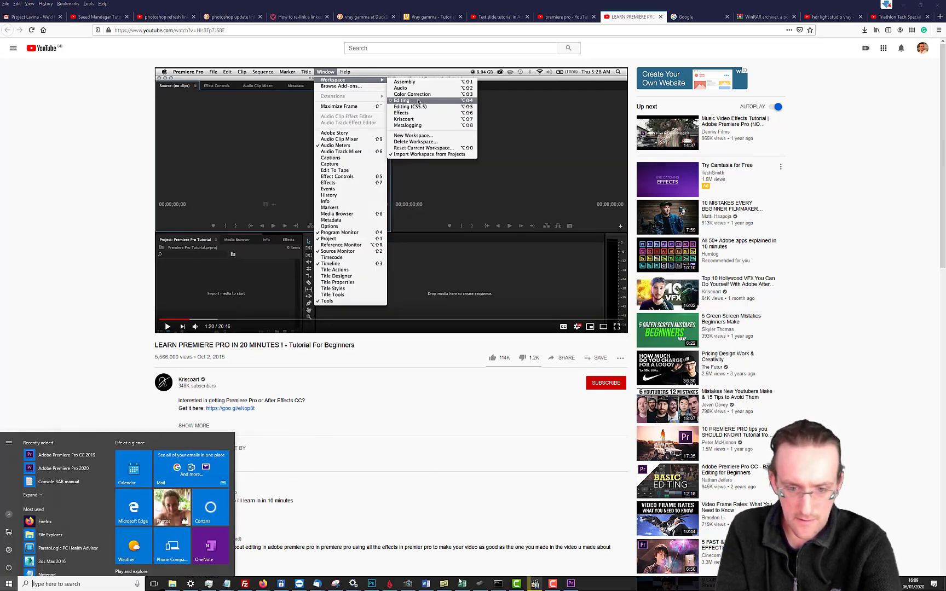
{"action": "left_click", "coordinate": [572, 584]}
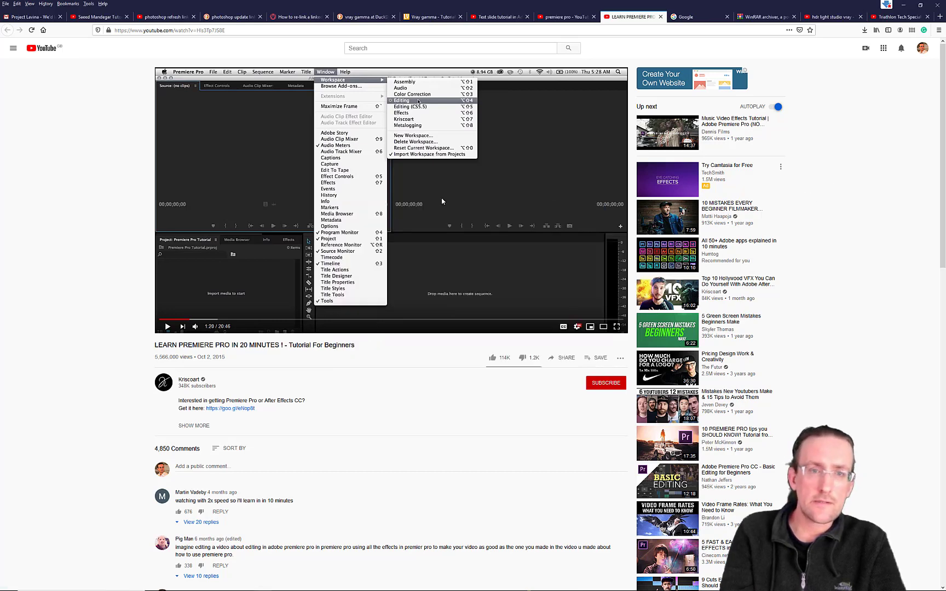
- Play the YouTube tutorial slightly further, pause it, and show it full screen
{"action": "left_click", "coordinate": [400, 231]}
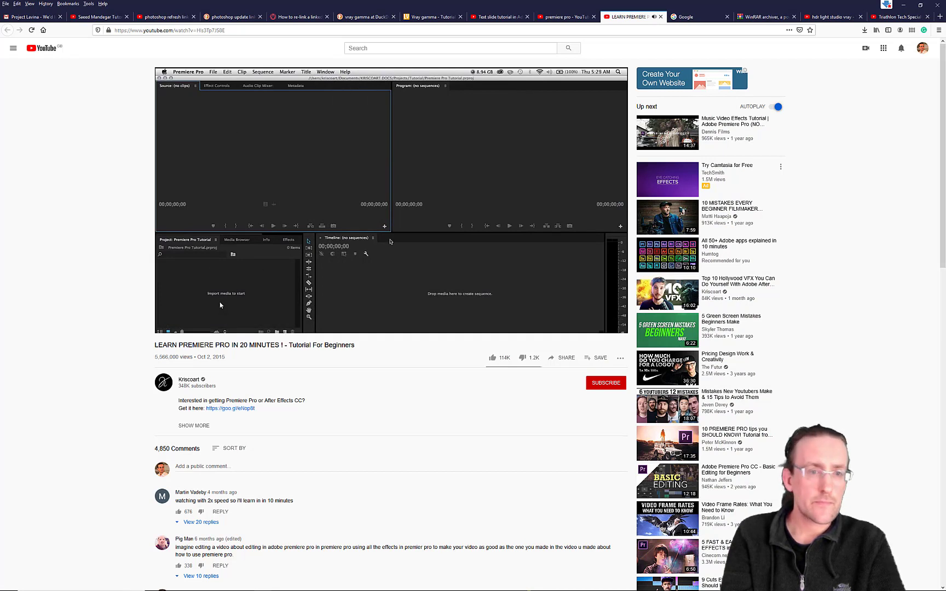
{"action": "left_click", "coordinate": [362, 314]}
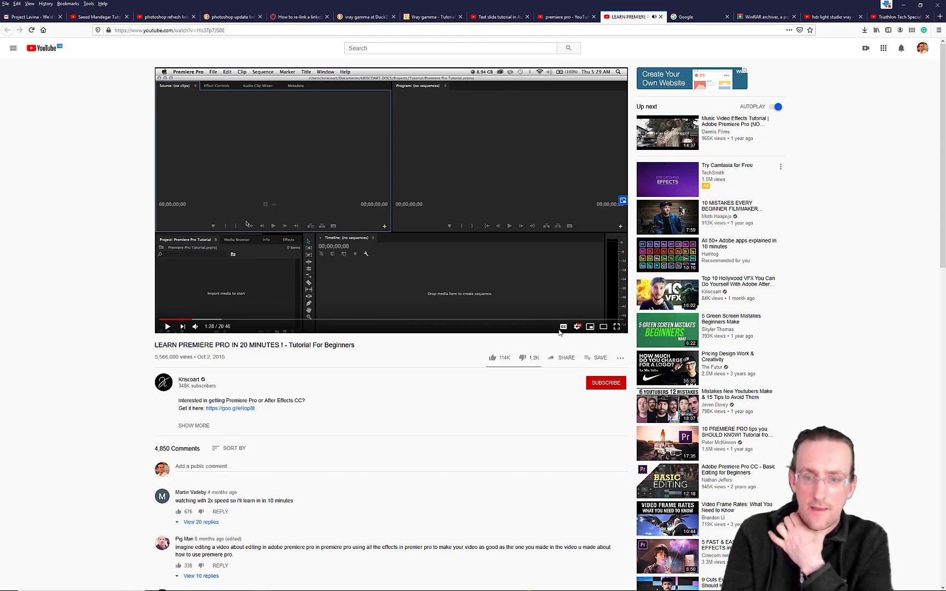
{"action": "left_click", "coordinate": [617, 326]}
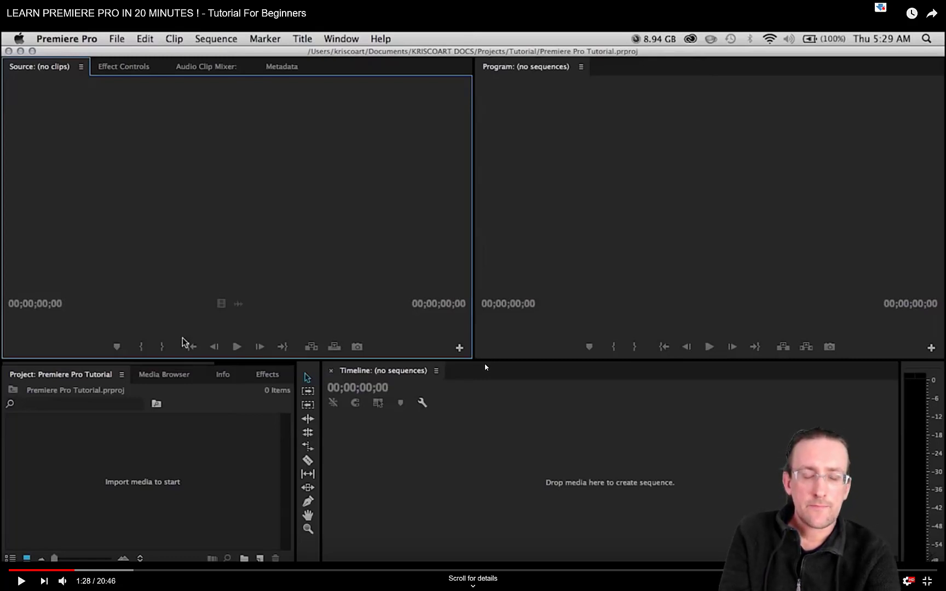
- Switch to Premiere Pro CC 2019, dismiss its startup message and maximize the program window
{"action": "key", "text": "alt+Tab"}
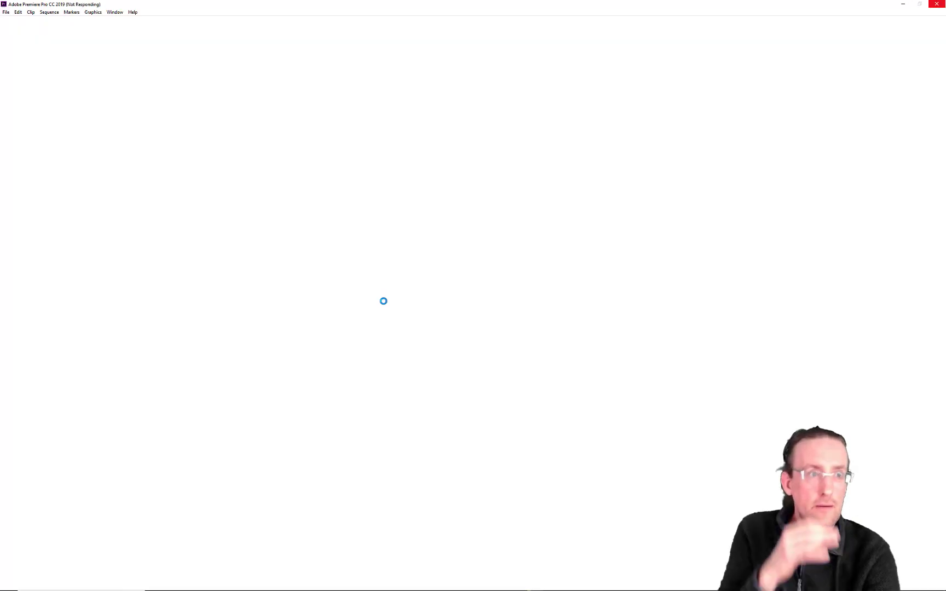
{"action": "key", "text": "alt+Tab"}
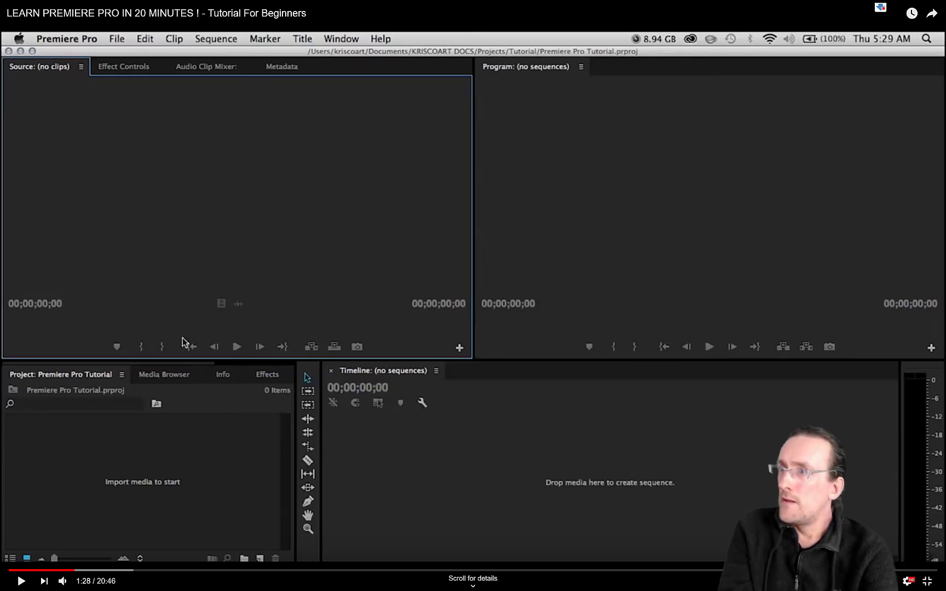
{"action": "left_click_drag", "start_coordinate": [945, 11], "coordinate": [506, 143]}
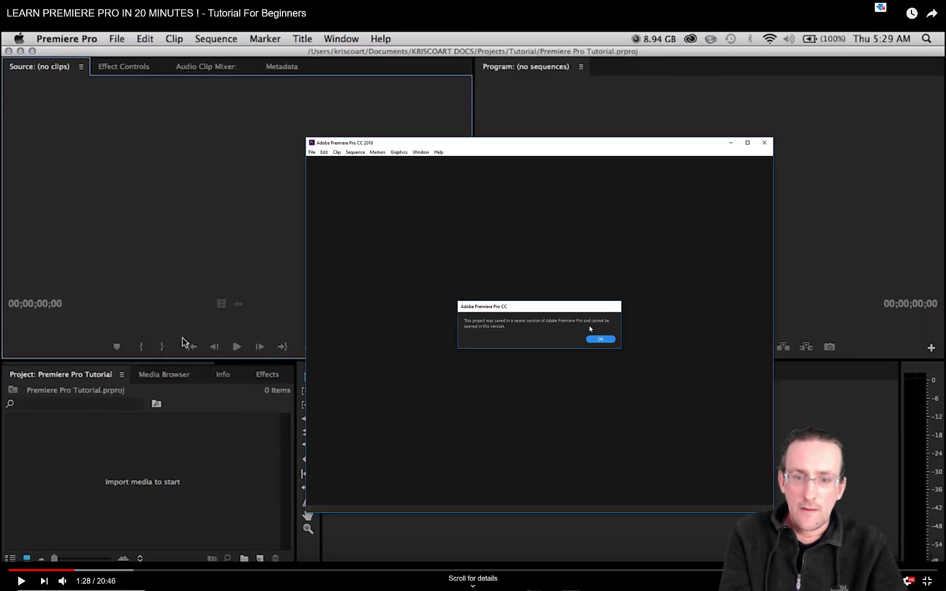
{"action": "left_click", "coordinate": [600, 339]}
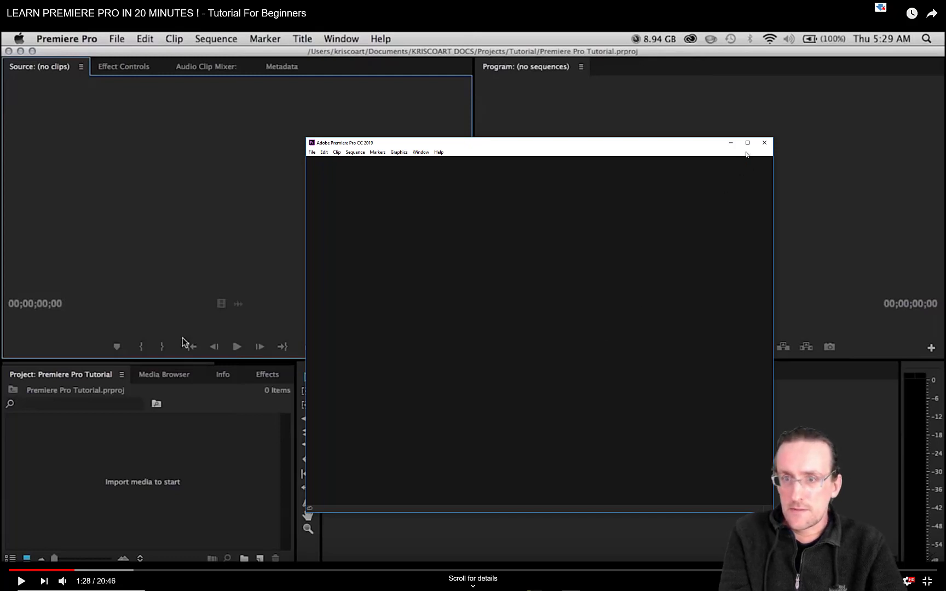
{"action": "left_click", "coordinate": [747, 143]}
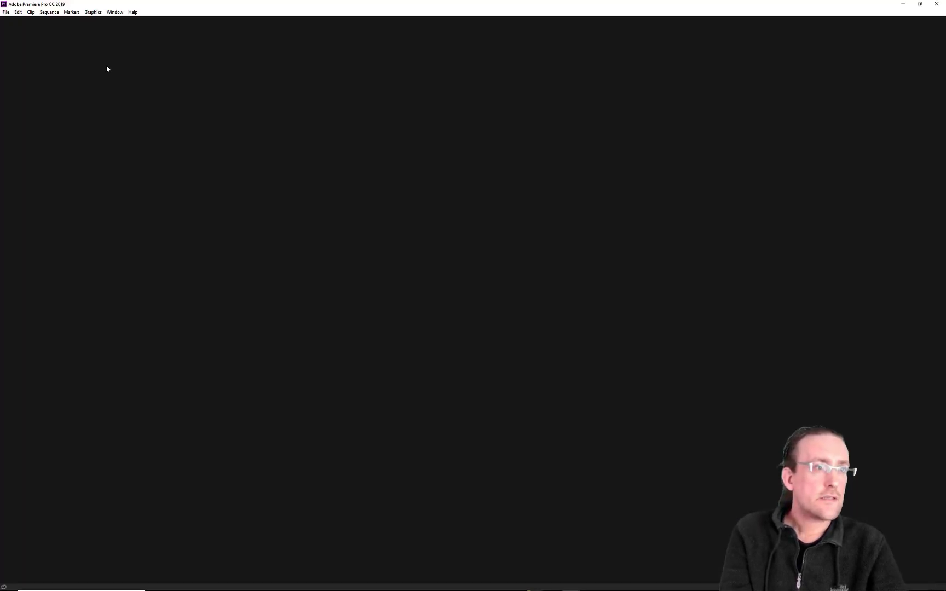
- Start a new project and browse for its location to the 05_03_20 Premiere Pro folder inside the card game video folder
{"action": "left_click", "coordinate": [6, 12]}
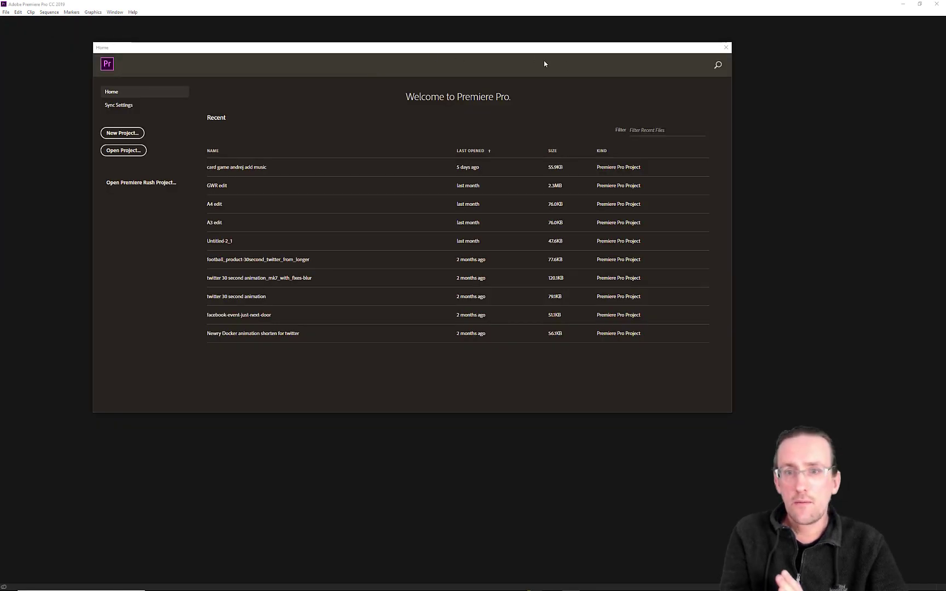
{"action": "left_click", "coordinate": [128, 136]}
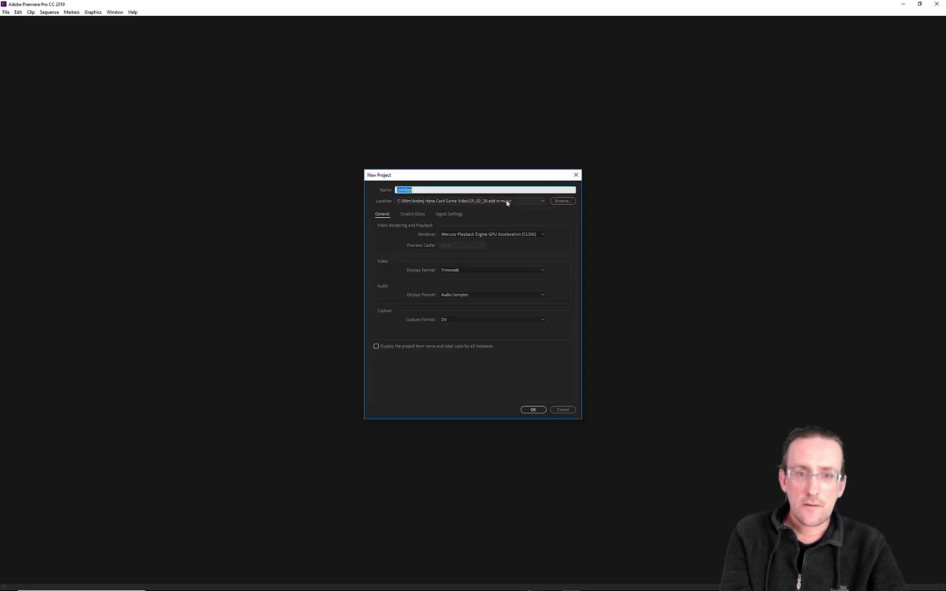
{"action": "left_click", "coordinate": [559, 200]}
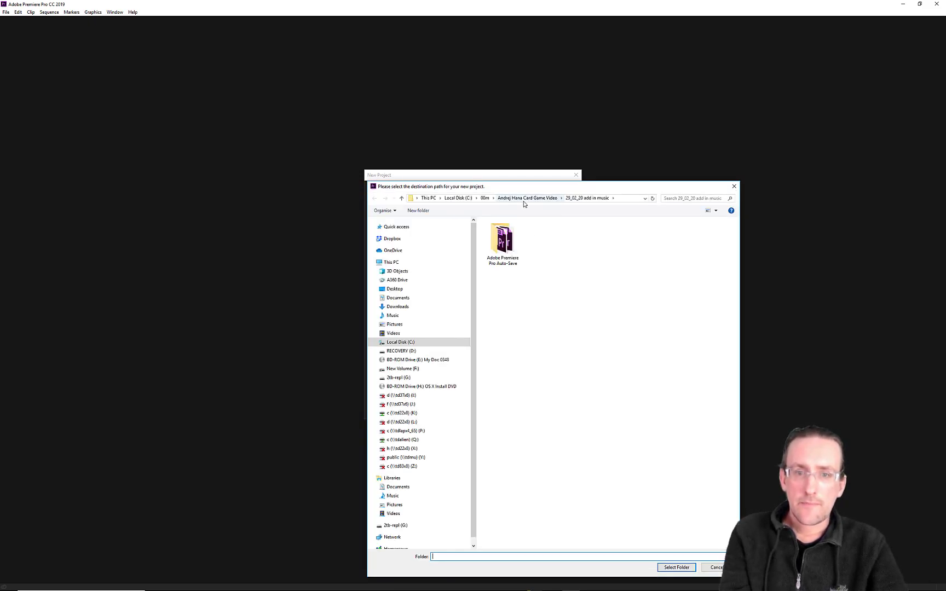
{"action": "left_click", "coordinate": [524, 202]}
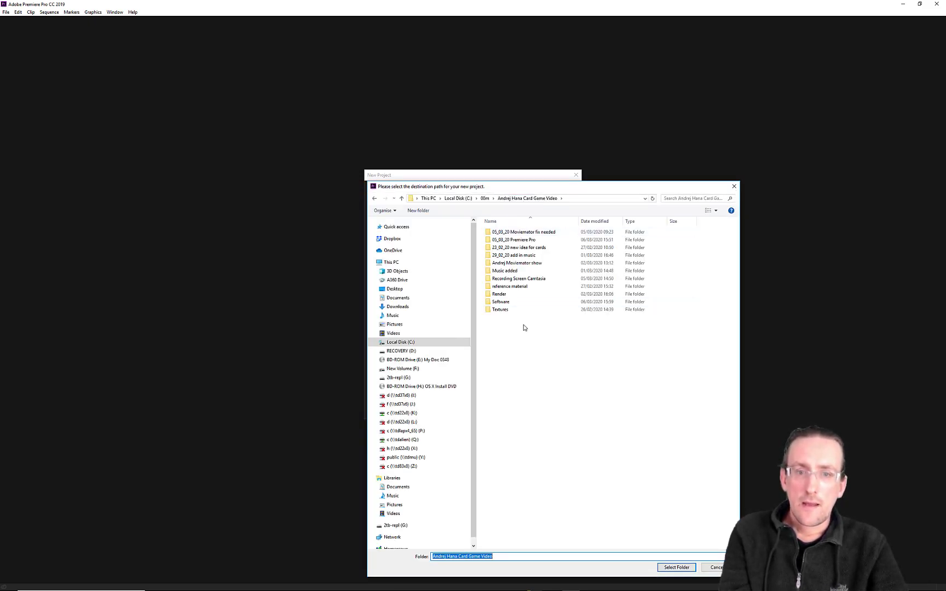
{"action": "double_click", "coordinate": [514, 240]}
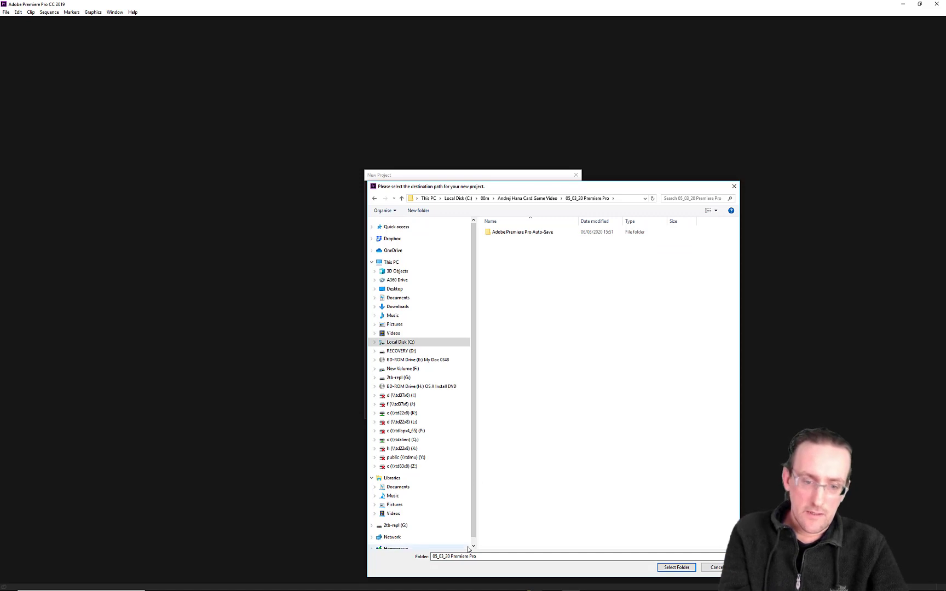
- Set the opened 05_03_20 Premiere Pro folder as the destination of the new project
{"action": "left_click", "coordinate": [493, 556]}
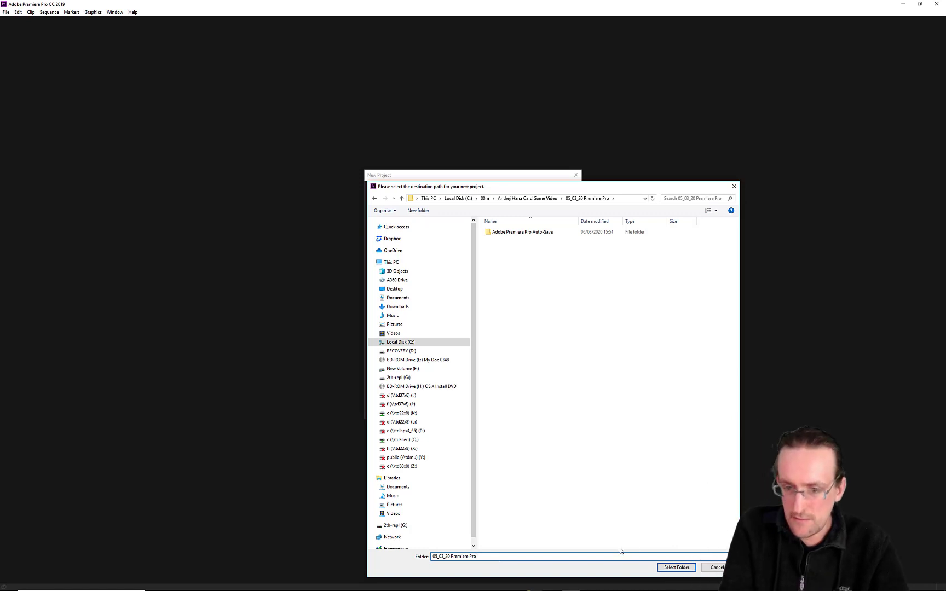
{"action": "left_click", "coordinate": [676, 567]}
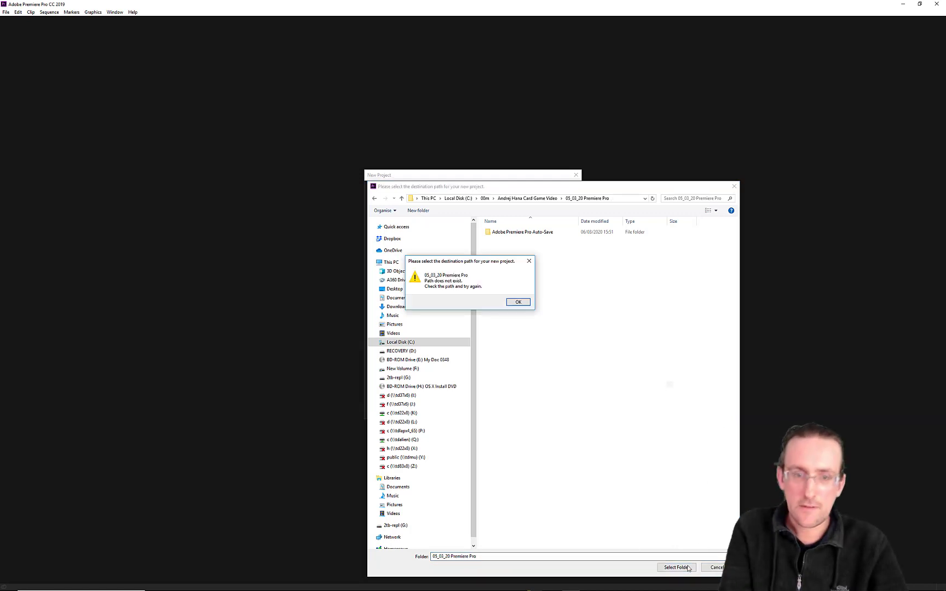
{"action": "left_click", "coordinate": [523, 302]}
{"action": "left_click", "coordinate": [484, 557]}
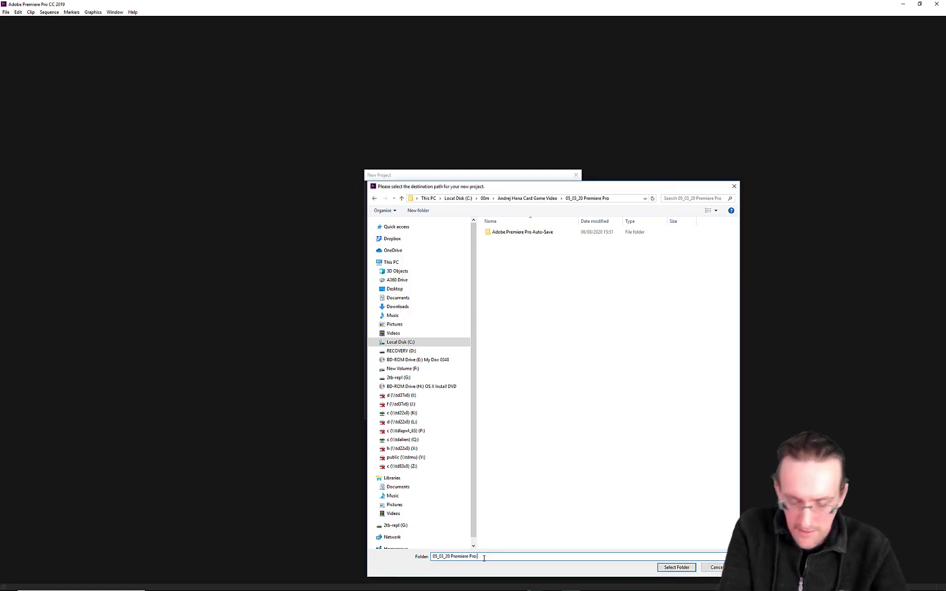
{"action": "left_click", "coordinate": [677, 569]}
{"action": "left_click", "coordinate": [515, 302]}
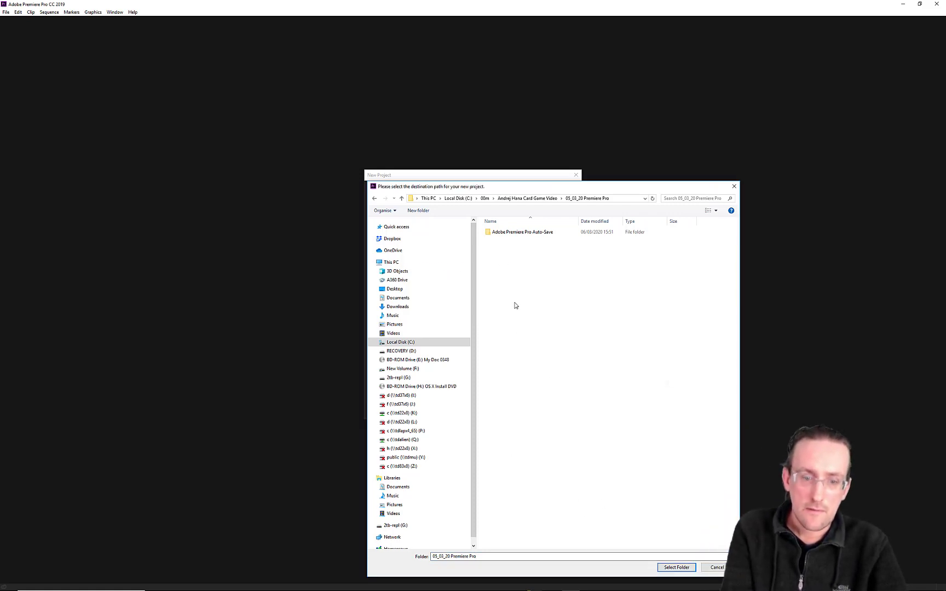
{"action": "left_click_drag", "start_coordinate": [488, 557], "coordinate": [344, 555]}
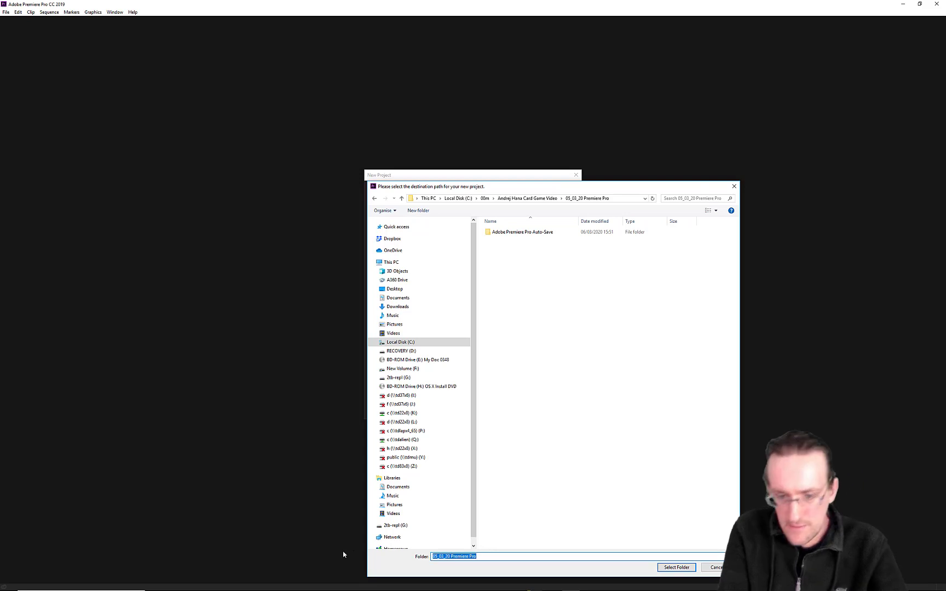
{"action": "left_click", "coordinate": [673, 568]}
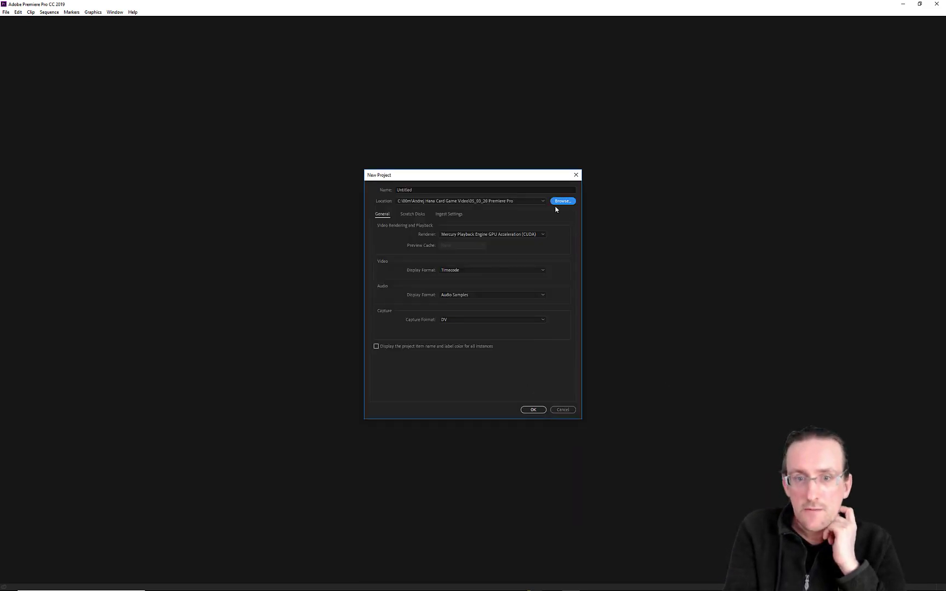
- Name the project with the client's first name followed by "Card Presentation" and create it
{"action": "double_click", "coordinate": [432, 190]}
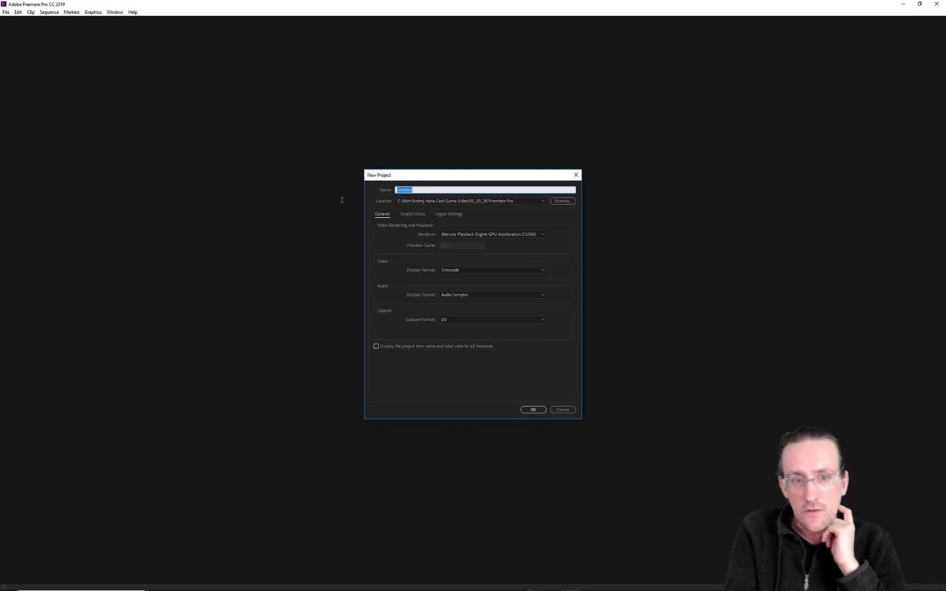
{"action": "type", "text": "A"}
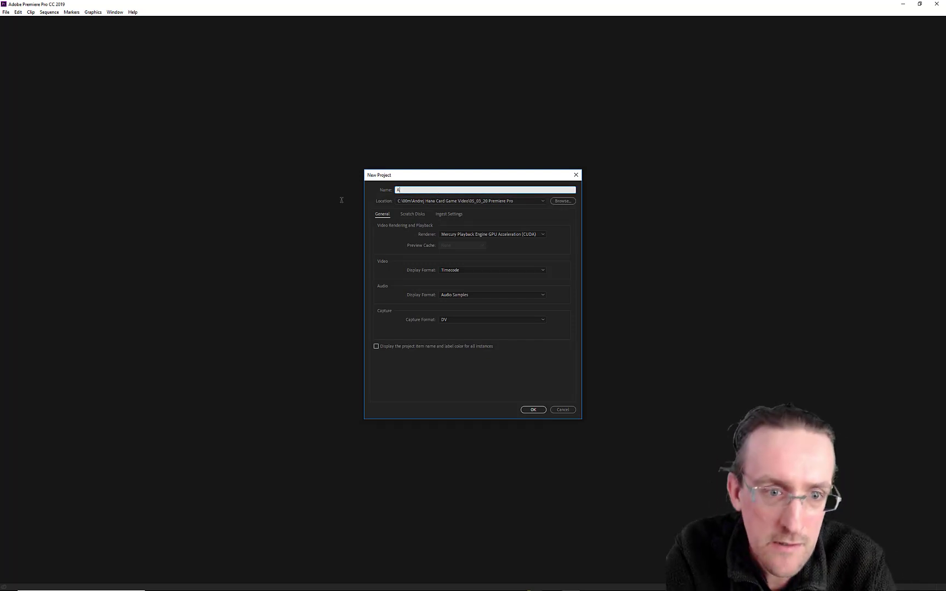
{"action": "type", "text": "ndrej"}
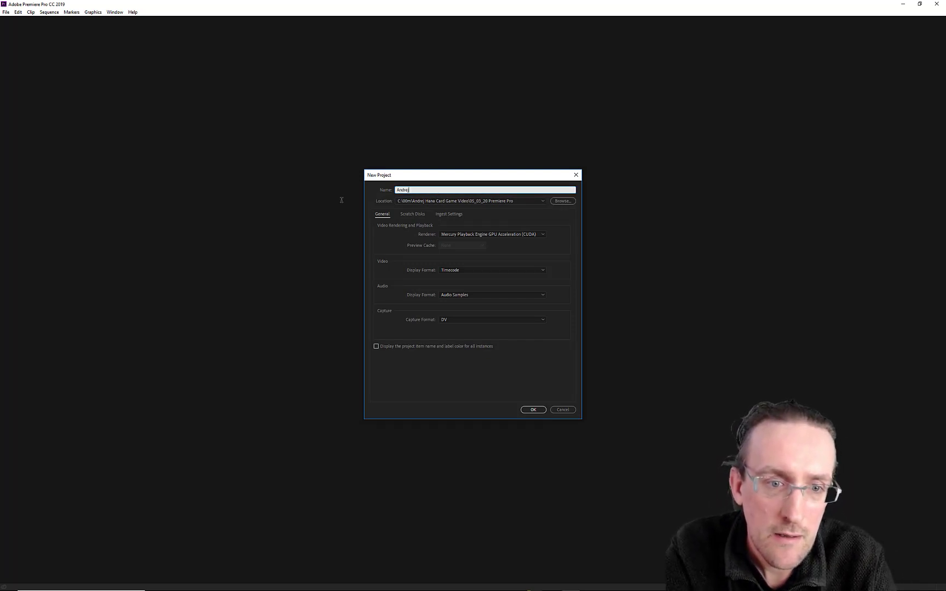
{"action": "type", "text": " Card P"}
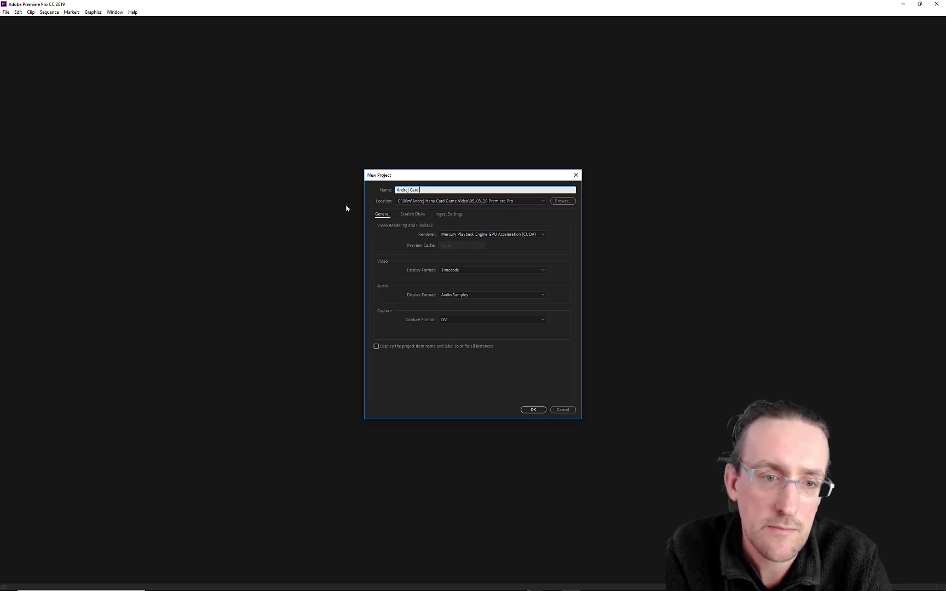
{"action": "type", "text": "resentation"}
{"action": "key", "text": "Return"}
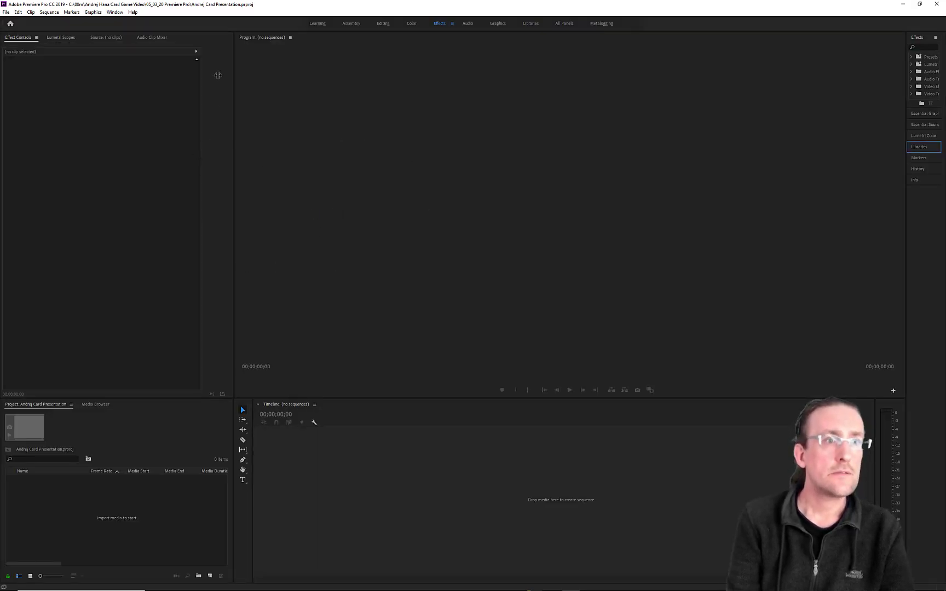
- Switch the workspace to Editing and accept the replacement of the outdated workspace preset
{"action": "left_click", "coordinate": [115, 12]}
{"action": "mouse_move", "coordinate": [100, 15]}
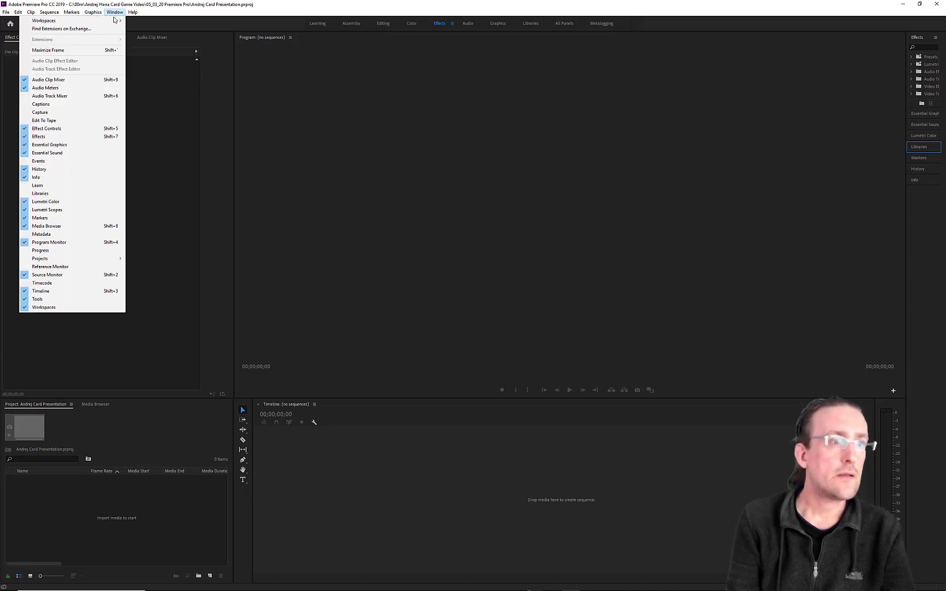
{"action": "left_click", "coordinate": [158, 52]}
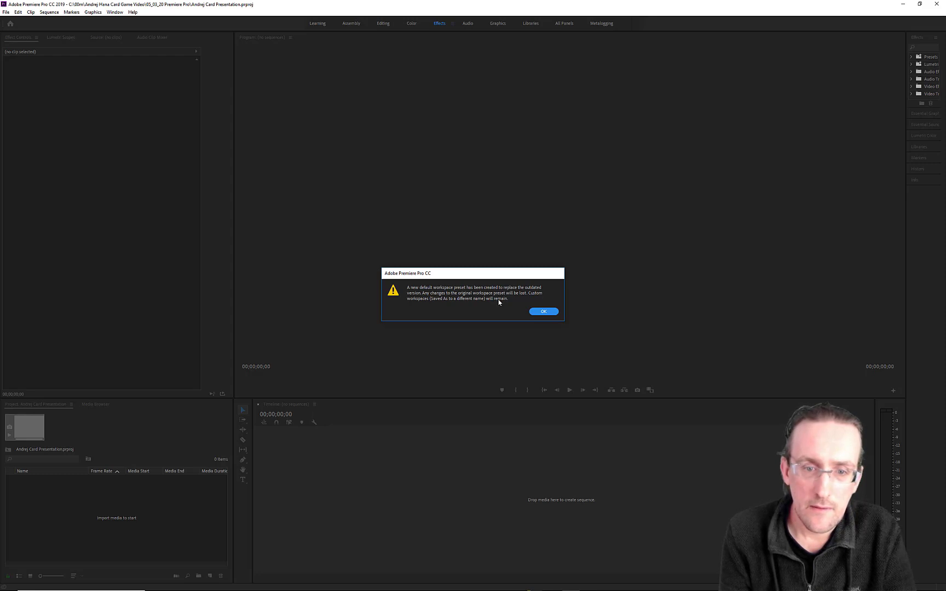
{"action": "left_click", "coordinate": [542, 311]}
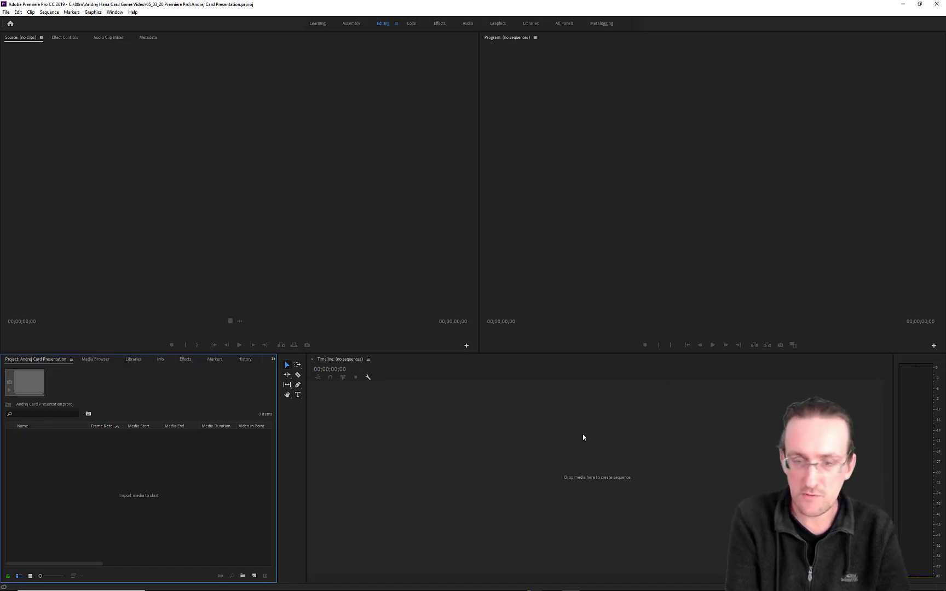
- Start a media import and browse to the client's card game video folder inside the 00m folder on drive C
{"action": "left_click", "coordinate": [6, 12]}
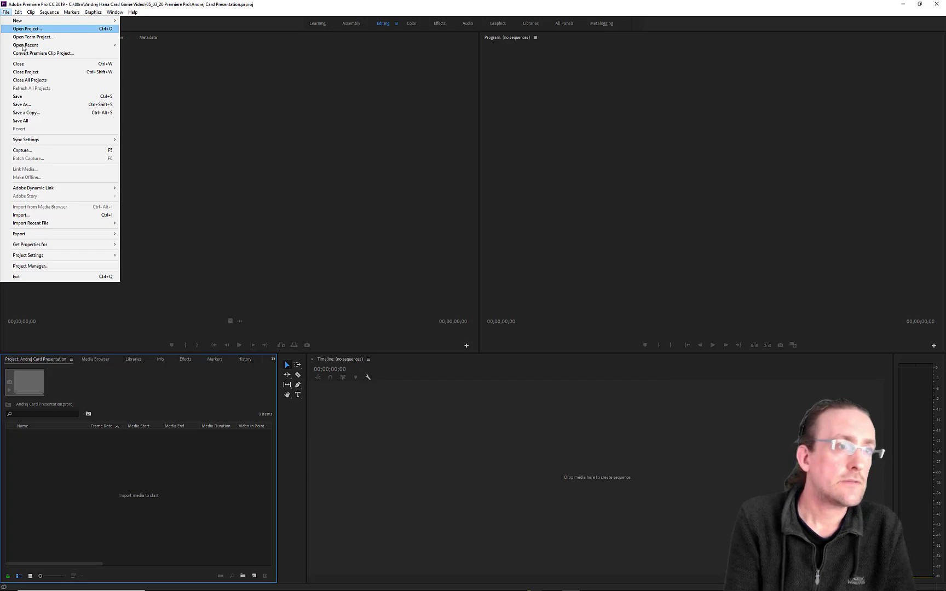
{"action": "left_click", "coordinate": [54, 214]}
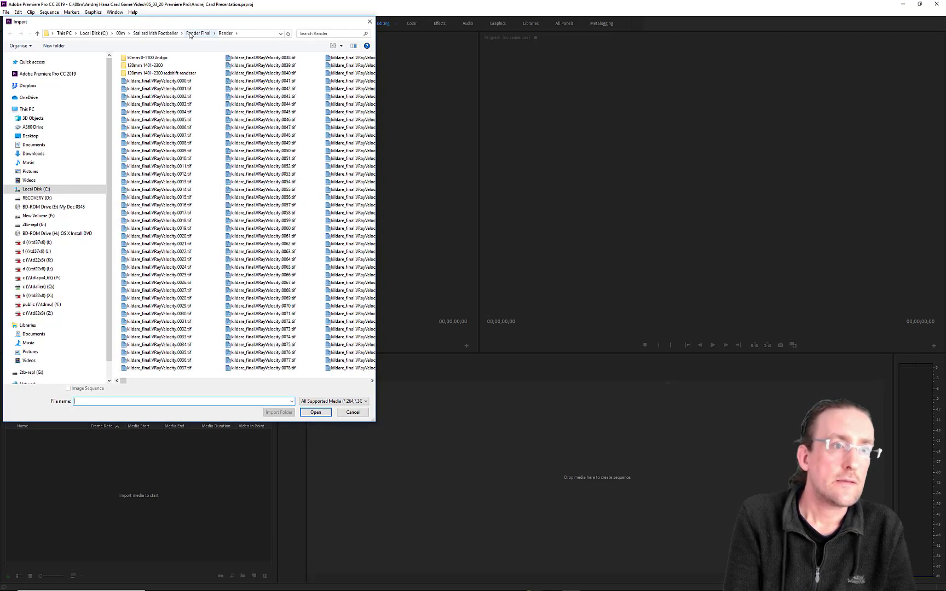
{"action": "left_click", "coordinate": [121, 34]}
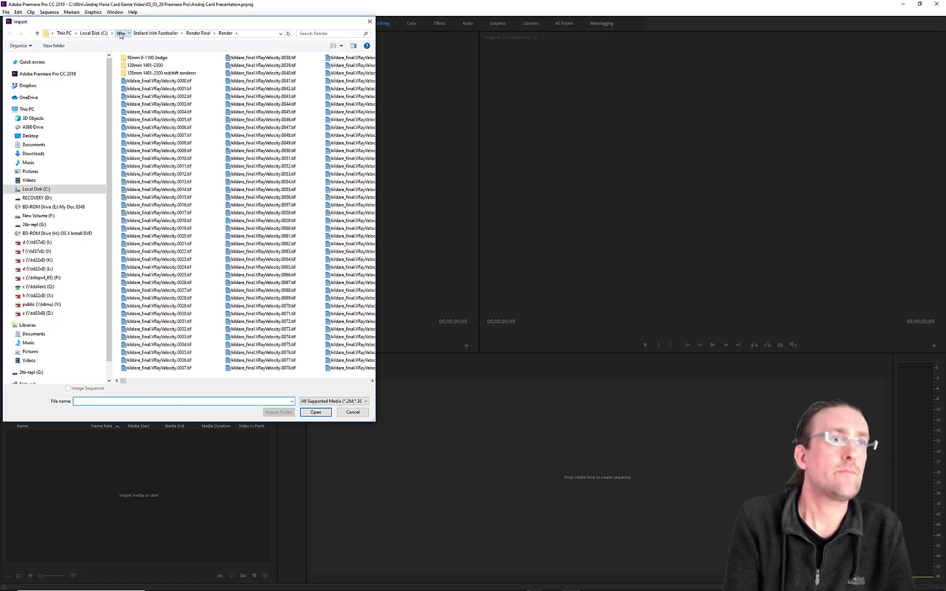
{"action": "left_click", "coordinate": [158, 86]}
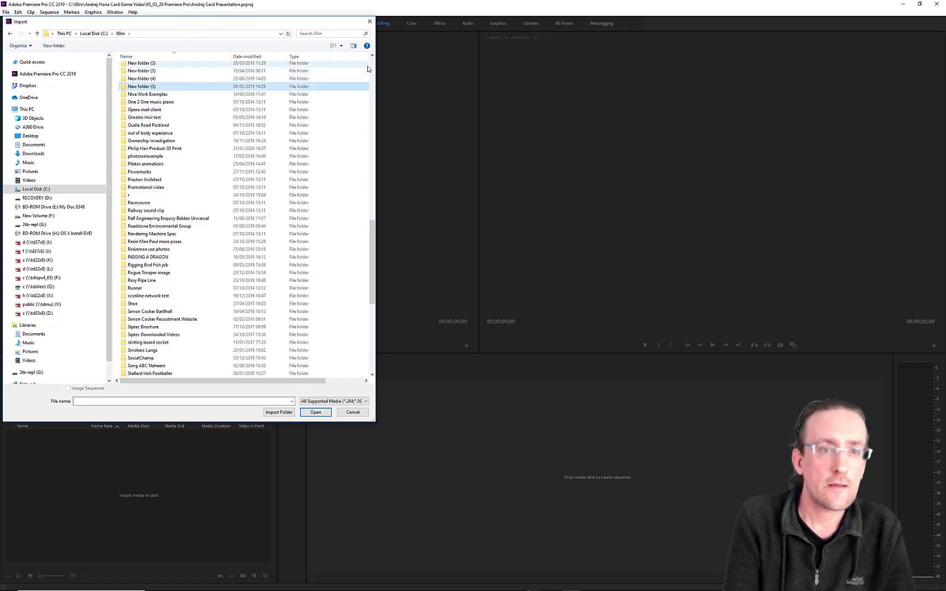
{"action": "left_click", "coordinate": [374, 67]}
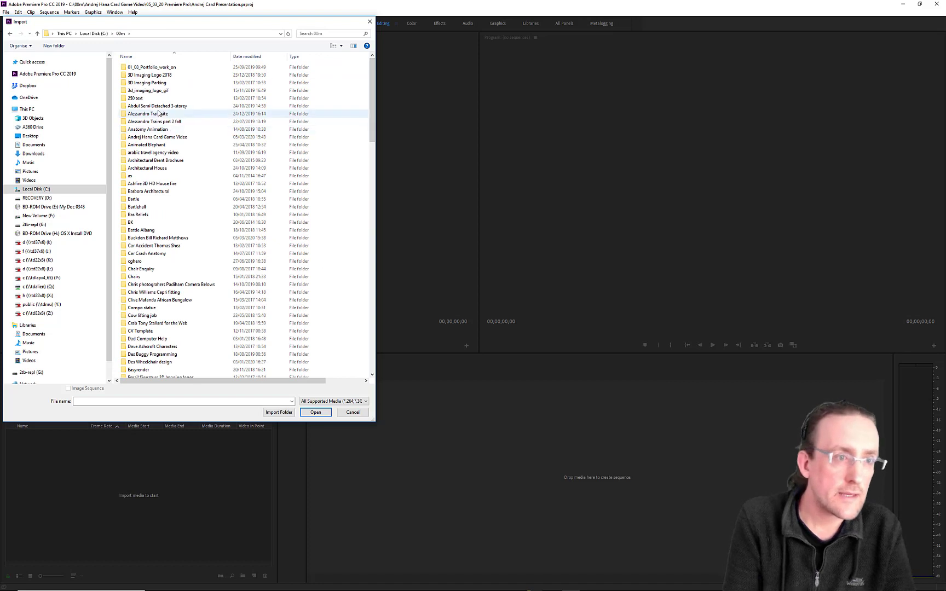
{"action": "left_click", "coordinate": [155, 106]}
{"action": "left_click", "coordinate": [158, 137]}
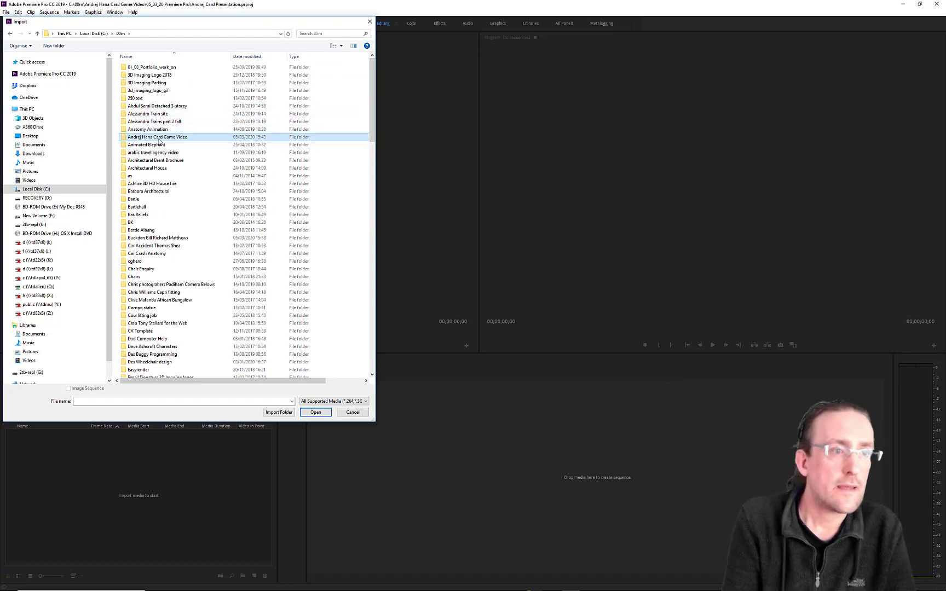
{"action": "double_click", "coordinate": [159, 138]}
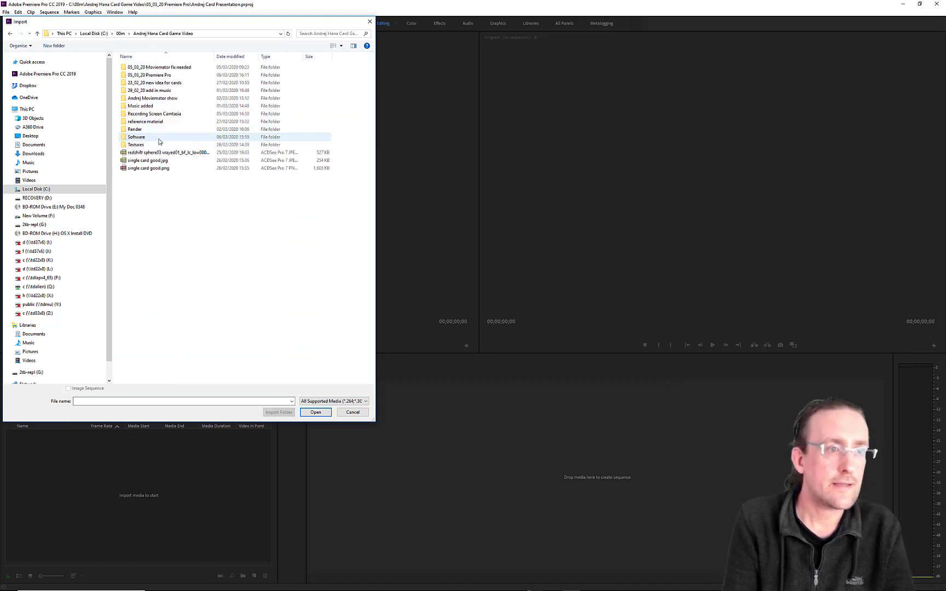
- Import the game_cards_render VRayVelocity 1280 720 MP4 from the game_cards_render__AME folder under Render and Movie
{"action": "left_click", "coordinate": [158, 100]}
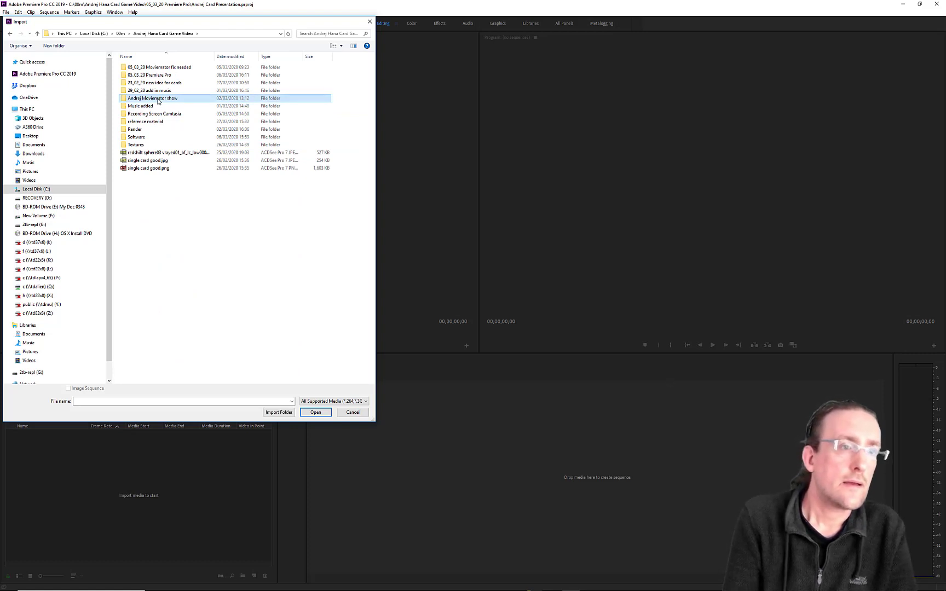
{"action": "double_click", "coordinate": [155, 131]}
{"action": "left_click", "coordinate": [133, 76]}
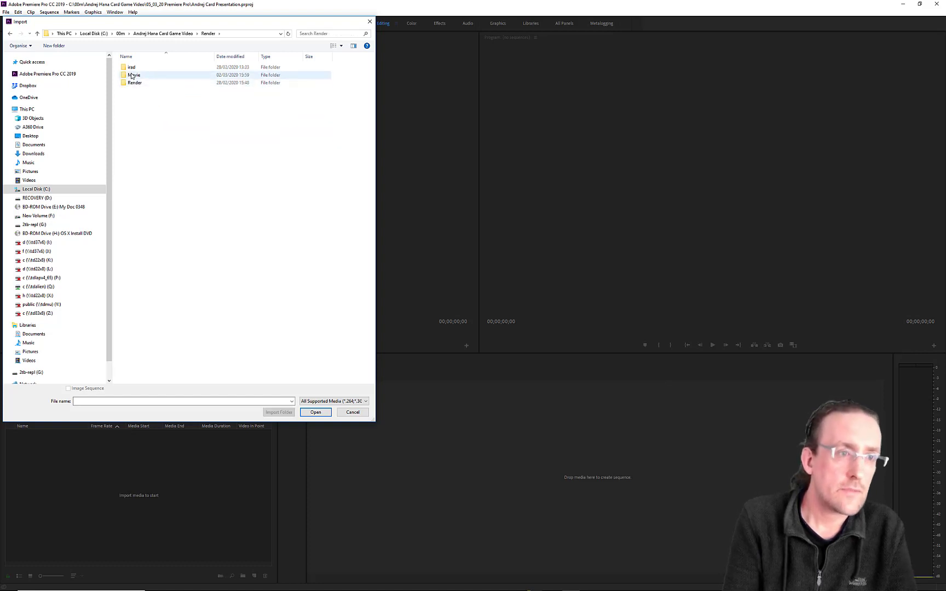
{"action": "double_click", "coordinate": [131, 76]}
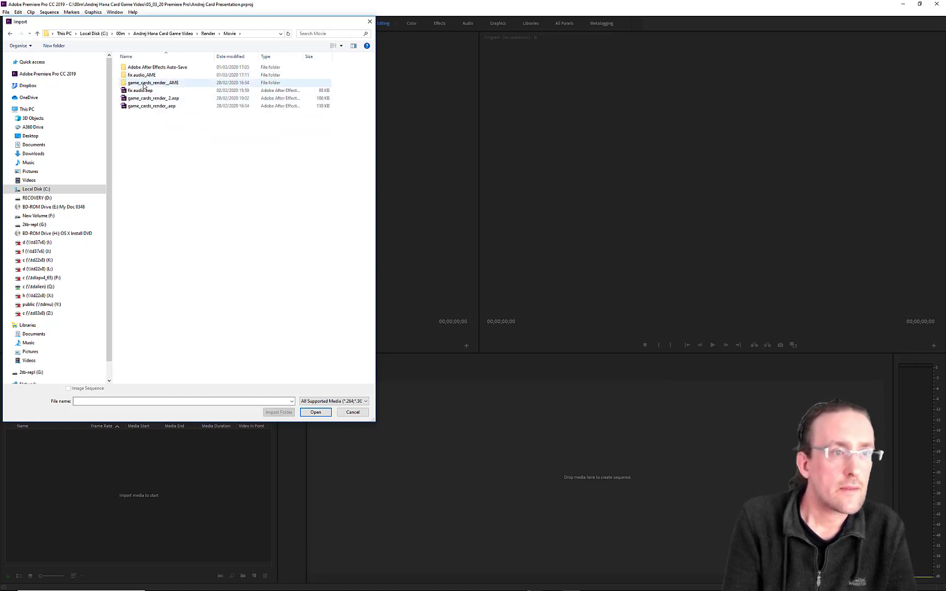
{"action": "double_click", "coordinate": [143, 83]}
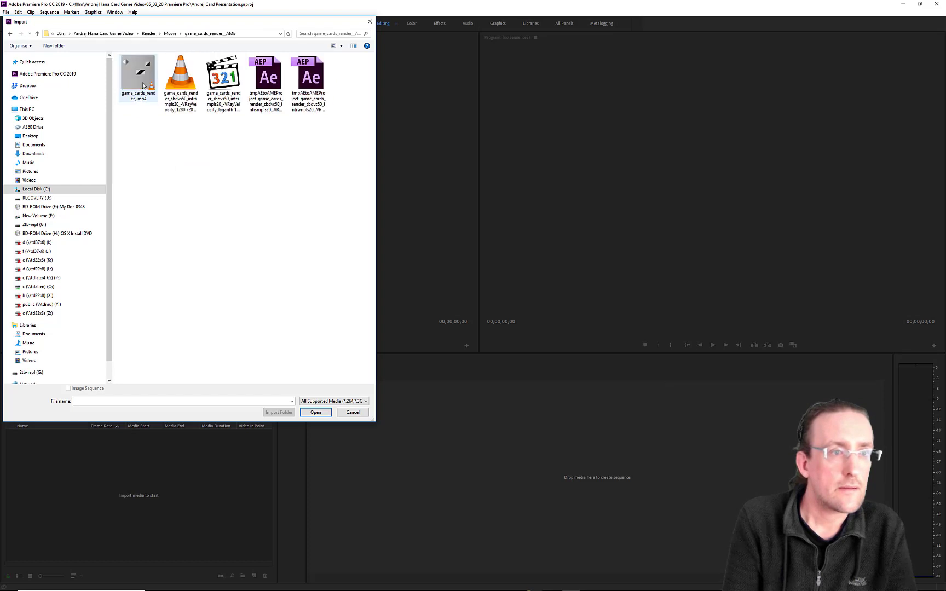
{"action": "left_click", "coordinate": [180, 98]}
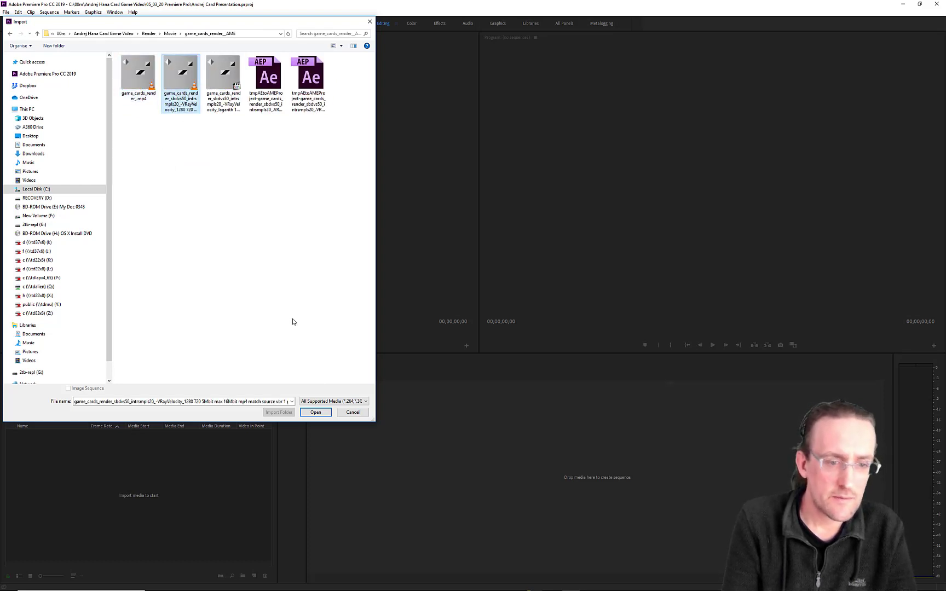
{"action": "left_click", "coordinate": [316, 413]}
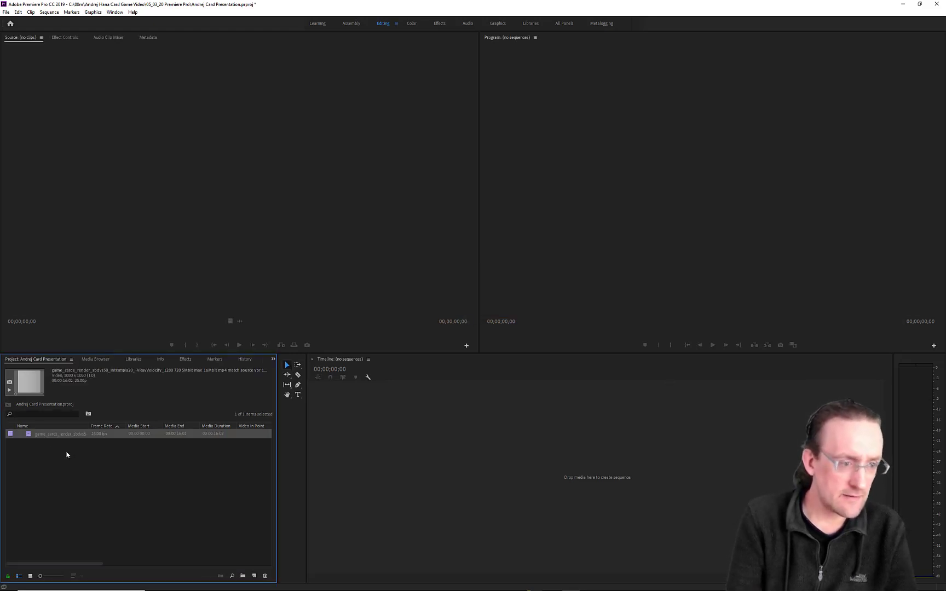
- Open the imported game_cards_render clip in the Source monitor and play its first few seconds
{"action": "double_click", "coordinate": [47, 437]}
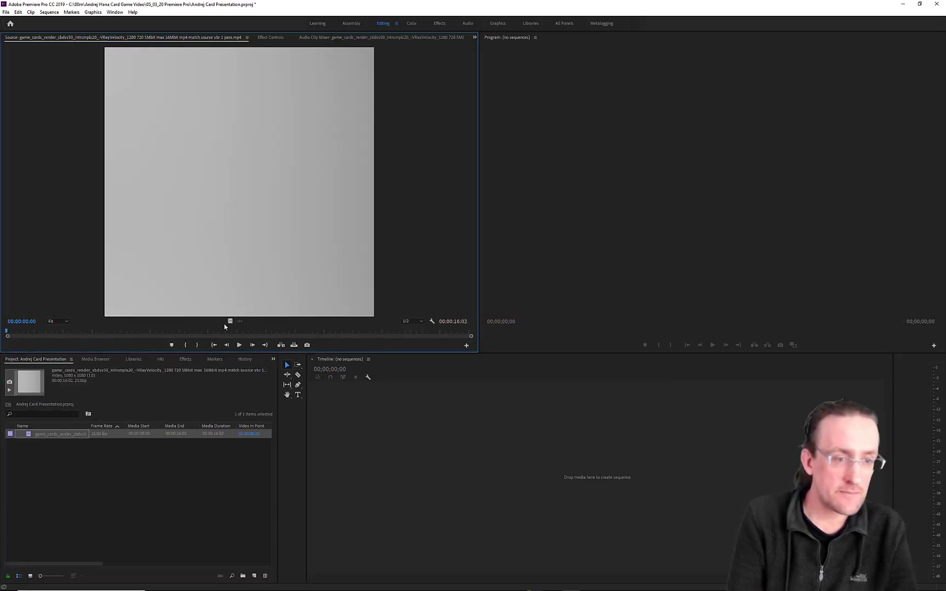
{"action": "left_click", "coordinate": [239, 345]}
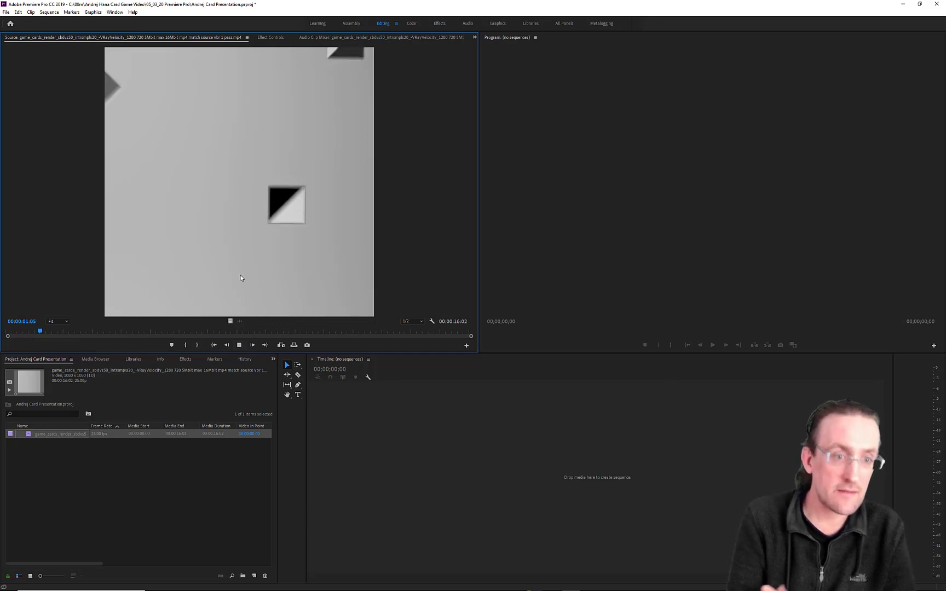
{"action": "left_click", "coordinate": [240, 345]}
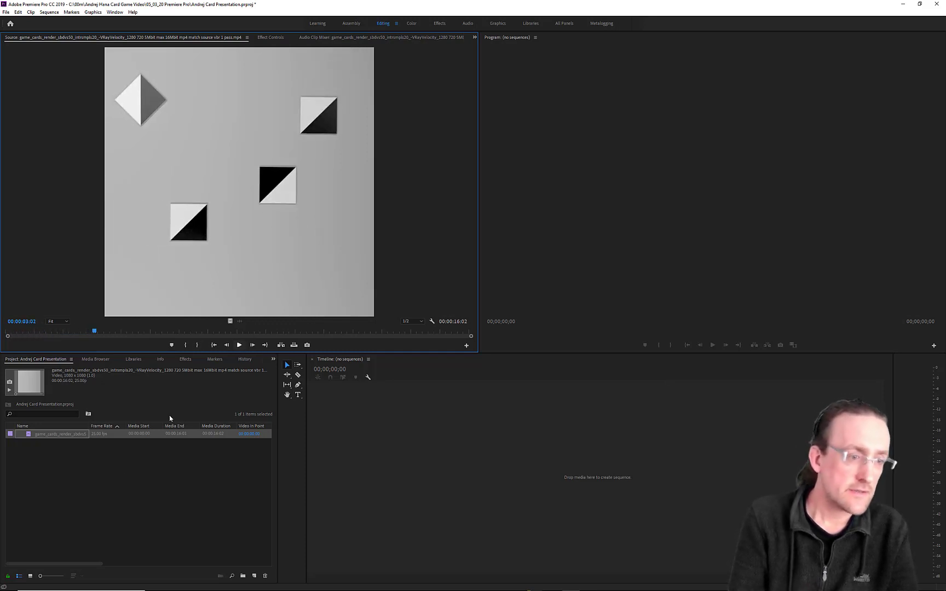
- Import cardandcube #1.mp4 from the 29_02_20 add in music folder of the card game video folder
{"action": "left_click", "coordinate": [6, 12]}
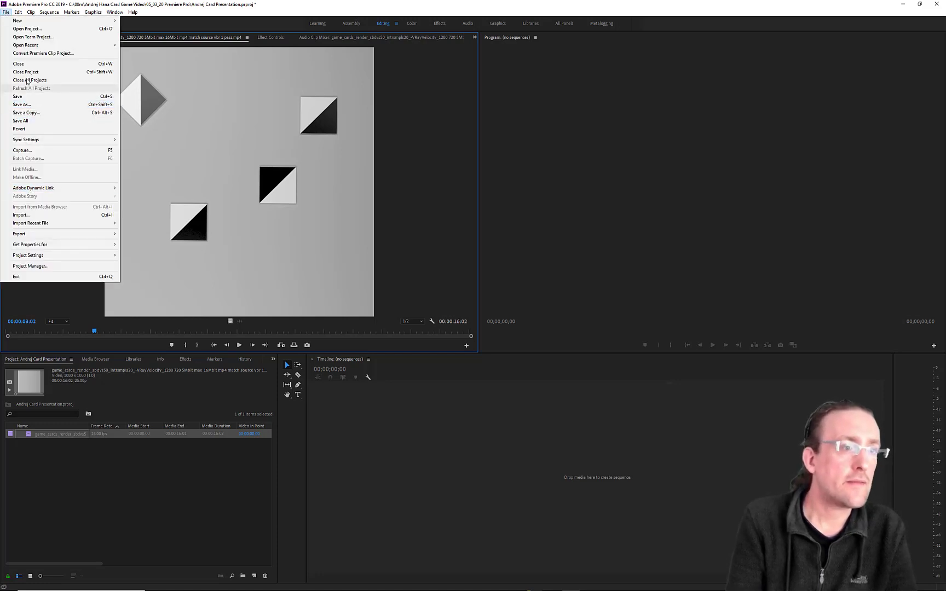
{"action": "left_click", "coordinate": [40, 217]}
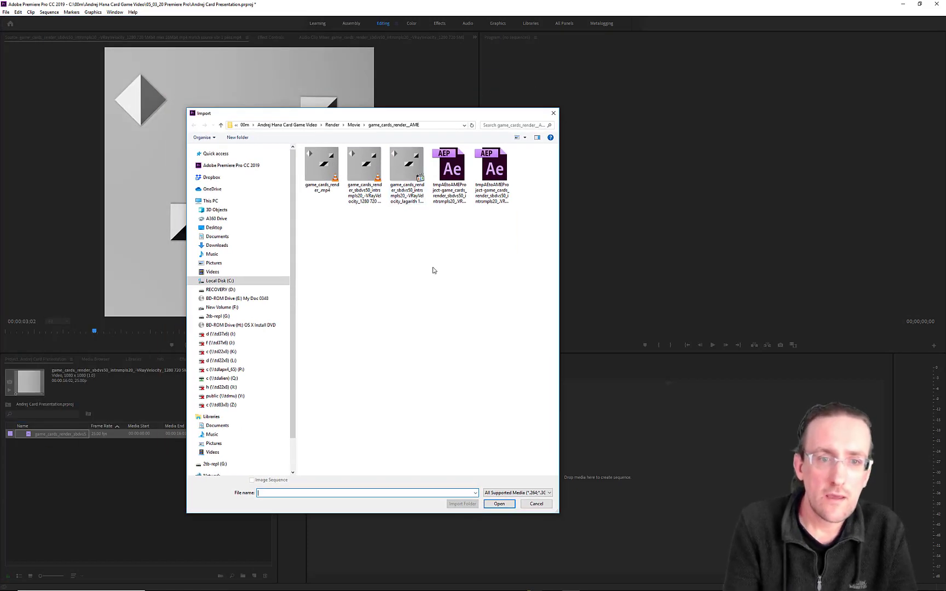
{"action": "left_click", "coordinate": [309, 126]}
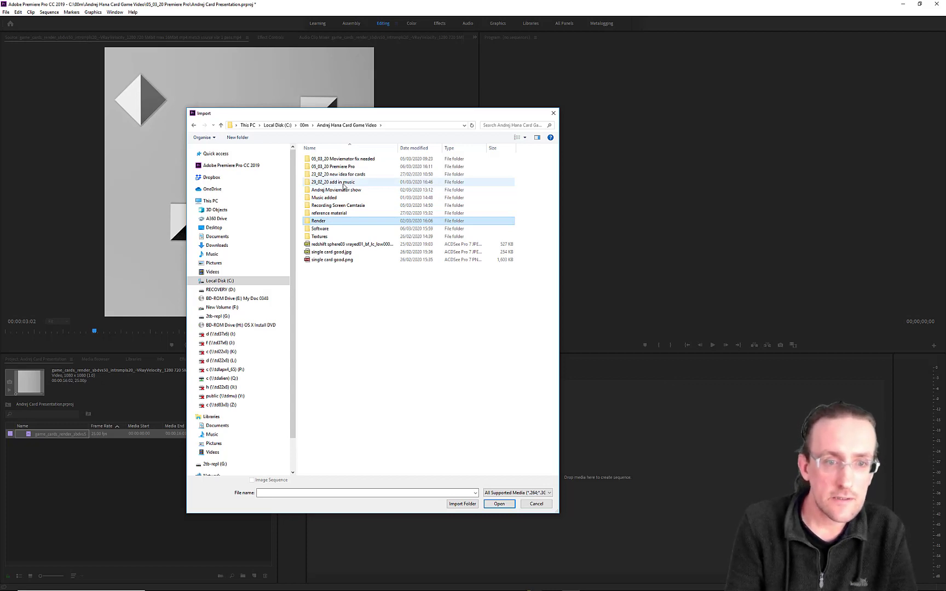
{"action": "double_click", "coordinate": [344, 184]}
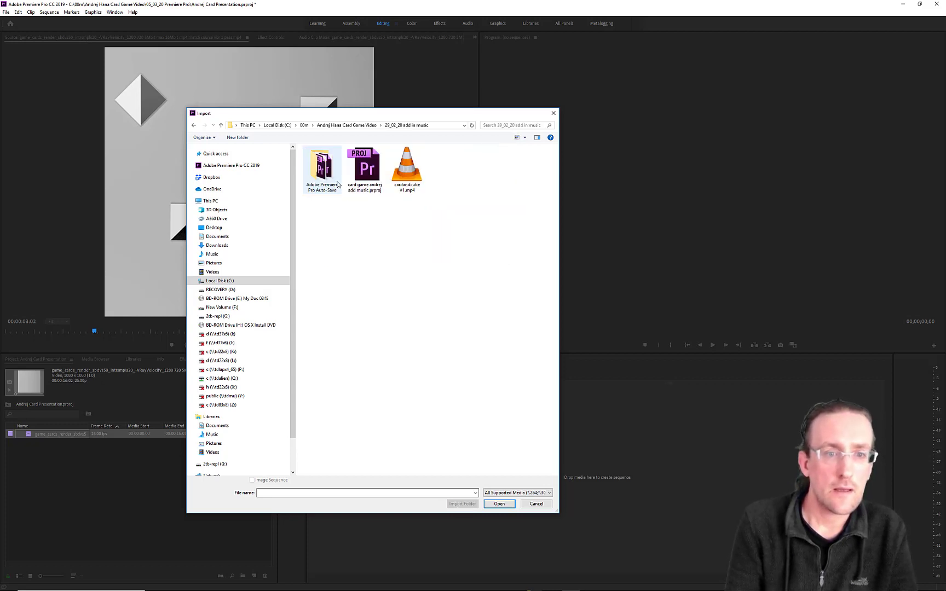
{"action": "left_click", "coordinate": [402, 179]}
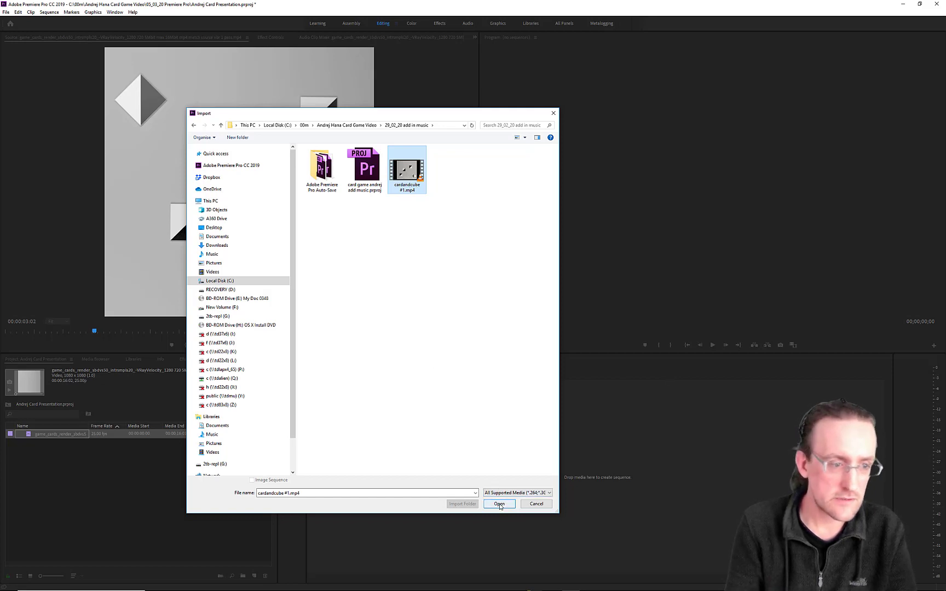
{"action": "left_click", "coordinate": [499, 505]}
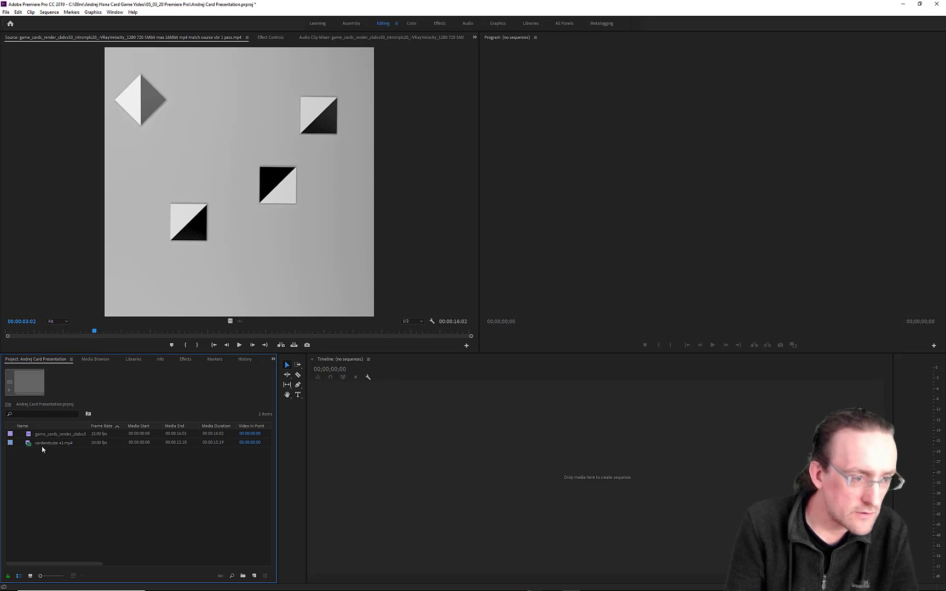
- Preview the cardandcube #1.mp4 clip in the project's thumbnail viewer, leaving its name as is, and deselect it
{"action": "left_click", "coordinate": [42, 443]}
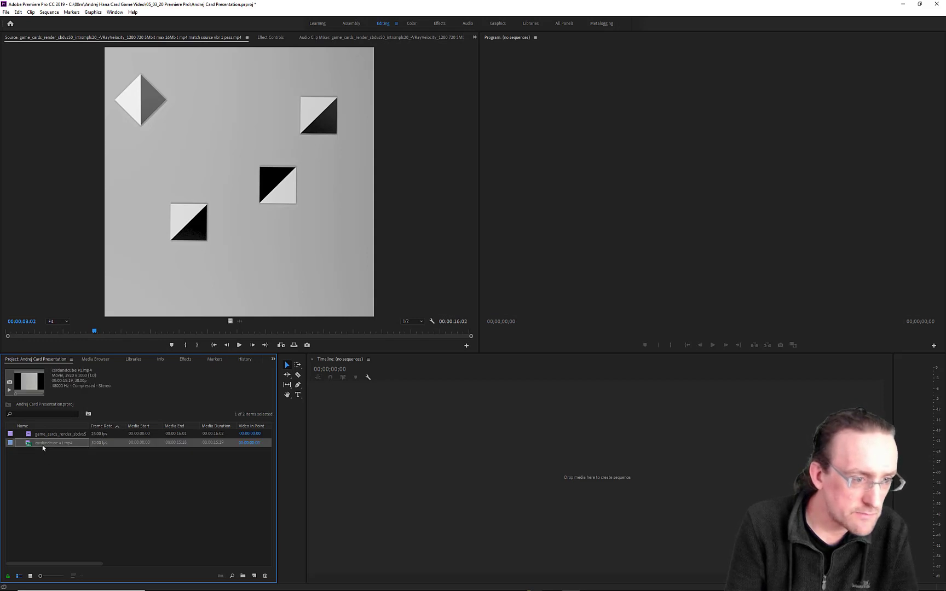
{"action": "left_click", "coordinate": [9, 391]}
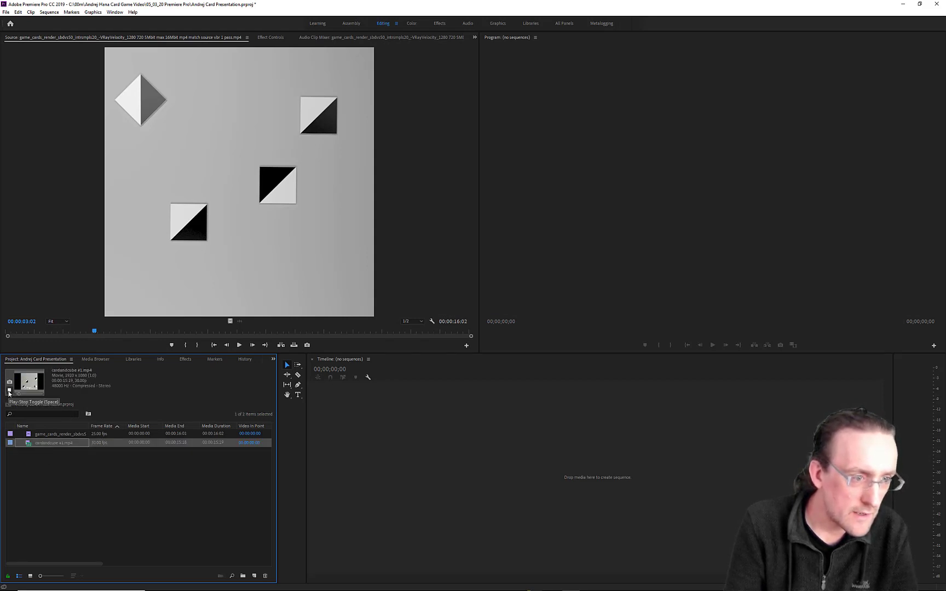
{"action": "left_click", "coordinate": [54, 444]}
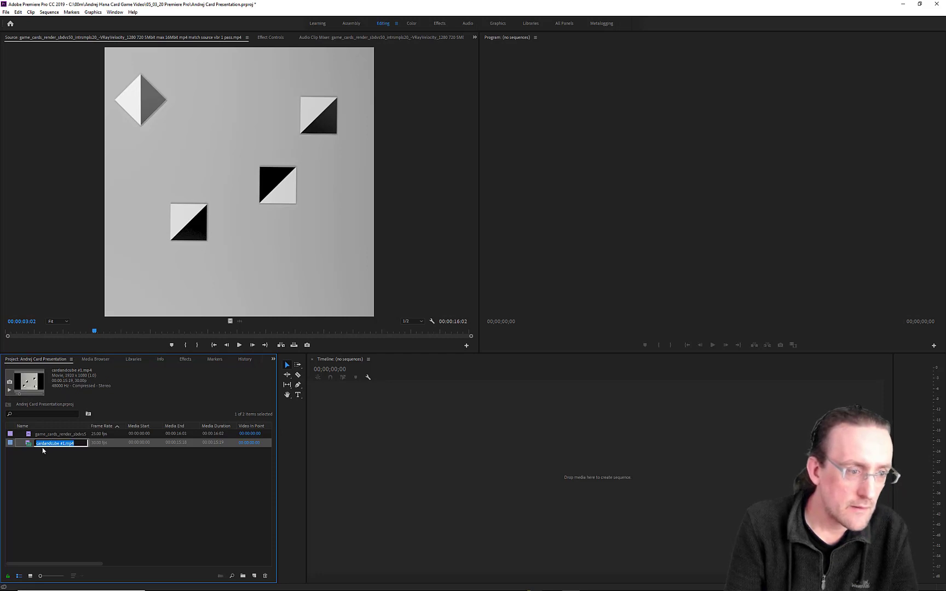
{"action": "left_click", "coordinate": [29, 444]}
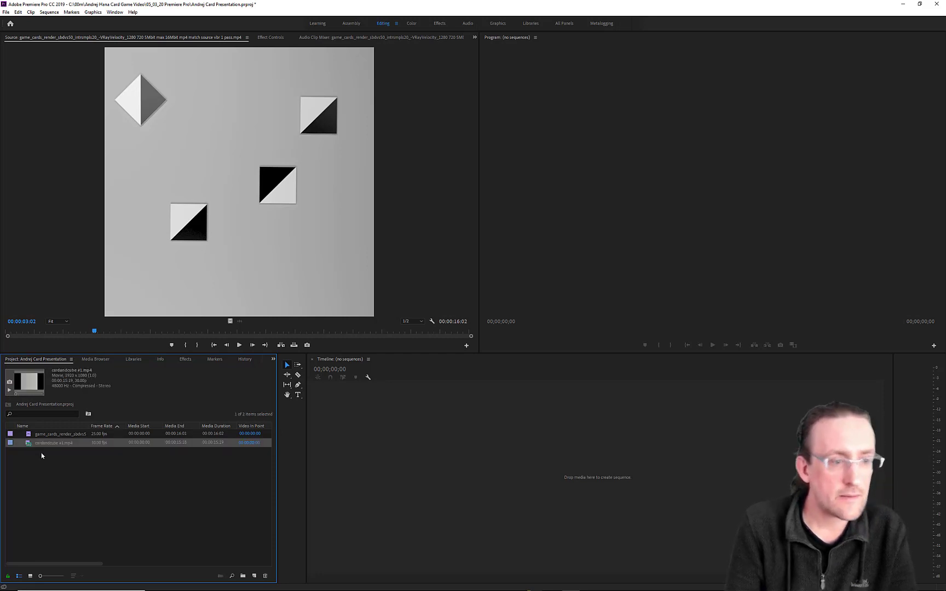
{"action": "left_click", "coordinate": [74, 478]}
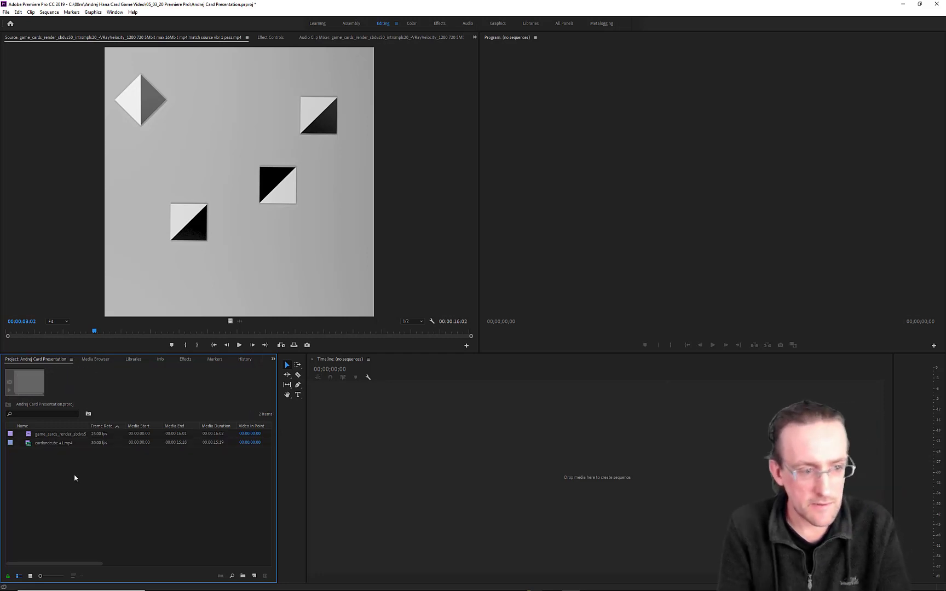
- Import cardandcube Nr.1.mov from the 05_03_20 Moviemator fix needed folder and select the clip in the project
{"action": "double_click", "coordinate": [85, 507]}
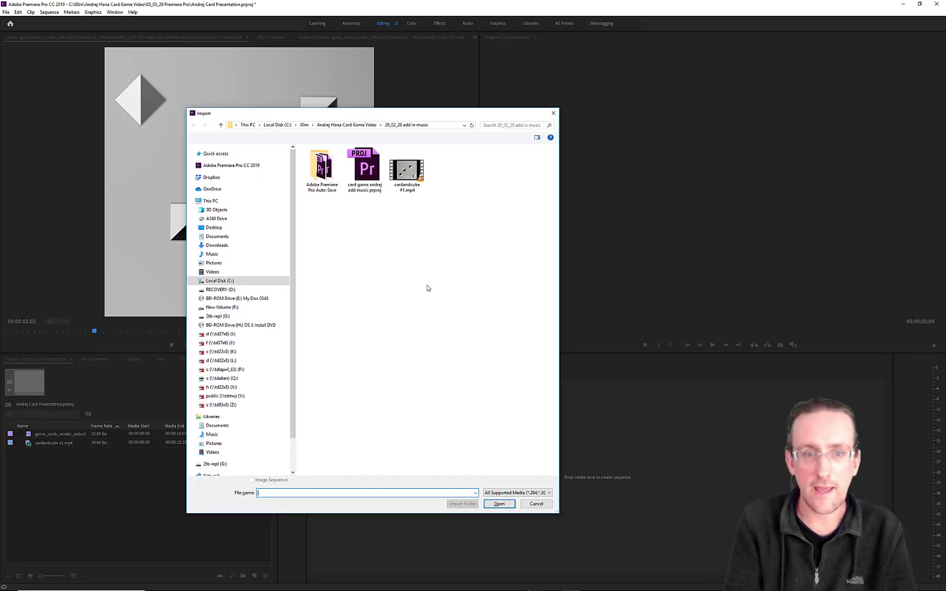
{"action": "left_click", "coordinate": [341, 127]}
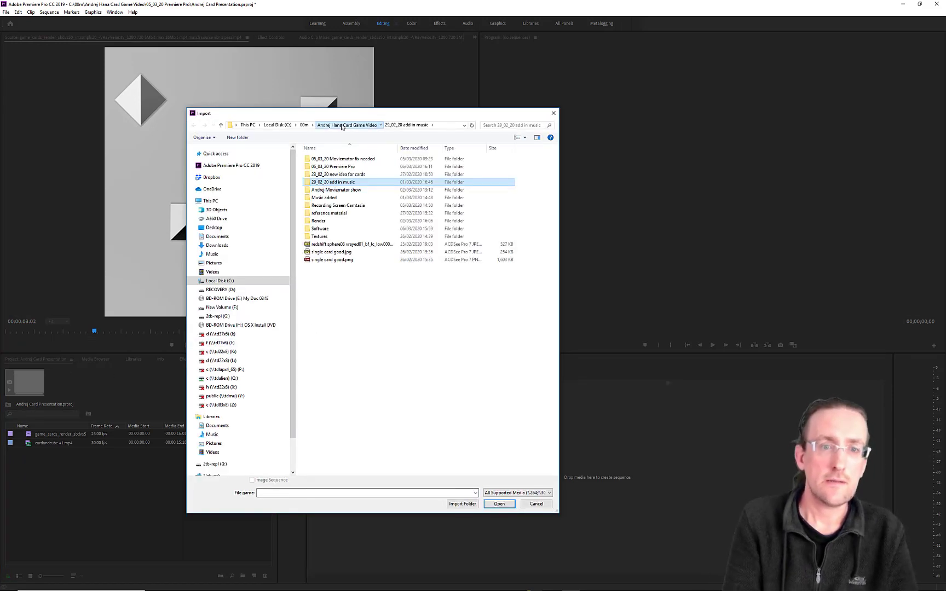
{"action": "left_click", "coordinate": [352, 176]}
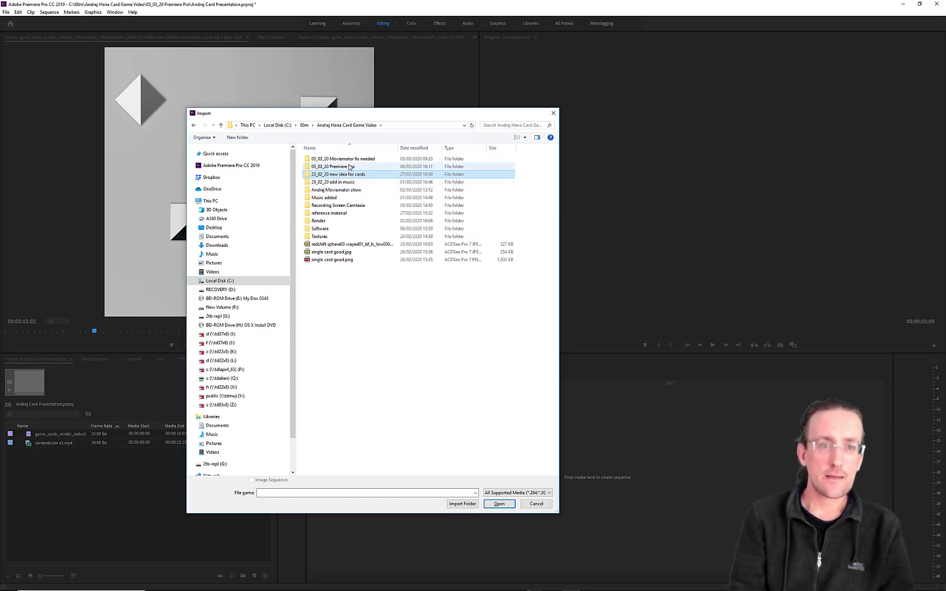
{"action": "double_click", "coordinate": [348, 160]}
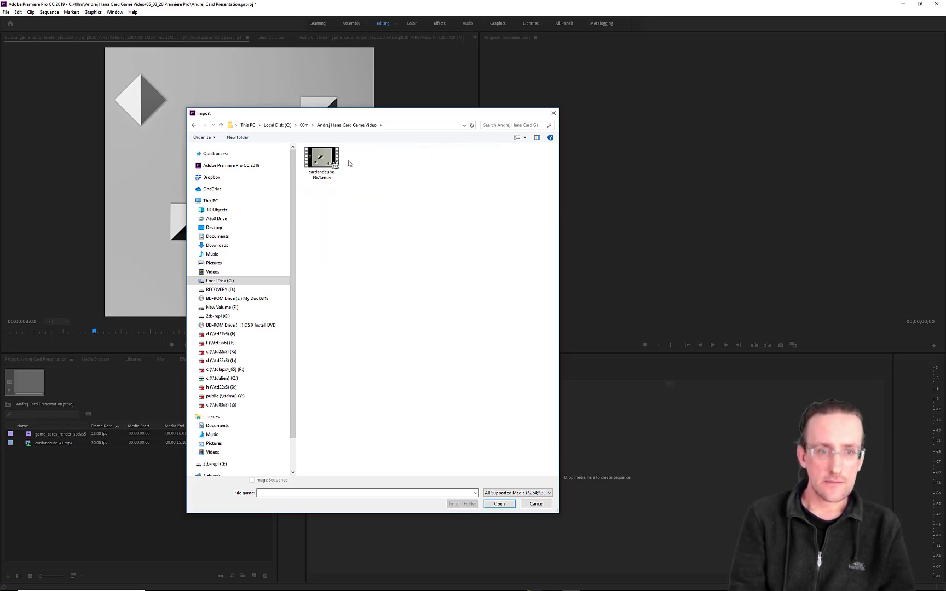
{"action": "left_click", "coordinate": [321, 166]}
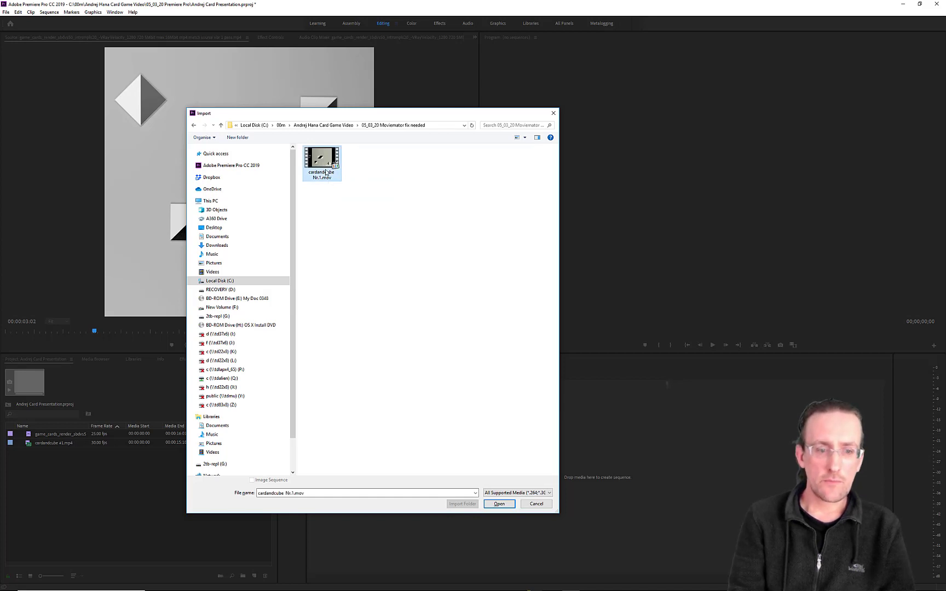
{"action": "left_click", "coordinate": [499, 504]}
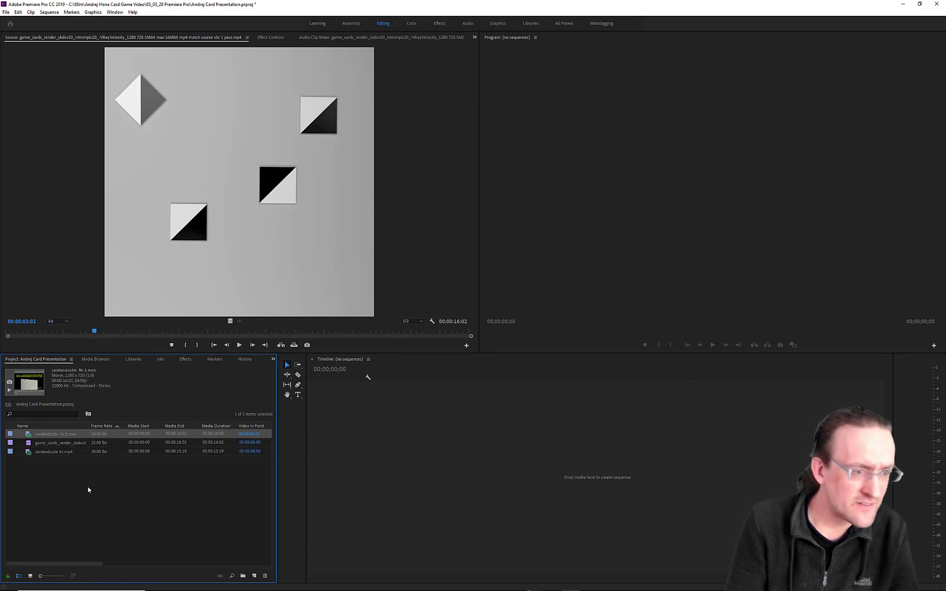
{"action": "left_click", "coordinate": [35, 435]}
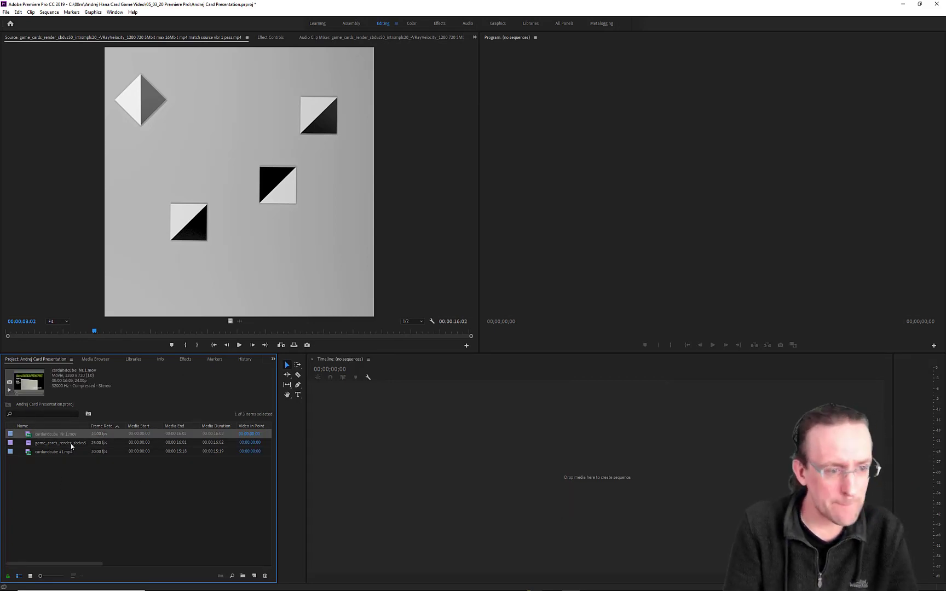
{"action": "left_click", "coordinate": [62, 435]}
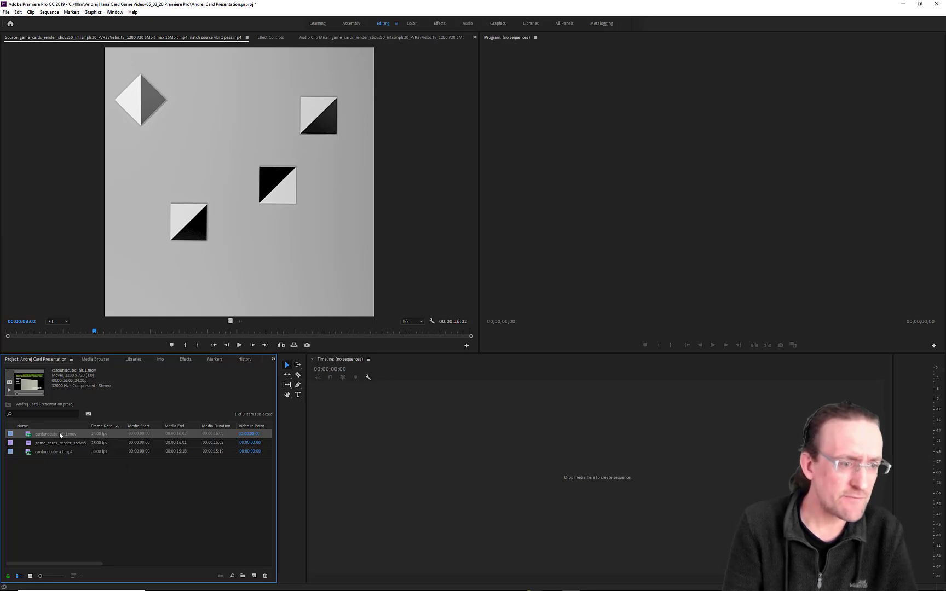
- Open cardandcube Nr.1.mov in the Source monitor, leaving its name as is, and play its first couple of seconds
{"action": "left_click", "coordinate": [59, 434]}
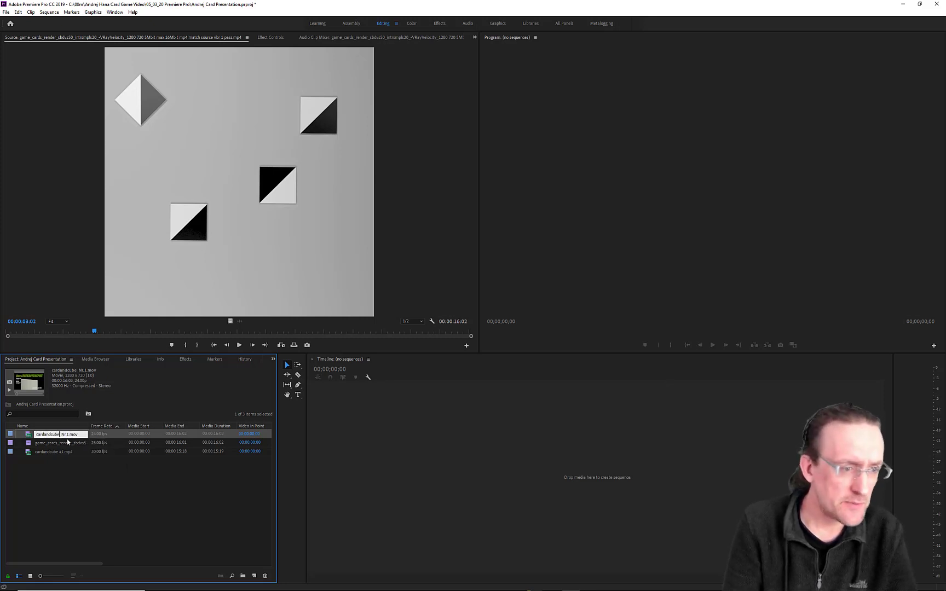
{"action": "double_click", "coordinate": [30, 435]}
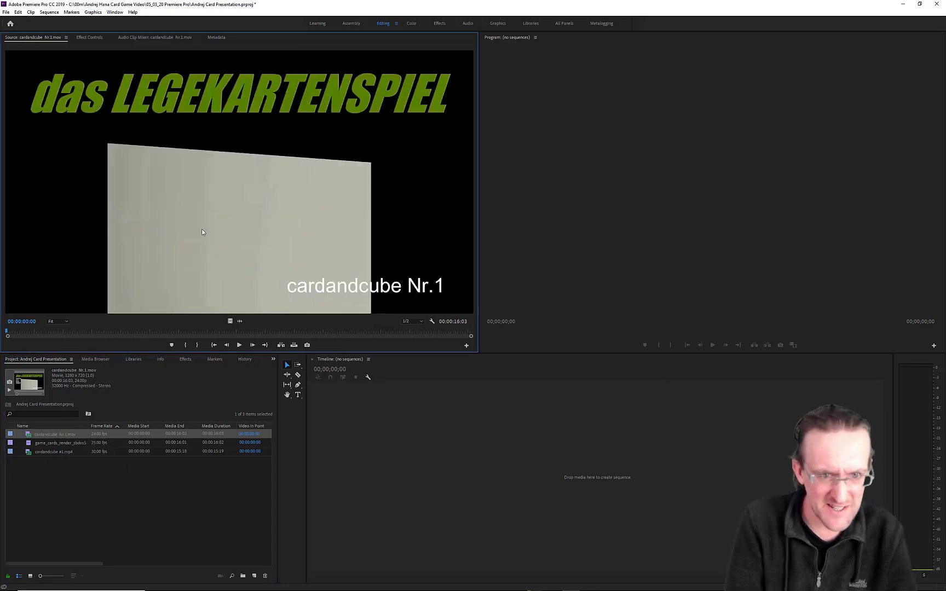
{"action": "left_click", "coordinate": [239, 345]}
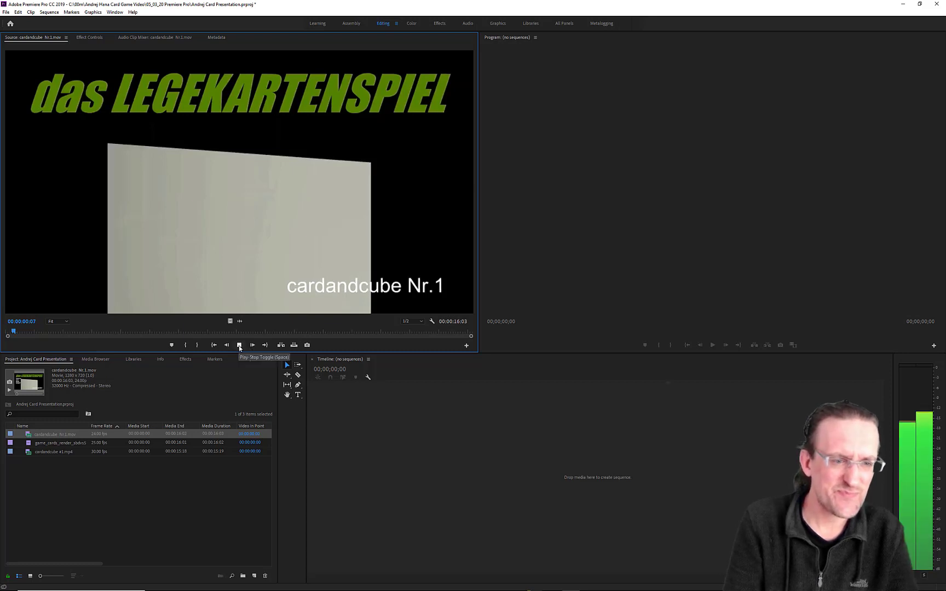
{"action": "left_click", "coordinate": [240, 346]}
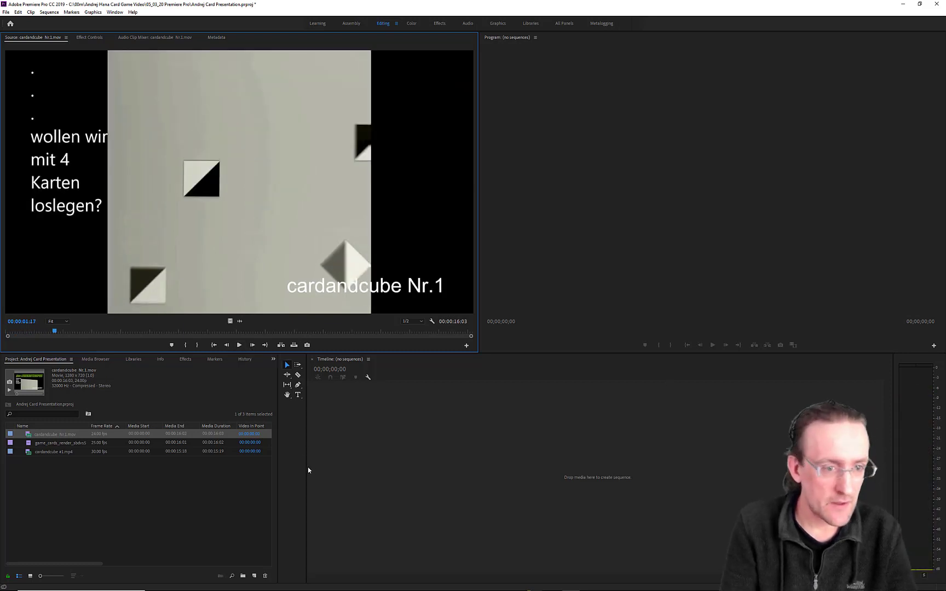
- Lower the system volume to 36 and continue playing cardandcube Nr.1.mov in the Source monitor for a few more seconds
{"action": "key", "text": "super"}
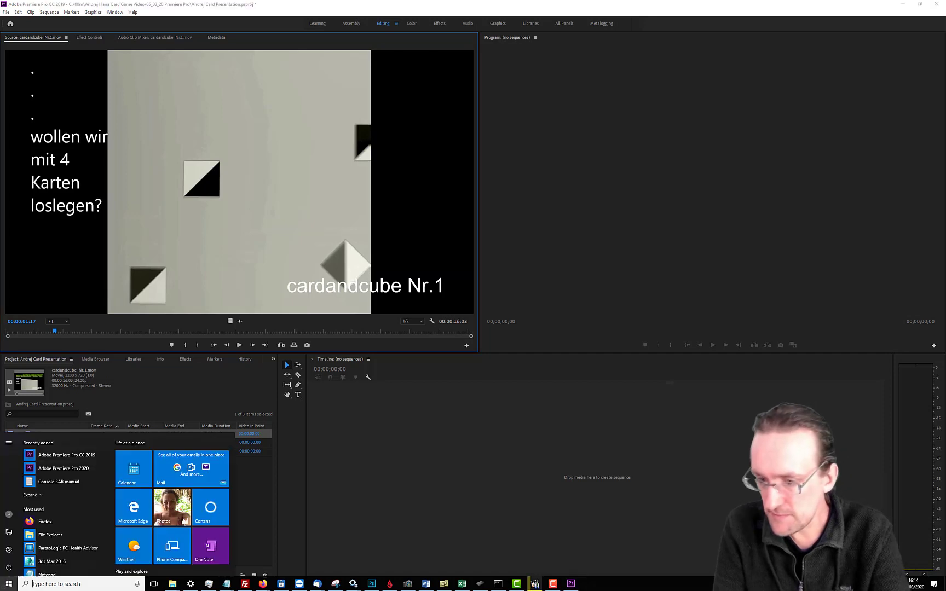
{"action": "left_click", "coordinate": [873, 583]}
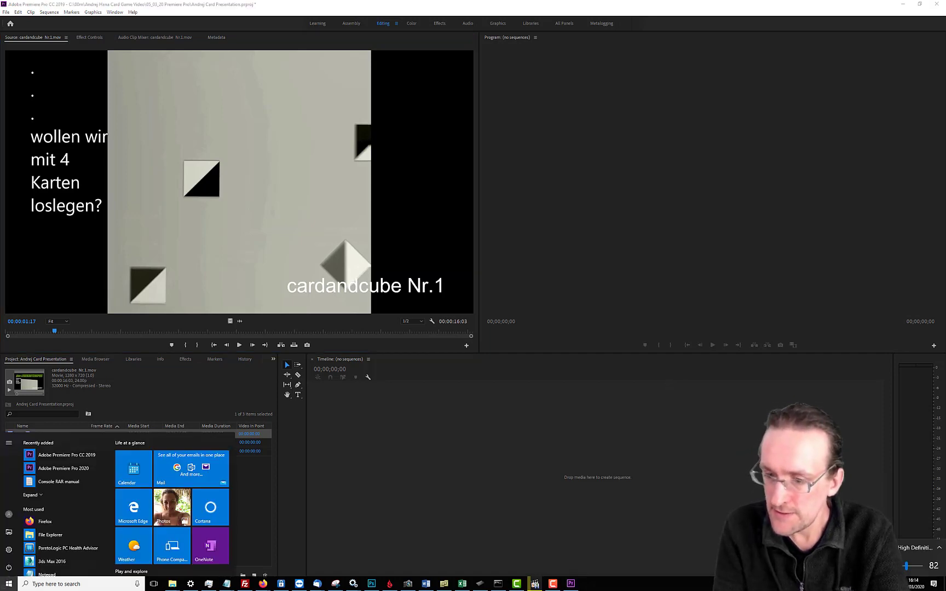
{"action": "left_click", "coordinate": [841, 565]}
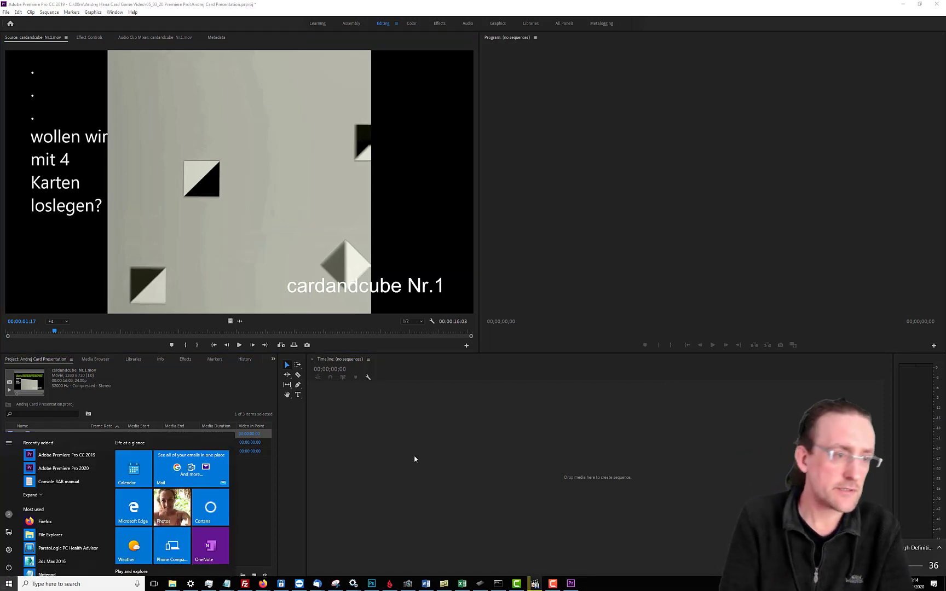
{"action": "left_click", "coordinate": [239, 346]}
{"action": "left_click", "coordinate": [239, 345]}
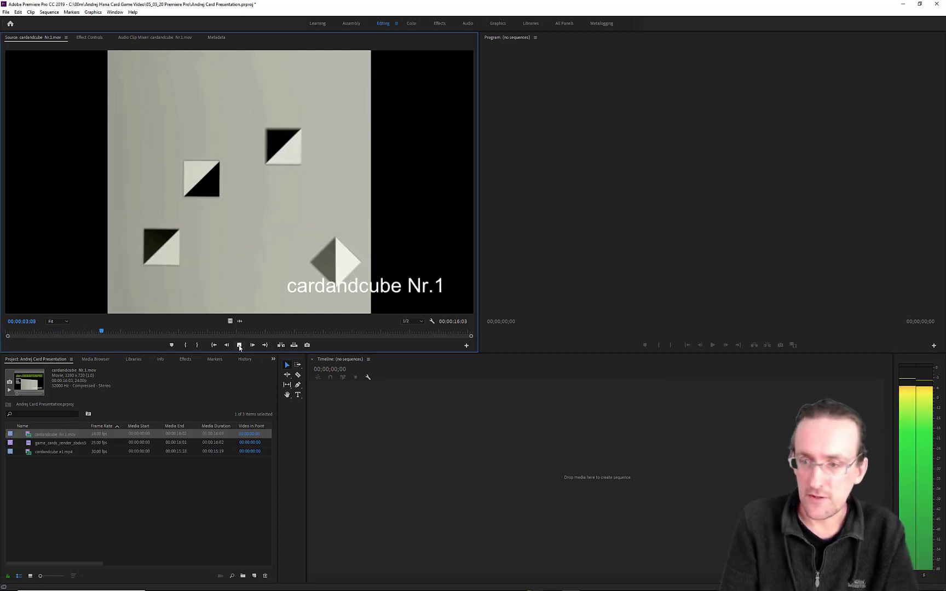
{"action": "left_click", "coordinate": [240, 346]}
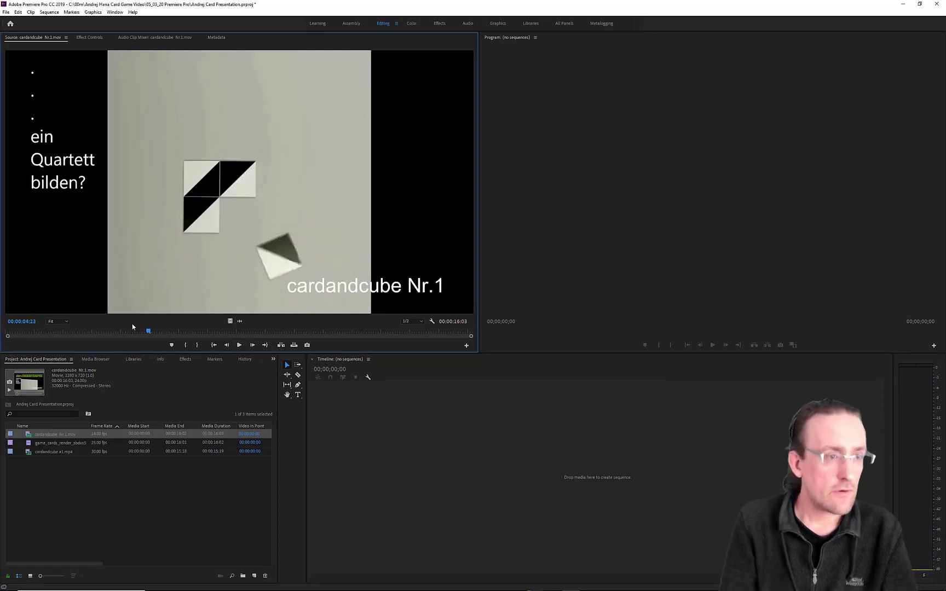
{"action": "left_click", "coordinate": [133, 480]}
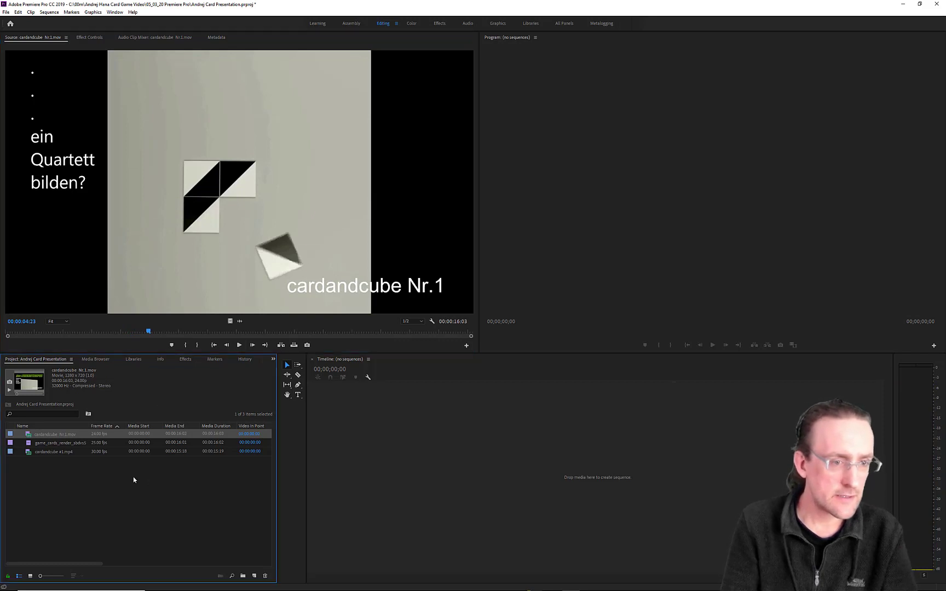
- Check the game_cards_render clip's details and create a new sequence with a 25.00 frames/second timebase, keeping the name Sequence 01
{"action": "left_click", "coordinate": [42, 444]}
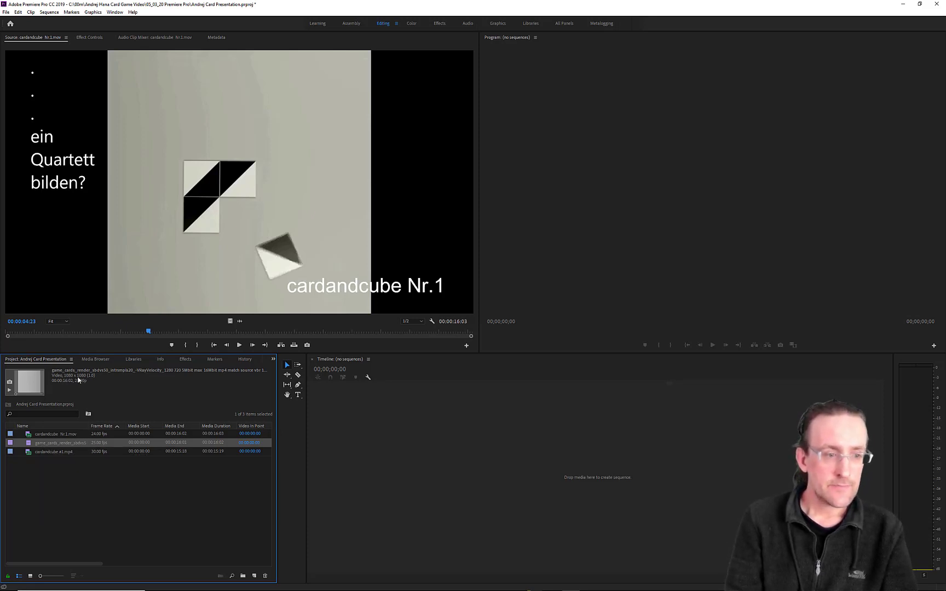
{"action": "right_click", "coordinate": [57, 488]}
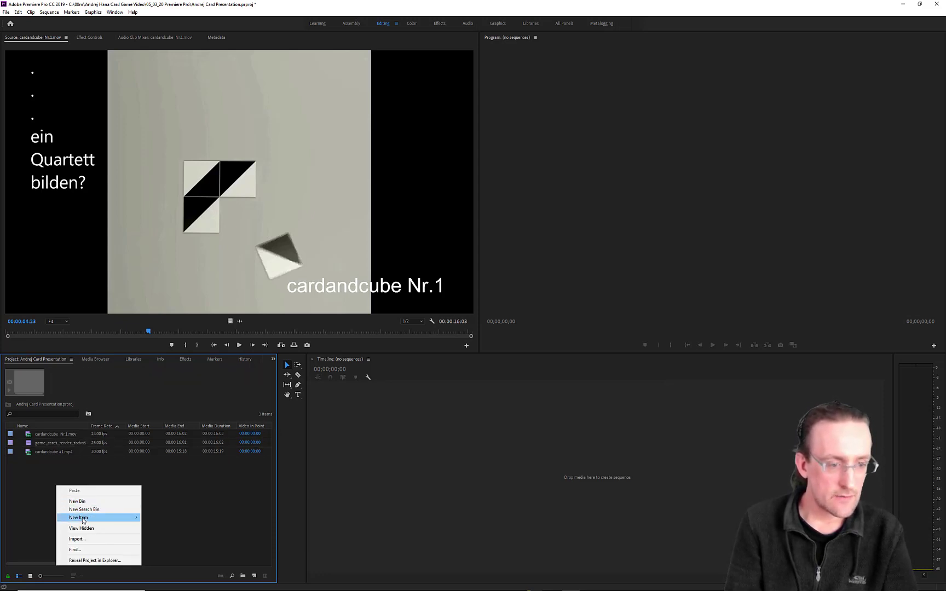
{"action": "mouse_move", "coordinate": [84, 520]}
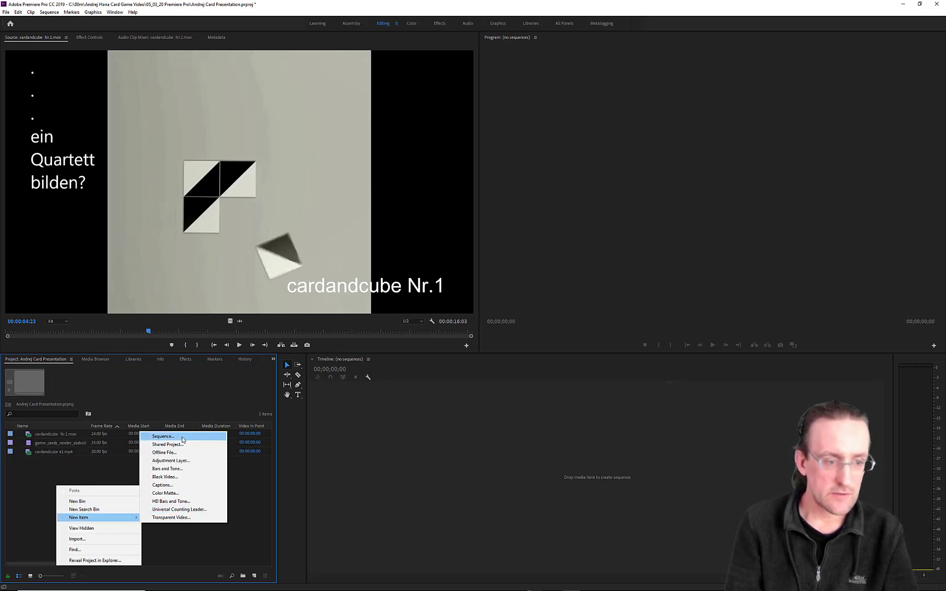
{"action": "left_click", "coordinate": [25, 469]}
{"action": "right_click", "coordinate": [70, 468]}
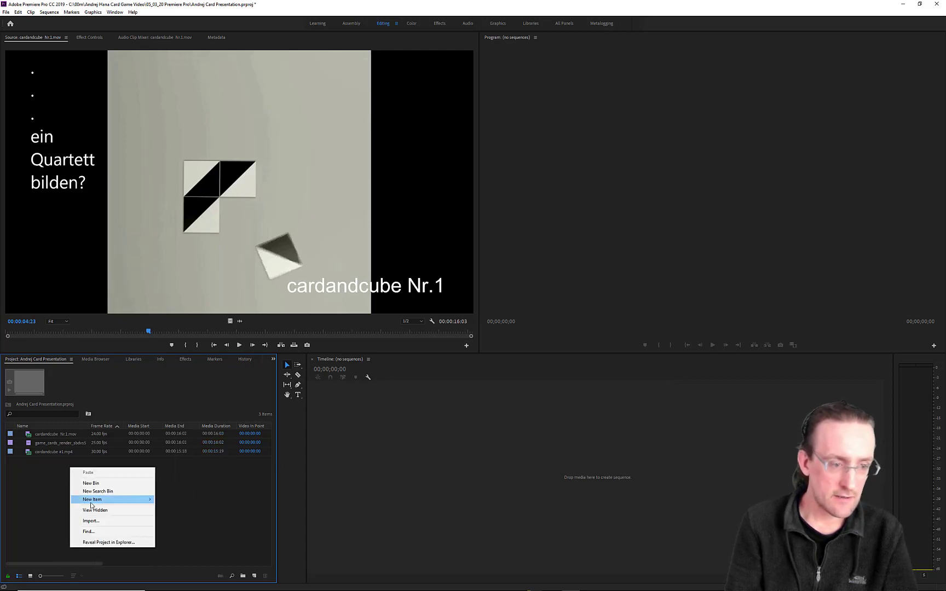
{"action": "mouse_move", "coordinate": [102, 500]}
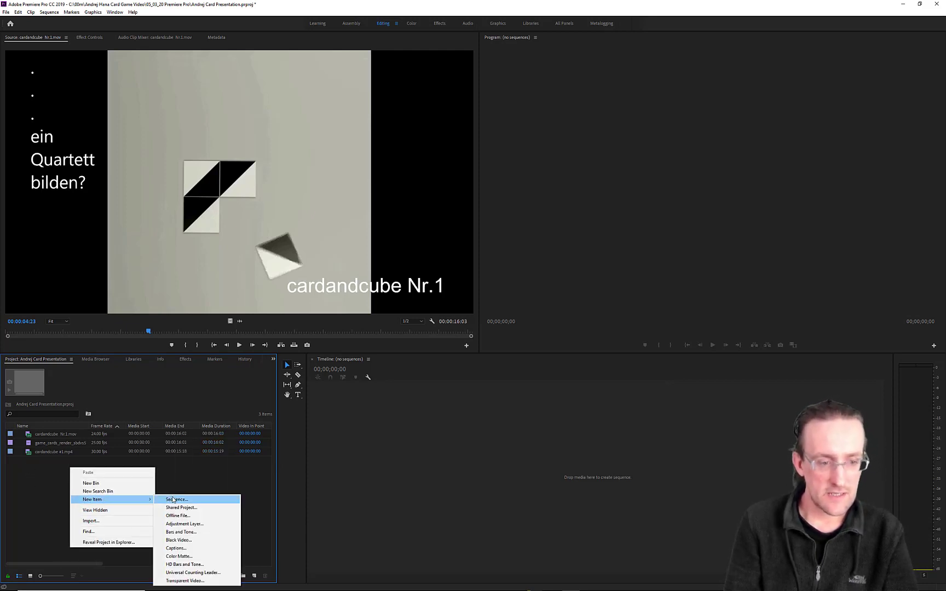
{"action": "left_click", "coordinate": [173, 500]}
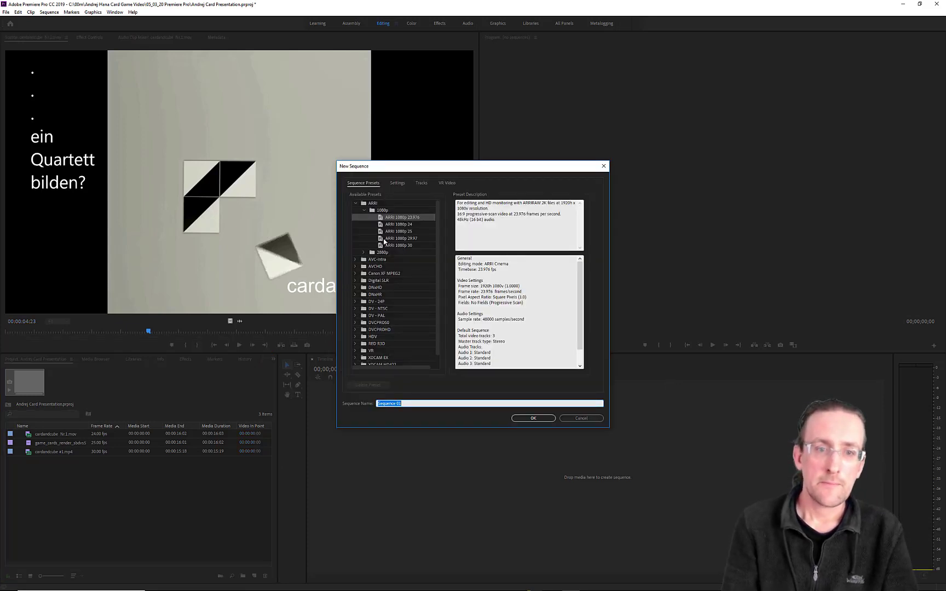
{"action": "left_click", "coordinate": [397, 184]}
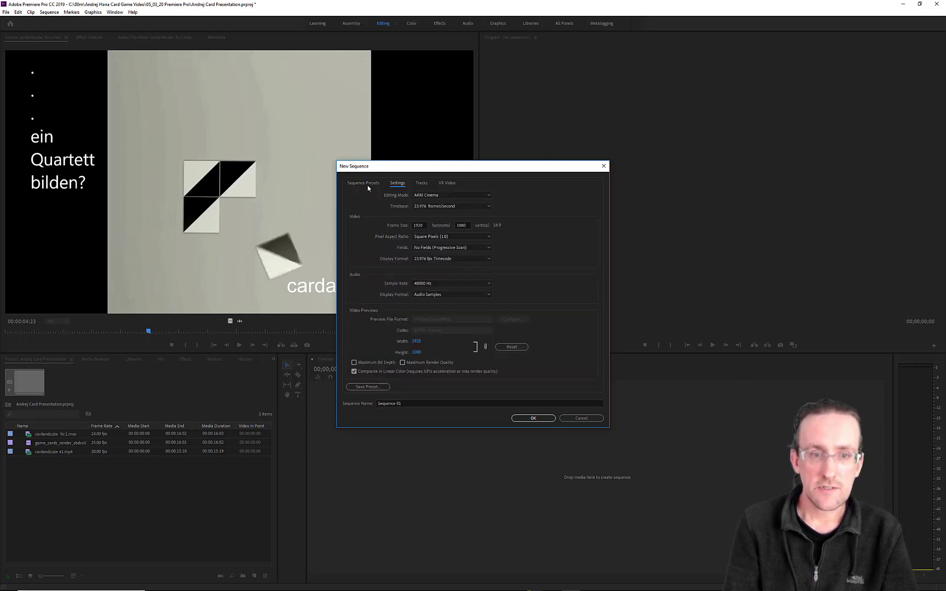
{"action": "left_click", "coordinate": [433, 205]}
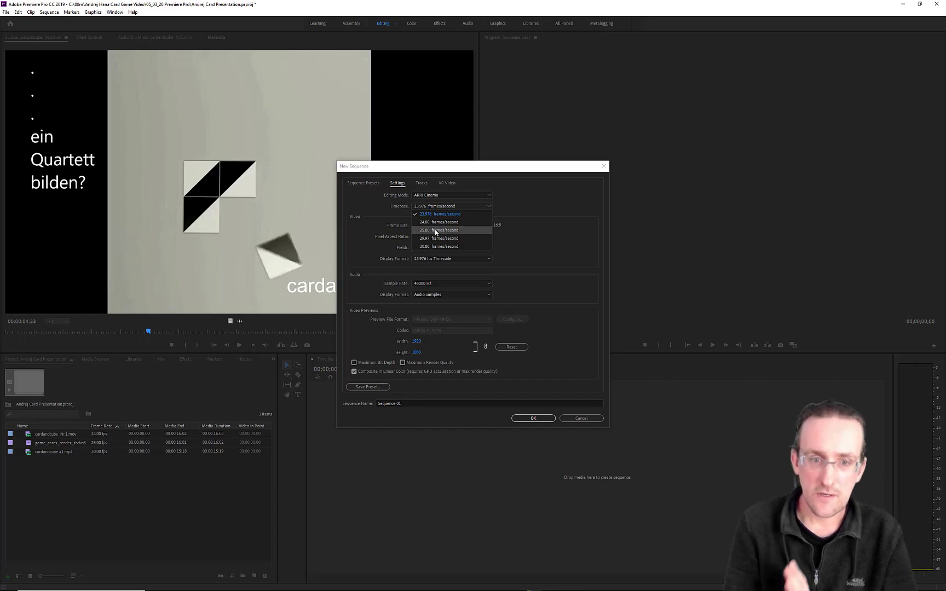
{"action": "left_click", "coordinate": [437, 231]}
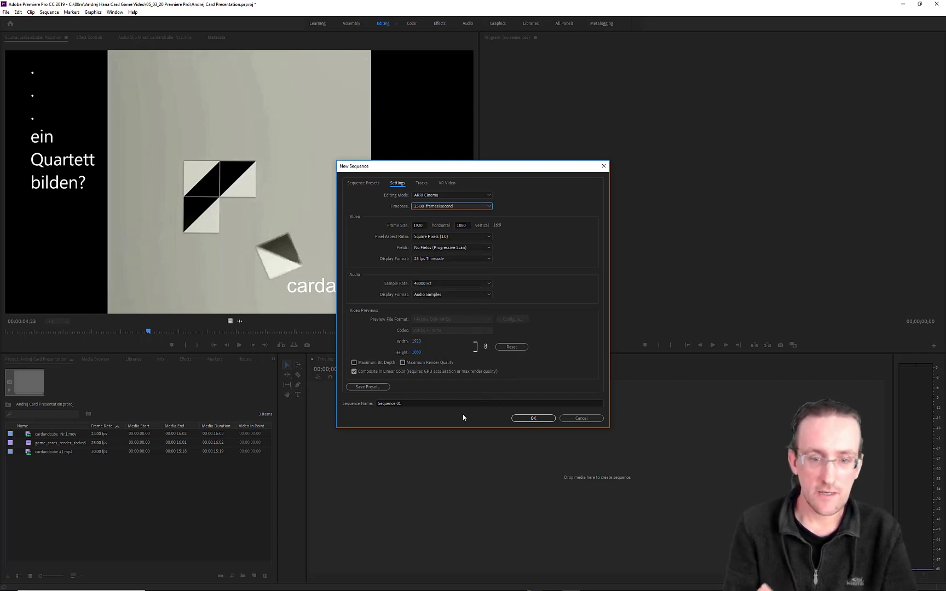
{"action": "left_click", "coordinate": [536, 419]}
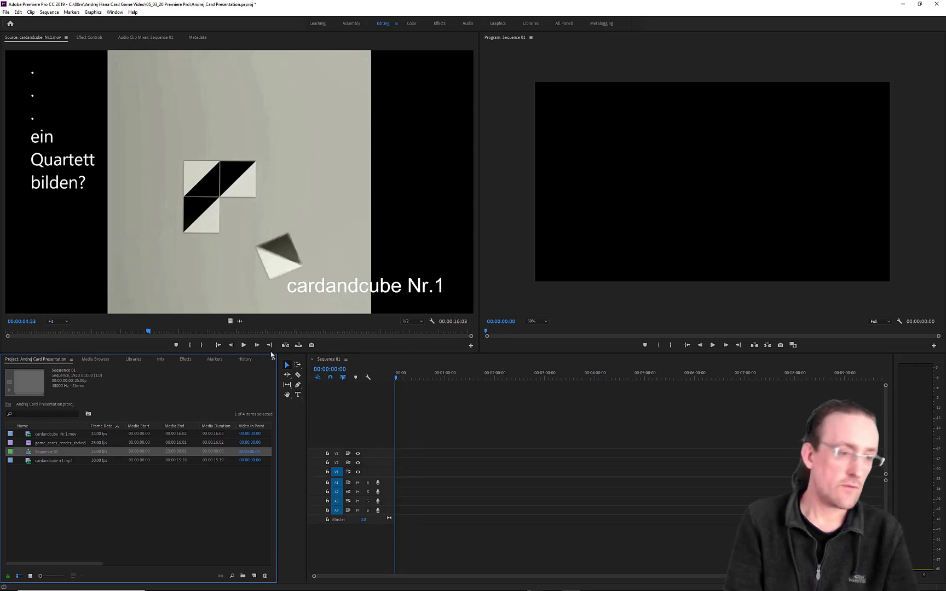
- Place the game_cards_render clip at the start of track V1, keeping the existing sequence settings, and play its first seconds
{"action": "left_click", "coordinate": [39, 444]}
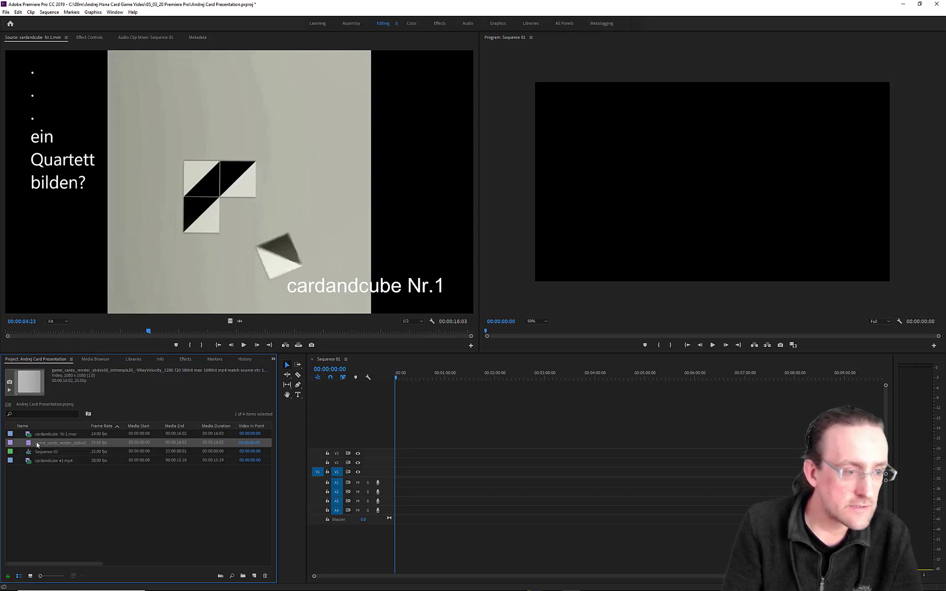
{"action": "left_click_drag", "start_coordinate": [200, 458], "coordinate": [408, 483]}
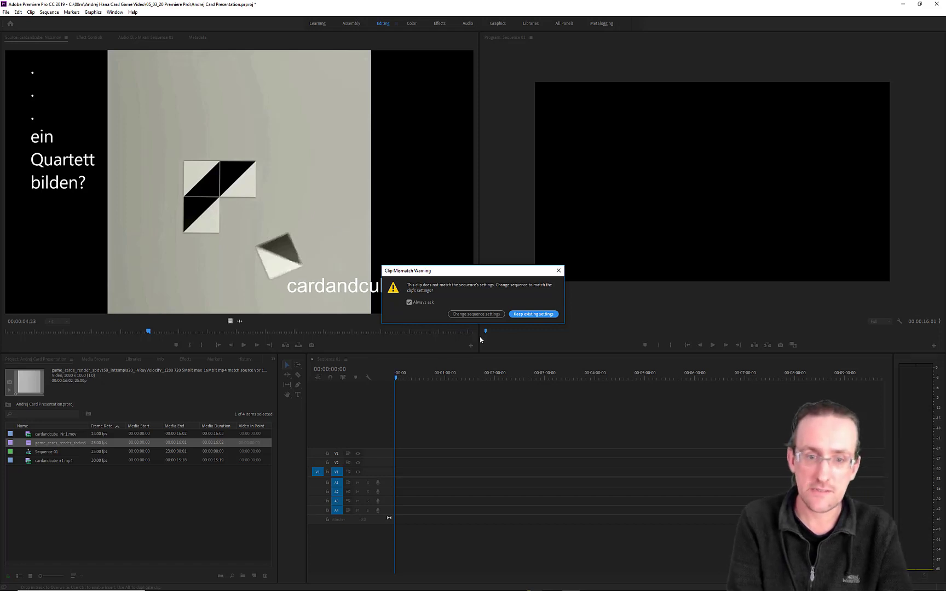
{"action": "left_click", "coordinate": [533, 314]}
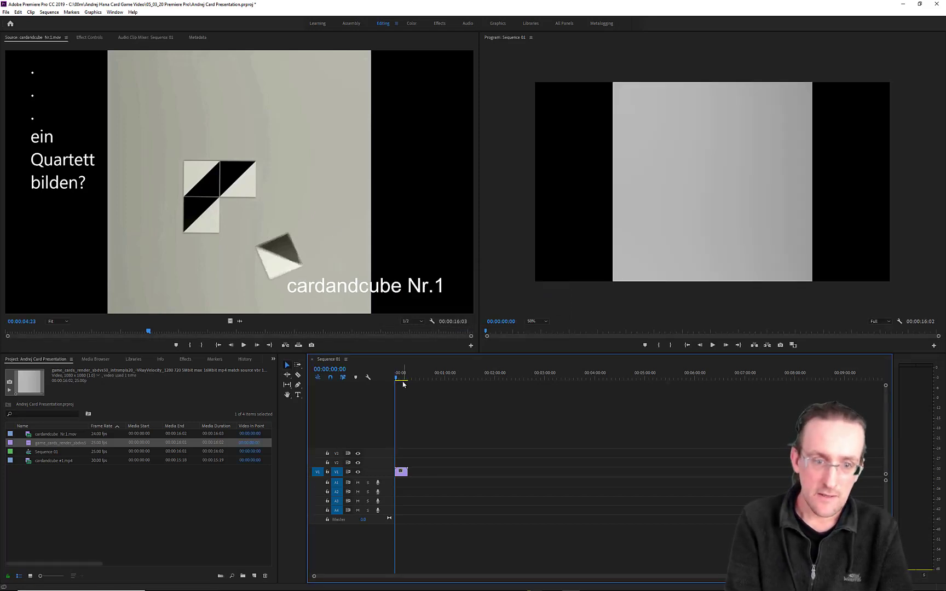
{"action": "key", "text": "space"}
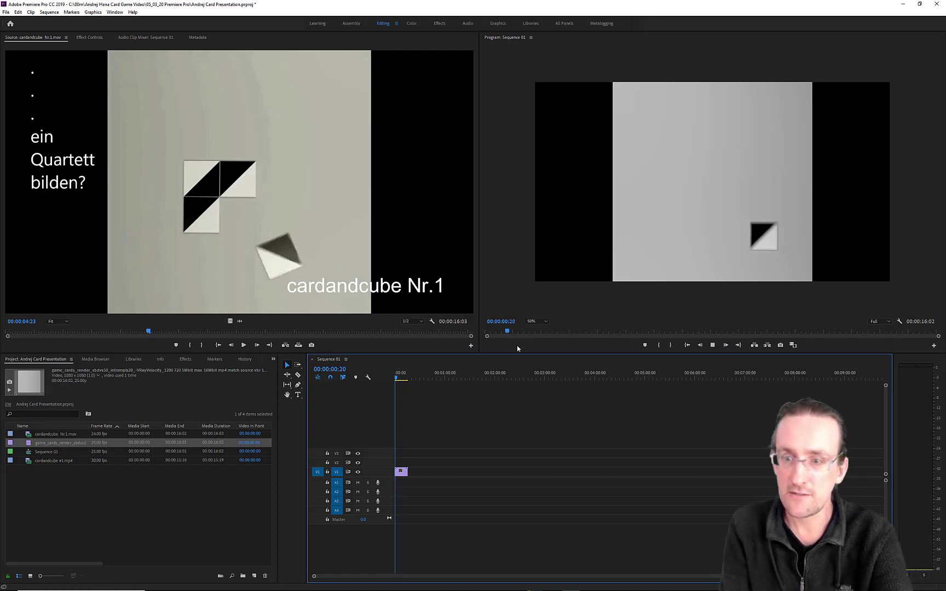
{"action": "key", "text": "space"}
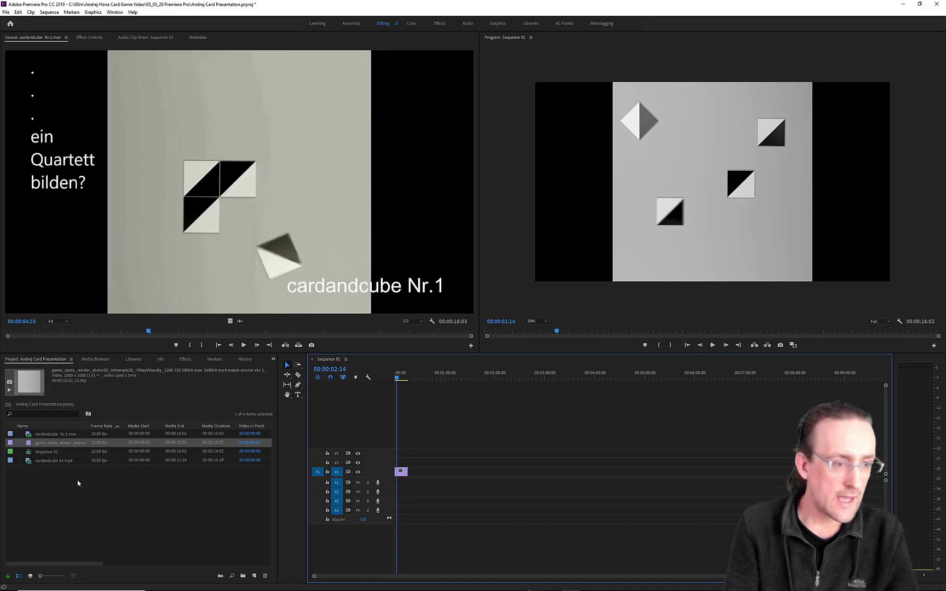
- Compare the details of the two cardandcube clips and preview cardandcube #1.mp4 in the project's thumbnail viewer
{"action": "left_click", "coordinate": [60, 469]}
{"action": "left_click", "coordinate": [41, 460]}
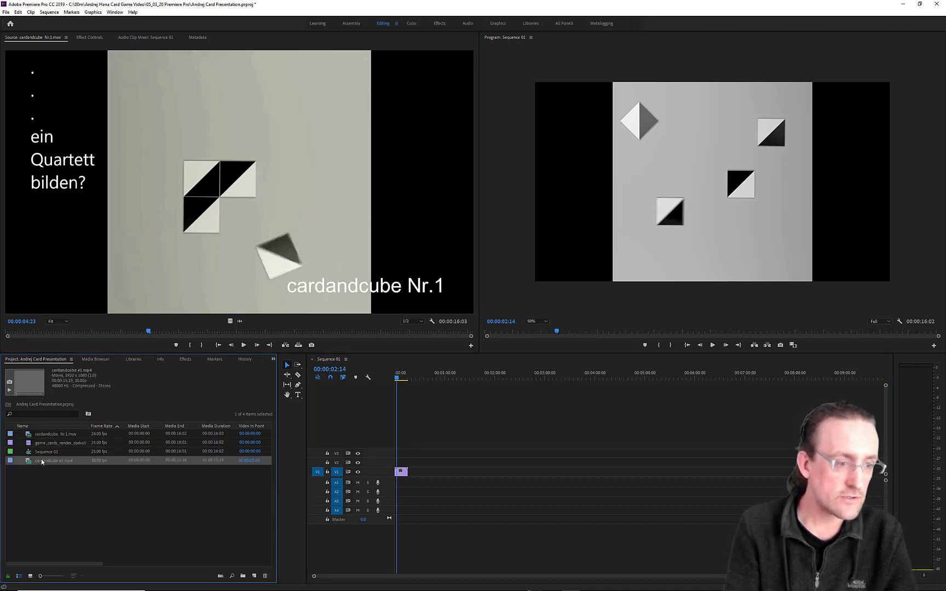
{"action": "left_click", "coordinate": [45, 434]}
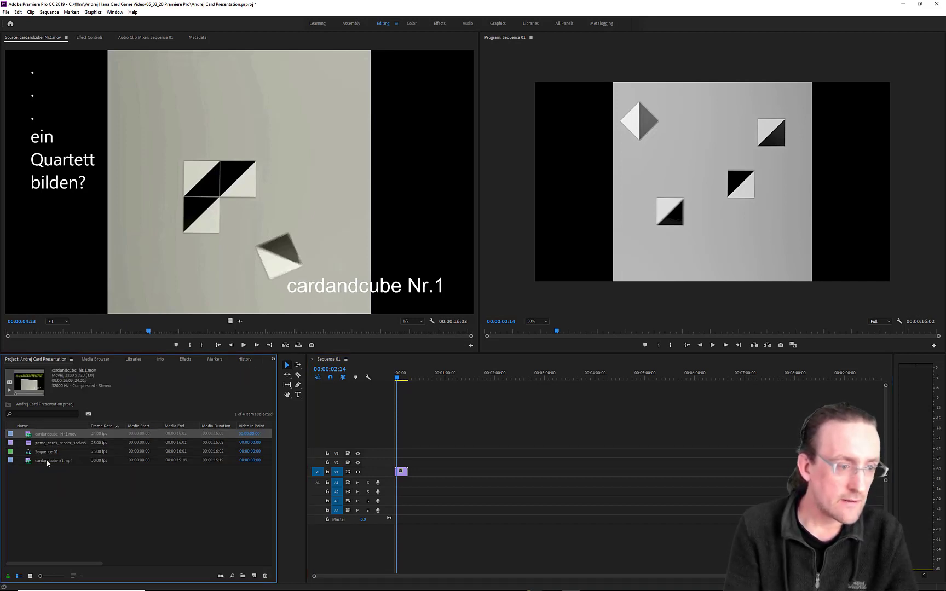
{"action": "left_click", "coordinate": [46, 460]}
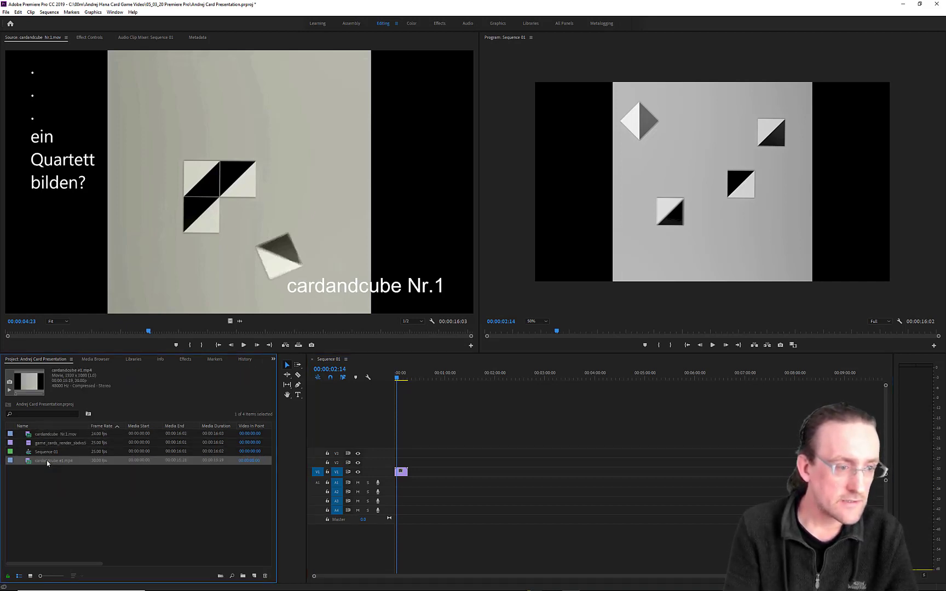
{"action": "left_click", "coordinate": [9, 391]}
{"action": "left_click", "coordinate": [9, 391]}
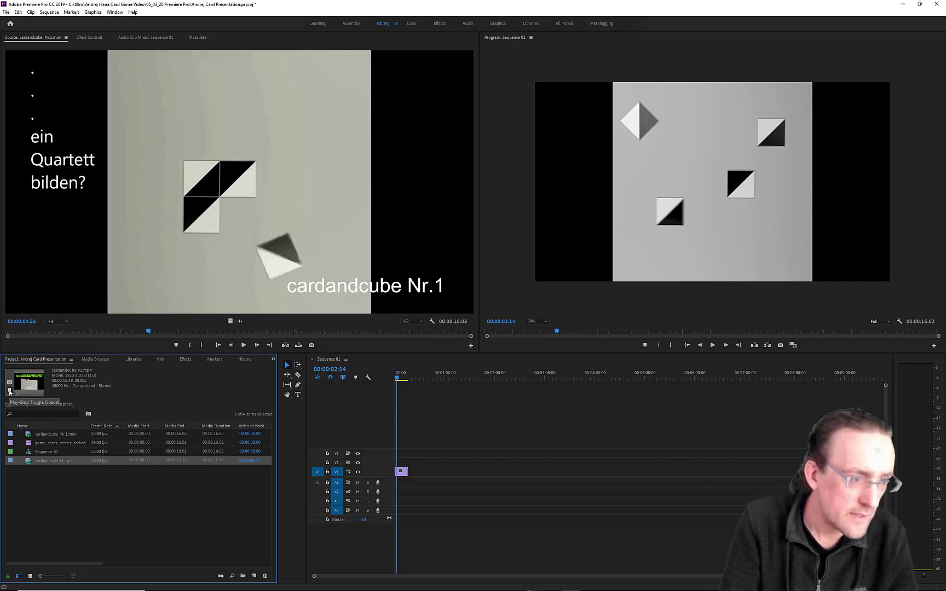
- Delete the cardandcube #1.mp4 clip from the project
{"action": "left_click", "coordinate": [56, 467]}
{"action": "left_click", "coordinate": [57, 461]}
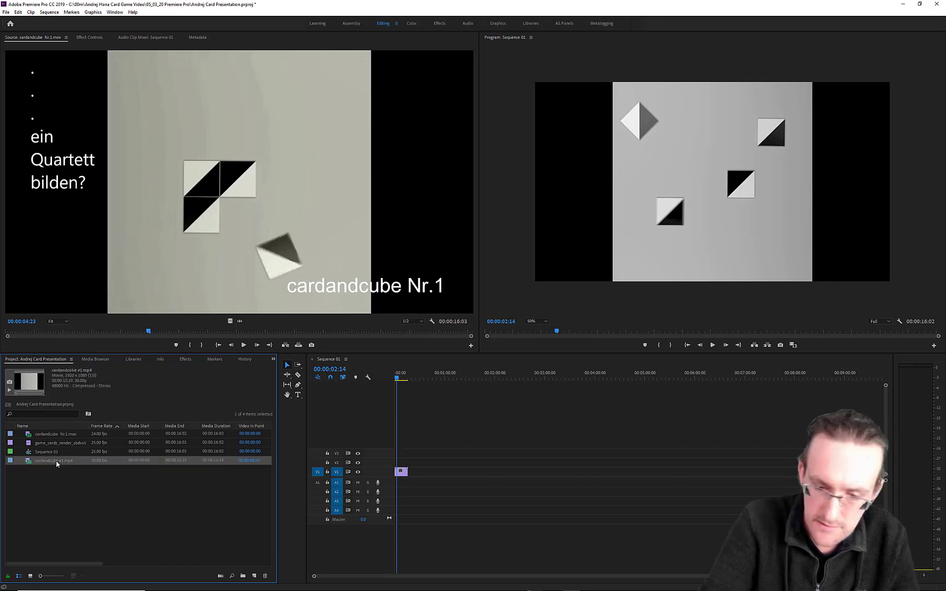
{"action": "key", "text": "Delete"}
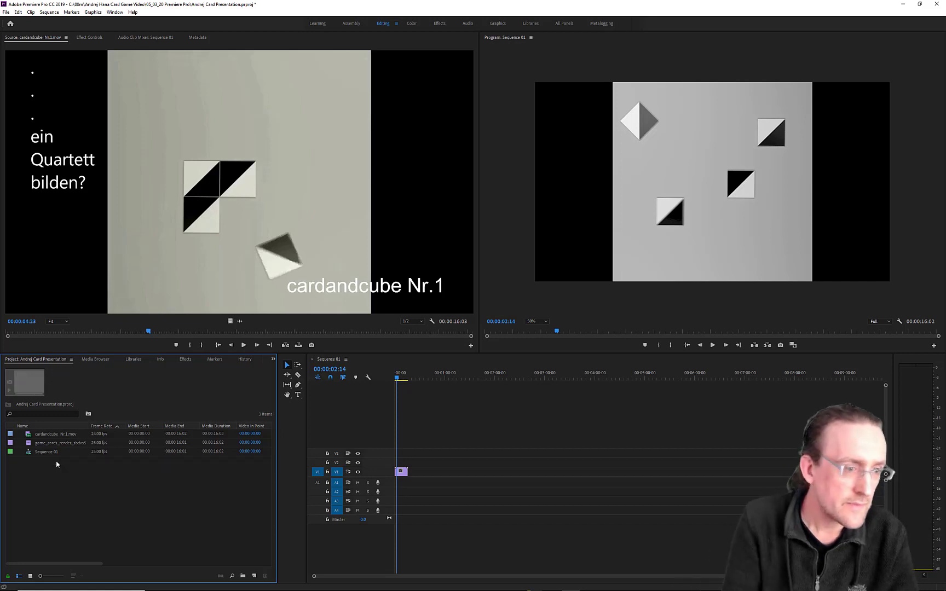
- Move the game_cards_render clip up to track V2 at the start of Sequence 01 and enlarge the timeline around it
{"action": "left_click", "coordinate": [50, 435]}
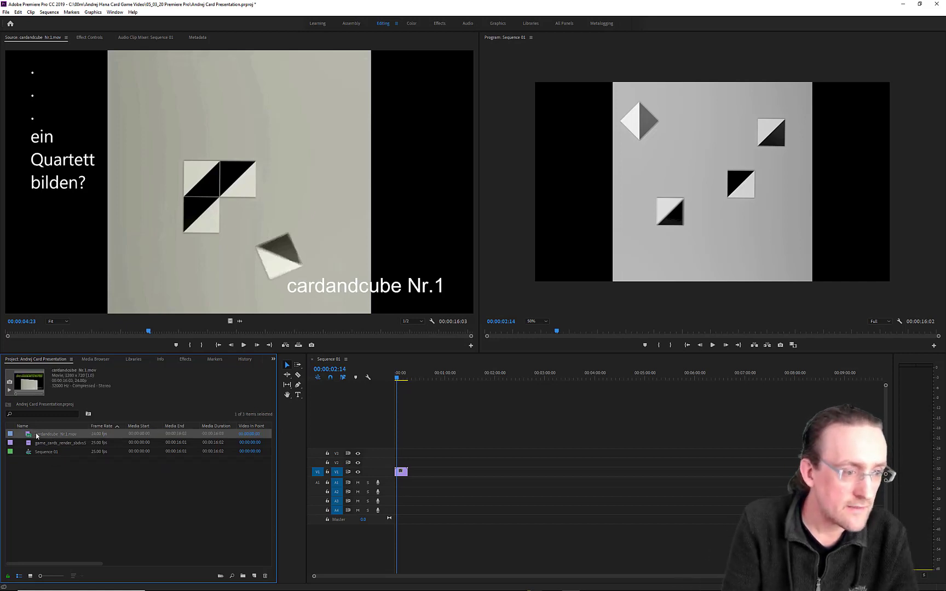
{"action": "left_click_drag", "start_coordinate": [139, 469], "coordinate": [402, 471]}
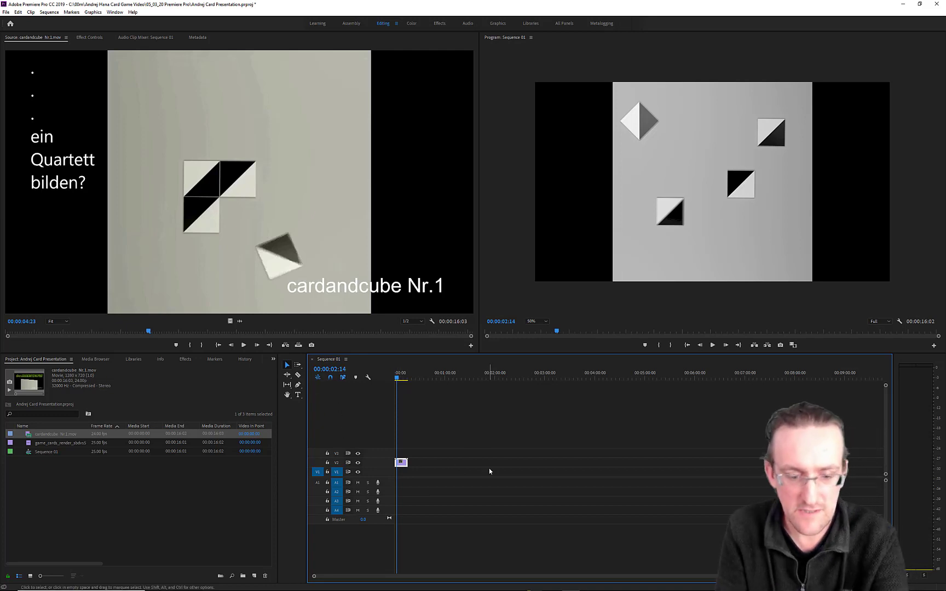
{"action": "key", "text": "z"}
{"action": "left_click", "coordinate": [402, 461]}
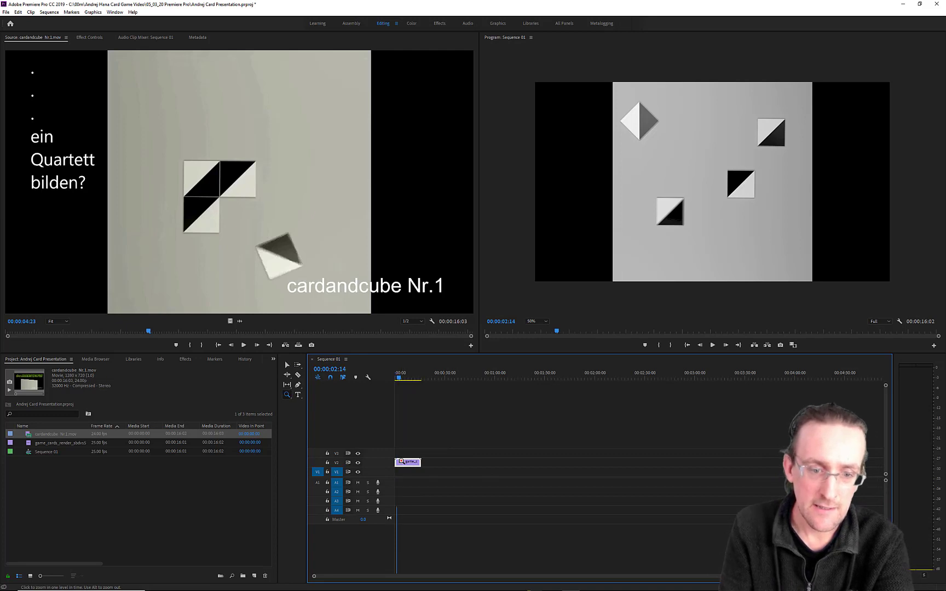
{"action": "left_click", "coordinate": [410, 462]}
{"action": "left_click", "coordinate": [425, 463]}
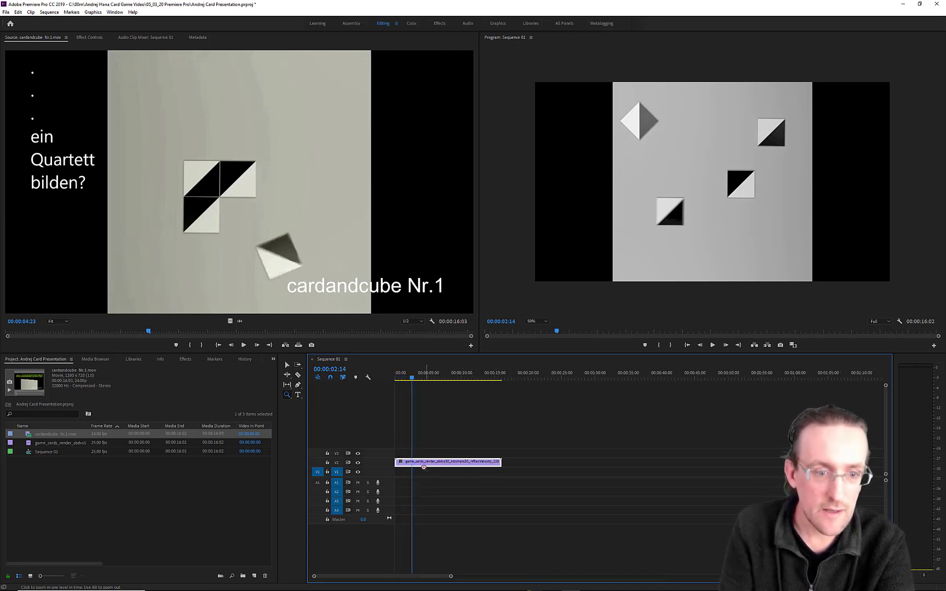
- Place cardandcube Nr.1.mov at the start of track V1 in Sequence 01, beneath the game_cards_render clip
{"action": "left_click", "coordinate": [429, 467]}
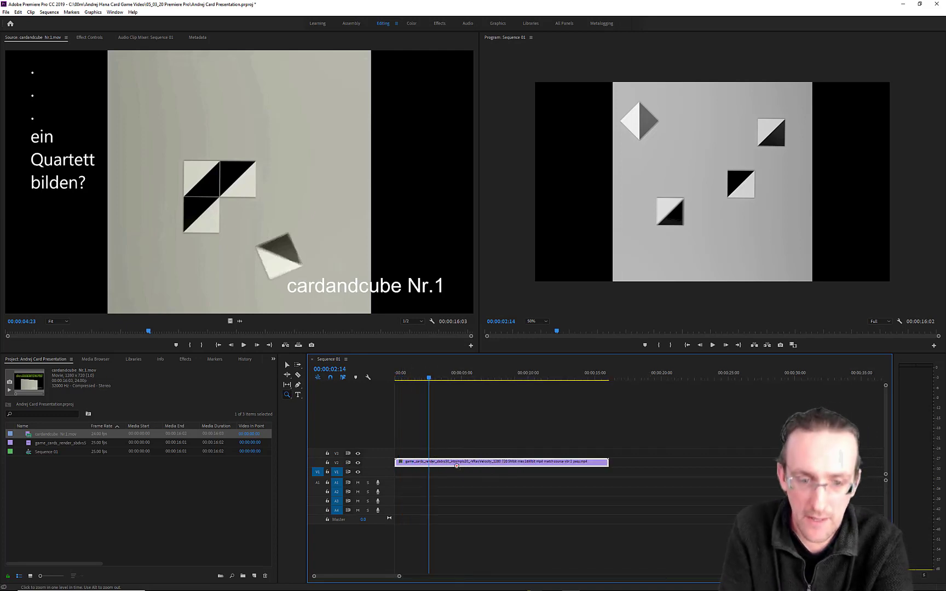
{"action": "left_click", "coordinate": [453, 465]}
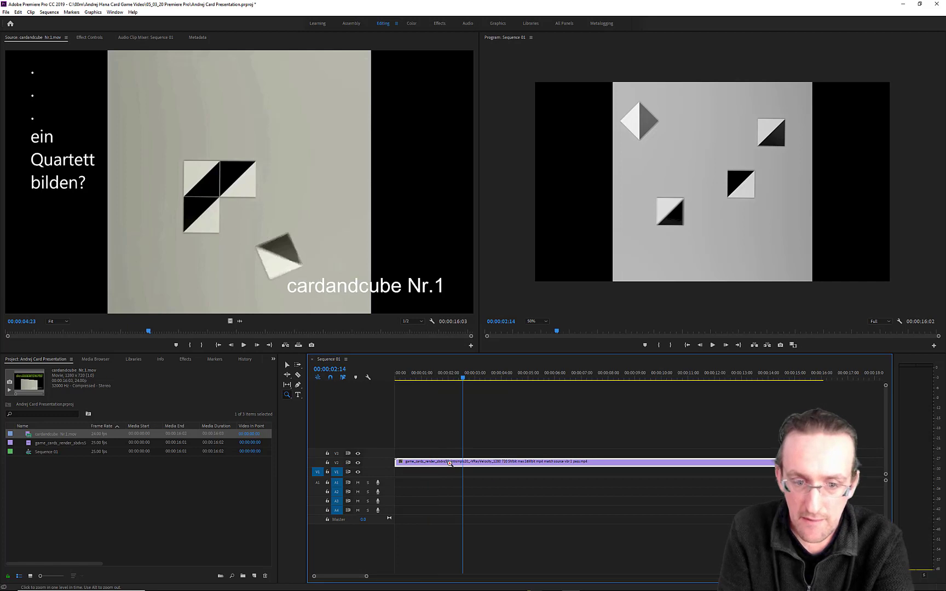
{"action": "left_click", "coordinate": [532, 463], "text": "alt"}
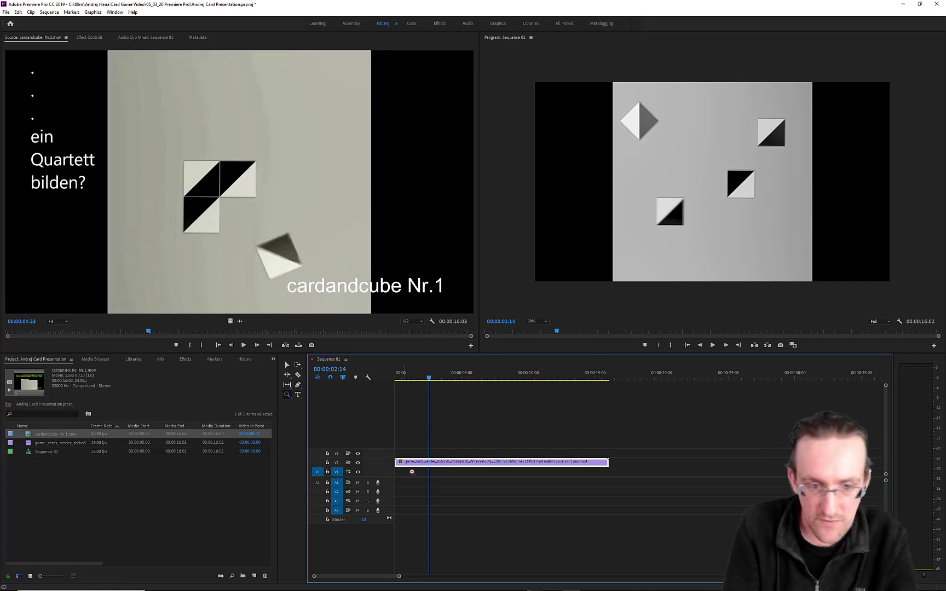
{"action": "left_click", "coordinate": [50, 454]}
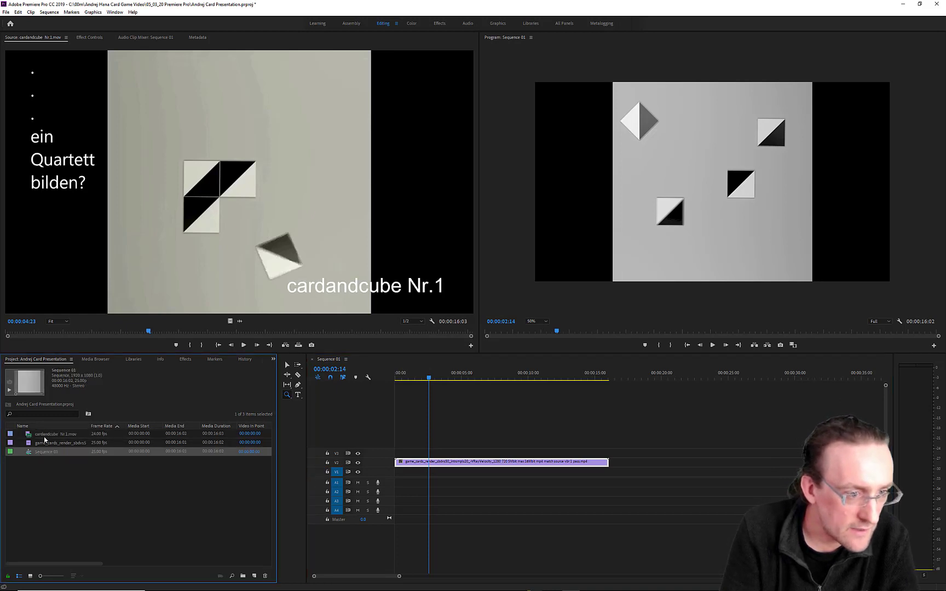
{"action": "left_click_drag", "start_coordinate": [43, 436], "coordinate": [396, 479]}
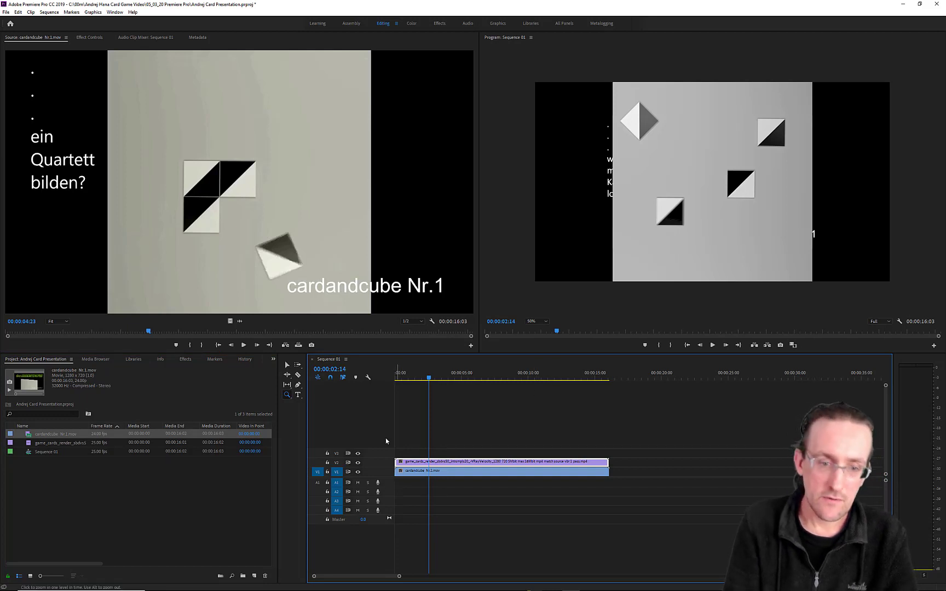
- Hide the output of track V2 and play the cardandcube Nr.1.mov clip underneath for about two seconds
{"action": "left_click", "coordinate": [358, 463]}
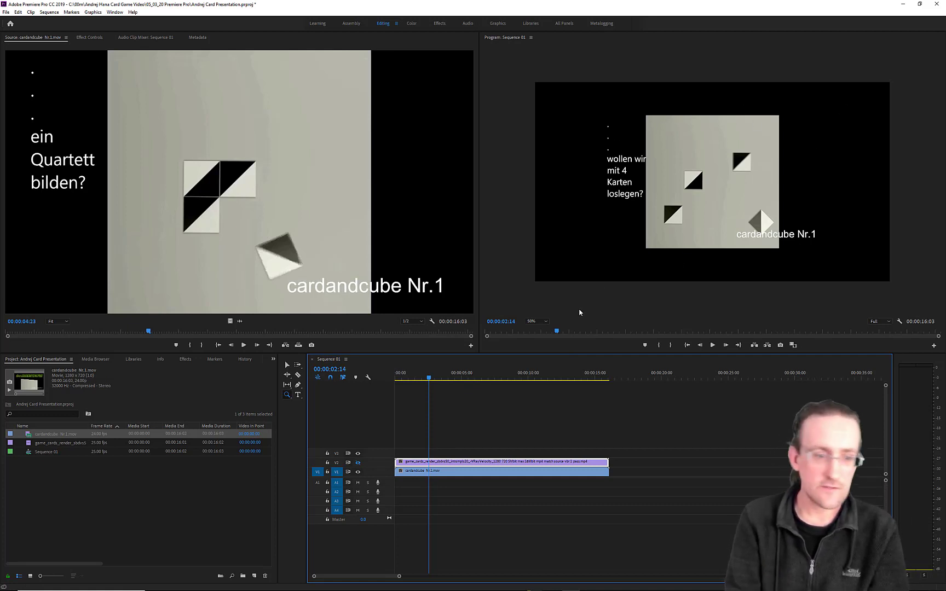
{"action": "right_click", "coordinate": [429, 471]}
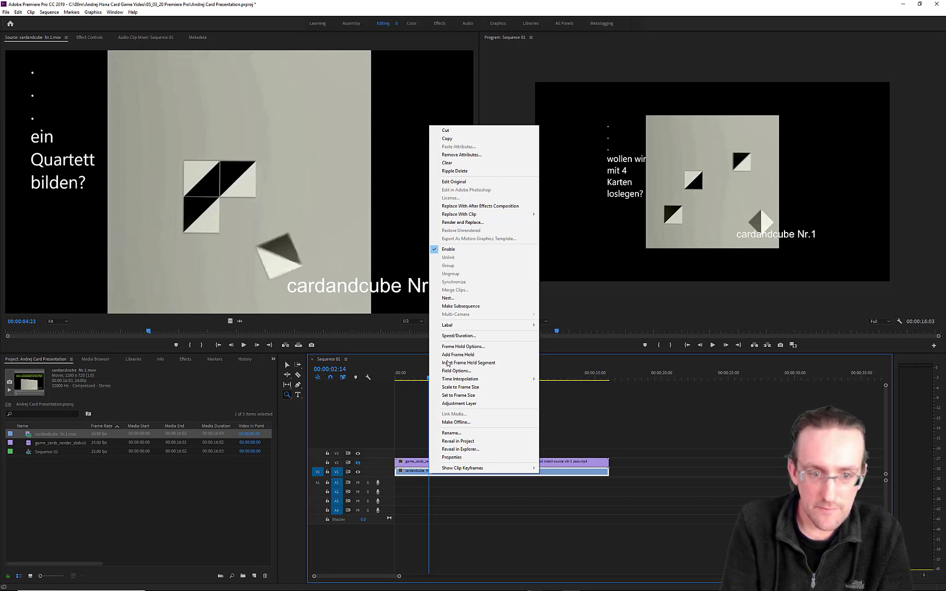
{"action": "left_click", "coordinate": [420, 375]}
{"action": "key", "text": "space"}
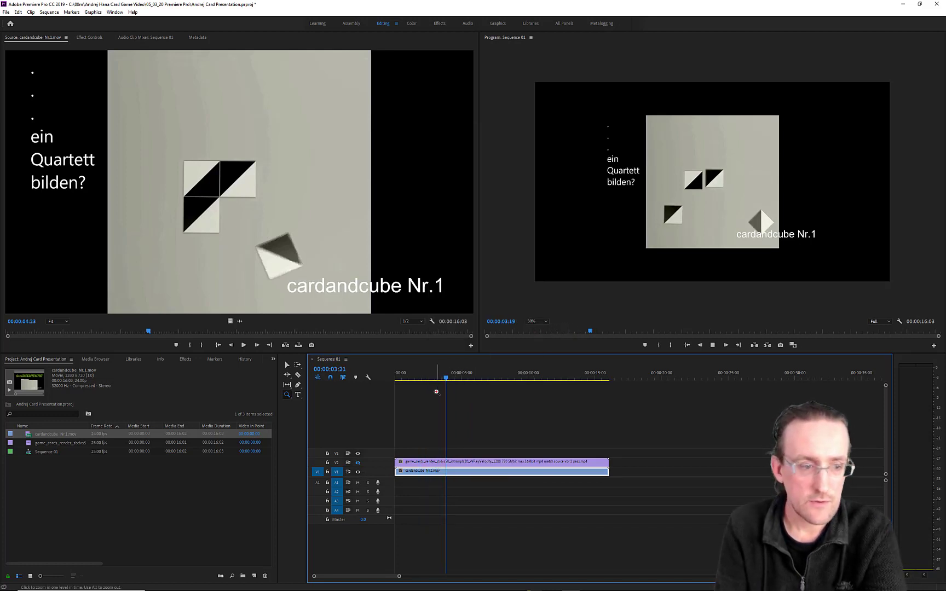
{"action": "key", "text": "space"}
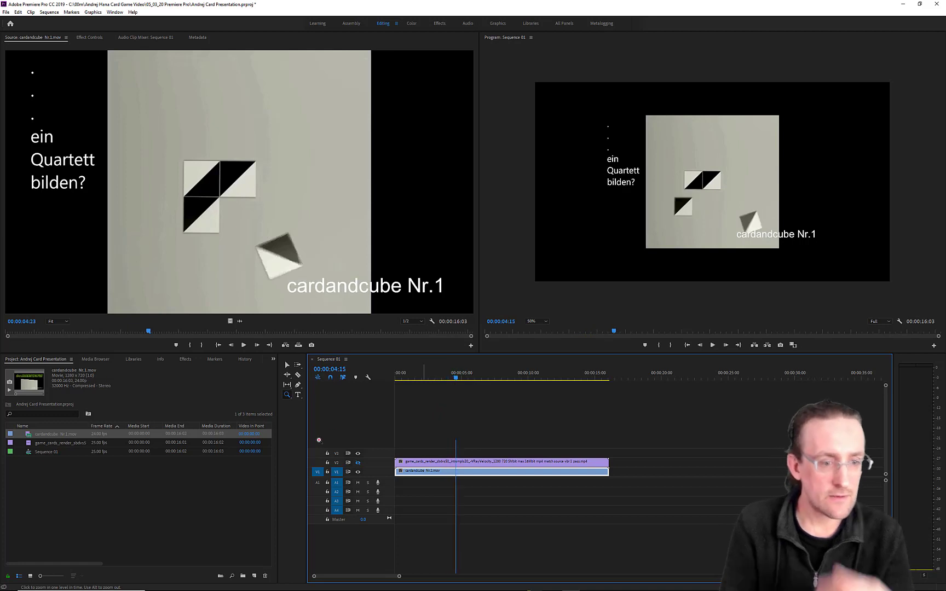
- Check the details of cardandcube Nr.1.mov in the project, play Sequence 01 a little further and return the playhead to 00:00:04:03
{"action": "left_click", "coordinate": [31, 436]}
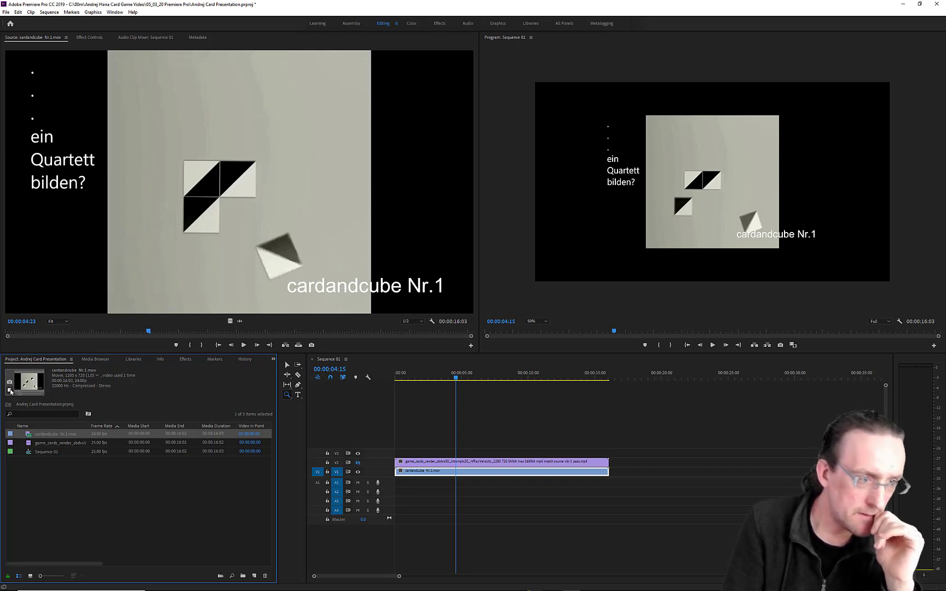
{"action": "left_click", "coordinate": [456, 378]}
{"action": "key", "text": "space"}
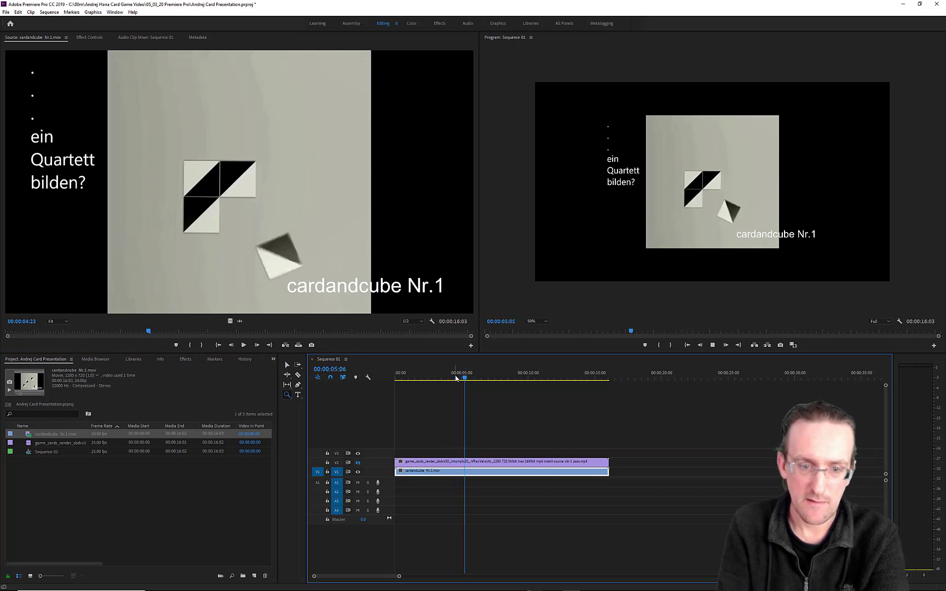
{"action": "key", "text": "space"}
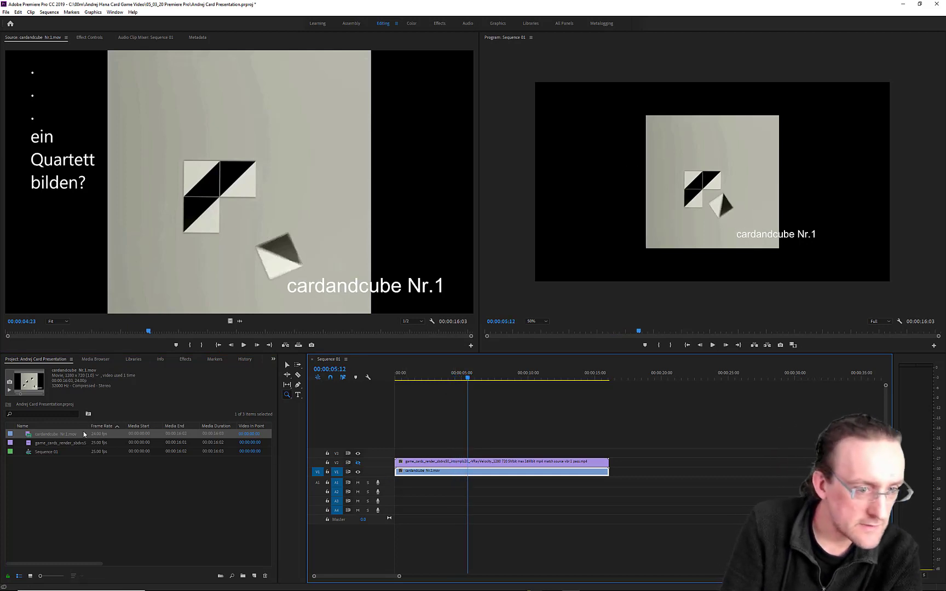
{"action": "left_click_drag", "start_coordinate": [78, 435], "coordinate": [200, 444]}
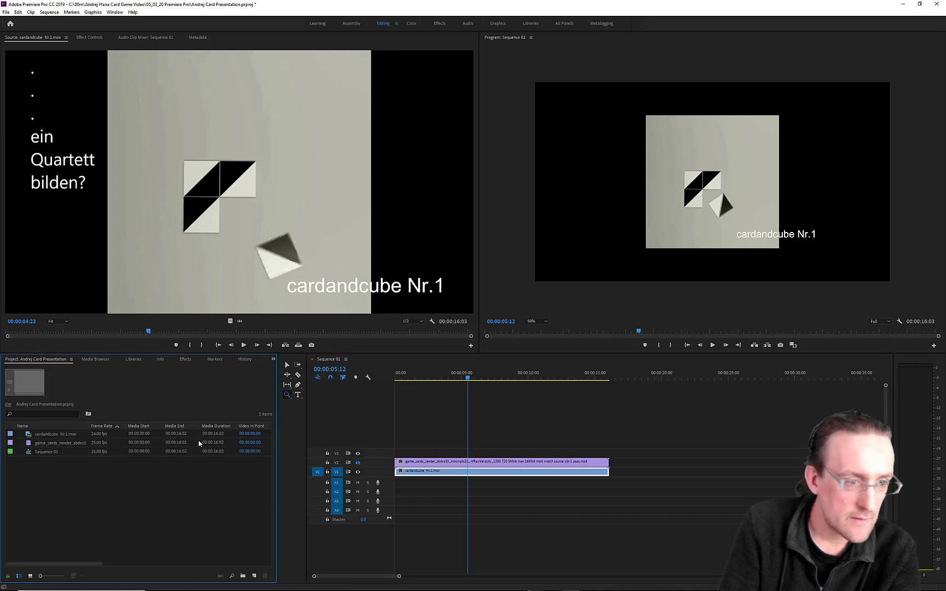
{"action": "left_click", "coordinate": [35, 443]}
{"action": "left_click", "coordinate": [31, 436]}
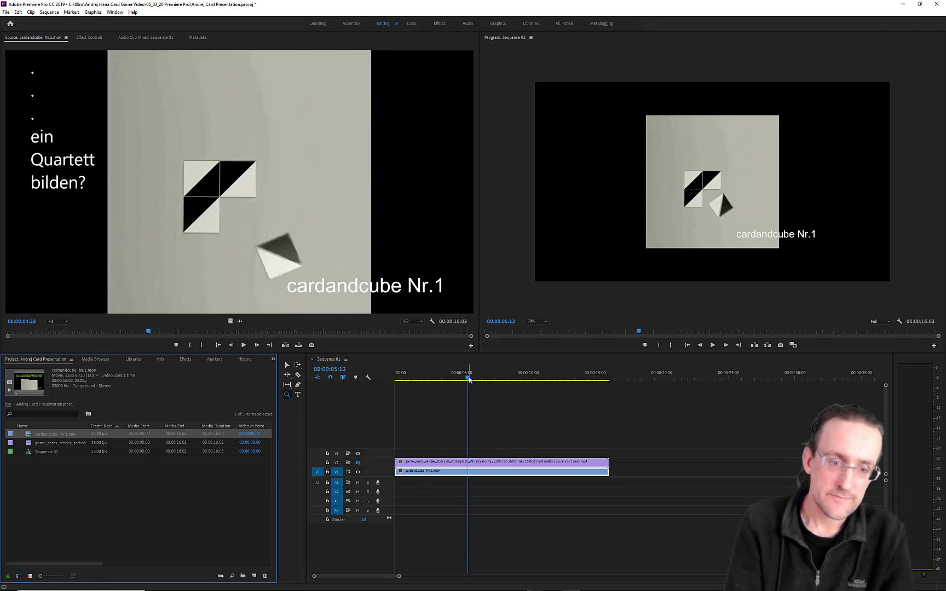
{"action": "left_click_drag", "start_coordinate": [468, 379], "coordinate": [451, 406]}
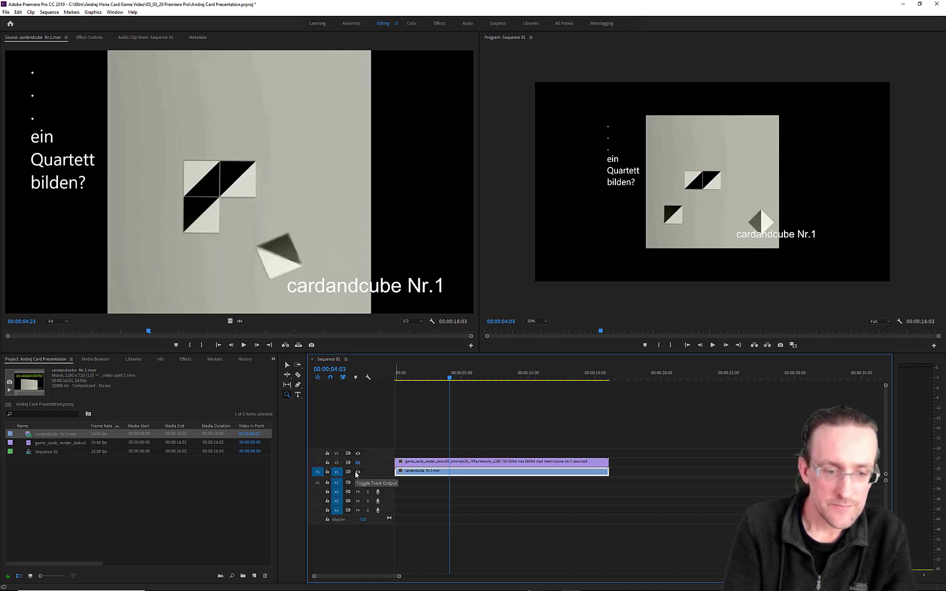
- Delete the empty cardandcube Nr.1 sequence from the project
{"action": "right_click", "coordinate": [407, 471]}
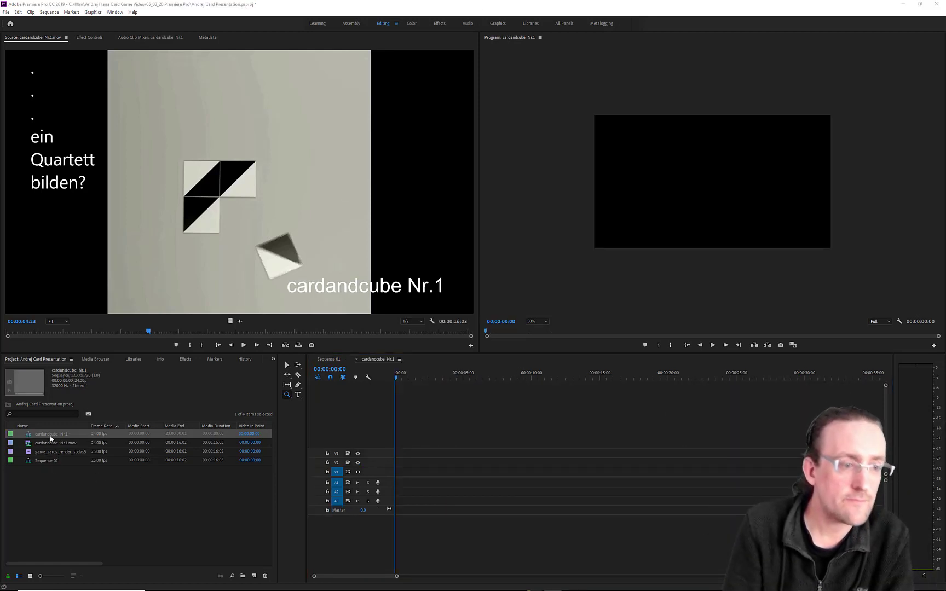
{"action": "left_click", "coordinate": [47, 443]}
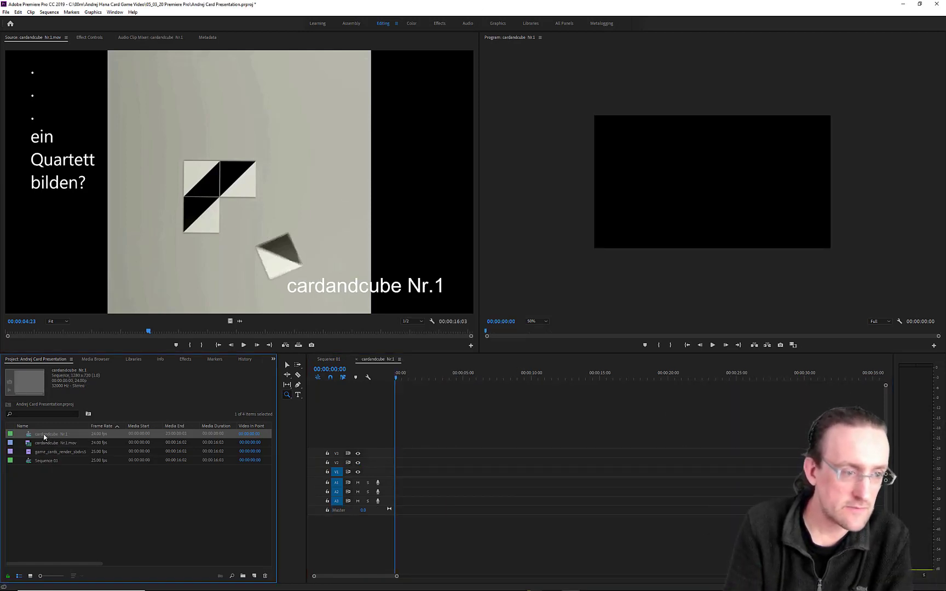
{"action": "left_click", "coordinate": [44, 437]}
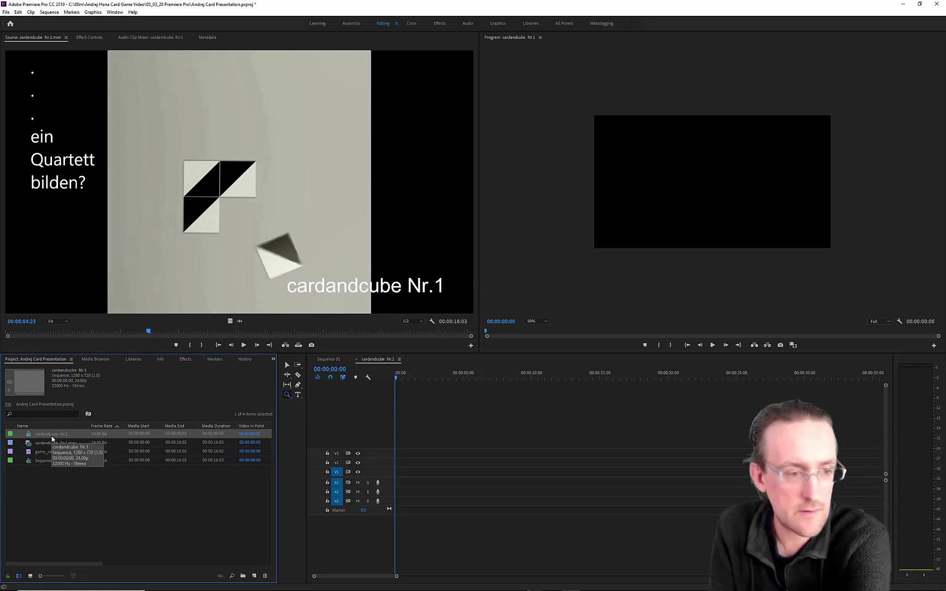
{"action": "key", "text": "Delete"}
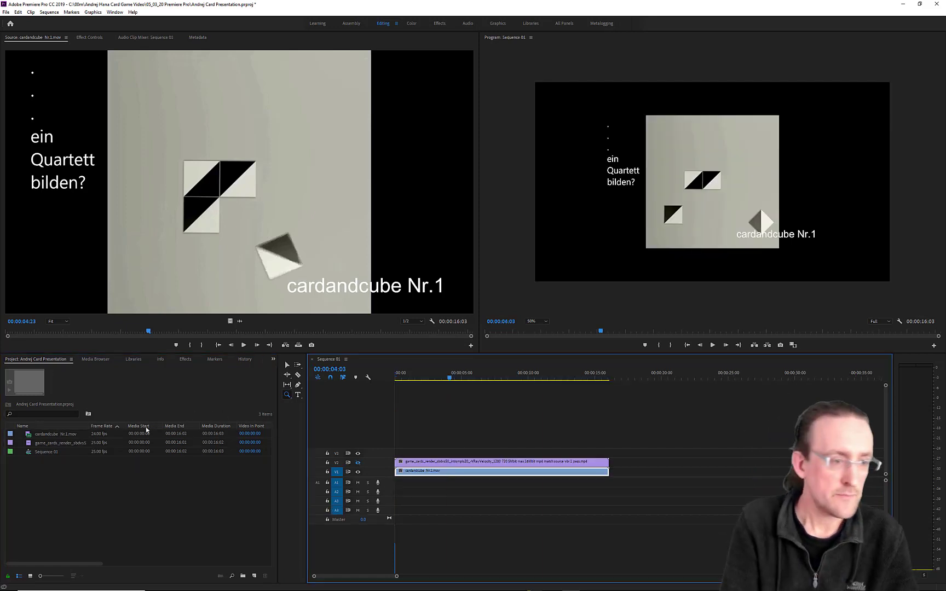
- Create a new sequence from the cardandcube Nr.1.mov clip in the project
{"action": "left_click", "coordinate": [47, 435]}
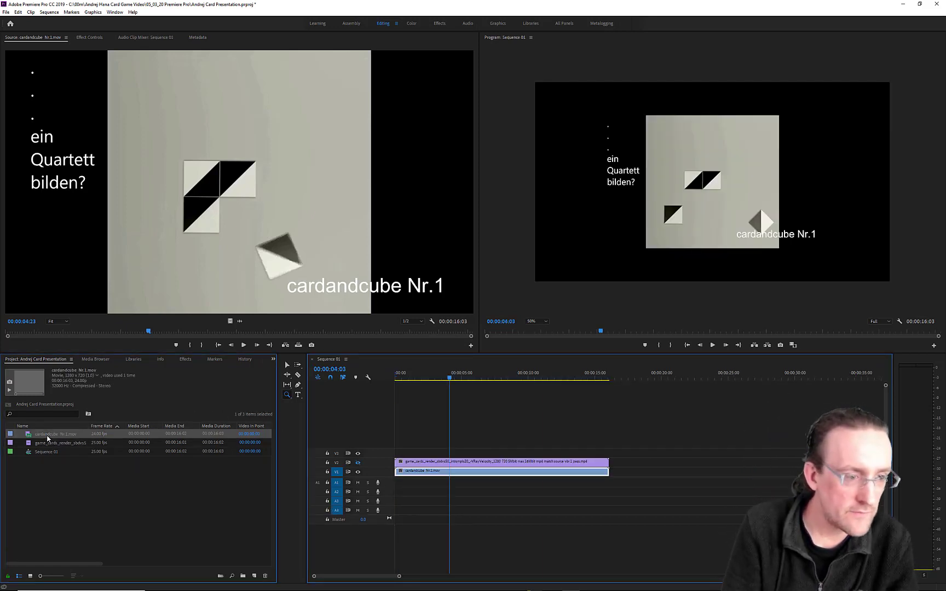
{"action": "right_click", "coordinate": [48, 436]}
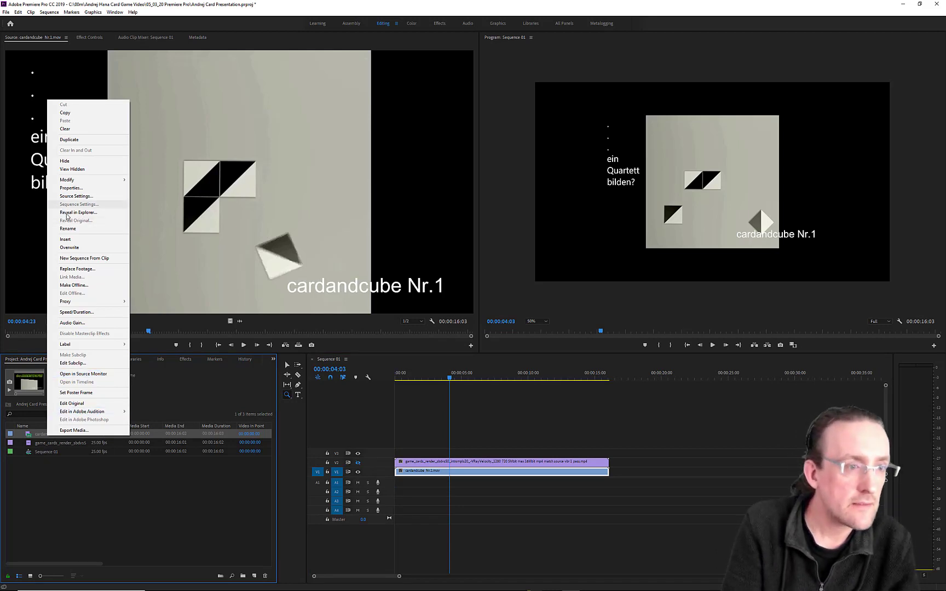
{"action": "left_click", "coordinate": [85, 257]}
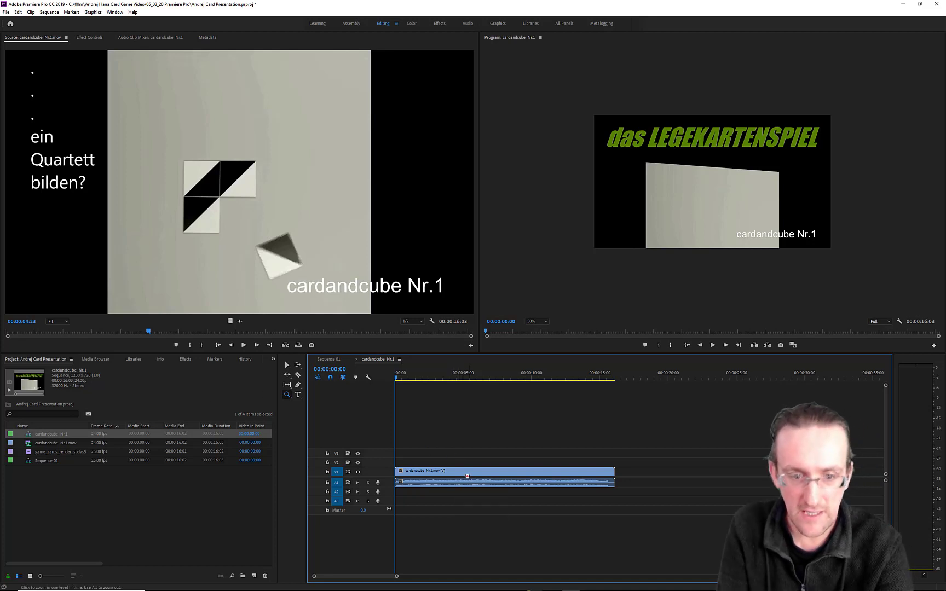
- Unlink the video and audio of the cardandcube Nr.1.mov clip in the cardandcube Nr.1 sequence
{"action": "key", "text": "v"}
{"action": "left_click", "coordinate": [461, 484]}
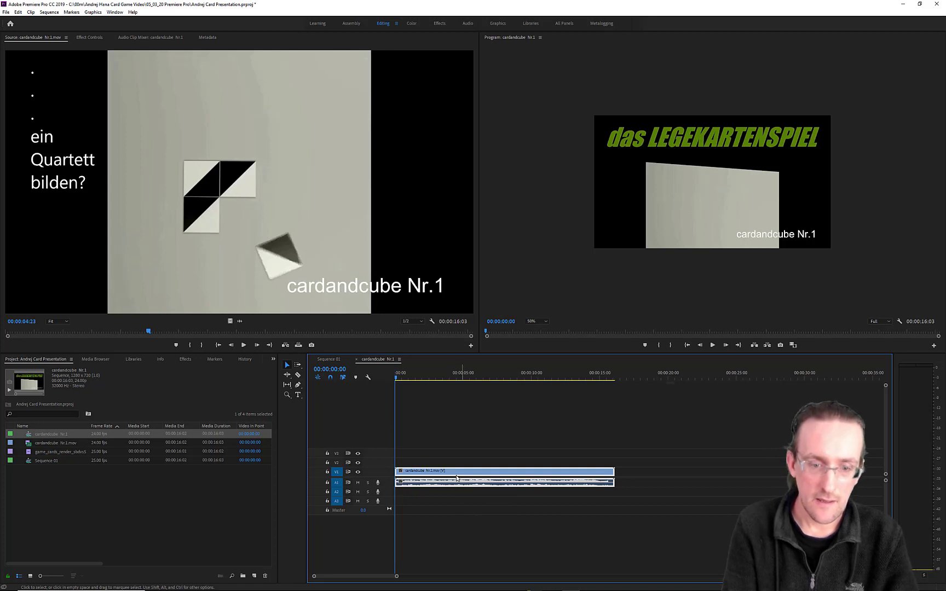
{"action": "right_click", "coordinate": [457, 478]}
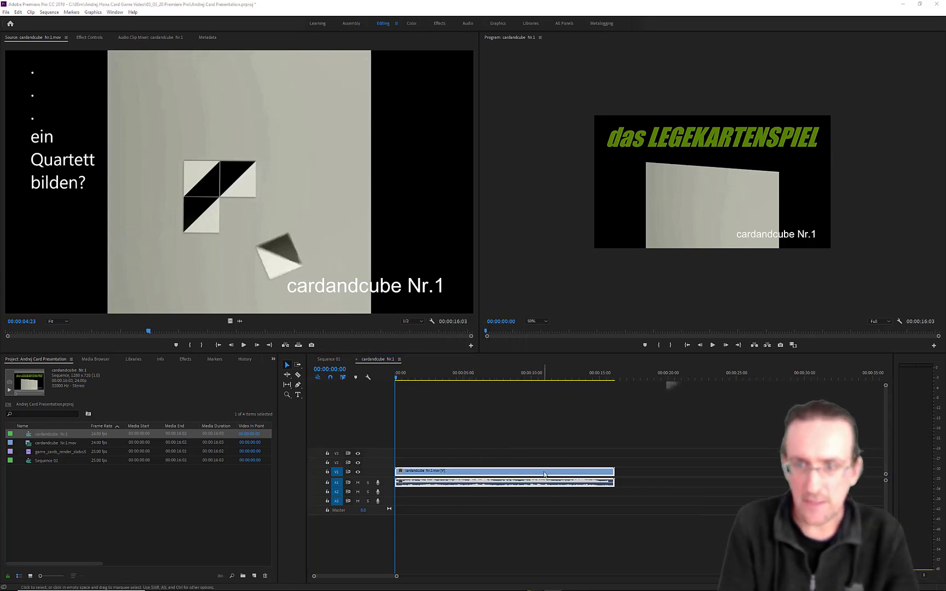
{"action": "left_click", "coordinate": [31, 12]}
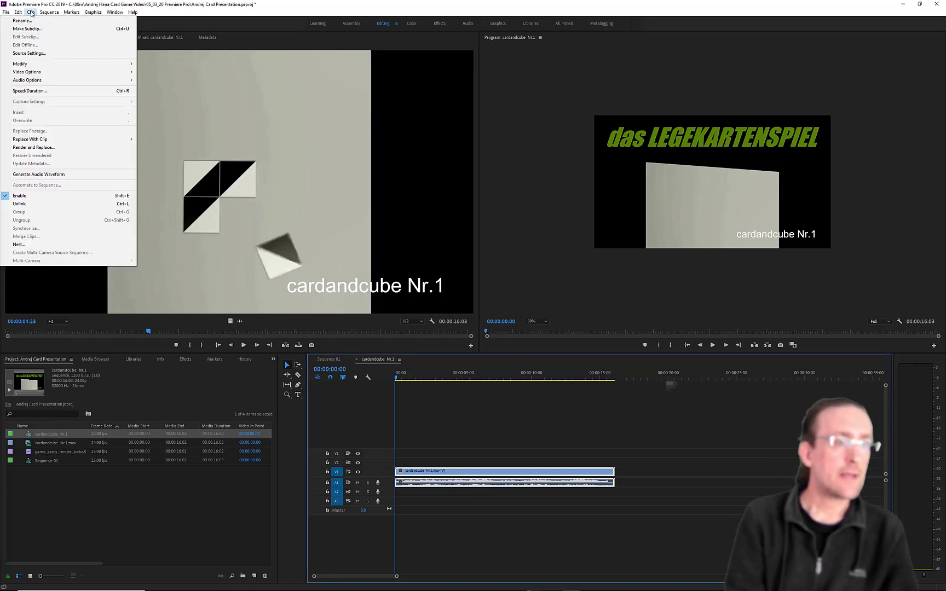
{"action": "left_click", "coordinate": [20, 203]}
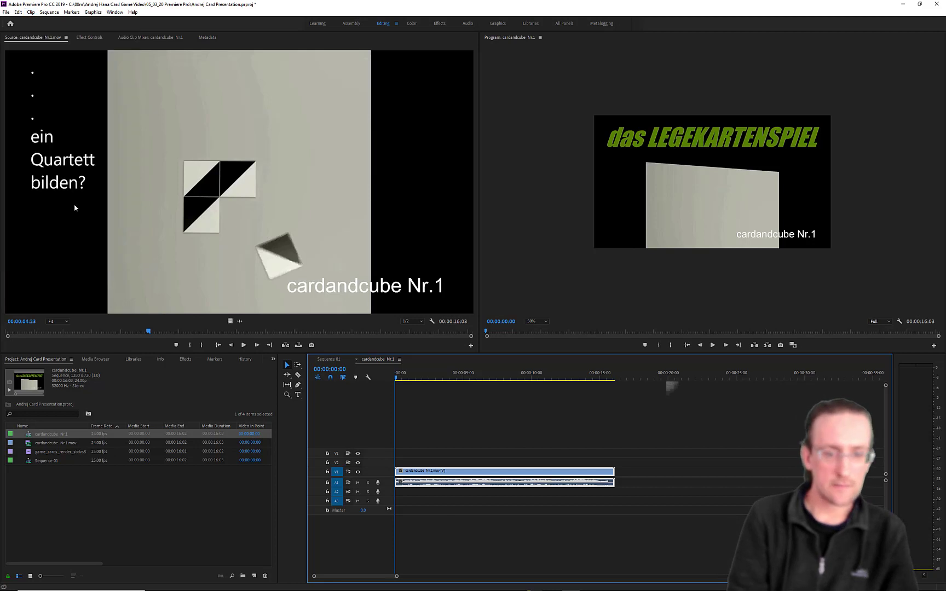
- Copy the unlinked audio clip on track A1 of the cardandcube Nr.1 sequence
{"action": "left_click", "coordinate": [510, 483]}
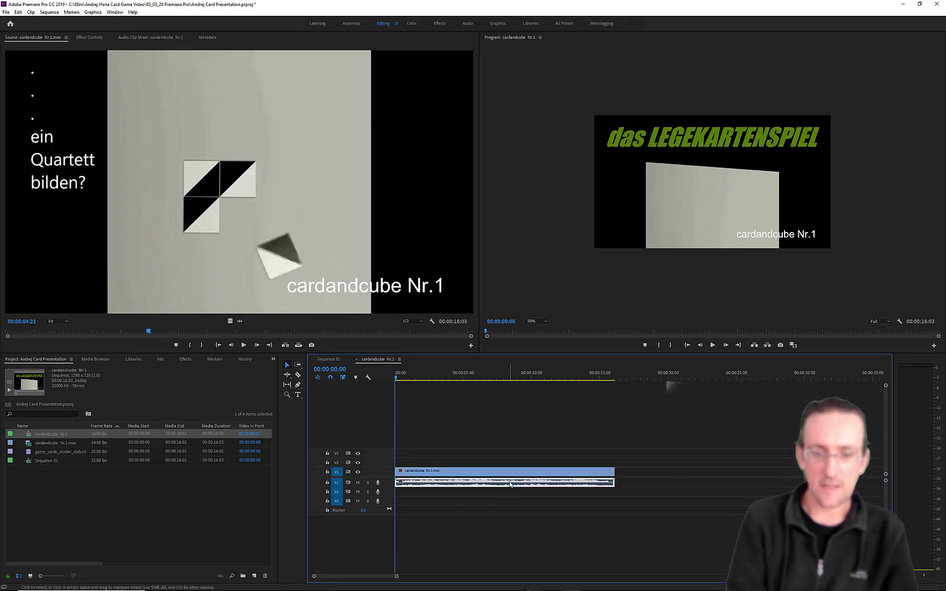
{"action": "right_click", "coordinate": [479, 485]}
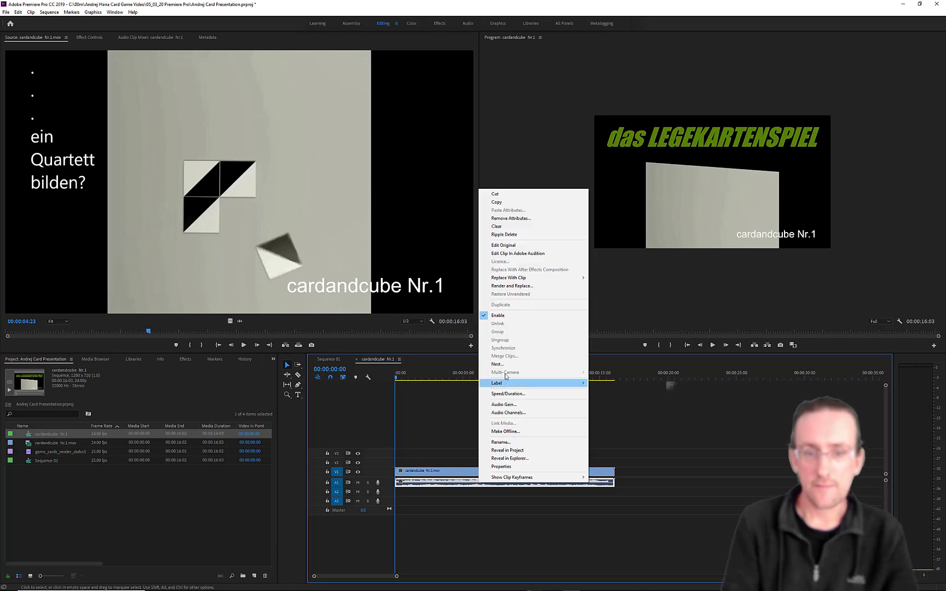
{"action": "left_click", "coordinate": [496, 202]}
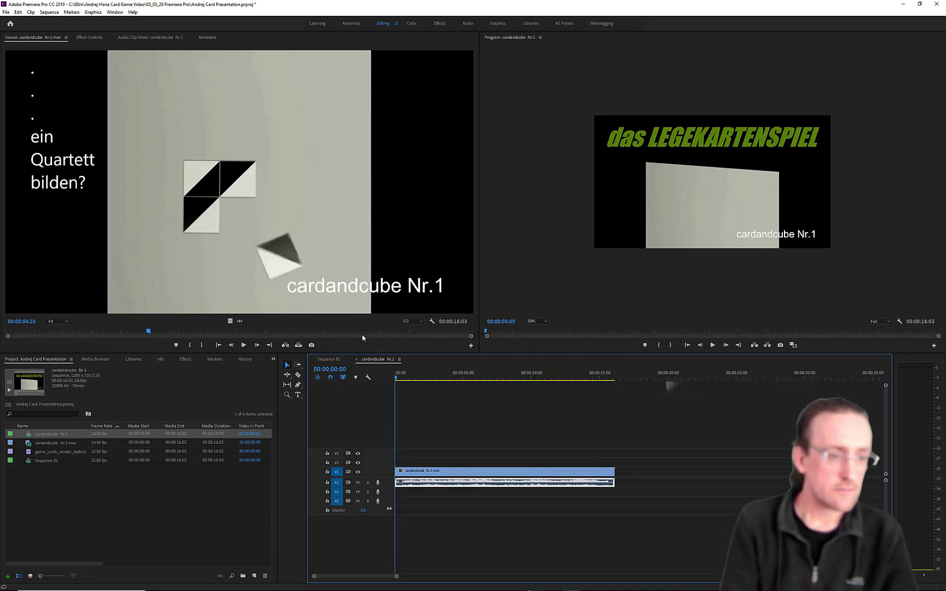
- Return to Sequence 01 and turn the output of track V2 back on
{"action": "left_click", "coordinate": [50, 462]}
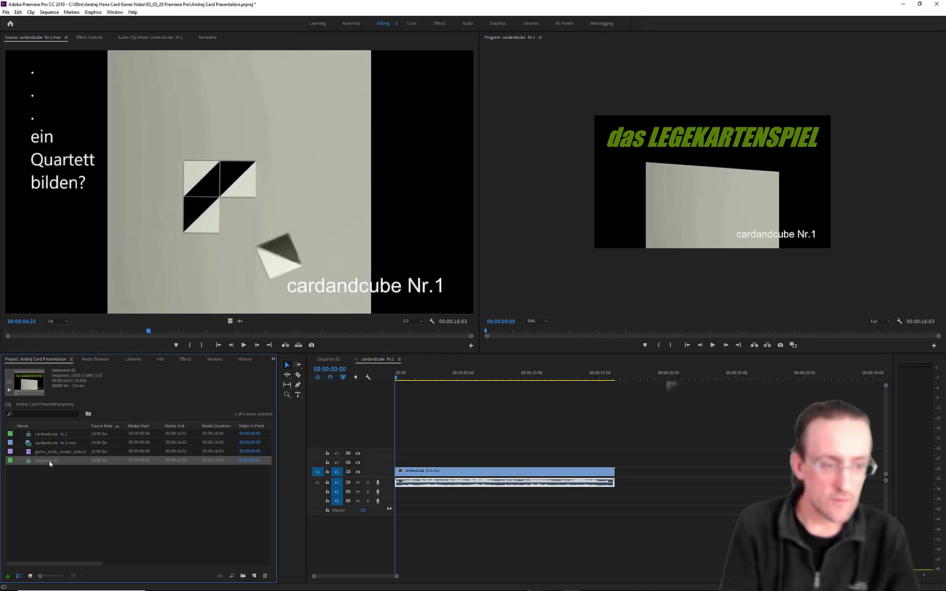
{"action": "left_click", "coordinate": [50, 461]}
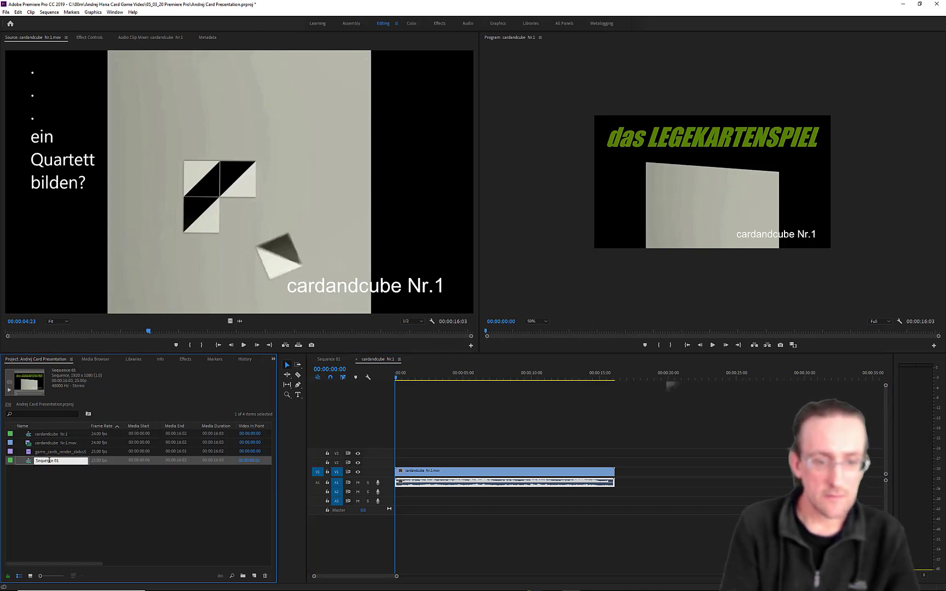
{"action": "left_click", "coordinate": [330, 359]}
{"action": "left_click", "coordinate": [423, 471]}
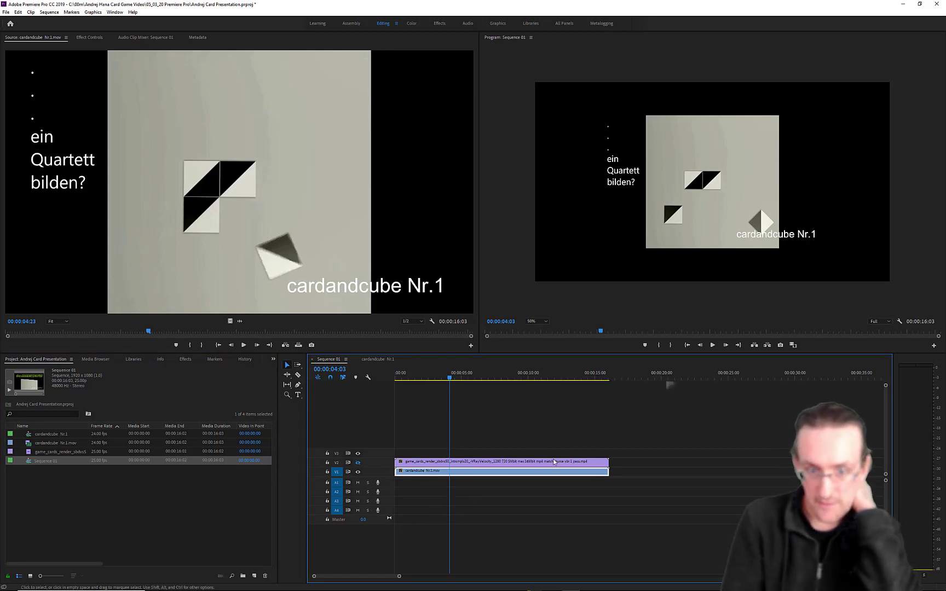
{"action": "left_click", "coordinate": [358, 462]}
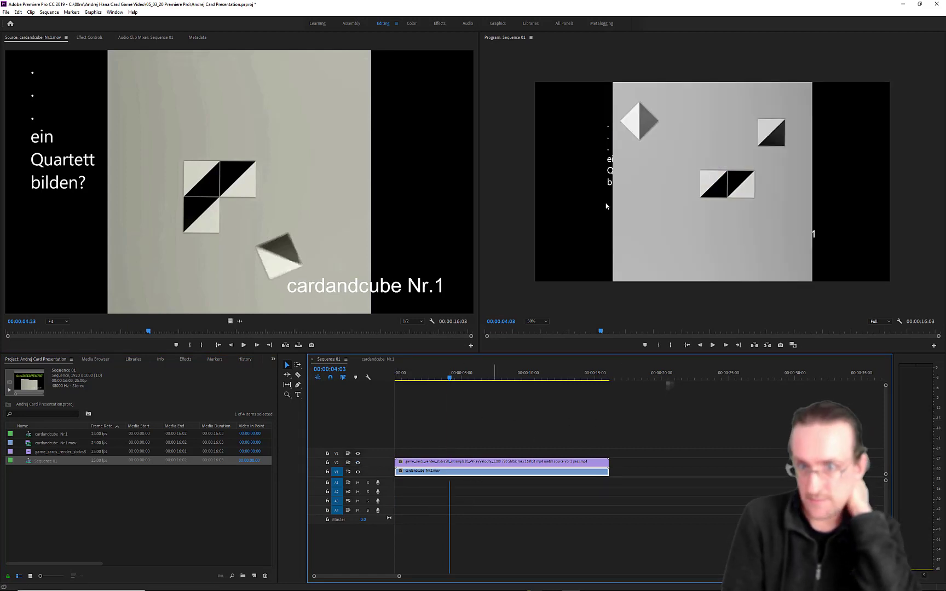
- Ripple delete the cardandcube Nr.1.mov video clip from track V1 of Sequence 01
{"action": "left_click", "coordinate": [422, 473]}
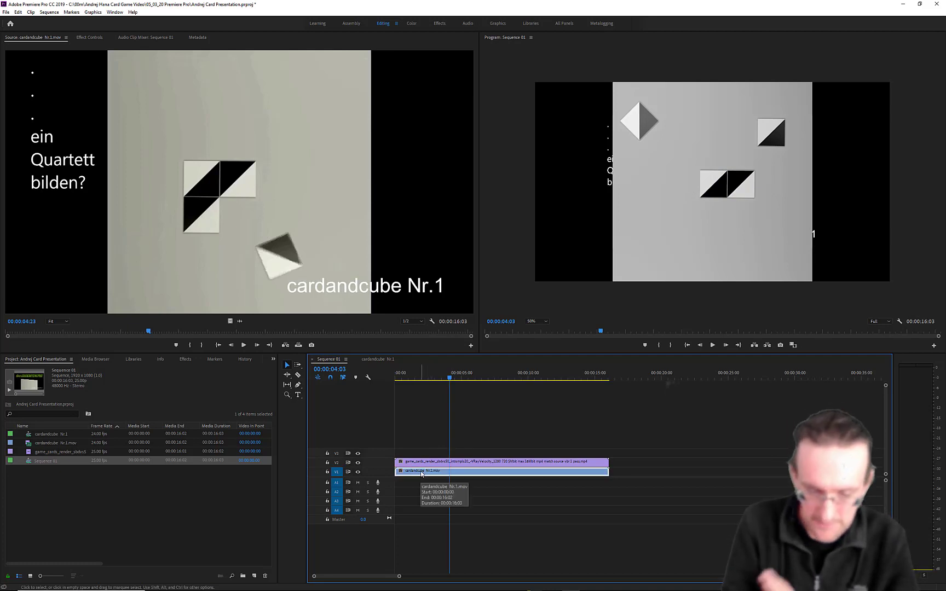
{"action": "right_click", "coordinate": [422, 475]}
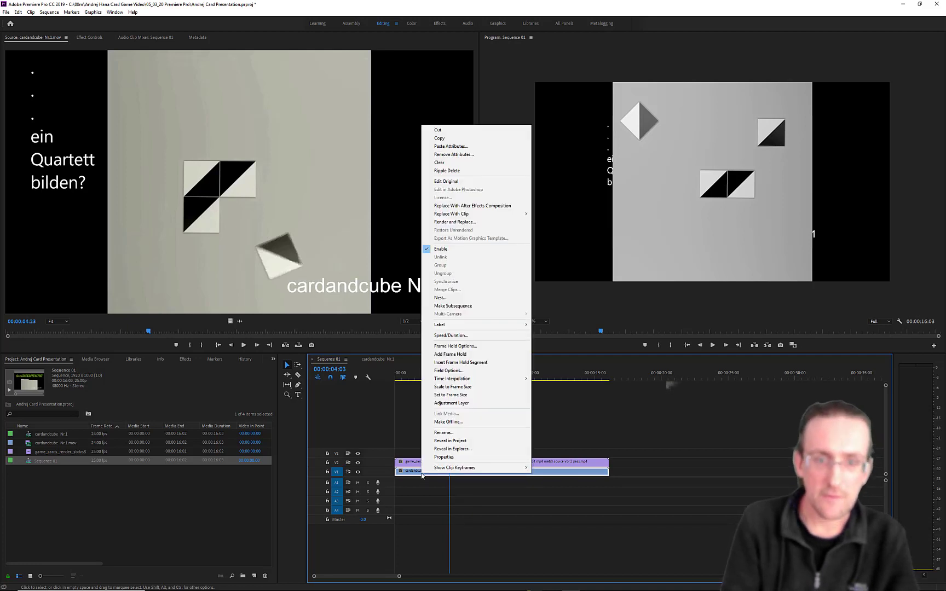
{"action": "left_click", "coordinate": [459, 169]}
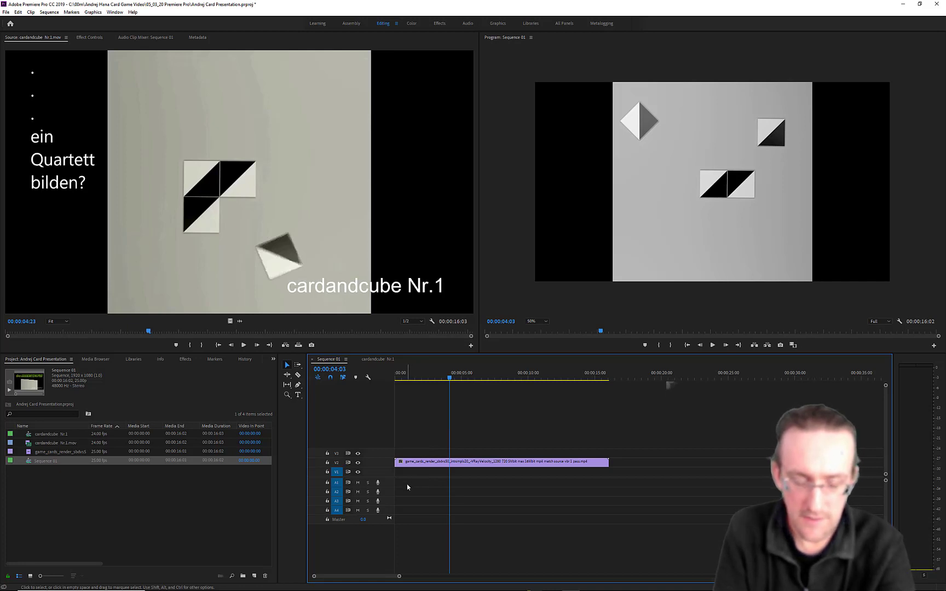
- Paste the copied audio onto track A1 and move it to the very start of Sequence 01
{"action": "key", "text": "."}
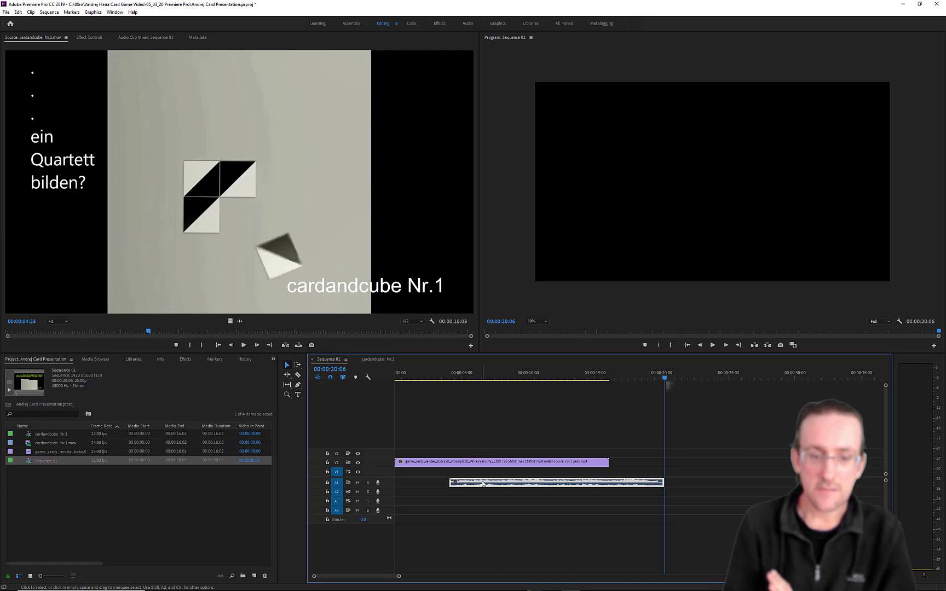
{"action": "left_click_drag", "start_coordinate": [492, 484], "coordinate": [421, 488]}
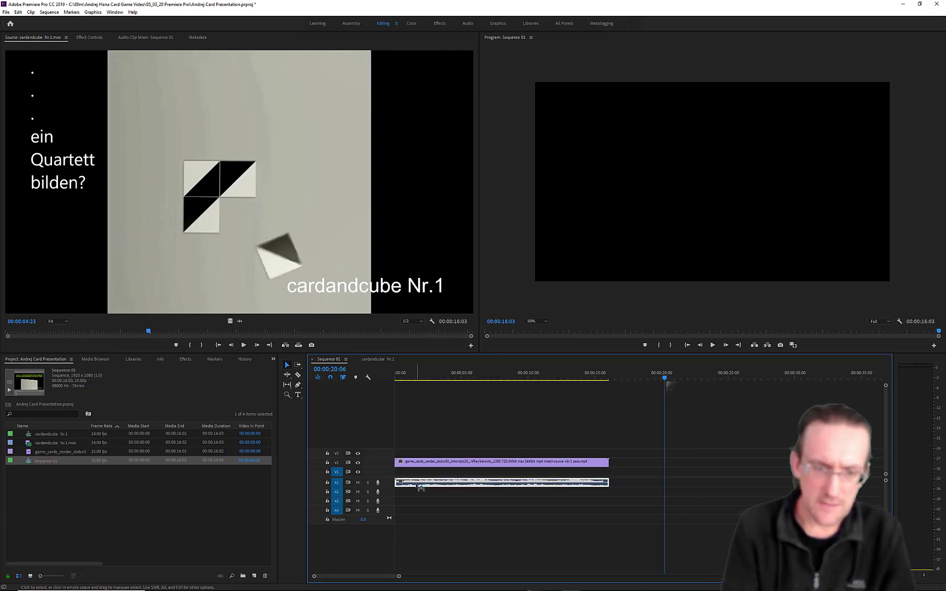
- Play Sequence 01 from its beginning to check the audio against the rendered clip, and save the project
{"action": "left_click_drag", "start_coordinate": [407, 376], "coordinate": [385, 376]}
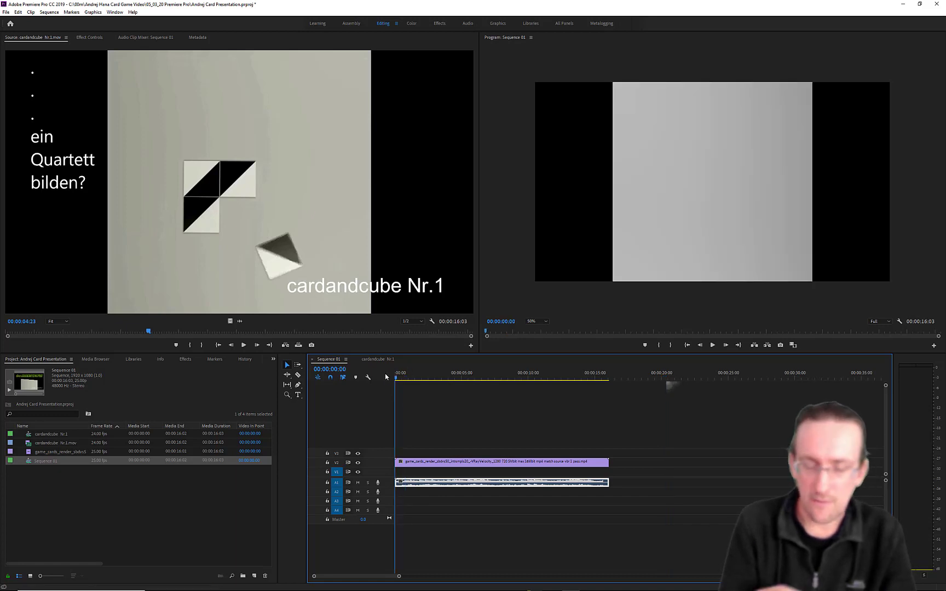
{"action": "key", "text": "space"}
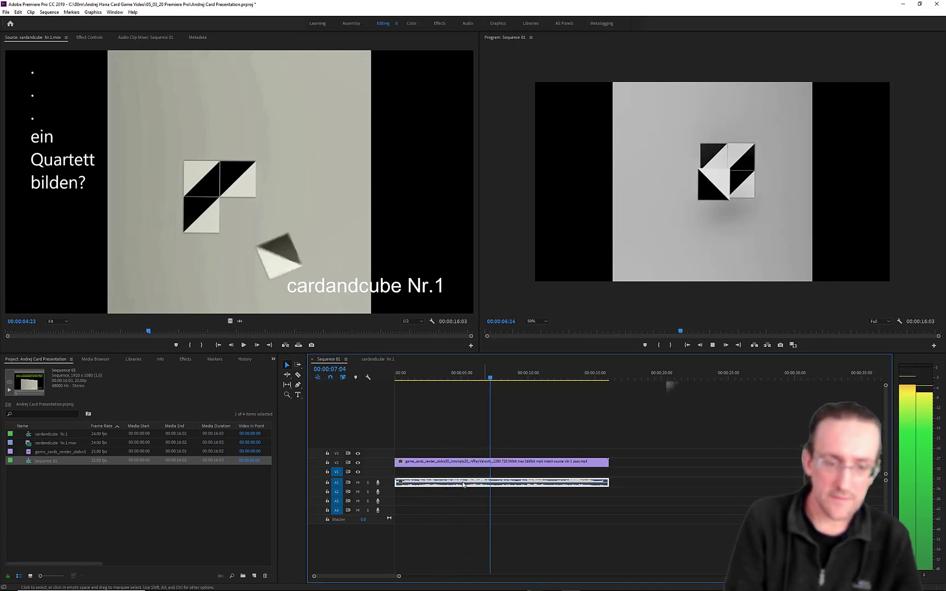
{"action": "key", "text": "space"}
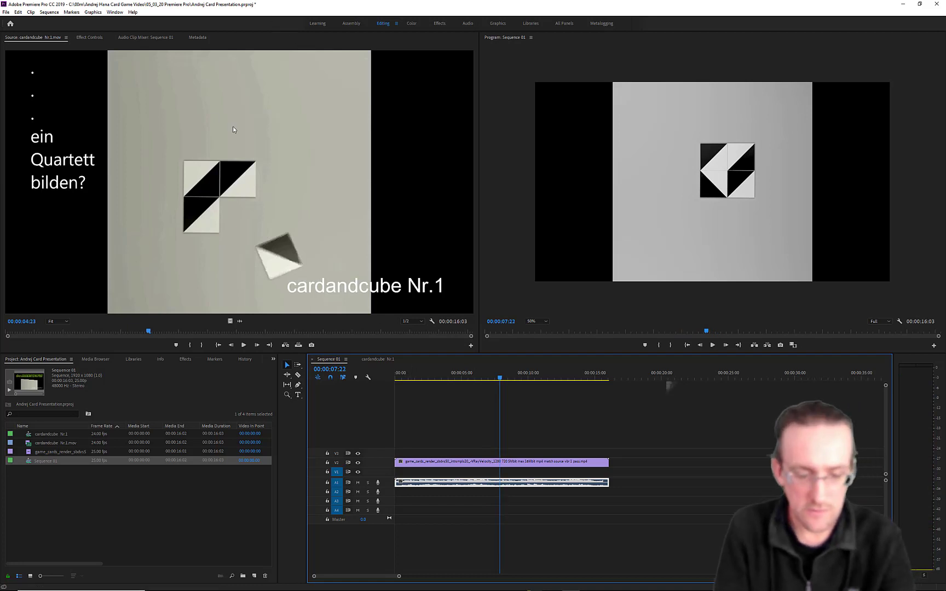
{"action": "left_click", "coordinate": [7, 12]}
{"action": "left_click", "coordinate": [22, 96]}
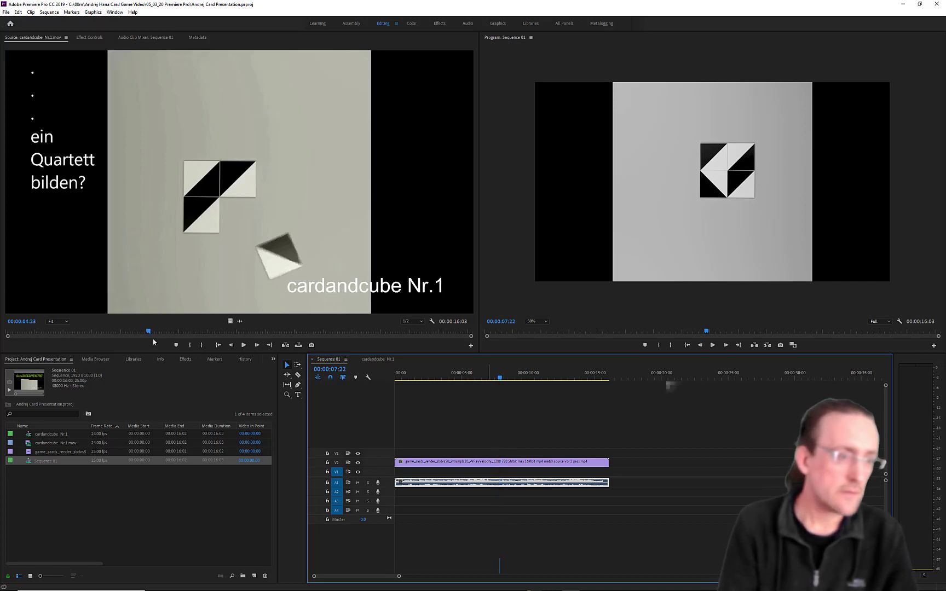
- Play the original cardandcube Nr.1.mov source clip from its beginning to review it, and rewind it to near the start
{"action": "left_click_drag", "start_coordinate": [132, 332], "coordinate": [1, 340]}
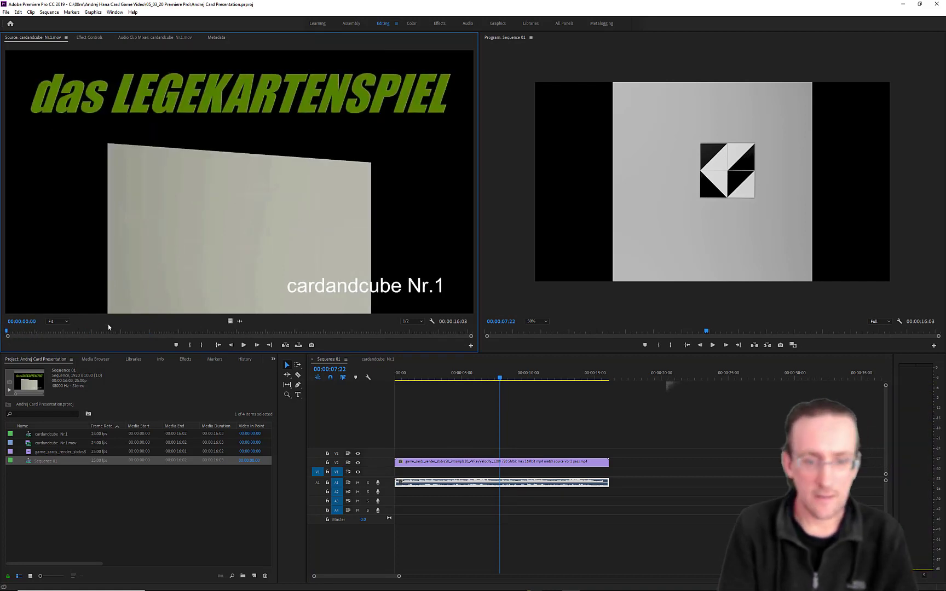
{"action": "left_click", "coordinate": [243, 345]}
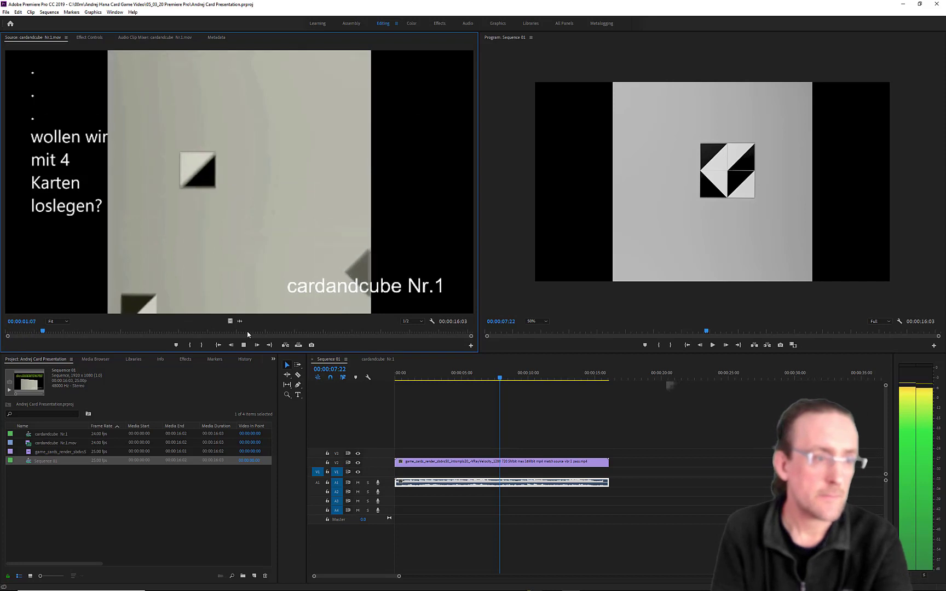
{"action": "key", "text": "space"}
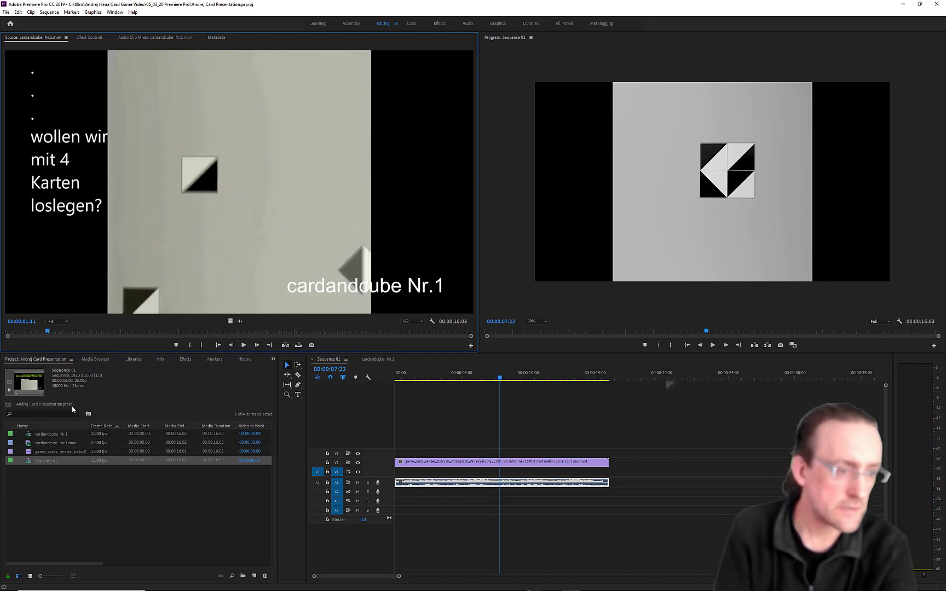
{"action": "key", "text": "Home"}
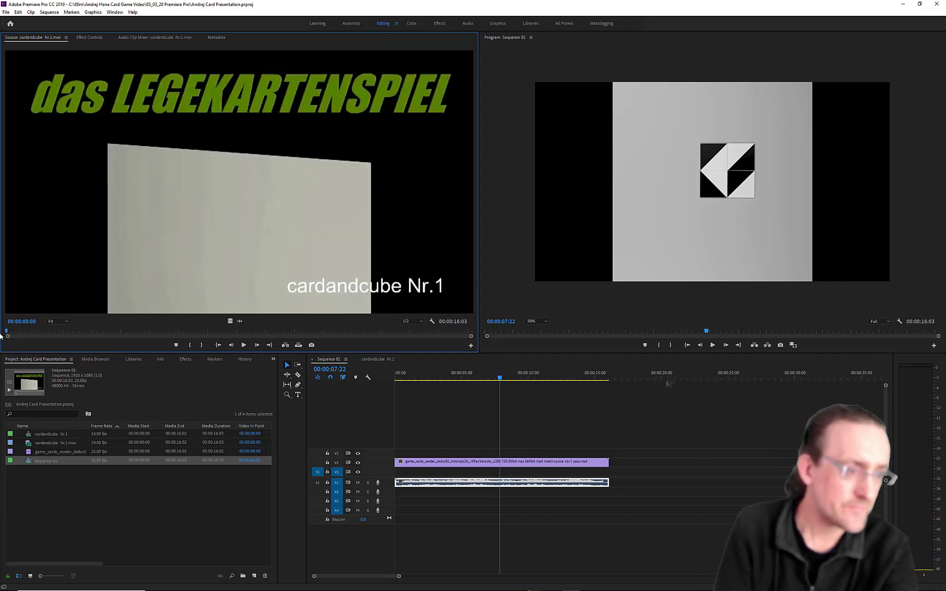
{"action": "key", "text": "space"}
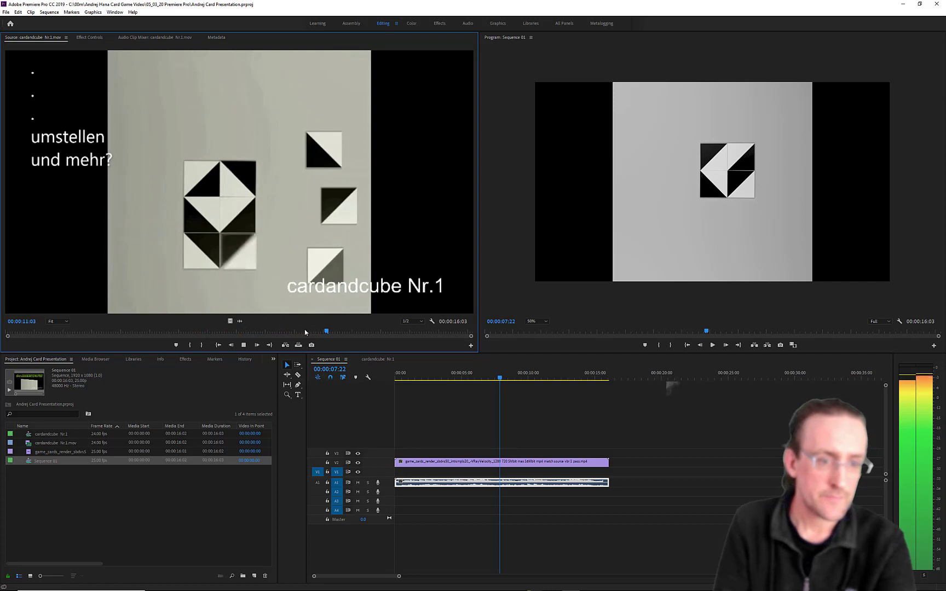
{"action": "left_click", "coordinate": [236, 332]}
{"action": "left_click_drag", "start_coordinate": [211, 335], "coordinate": [11, 332]}
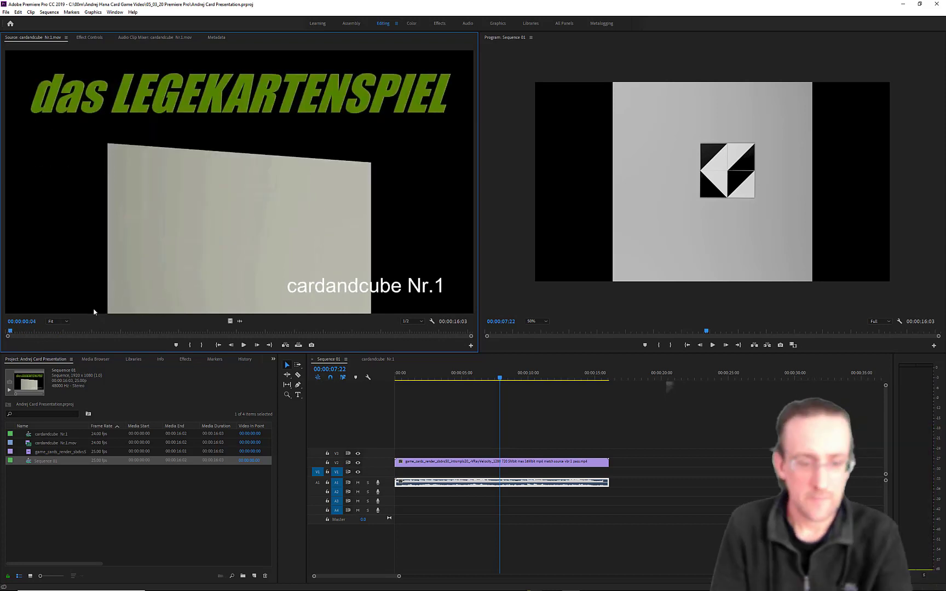
- Switch to File Explorer and browse from the Premiere Pro installer folder up to the card game video folder
{"action": "key", "text": "alt+Tab"}
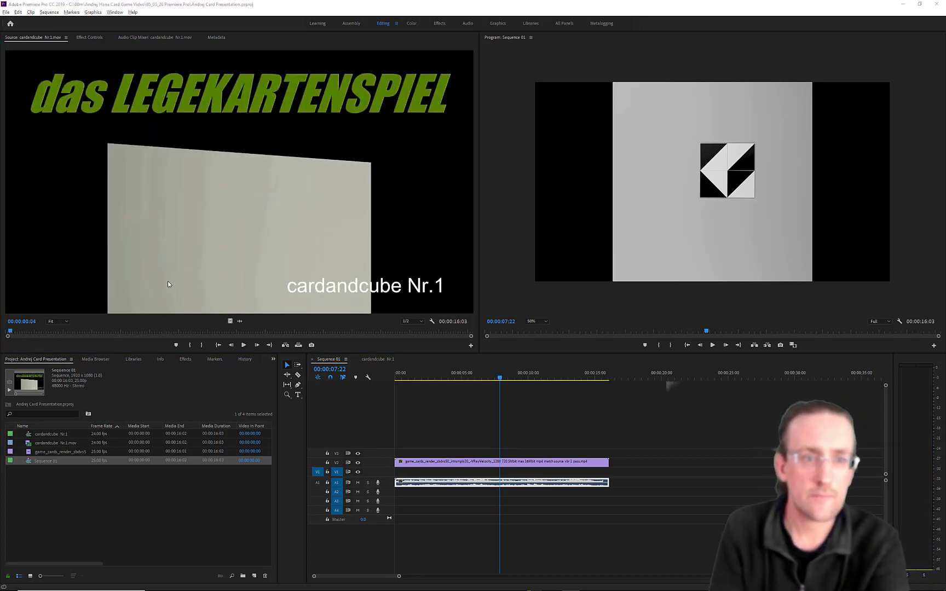
{"action": "key", "text": "alt+Tab"}
{"action": "key", "text": "alt+Tab"}
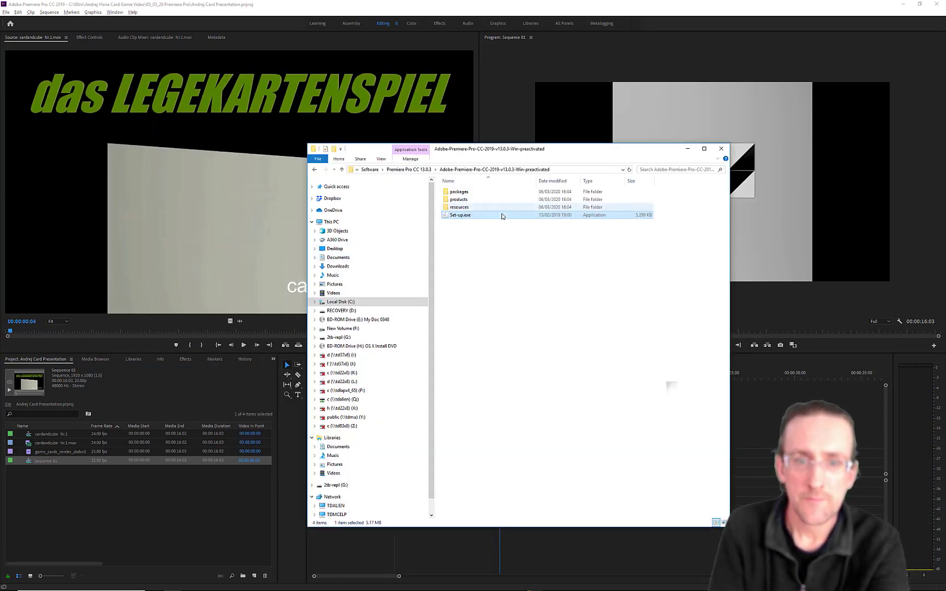
{"action": "left_click", "coordinate": [502, 216]}
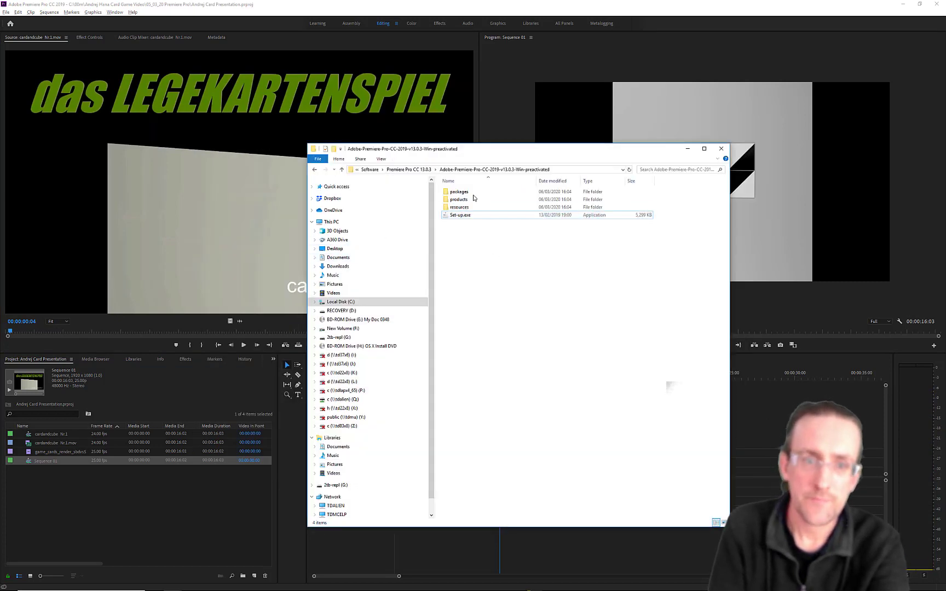
{"action": "left_click_drag", "start_coordinate": [431, 155], "coordinate": [454, 189]}
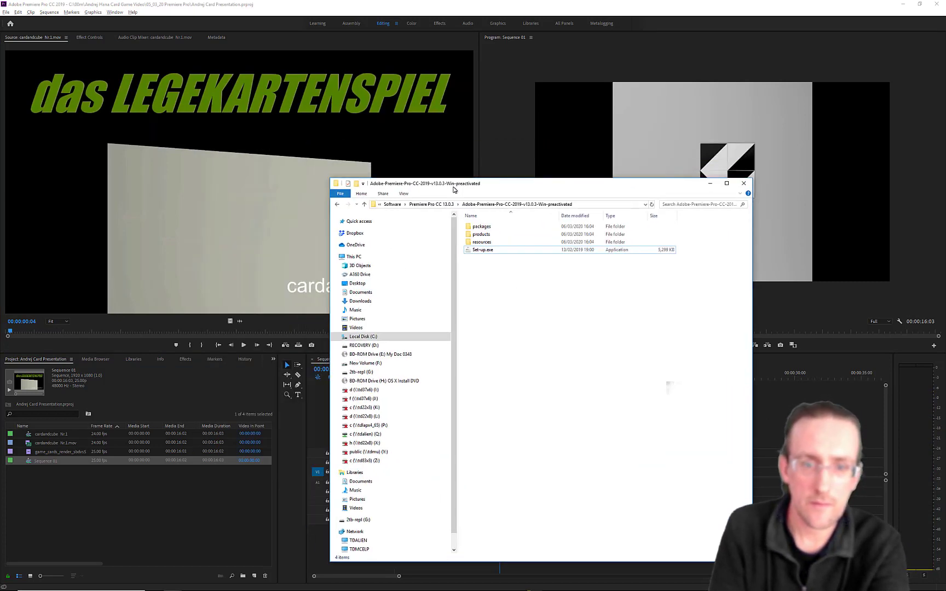
{"action": "left_click", "coordinate": [392, 204]}
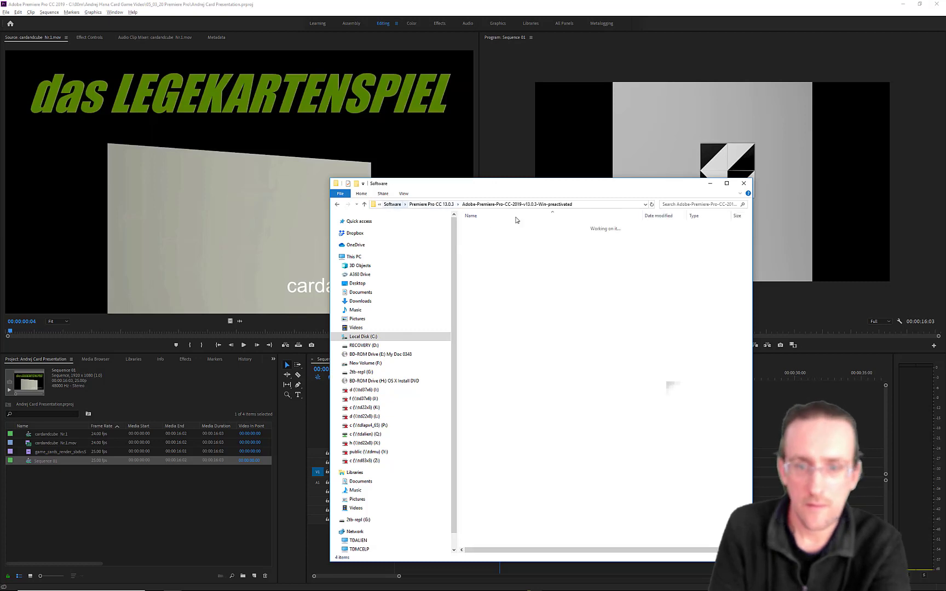
{"action": "left_click", "coordinate": [490, 204]}
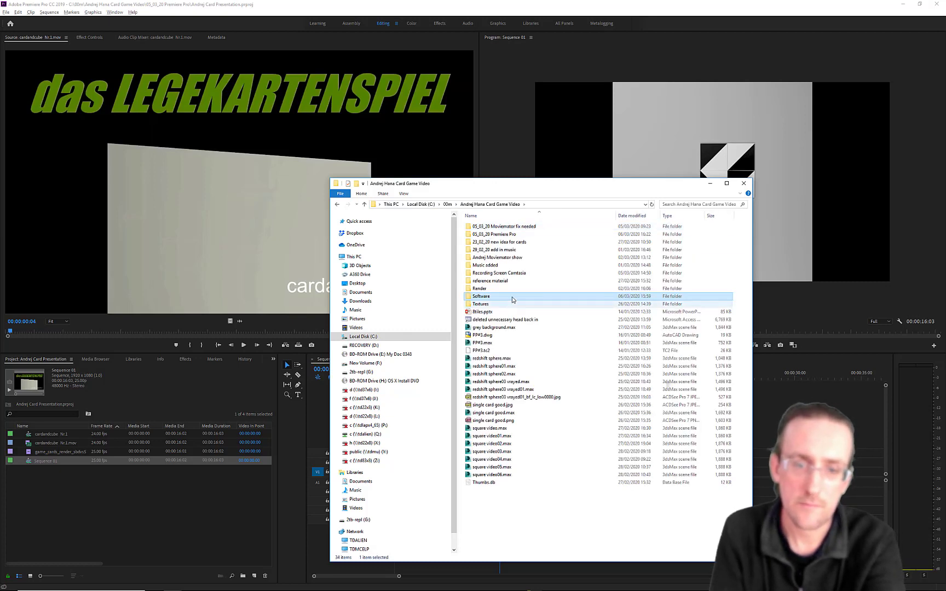
- Open the 05_03_20 Moviemator fix needed folder and play cardandcube Nr.1.mov in the media player
{"action": "left_click", "coordinate": [493, 288]}
{"action": "left_click", "coordinate": [495, 280]}
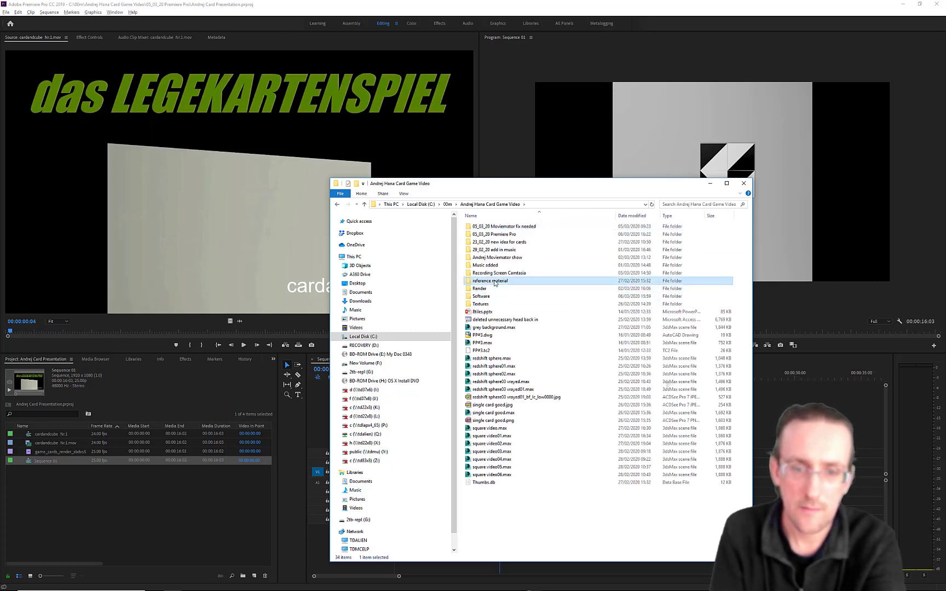
{"action": "left_click", "coordinate": [501, 226]}
{"action": "double_click", "coordinate": [500, 227]}
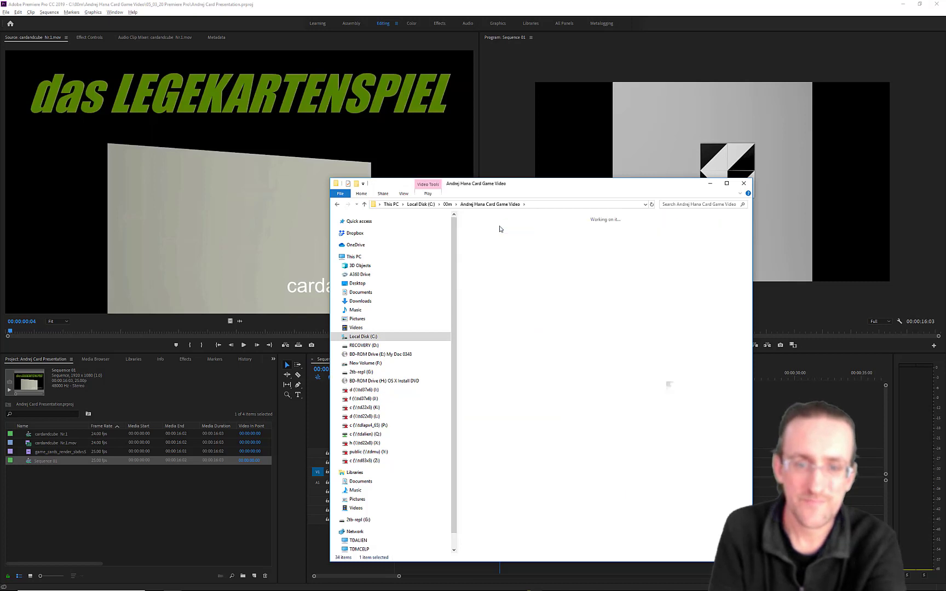
{"action": "left_click", "coordinate": [490, 235]}
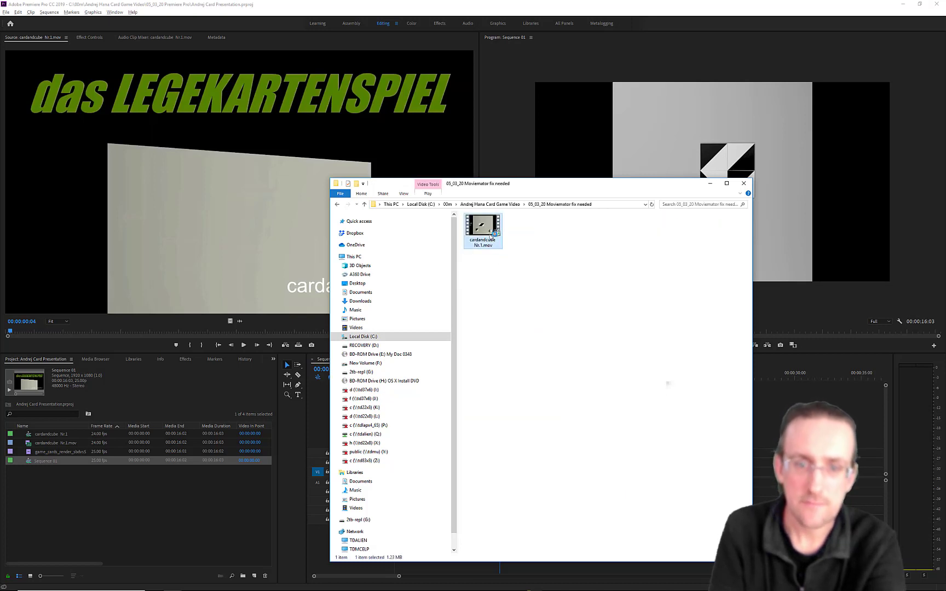
{"action": "double_click", "coordinate": [490, 236]}
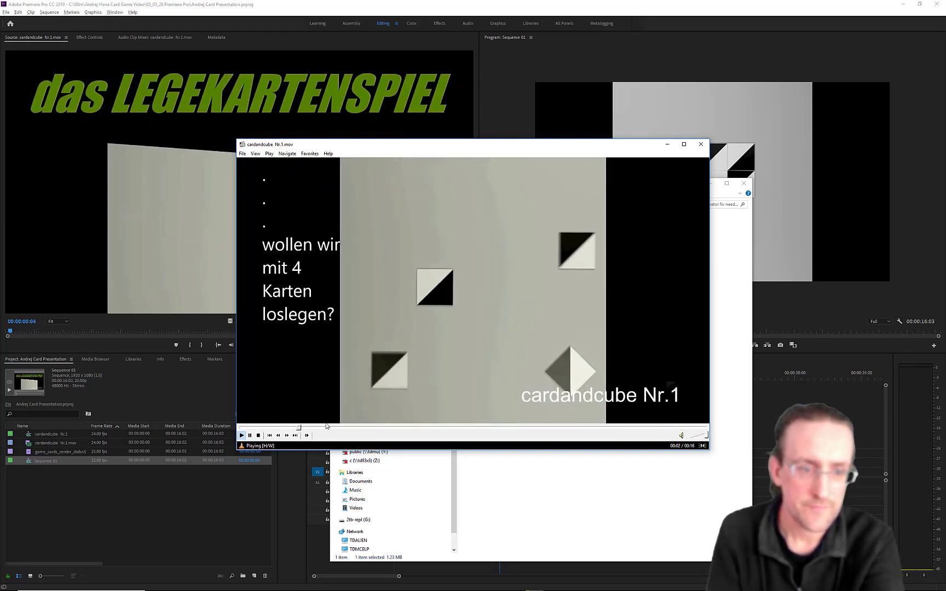
- Pause cardandcube Nr.1.mov at its opening frame and move the media player window off this screen
{"action": "left_click", "coordinate": [251, 428]}
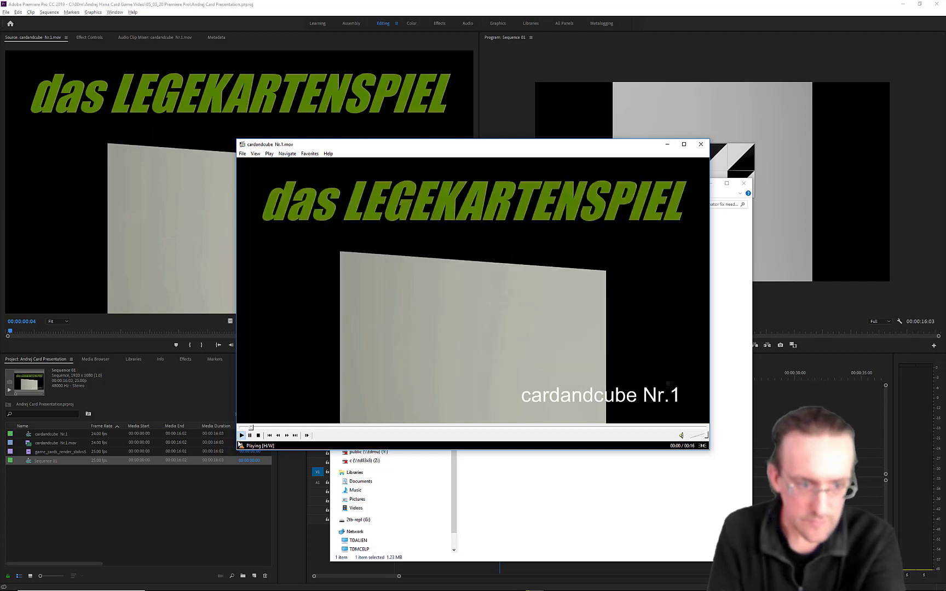
{"action": "left_click", "coordinate": [249, 436]}
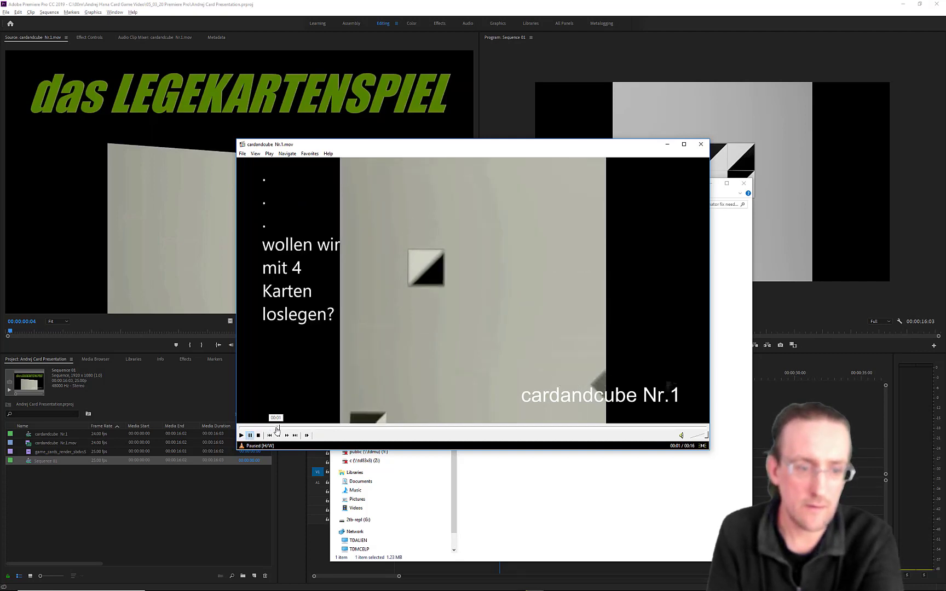
{"action": "left_click_drag", "start_coordinate": [278, 429], "coordinate": [239, 430]}
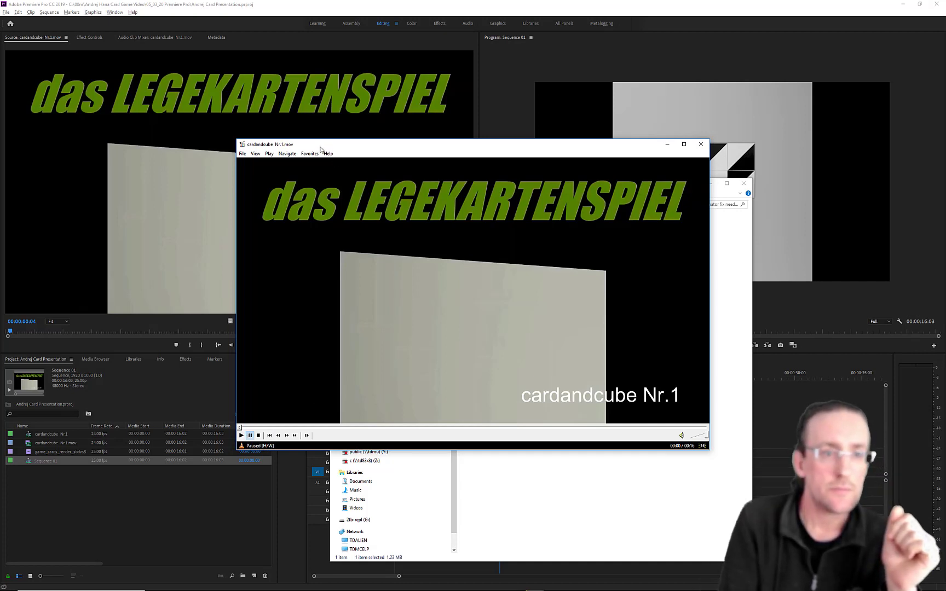
{"action": "left_click_drag", "start_coordinate": [321, 150], "coordinate": [945, 175]}
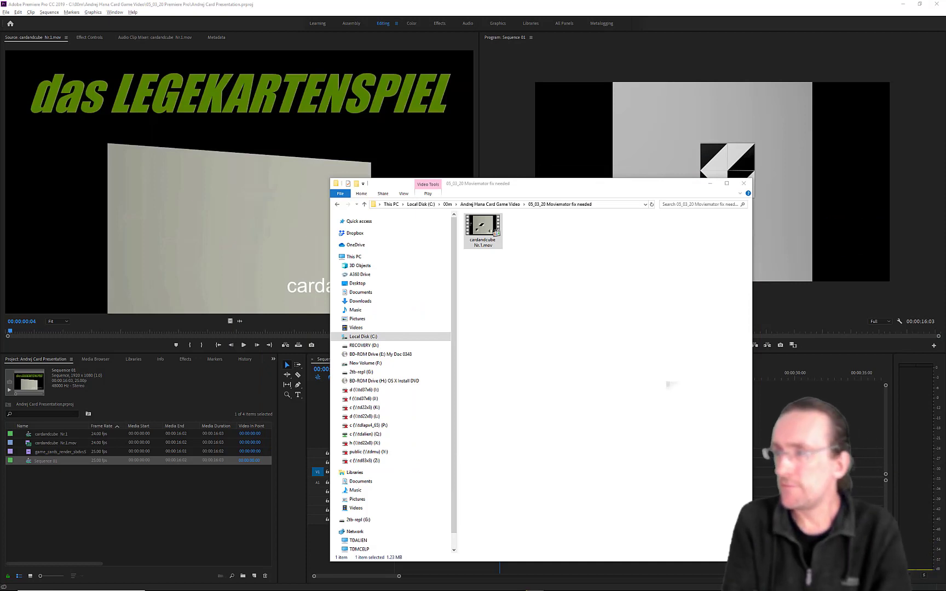
{"action": "left_click_drag", "start_coordinate": [945, 172], "coordinate": [399, 170]}
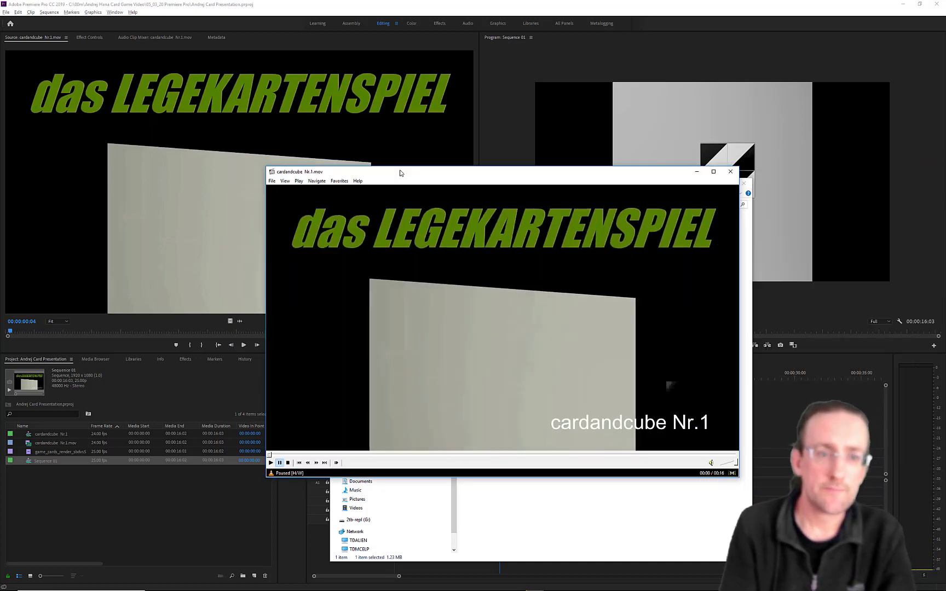
{"action": "left_click_drag", "start_coordinate": [399, 173], "coordinate": [387, 169]}
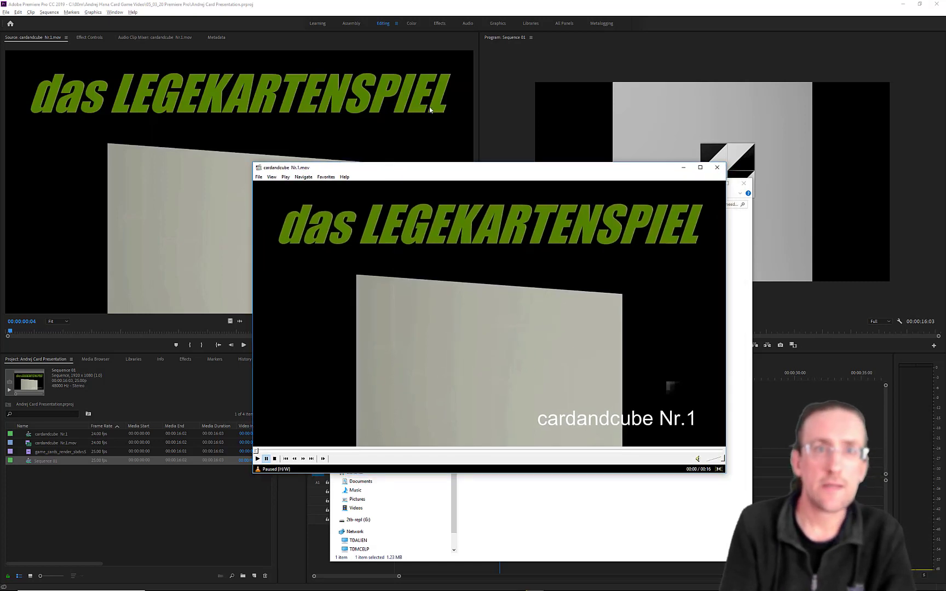
{"action": "left_click_drag", "start_coordinate": [427, 165], "coordinate": [416, 171]}
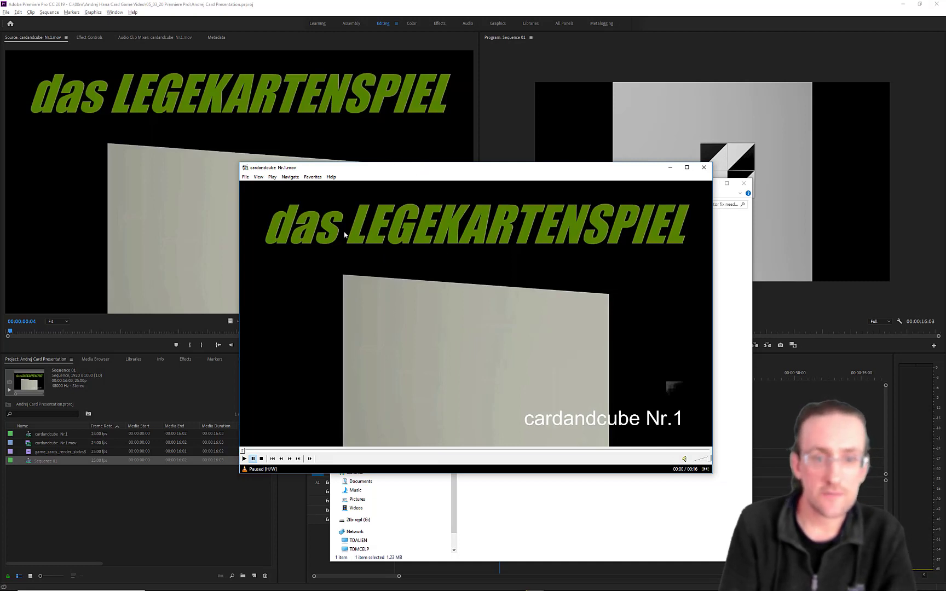
{"action": "left_click_drag", "start_coordinate": [424, 171], "coordinate": [945, 133]}
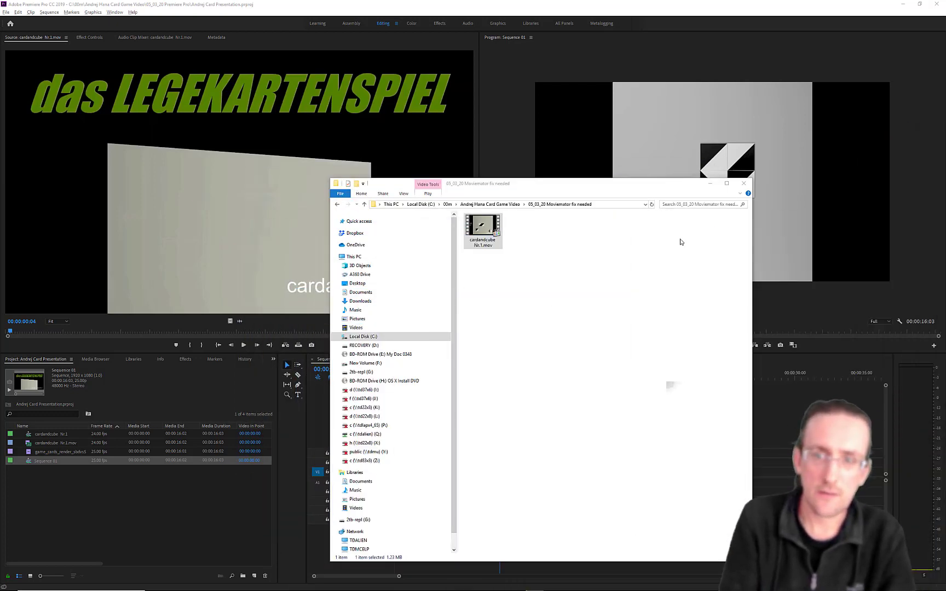
- Return to Premiere Pro and move the rendered game cards clip from track V2 down to V1, keeping it at the sequence start
{"action": "left_click", "coordinate": [687, 29]}
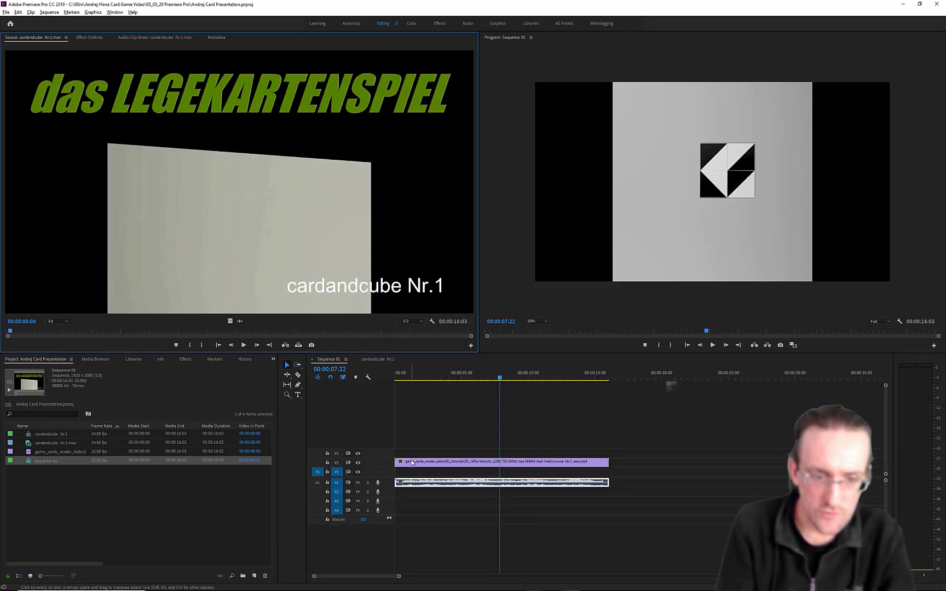
{"action": "left_click_drag", "start_coordinate": [412, 463], "coordinate": [409, 474]}
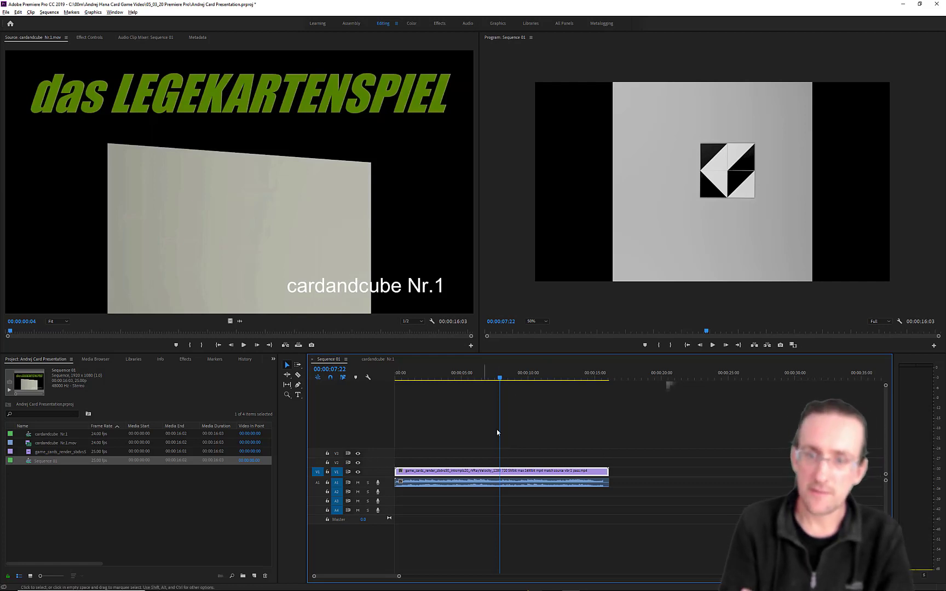
- Add a text title reading "das LEGEKARTENSPIEL" near the frame's upper-left corner at the start of Sequence 01
{"action": "left_click_drag", "start_coordinate": [497, 377], "coordinate": [367, 380]}
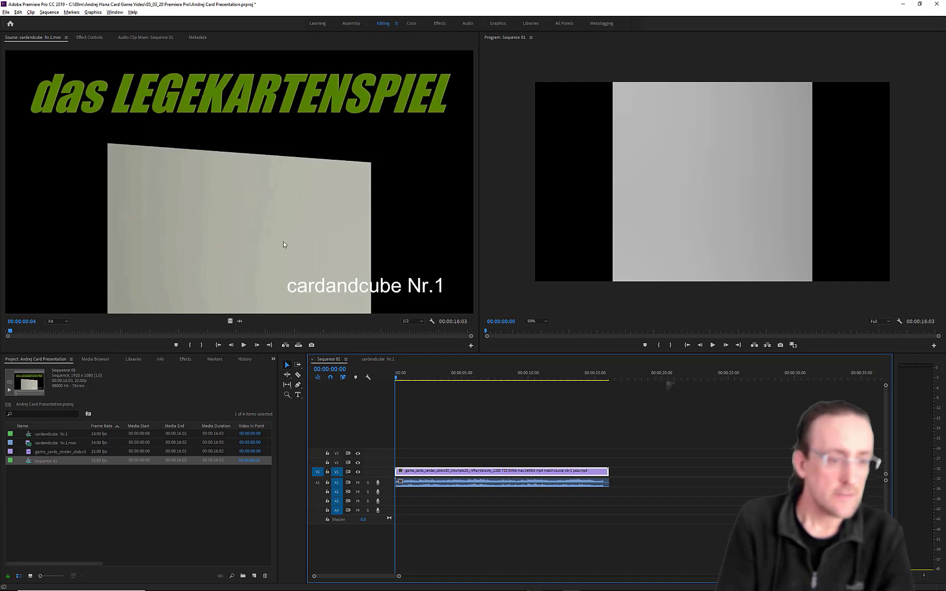
{"action": "key", "text": "t"}
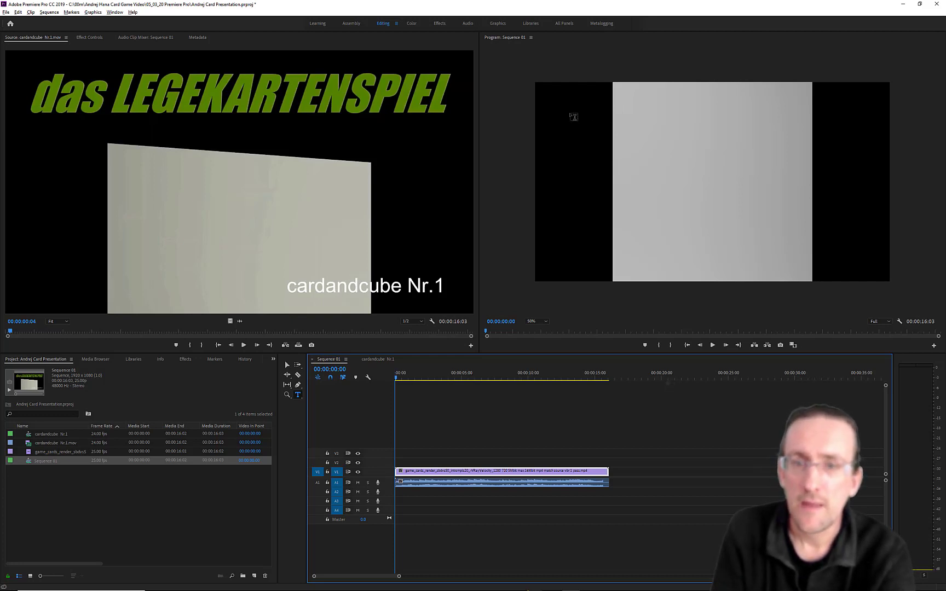
{"action": "left_click", "coordinate": [559, 104]}
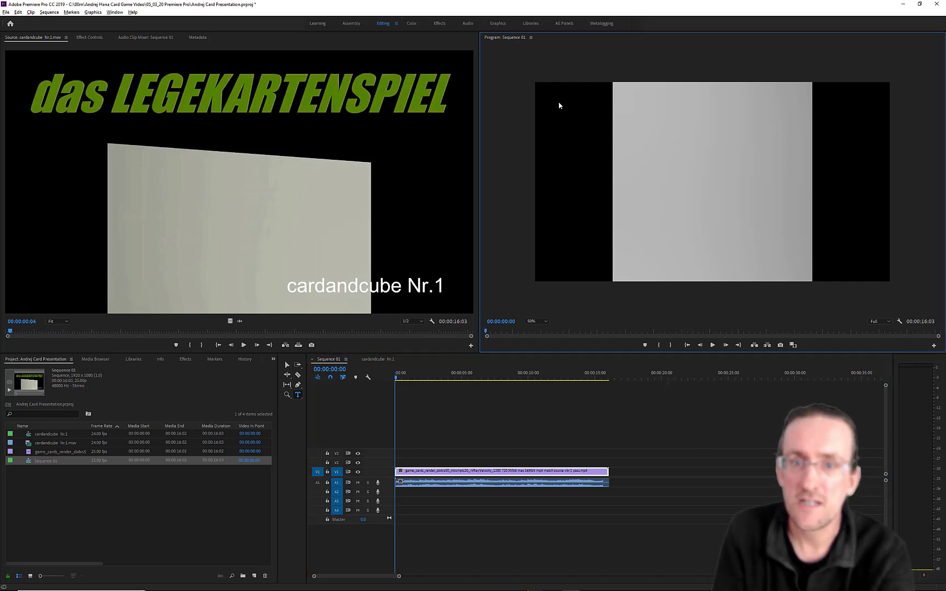
{"action": "type", "text": "das"}
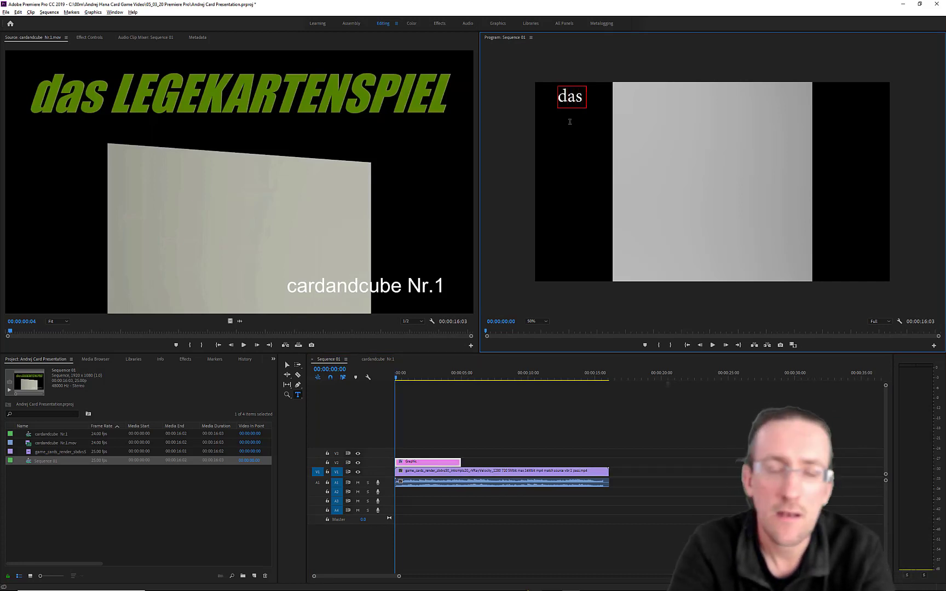
{"action": "key", "text": "Caps_Lock"}
{"action": "type", "text": "LEG"}
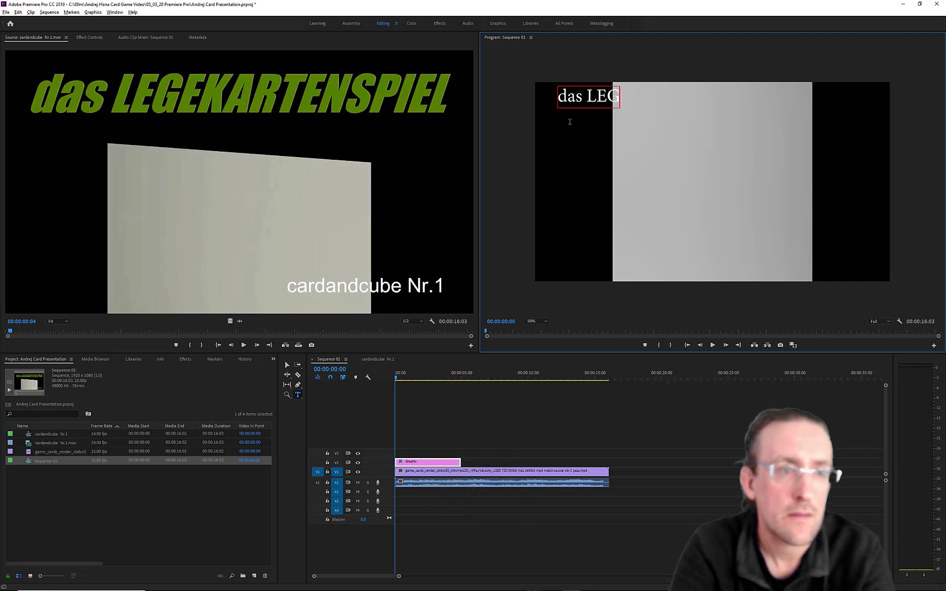
{"action": "type", "text": "EKAR"}
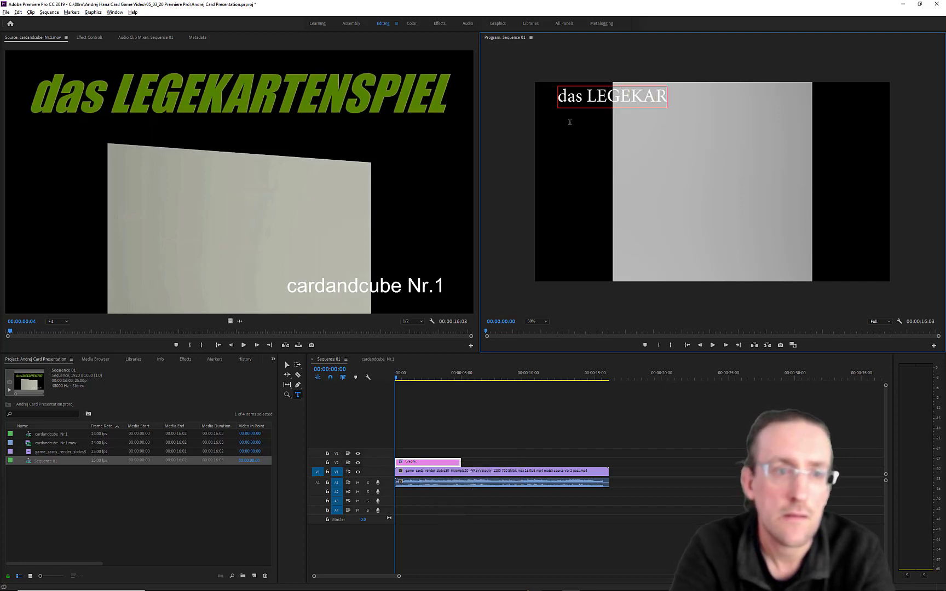
{"action": "type", "text": "TE"}
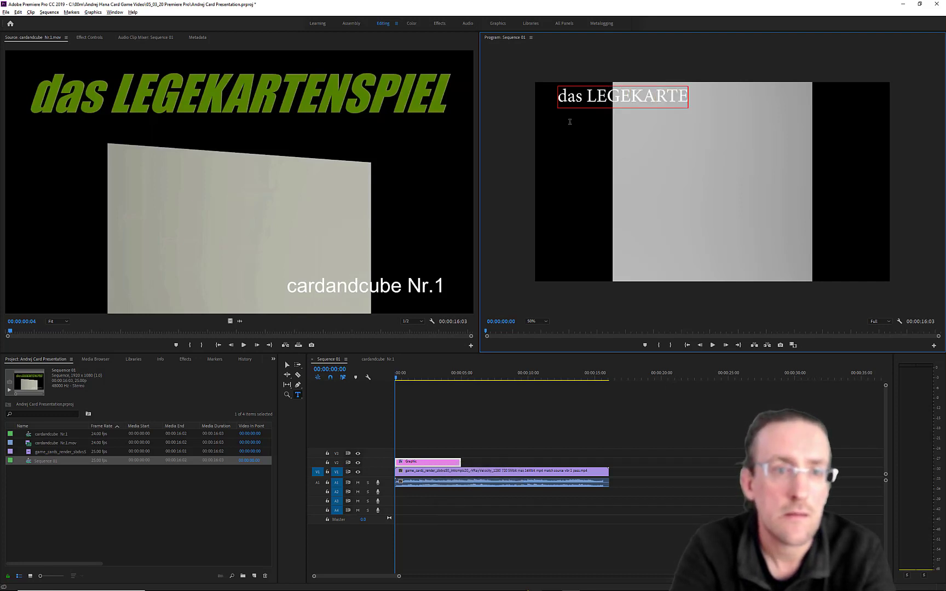
{"action": "type", "text": "NSPIEL"}
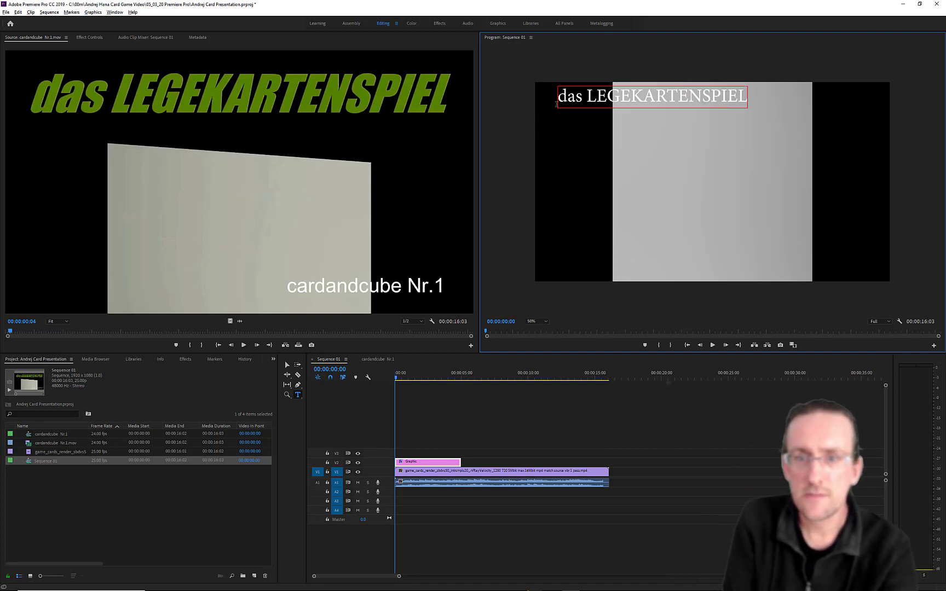
- Select all of the title's text and show its effect controls
{"action": "left_click_drag", "start_coordinate": [558, 98], "coordinate": [748, 103]}
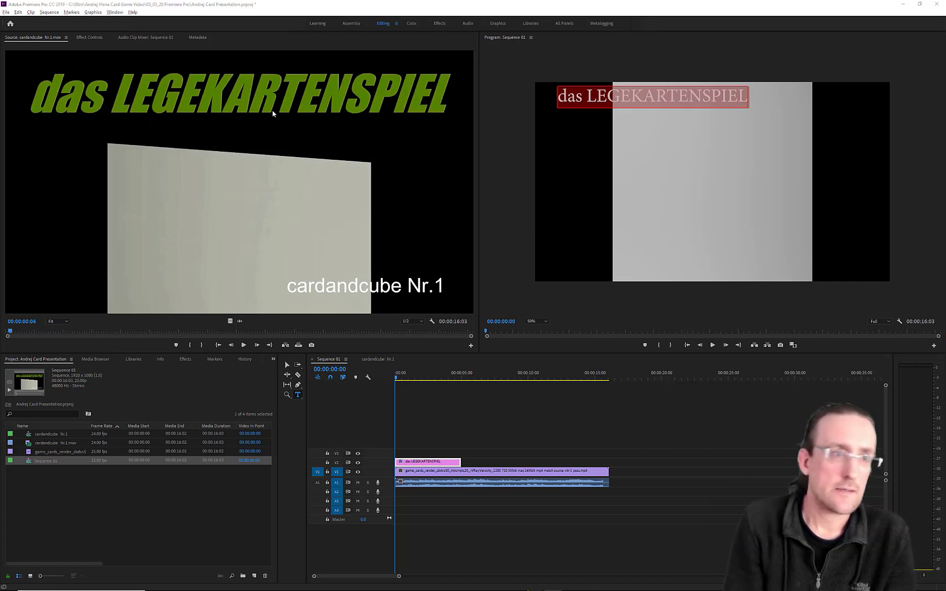
{"action": "left_click", "coordinate": [79, 38]}
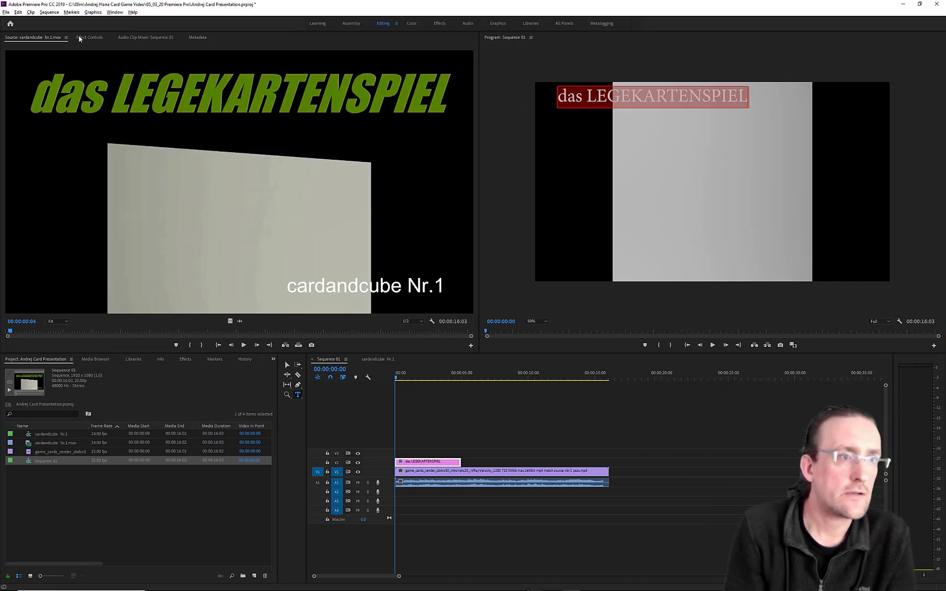
{"action": "left_click", "coordinate": [80, 38]}
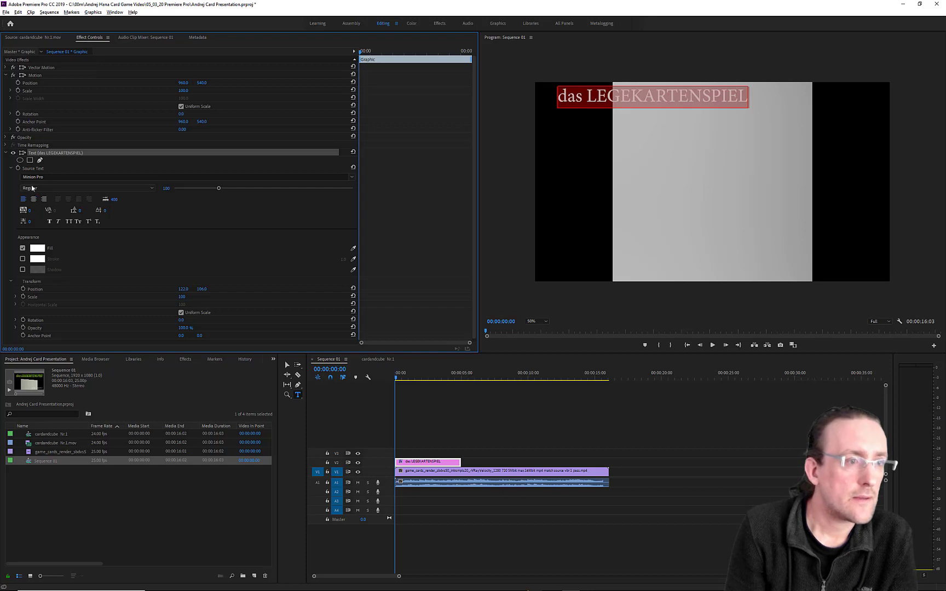
{"action": "left_click", "coordinate": [36, 249]}
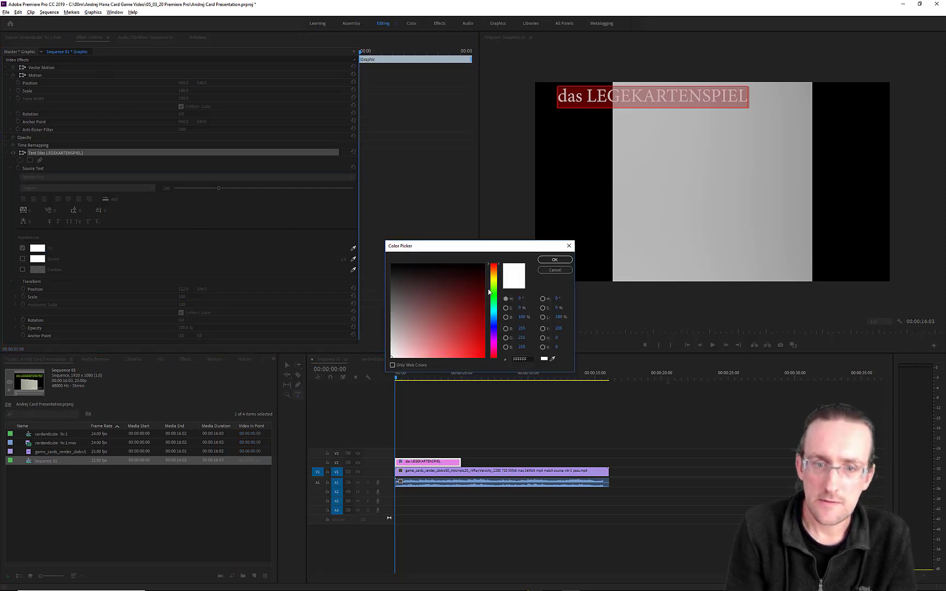
{"action": "left_click_drag", "start_coordinate": [494, 286], "coordinate": [496, 301]}
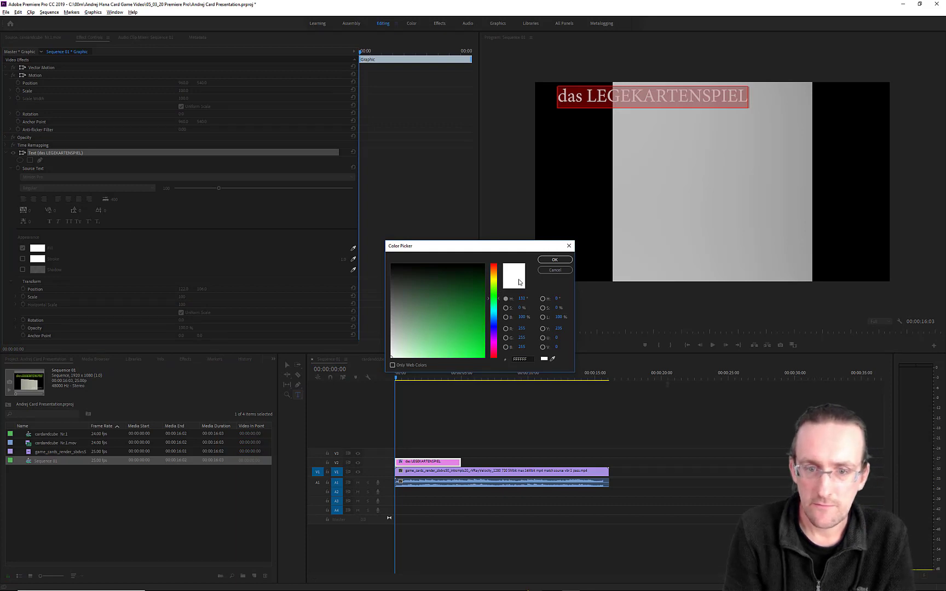
{"action": "left_click", "coordinate": [470, 302]}
{"action": "left_click", "coordinate": [472, 299]}
{"action": "left_click", "coordinate": [470, 294]}
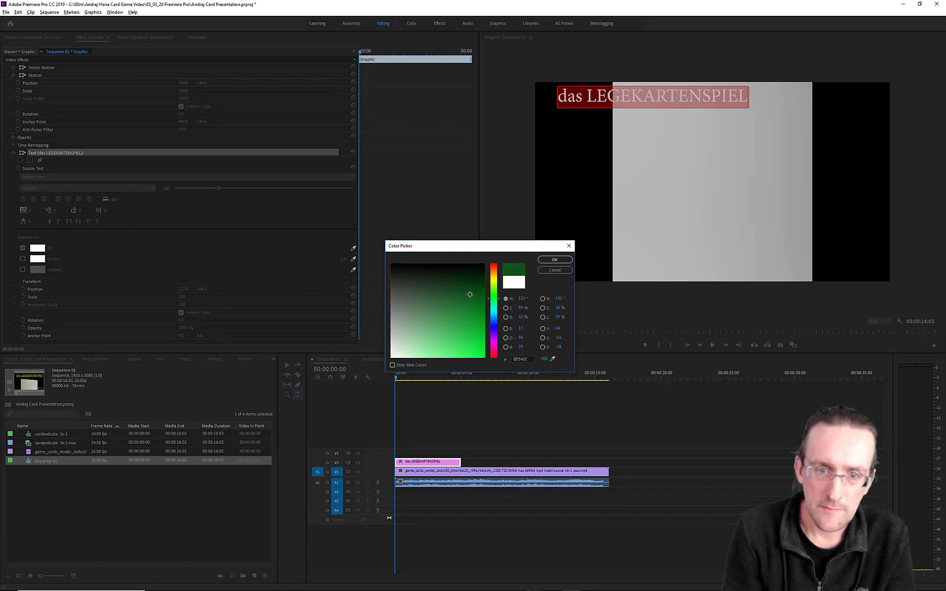
{"action": "left_click_drag", "start_coordinate": [498, 299], "coordinate": [497, 294]}
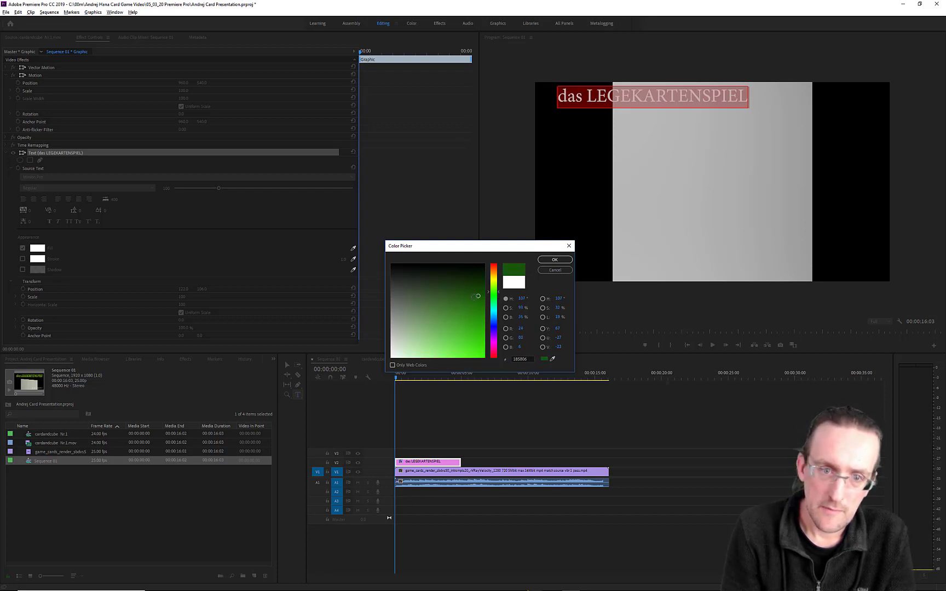
{"action": "left_click", "coordinate": [474, 319]}
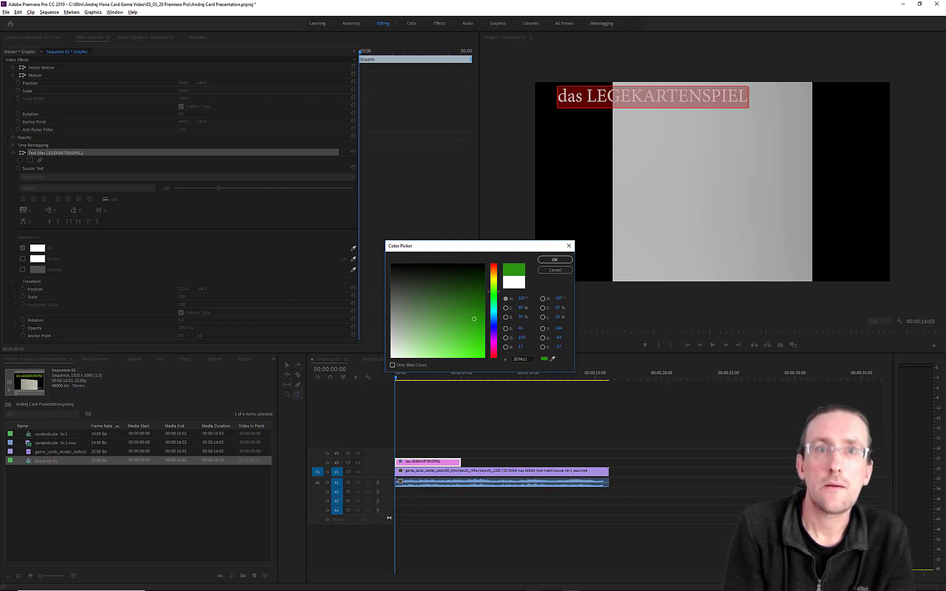
{"action": "left_click", "coordinate": [555, 270]}
- Set the title's fill to green 75BC19, matching it against the original video, and make the text faux italic
{"action": "left_click", "coordinate": [37, 251]}
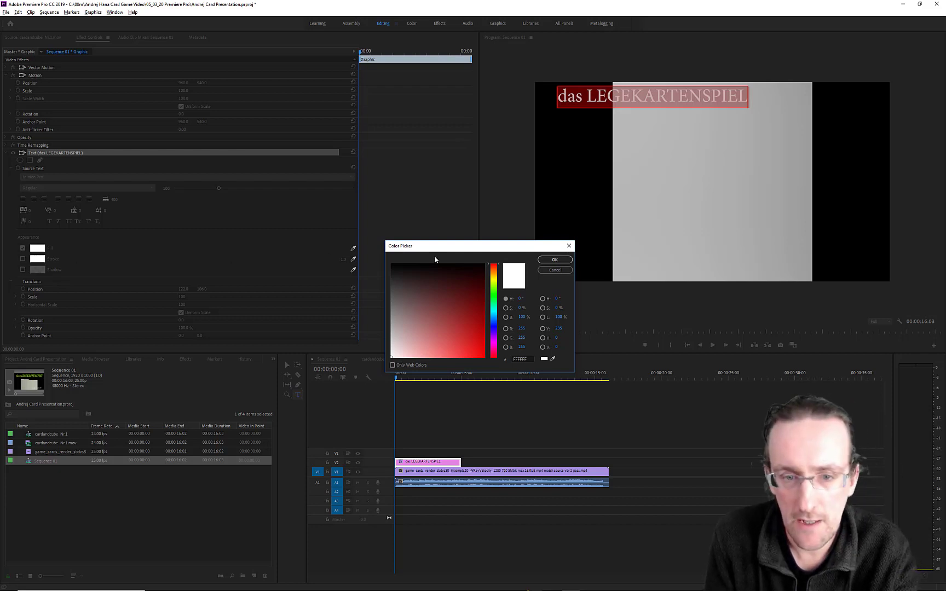
{"action": "left_click", "coordinate": [497, 296]}
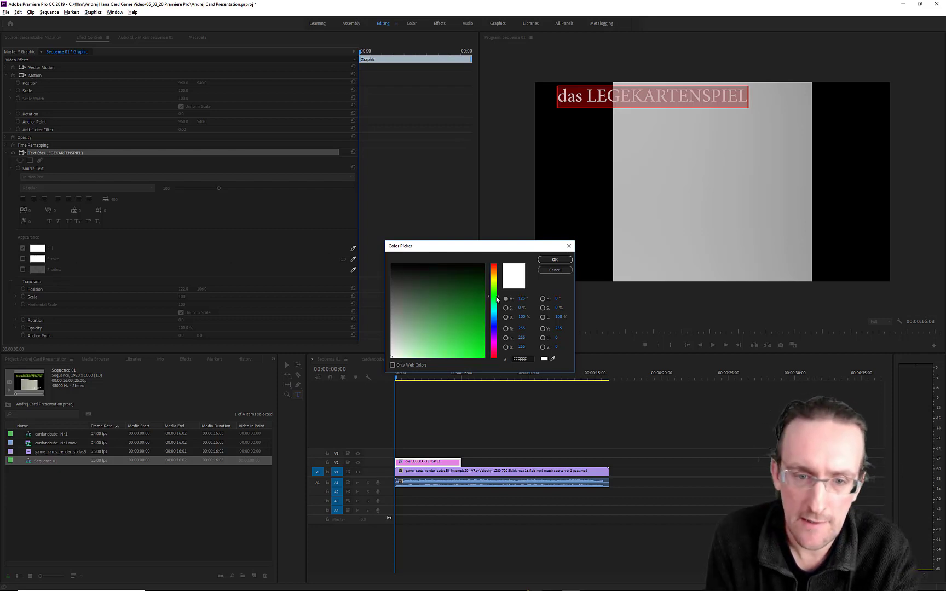
{"action": "mouse_move", "coordinate": [497, 293]}
{"action": "left_mouse_down"}
{"action": "mouse_move", "coordinate": [484, 337]}
{"action": "mouse_move", "coordinate": [490, 369]}
{"action": "mouse_move", "coordinate": [484, 342]}
{"action": "left_mouse_up"}
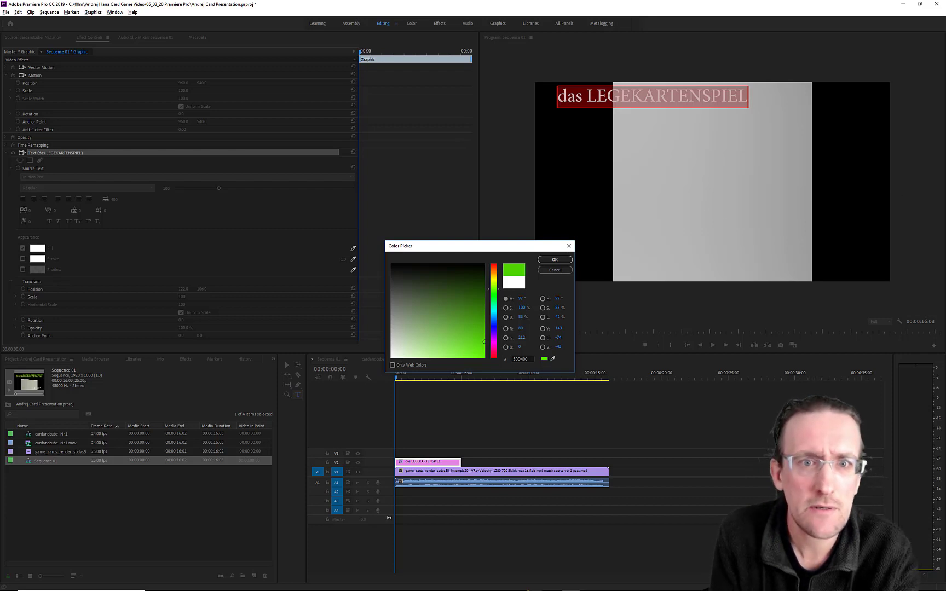
{"action": "left_click_drag", "start_coordinate": [945, 149], "coordinate": [862, 220]}
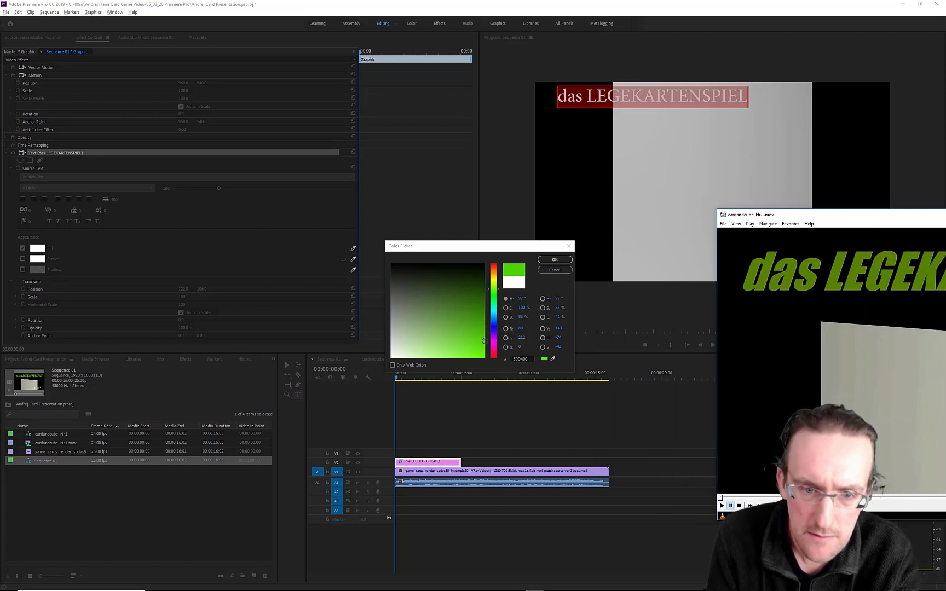
{"action": "left_click_drag", "start_coordinate": [484, 341], "coordinate": [482, 326]}
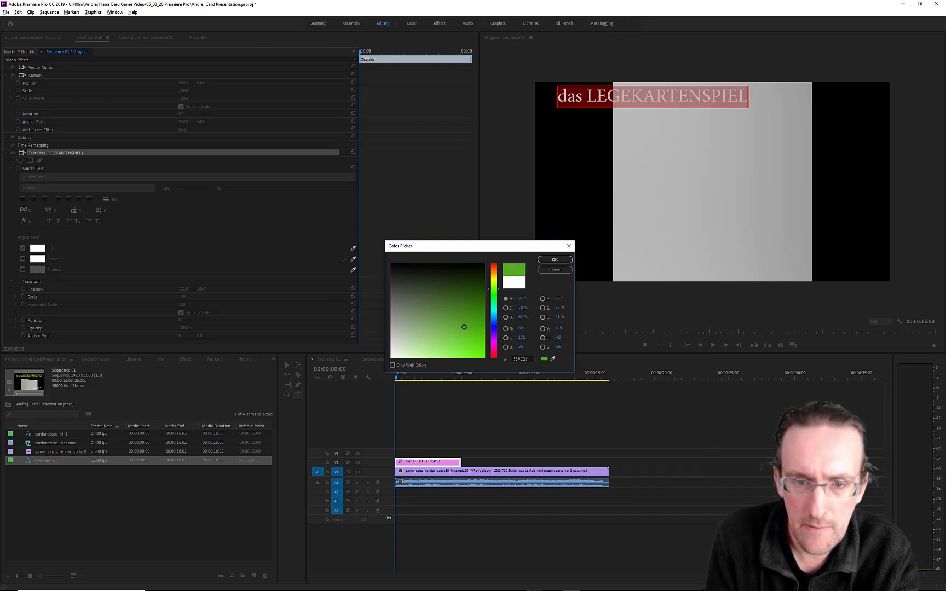
{"action": "mouse_move", "coordinate": [464, 327]}
{"action": "left_mouse_down"}
{"action": "mouse_move", "coordinate": [421, 330]}
{"action": "mouse_move", "coordinate": [466, 322]}
{"action": "mouse_move", "coordinate": [468, 331]}
{"action": "left_mouse_up"}
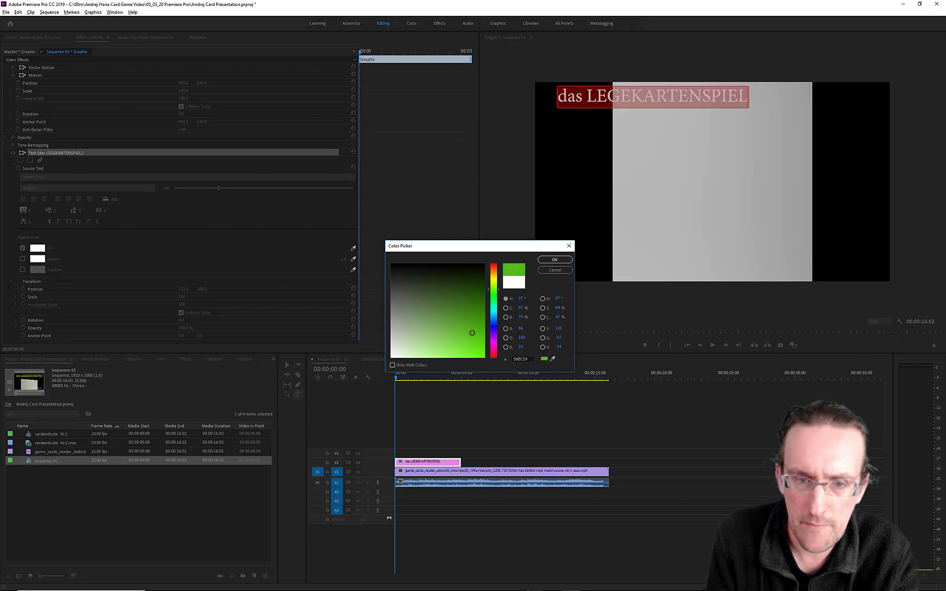
{"action": "left_click_drag", "start_coordinate": [498, 291], "coordinate": [498, 288]}
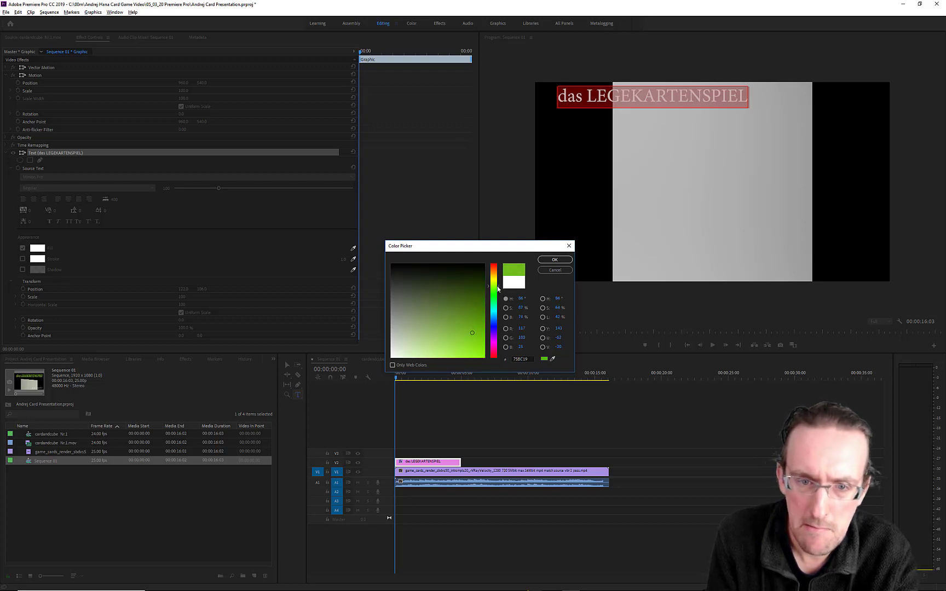
{"action": "mouse_move", "coordinate": [945, 215]}
{"action": "left_mouse_down"}
{"action": "mouse_move", "coordinate": [935, 229]}
{"action": "mouse_move", "coordinate": [945, 222]}
{"action": "left_mouse_up"}
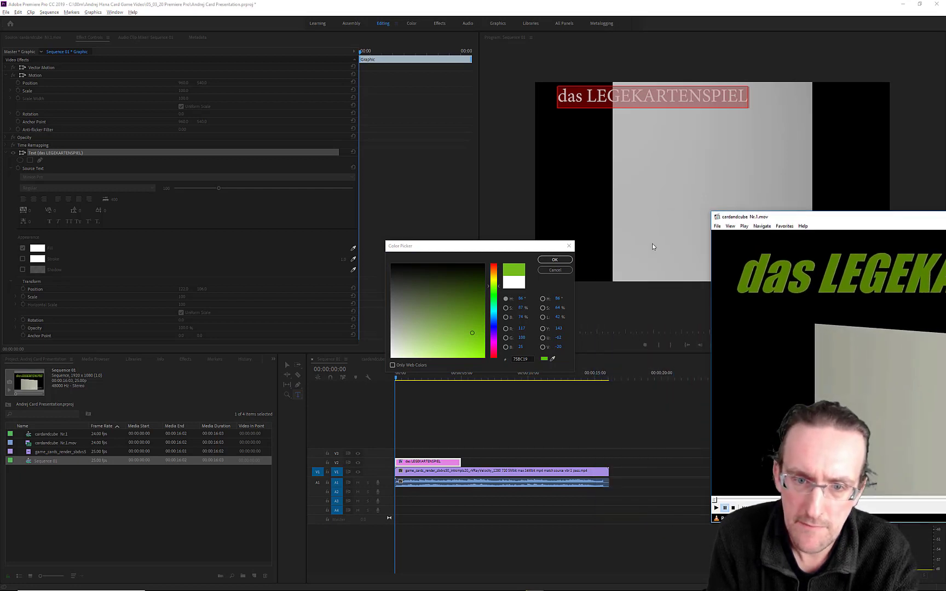
{"action": "left_click", "coordinate": [554, 259]}
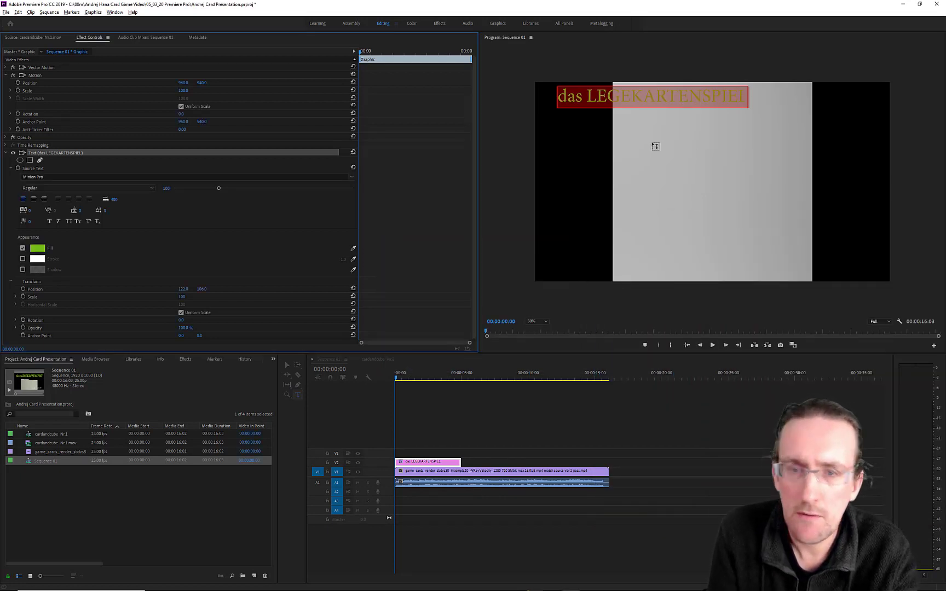
{"action": "left_click", "coordinate": [58, 222]}
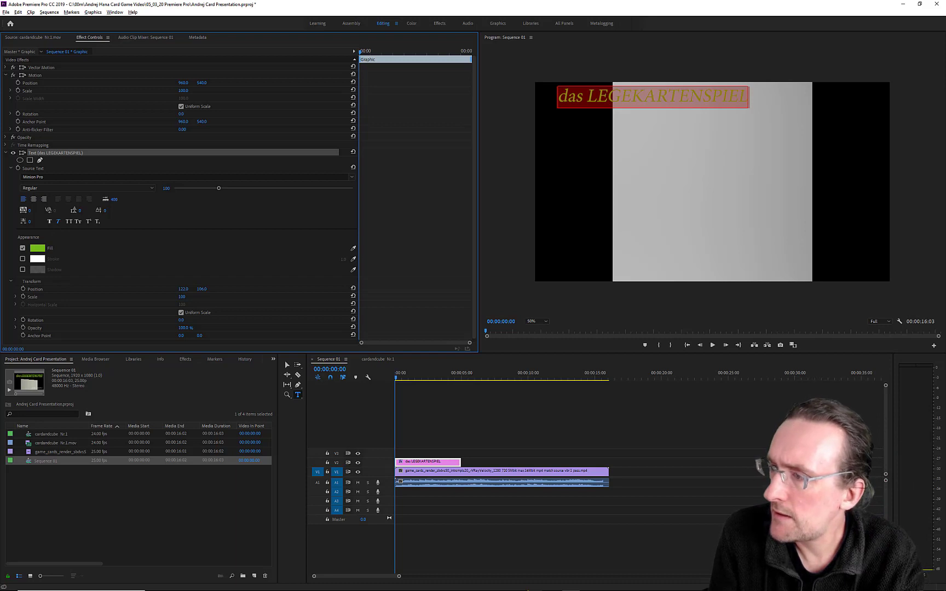
- Bring the paused cardandcube Nr.1.mov player window back onto this screen and place it so its whole frame shows
{"action": "left_click_drag", "start_coordinate": [945, 258], "coordinate": [729, 228]}
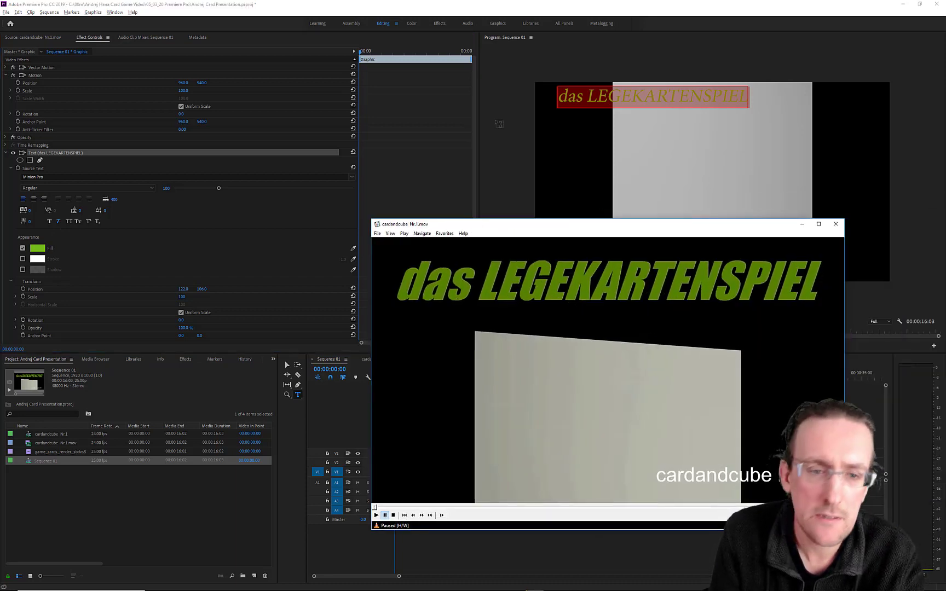
{"action": "left_click", "coordinate": [441, 95]}
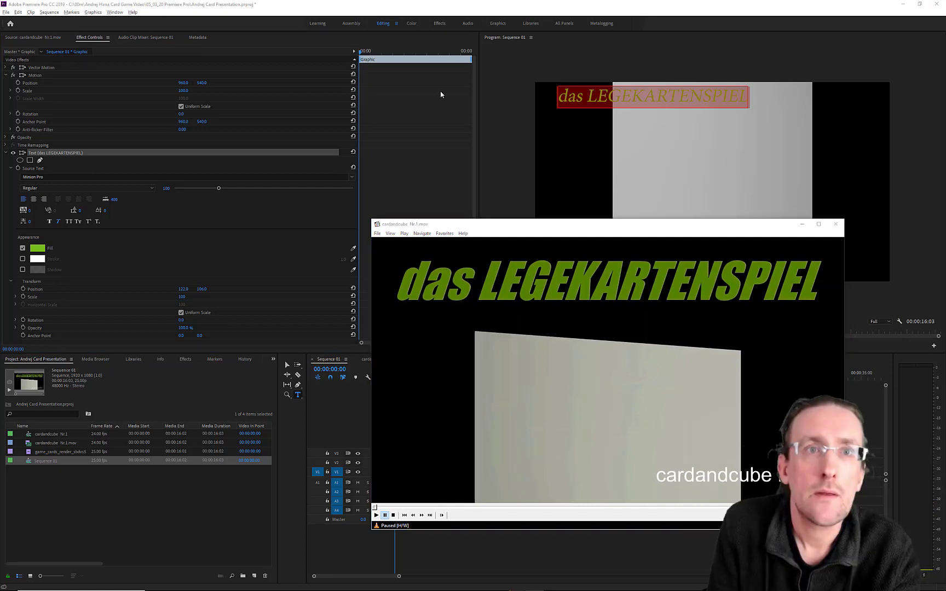
{"action": "key", "text": "super"}
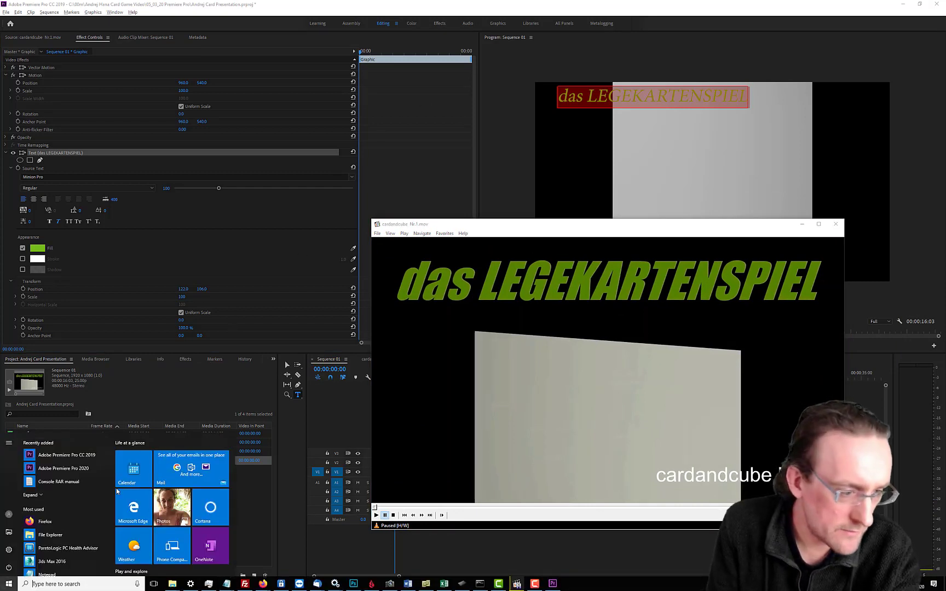
{"action": "left_click", "coordinate": [66, 584]}
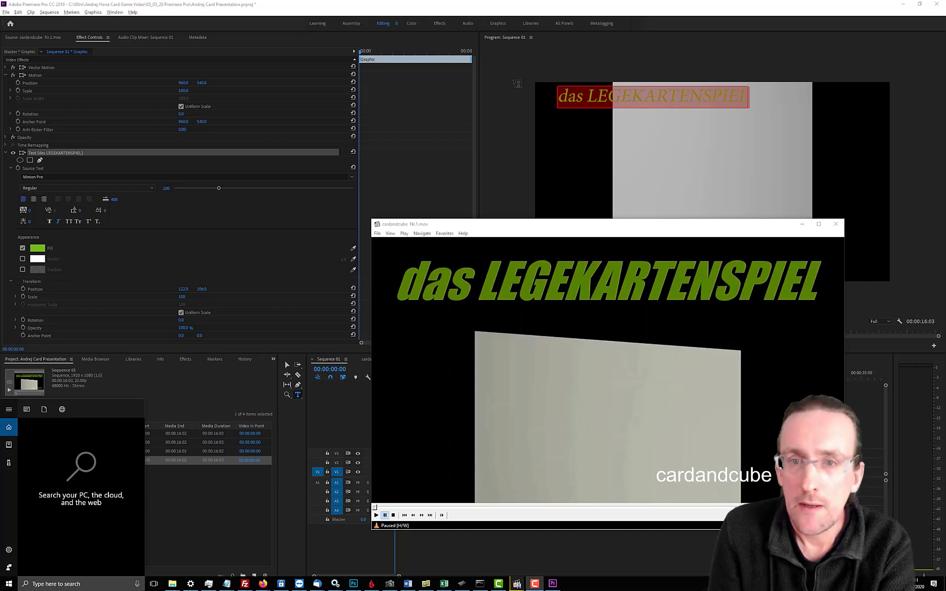
{"action": "left_click_drag", "start_coordinate": [492, 233], "coordinate": [479, 167]}
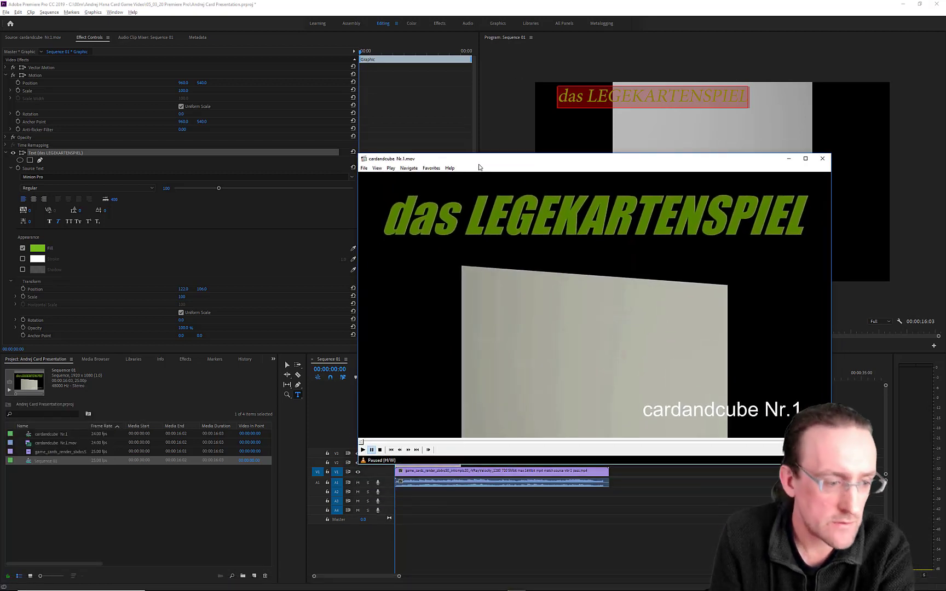
- Capture a rectangular snip of the green "das LEGEKARTENSPIEL" title from the paused video using the Snipping Tool
{"action": "key", "text": "super"}
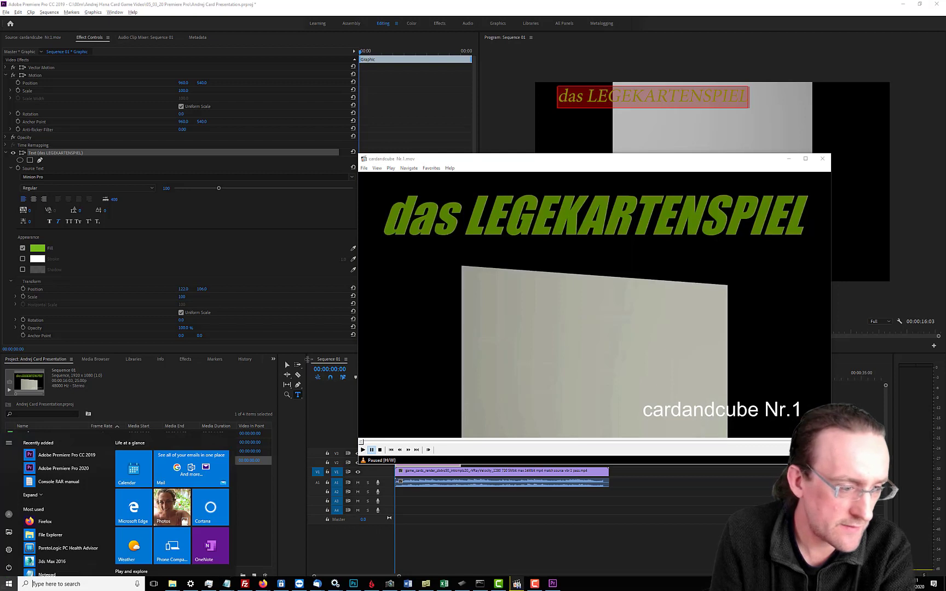
{"action": "left_click", "coordinate": [79, 584]}
{"action": "type", "text": "SNIP"}
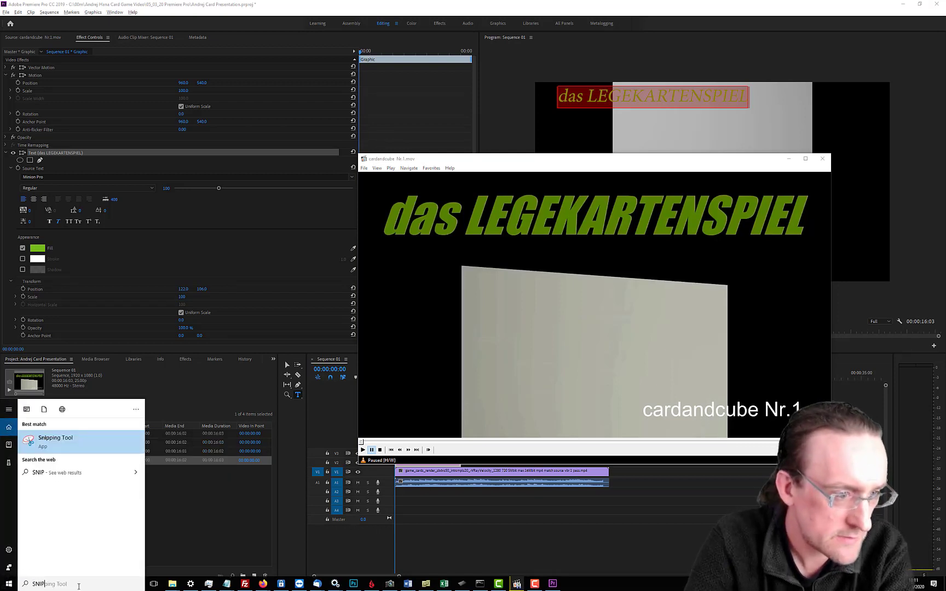
{"action": "key", "text": "Return"}
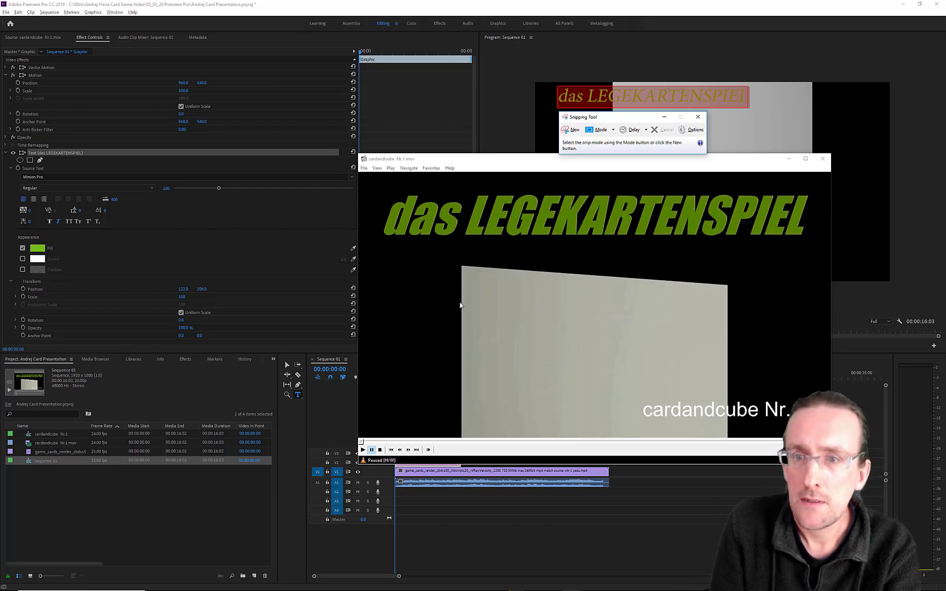
{"action": "left_click", "coordinate": [573, 131]}
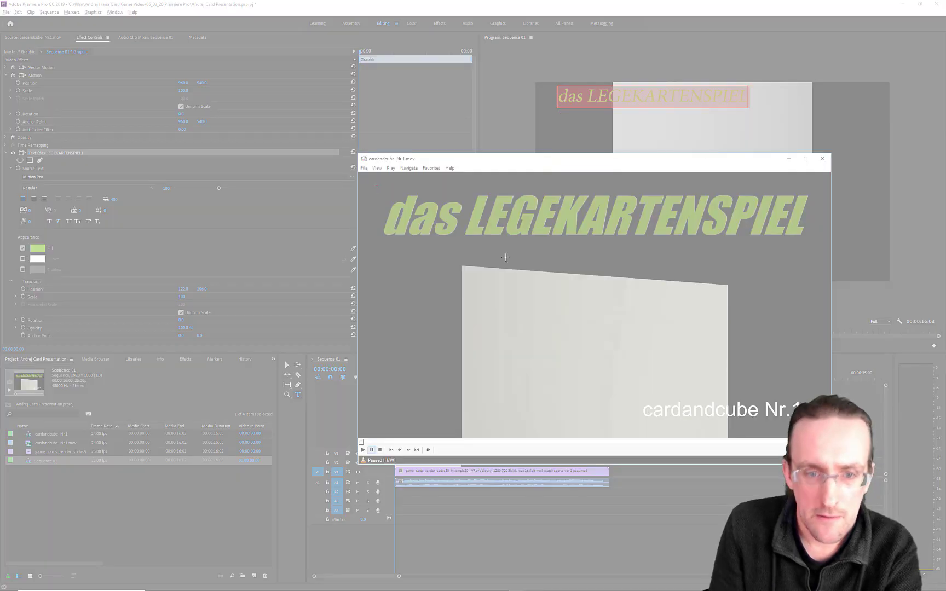
{"action": "left_click_drag", "start_coordinate": [375, 185], "coordinate": [851, 241]}
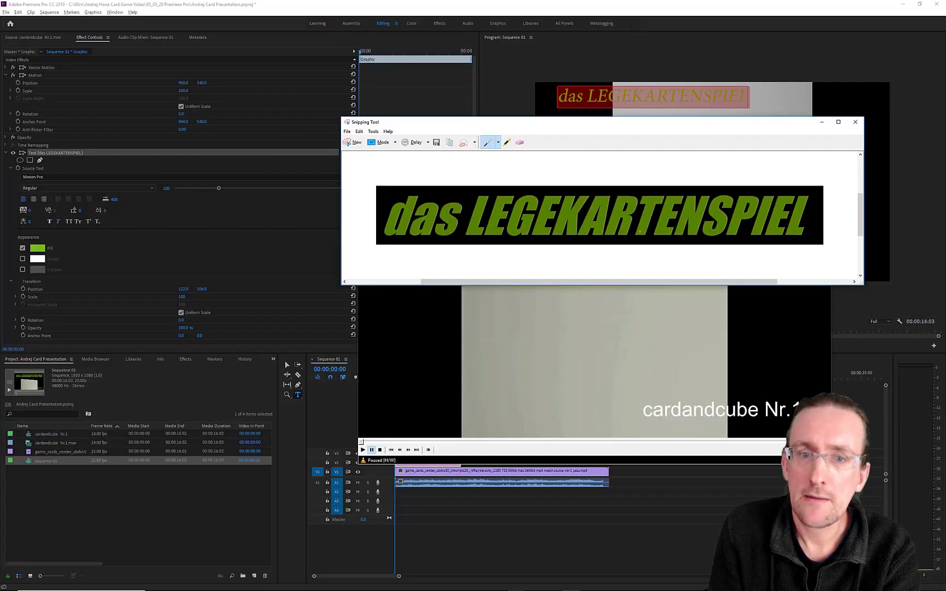
- Save the title snip as FONT.JPG in the card game project's 05_03_20 Premiere Pro folder on drive C
{"action": "left_click", "coordinate": [347, 132]}
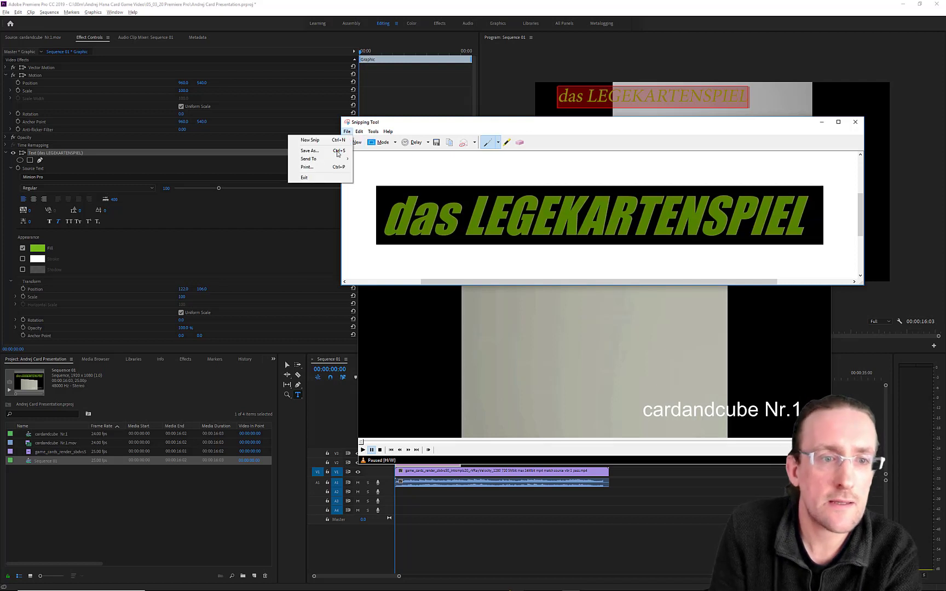
{"action": "left_click", "coordinate": [335, 154]}
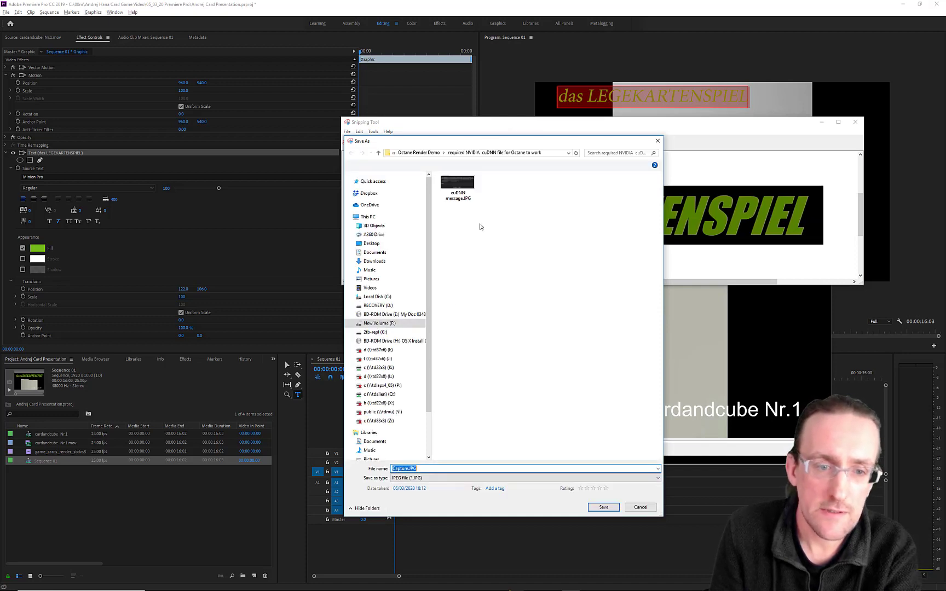
{"action": "left_click", "coordinate": [377, 296]}
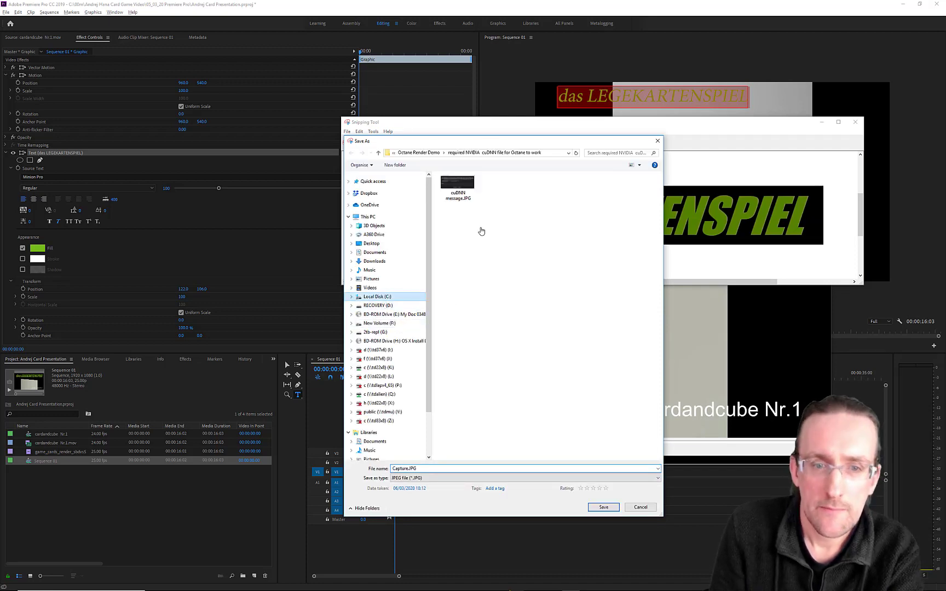
{"action": "left_click", "coordinate": [452, 234]}
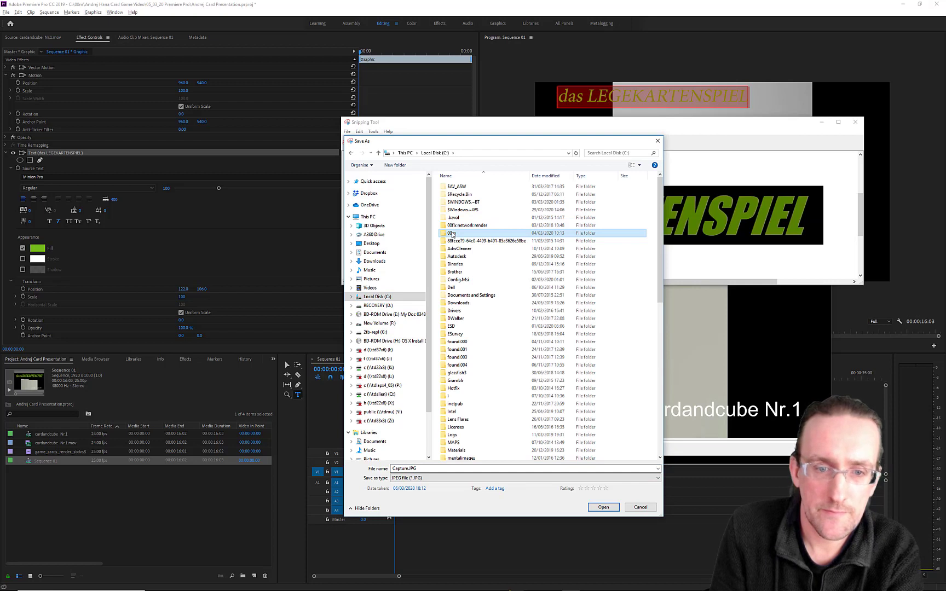
{"action": "double_click", "coordinate": [452, 233]}
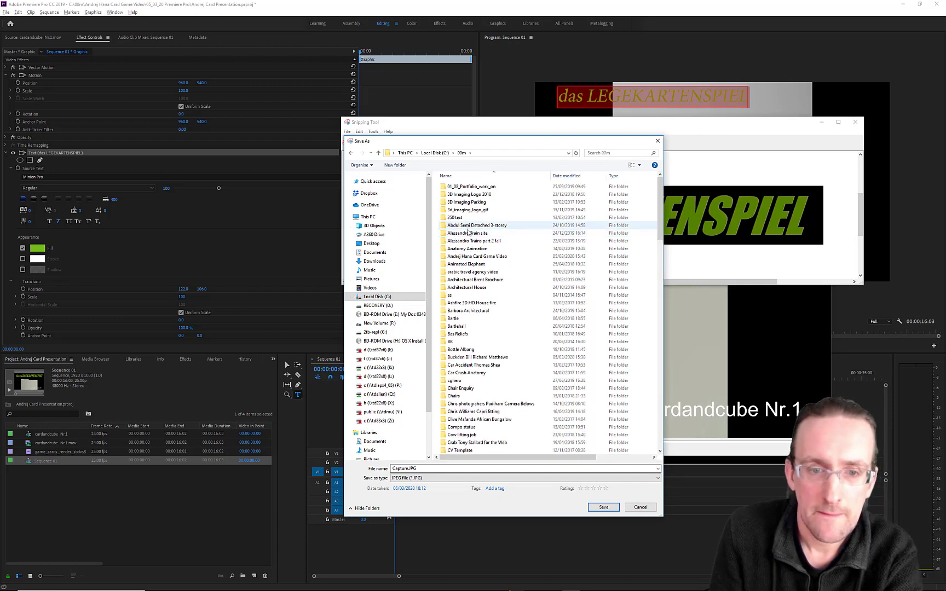
{"action": "double_click", "coordinate": [471, 257]}
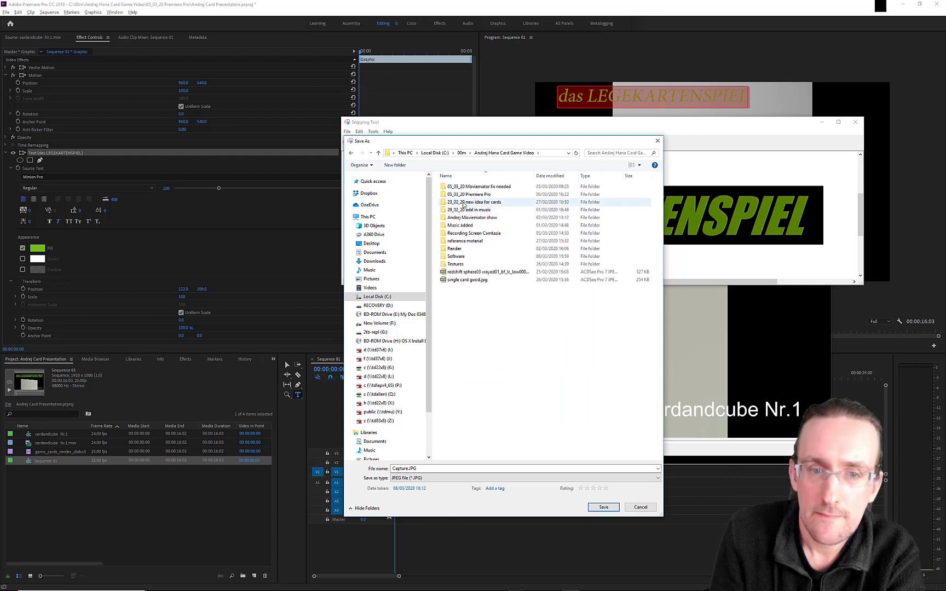
{"action": "double_click", "coordinate": [464, 196]}
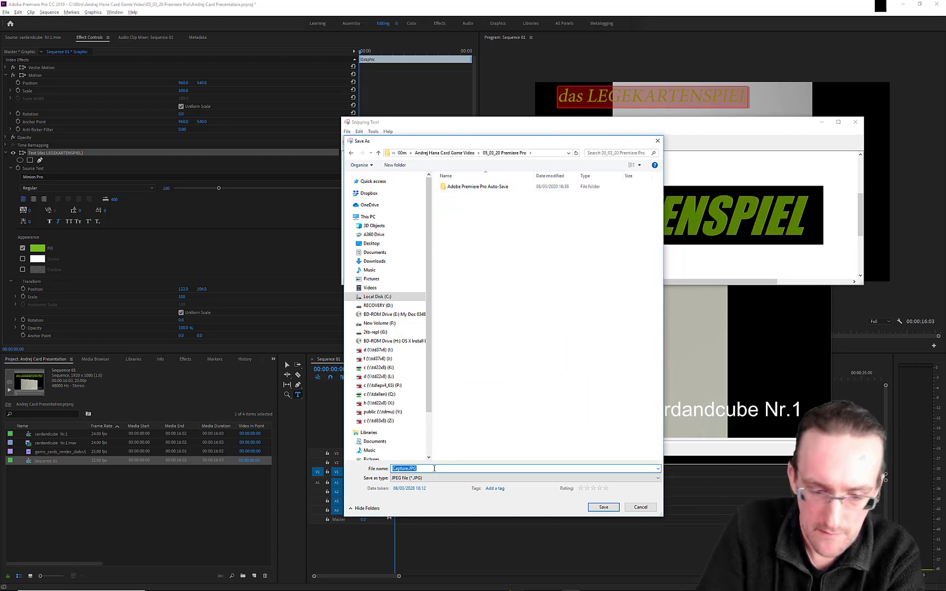
{"action": "key", "text": "Return"}
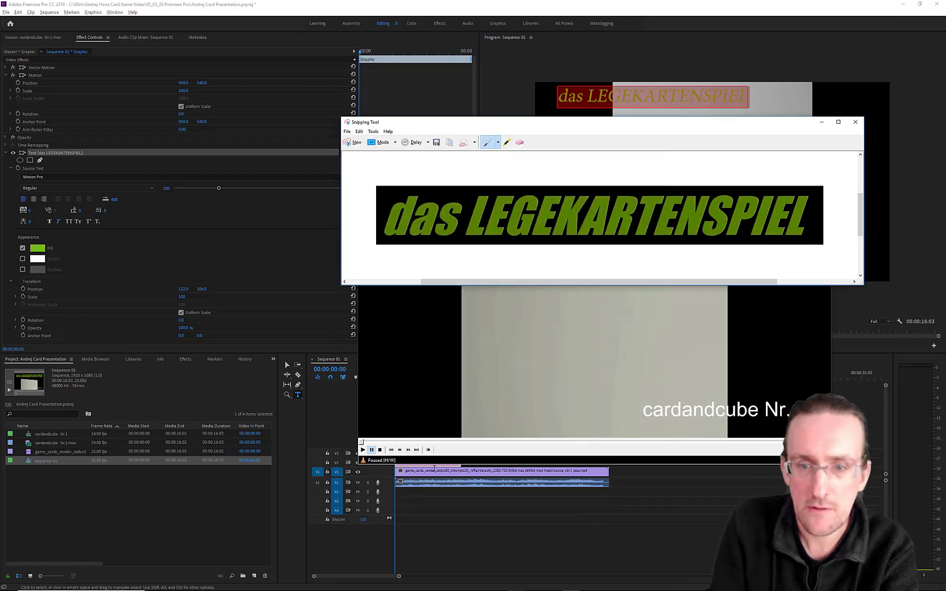
- Switch to the Firefox window showing the Premiere Pro text color tutorial
{"action": "key", "text": "alt+Tab"}
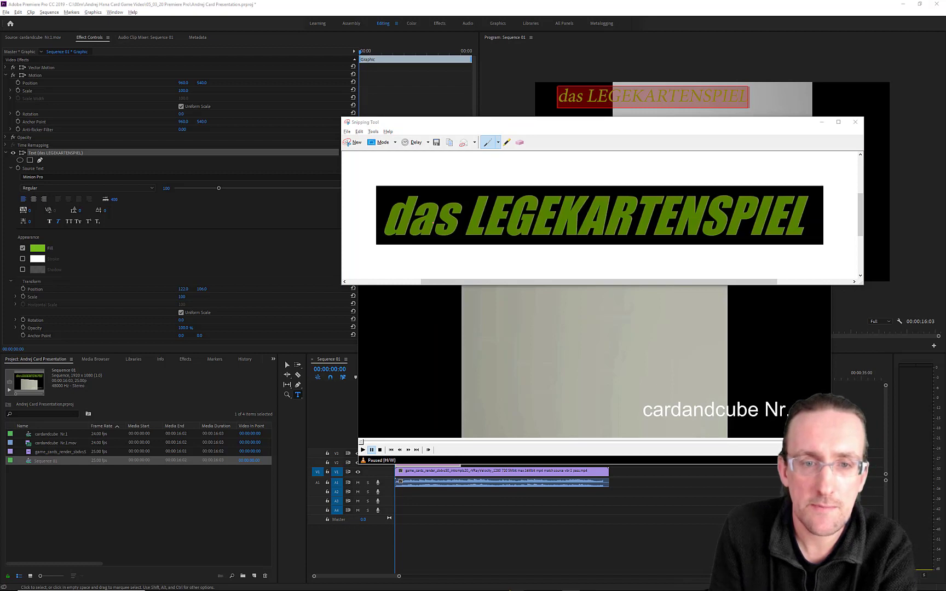
{"action": "key", "text": "alt+Tab"}
{"action": "key", "text": "alt+Tab"}
{"action": "key", "text": "alt+Tab"}
{"action": "key", "text": "alt+Tab"}
{"action": "key", "text": "alt+Tab"}
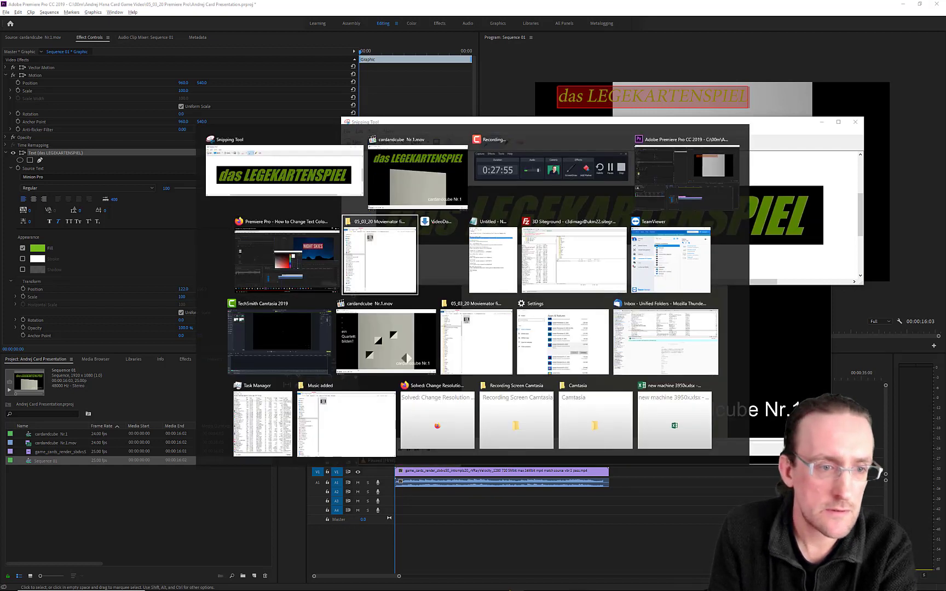
{"action": "key", "text": "alt+shift+Tab"}
{"action": "key", "text": "Escape"}
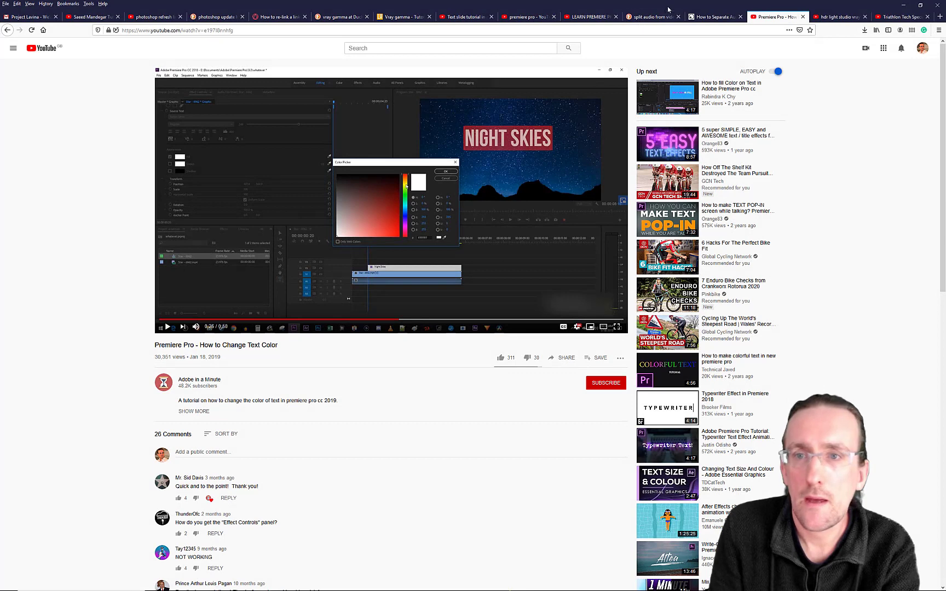
- Search the web for "WHAT THE FONT" in the old audio-splitting search tab and open the MyFonts WhatTheFont page
{"action": "left_click", "coordinate": [661, 18]}
{"action": "key", "text": "ctrl+l"}
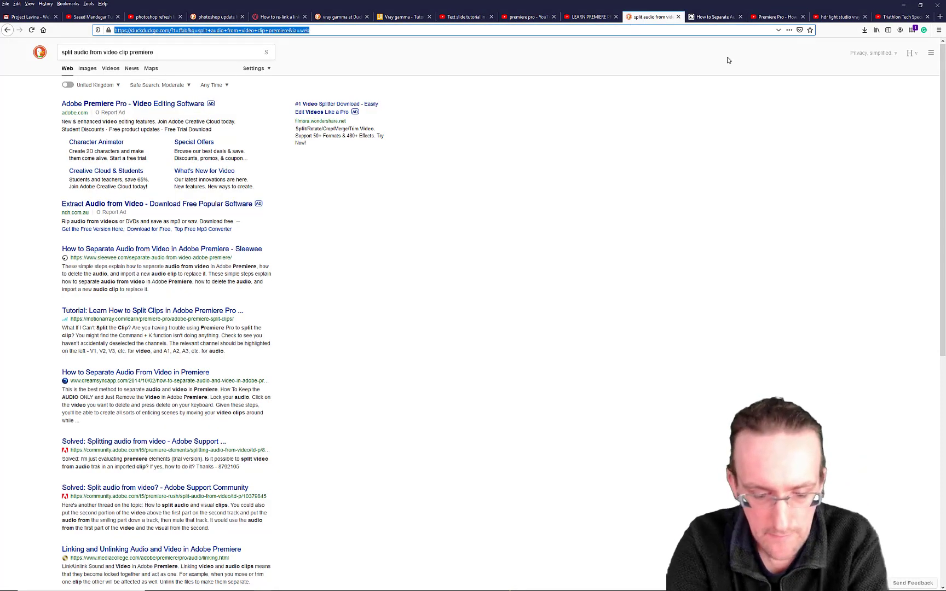
{"action": "type", "text": "FONT"}
{"action": "key", "text": "BackSpace"}
{"action": "key", "text": "BackSpace"}
{"action": "key", "text": "BackSpace"}
{"action": "key", "text": "BackSpace"}
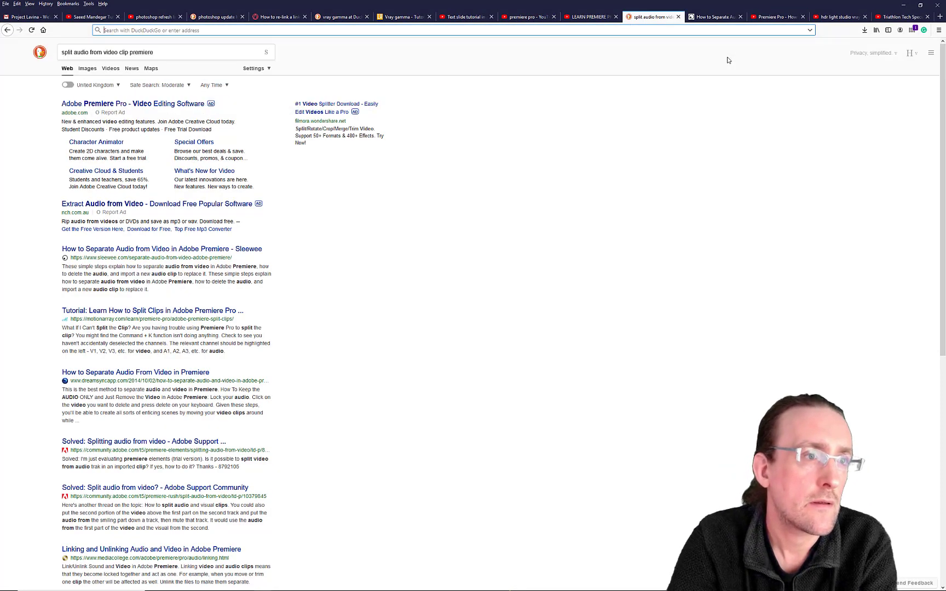
{"action": "type", "text": "WHAT THE FONT"}
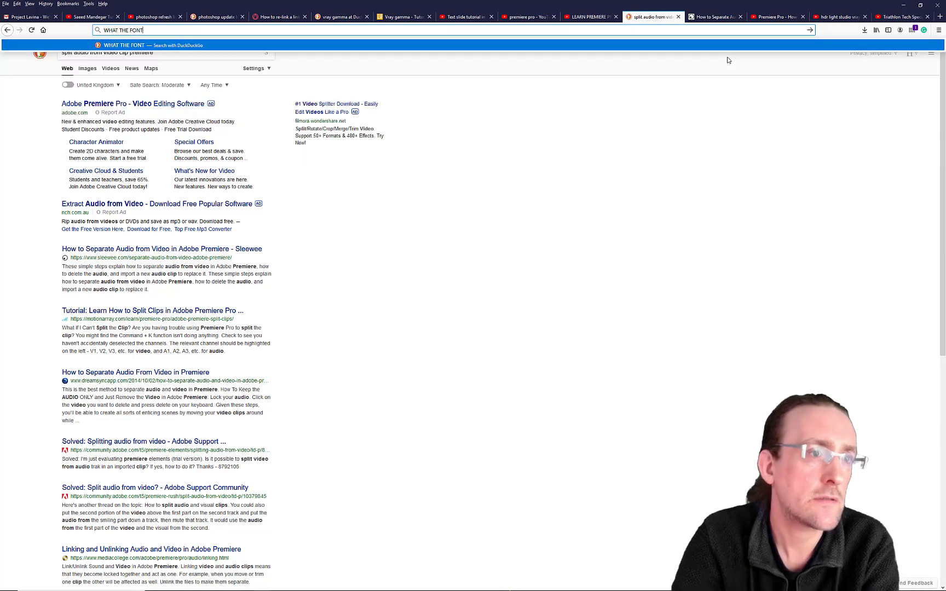
{"action": "key", "text": "Return"}
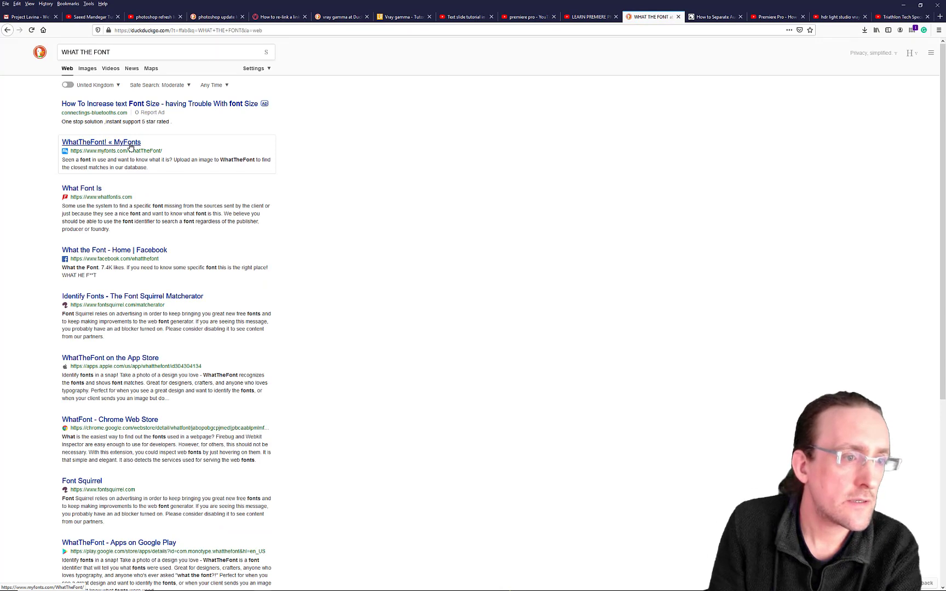
{"action": "left_click", "coordinate": [130, 144]}
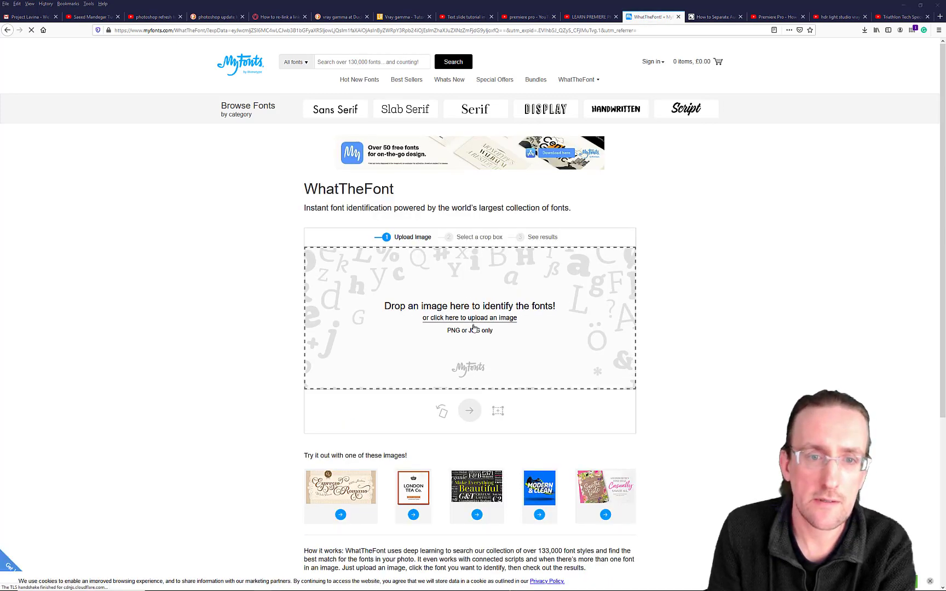
- Switch to the 05_03_20 Moviemator fix needed File Explorer window and go to the neighbouring 05_03_20 Premiere Pro folder
{"action": "key", "text": "alt+Tab"}
{"action": "key", "text": "alt+Tab"}
{"action": "key", "text": "alt+shift+Tab"}
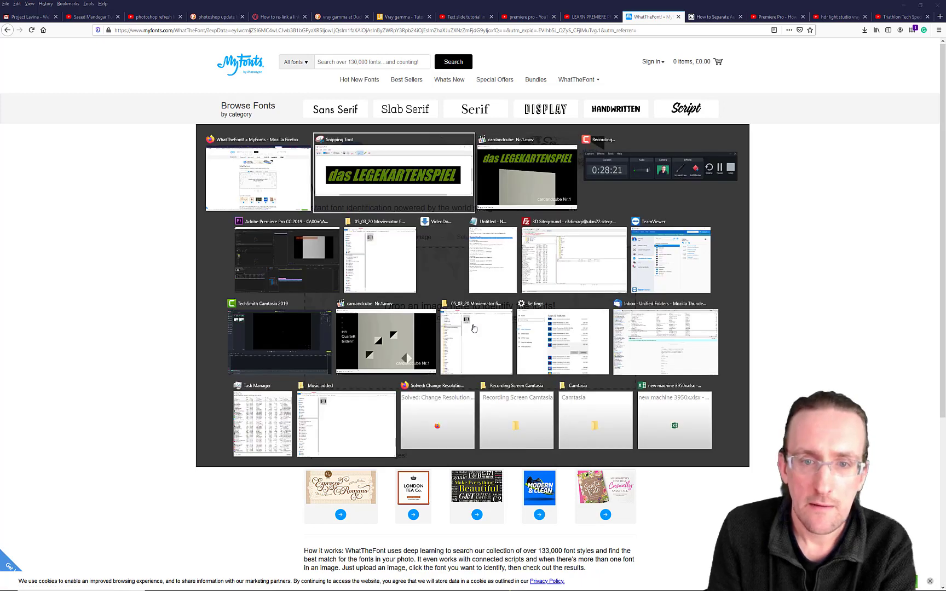
{"action": "key", "text": "alt+Tab"}
{"action": "key", "text": "alt+Tab"}
{"action": "key", "text": "alt+Tab"}
{"action": "key", "text": "alt+Tab"}
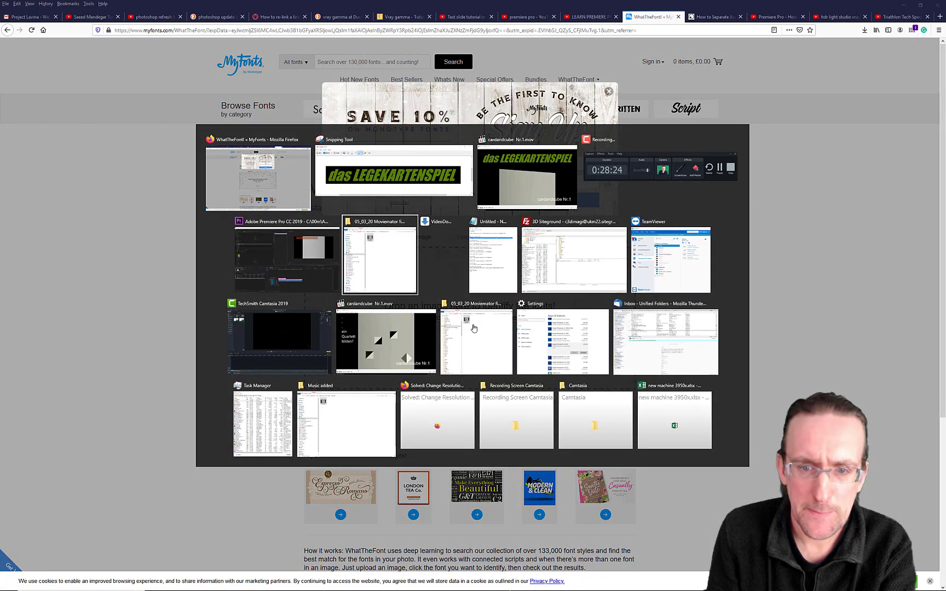
{"action": "left_click", "coordinate": [474, 328]}
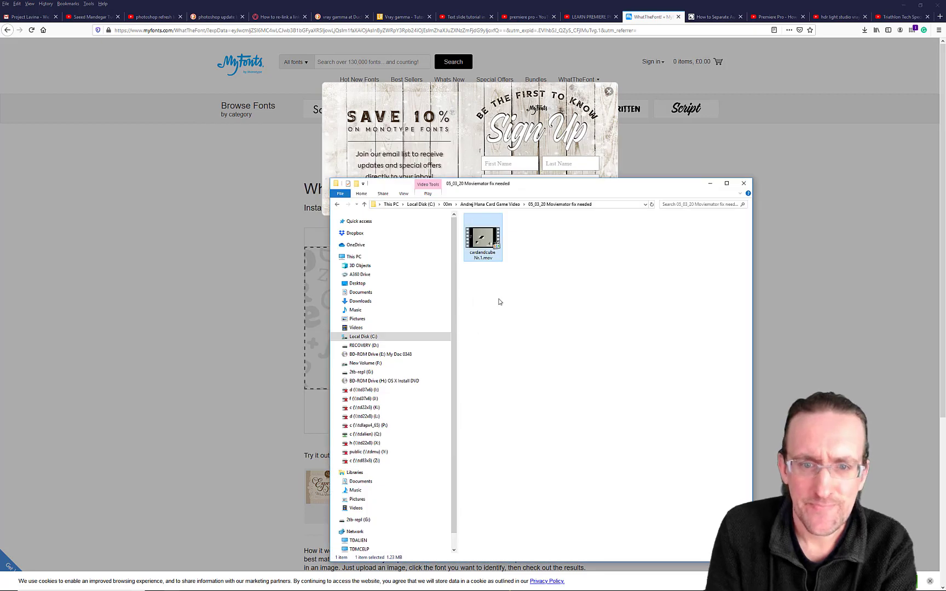
{"action": "left_click", "coordinate": [486, 205]}
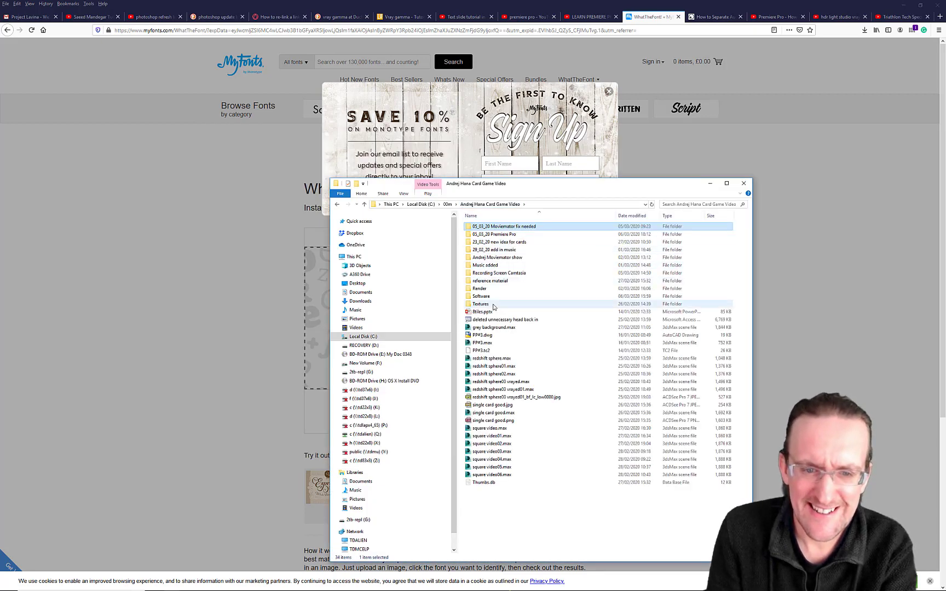
{"action": "left_click", "coordinate": [499, 234]}
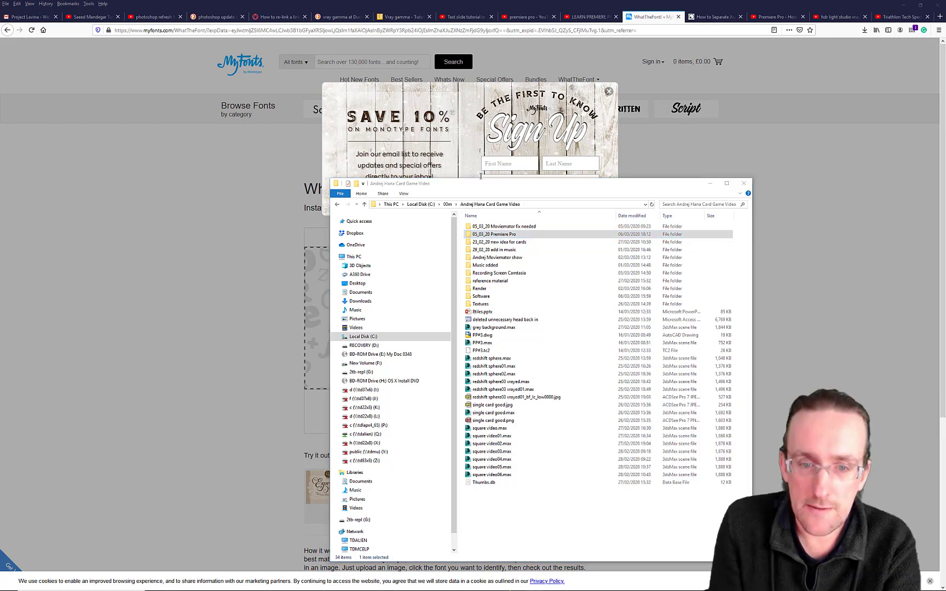
{"action": "double_click", "coordinate": [493, 235]}
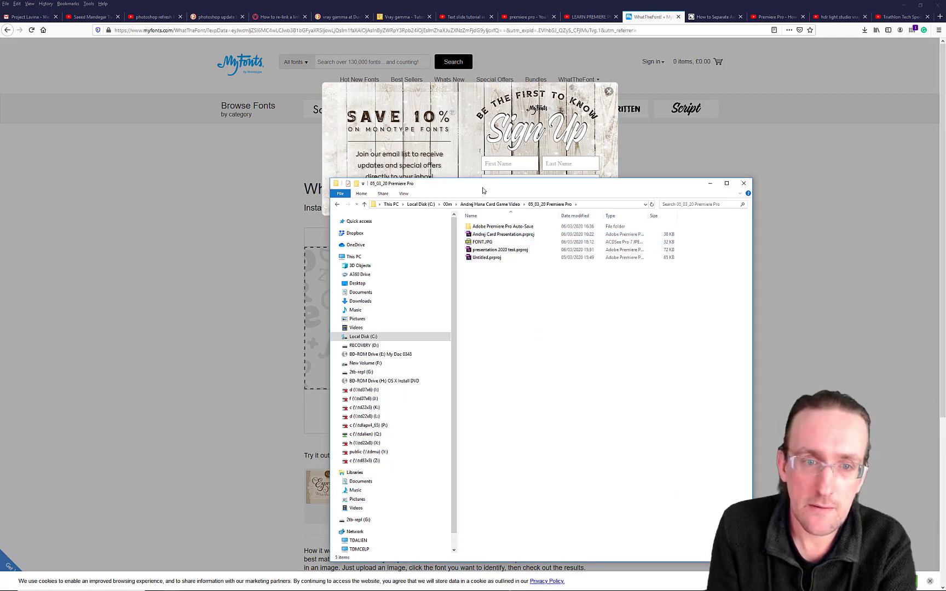
- Close the MyFonts sign-up pop-up, upload FONT.JPG to WhatTheFont, and identify the font of the cropped word LEGEKARTENSPIEL
{"action": "left_click_drag", "start_coordinate": [483, 192], "coordinate": [570, 311]}
{"action": "left_click", "coordinate": [609, 92]}
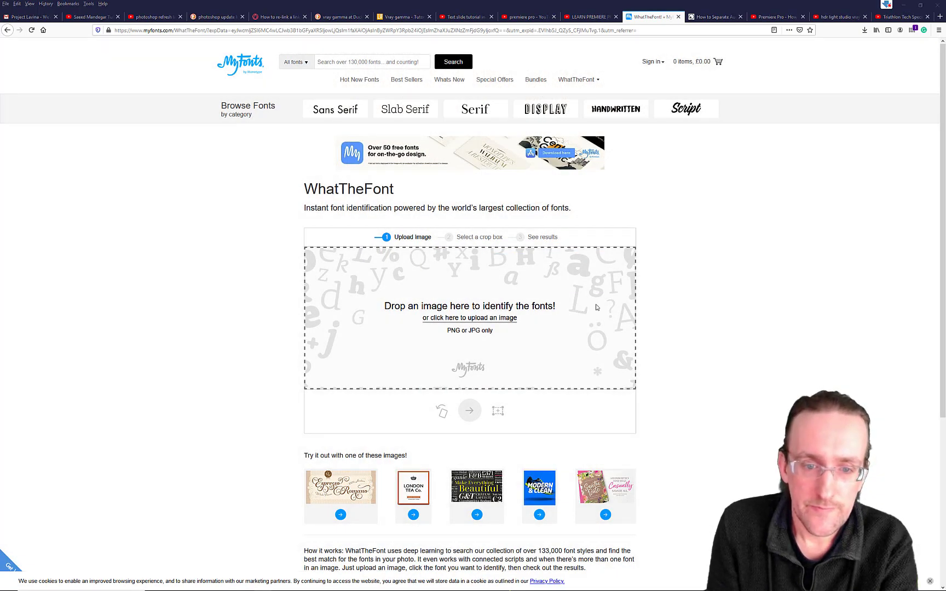
{"action": "key", "text": "alt+Tab"}
{"action": "left_click", "coordinate": [570, 362]}
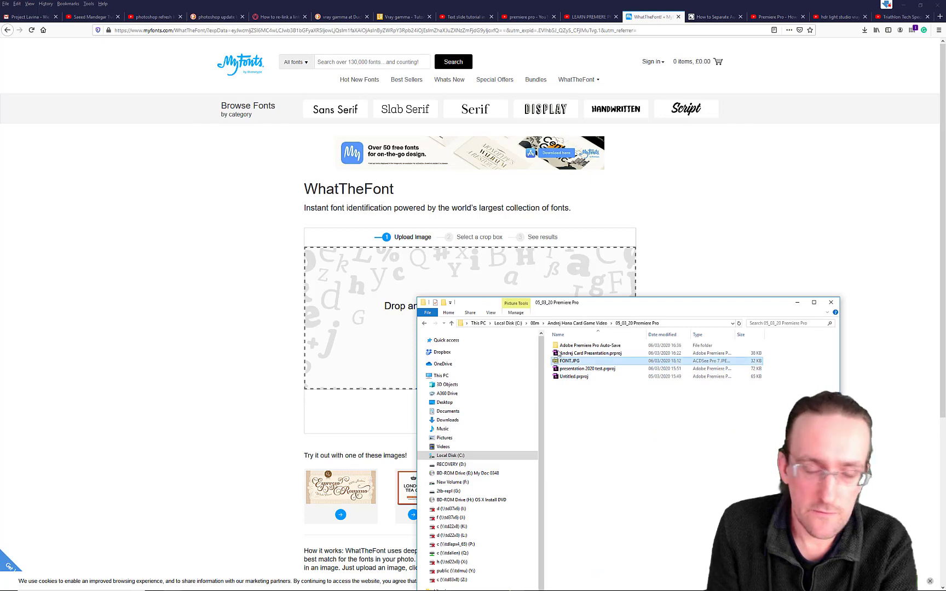
{"action": "left_click_drag", "start_coordinate": [559, 353], "coordinate": [493, 288]}
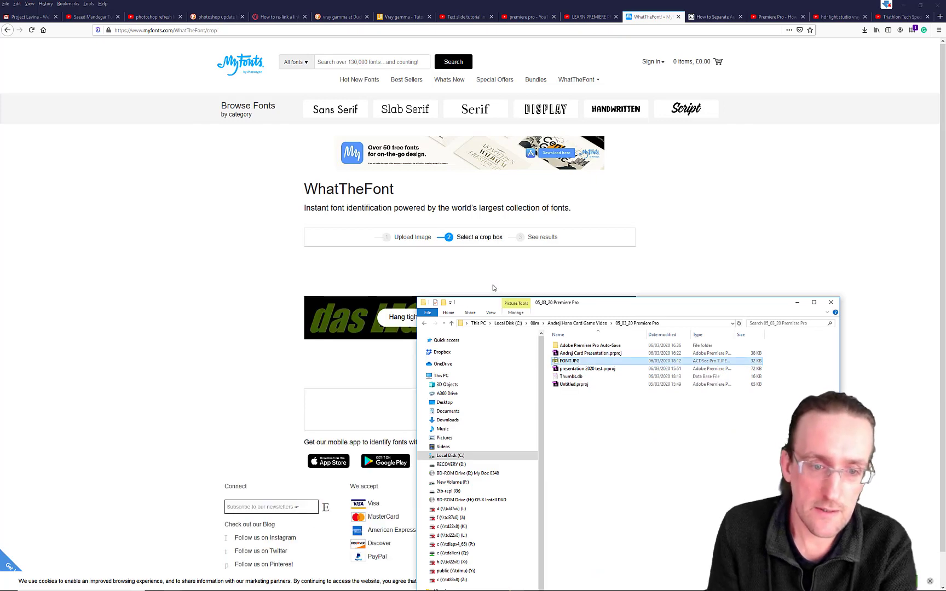
{"action": "left_click", "coordinate": [753, 250]}
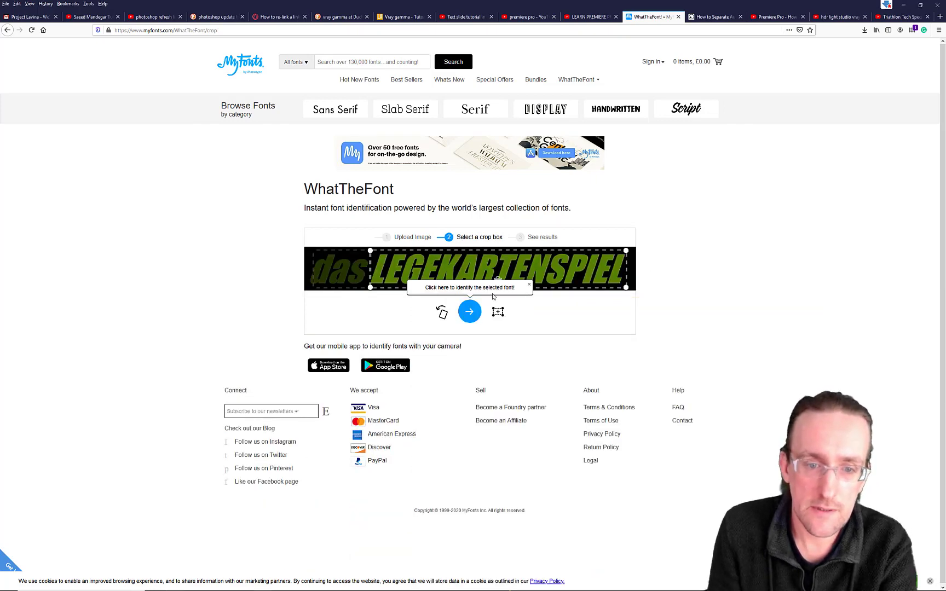
{"action": "left_click", "coordinate": [467, 318]}
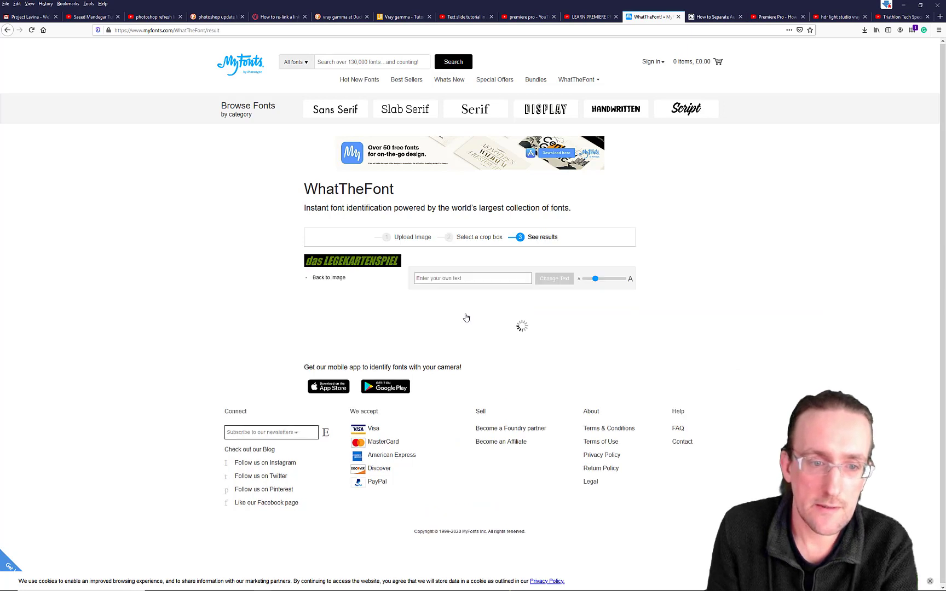
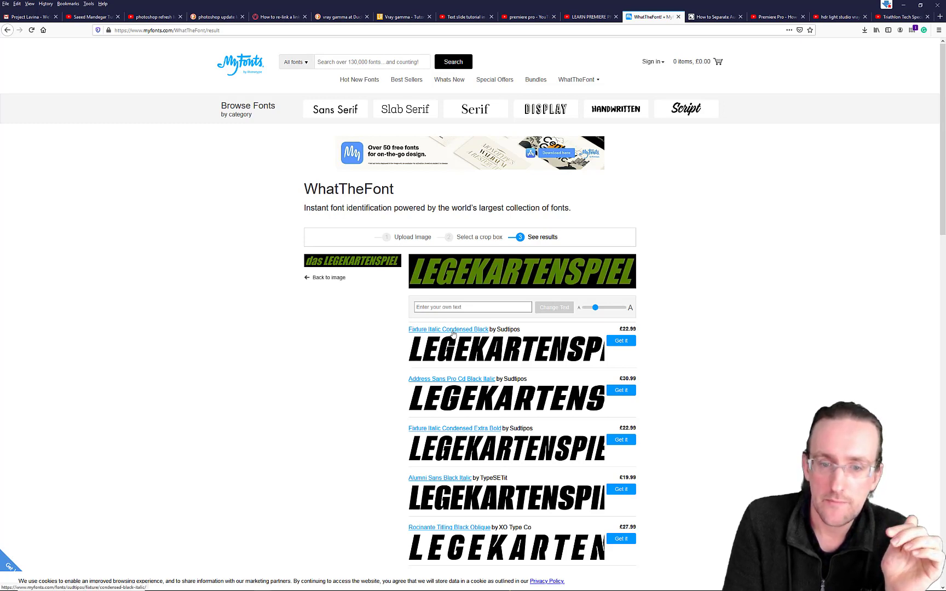
- Copy the font name Fixture Italic Condensed Black from the WhatTheFont results and search the web for it in a new tab
{"action": "left_click_drag", "start_coordinate": [493, 330], "coordinate": [488, 331]}
{"action": "key", "text": "ctrl+c"}
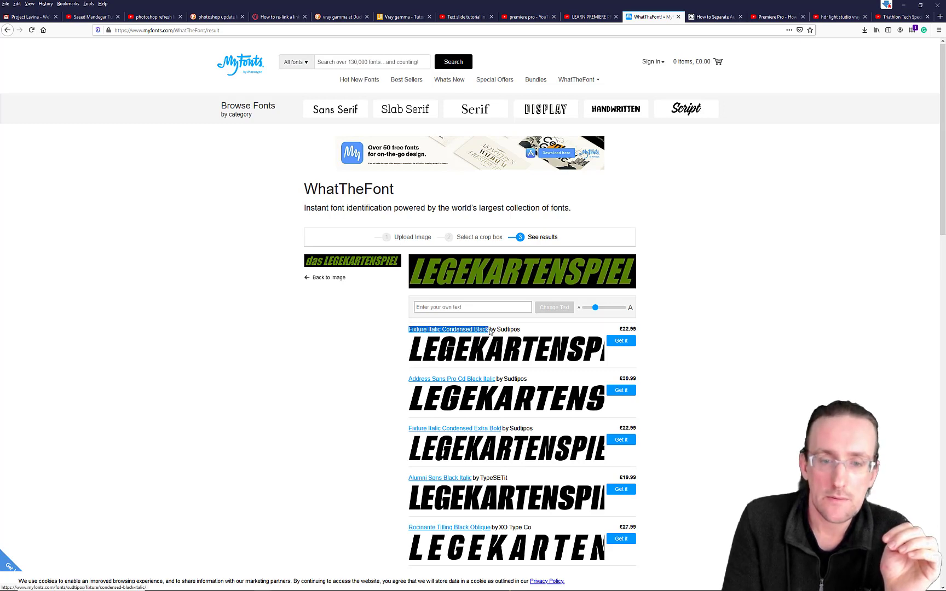
{"action": "right_click", "coordinate": [487, 334]}
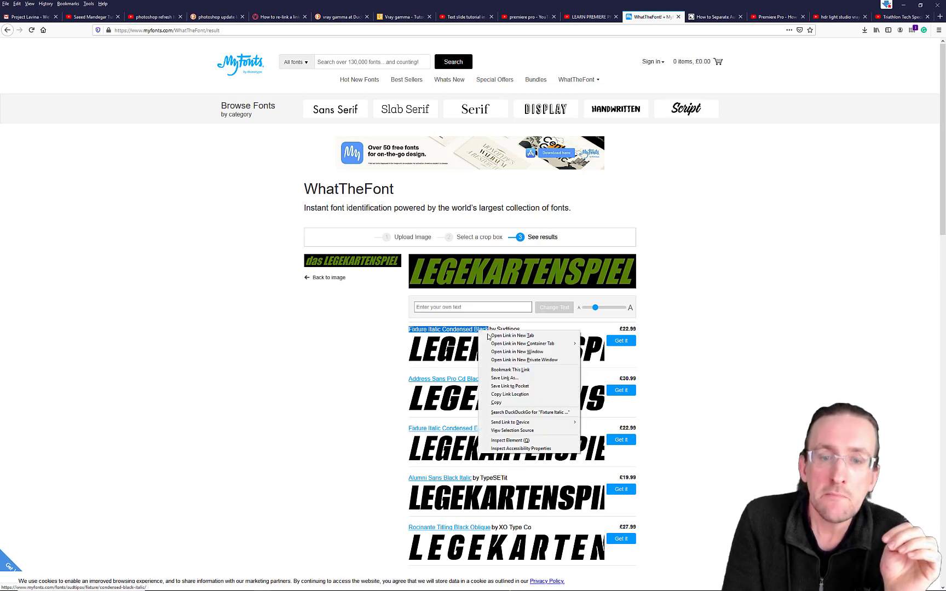
{"action": "left_click", "coordinate": [503, 403]}
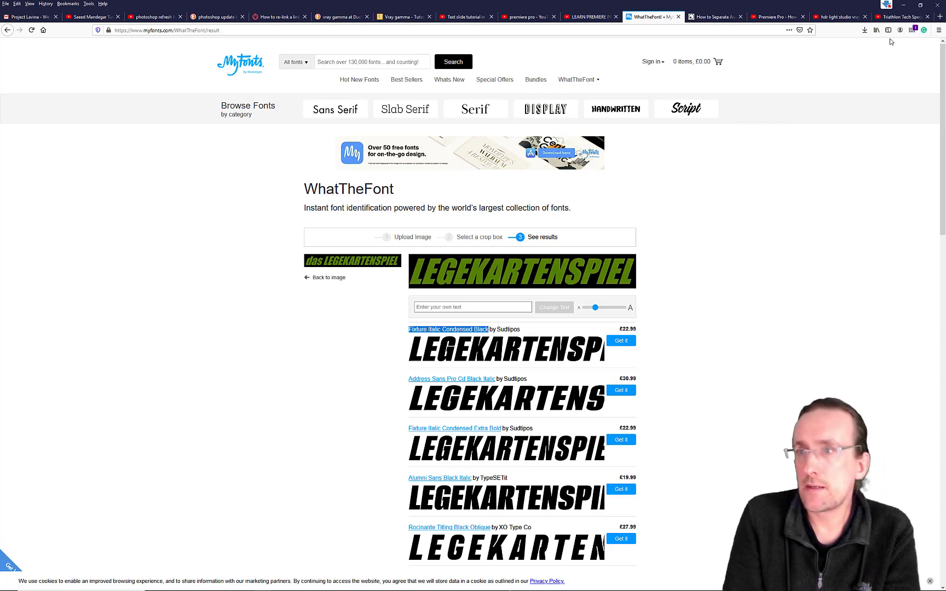
{"action": "left_click", "coordinate": [940, 16]}
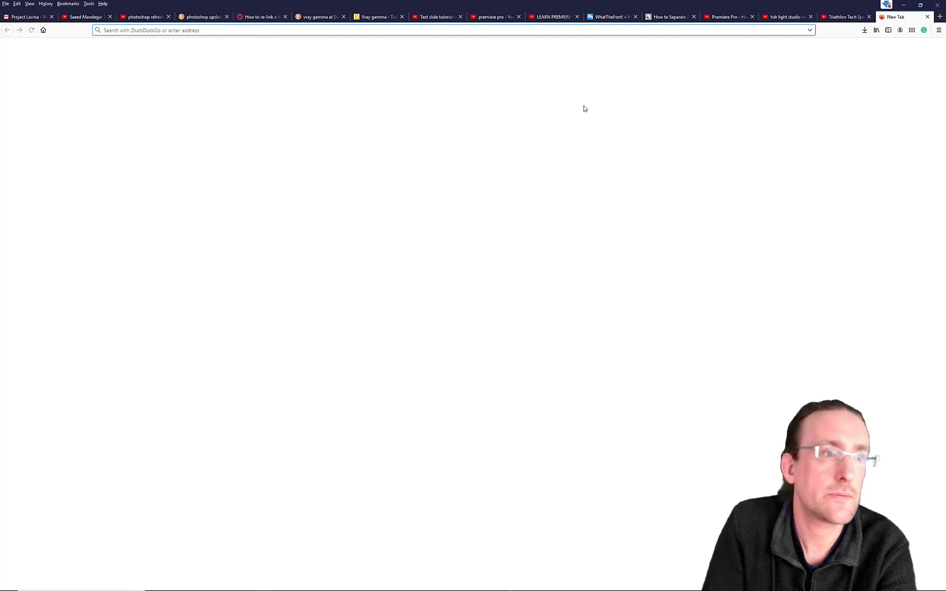
{"action": "key", "text": "ctrl+v"}
{"action": "key", "text": "Return"}
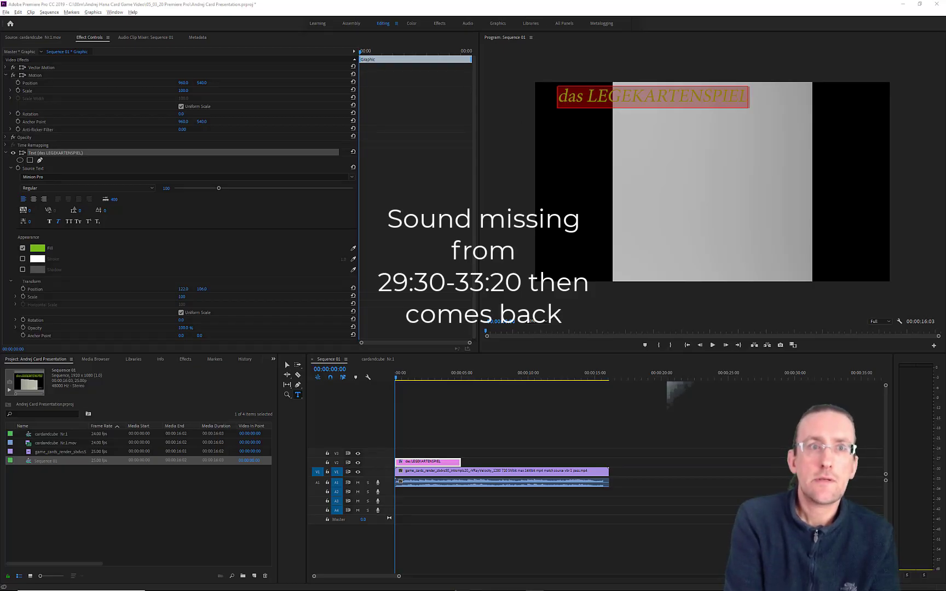
- Select the whole das LEGEKARTENSPIEL title text in Premiere Pro and set its font to Helvetica LT Std Bold Oblique
{"action": "left_click", "coordinate": [616, 94]}
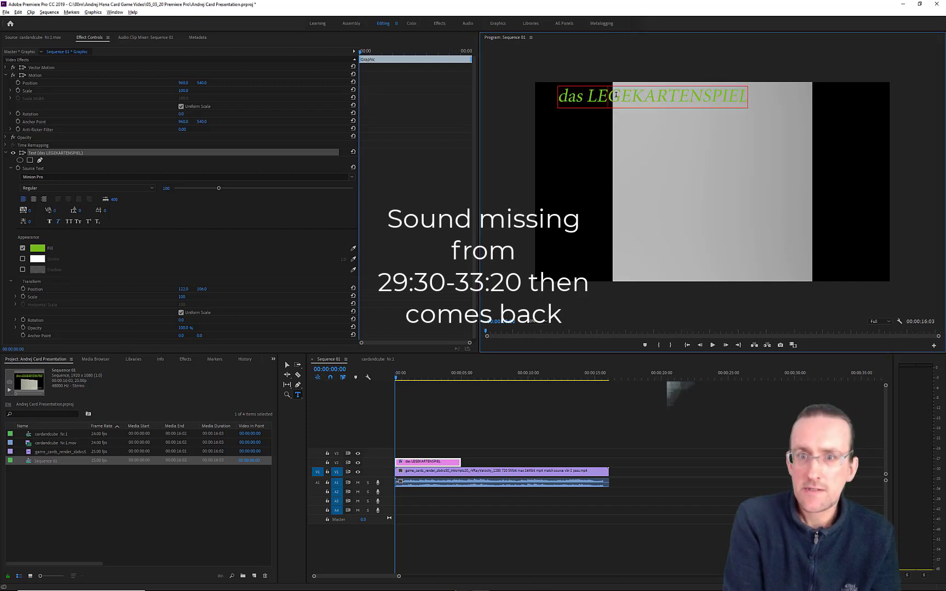
{"action": "left_click_drag", "start_coordinate": [744, 96], "coordinate": [547, 101]}
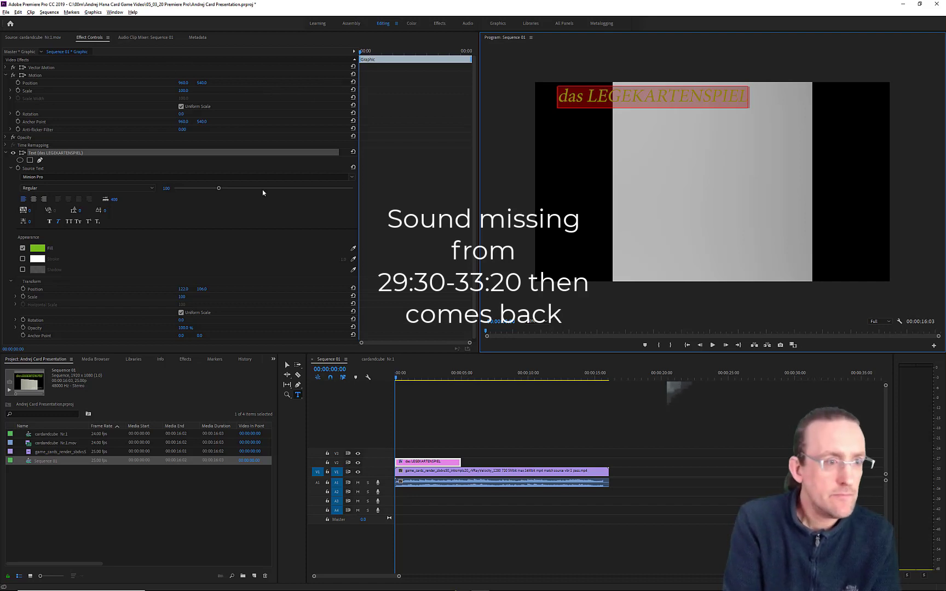
{"action": "left_click", "coordinate": [352, 177]}
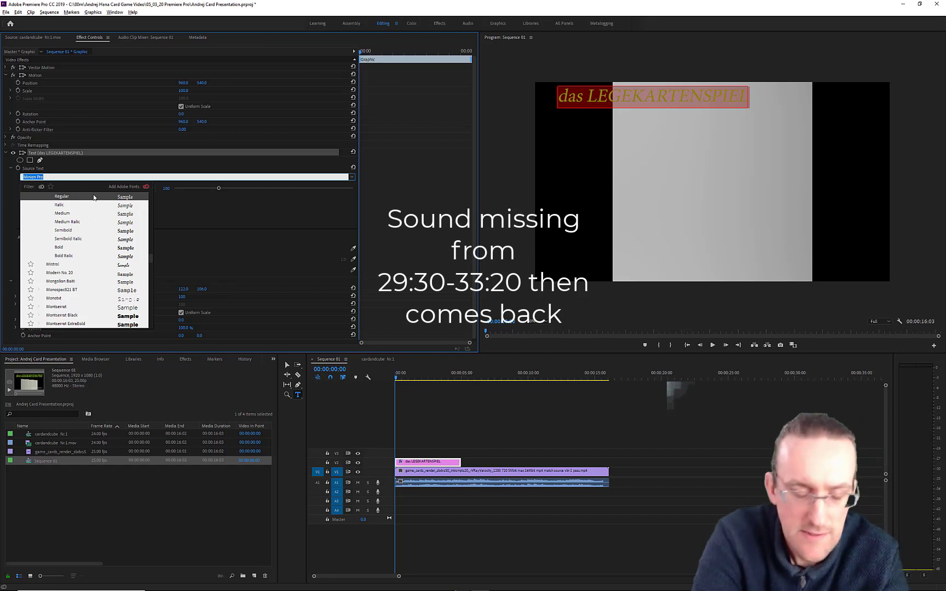
{"action": "type", "text": "Be"}
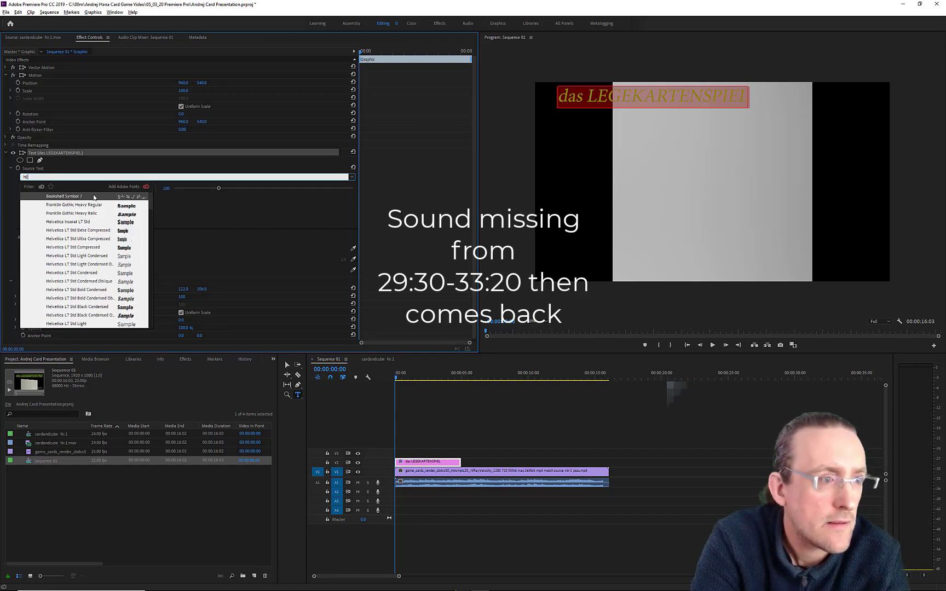
{"action": "type", "text": "L"}
{"action": "key", "text": "Caps_Lock"}
{"action": "type", "text": "v"}
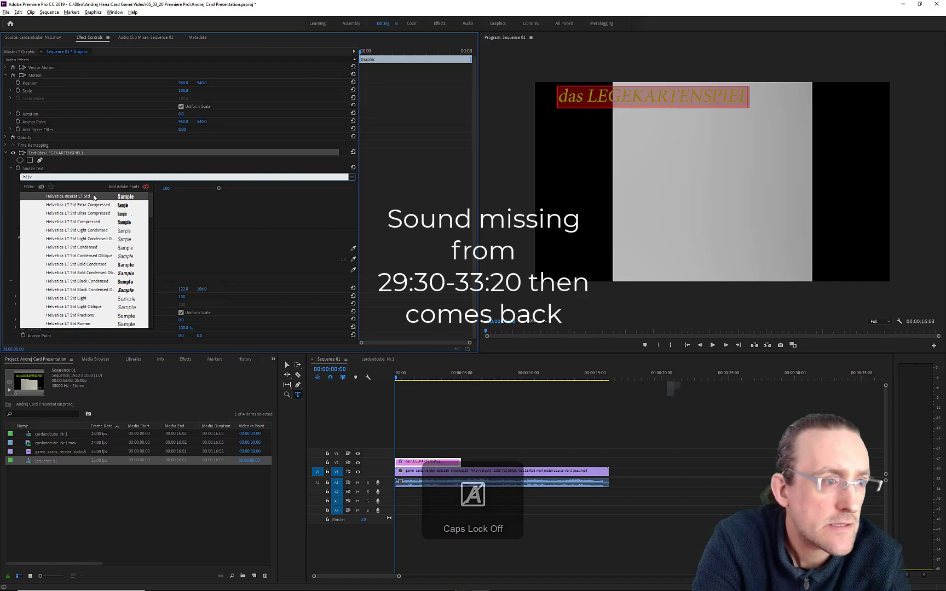
{"action": "type", "text": "etica"}
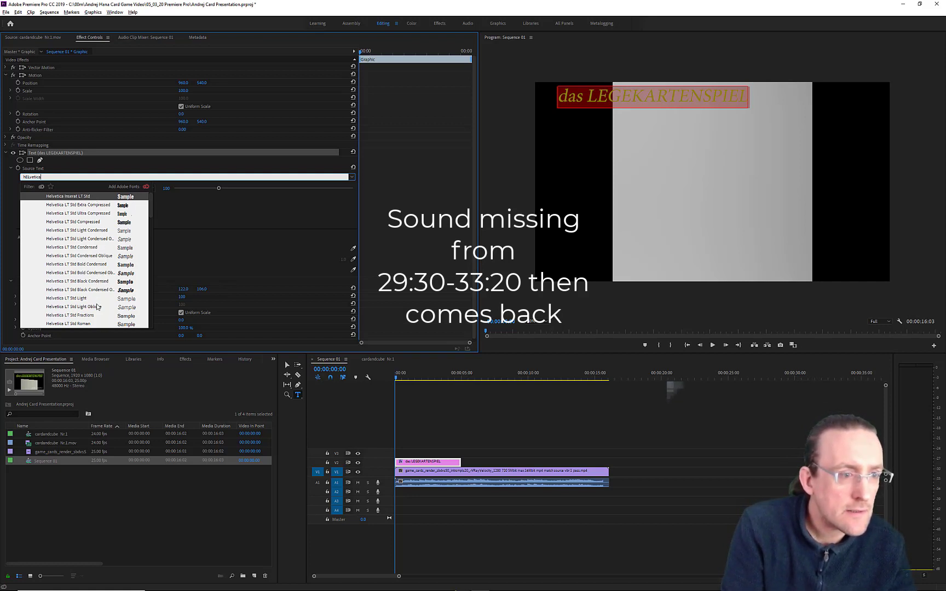
{"action": "scroll", "coordinate": [96, 309], "scroll_direction": "down", "scroll_amount": 1}
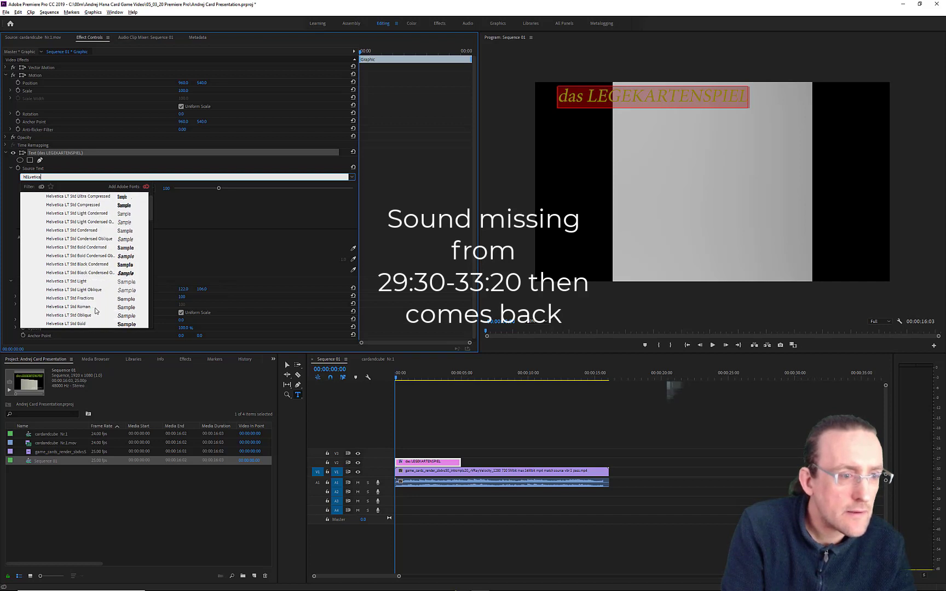
{"action": "scroll", "coordinate": [97, 311], "scroll_direction": "down", "scroll_amount": 1}
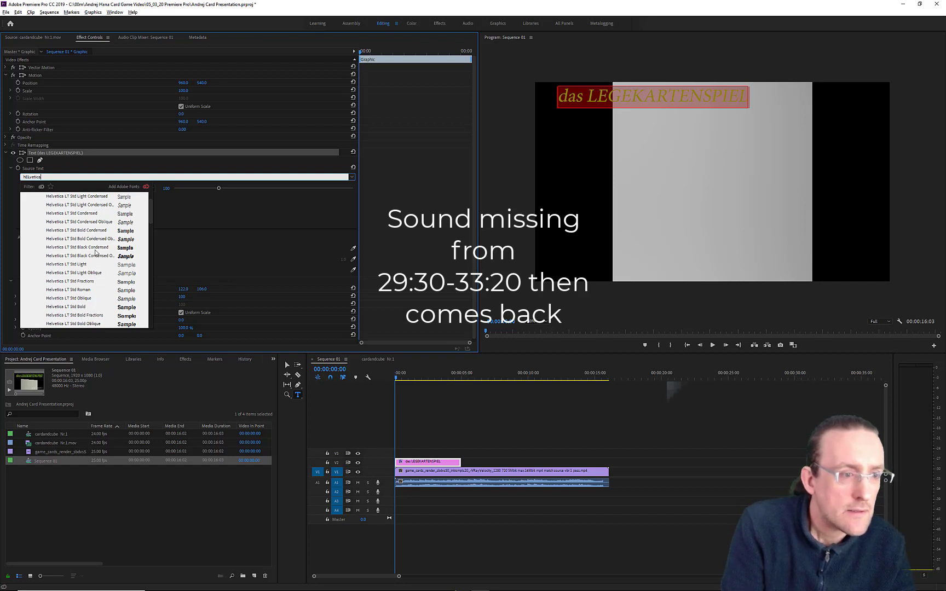
{"action": "scroll", "coordinate": [97, 268], "scroll_direction": "down", "scroll_amount": 2}
{"action": "left_click", "coordinate": [96, 291]}
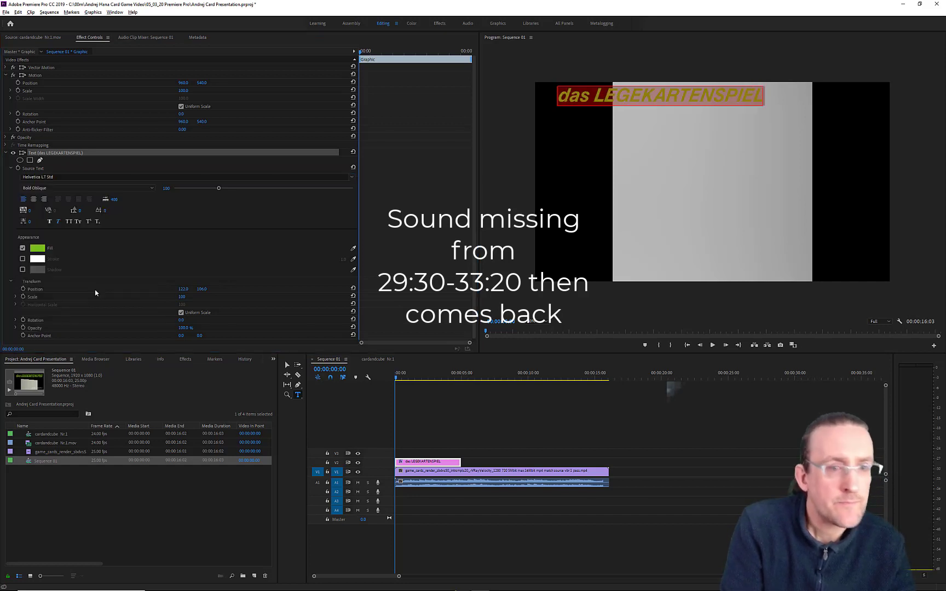
- Reselect all of the das LEGEKARTENSPIEL title text and open its font name for editing
{"action": "left_click", "coordinate": [614, 98]}
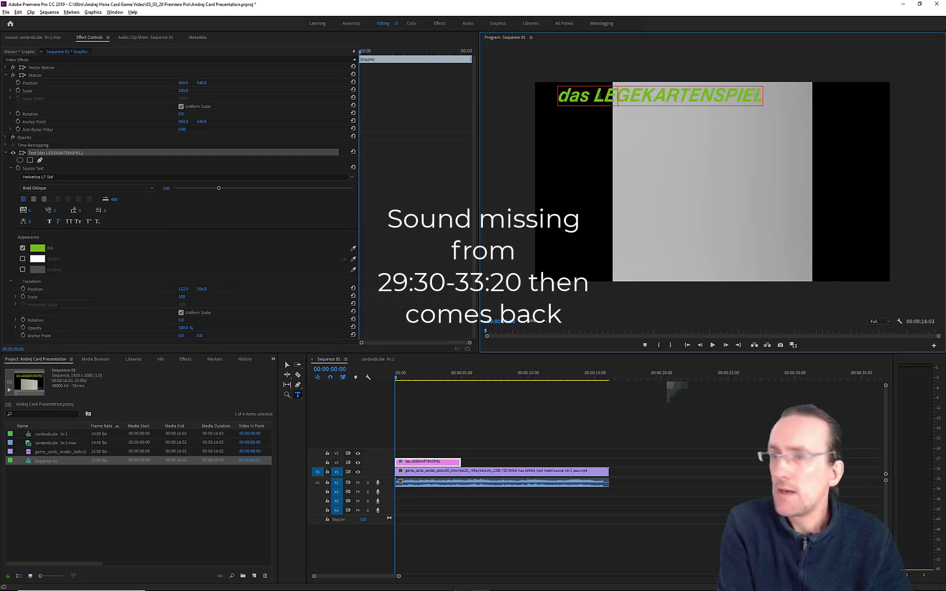
{"action": "left_click_drag", "start_coordinate": [562, 93], "coordinate": [764, 97]}
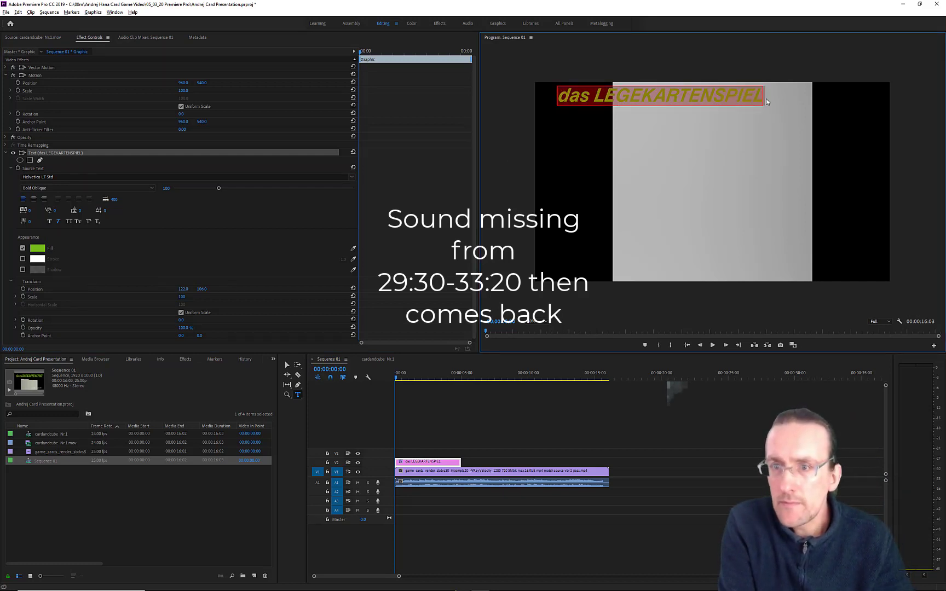
{"action": "left_click", "coordinate": [351, 178]}
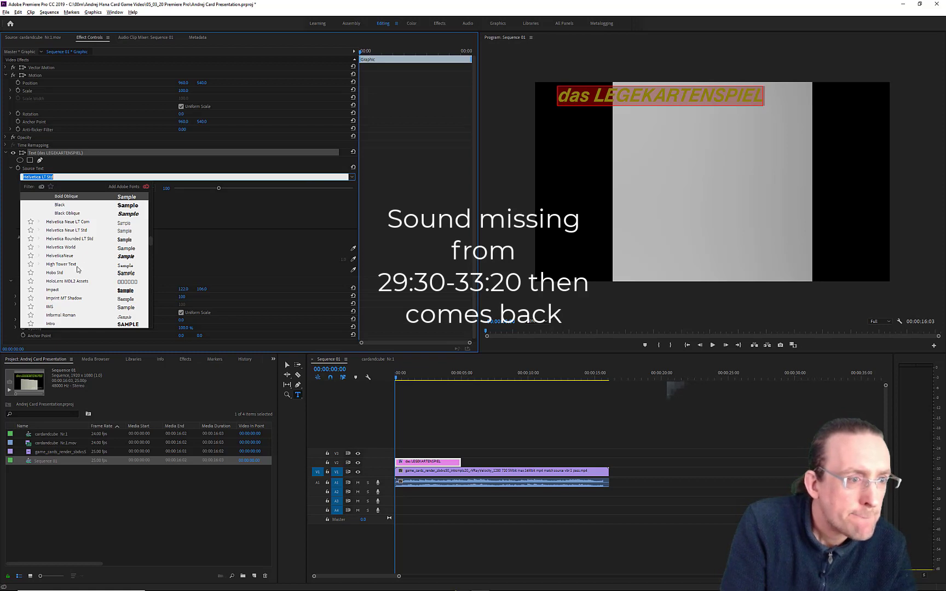
{"action": "left_click", "coordinate": [41, 177]}
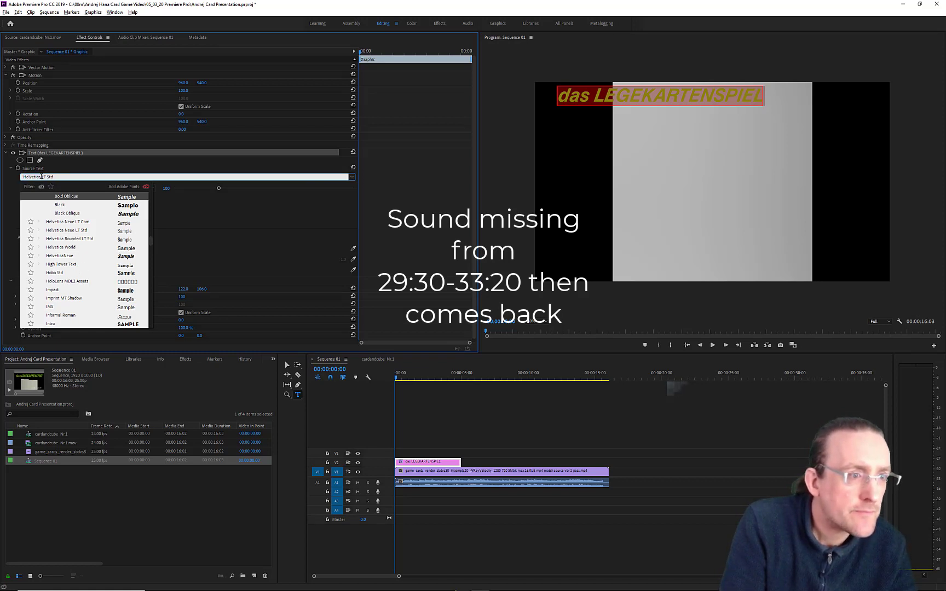
- Switch to Photoshop, check which Helvetica LT Std style the LEGEKARTENSPIEL text in AKA 3k.png uses, and return to Premiere Pro
{"action": "key", "text": "alt+Tab"}
{"action": "key", "text": "alt+Tab"}
{"action": "key", "text": "alt+Tab"}
{"action": "key", "text": "alt+Tab"}
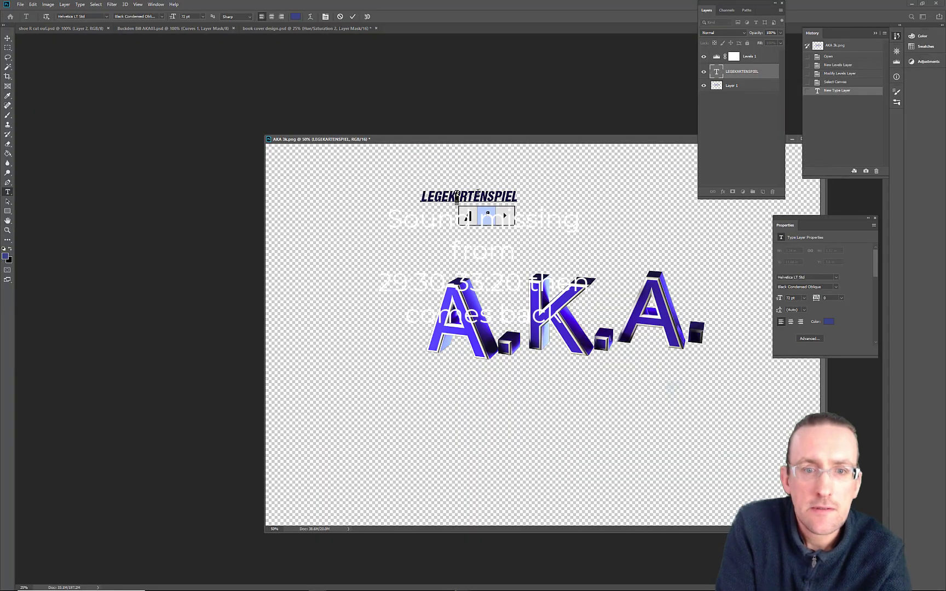
{"action": "left_click_drag", "start_coordinate": [518, 196], "coordinate": [441, 196]}
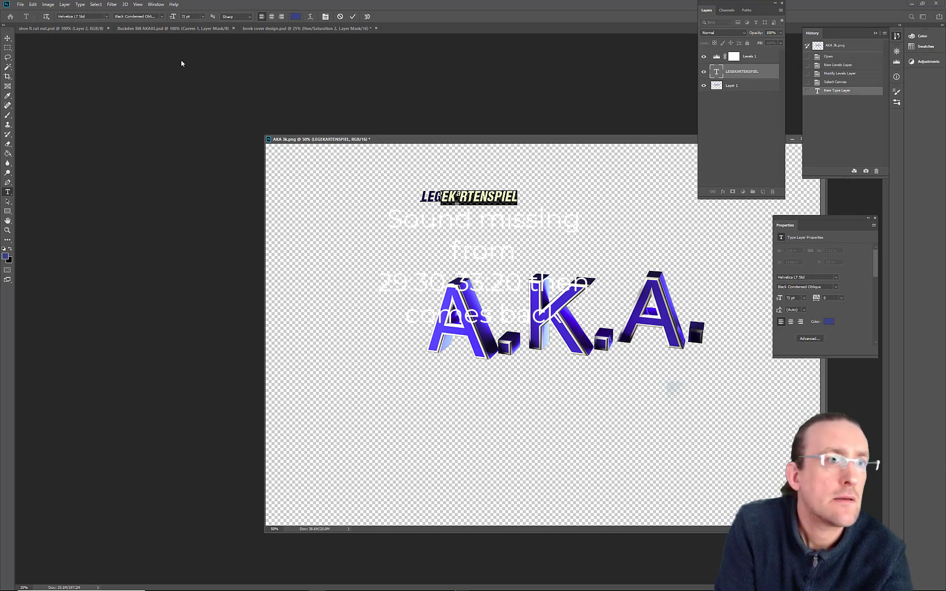
{"action": "left_click", "coordinate": [163, 17]}
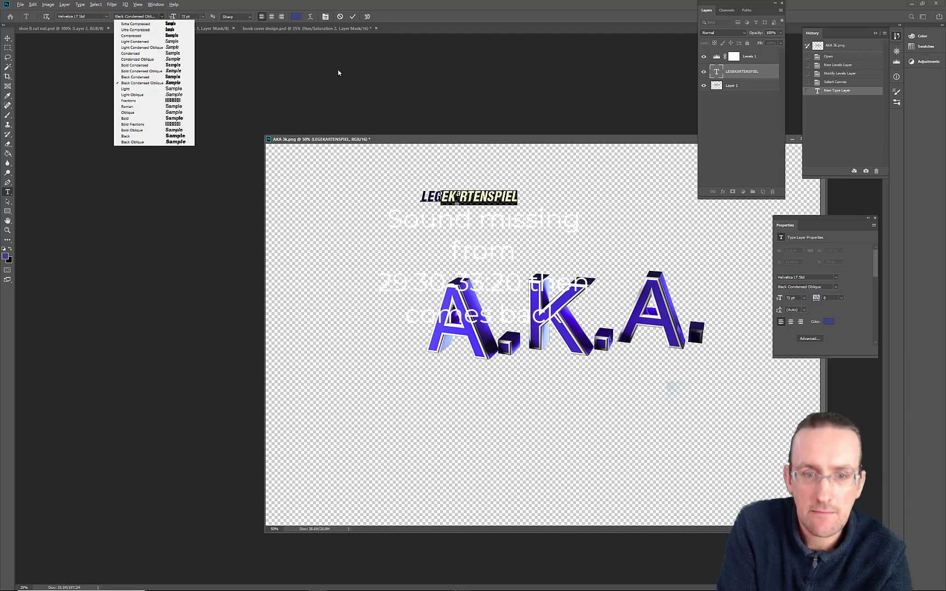
{"action": "left_click", "coordinate": [377, 66]}
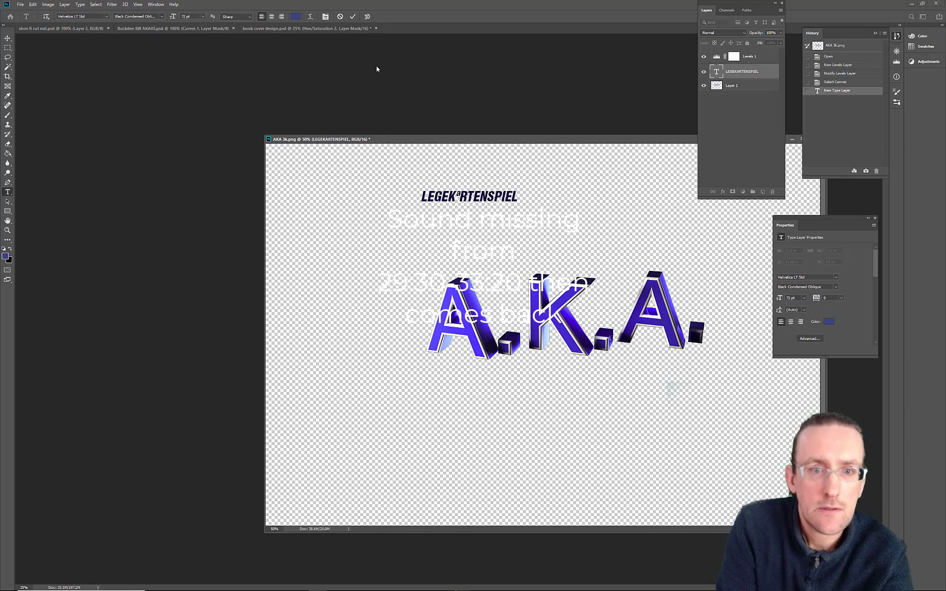
{"action": "key", "text": "alt+Tab"}
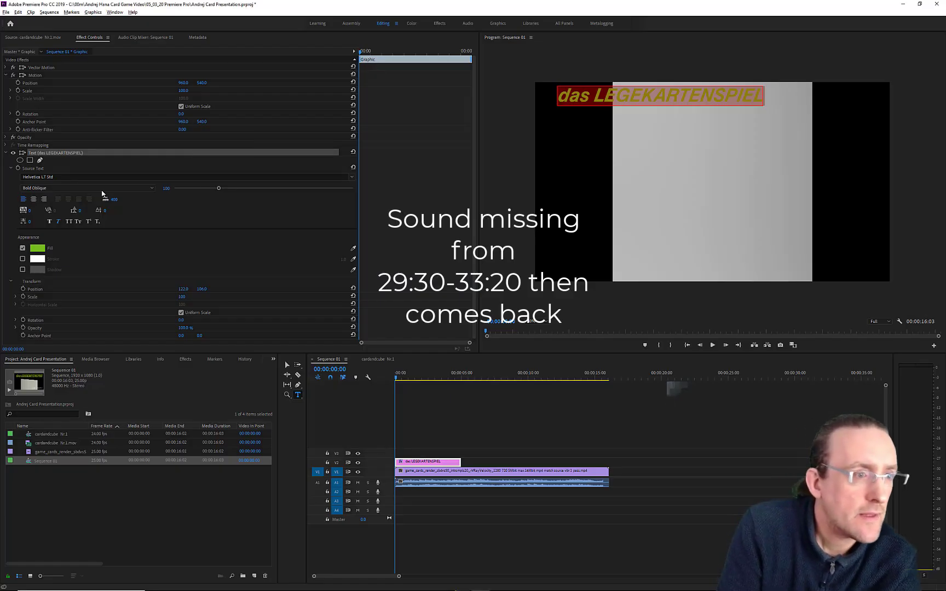
- Search the title's fonts for Helvetica and set the title to Helvetica LT Std Bold Condensed Oblique
{"action": "left_click", "coordinate": [37, 177]}
{"action": "left_click_drag", "start_coordinate": [43, 178], "coordinate": [106, 179]}
{"action": "key", "text": "BackSpace"}
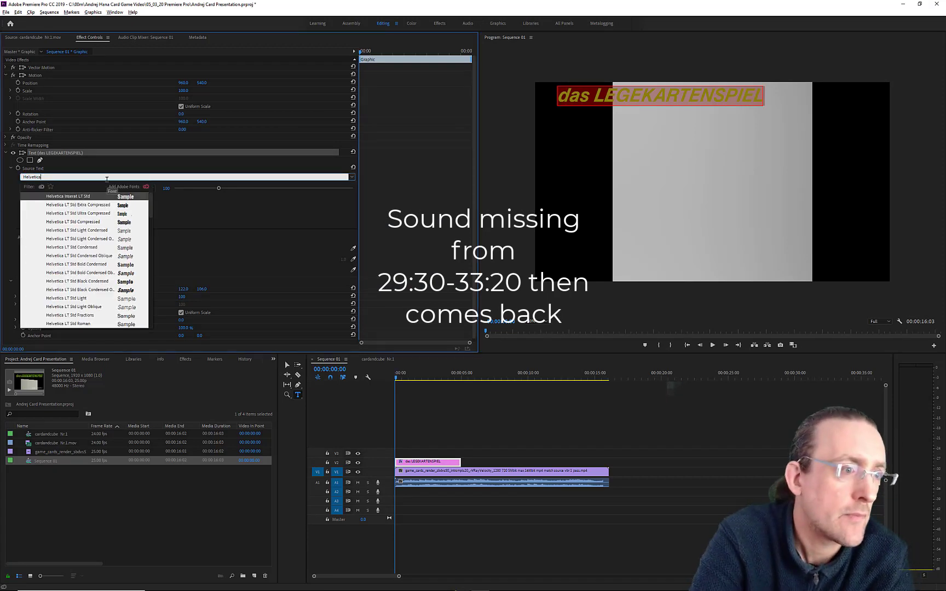
{"action": "type", "text": "B"}
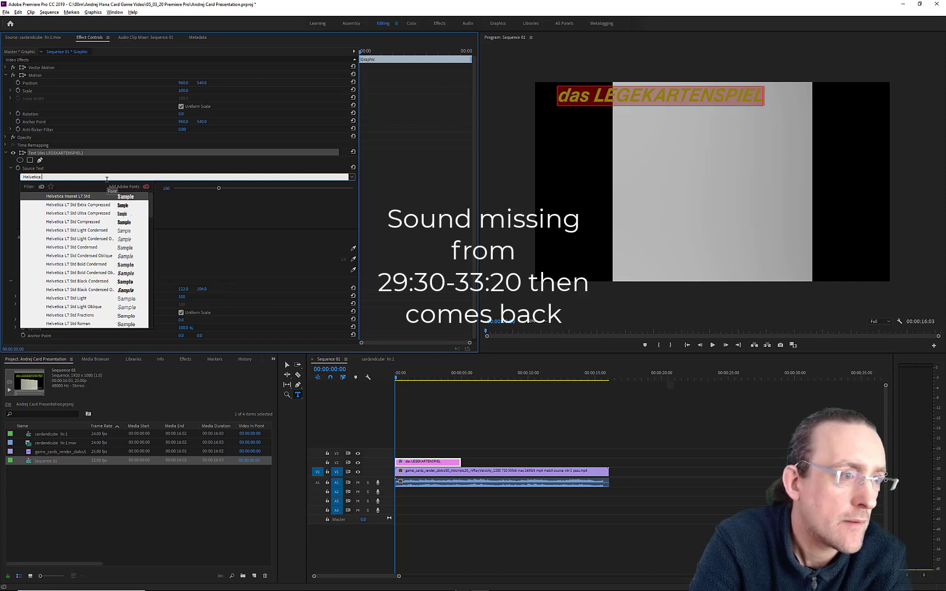
{"action": "type", "text": "klac"}
{"action": "key", "text": "BackSpace"}
{"action": "key", "text": "BackSpace"}
{"action": "key", "text": "BackSpace"}
{"action": "key", "text": "BackSpace"}
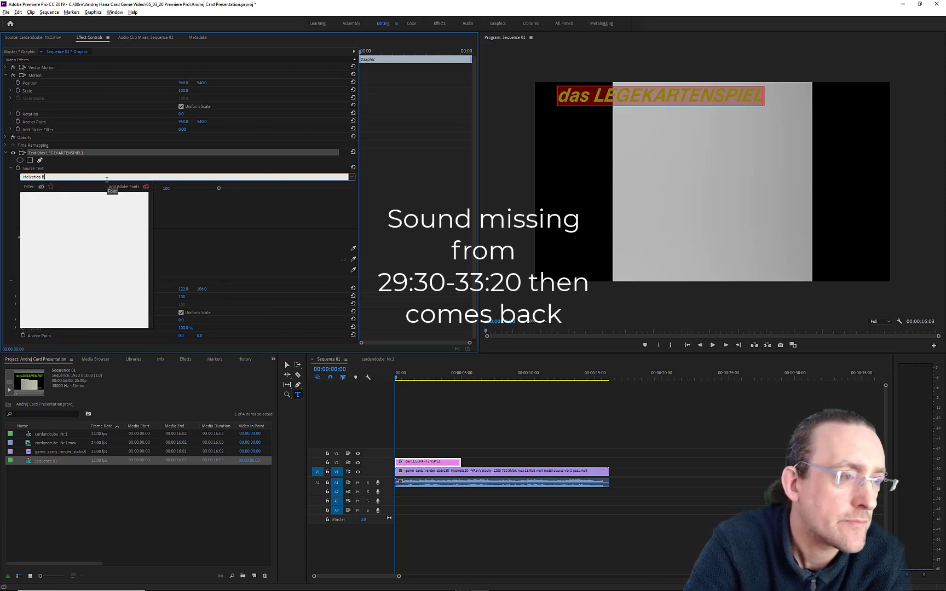
{"action": "type", "text": "la"}
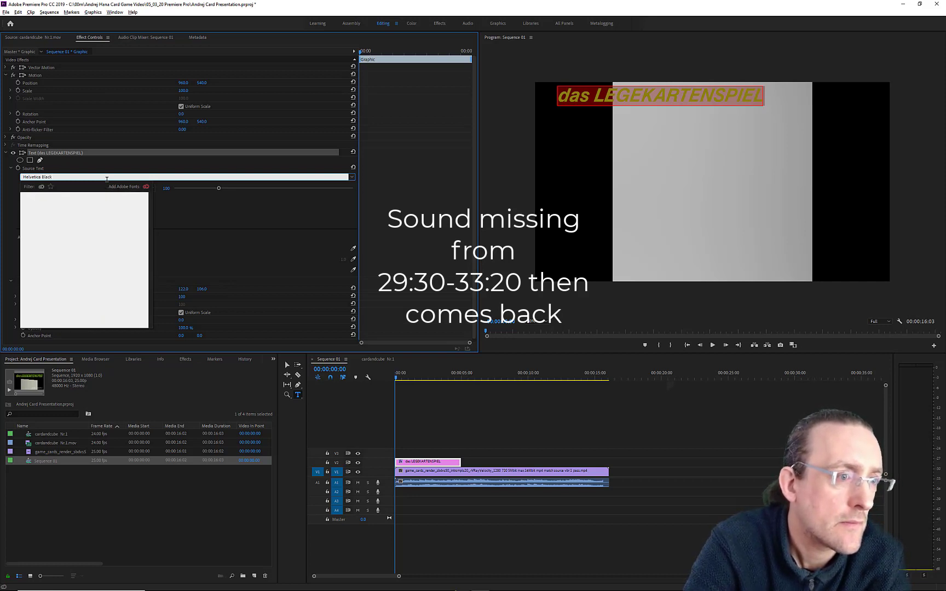
{"action": "type", "text": "ck"}
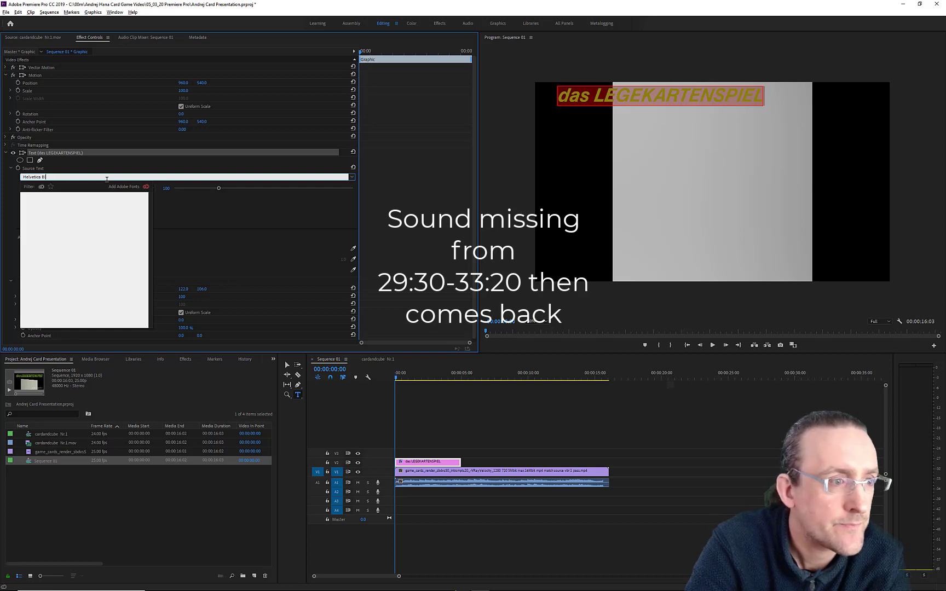
{"action": "key", "text": "BackSpace"}
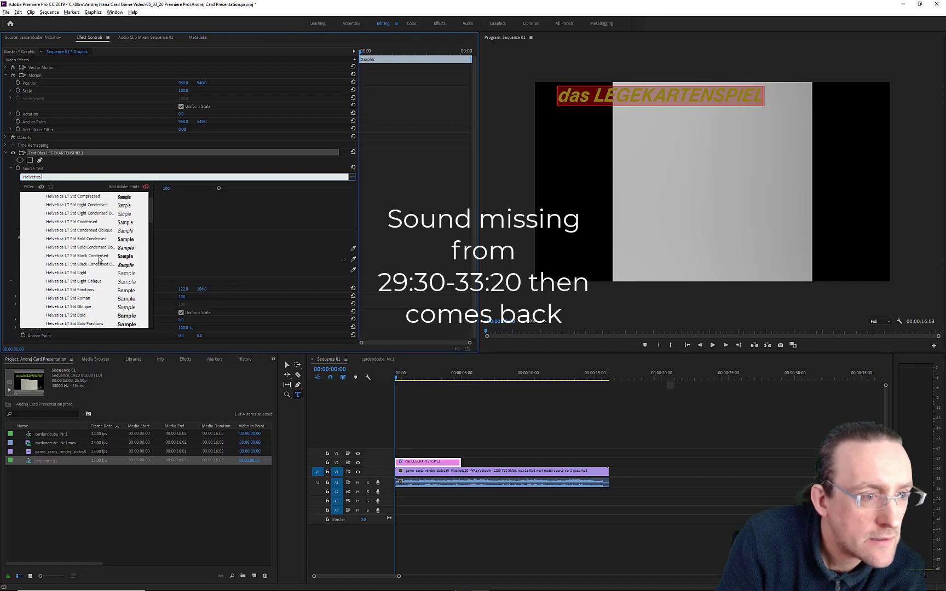
{"action": "left_click", "coordinate": [102, 248]}
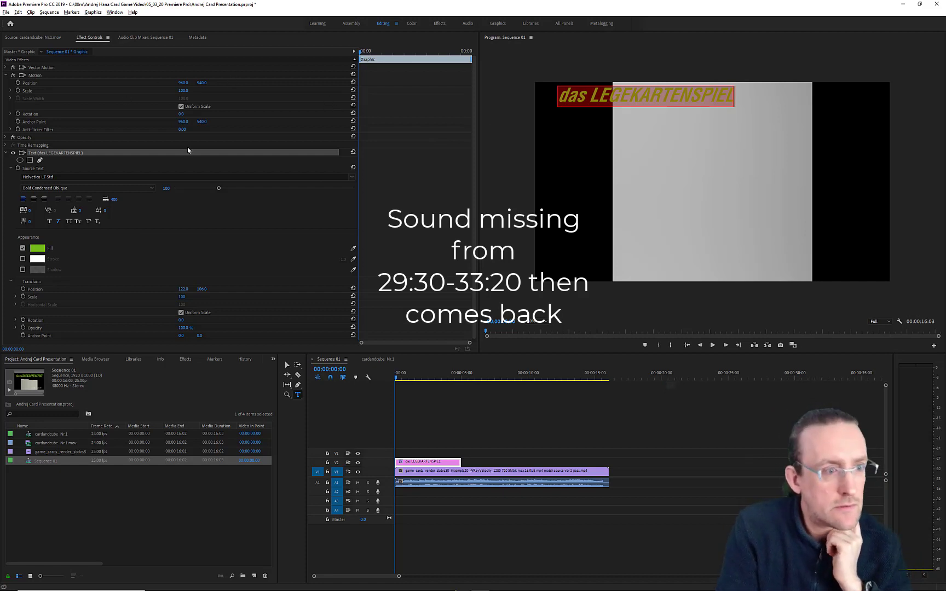
- Apply faux bold to the das LEGEKARTENSPIEL title and move it slightly down in the frame with the Selection tool
{"action": "left_click", "coordinate": [49, 221]}
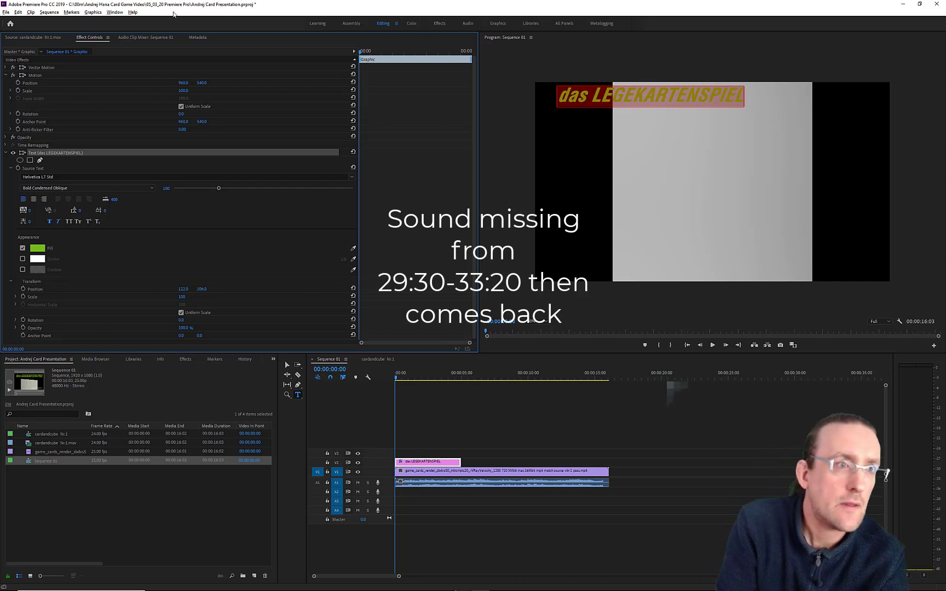
{"action": "left_click", "coordinate": [133, 12]}
{"action": "left_click", "coordinate": [152, 4]}
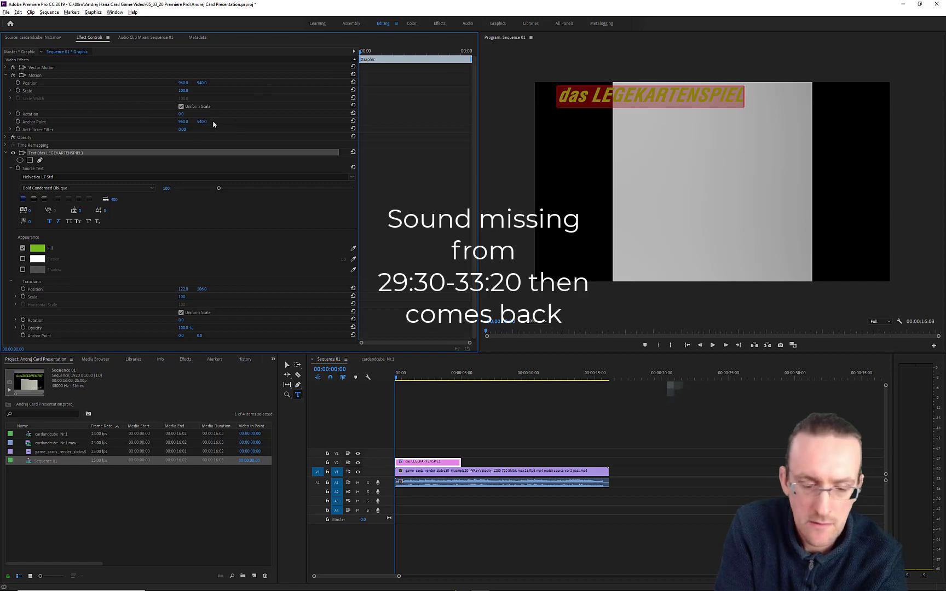
{"action": "left_click", "coordinate": [287, 366]}
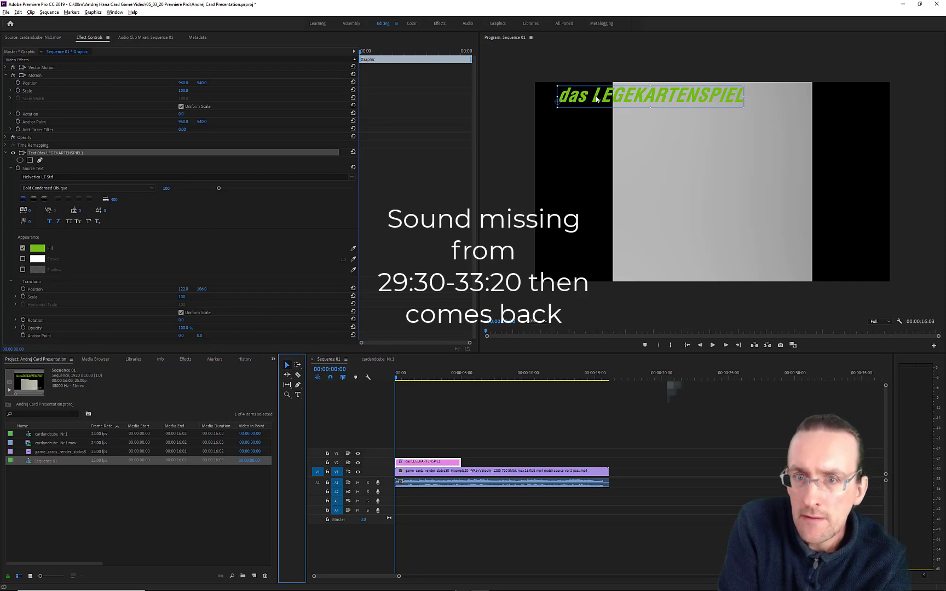
{"action": "mouse_move", "coordinate": [596, 99]}
{"action": "left_mouse_down"}
{"action": "mouse_move", "coordinate": [631, 105]}
{"action": "mouse_move", "coordinate": [595, 103]}
{"action": "left_mouse_up"}
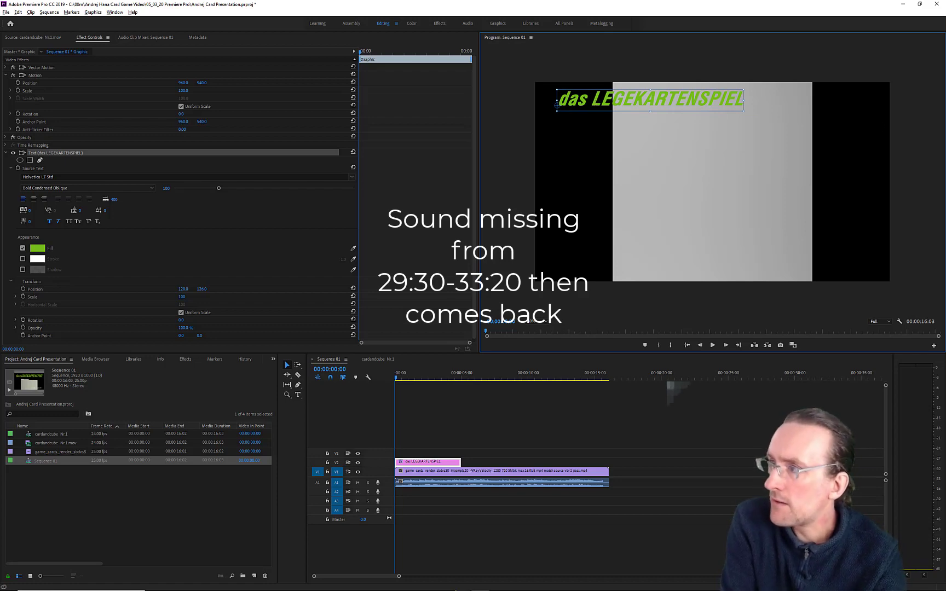
- Bring the cardandcube Nr.1.mov player window over Premiere Pro to compare the original title with the new one
{"action": "left_click_drag", "start_coordinate": [945, 171], "coordinate": [467, 234]}
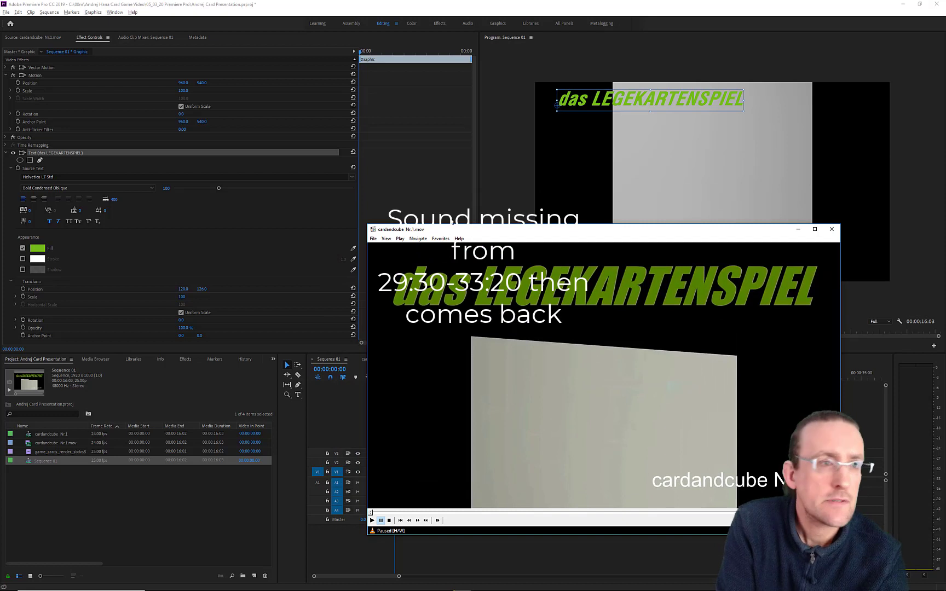
- Show the original cardandcube Nr.1.mov clip in the Source monitor at 75% zoom for comparison with Sequence 01
{"action": "left_click", "coordinate": [48, 40]}
{"action": "left_click", "coordinate": [48, 38]}
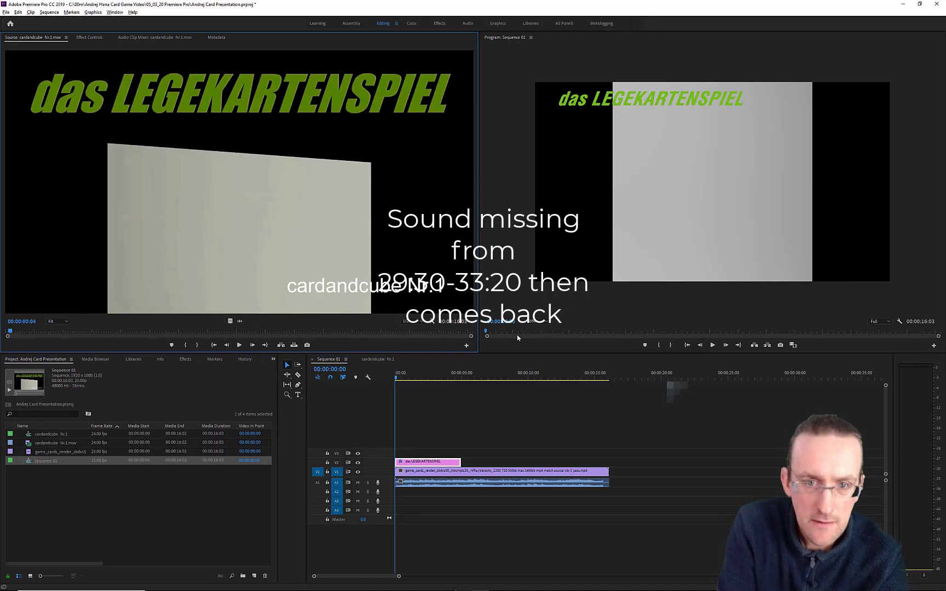
{"action": "left_click", "coordinate": [57, 322]}
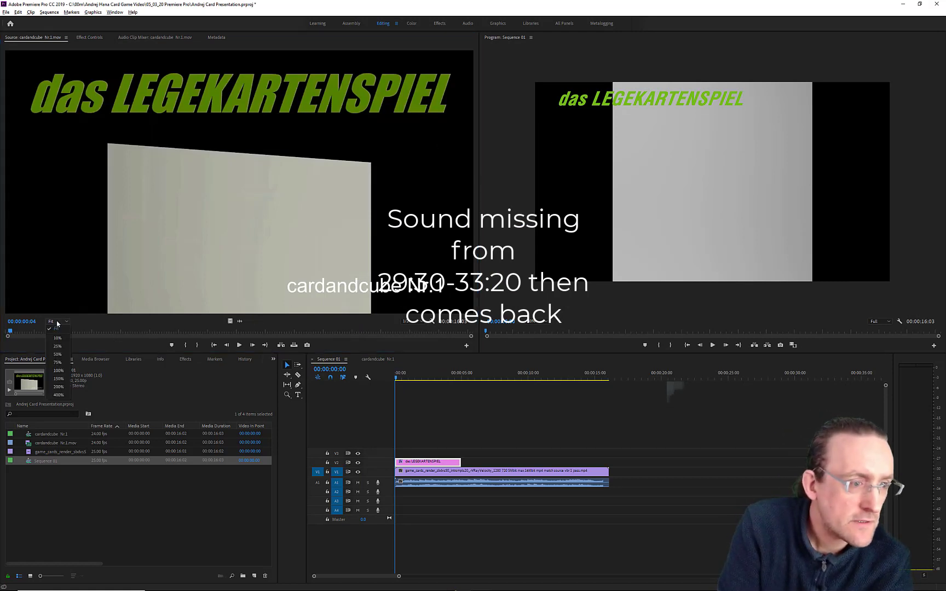
{"action": "left_click", "coordinate": [58, 354]}
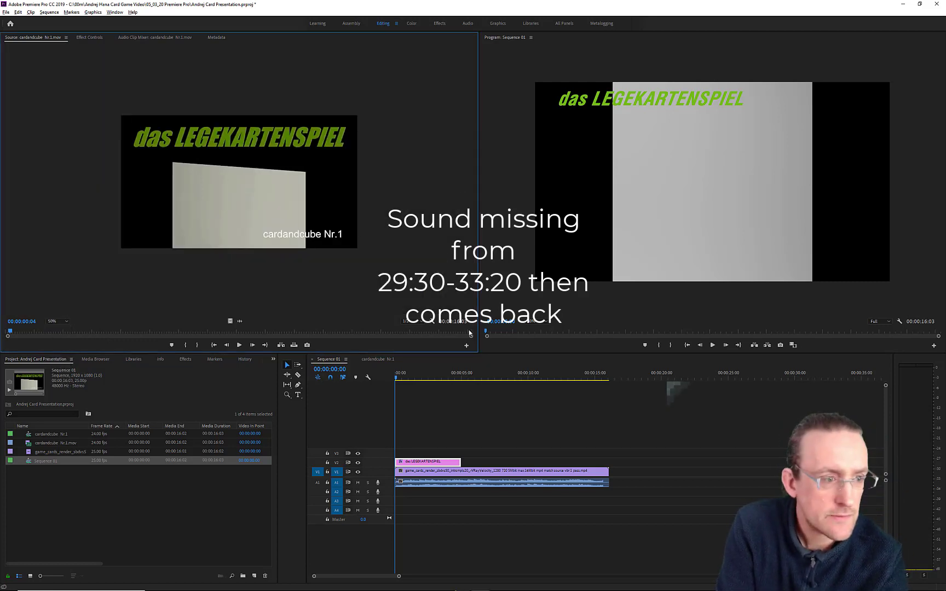
{"action": "left_click", "coordinate": [64, 321]}
{"action": "left_click", "coordinate": [65, 363]}
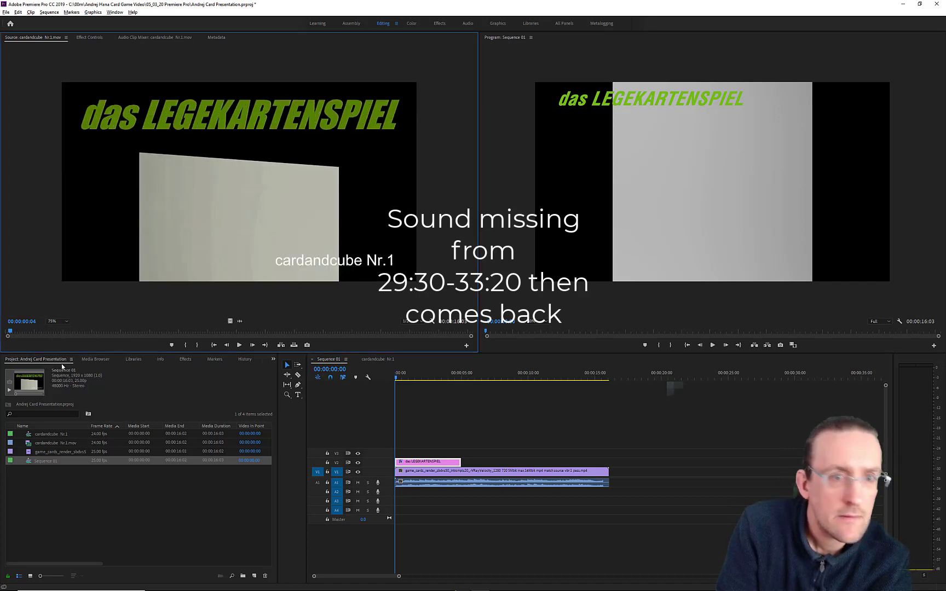
- Enlarge the das LEGEKARTENSPIEL title to a scale of about 184 and place it near the frame's upper edge, almost spanning its width
{"action": "left_click", "coordinate": [577, 103]}
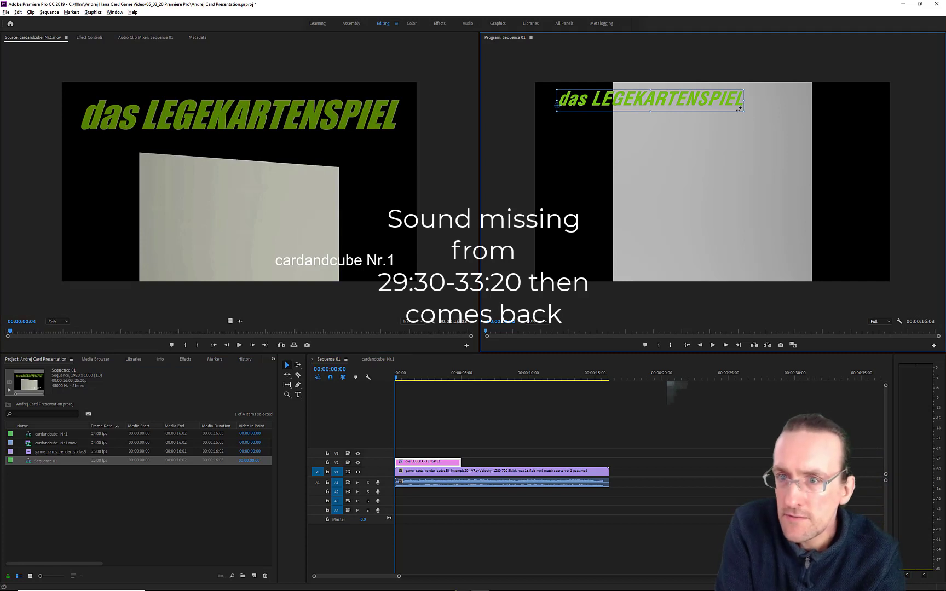
{"action": "left_click_drag", "start_coordinate": [742, 112], "coordinate": [778, 128]}
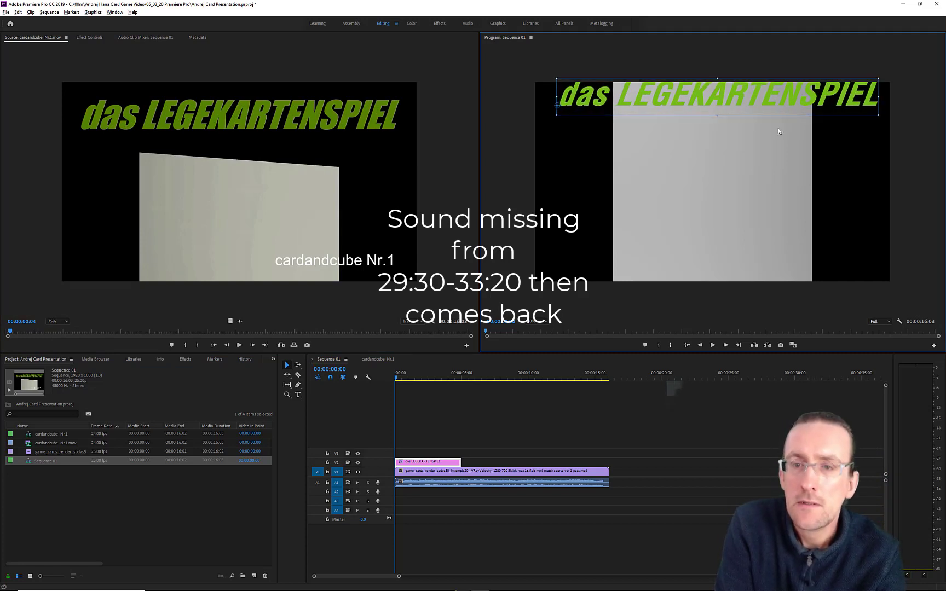
{"action": "left_click_drag", "start_coordinate": [675, 100], "coordinate": [671, 111]}
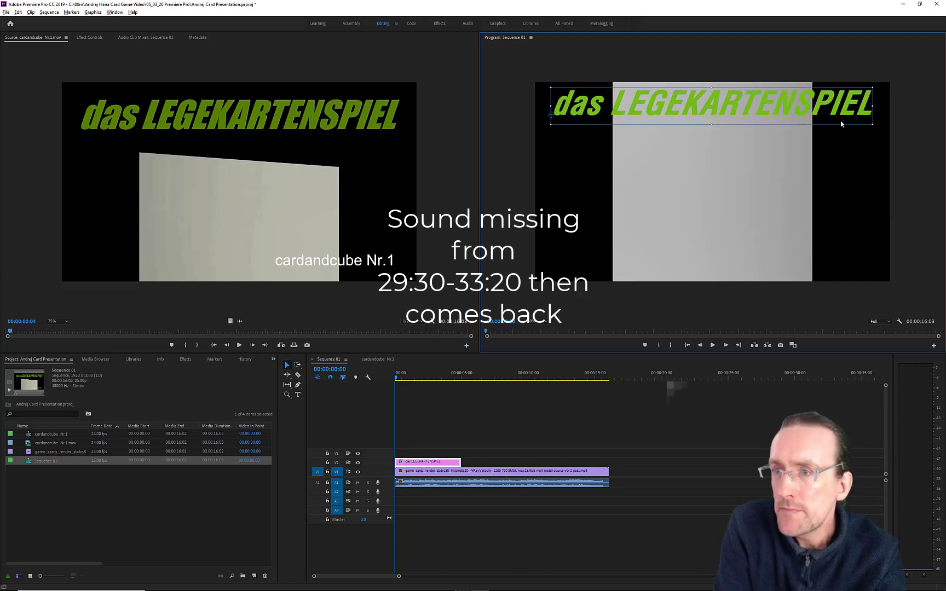
{"action": "left_click_drag", "start_coordinate": [876, 124], "coordinate": [843, 114]}
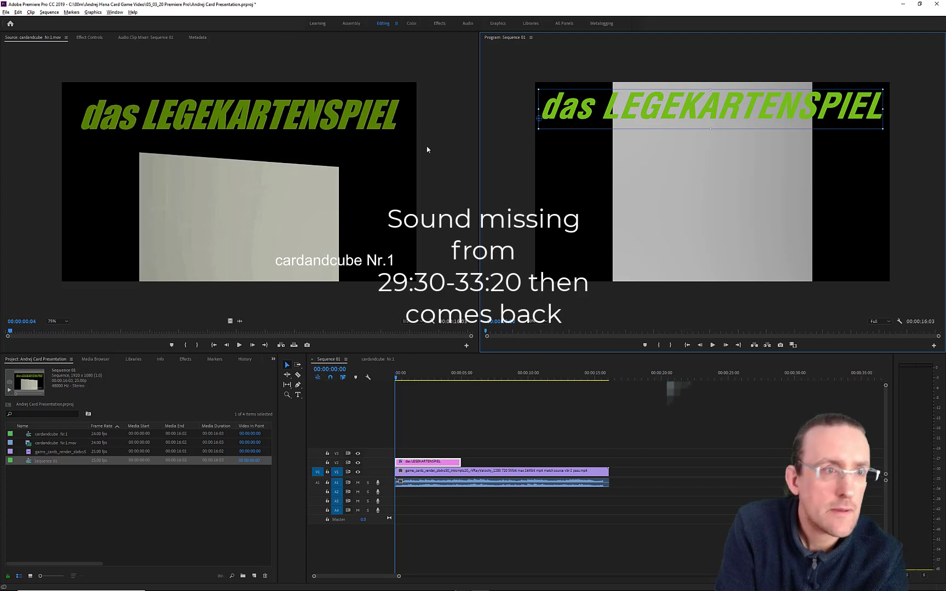
- Set the title's font style to Black Condensed Oblique with faux bold, and move the title slightly down in the frame
{"action": "left_click", "coordinate": [88, 41]}
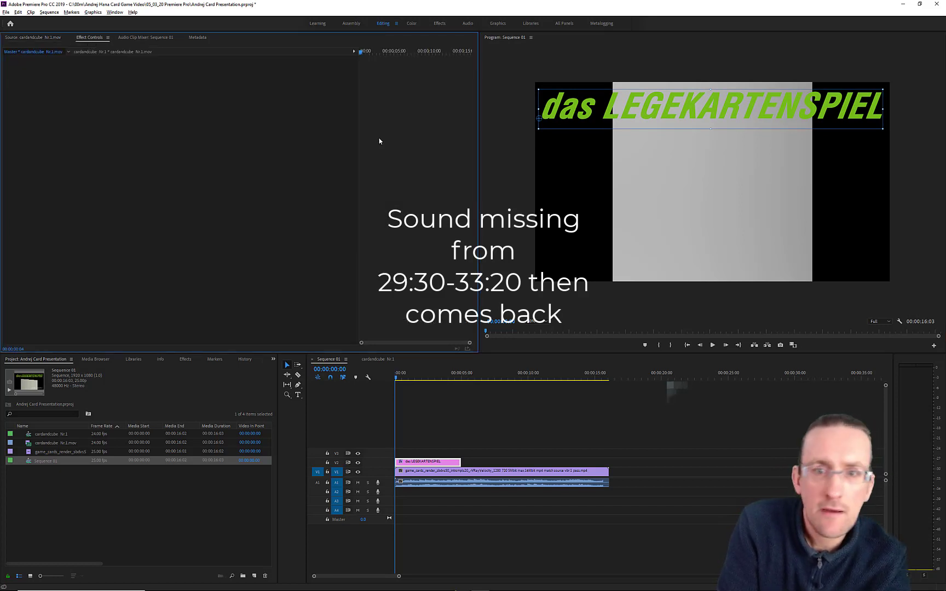
{"action": "key", "text": "shift+4"}
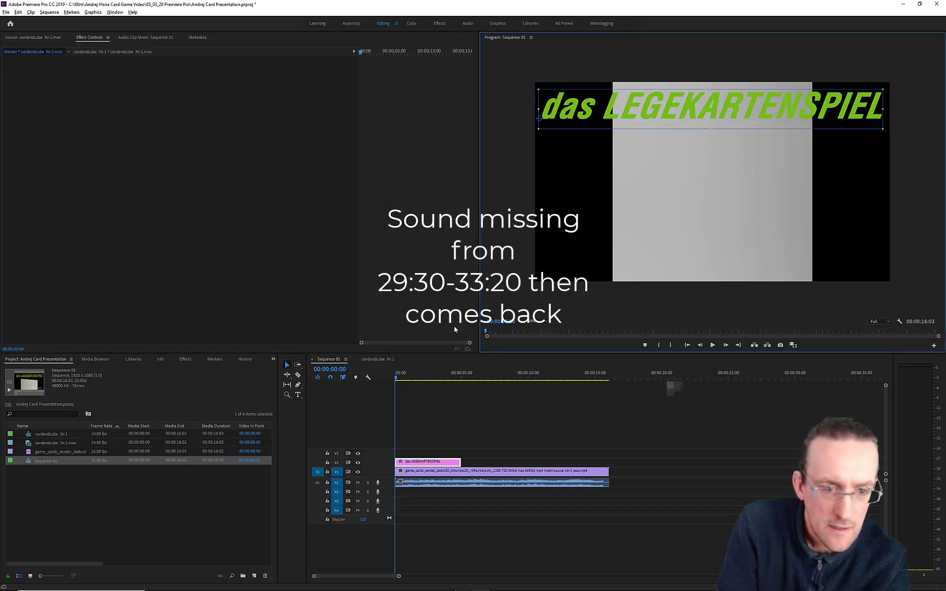
{"action": "left_click", "coordinate": [442, 472]}
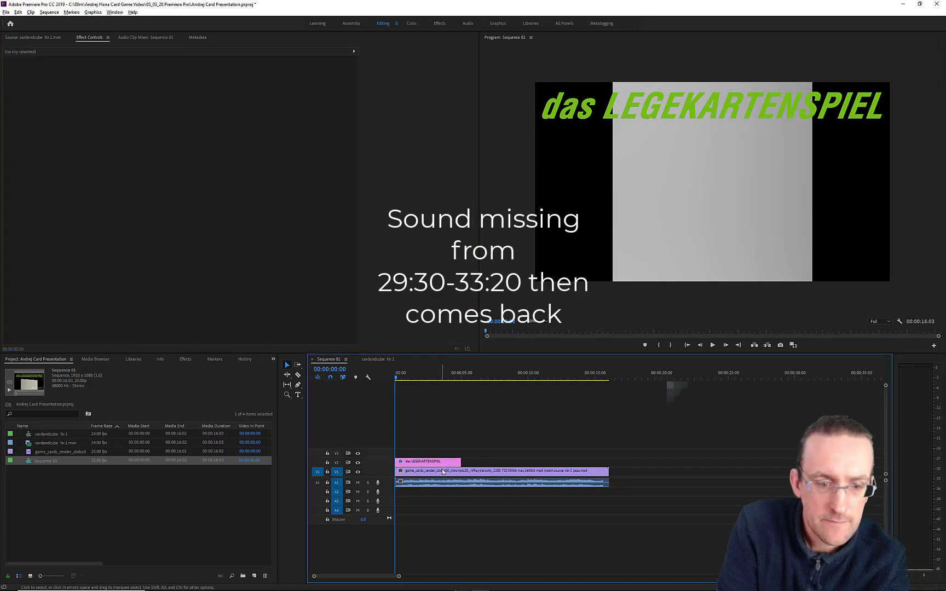
{"action": "left_click", "coordinate": [438, 464]}
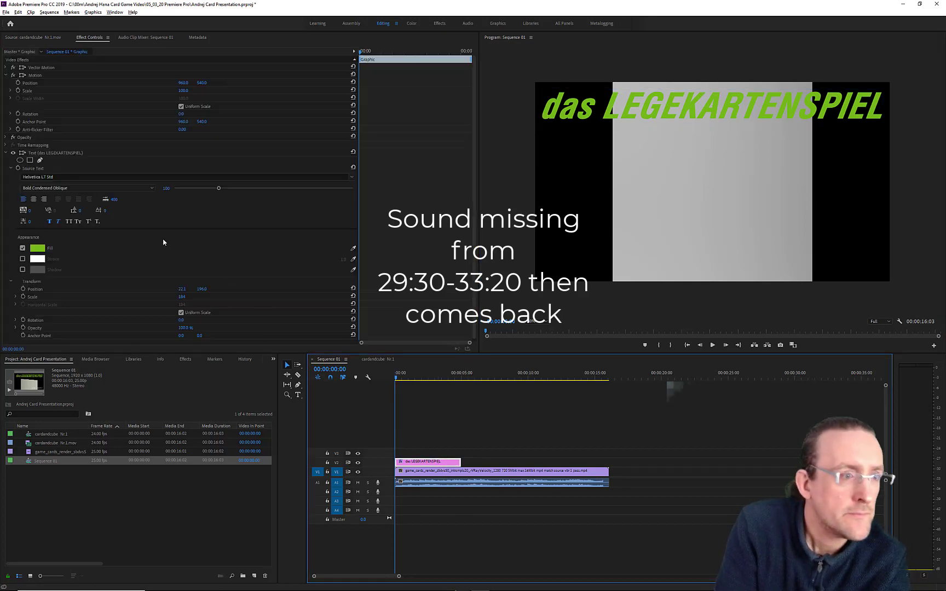
{"action": "left_click", "coordinate": [50, 222]}
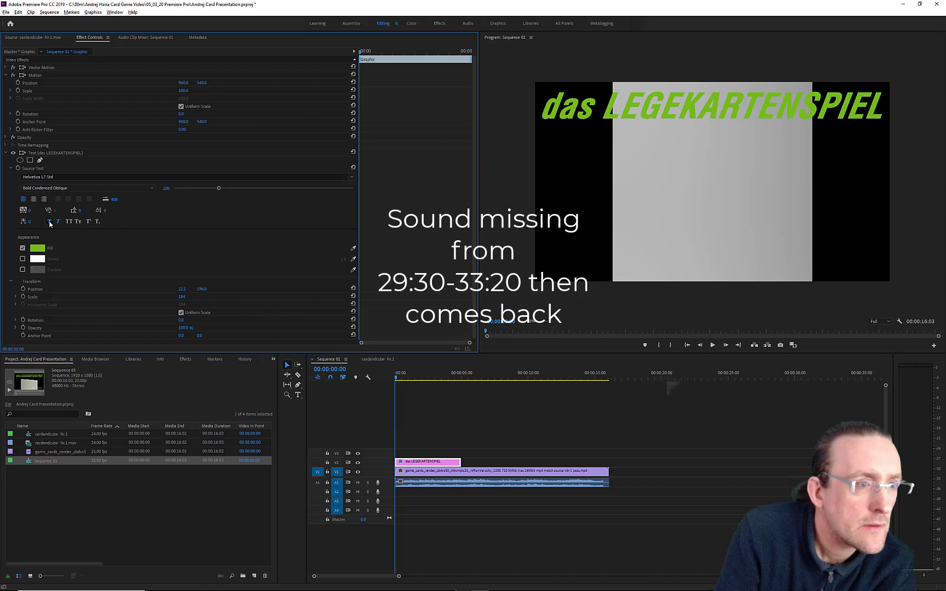
{"action": "left_click", "coordinate": [152, 189]}
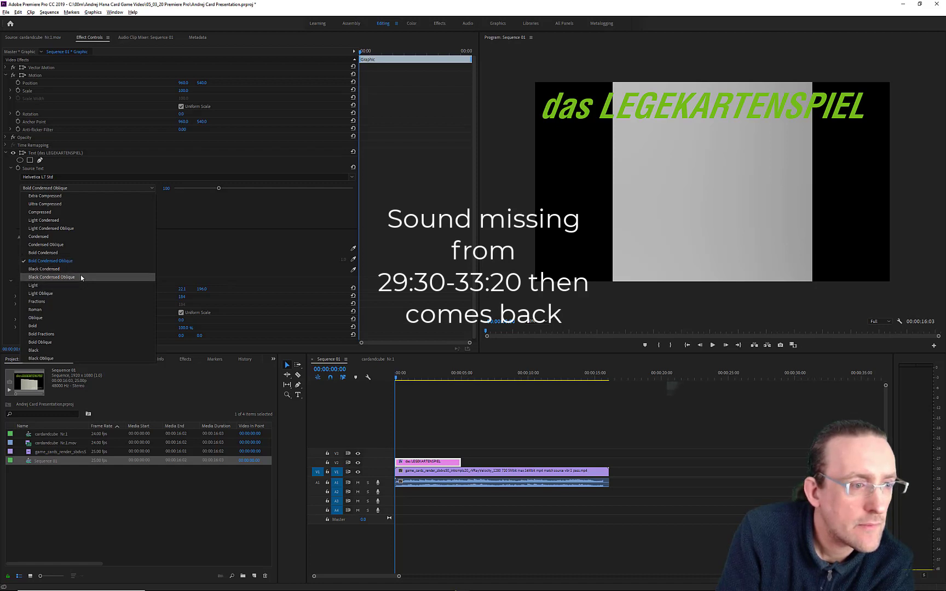
{"action": "key", "text": "Escape"}
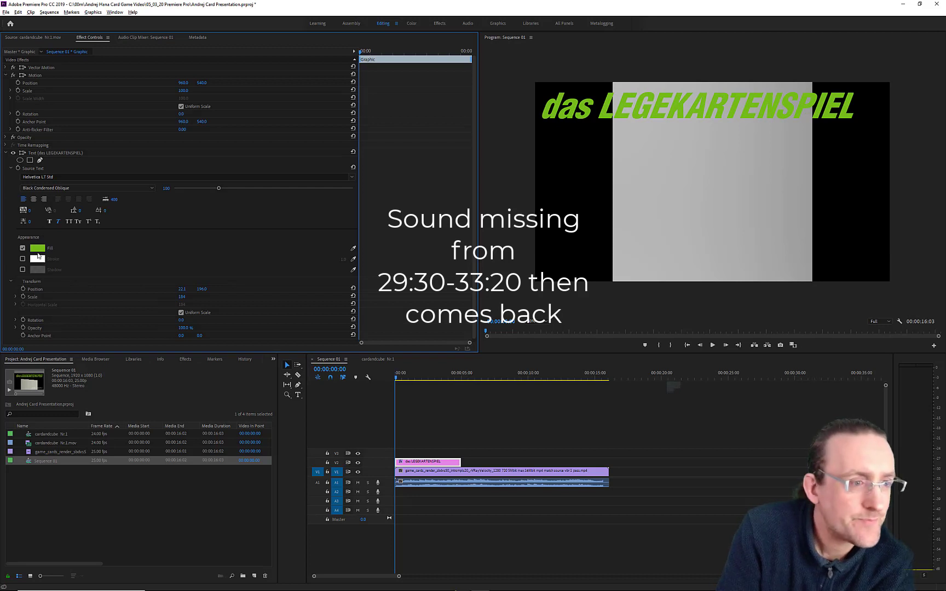
{"action": "left_click", "coordinate": [50, 221]}
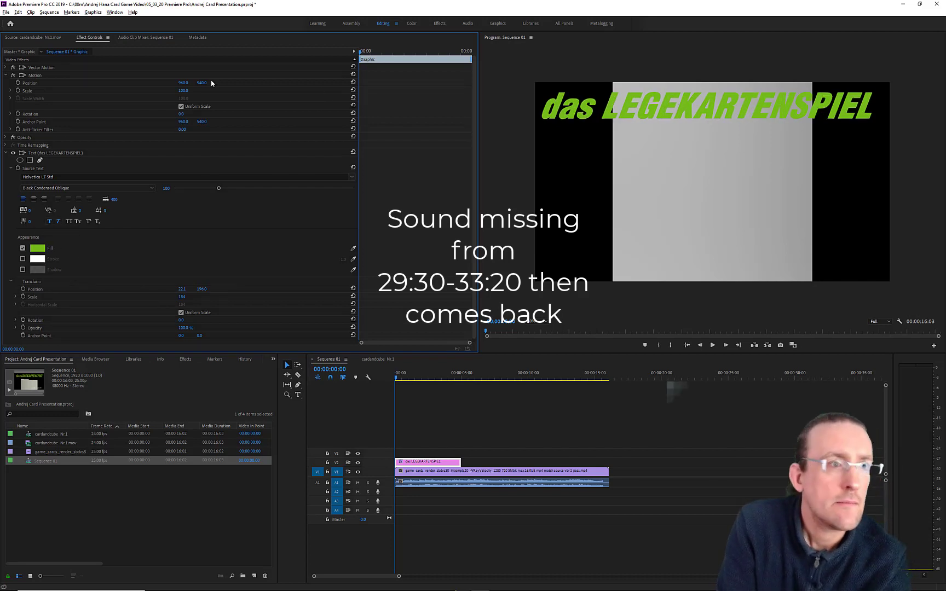
{"action": "left_click", "coordinate": [50, 38]}
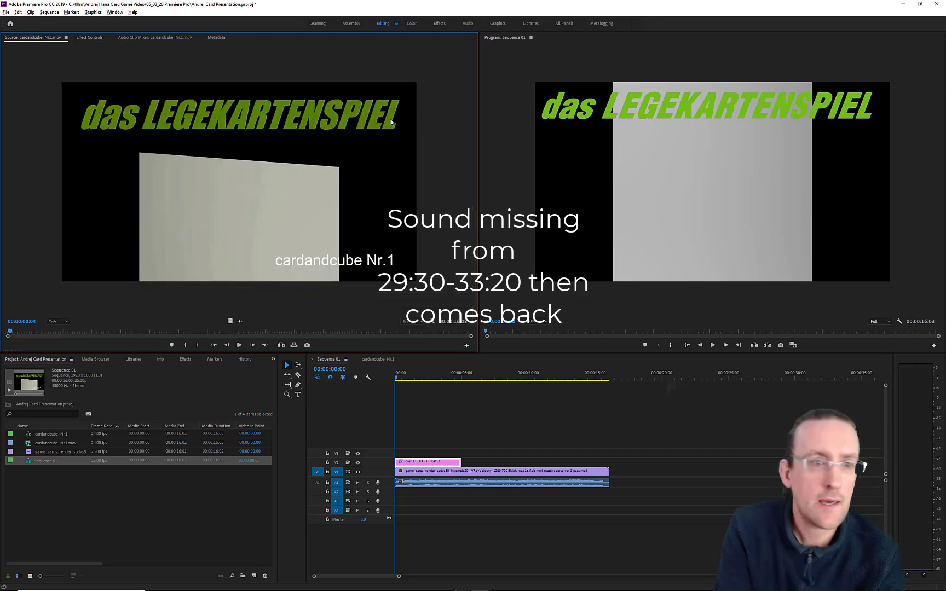
{"action": "left_click", "coordinate": [625, 116]}
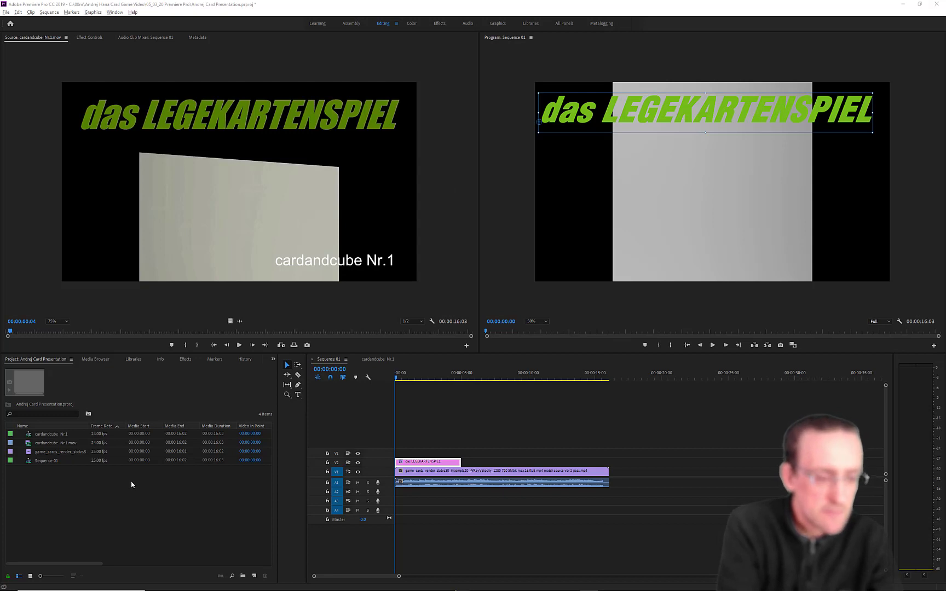
- Create a black 1920 x 1080 color matte at 25 fps and name it Black Color Matte
{"action": "right_click", "coordinate": [116, 483]}
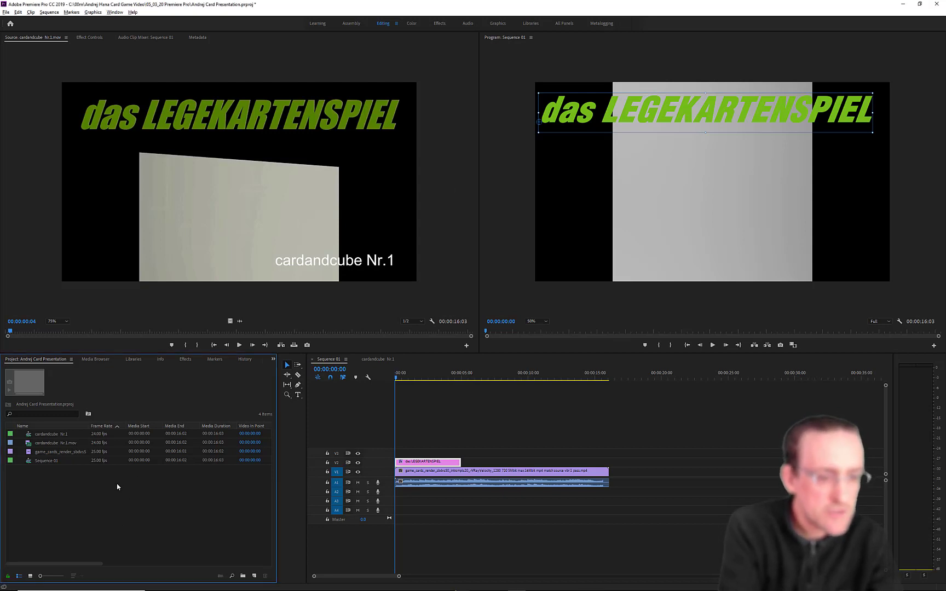
{"action": "mouse_move", "coordinate": [163, 517]}
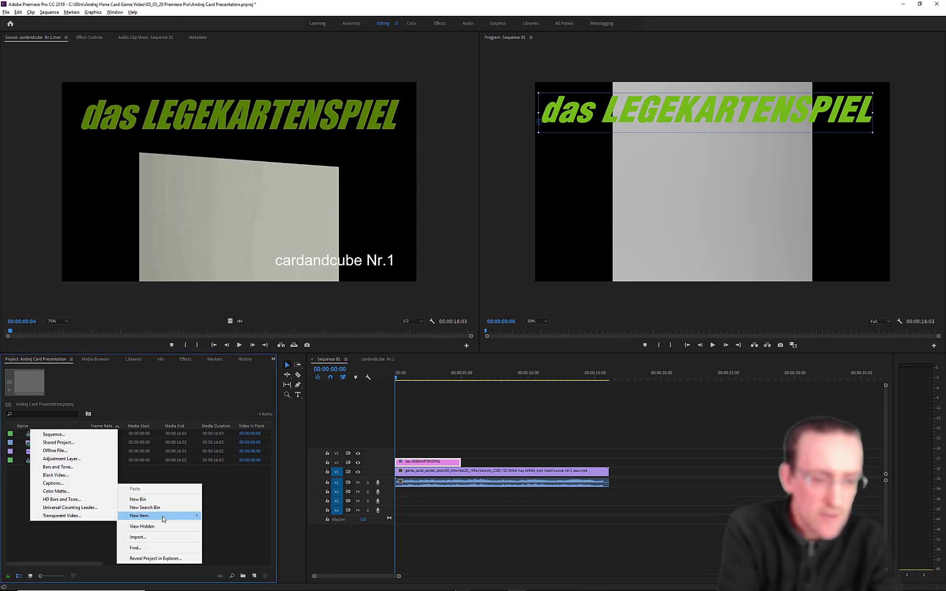
{"action": "left_click", "coordinate": [94, 491]}
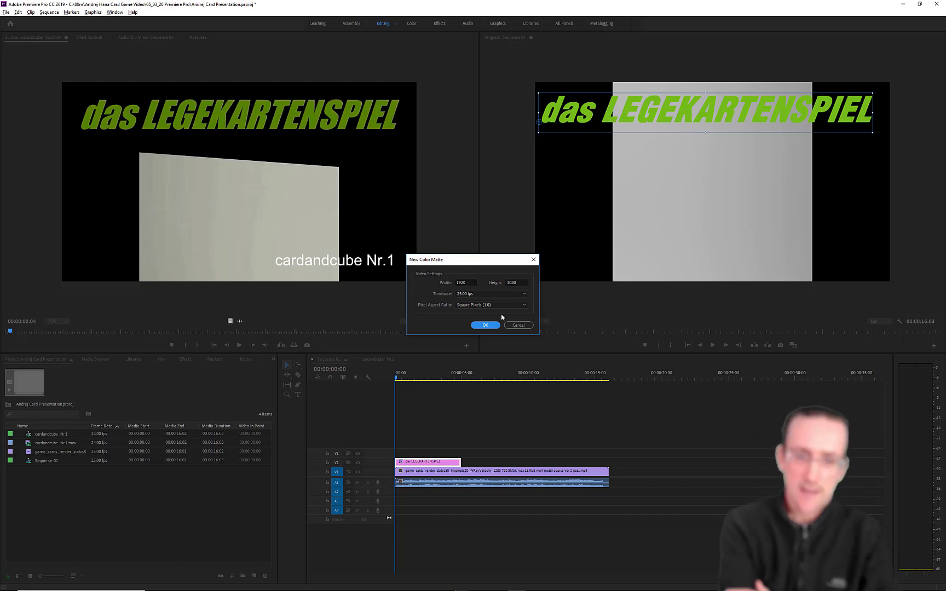
{"action": "left_click", "coordinate": [482, 326]}
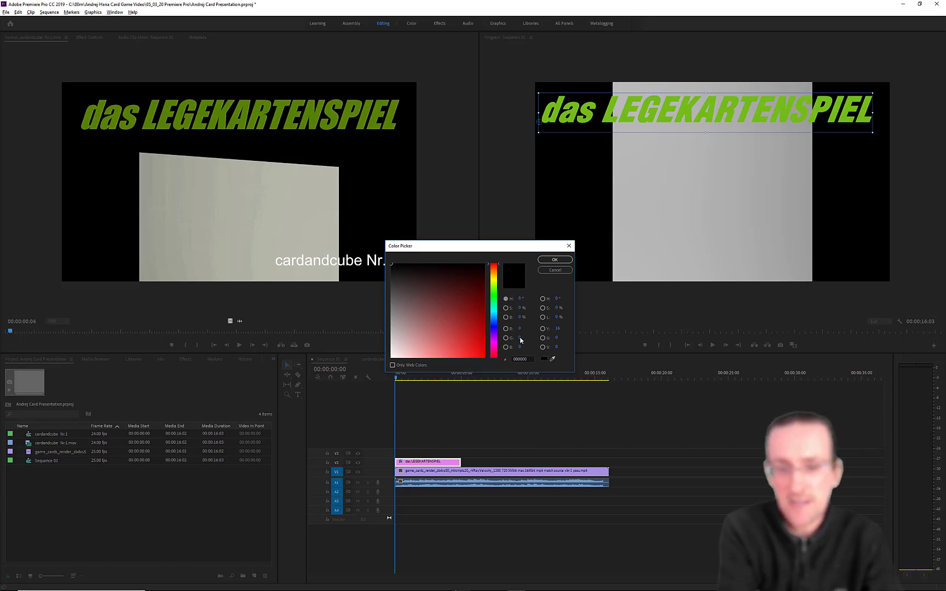
{"action": "left_click", "coordinate": [560, 260]}
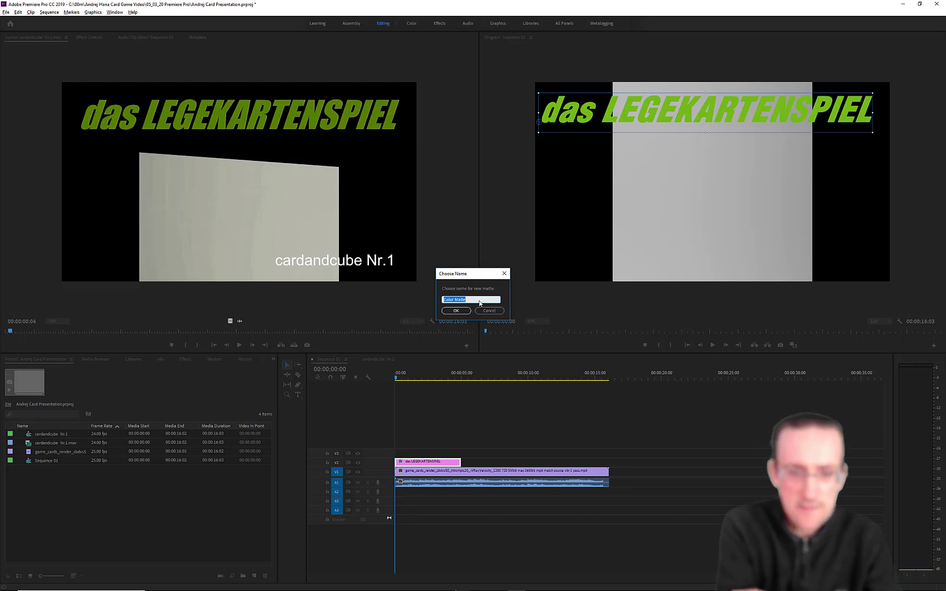
{"action": "left_click", "coordinate": [480, 299]}
{"action": "left_click", "coordinate": [444, 300]}
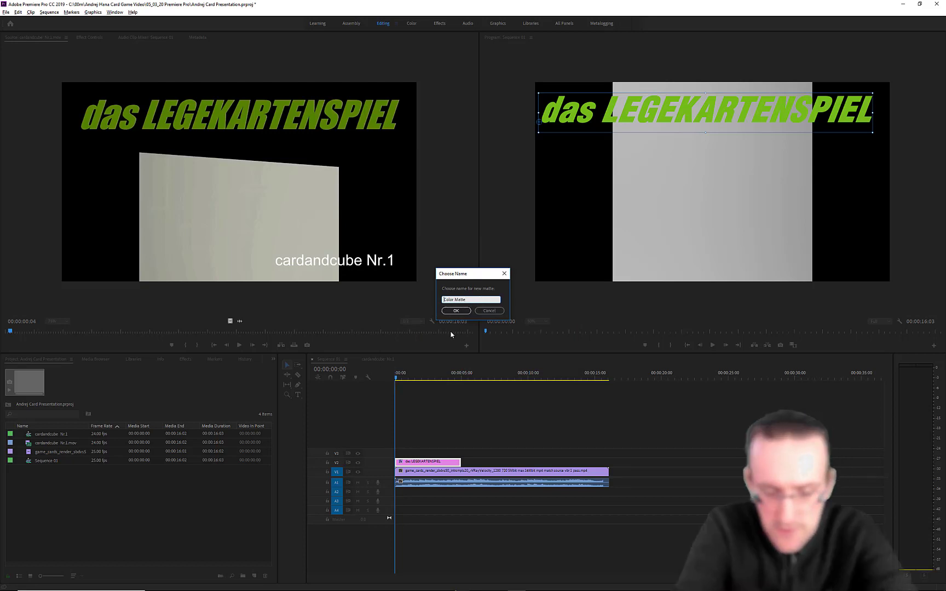
{"action": "type", "text": "NB"}
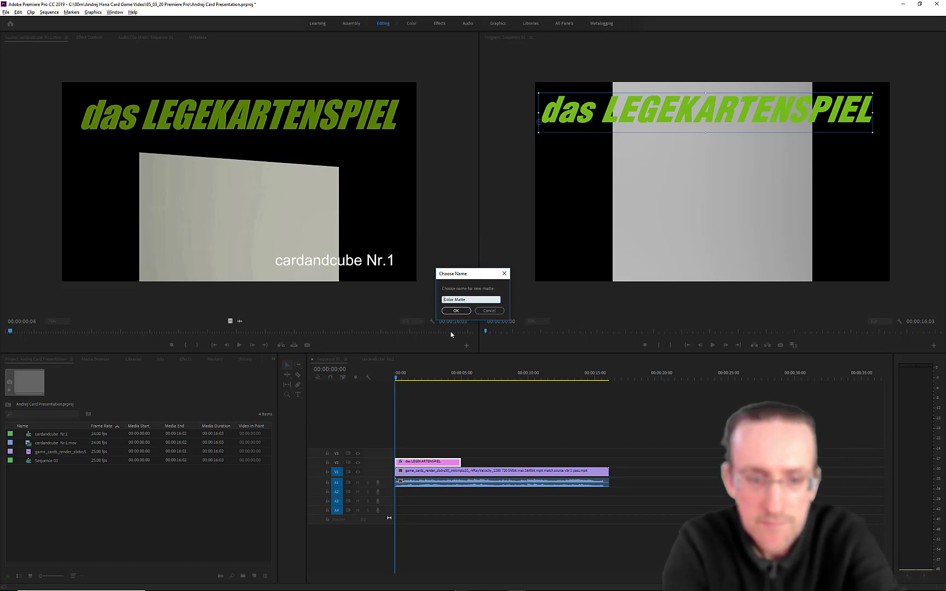
{"action": "type", "text": "ack"}
{"action": "key", "text": "Return"}
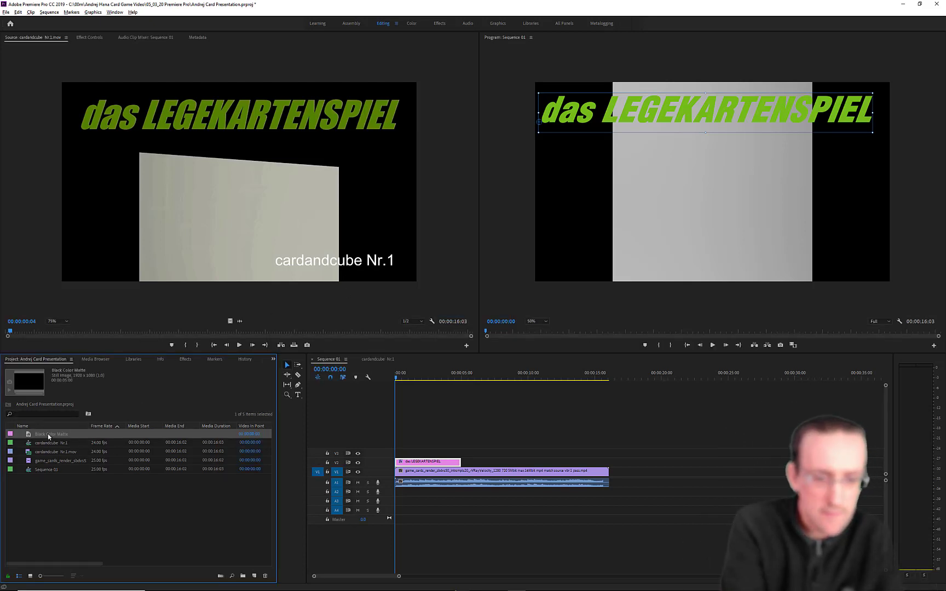
- Place Black Color Matte at the start of track V2 with the title above it on V3 and the card video below
{"action": "left_click_drag", "start_coordinate": [47, 433], "coordinate": [421, 453]}
{"action": "left_click", "coordinate": [420, 463]}
{"action": "left_click_drag", "start_coordinate": [494, 468], "coordinate": [424, 469]}
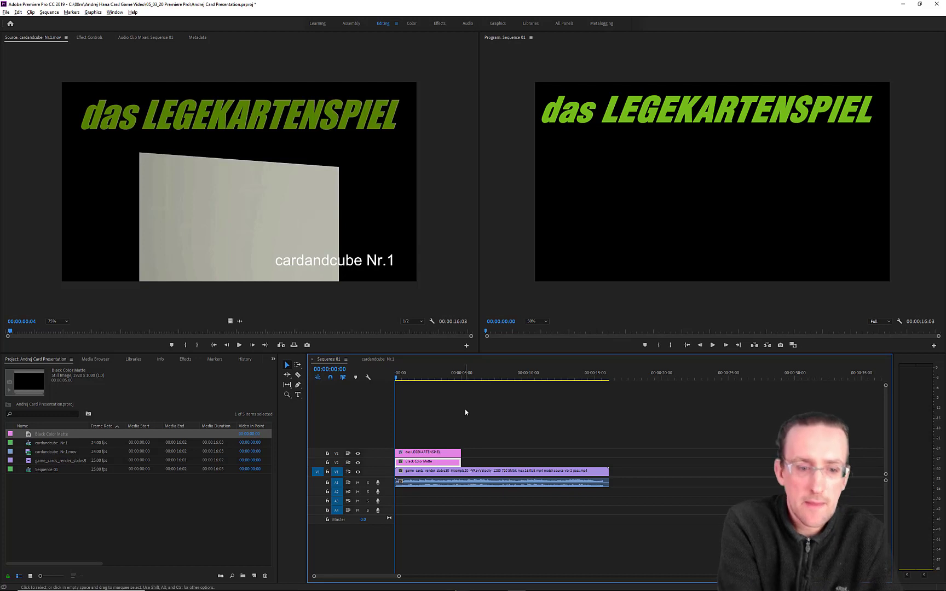
- Toggle the visibility of tracks V3 and V2 to examine how the title and matte cover the card video
{"action": "left_click", "coordinate": [358, 454]}
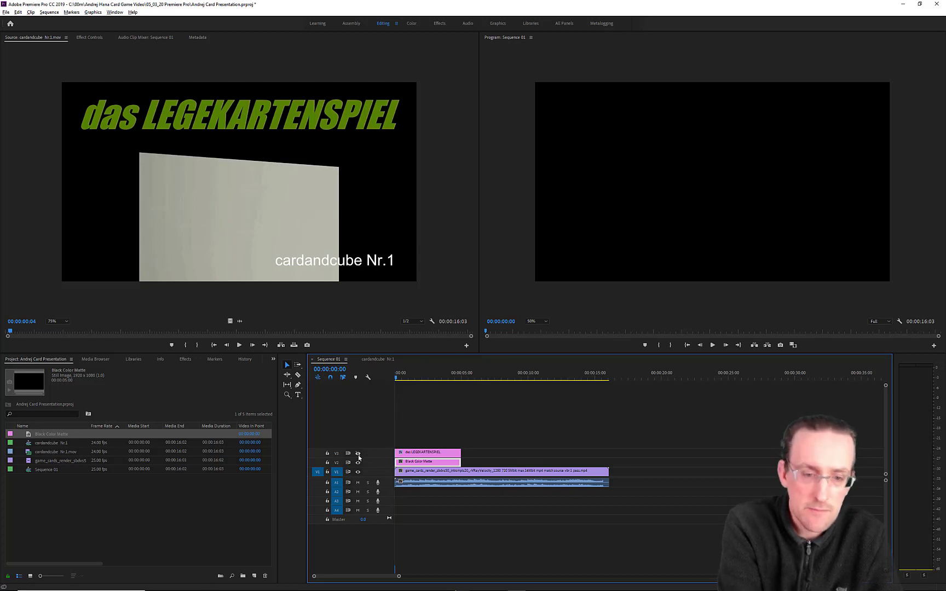
{"action": "left_click", "coordinate": [358, 463]}
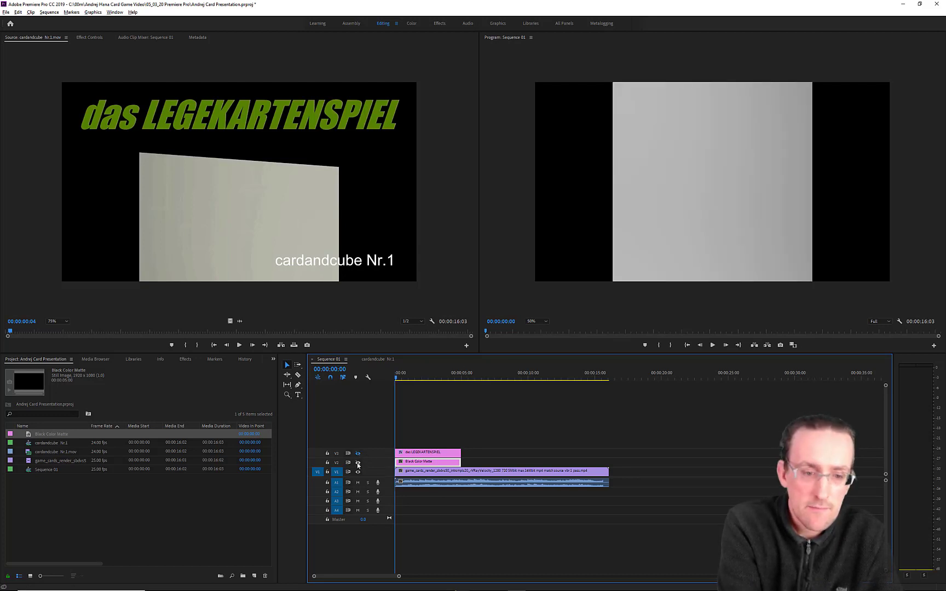
{"action": "left_click", "coordinate": [358, 463]}
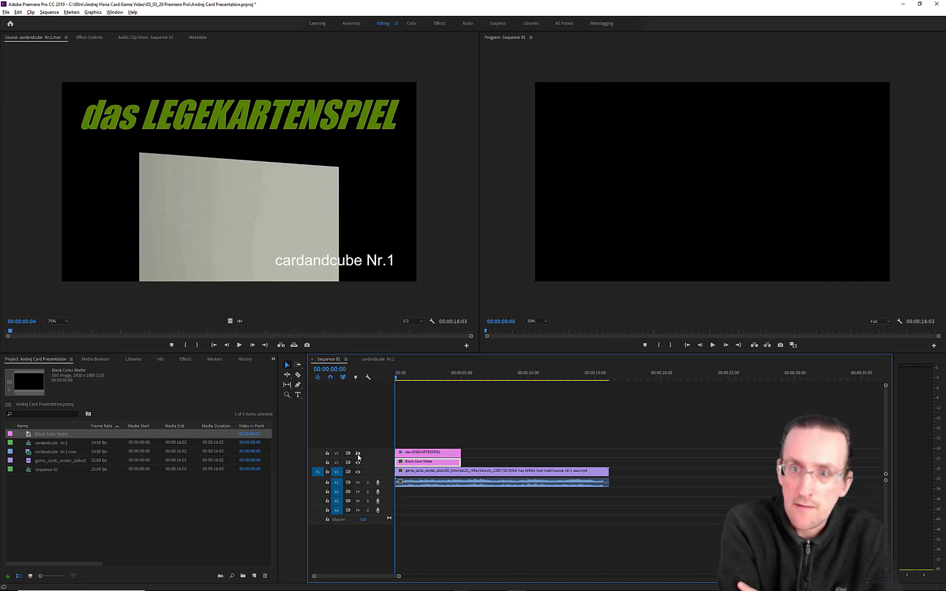
{"action": "left_click", "coordinate": [358, 454]}
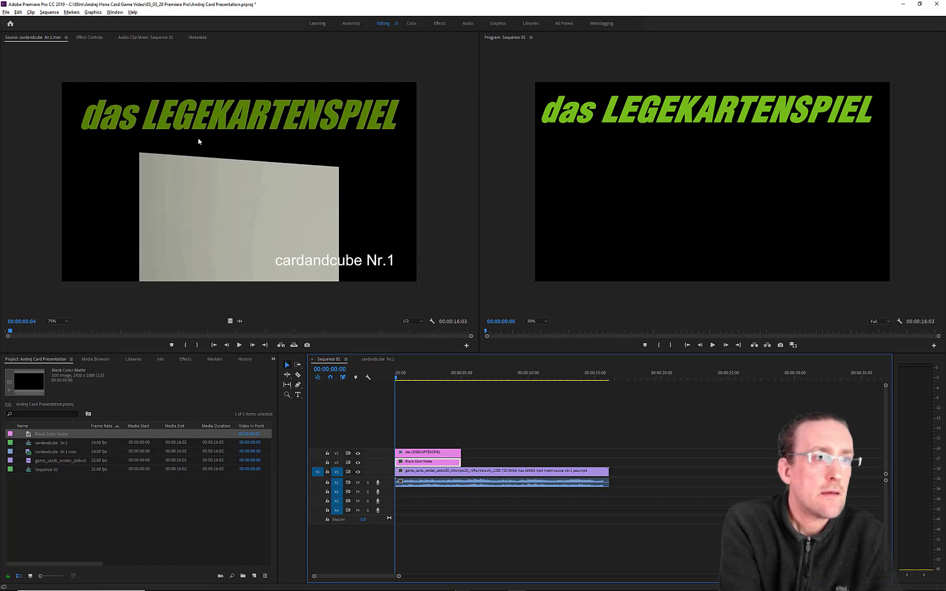
- Set Black Color Matte's vertical position to about -52 so it covers only the upper part of the card video
{"action": "left_click", "coordinate": [88, 37]}
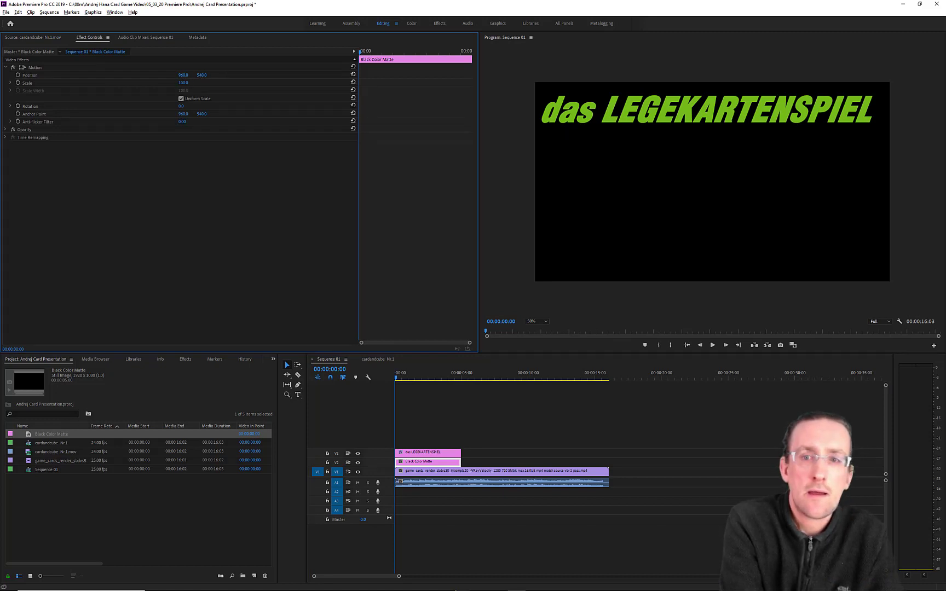
{"action": "left_click_drag", "start_coordinate": [202, 75], "coordinate": [37, 75]}
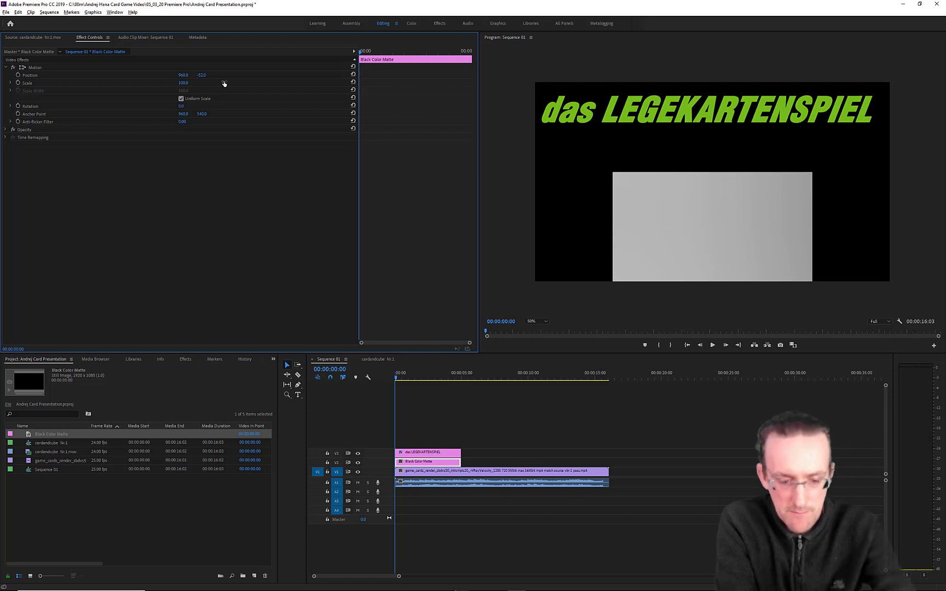
- Bring up the original cardandcube Nr.1.mov video for comparison and rotate Black Color Matte to 5° to match its slanted top edge
{"action": "key", "text": "super"}
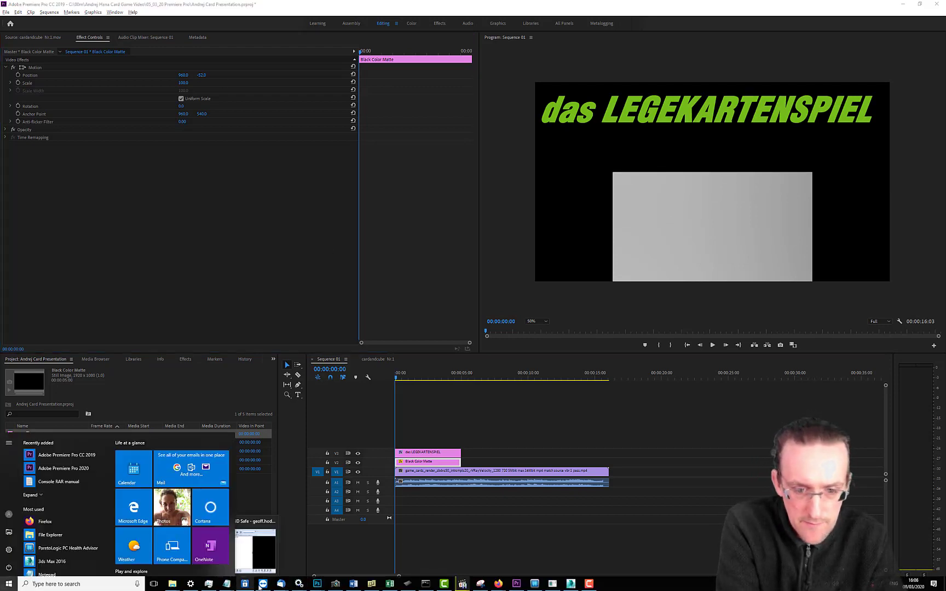
{"action": "mouse_move", "coordinate": [462, 585]}
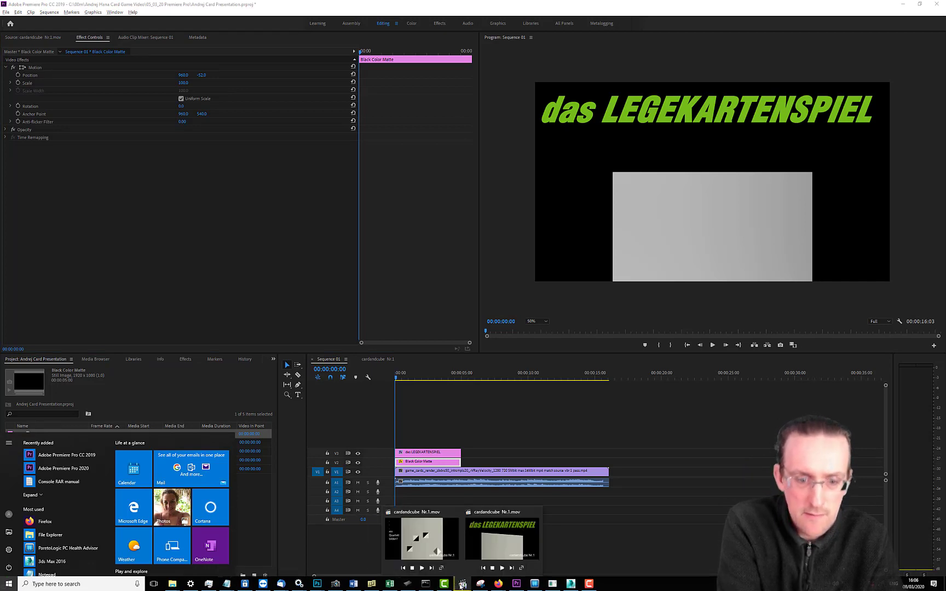
{"action": "left_click", "coordinate": [485, 551]}
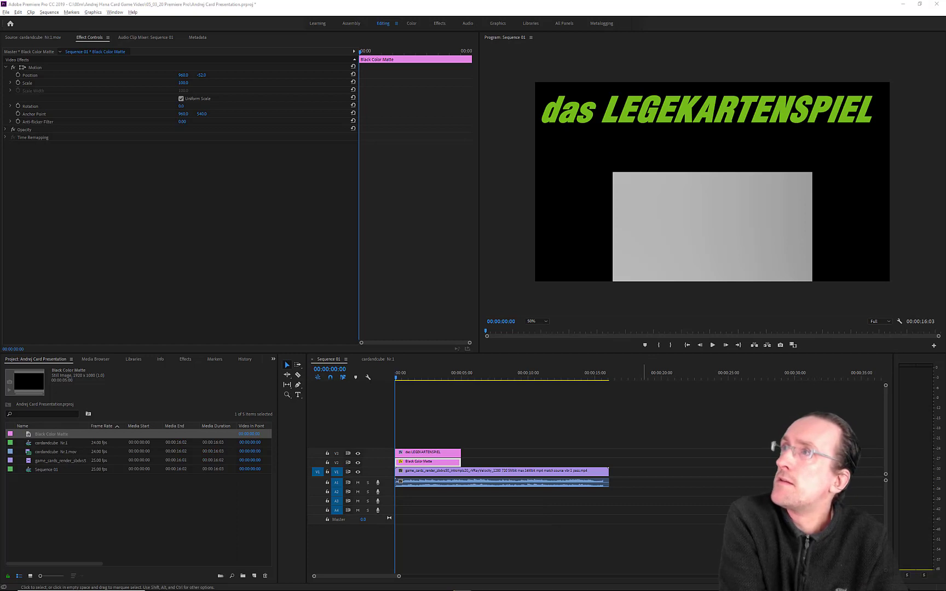
{"action": "left_click_drag", "start_coordinate": [945, 6], "coordinate": [335, 197]}
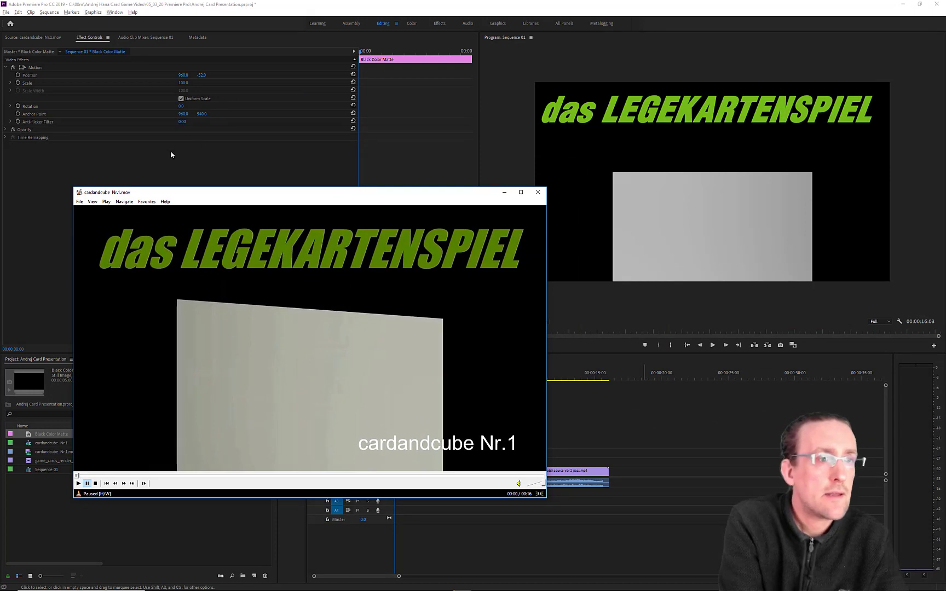
{"action": "mouse_move", "coordinate": [181, 107]}
{"action": "left_mouse_down"}
{"action": "mouse_move", "coordinate": [221, 108]}
{"action": "mouse_move", "coordinate": [187, 108]}
{"action": "left_mouse_up"}
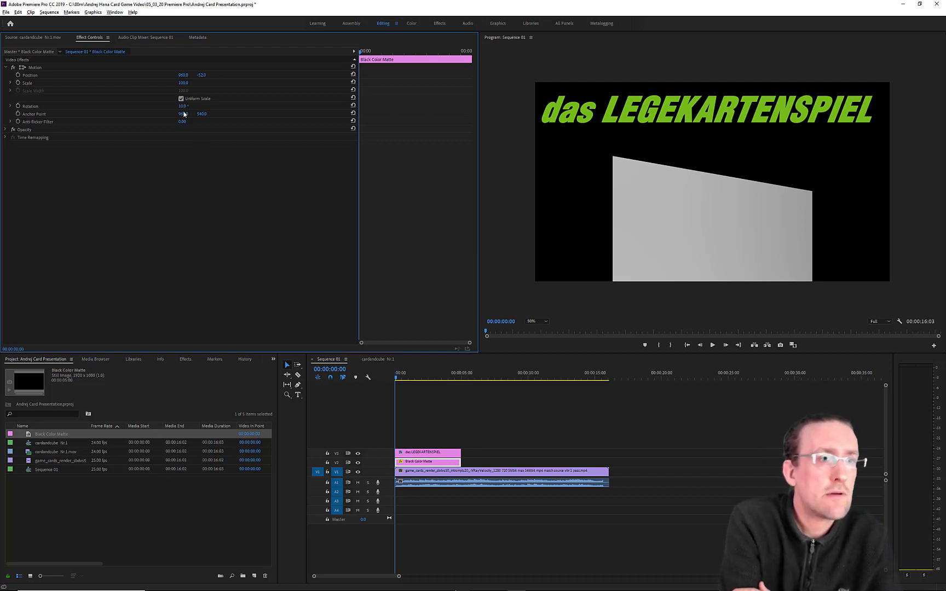
{"action": "left_click_drag", "start_coordinate": [182, 107], "coordinate": [178, 107]}
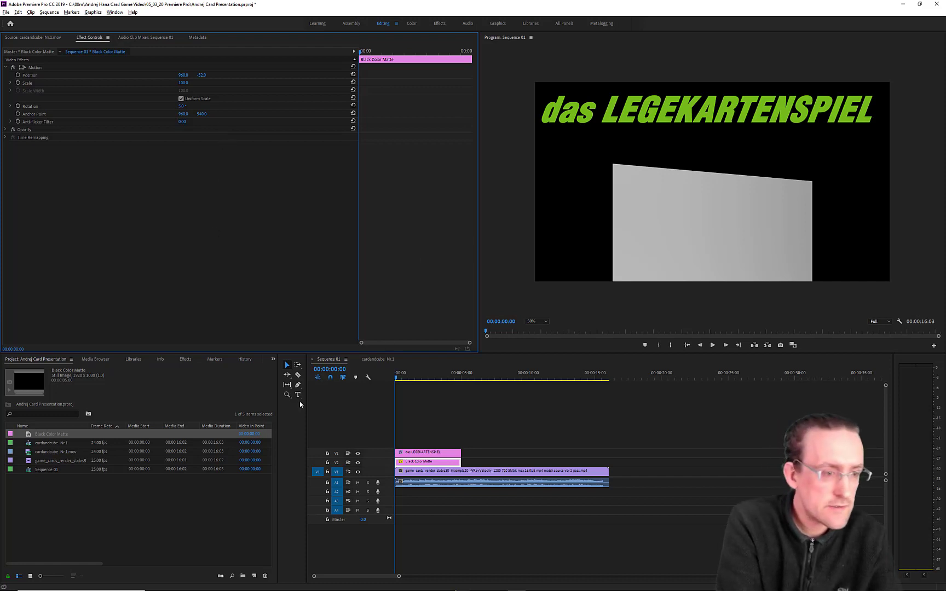
{"action": "left_click", "coordinate": [75, 474]}
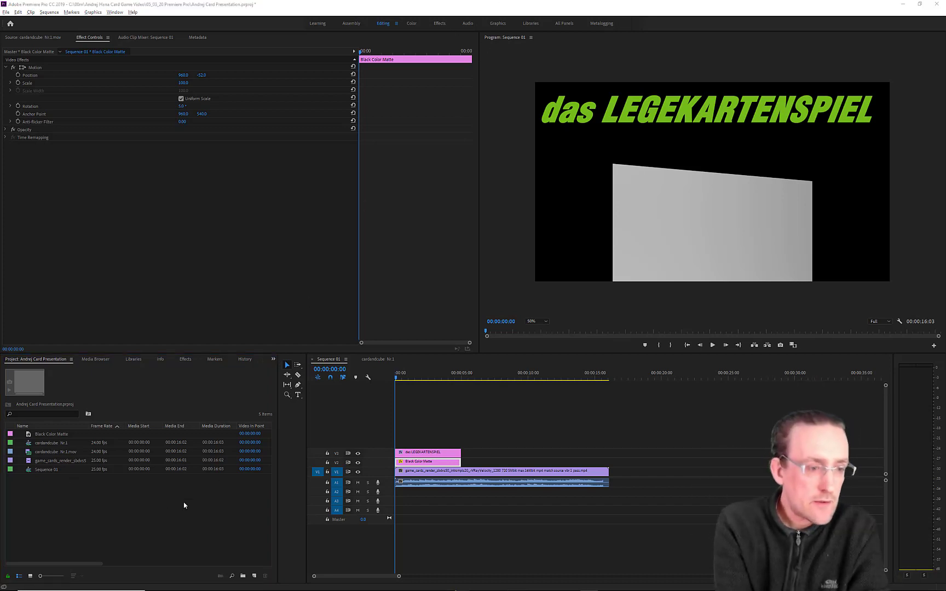
{"action": "right_click", "coordinate": [101, 499]}
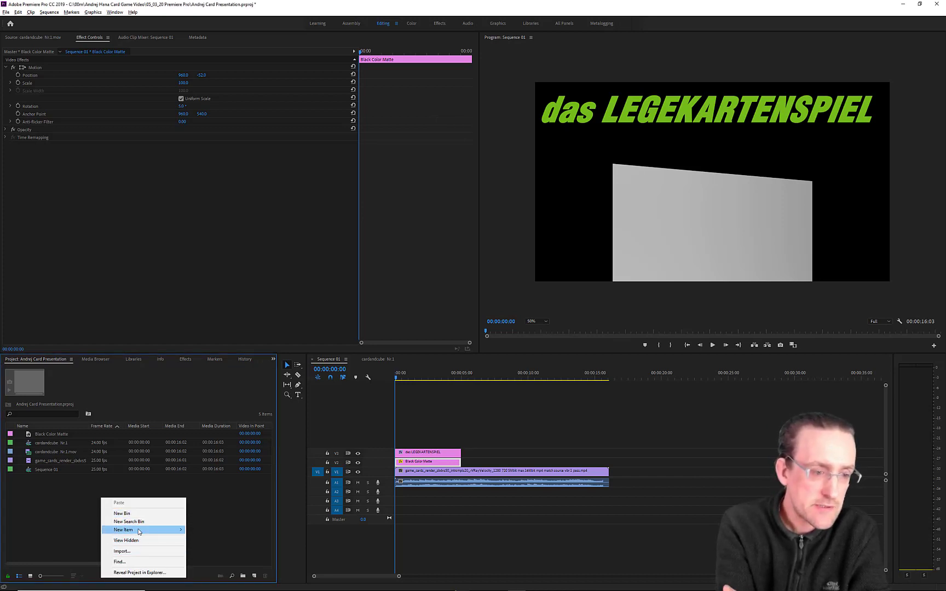
{"action": "mouse_move", "coordinate": [139, 531]}
{"action": "left_click", "coordinate": [51, 503]}
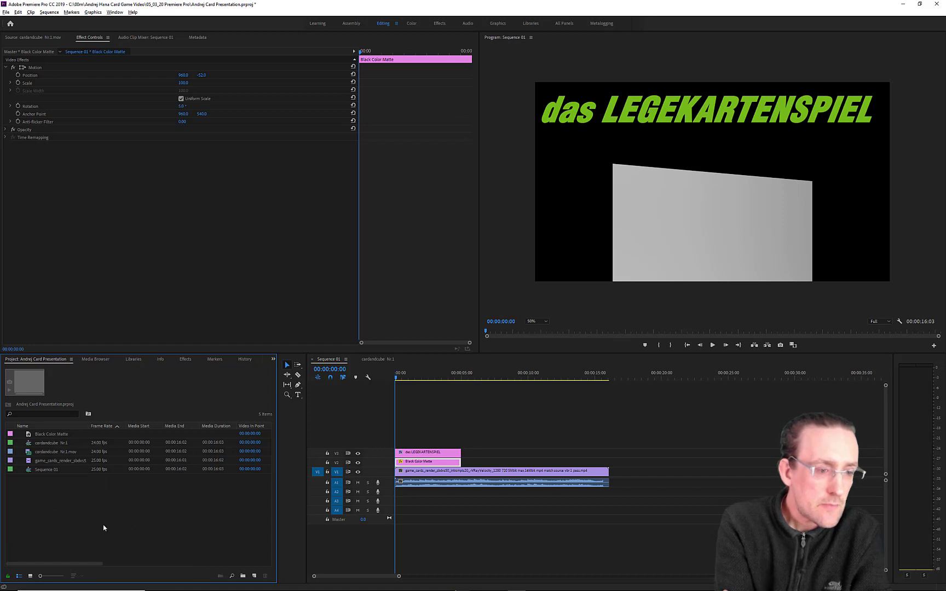
{"action": "left_click", "coordinate": [524, 355]}
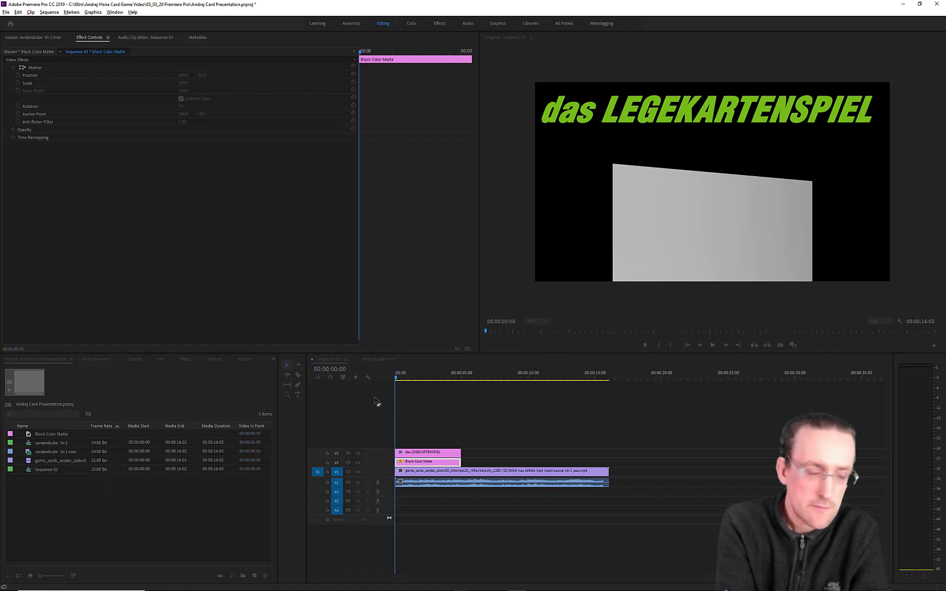
- Create a bright pink-purple 1920 x 1080 color matte at 25 fps and name it Pink Color Matte
{"action": "right_click", "coordinate": [146, 510]}
{"action": "mouse_move", "coordinate": [185, 543]}
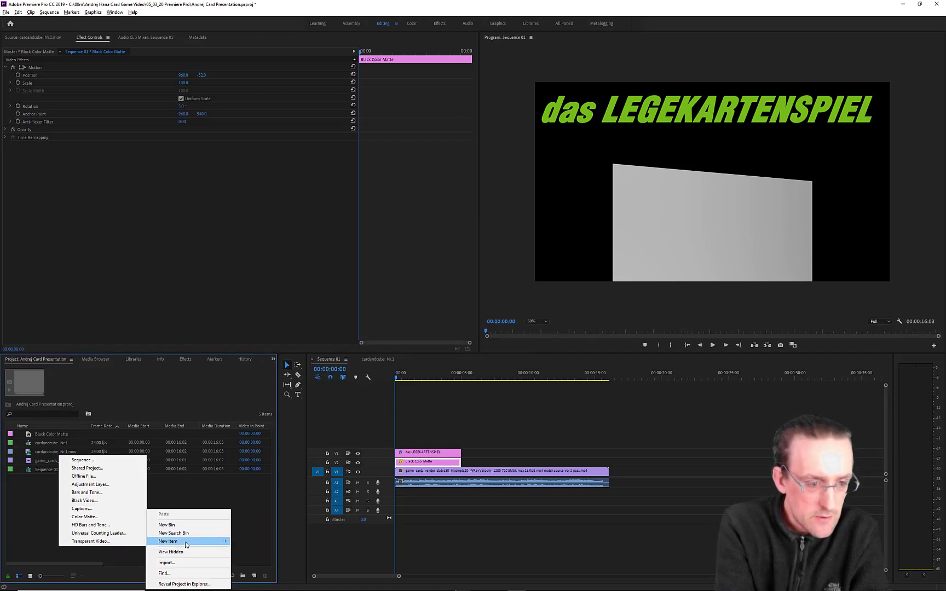
{"action": "left_click", "coordinate": [111, 516]}
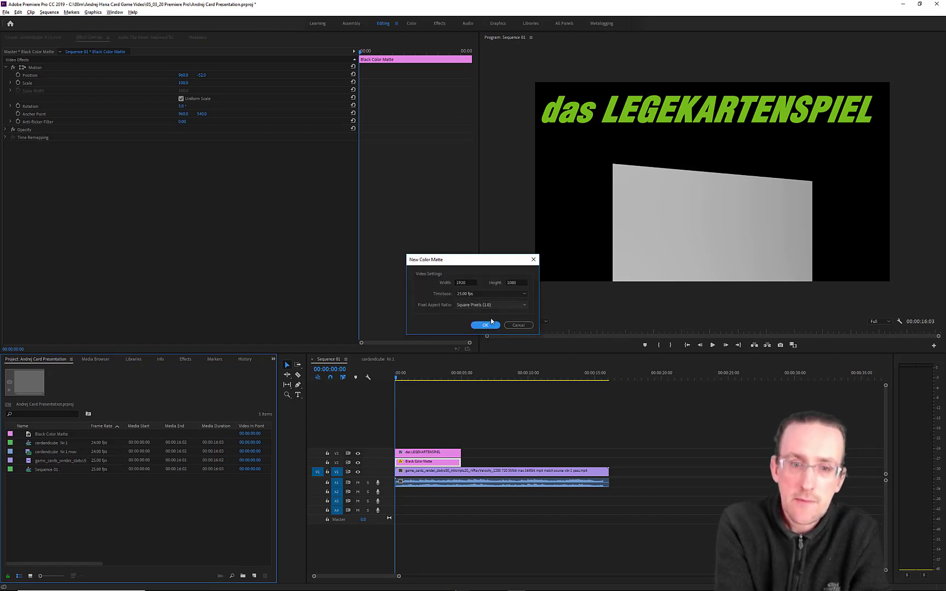
{"action": "left_click", "coordinate": [491, 323]}
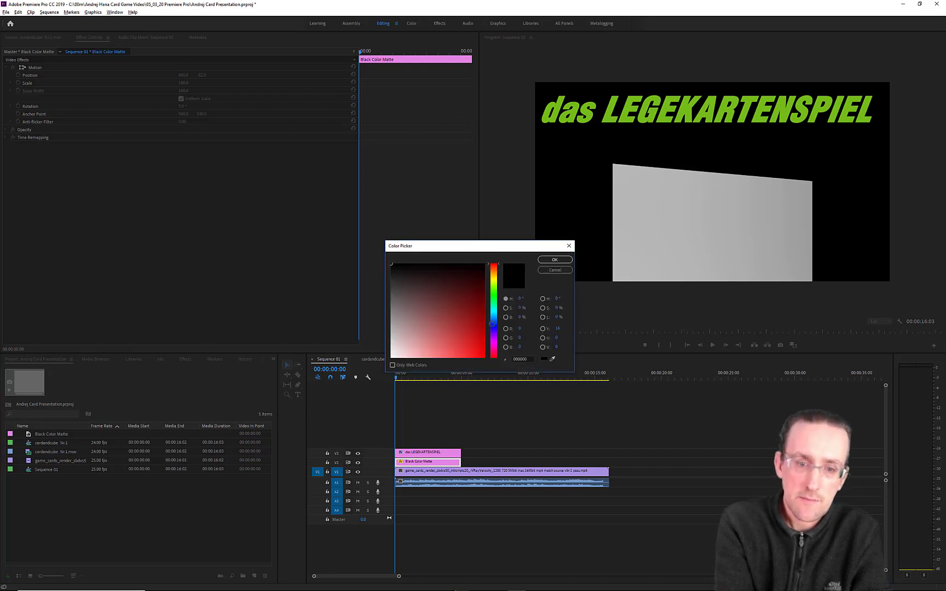
{"action": "left_click", "coordinate": [495, 340]}
{"action": "left_click", "coordinate": [470, 330]}
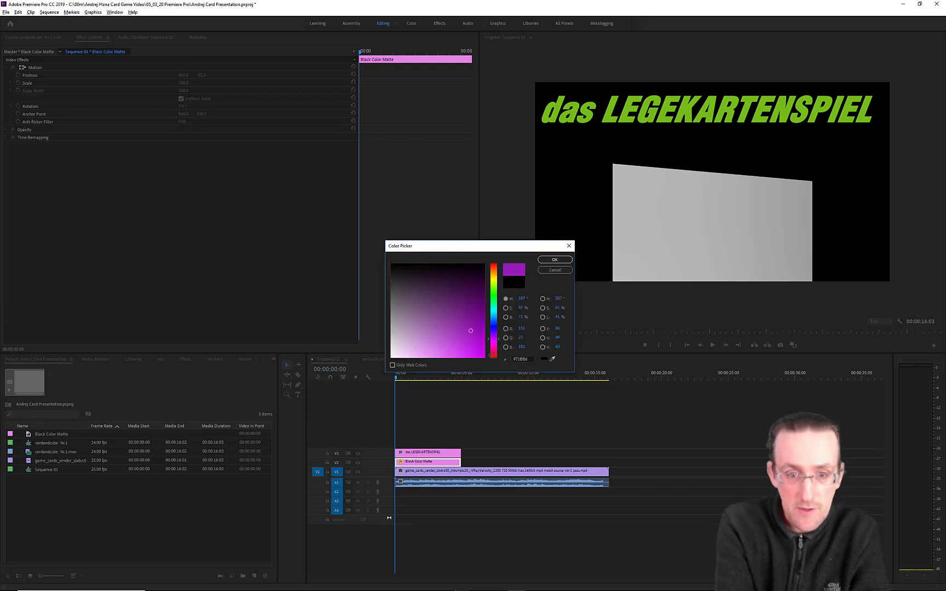
{"action": "left_click", "coordinate": [553, 259]}
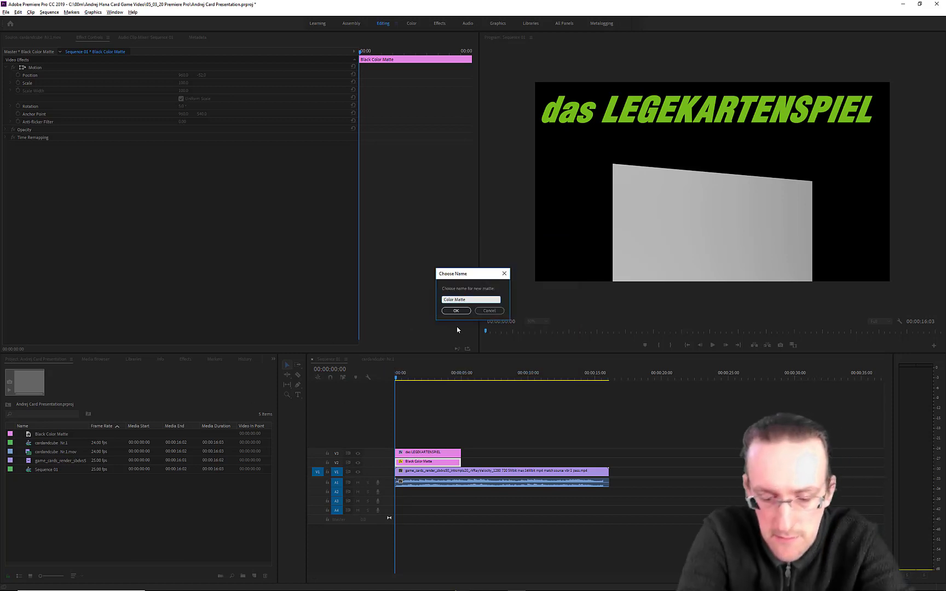
{"action": "type", "text": "Pink"}
{"action": "key", "text": "Return"}
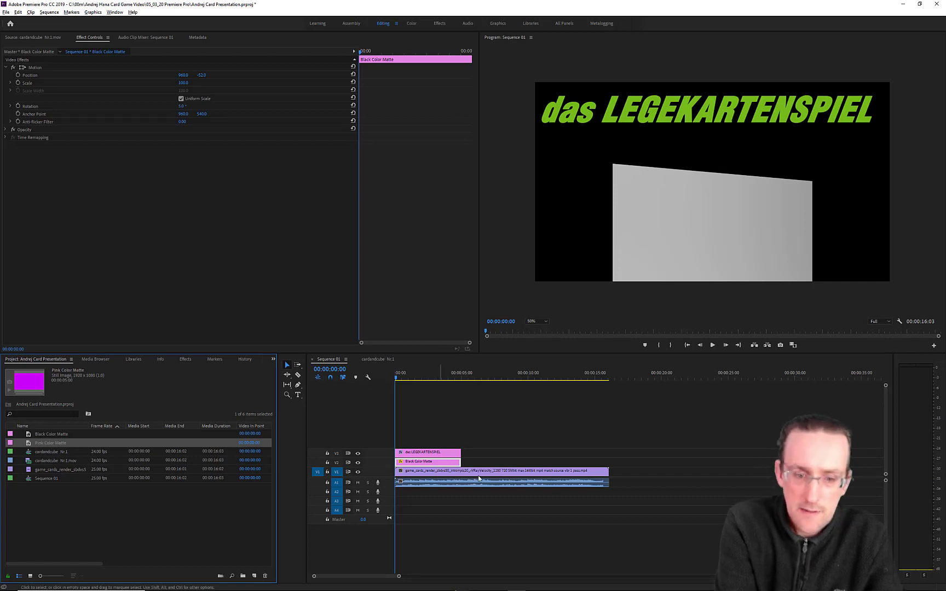
- Hide Black Color Matte's track and place Pink Color Matte at the start of a new video track between it and the card video
{"action": "left_click", "coordinate": [358, 463]}
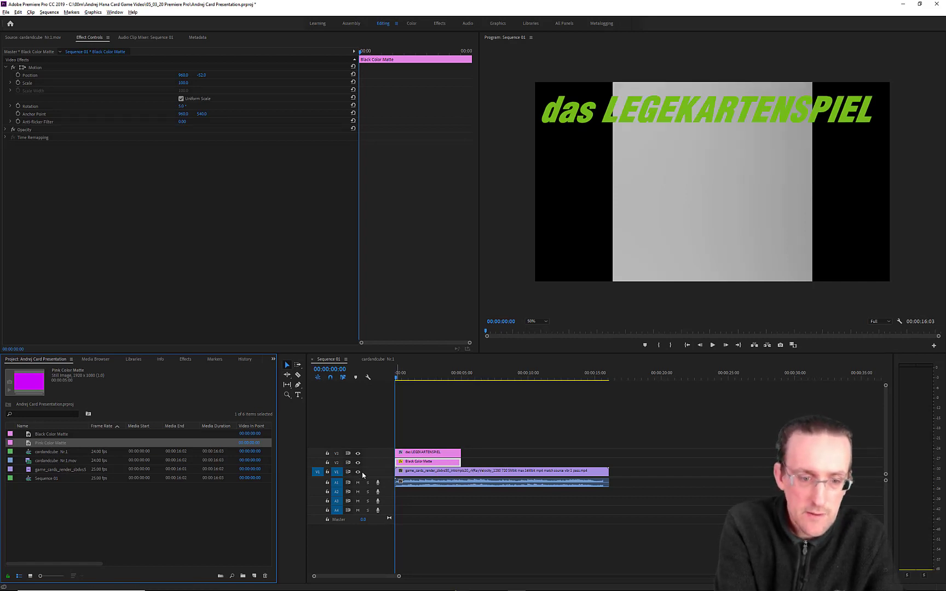
{"action": "right_click", "coordinate": [376, 475]}
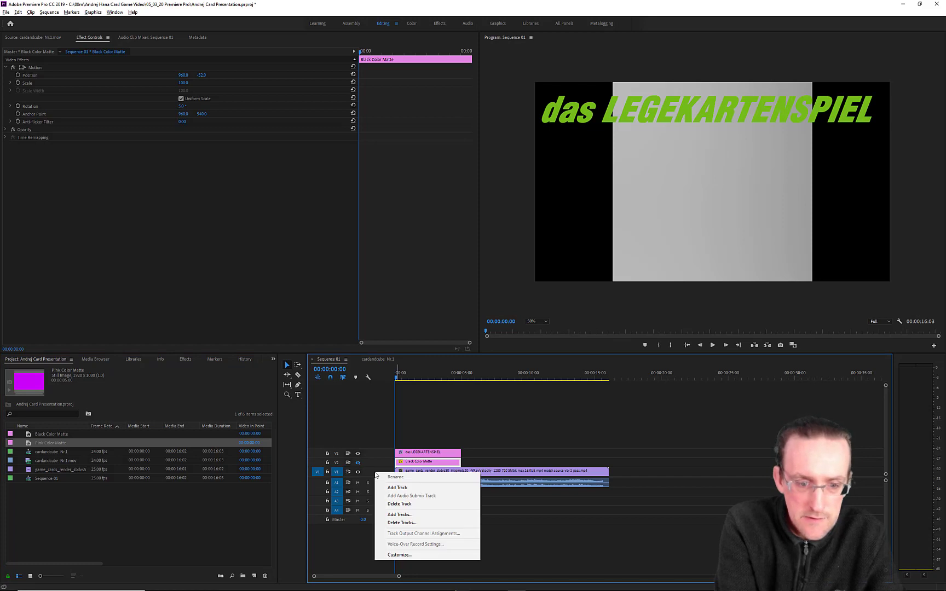
{"action": "left_click", "coordinate": [392, 489]}
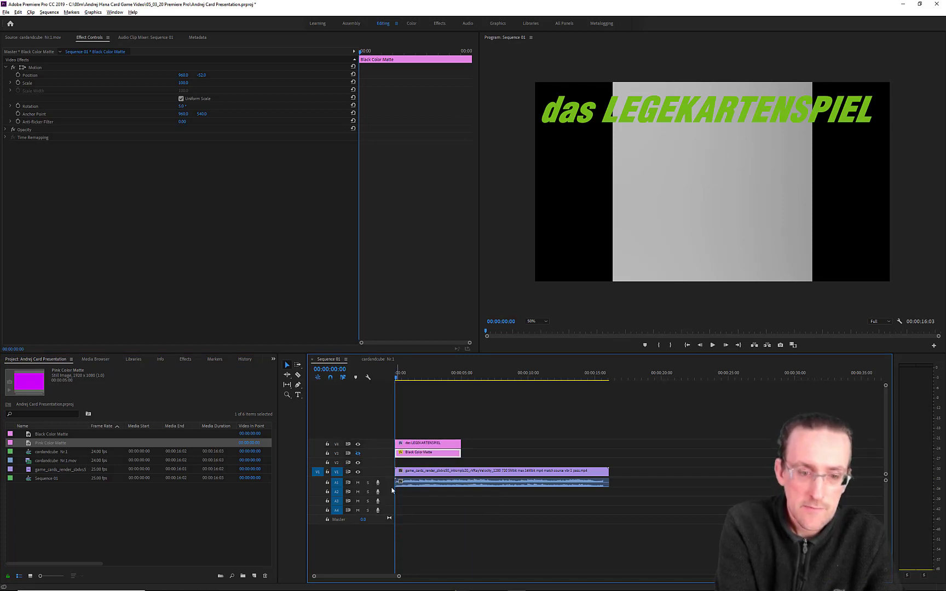
{"action": "left_click_drag", "start_coordinate": [50, 442], "coordinate": [398, 464]}
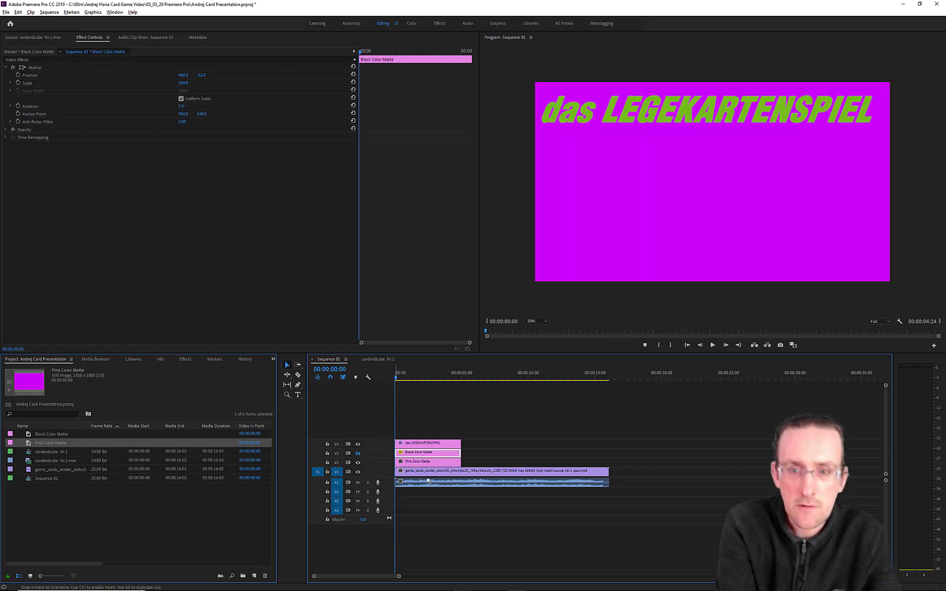
- Show the Black Color Matte track, scale the matte to 107 and move it to a vertical position of about -132
{"action": "left_click", "coordinate": [358, 454]}
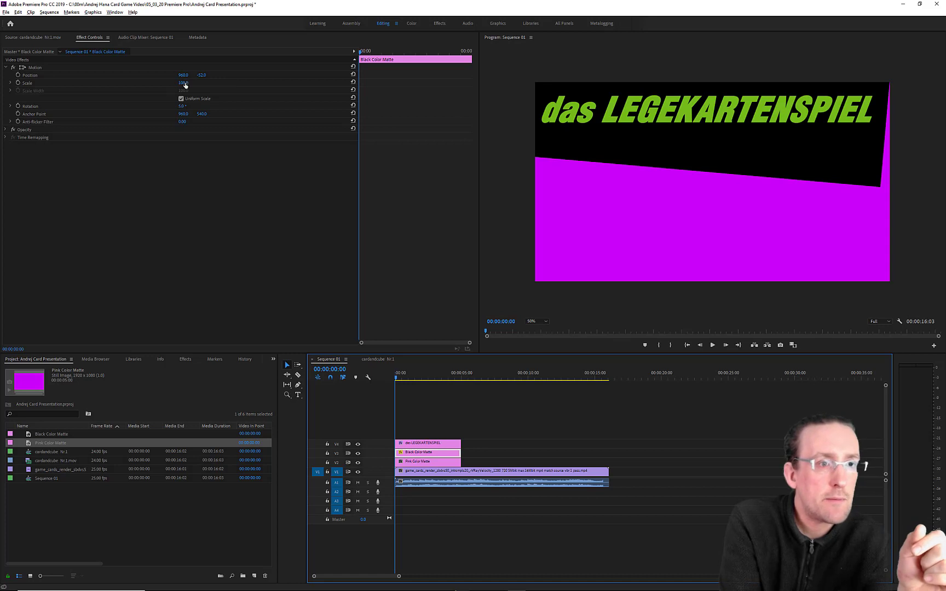
{"action": "left_click_drag", "start_coordinate": [185, 82], "coordinate": [249, 103]}
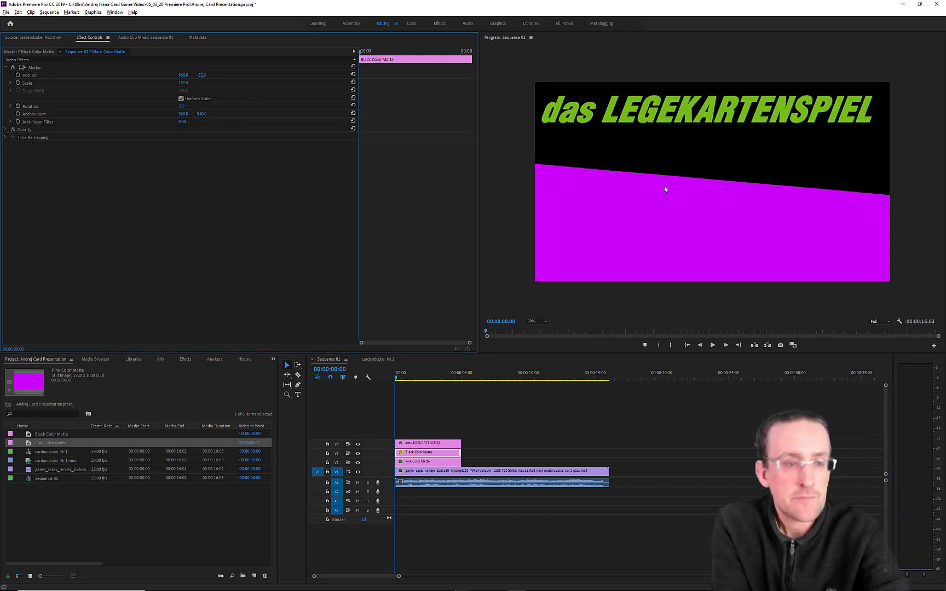
{"action": "left_click_drag", "start_coordinate": [202, 77], "coordinate": [158, 76]}
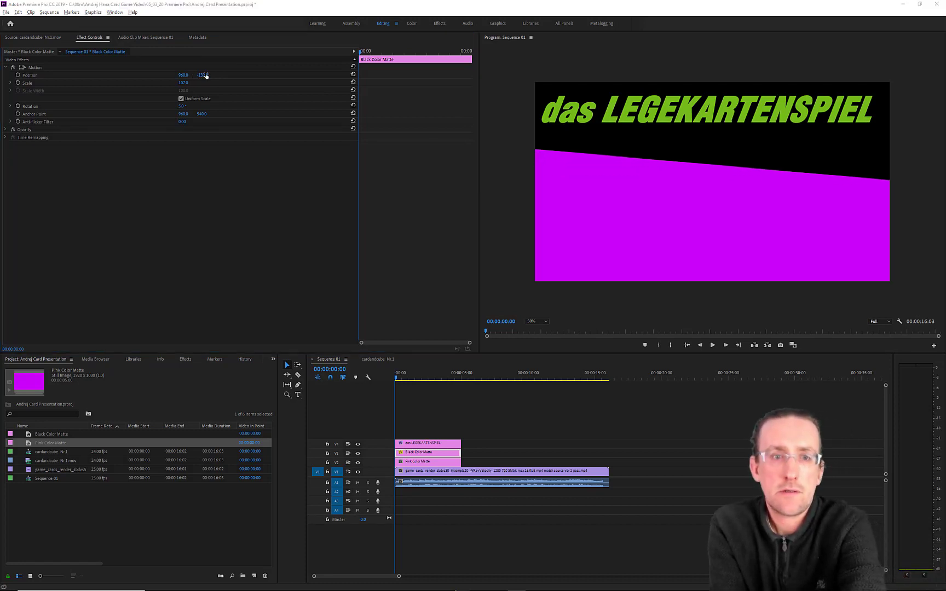
- Bring up the paused cardandcube Nr.1.mov player window and compare its title area with the sequence preview
{"action": "key", "text": "alt+Tab"}
{"action": "key", "text": "alt+Tab"}
{"action": "key", "text": "alt+Tab"}
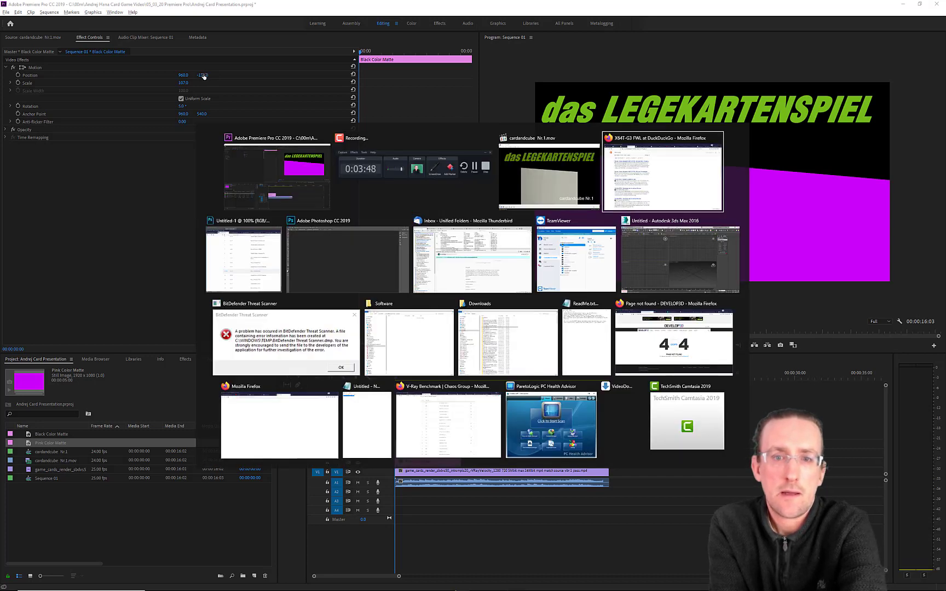
{"action": "key", "text": "alt+shift+Tab"}
{"action": "key", "text": "alt+Tab"}
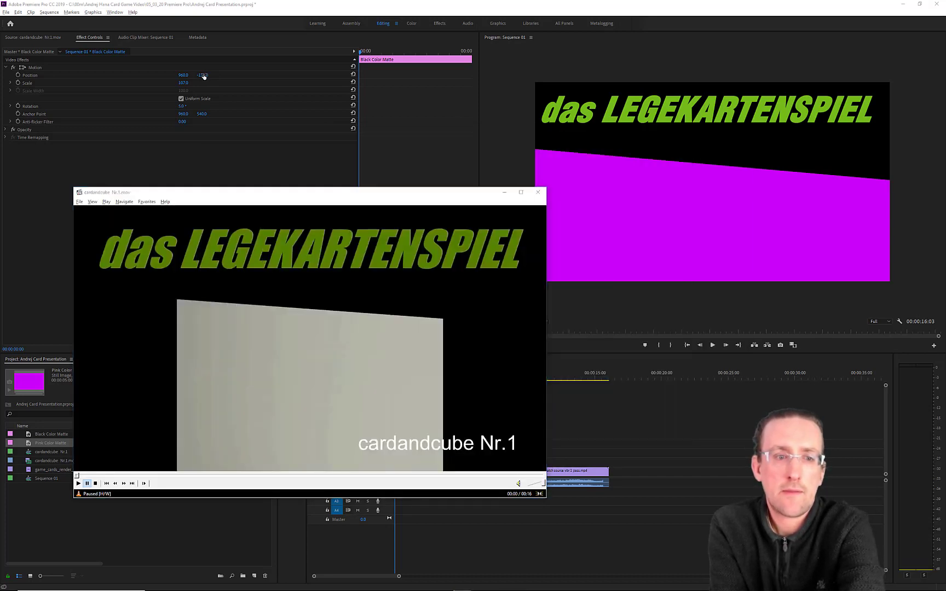
{"action": "key", "text": "alt+Tab"}
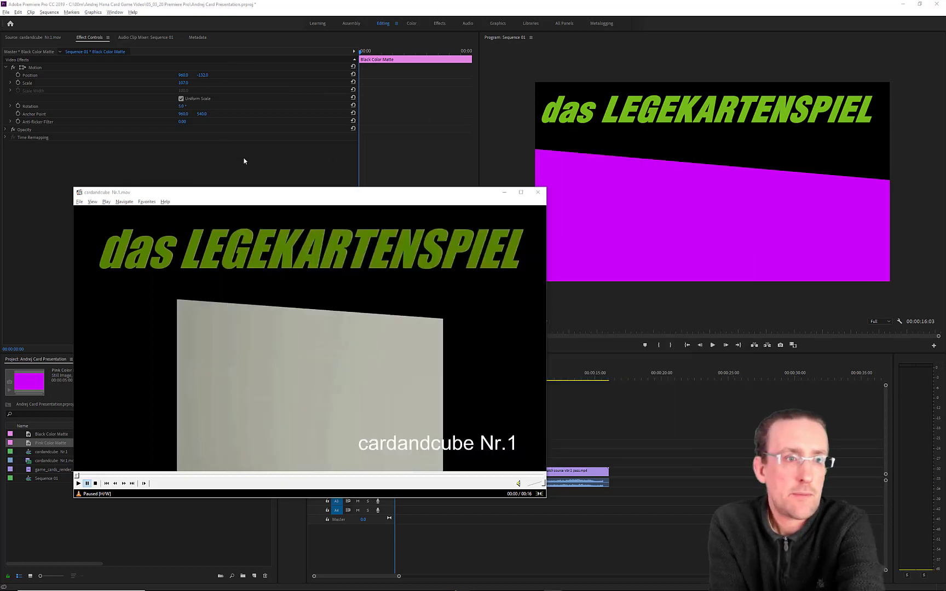
- Set the black matte's rotation to 3°, scale to 123 and vertical position to -266
{"action": "mouse_move", "coordinate": [204, 77]}
{"action": "left_mouse_down"}
{"action": "mouse_move", "coordinate": [214, 77]}
{"action": "mouse_move", "coordinate": [195, 77]}
{"action": "left_mouse_up"}
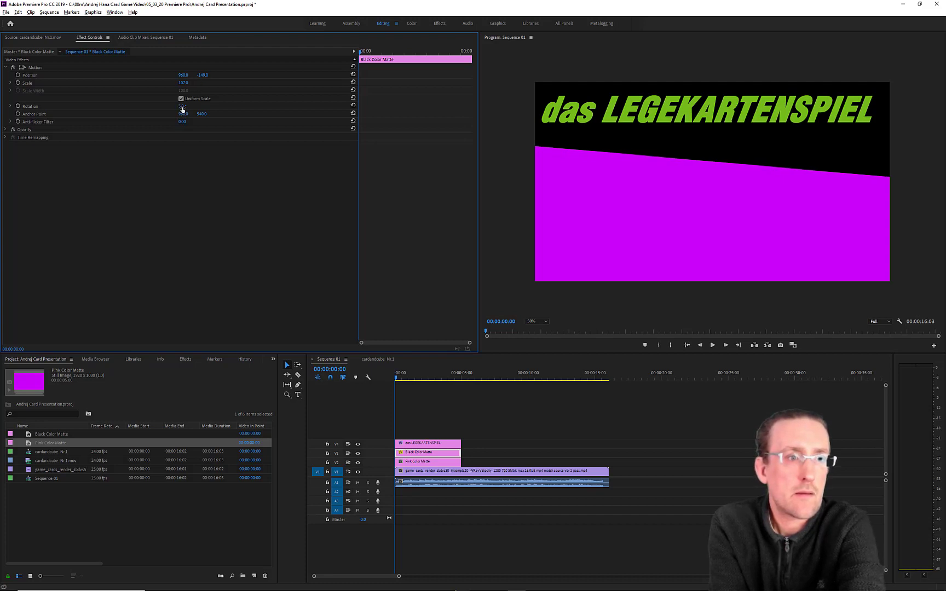
{"action": "mouse_move", "coordinate": [183, 106]}
{"action": "left_mouse_down"}
{"action": "mouse_move", "coordinate": [135, 106]}
{"action": "mouse_move", "coordinate": [193, 106]}
{"action": "mouse_move", "coordinate": [181, 107]}
{"action": "left_mouse_up"}
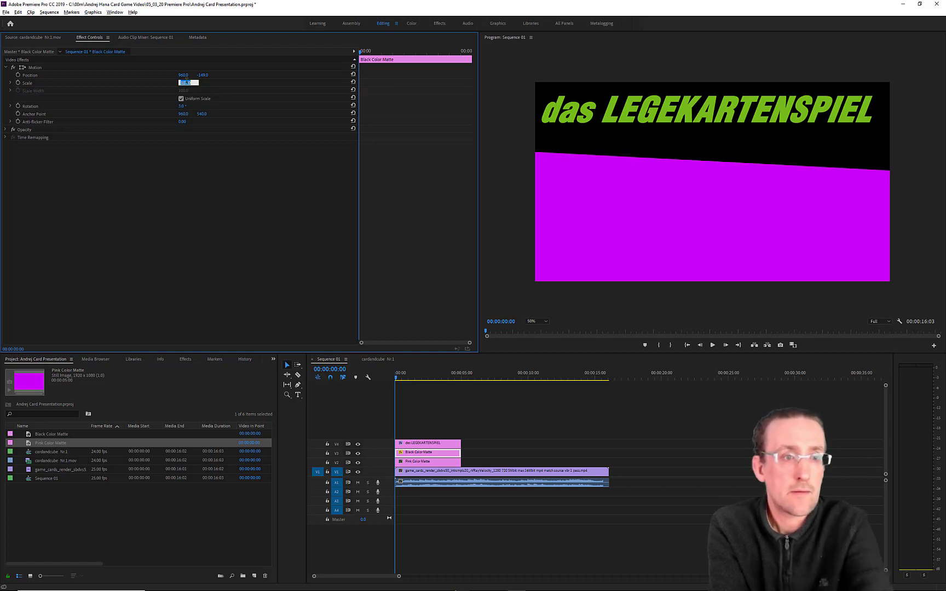
{"action": "mouse_move", "coordinate": [184, 83]}
{"action": "left_mouse_down"}
{"action": "mouse_move", "coordinate": [198, 75]}
{"action": "mouse_move", "coordinate": [168, 75]}
{"action": "left_mouse_up"}
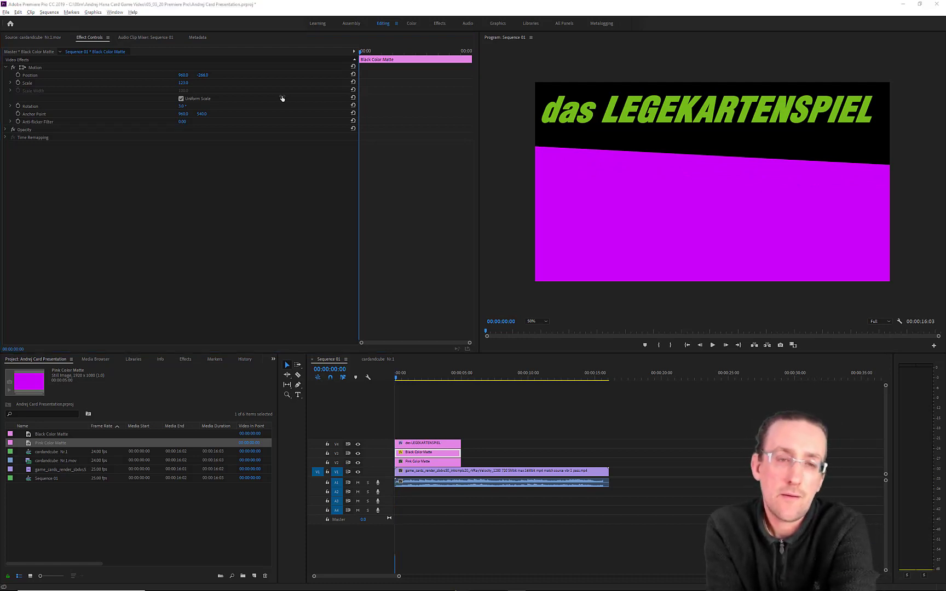
- Compare the black matte's slanted edge with the cardandcube Nr.1.mov reference video and set its rotation to 4°
{"action": "key", "text": "alt+Tab"}
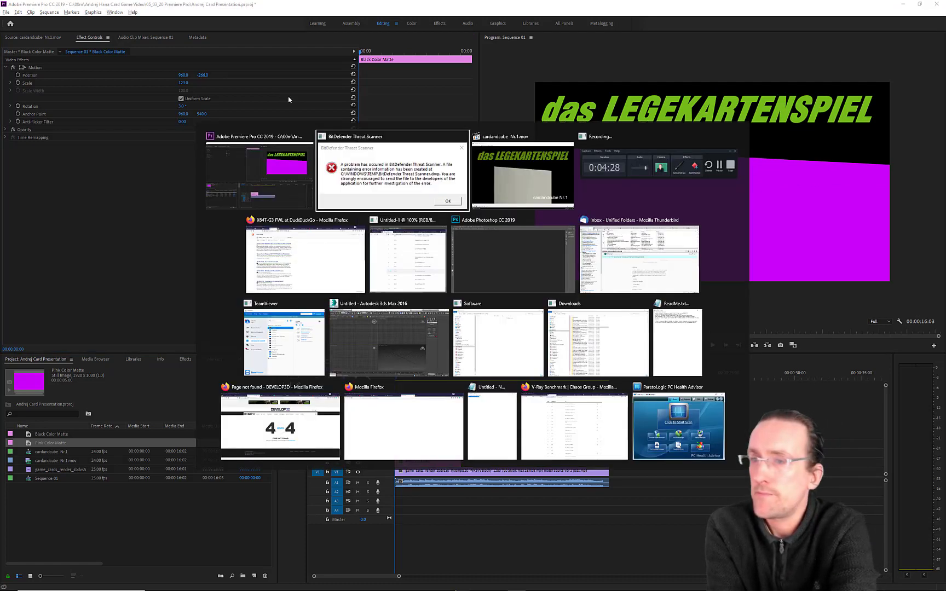
{"action": "key", "text": "Tab"}
{"action": "key", "text": "Tab"}
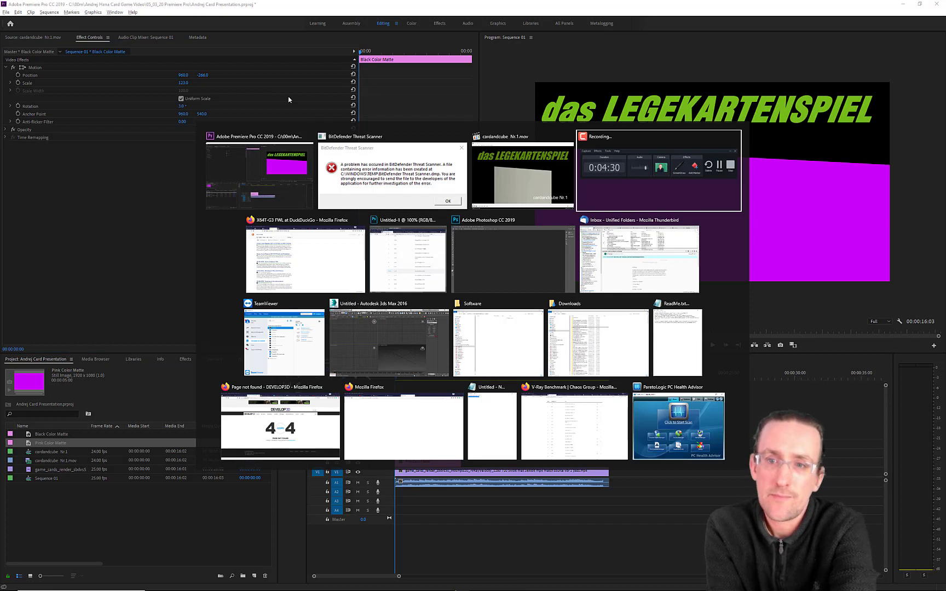
{"action": "key", "text": "alt+shift+Tab"}
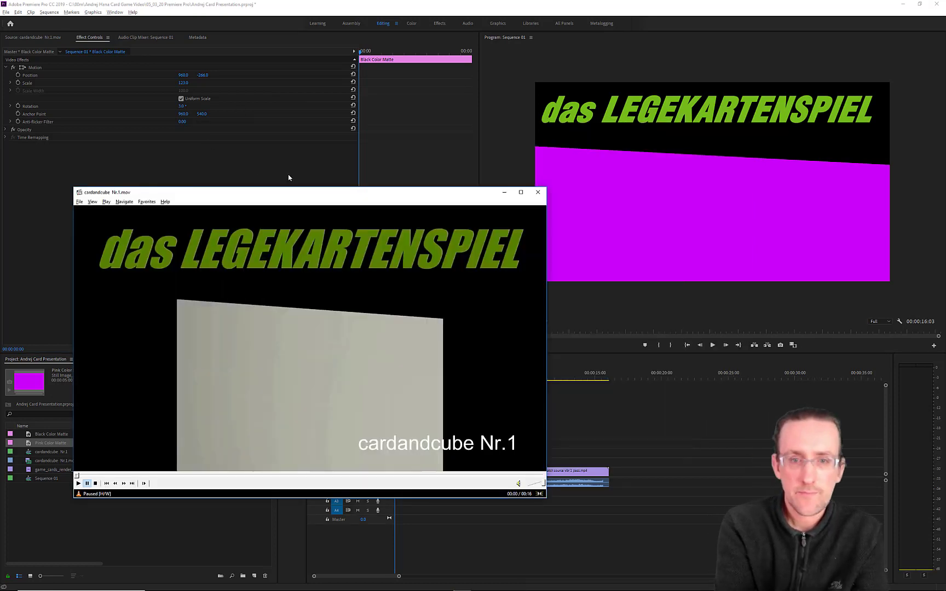
{"action": "left_click_drag", "start_coordinate": [181, 109], "coordinate": [179, 106]}
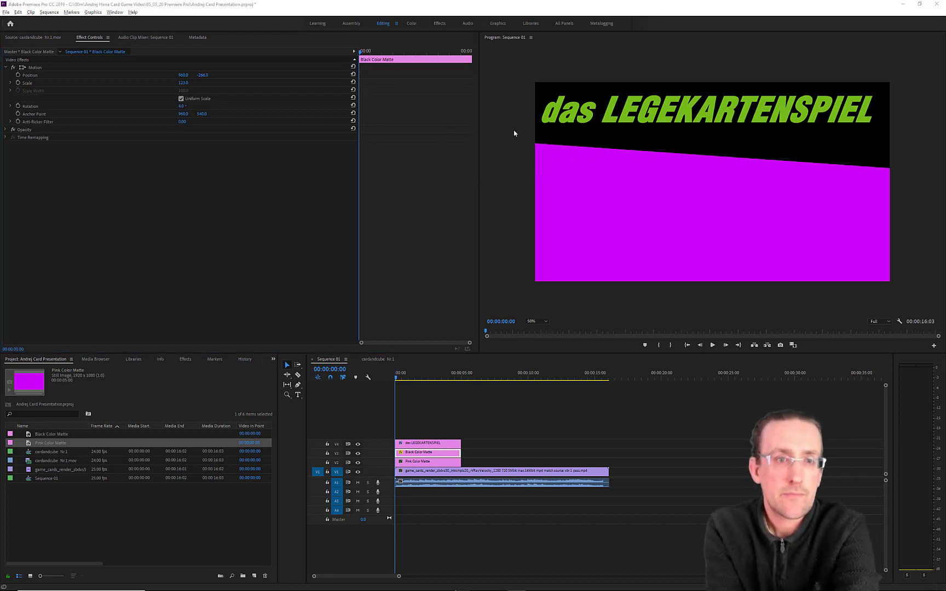
{"action": "key", "text": "alt+Tab"}
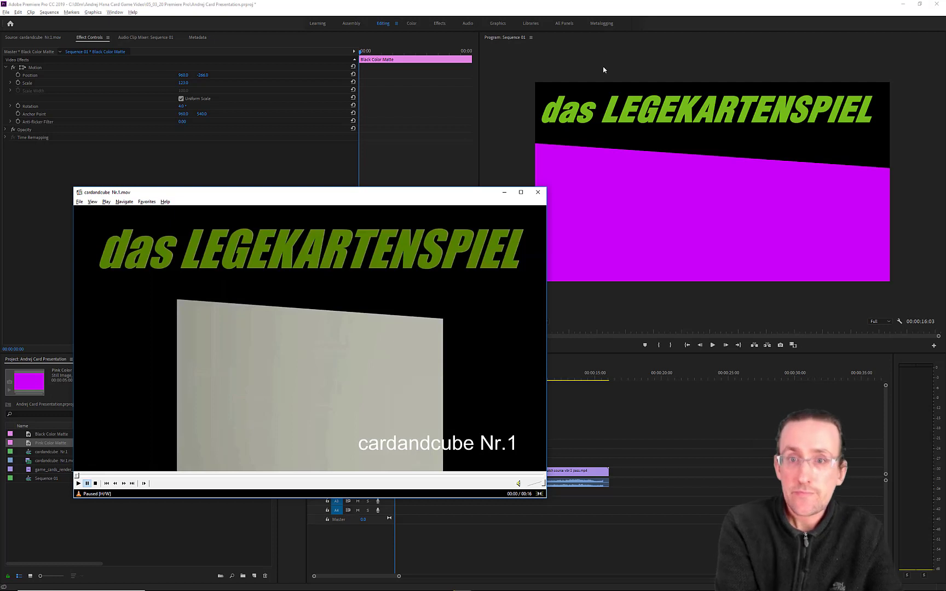
{"action": "left_click", "coordinate": [637, 10]}
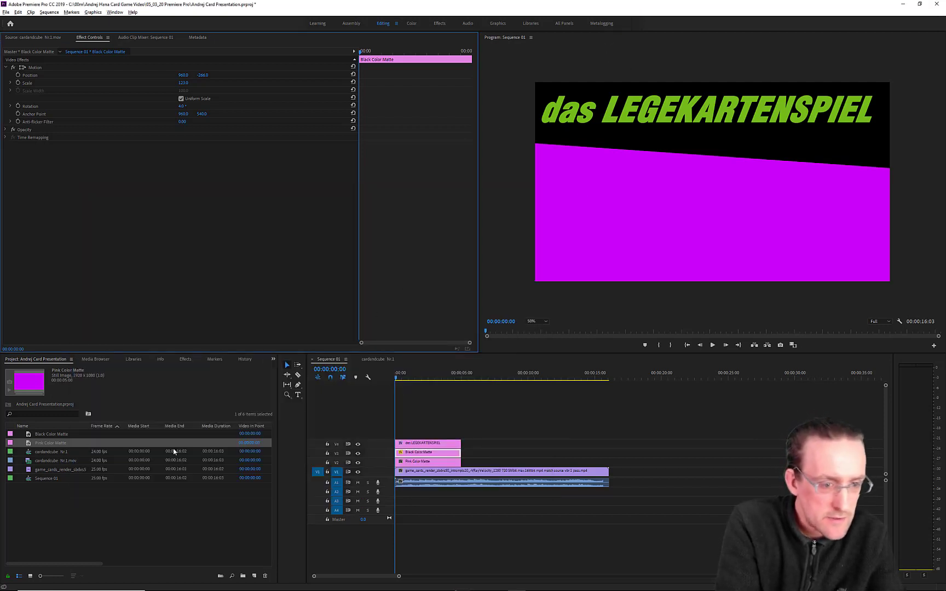
- Select the Pink Color Matte clip and hide its video track
{"action": "left_click", "coordinate": [435, 464]}
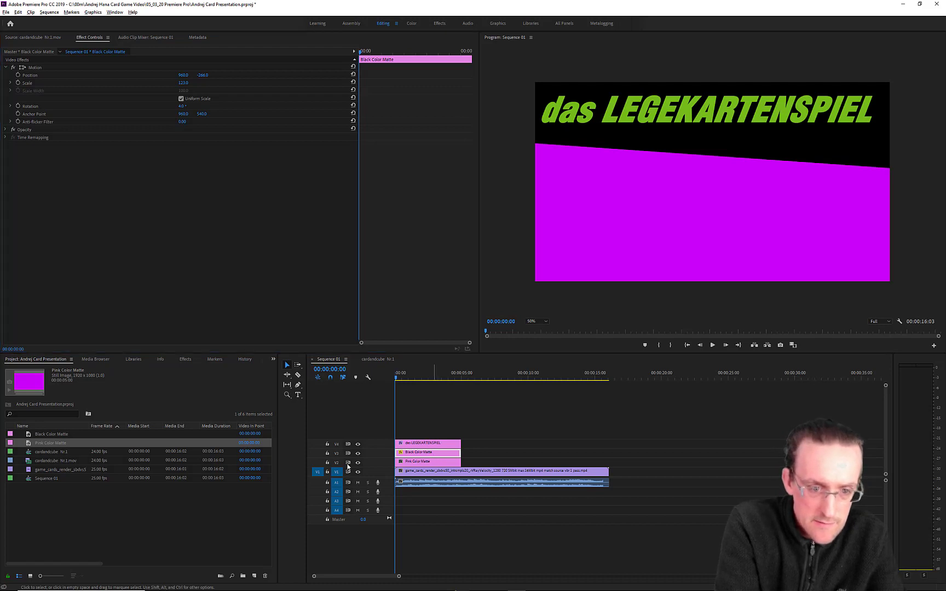
{"action": "left_click", "coordinate": [358, 463]}
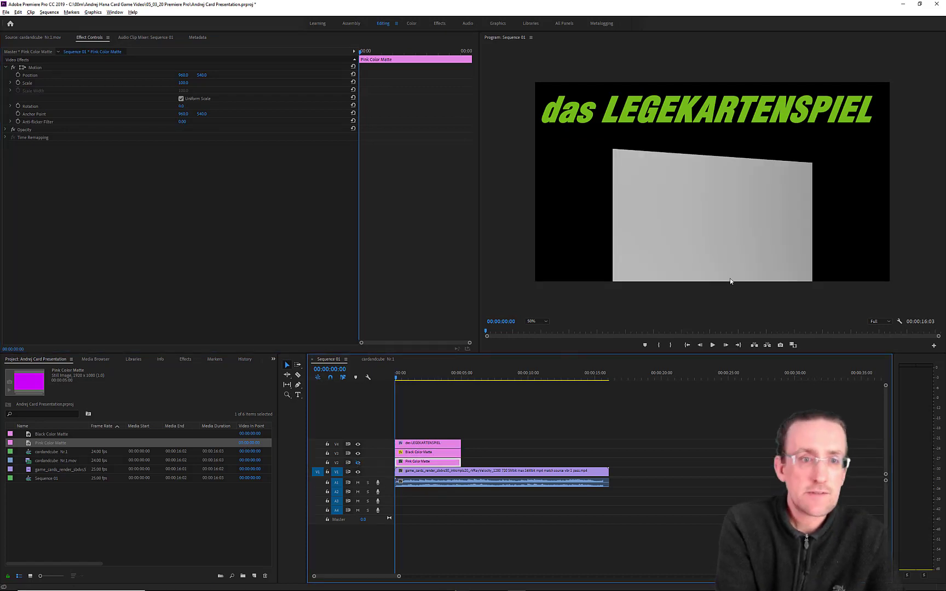
- Scrub the cardandcube Nr.1.mov source to 00:00:00:21, then play Sequence 01 and return its playhead to the start
{"action": "left_click", "coordinate": [23, 37]}
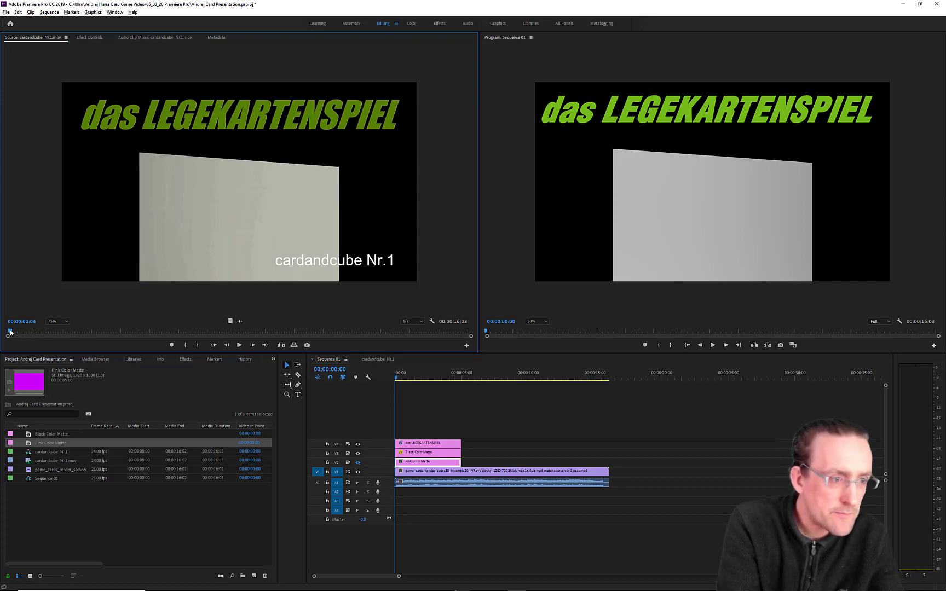
{"action": "left_click_drag", "start_coordinate": [10, 331], "coordinate": [30, 337]}
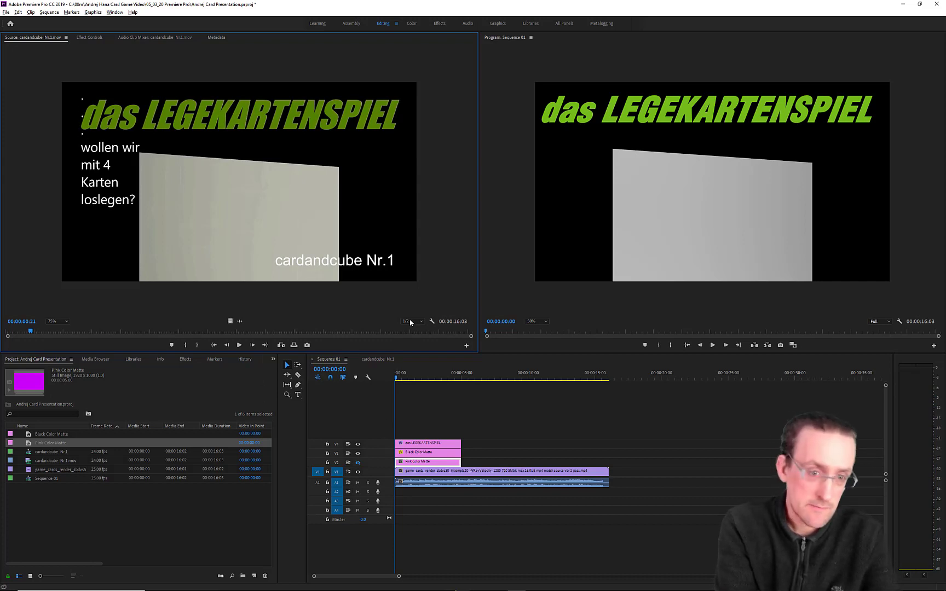
{"action": "left_click", "coordinate": [389, 379]}
{"action": "key", "text": "space"}
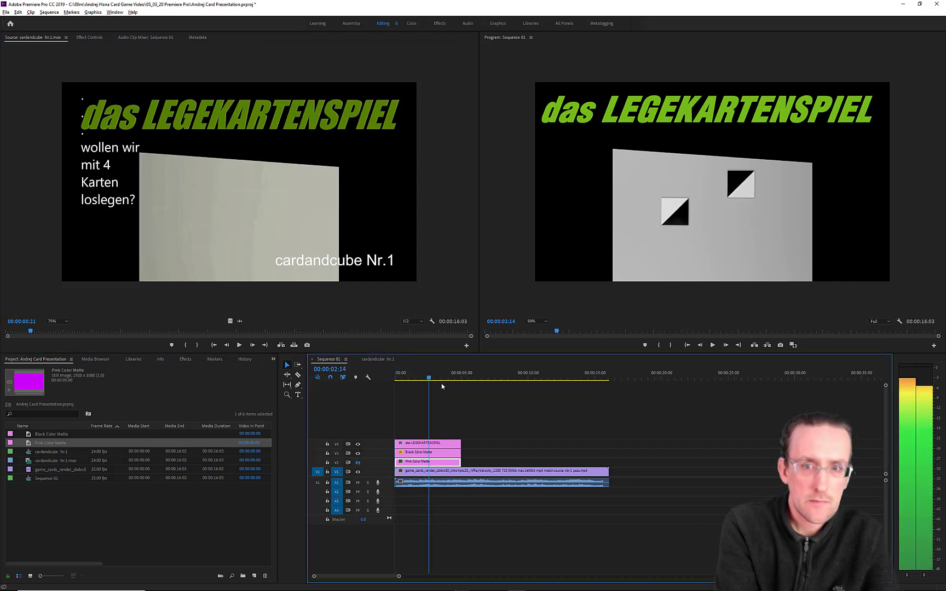
{"action": "left_click_drag", "start_coordinate": [441, 383], "coordinate": [385, 391]}
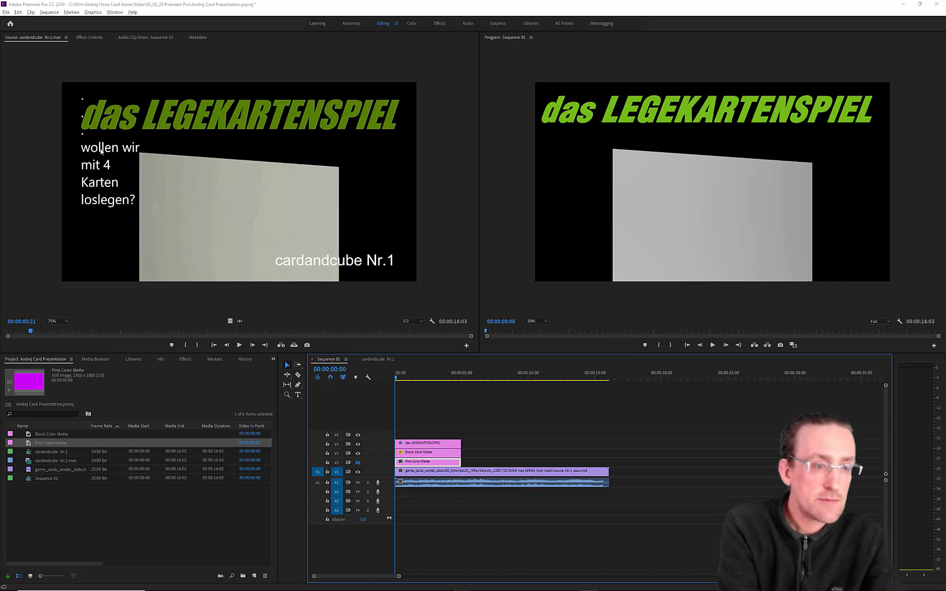
- Scrub the source clip and Sequence 01 through their first second to compare when the text and cards appear
{"action": "left_click", "coordinate": [22, 331]}
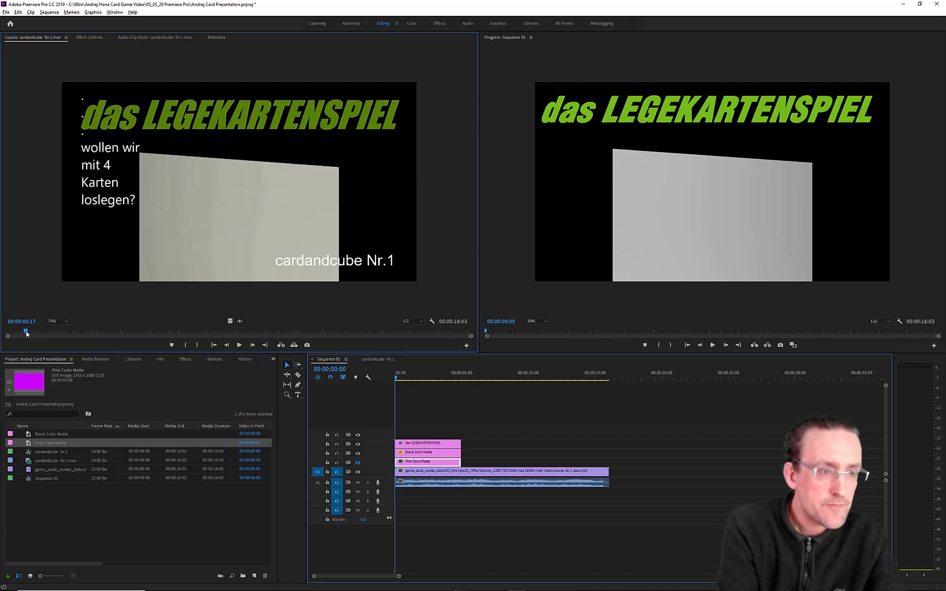
{"action": "left_click_drag", "start_coordinate": [26, 333], "coordinate": [21, 335]}
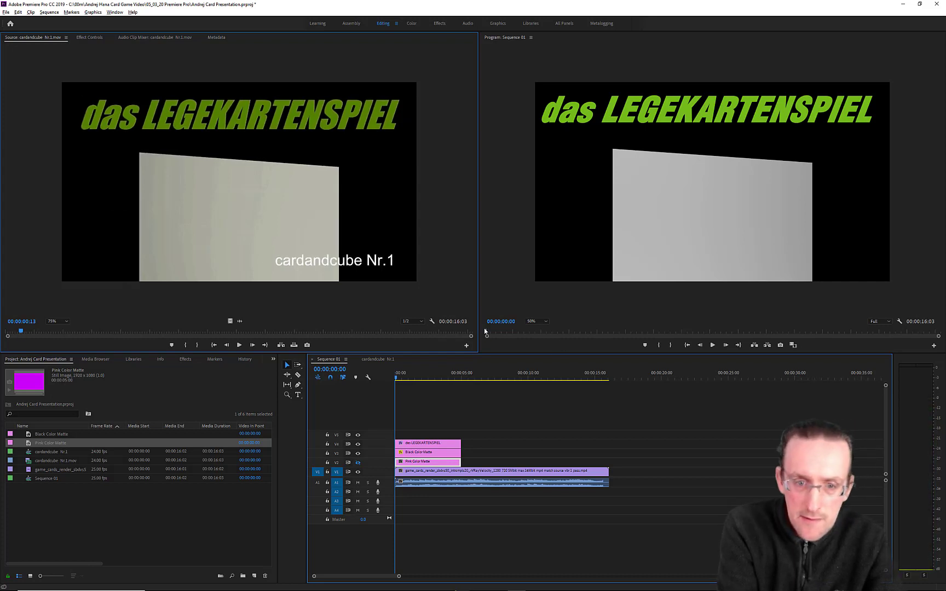
{"action": "left_click_drag", "start_coordinate": [486, 333], "coordinate": [502, 335]}
{"action": "key", "text": "Left"}
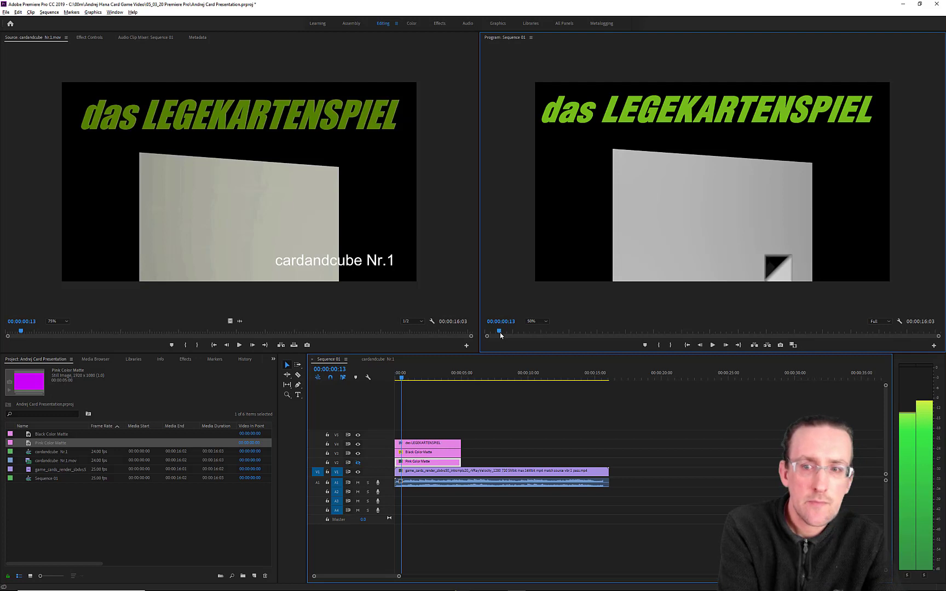
{"action": "mouse_move", "coordinate": [500, 333]}
{"action": "left_mouse_down"}
{"action": "mouse_move", "coordinate": [786, 333]}
{"action": "mouse_move", "coordinate": [495, 335]}
{"action": "left_mouse_up"}
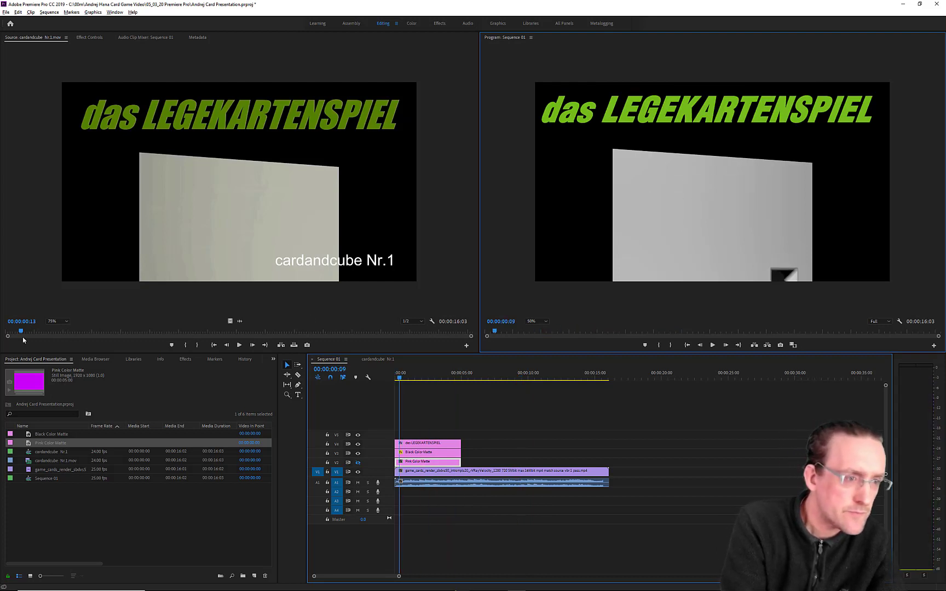
{"action": "left_click_drag", "start_coordinate": [36, 332], "coordinate": [29, 330]}
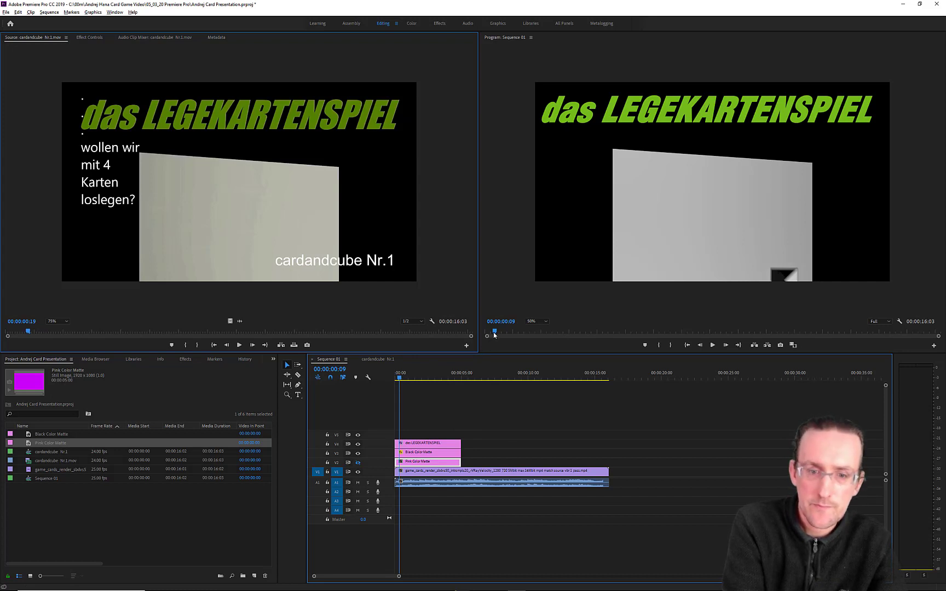
- Review Sequence 01 at 00:00:03:16 and 00:00:01:03, and the source clip at 00:00:00:22, to compare the card scenes
{"action": "left_click_drag", "start_coordinate": [494, 331], "coordinate": [587, 331]}
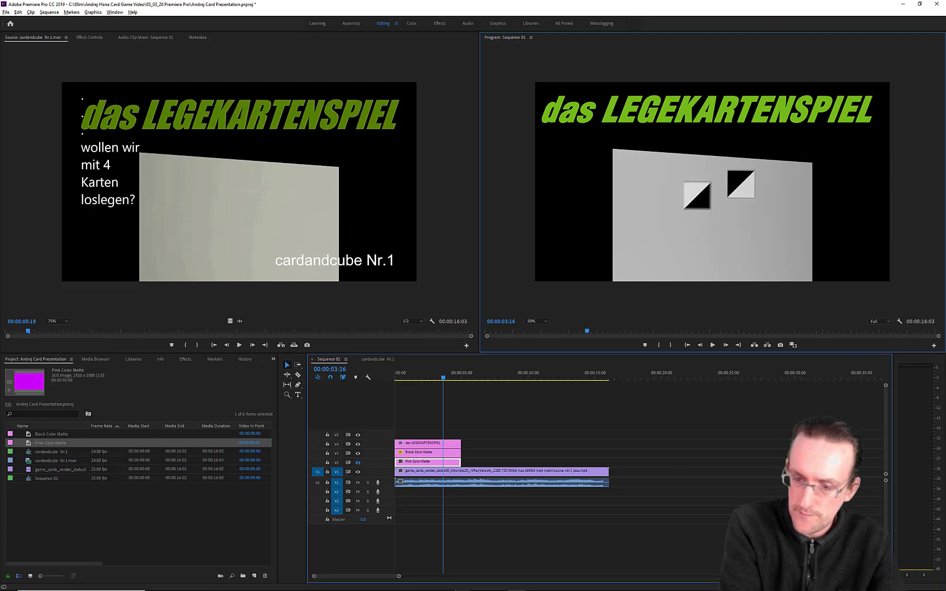
{"action": "left_click", "coordinate": [463, 583]}
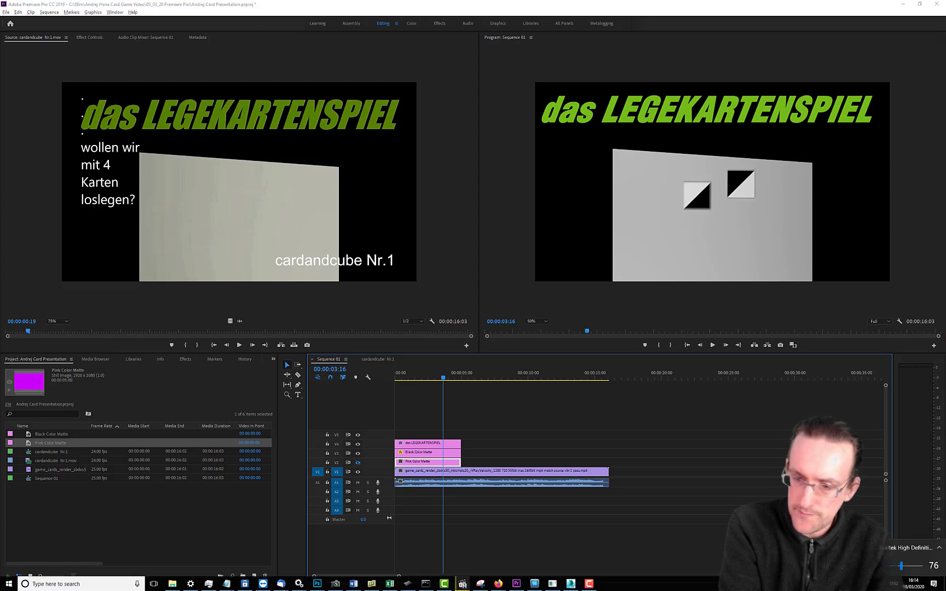
{"action": "left_click_drag", "start_coordinate": [585, 329], "coordinate": [516, 333]}
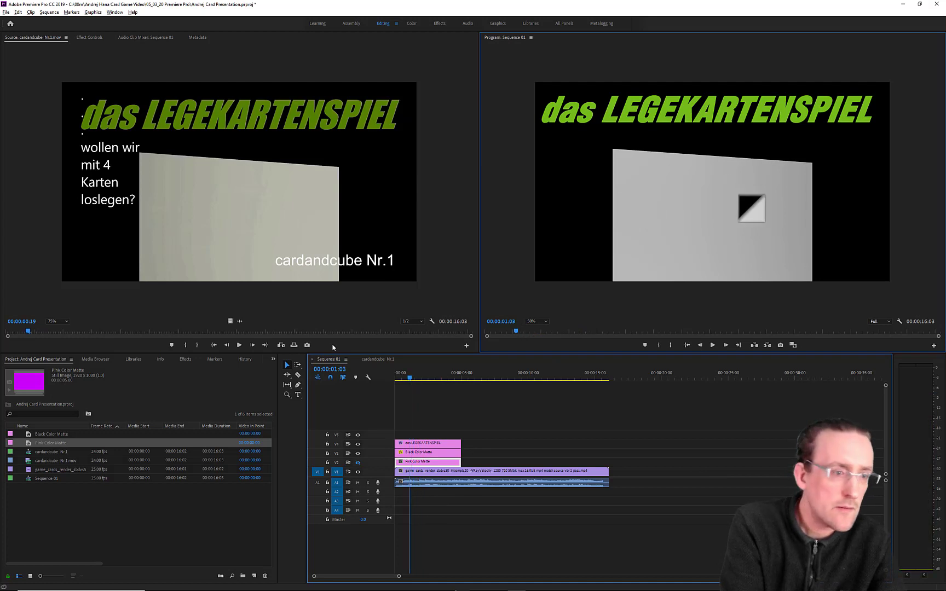
{"action": "left_click_drag", "start_coordinate": [27, 330], "coordinate": [31, 375]}
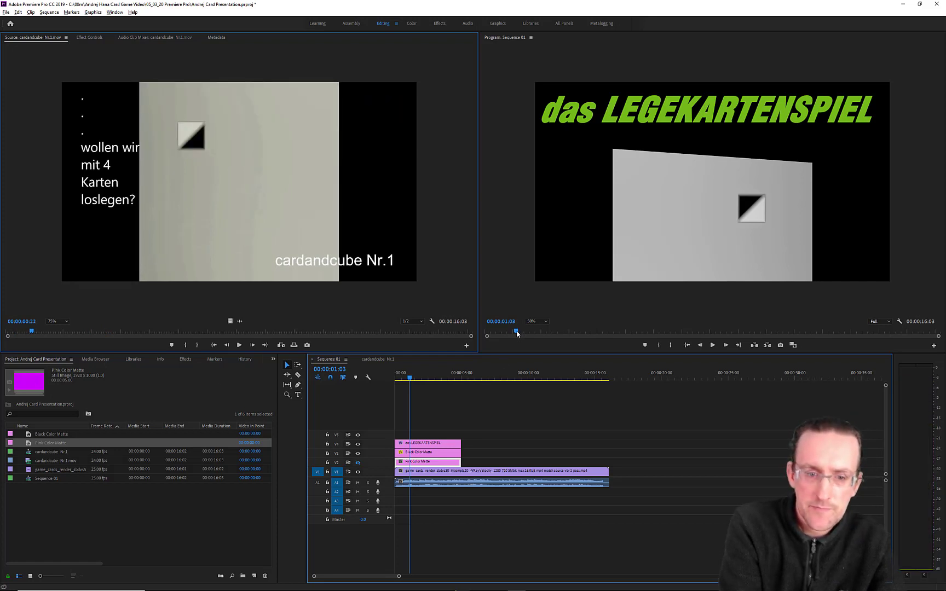
- Hide the das LEGEKARTENSPIEL title and Black Color Matte tracks, and move the sequence playhead to 00:00:03:00
{"action": "left_click", "coordinate": [358, 444]}
{"action": "left_click", "coordinate": [358, 454]}
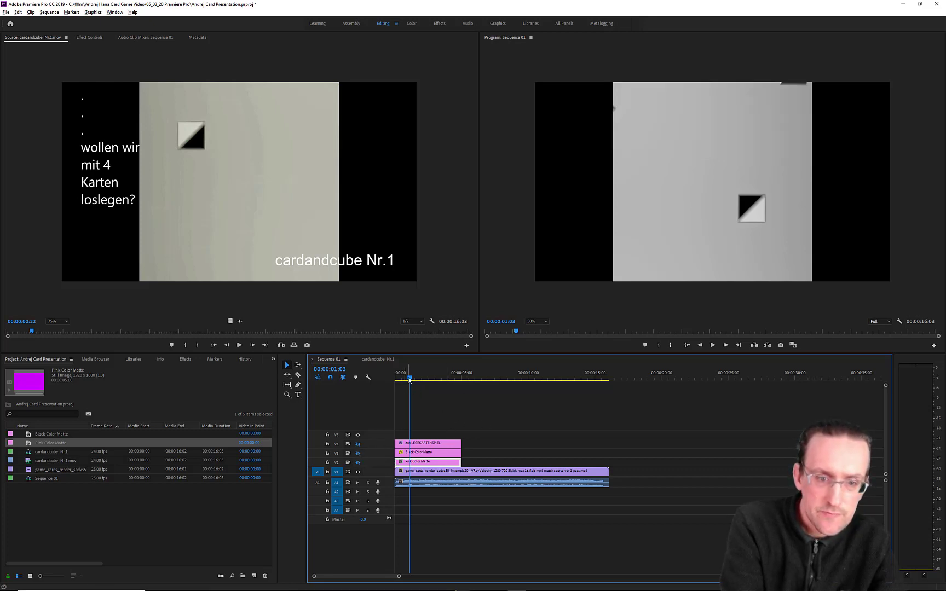
{"action": "left_click_drag", "start_coordinate": [409, 377], "coordinate": [435, 390]}
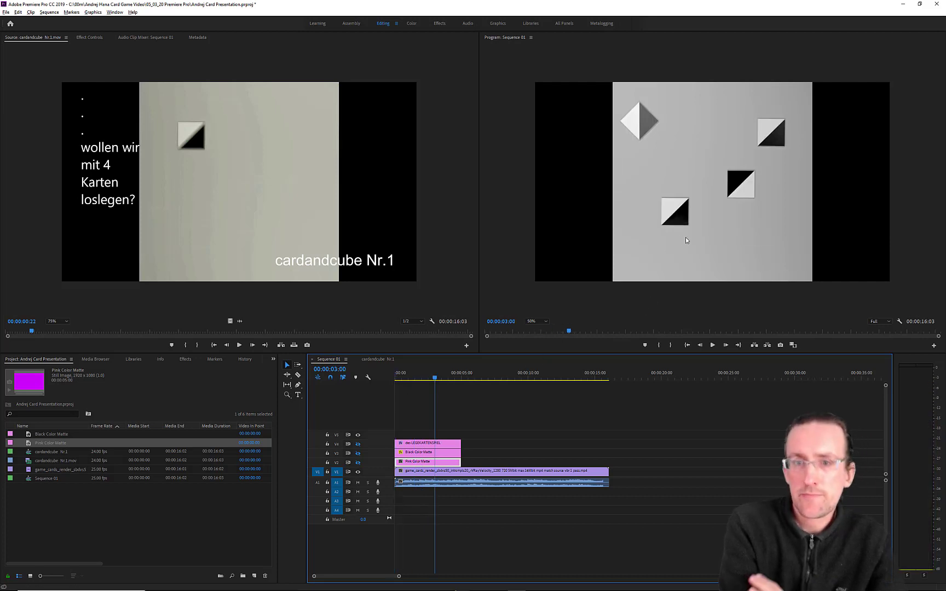
- Rotate the game cards footage clip on track V1 by 180 degrees
{"action": "left_click", "coordinate": [493, 507]}
{"action": "left_click", "coordinate": [480, 474]}
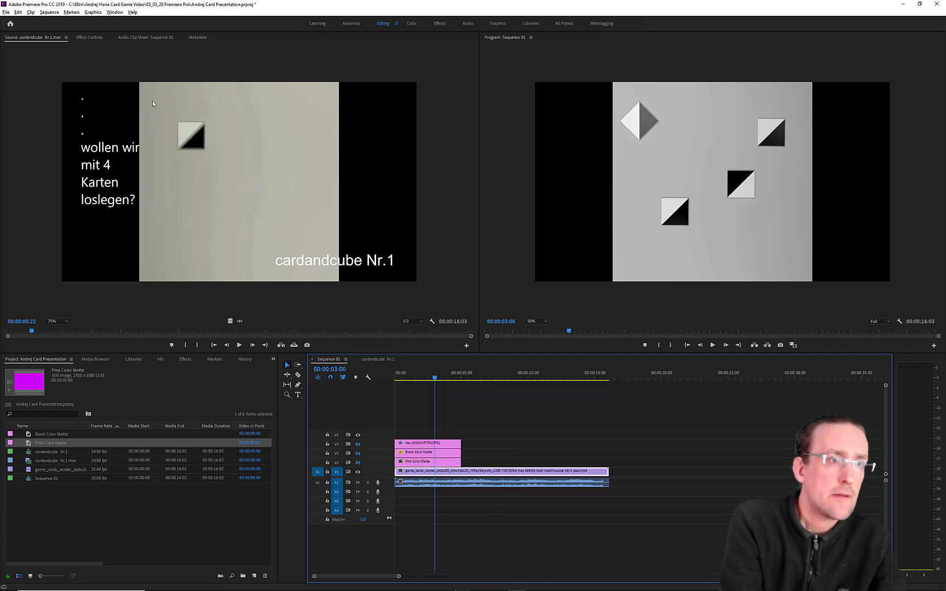
{"action": "left_click", "coordinate": [101, 39]}
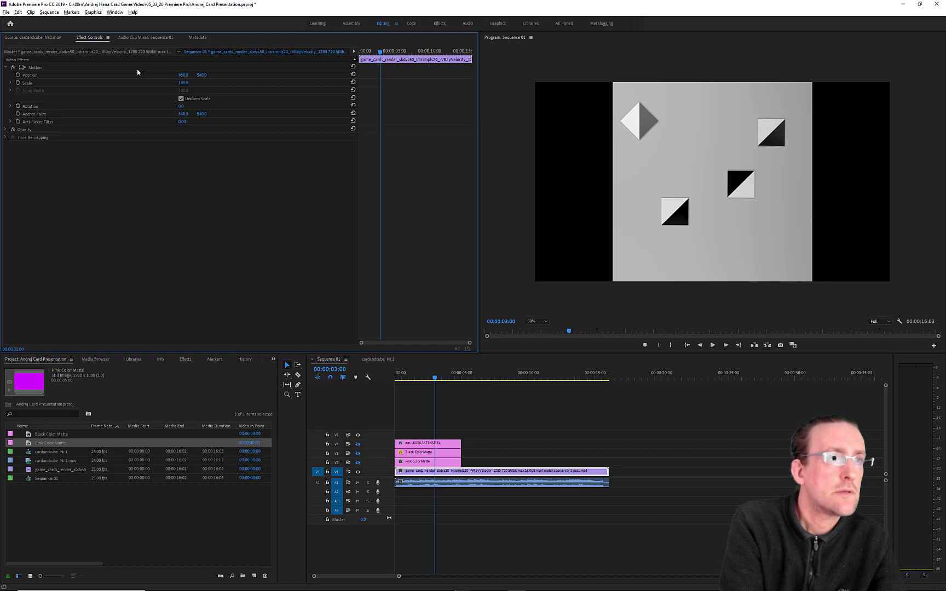
{"action": "left_click", "coordinate": [182, 107]}
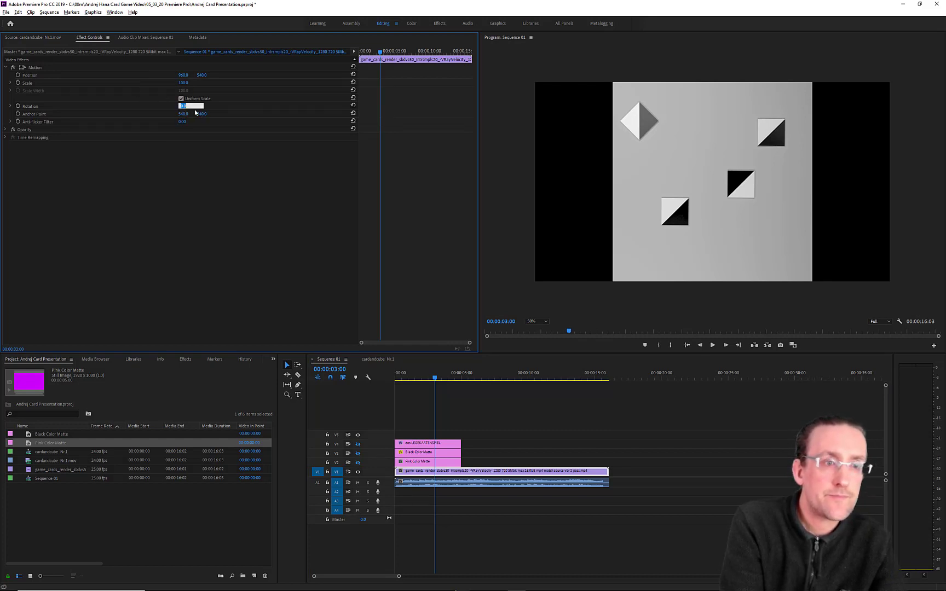
{"action": "type", "text": "180"}
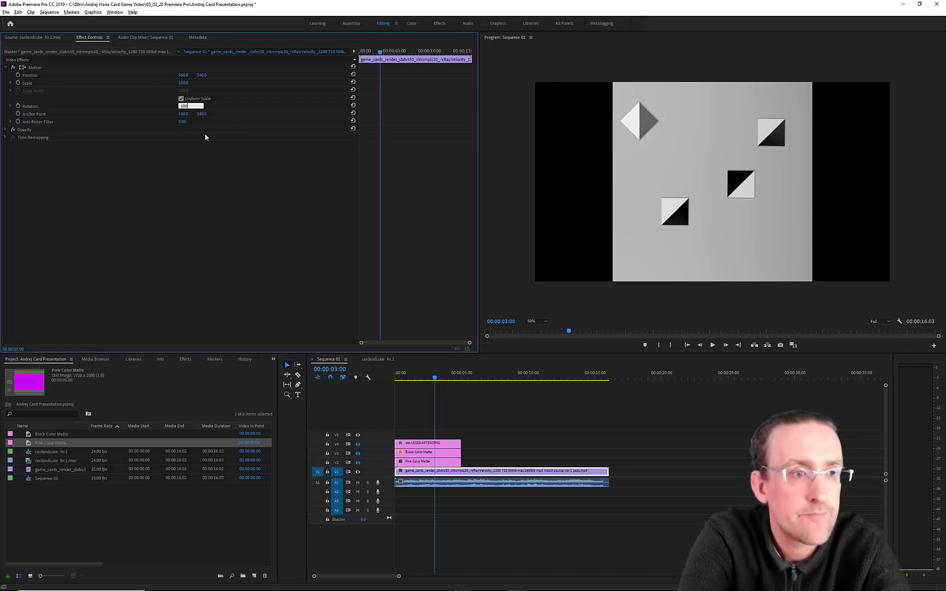
{"action": "key", "text": "Tab"}
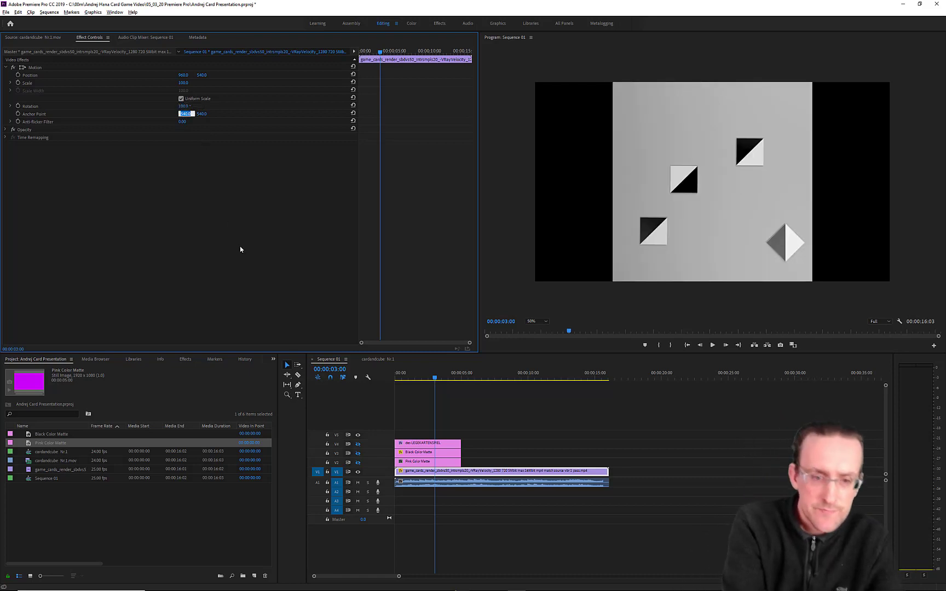
- Play Sequence 01 from near its start to check the rotated card footage, then return the playhead to 00:00:01:02
{"action": "left_click", "coordinate": [398, 378]}
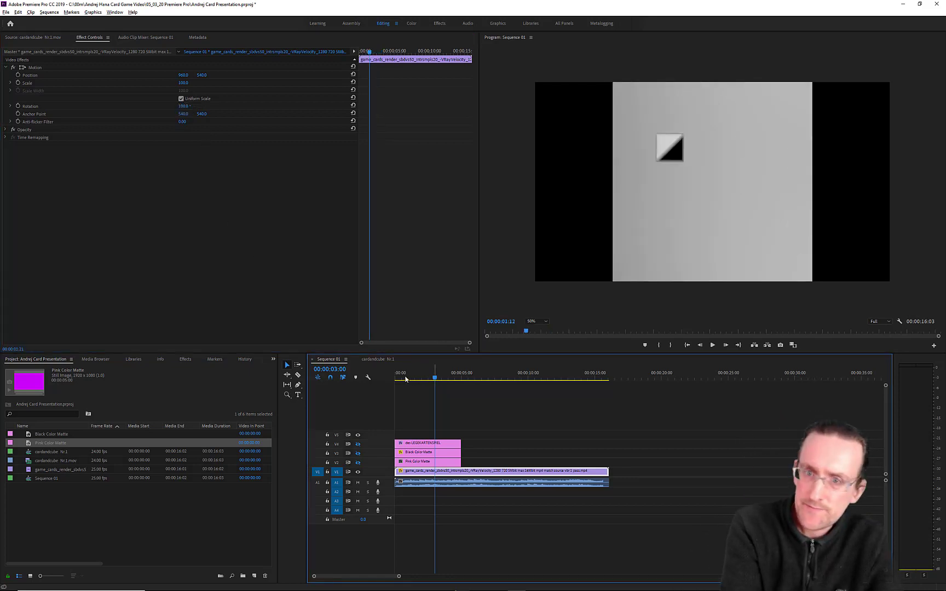
{"action": "key", "text": "space"}
{"action": "left_click_drag", "start_coordinate": [451, 391], "coordinate": [409, 387]}
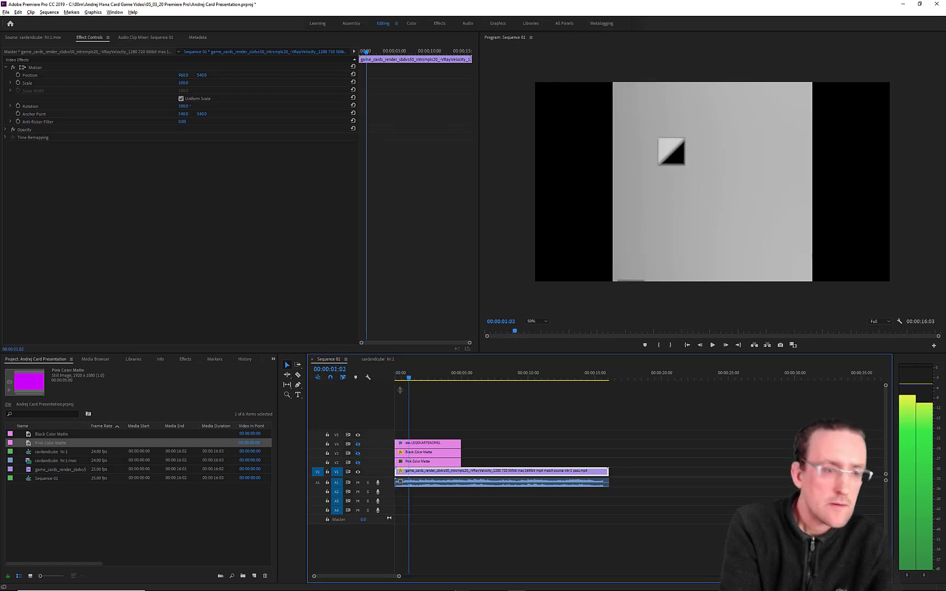
- Compare the card entrance in Sequence 01 at 00:00:00:22 and 00:00:00:12 with the cardandcube Nr.1.mov source at 00:00:00:22 and 00:00:00:15
{"action": "left_click", "coordinate": [34, 37]}
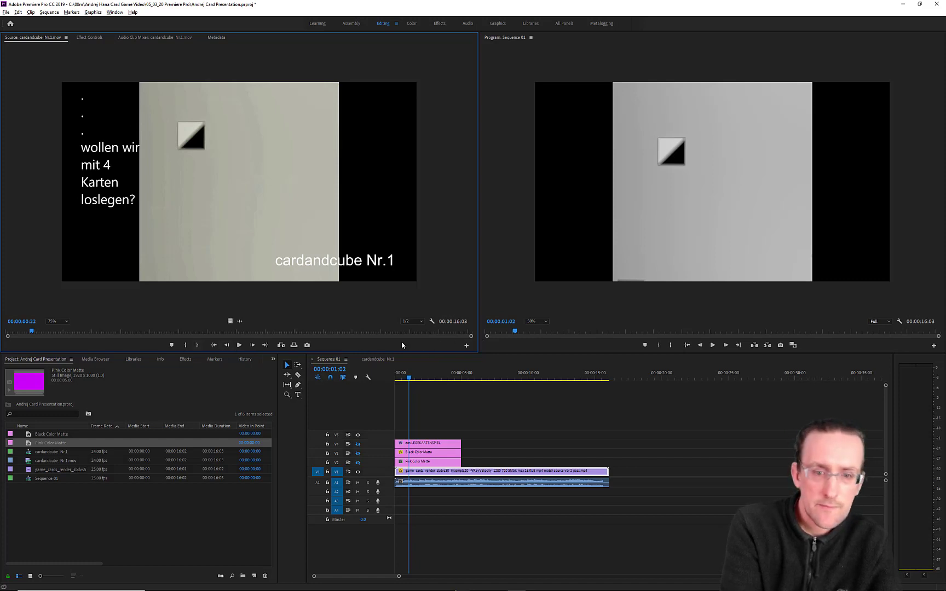
{"action": "mouse_move", "coordinate": [516, 333]}
{"action": "left_mouse_down"}
{"action": "mouse_move", "coordinate": [498, 334]}
{"action": "mouse_move", "coordinate": [510, 335]}
{"action": "left_mouse_up"}
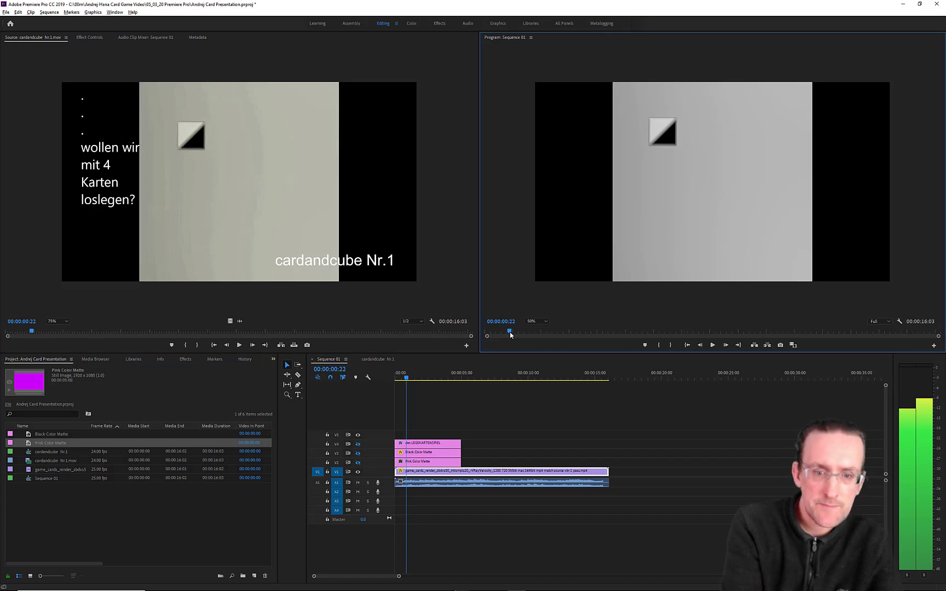
{"action": "left_click_drag", "start_coordinate": [511, 335], "coordinate": [499, 335]}
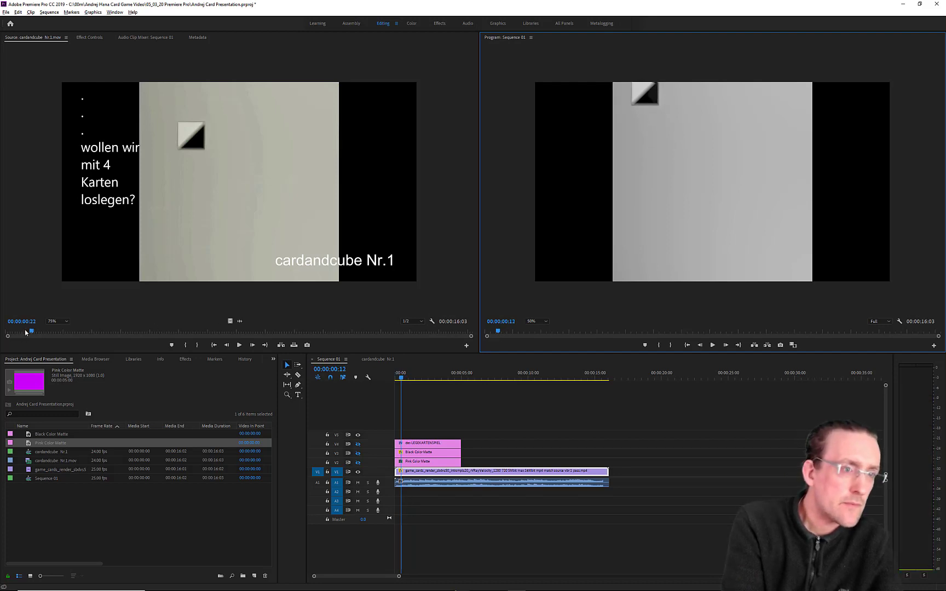
{"action": "left_click_drag", "start_coordinate": [25, 331], "coordinate": [32, 331]}
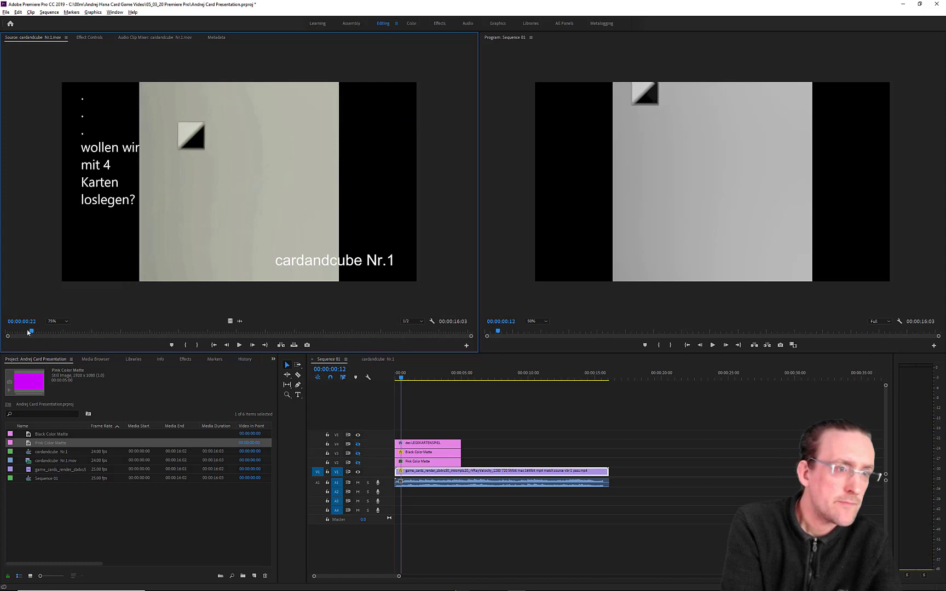
{"action": "mouse_move", "coordinate": [27, 329]}
{"action": "left_mouse_down"}
{"action": "mouse_move", "coordinate": [34, 336]}
{"action": "mouse_move", "coordinate": [23, 335]}
{"action": "left_mouse_up"}
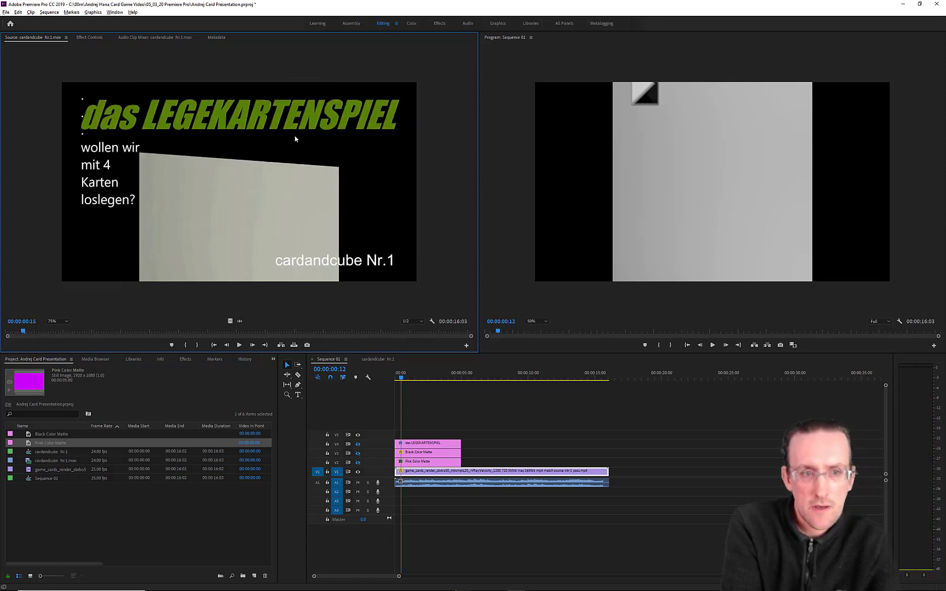
- Show the das LEGEKARTENSPIEL title and Black Color Matte tracks again, and move the sequence playhead to 00:00:00:22
{"action": "left_click", "coordinate": [358, 444]}
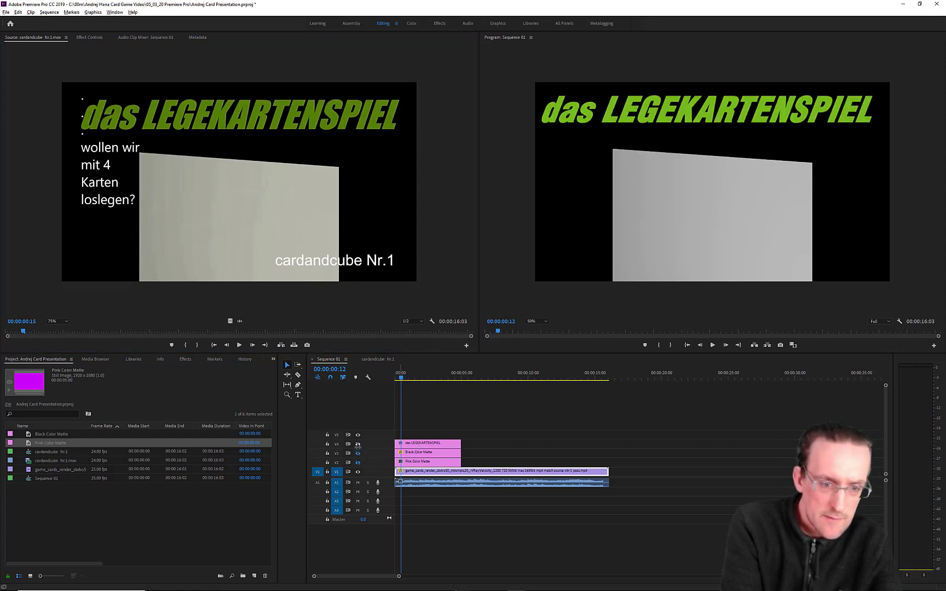
{"action": "left_click", "coordinate": [358, 446]}
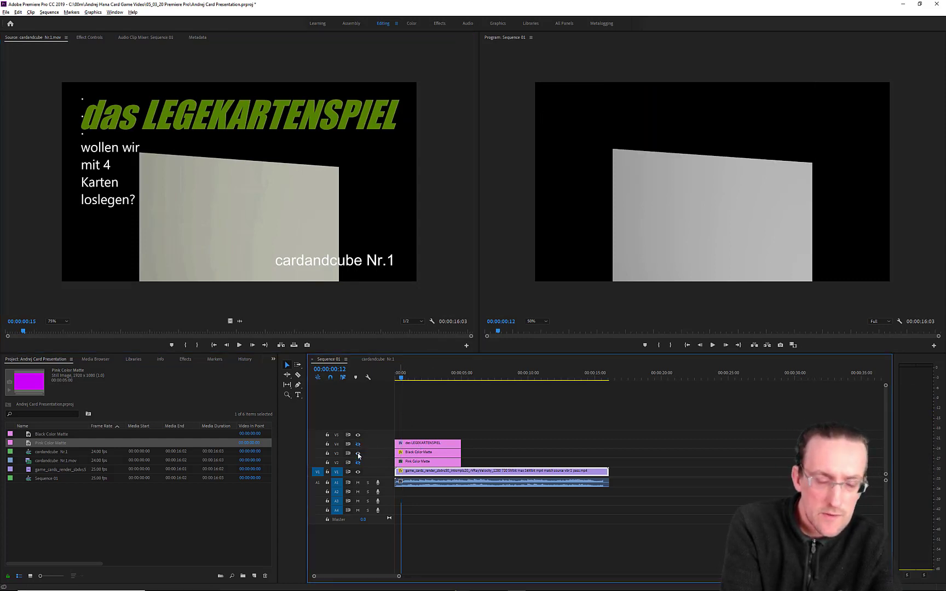
{"action": "left_click", "coordinate": [358, 454]}
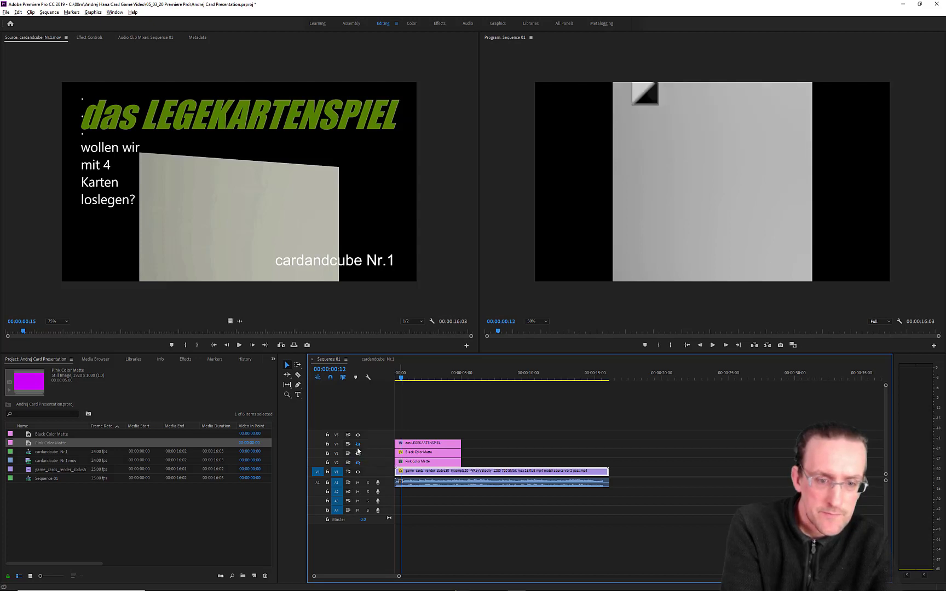
{"action": "left_click", "coordinate": [358, 445]}
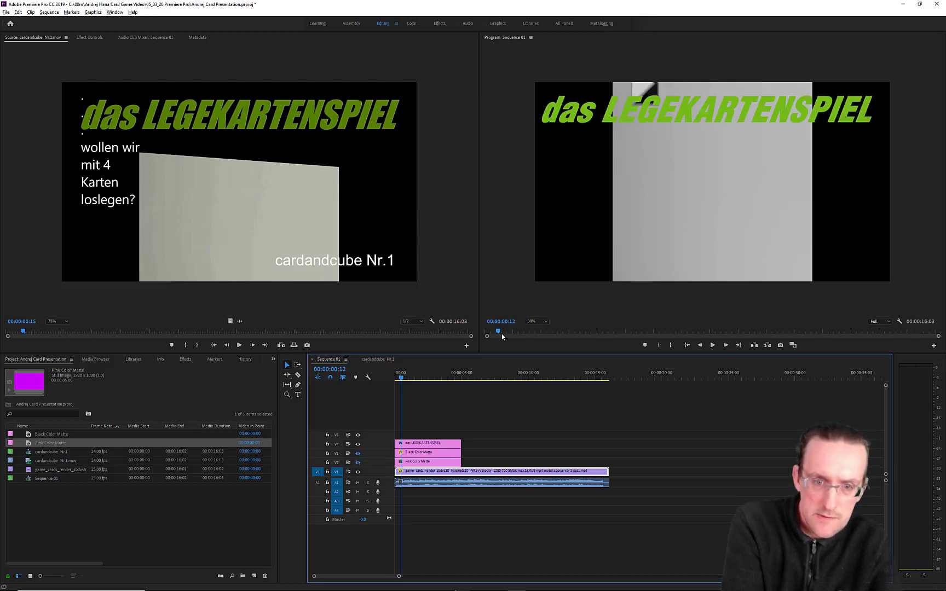
{"action": "left_click_drag", "start_coordinate": [502, 334], "coordinate": [512, 333]}
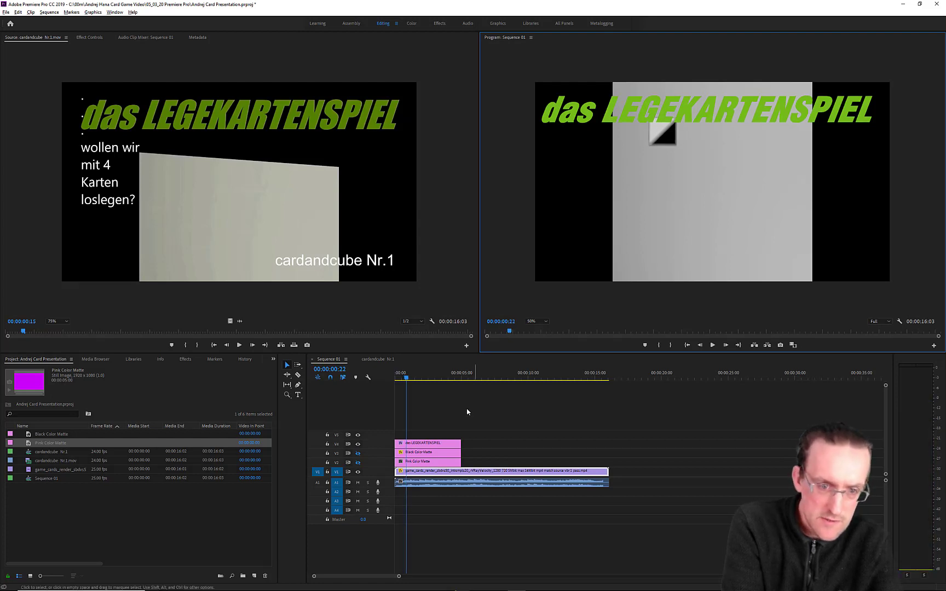
{"action": "left_click", "coordinate": [358, 454]}
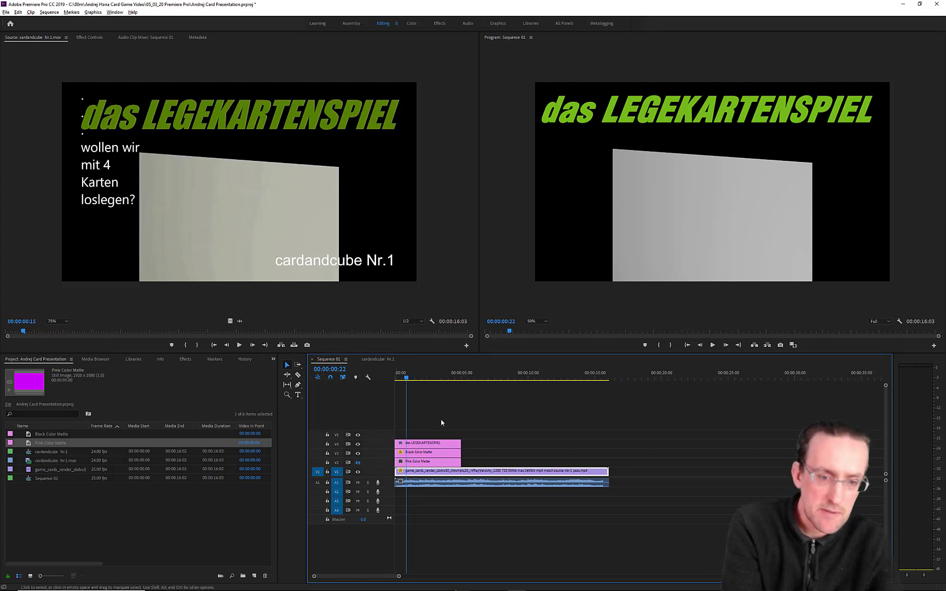
- Keyframe the das LEGEKARTENSPIEL title's opacity at 100% on 00:00:00:22 and 0% on 00:00:00:23
{"action": "left_click", "coordinate": [410, 444]}
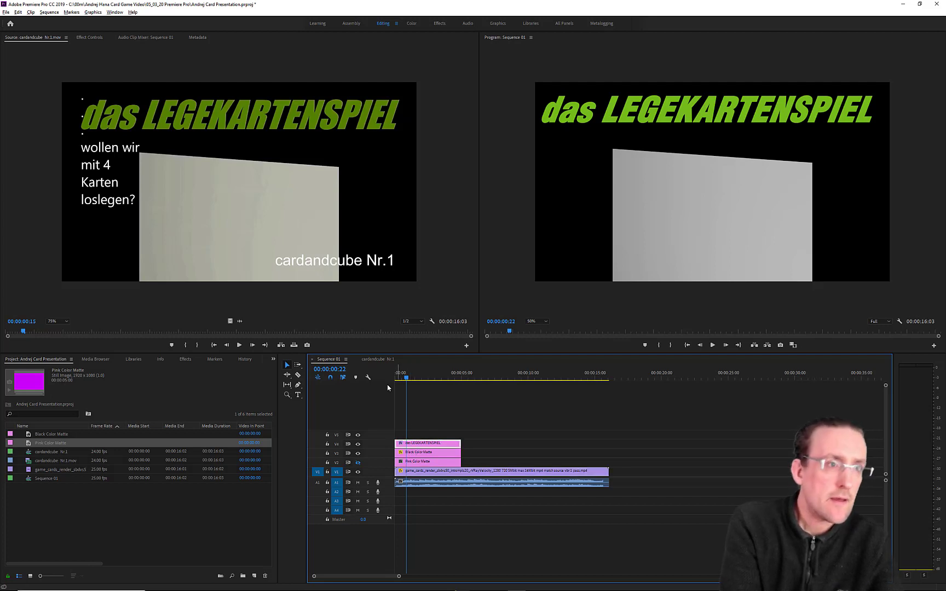
{"action": "left_click", "coordinate": [90, 37]}
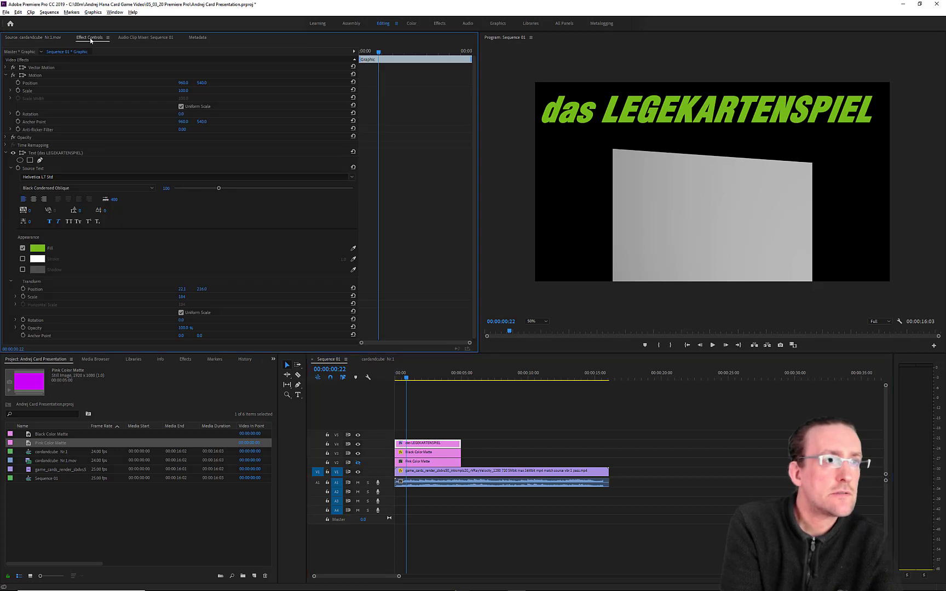
{"action": "left_click", "coordinate": [6, 138]}
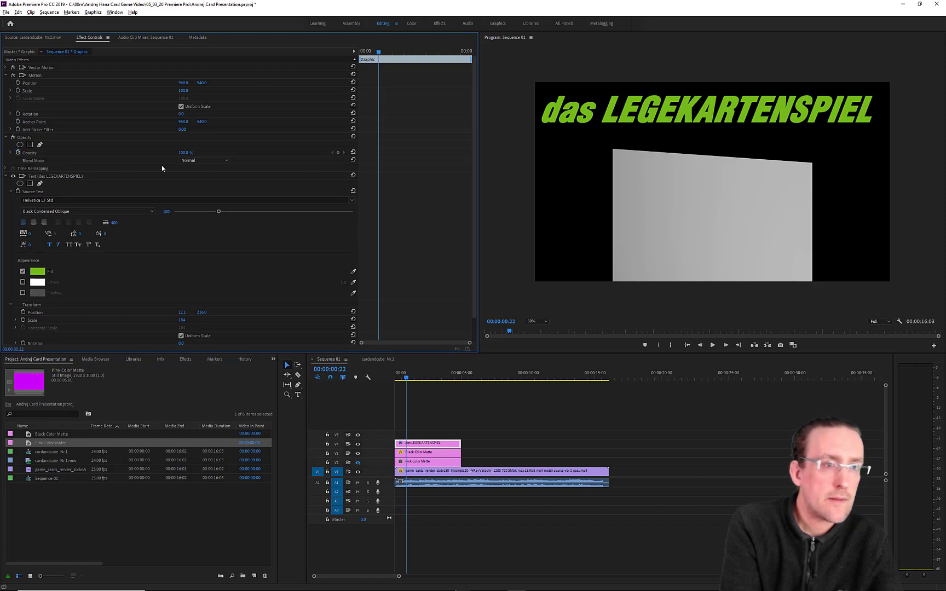
{"action": "left_click", "coordinate": [44, 154]}
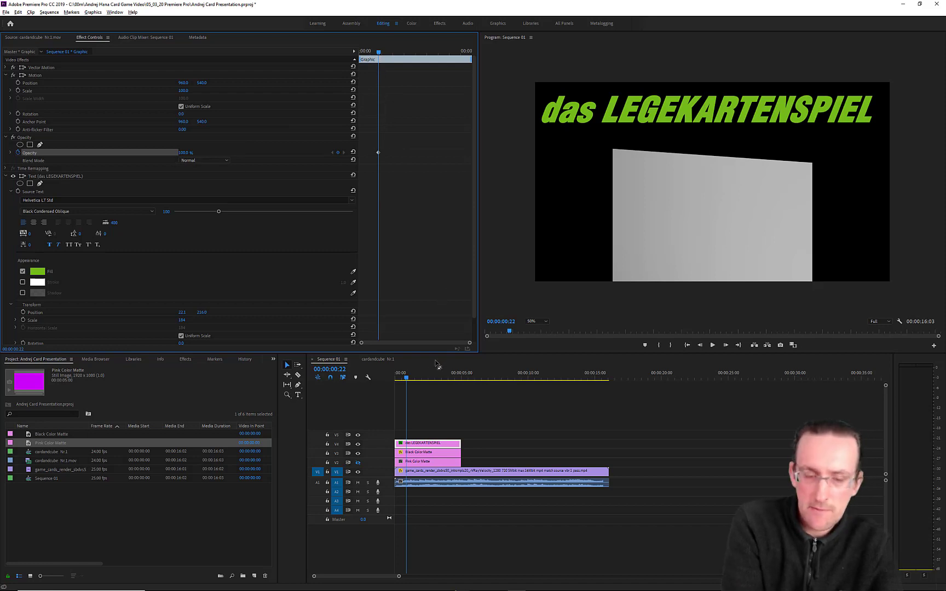
{"action": "left_click", "coordinate": [511, 330]}
{"action": "key", "text": "Right"}
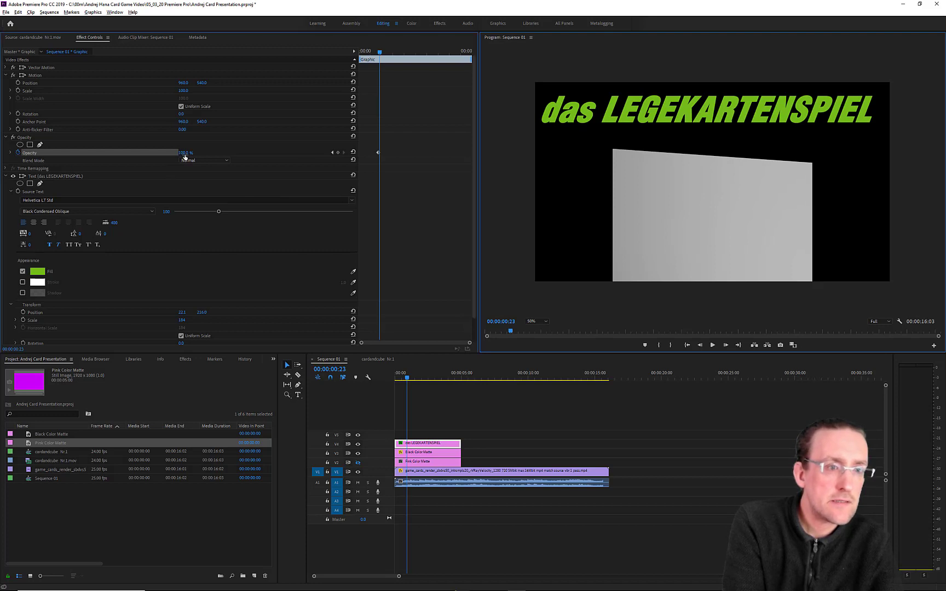
{"action": "left_click_drag", "start_coordinate": [185, 155], "coordinate": [170, 155]}
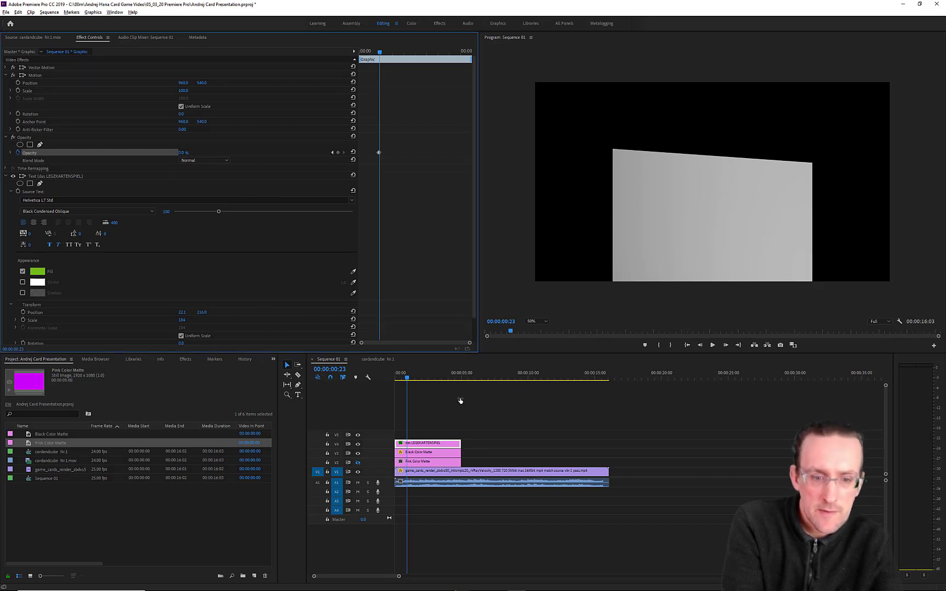
- Keyframe the Black Color Matte clip's opacity at 100% on 00:00:00:22 and 0% on 00:00:00:23
{"action": "left_click", "coordinate": [427, 457]}
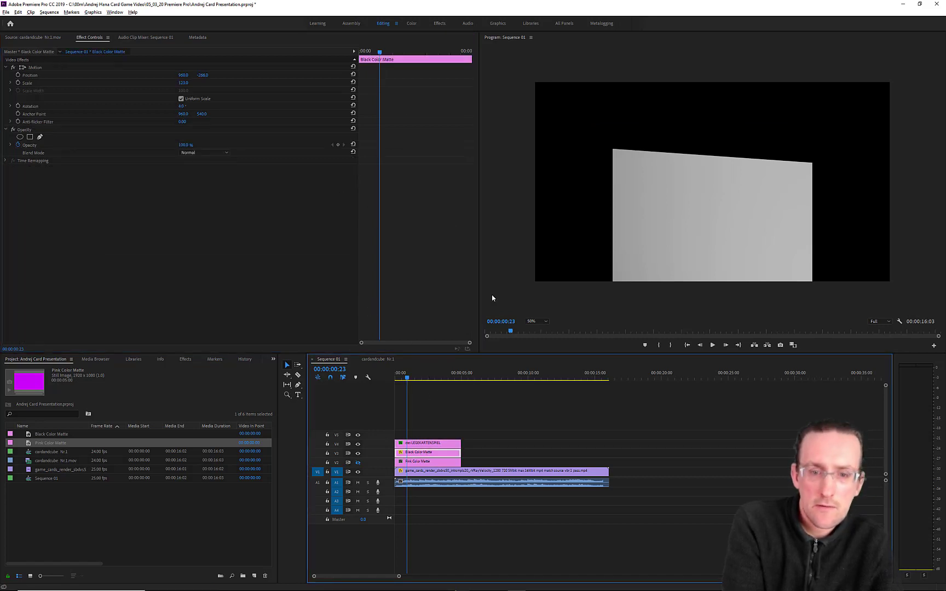
{"action": "left_click_drag", "start_coordinate": [510, 331], "coordinate": [509, 332]}
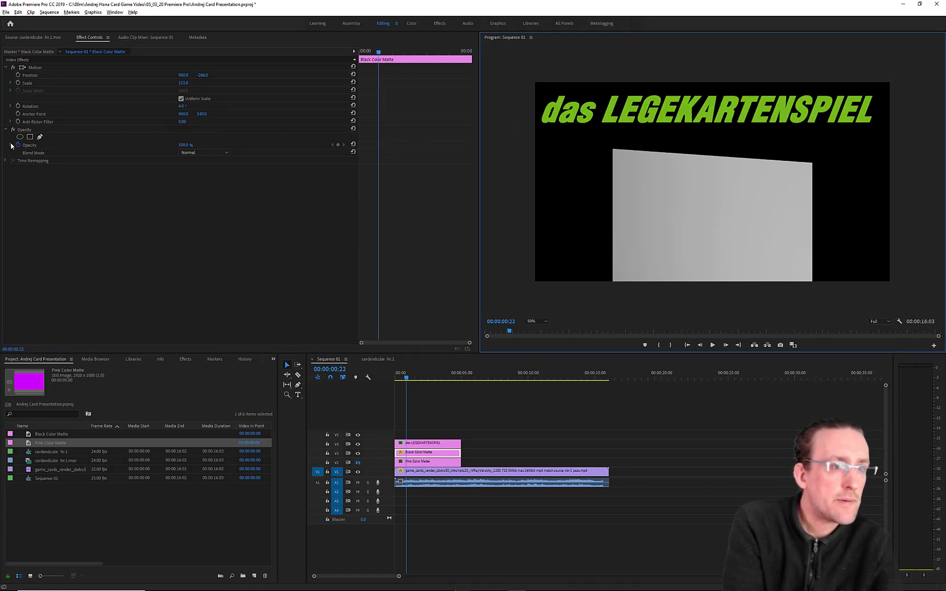
{"action": "left_click", "coordinate": [338, 144]}
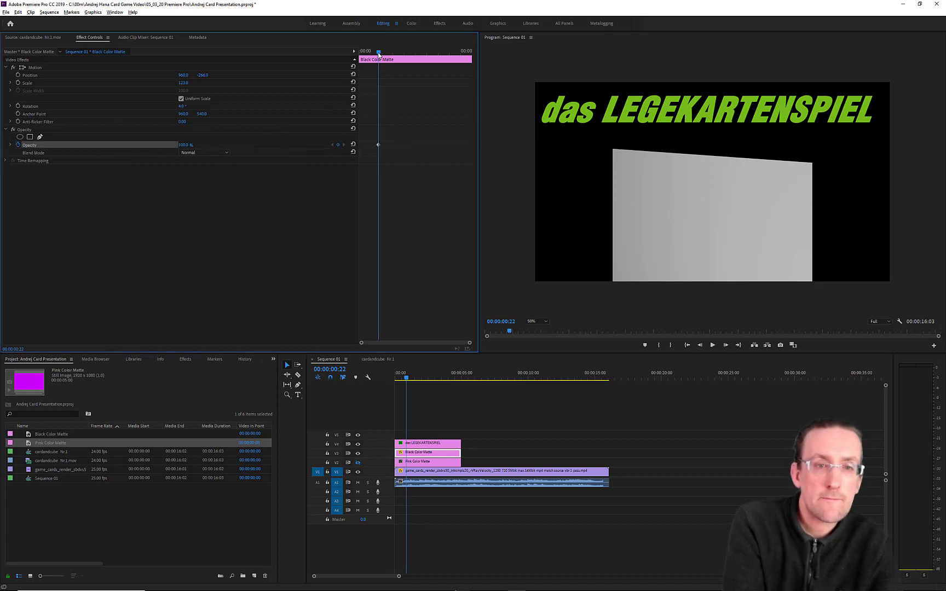
{"action": "left_click_drag", "start_coordinate": [378, 53], "coordinate": [381, 53]}
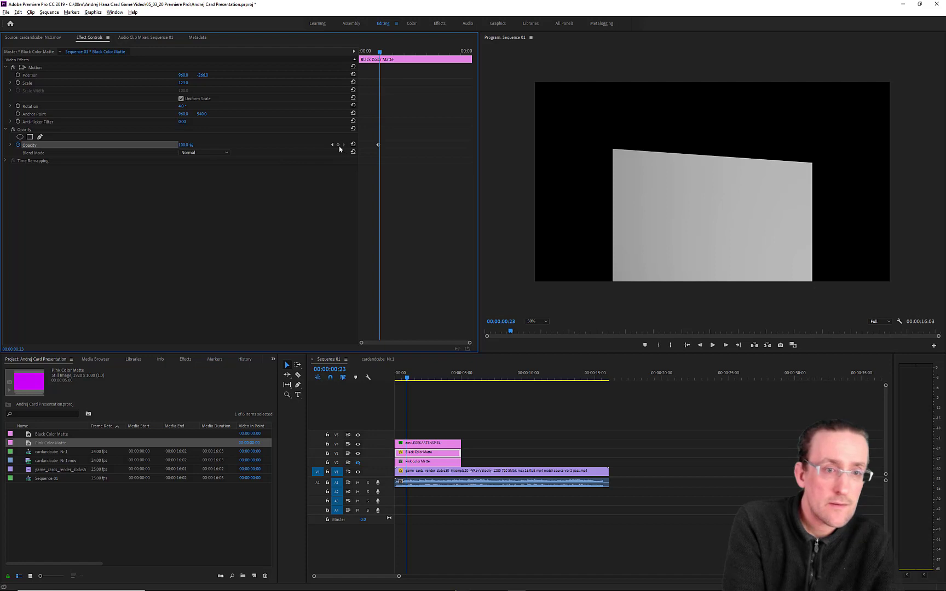
{"action": "type", "text": "0"}
{"action": "key", "text": "Return"}
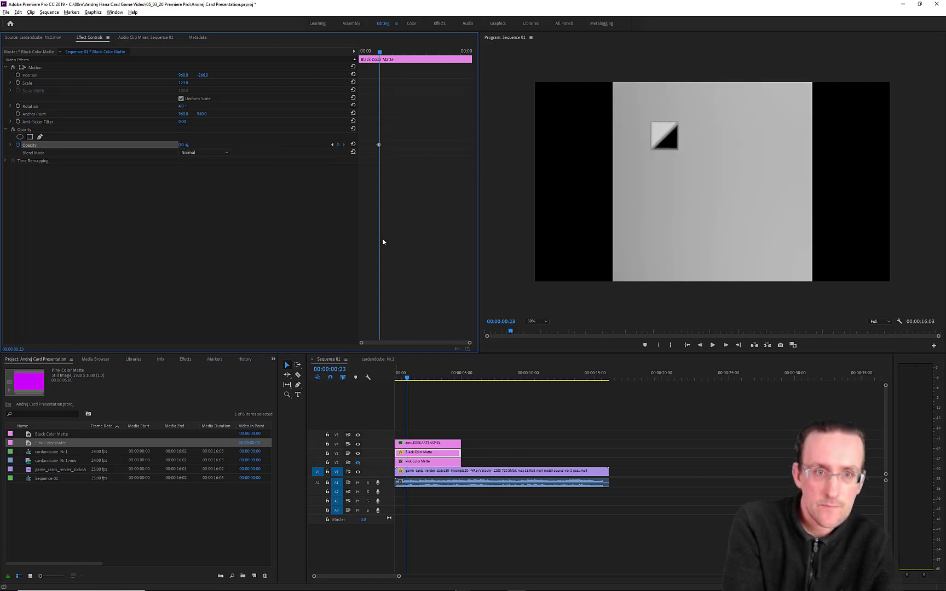
- Play Sequence 01 around the title and matte cut at 00:00:00:22, then place the playhead at 00:00:00:14
{"action": "left_click", "coordinate": [378, 53]}
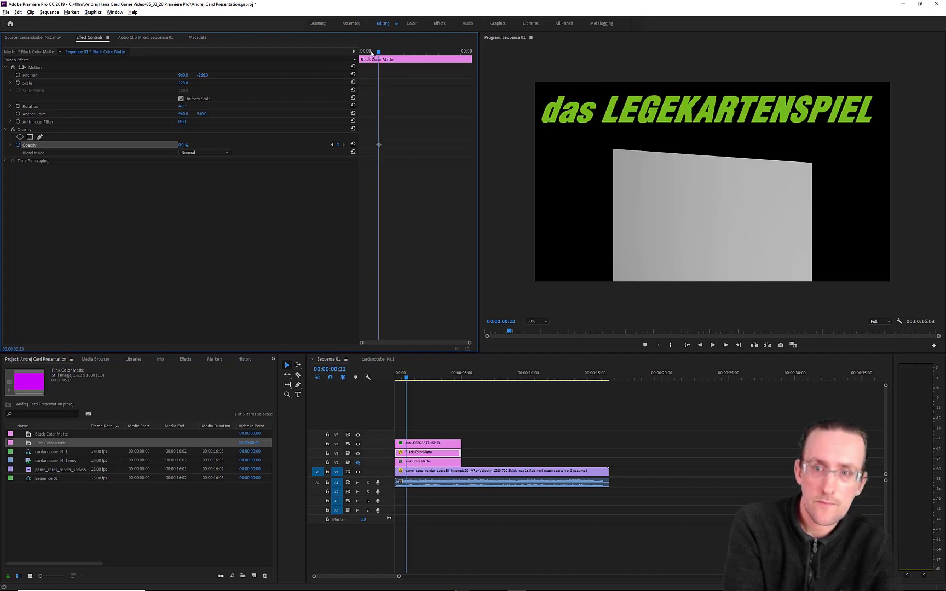
{"action": "key", "text": "space"}
{"action": "mouse_move", "coordinate": [378, 54]}
{"action": "left_mouse_down"}
{"action": "mouse_move", "coordinate": [386, 55]}
{"action": "mouse_move", "coordinate": [377, 62]}
{"action": "left_mouse_up"}
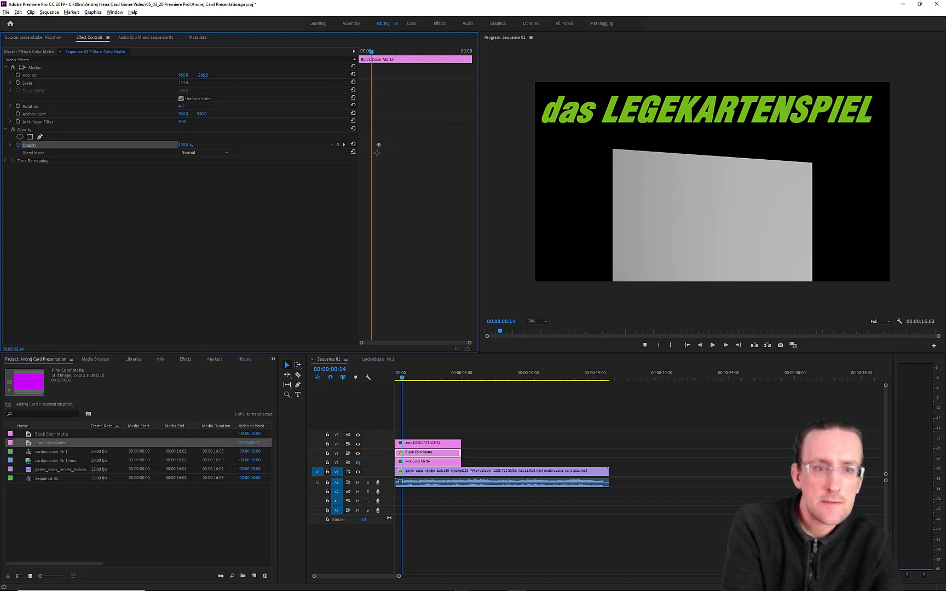
{"action": "left_click", "coordinate": [377, 153]}
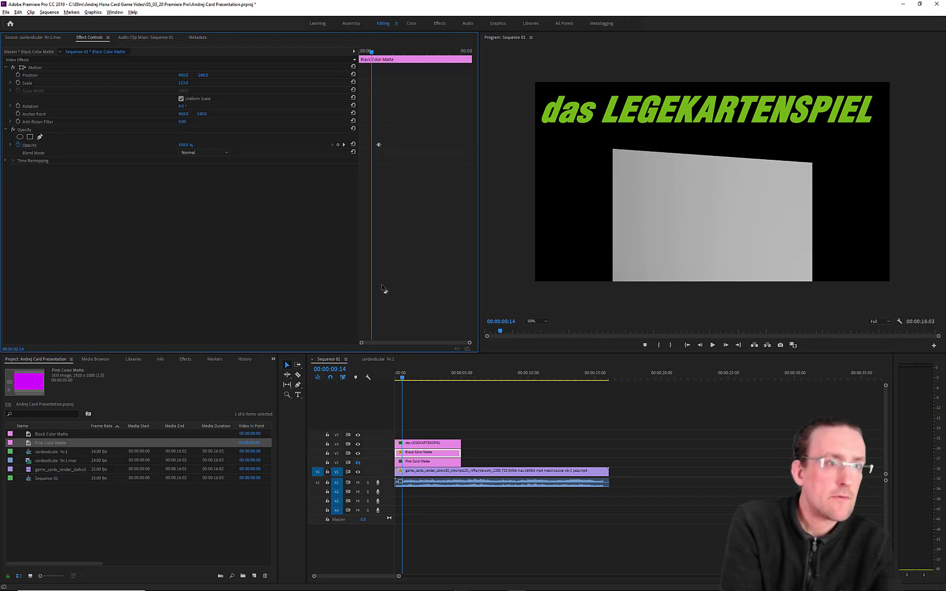
- Move the cardandcube Nr.1.mov source to 00:00:00:14 to compare its title frame with Sequence 01
{"action": "left_click", "coordinate": [49, 37]}
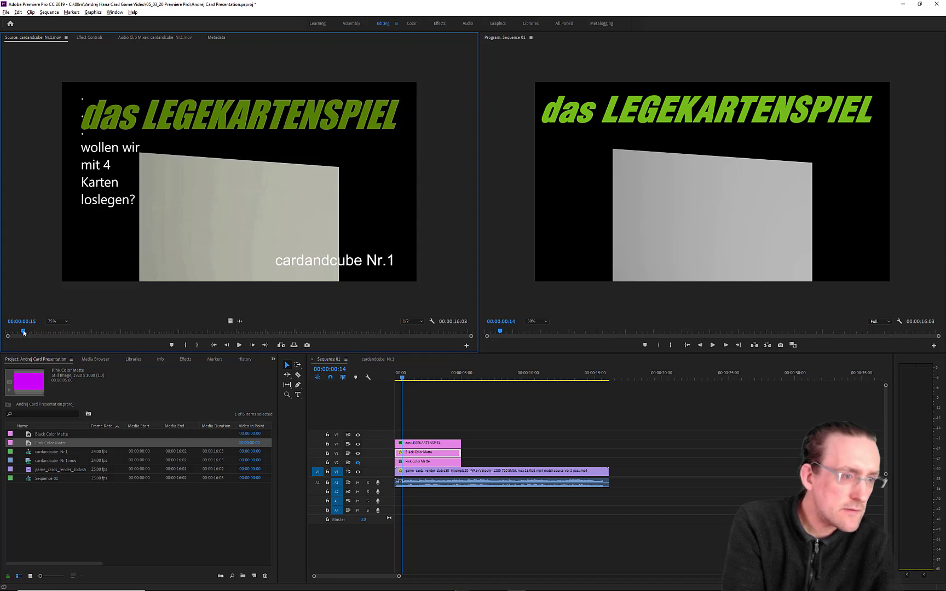
{"action": "left_click_drag", "start_coordinate": [23, 333], "coordinate": [22, 333]}
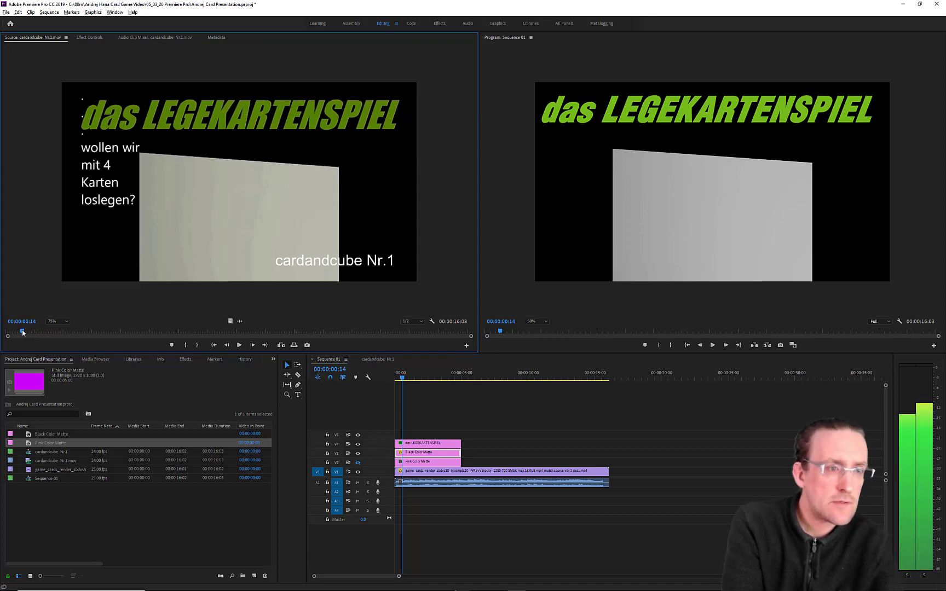
{"action": "left_click_drag", "start_coordinate": [23, 332], "coordinate": [22, 332]}
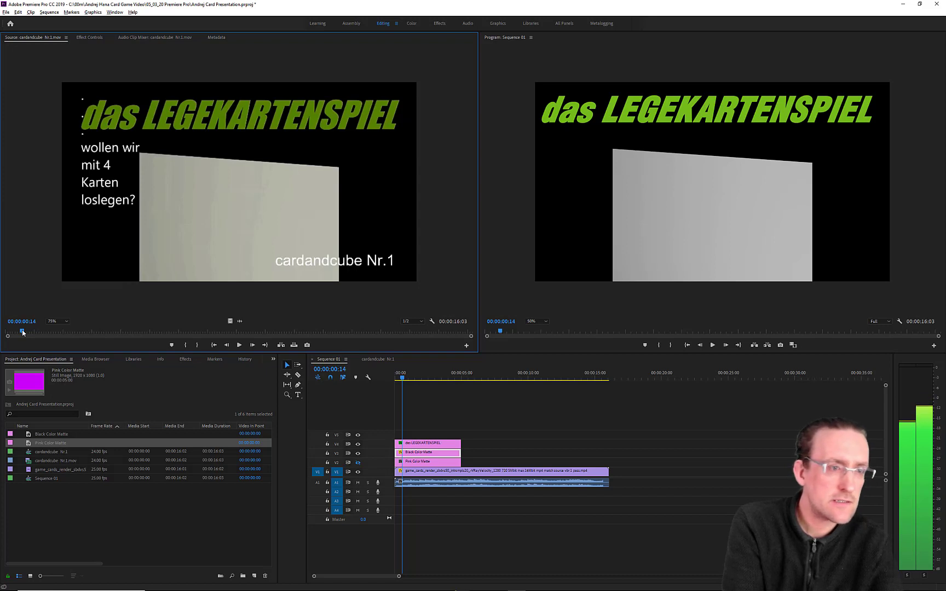
- Place the Sequence 01 playhead at 00:00:00:13 and cue the cardandcube Nr.1.mov source to 00:00:00:16 as the text reference
{"action": "left_click_drag", "start_coordinate": [22, 333], "coordinate": [22, 332]}
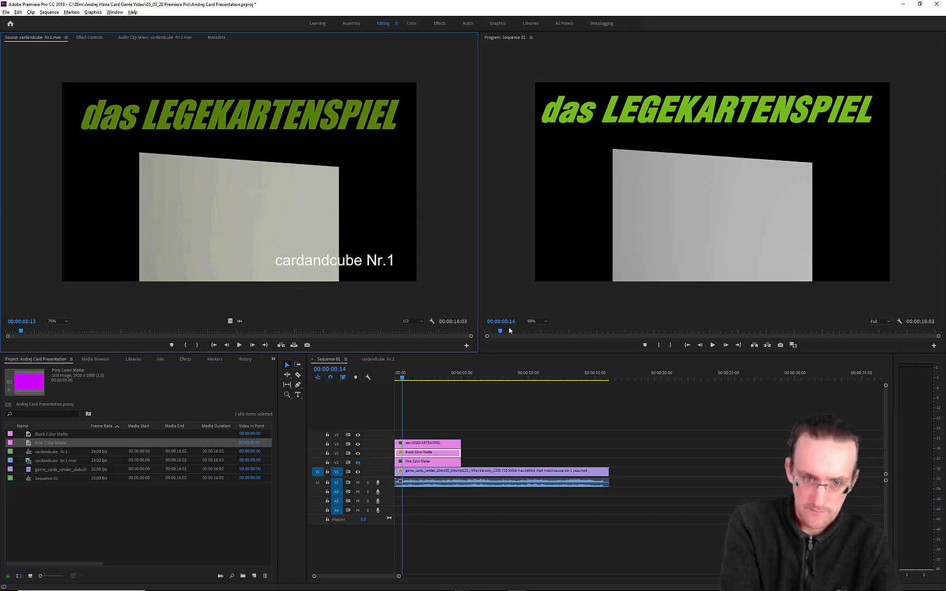
{"action": "left_click_drag", "start_coordinate": [500, 333], "coordinate": [498, 332]}
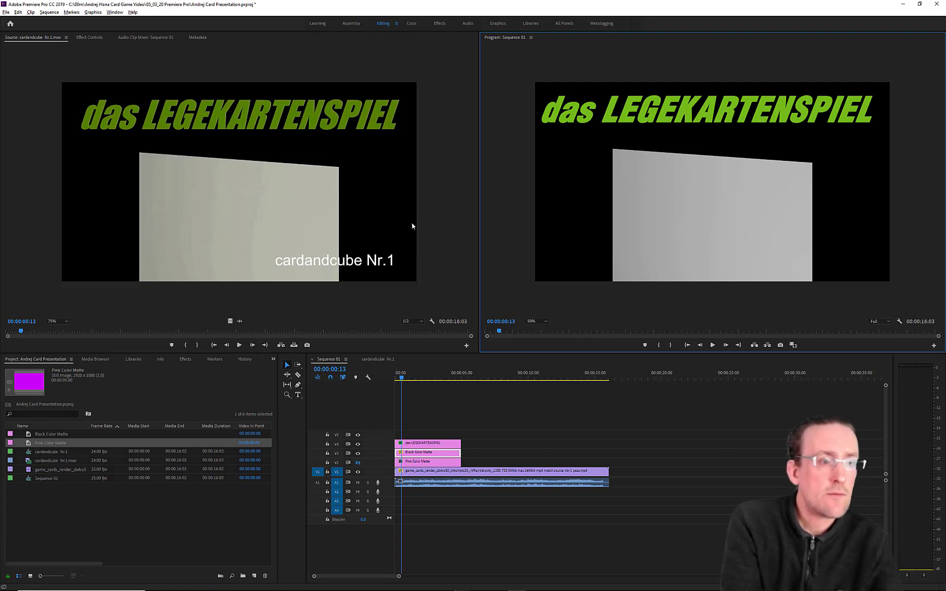
{"action": "left_click", "coordinate": [298, 395]}
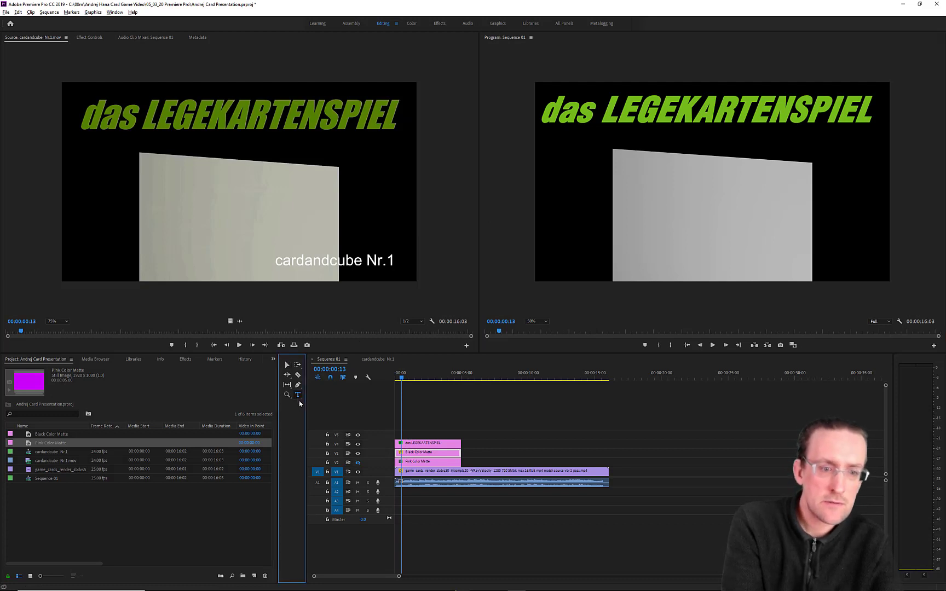
{"action": "left_click", "coordinate": [25, 332]}
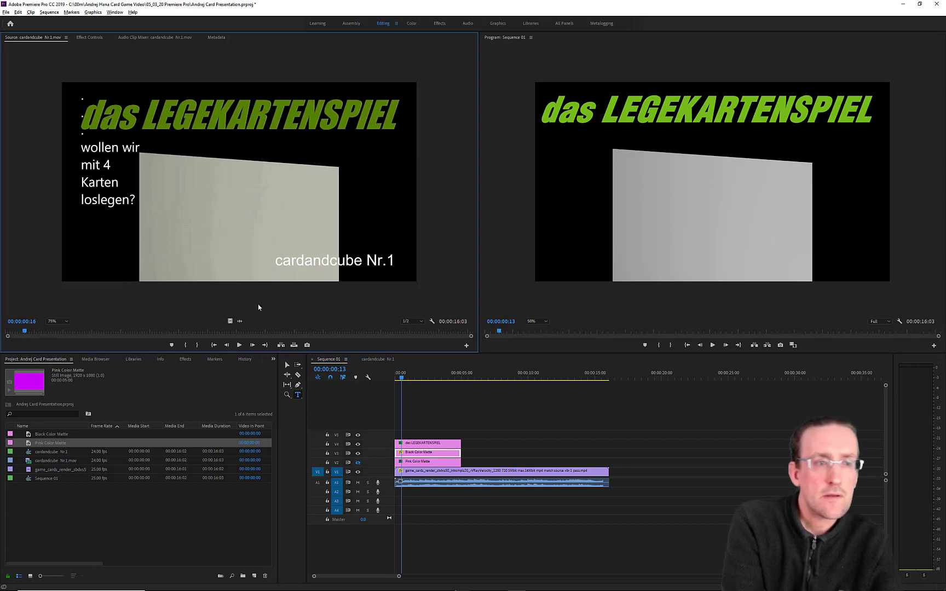
- Add a text graphic below the title in Sequence 01 reading "wollen wir / mit 4 / Karten / loslegen?" on four lines
{"action": "left_click", "coordinate": [555, 146]}
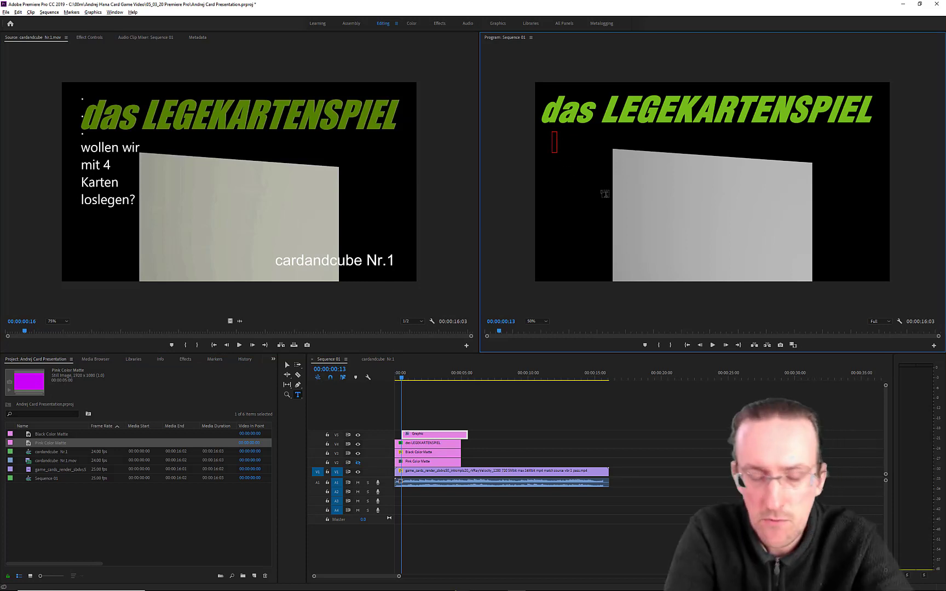
{"action": "type", "text": "wo"}
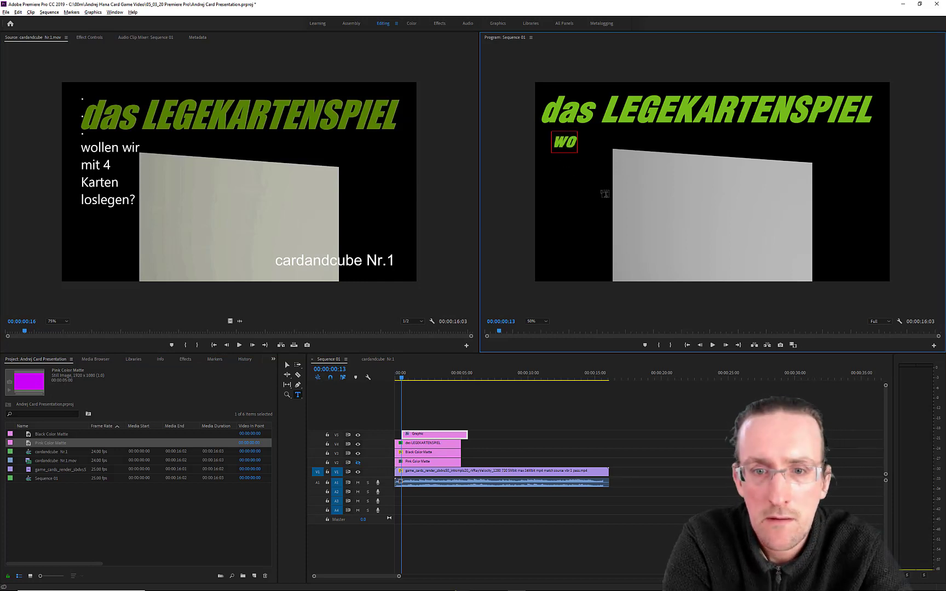
{"action": "type", "text": "llen wir"}
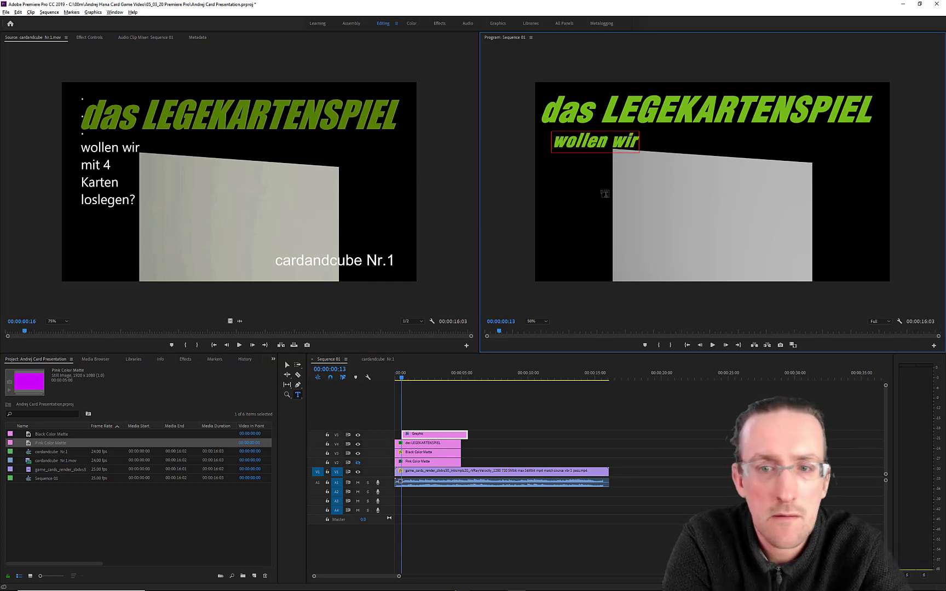
{"action": "key", "text": "Return"}
{"action": "type", "text": "mit 4"}
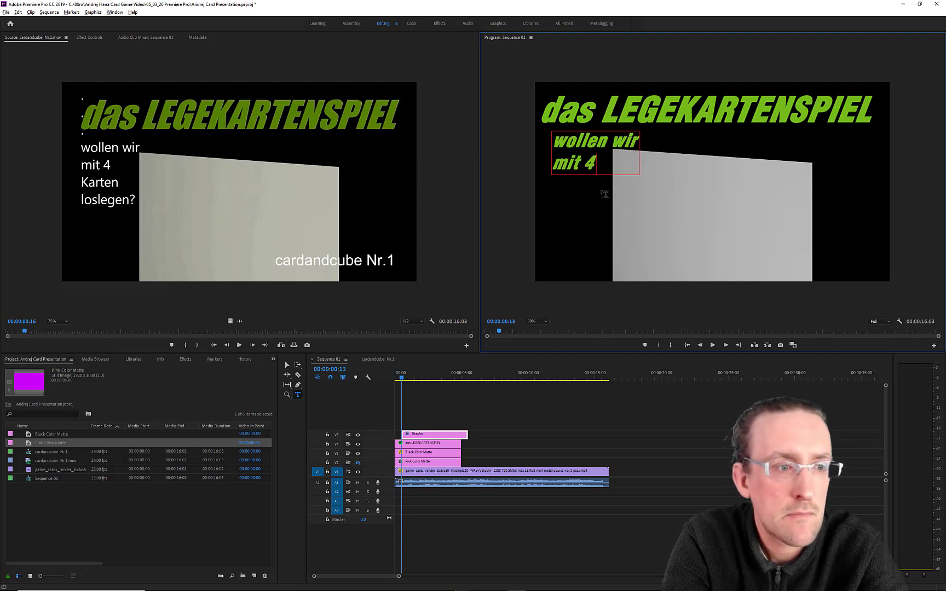
{"action": "key", "text": "Return"}
{"action": "type", "text": "Karten"}
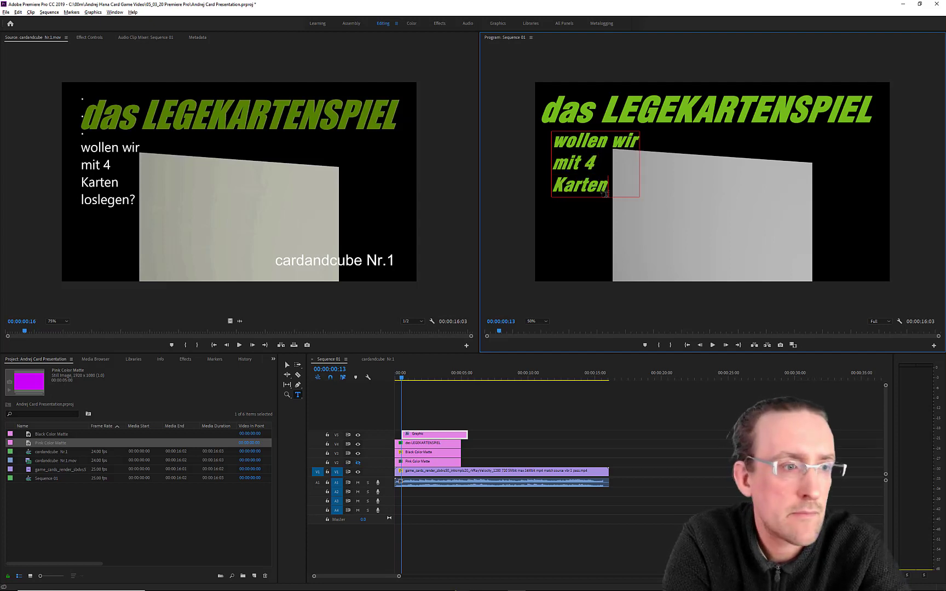
{"action": "key", "text": "Return"}
{"action": "type", "text": "log"}
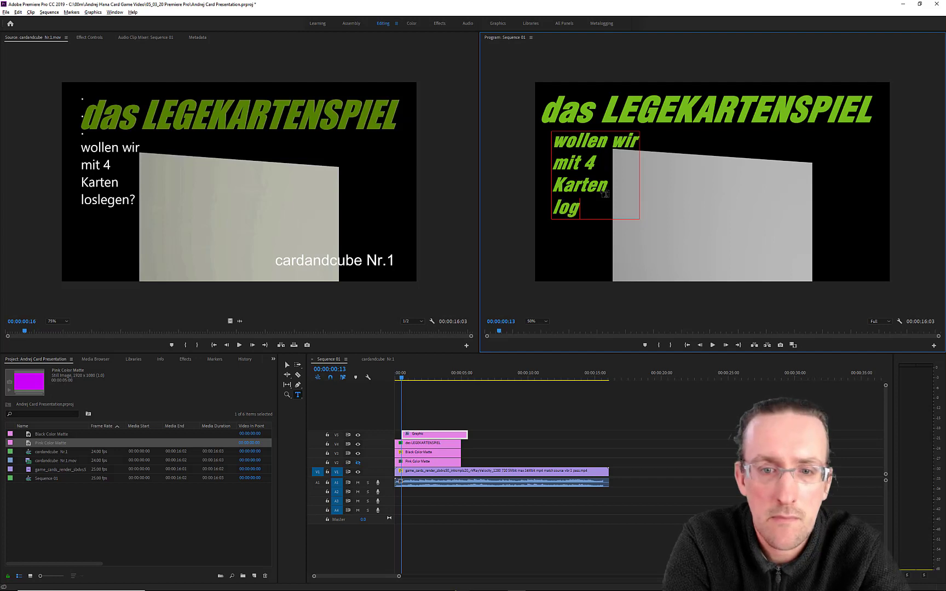
{"action": "key", "text": "BackSpace"}
{"action": "type", "text": "slegen"}
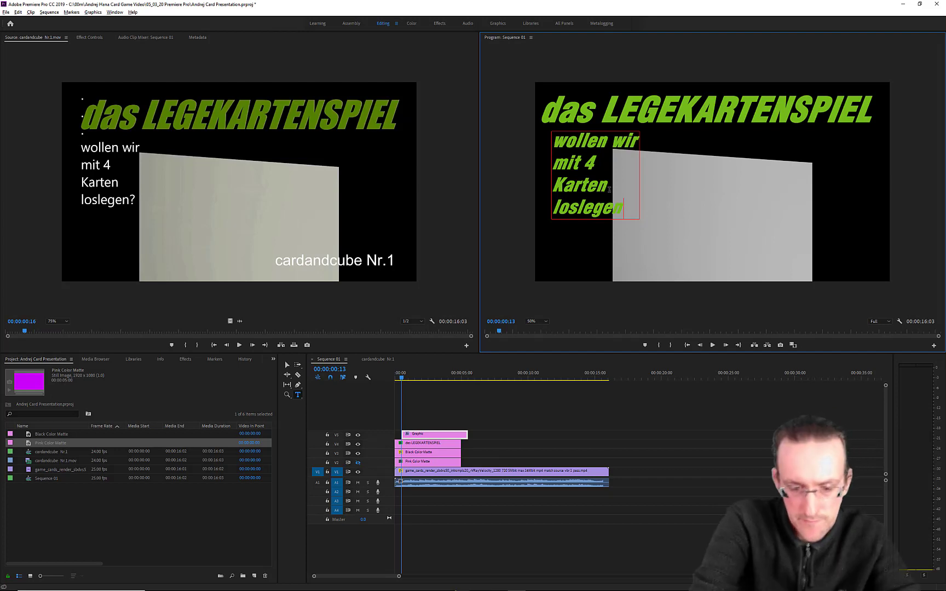
{"action": "type", "text": "?"}
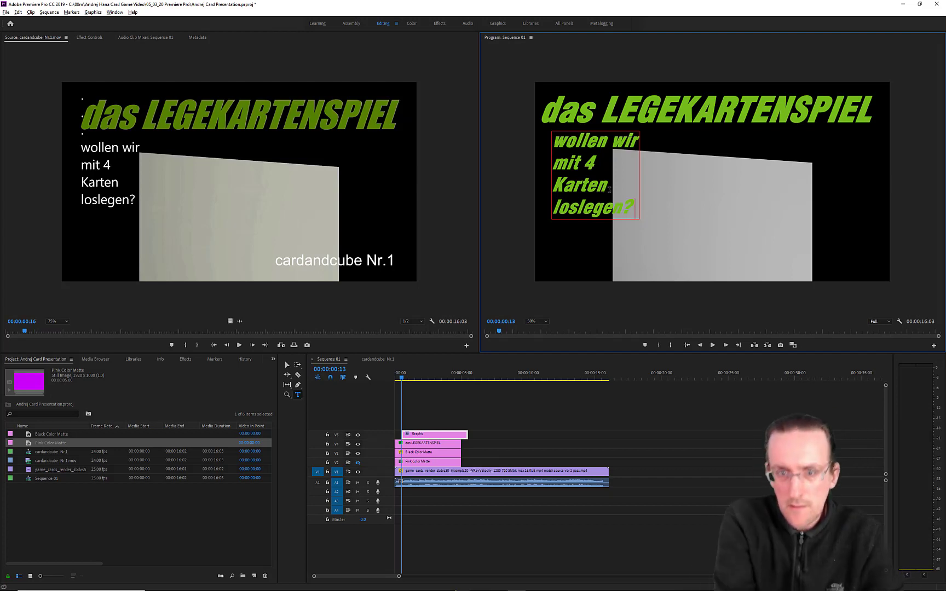
- Move the "wollen wir mit 4 Karten loslegen?" clip to the start of Sequence 01 and scrub through it, returning to 00:00:00:13
{"action": "left_click_drag", "start_coordinate": [636, 214], "coordinate": [541, 154]}
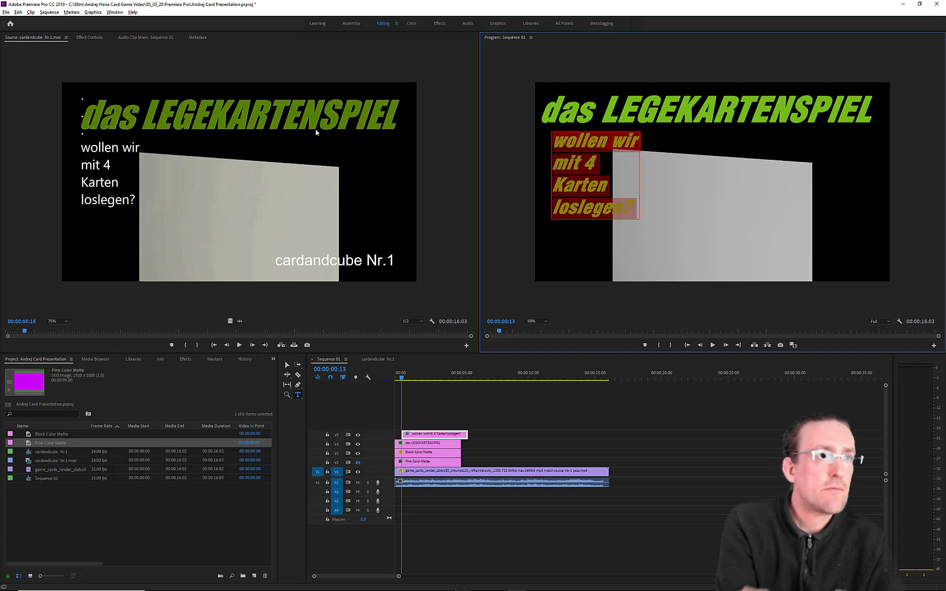
{"action": "left_click", "coordinate": [85, 37]}
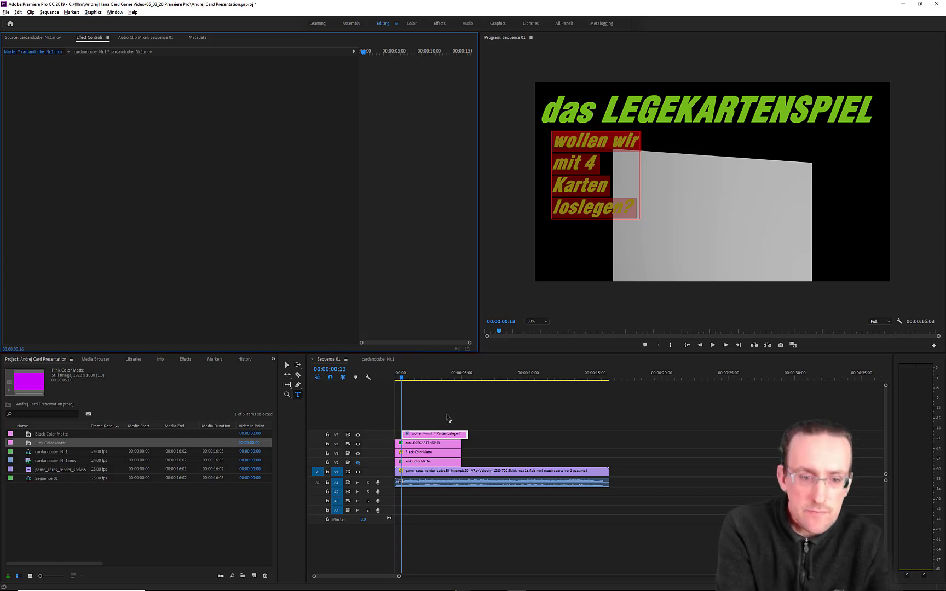
{"action": "left_click_drag", "start_coordinate": [412, 436], "coordinate": [405, 435]}
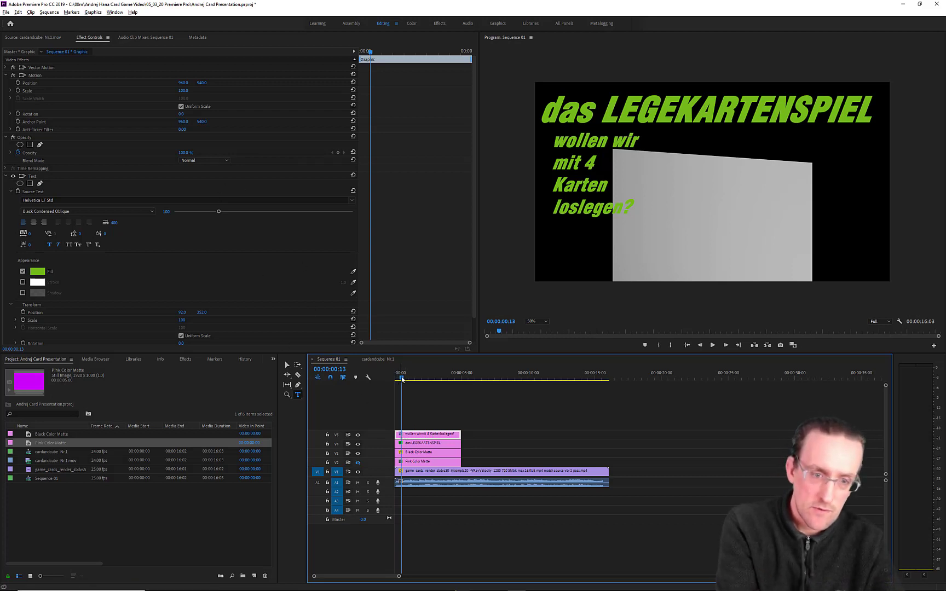
{"action": "left_click_drag", "start_coordinate": [402, 382], "coordinate": [492, 385]}
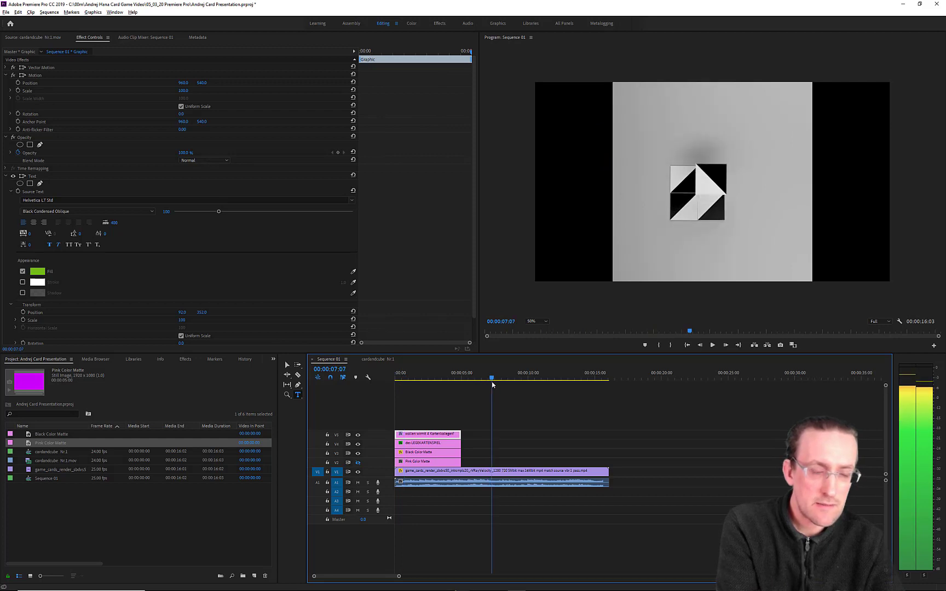
{"action": "left_click", "coordinate": [408, 381]}
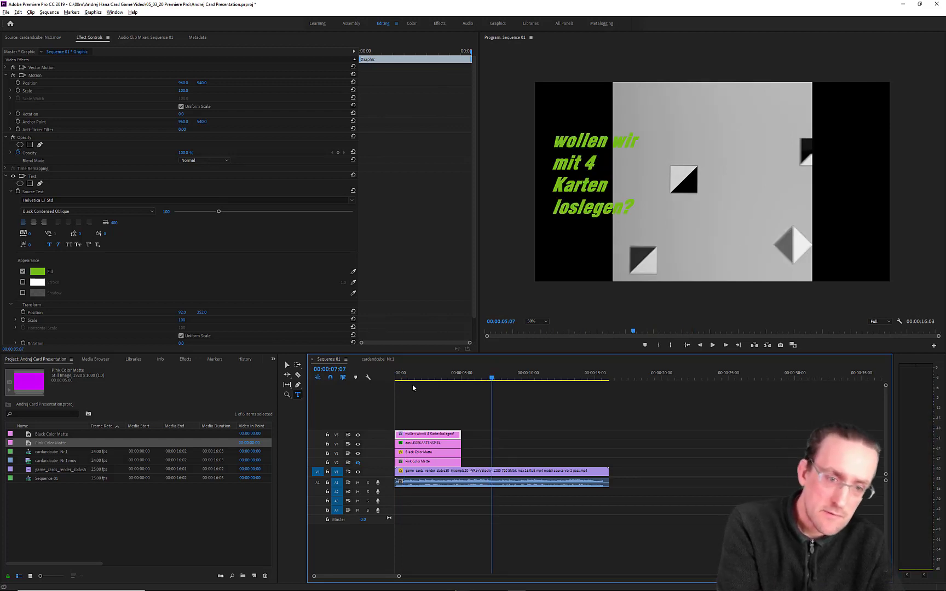
{"action": "left_click_drag", "start_coordinate": [407, 390], "coordinate": [401, 390]}
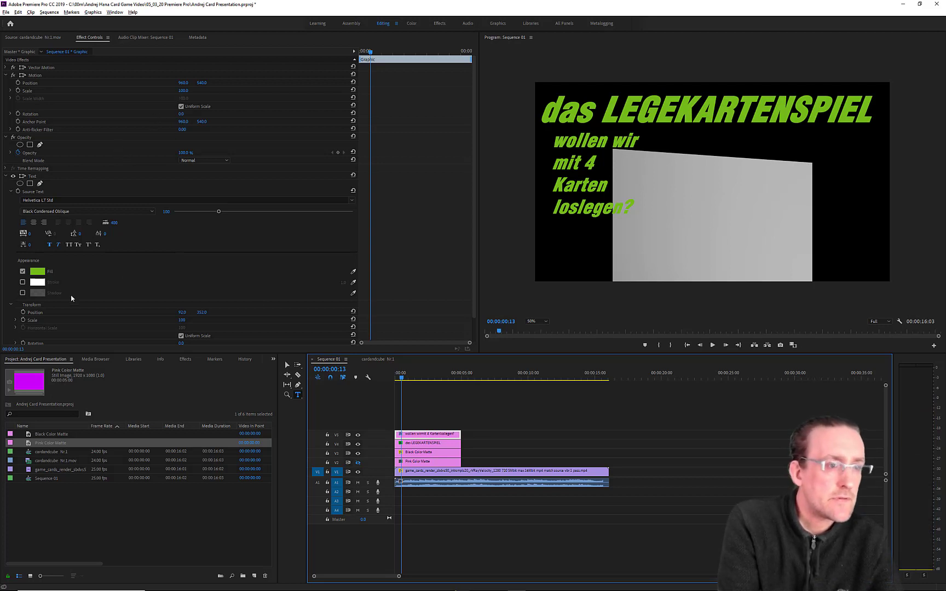
- Set the fill color of the "wollen wir mit 4 Karten loslegen?" text to white
{"action": "left_click", "coordinate": [37, 271]}
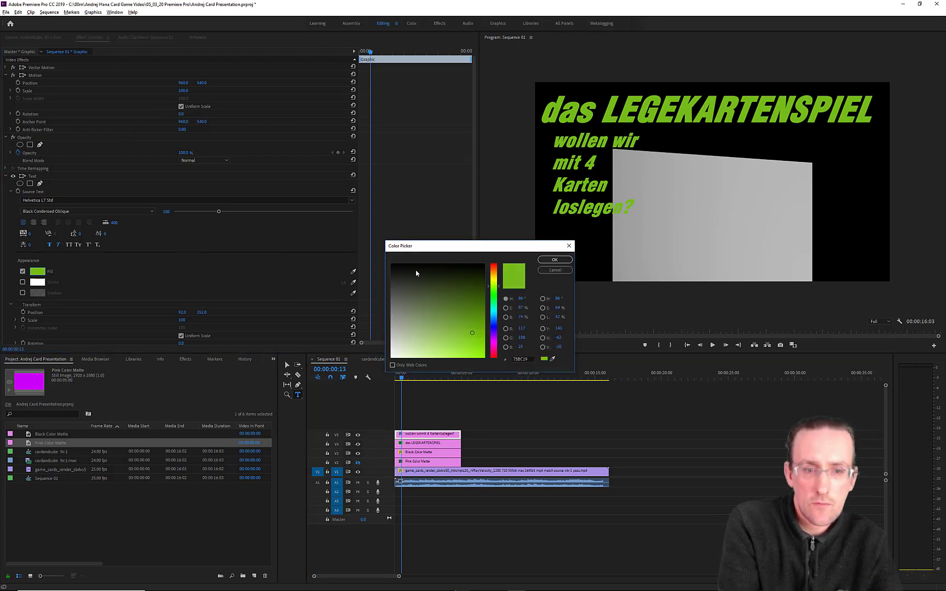
{"action": "left_click", "coordinate": [391, 357]}
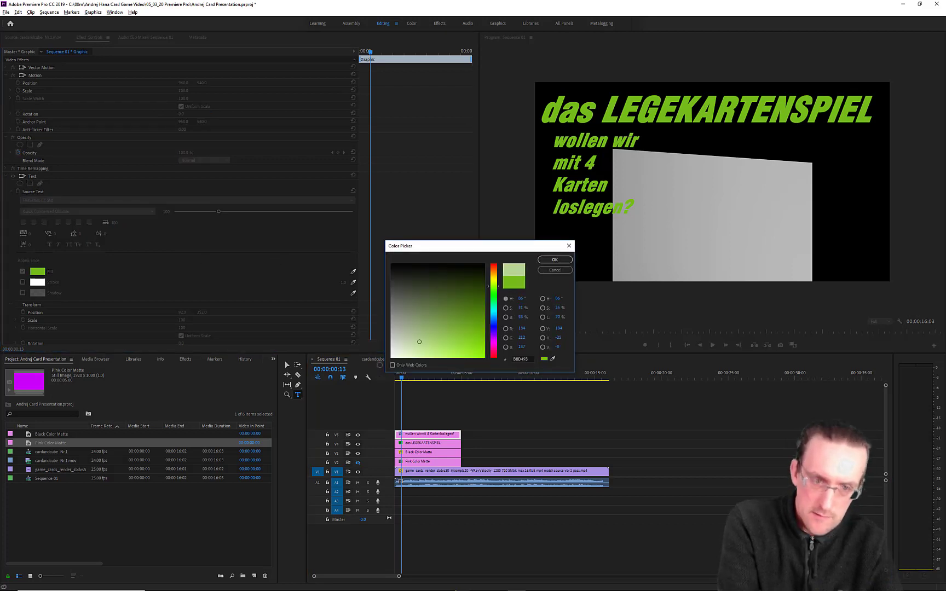
{"action": "left_click", "coordinate": [555, 260]}
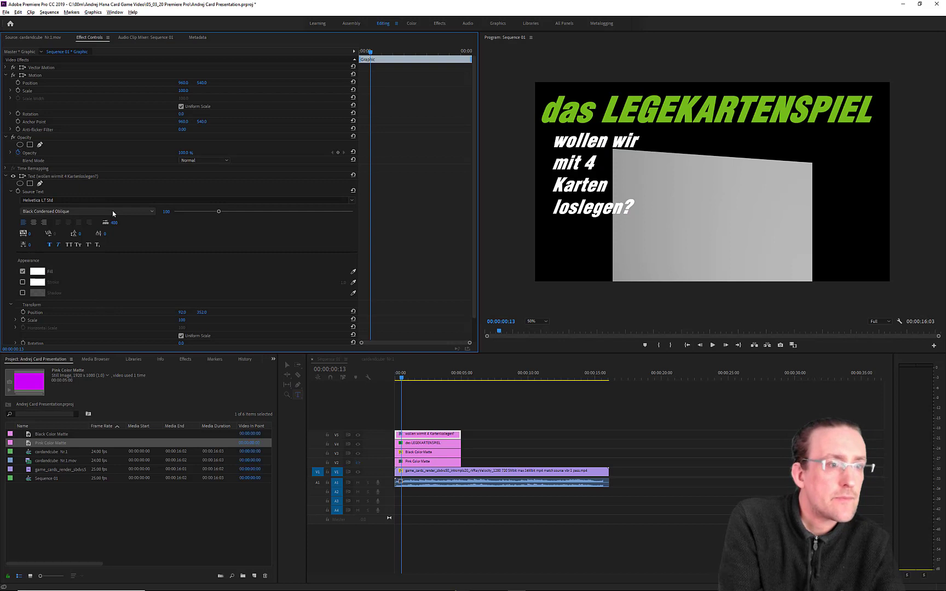
- Set the question text's font style to Helvetica LT Std Light and turn off its faux italic
{"action": "left_click", "coordinate": [113, 211]}
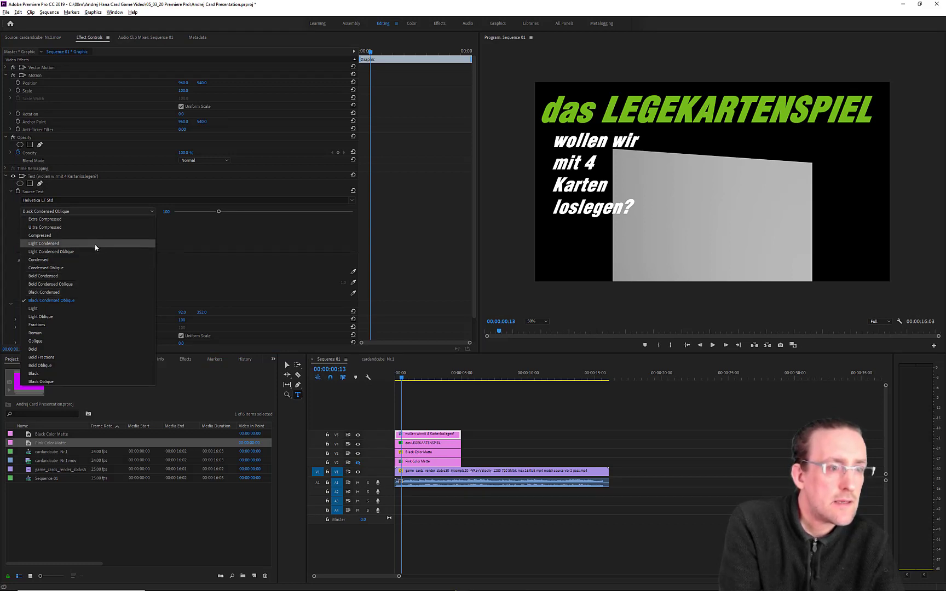
{"action": "left_click", "coordinate": [78, 311]}
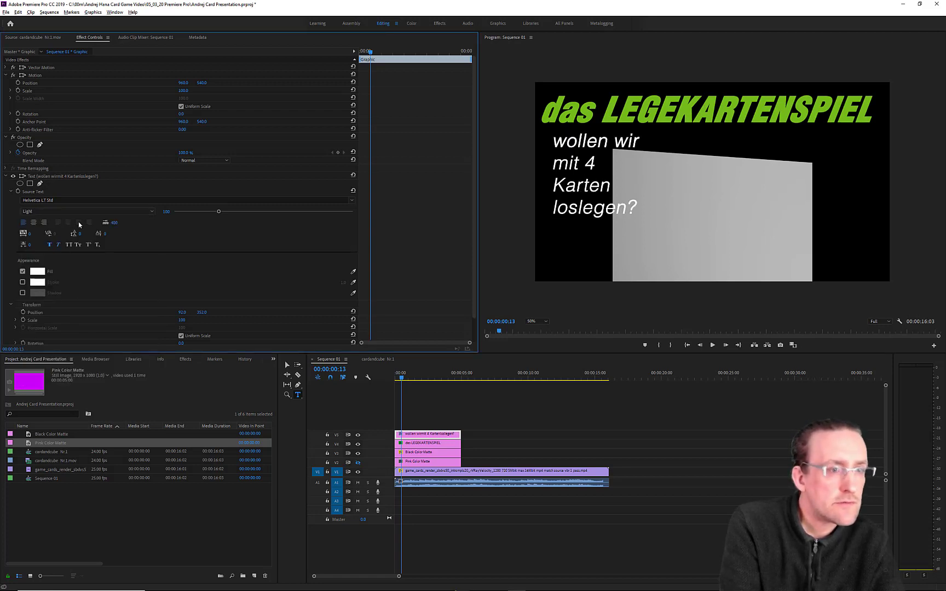
{"action": "left_click", "coordinate": [58, 246]}
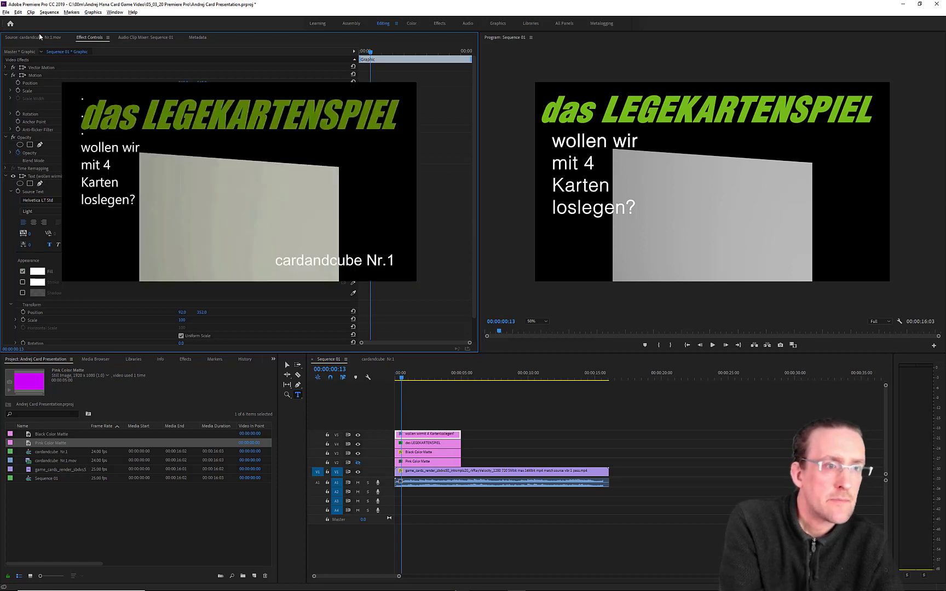
- Compare the question text with the cardandcube Nr.1.mov source and reduce its font size to 87
{"action": "left_click", "coordinate": [40, 37]}
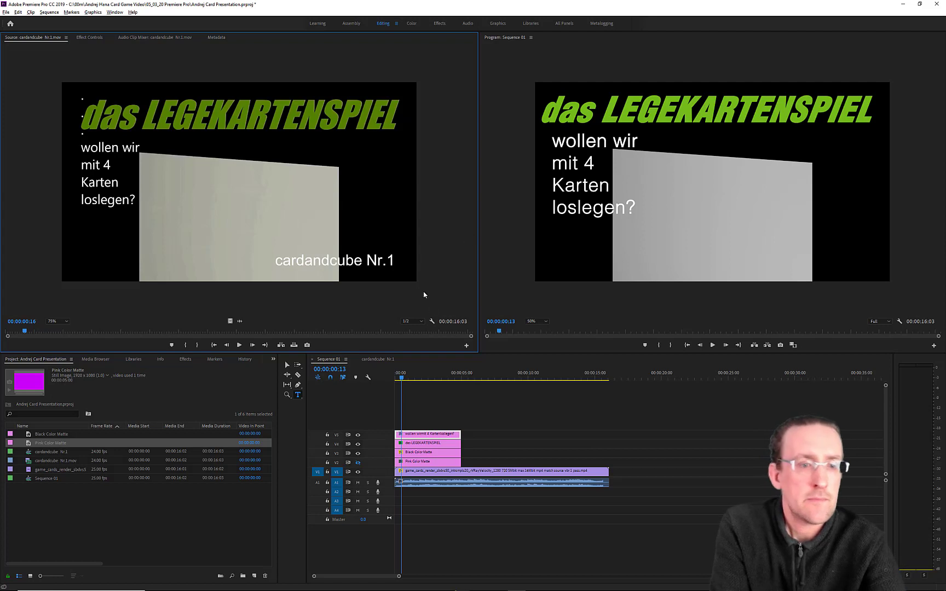
{"action": "left_click", "coordinate": [89, 36]}
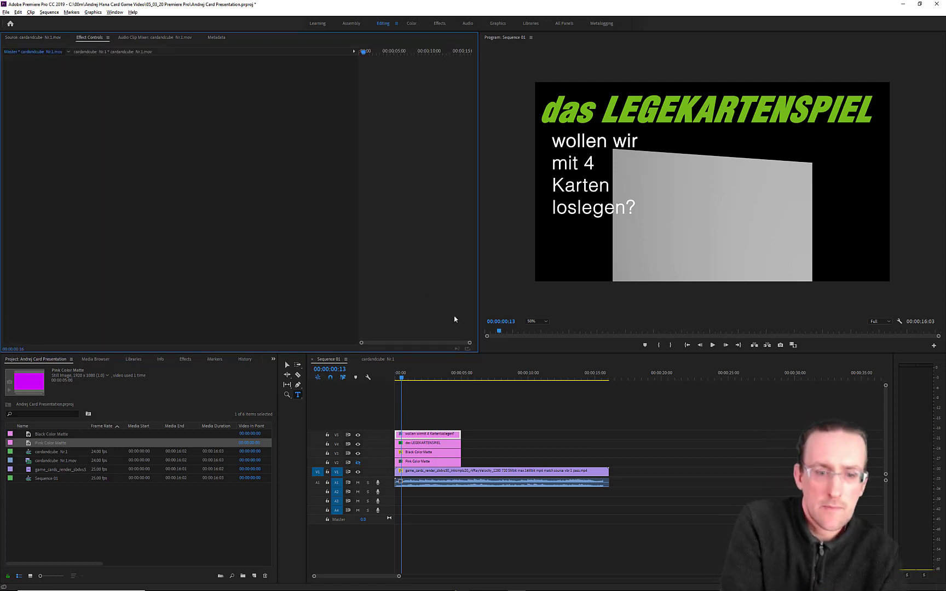
{"action": "left_click", "coordinate": [421, 434]}
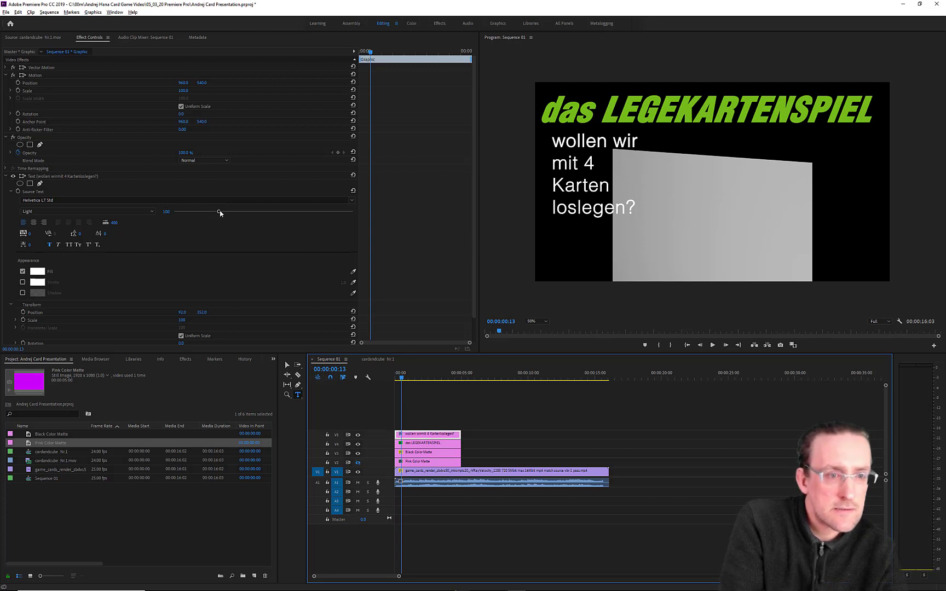
{"action": "left_click_drag", "start_coordinate": [220, 213], "coordinate": [212, 211]}
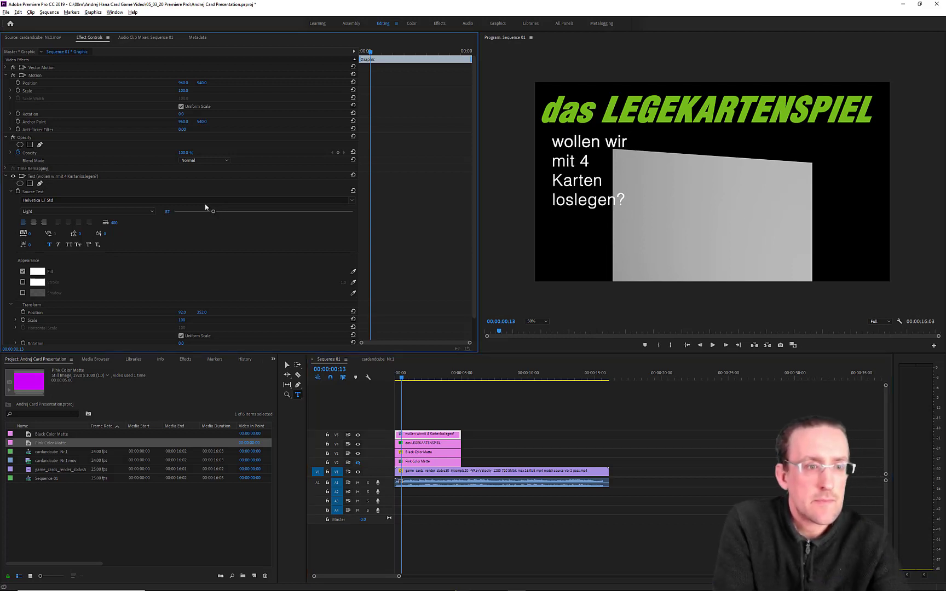
- Switch to the media player with cardandcube Nr.1.mov and scrub and play its opening seconds to examine the text's appearance and timing
{"action": "key", "text": "alt+Tab"}
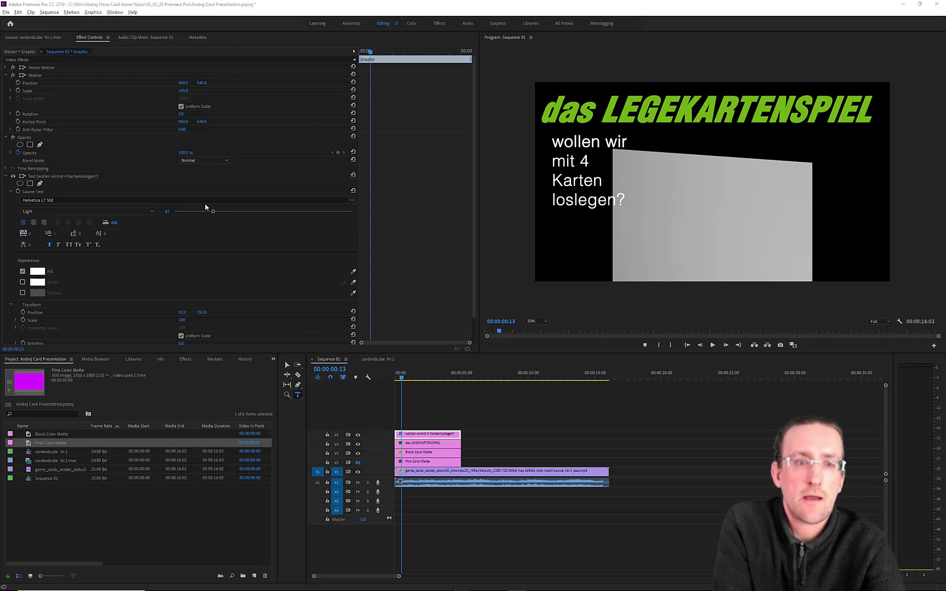
{"action": "key", "text": "alt+Tab"}
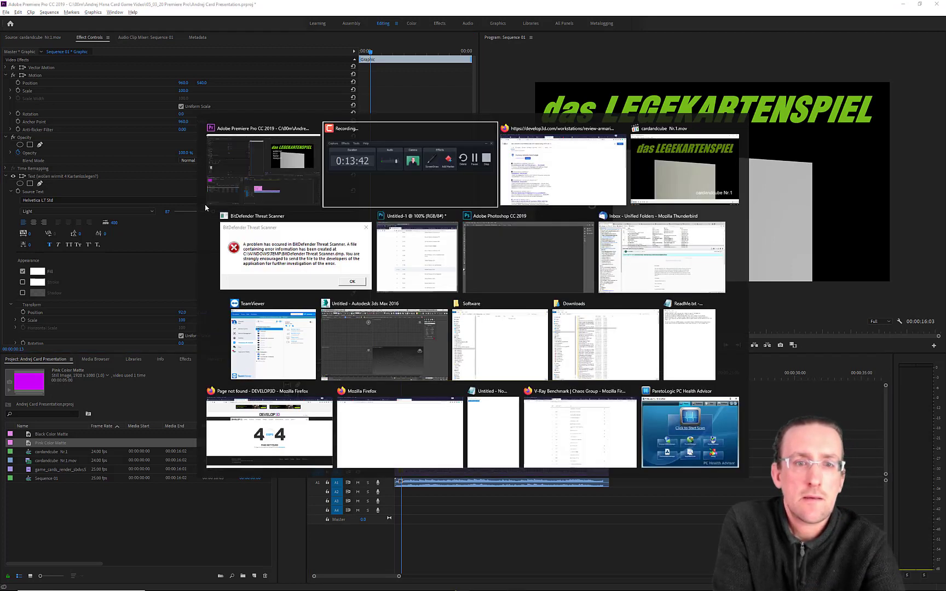
{"action": "key", "text": "Tab"}
{"action": "key", "text": "Tab"}
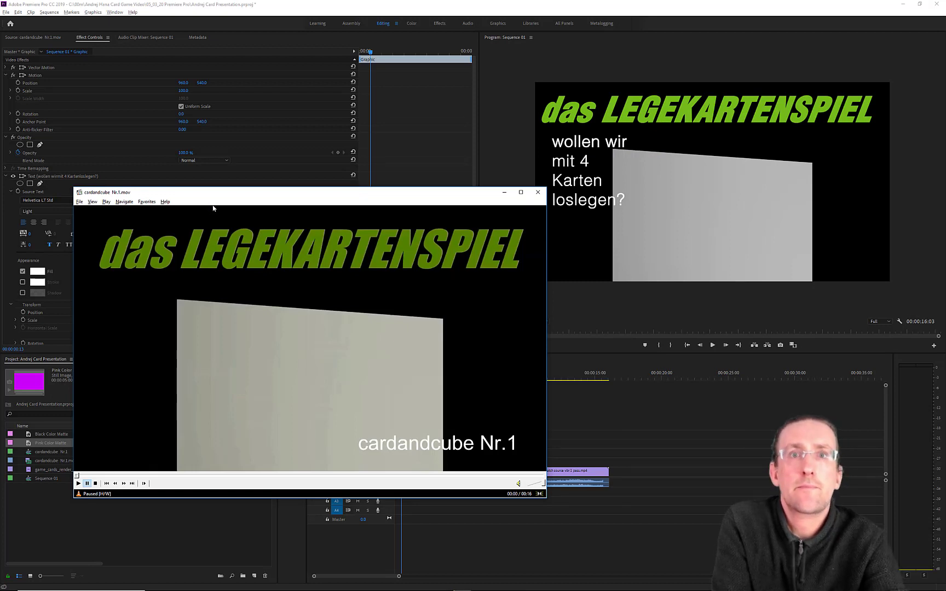
{"action": "left_click", "coordinate": [125, 476]}
{"action": "left_click", "coordinate": [135, 476]}
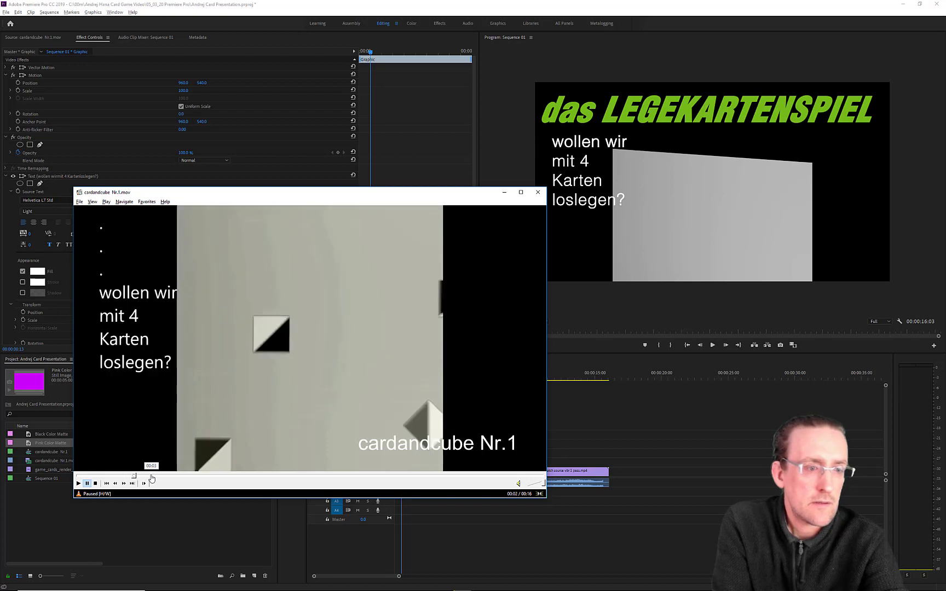
{"action": "left_click", "coordinate": [121, 476]}
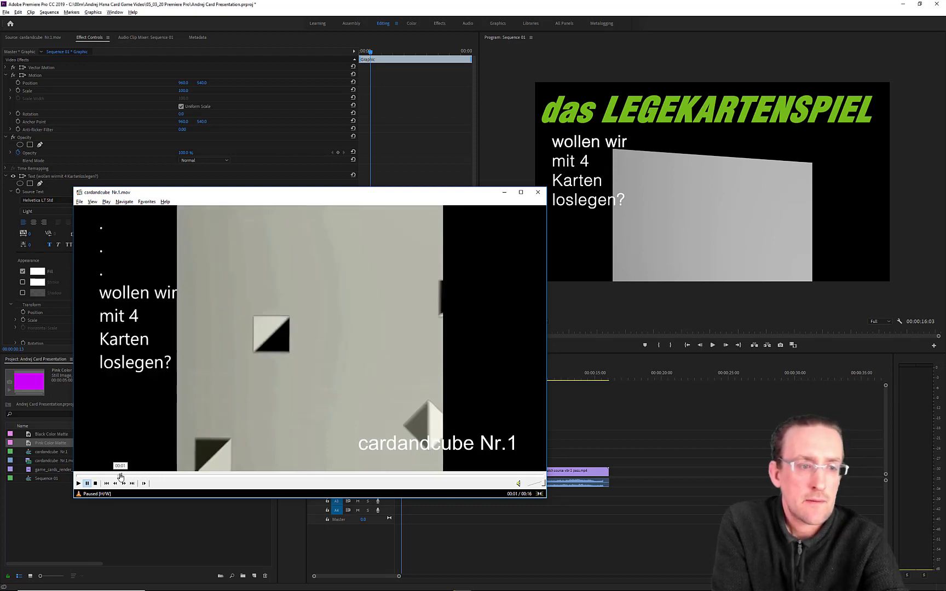
{"action": "left_click", "coordinate": [104, 476]}
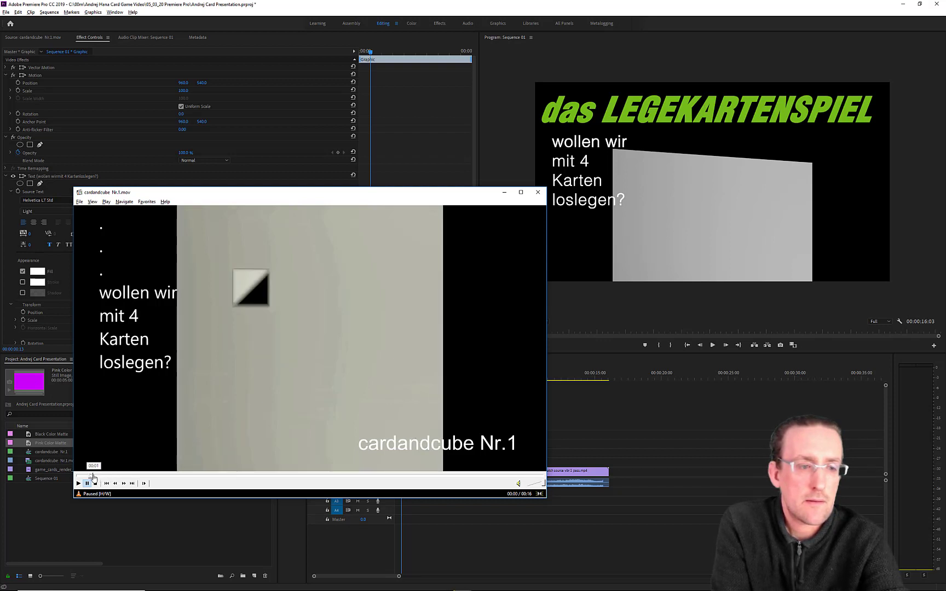
{"action": "key", "text": "space"}
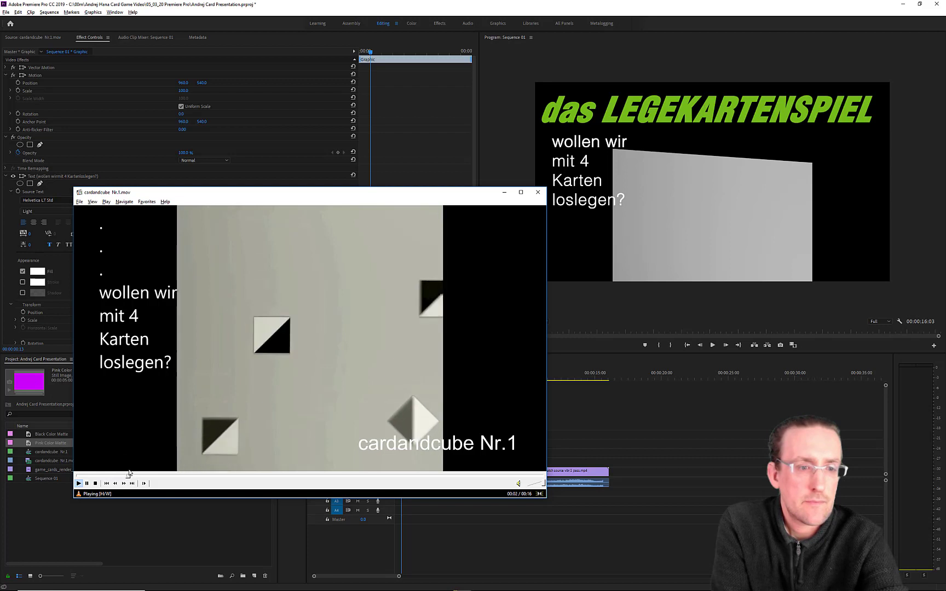
- Pause cardandcube Nr.1.mov at one second, move its player aside, and reduce the question text's font size to 78 in Premiere Pro
{"action": "left_click", "coordinate": [97, 477]}
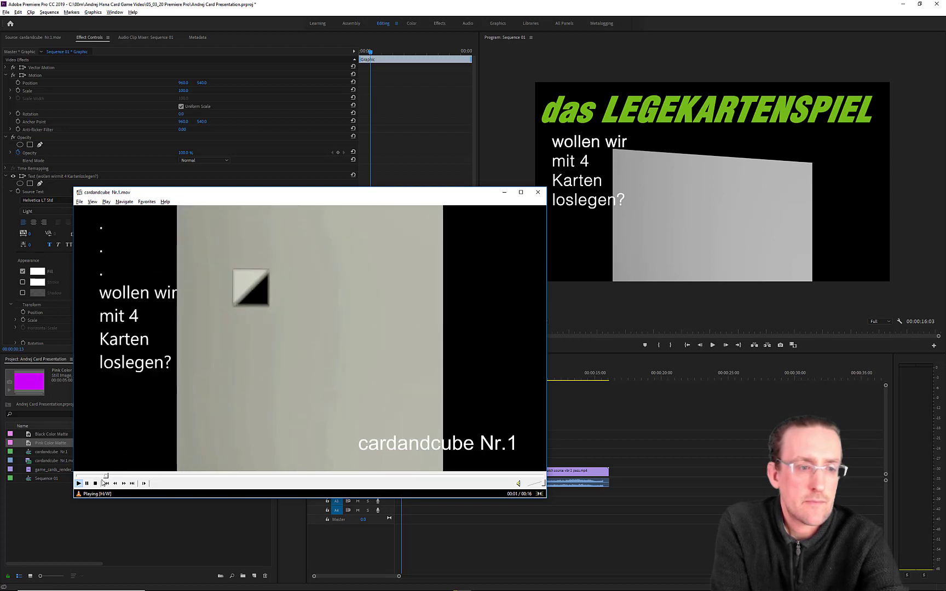
{"action": "key", "text": "space"}
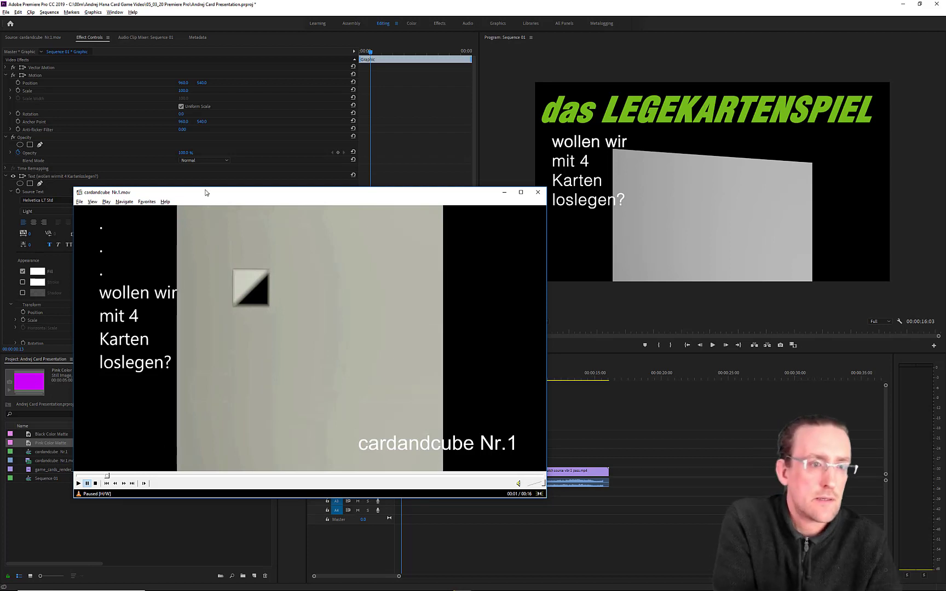
{"action": "left_click_drag", "start_coordinate": [205, 197], "coordinate": [226, 239]}
{"action": "left_click_drag", "start_coordinate": [233, 285], "coordinate": [245, 362]}
{"action": "left_click_drag", "start_coordinate": [211, 212], "coordinate": [208, 213]}
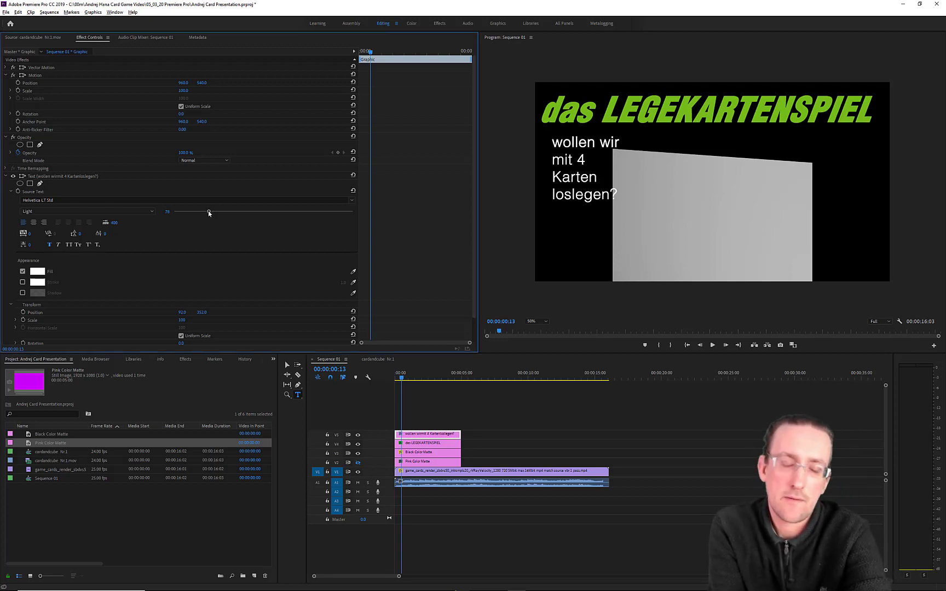
- Compare the question text with the cardandcube Nr.1.mov player and move it left and down below the title, to about 26, 442
{"action": "key", "text": "alt+Tab"}
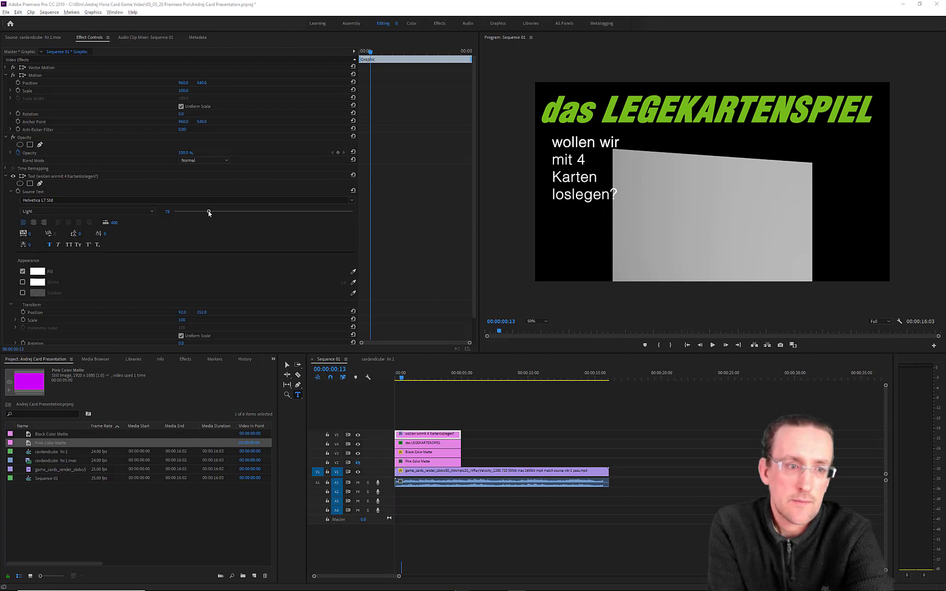
{"action": "key", "text": "alt+Tab"}
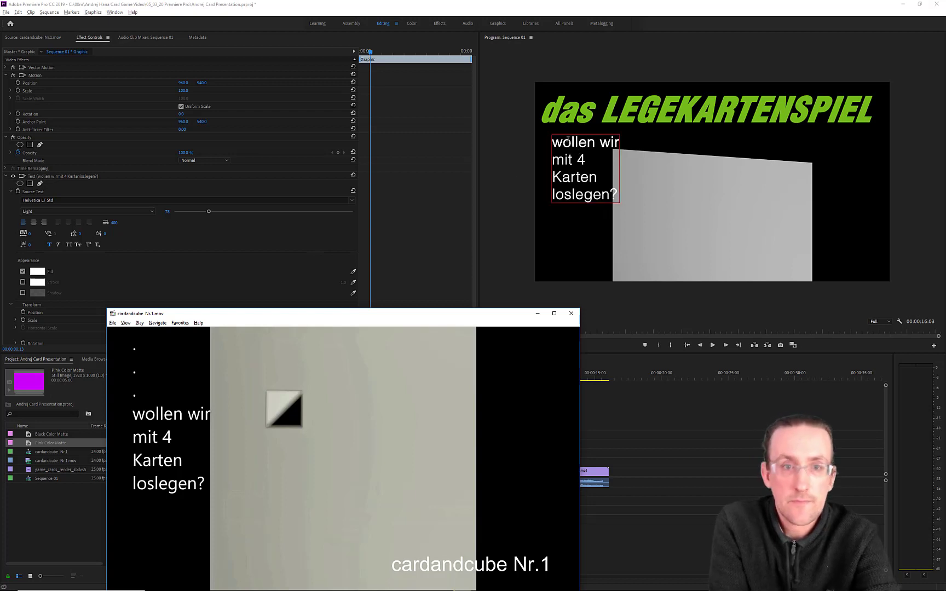
{"action": "left_click", "coordinate": [229, 3]}
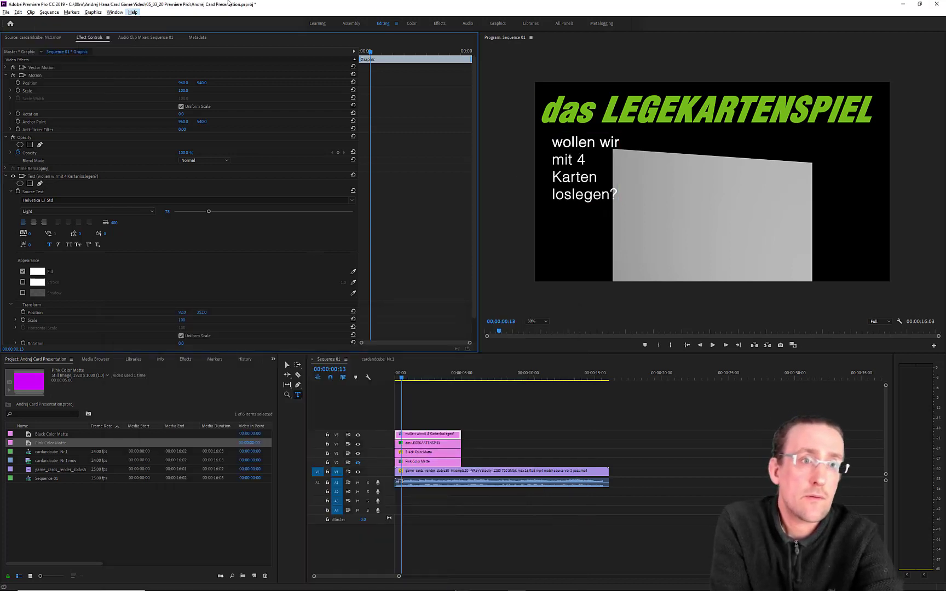
{"action": "key", "text": "v"}
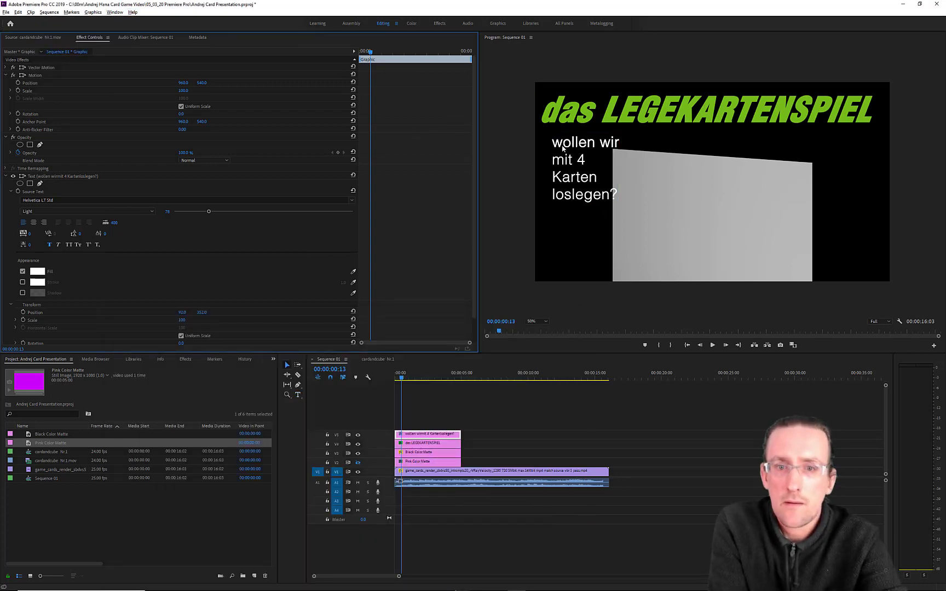
{"action": "left_click_drag", "start_coordinate": [565, 147], "coordinate": [557, 146]}
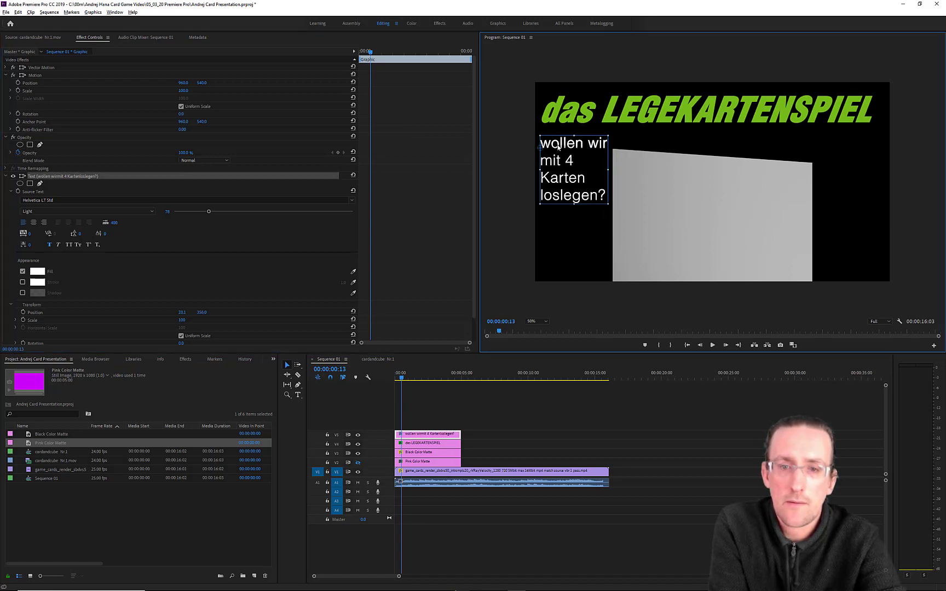
{"action": "key", "text": "alt+Tab"}
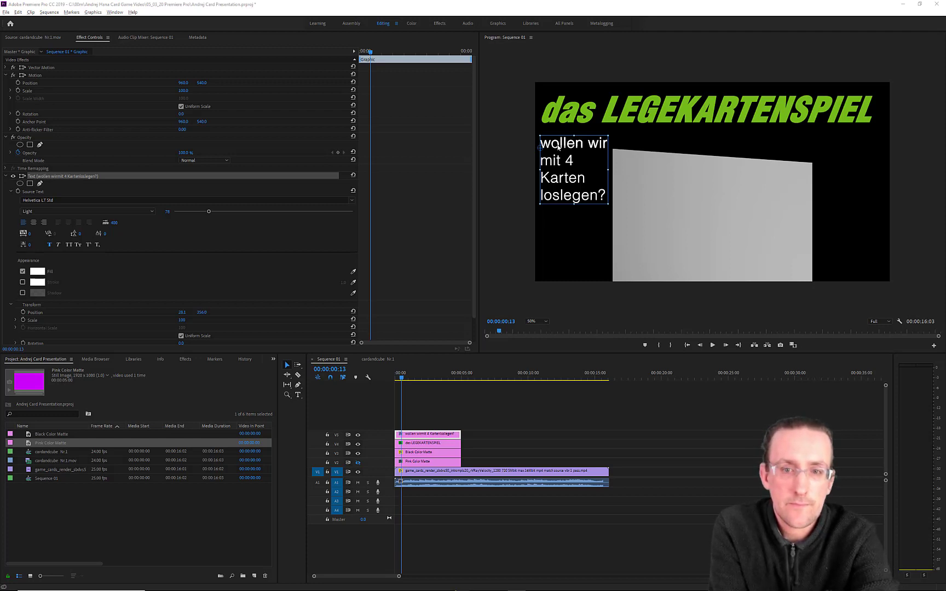
{"action": "key", "text": "alt+Tab"}
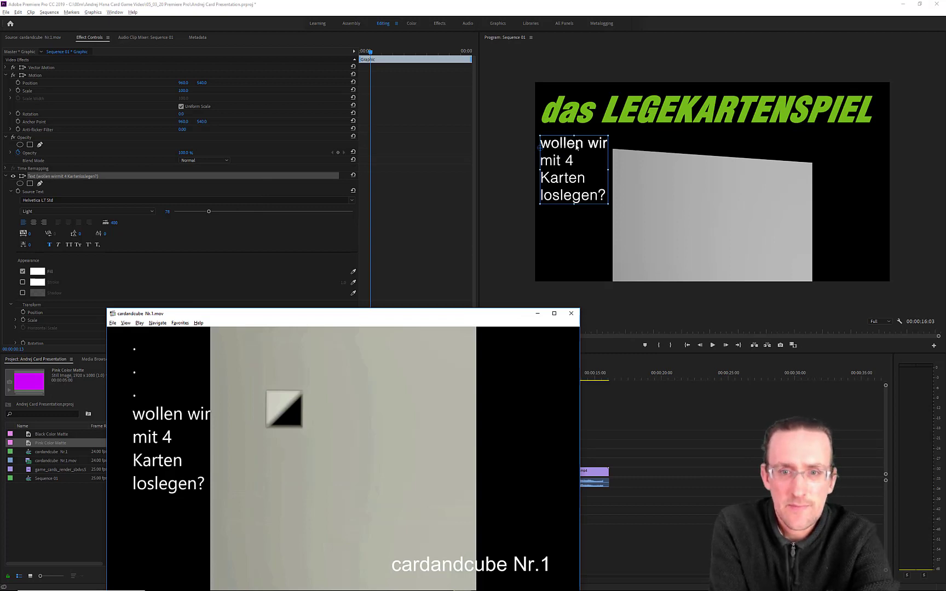
{"action": "left_click", "coordinate": [576, 146]}
{"action": "left_click_drag", "start_coordinate": [575, 146], "coordinate": [575, 163]}
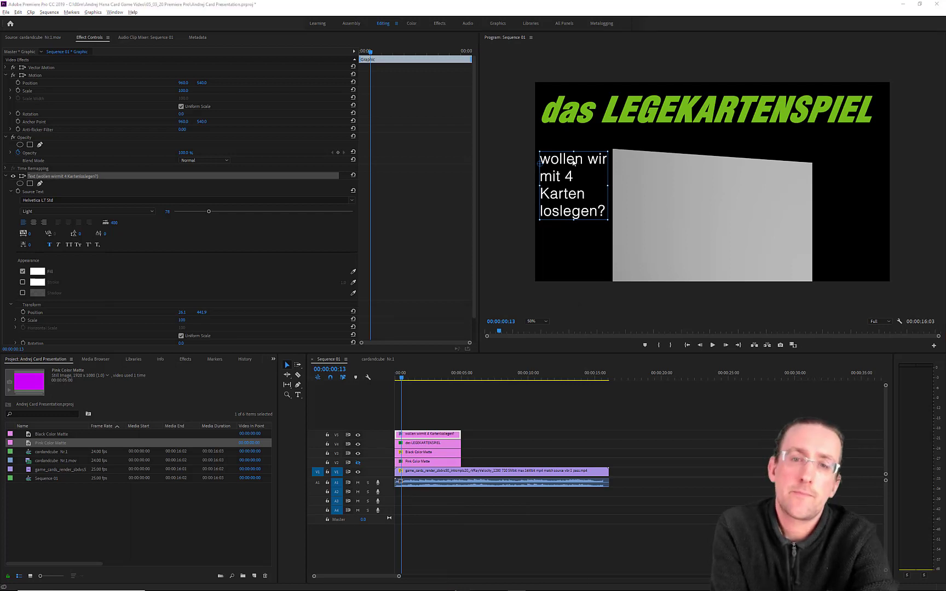
- Recheck the reference player, scale the question text down to 86, and shift it right to about 80, 439
{"action": "key", "text": "alt+Tab"}
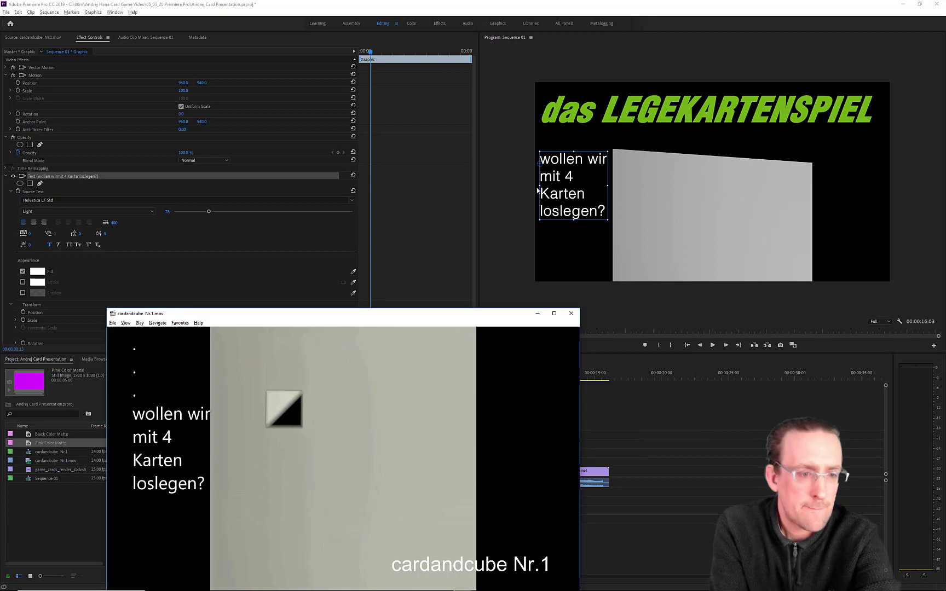
{"action": "left_click_drag", "start_coordinate": [452, 313], "coordinate": [417, 240]}
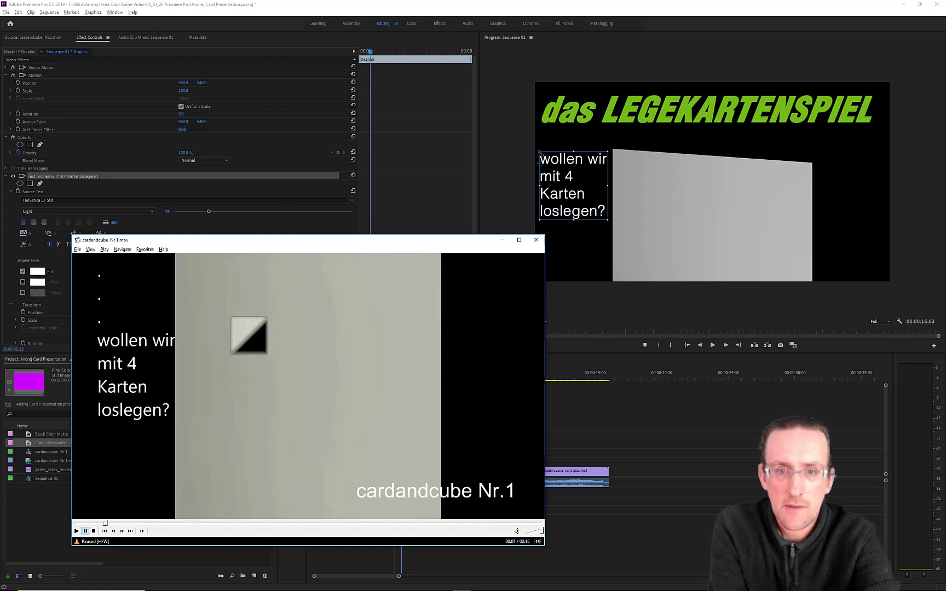
{"action": "left_click_drag", "start_coordinate": [540, 154], "coordinate": [550, 165]}
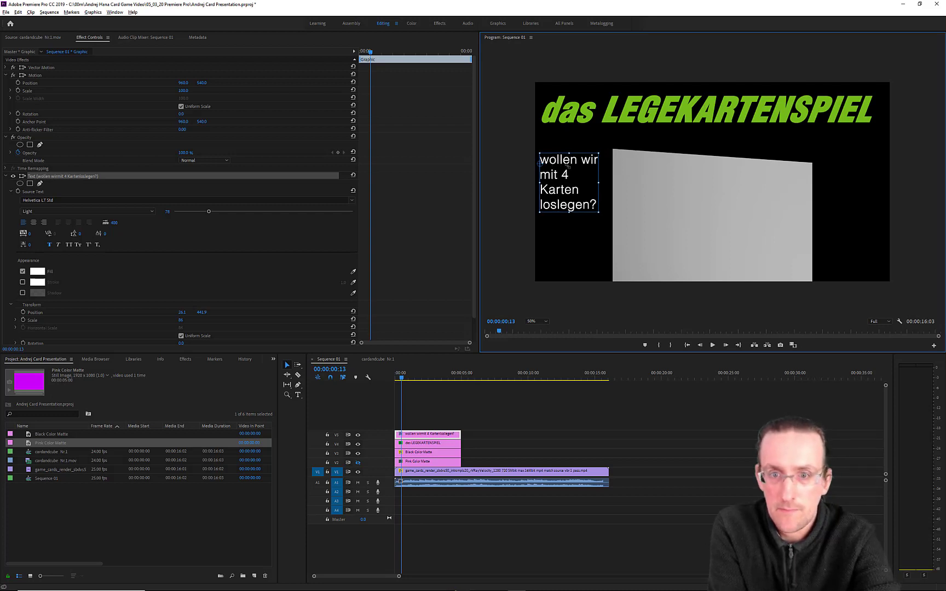
{"action": "left_click_drag", "start_coordinate": [569, 160], "coordinate": [579, 162]}
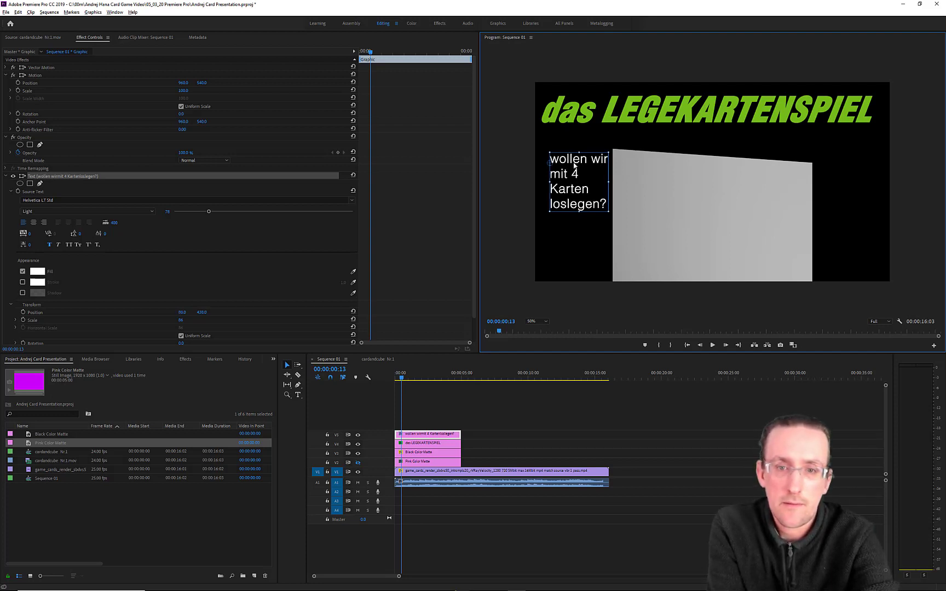
- Enlarge the question text to scale 90, shift it to about 70, 439, save the project, and recheck it against the reference player
{"action": "key", "text": "alt+Tab"}
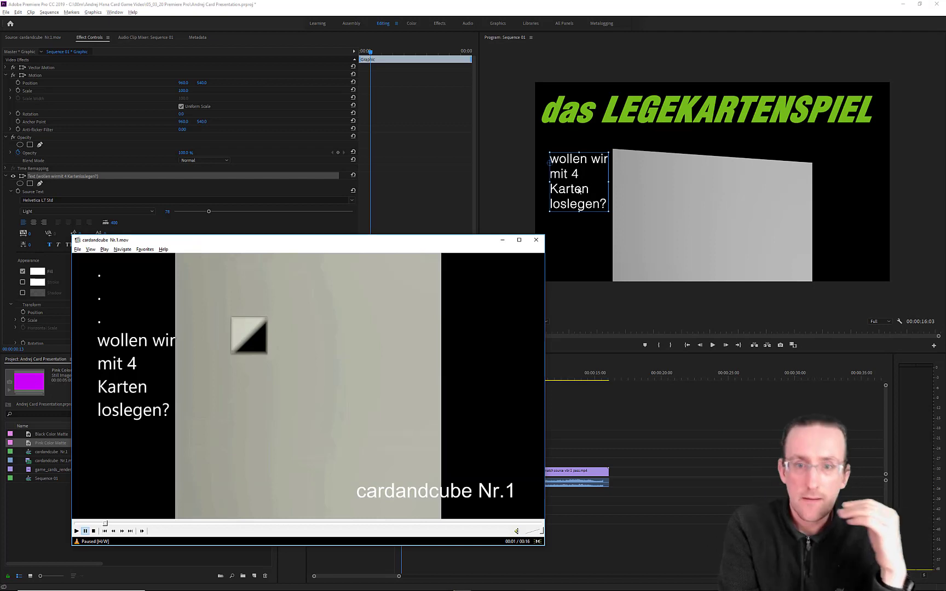
{"action": "key", "text": "alt+Tab"}
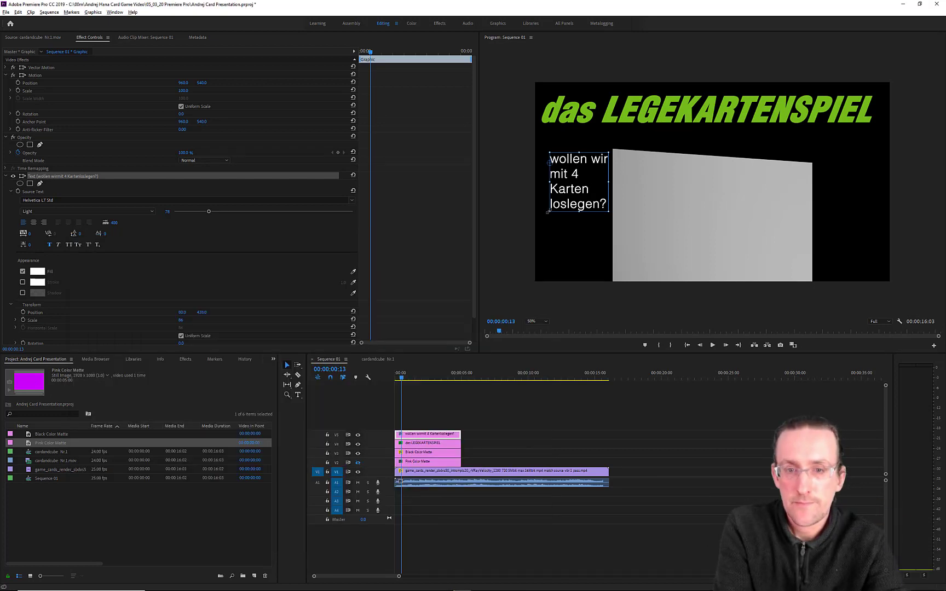
{"action": "left_click_drag", "start_coordinate": [546, 212], "coordinate": [545, 215]}
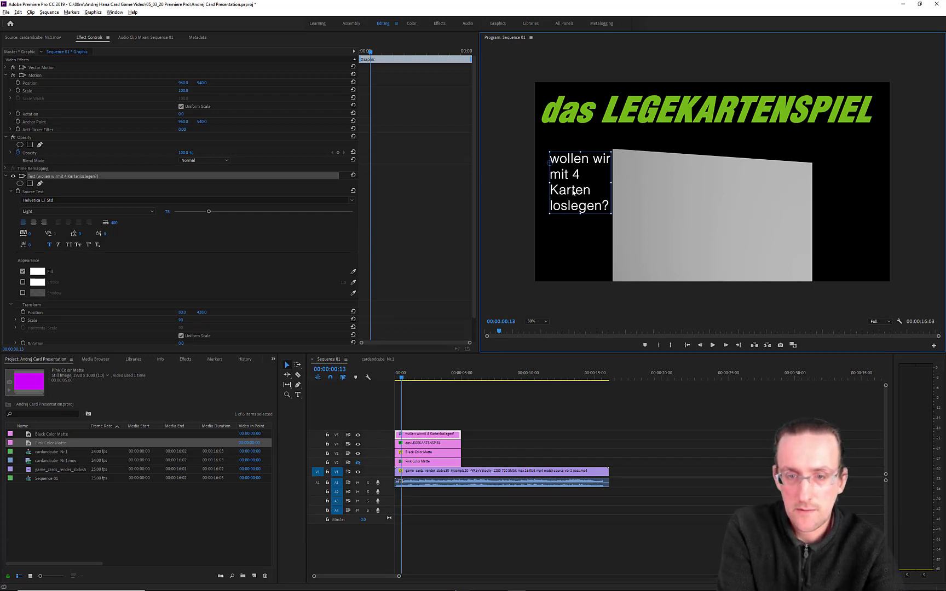
{"action": "left_click_drag", "start_coordinate": [573, 191], "coordinate": [571, 191]}
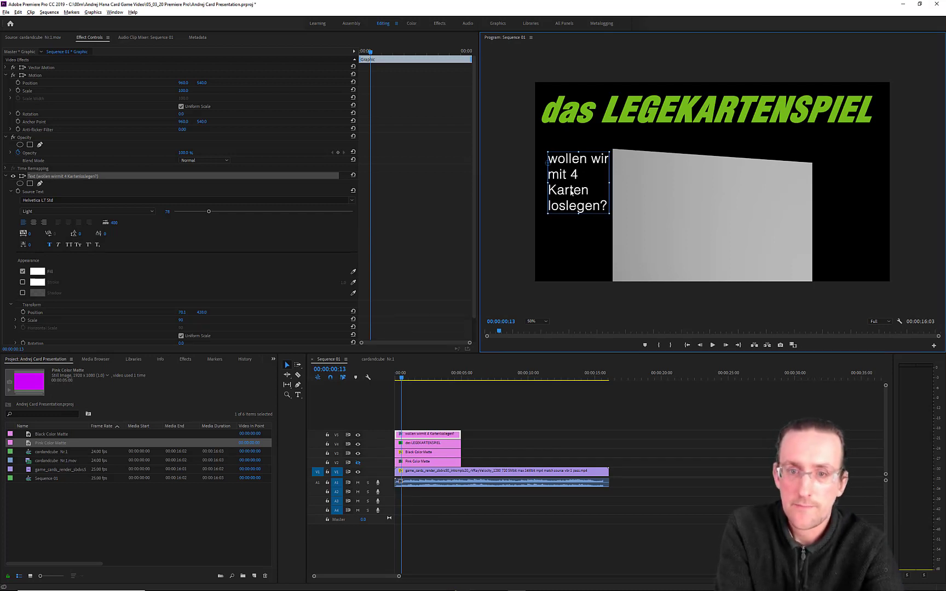
{"action": "key", "text": "ctrl+s"}
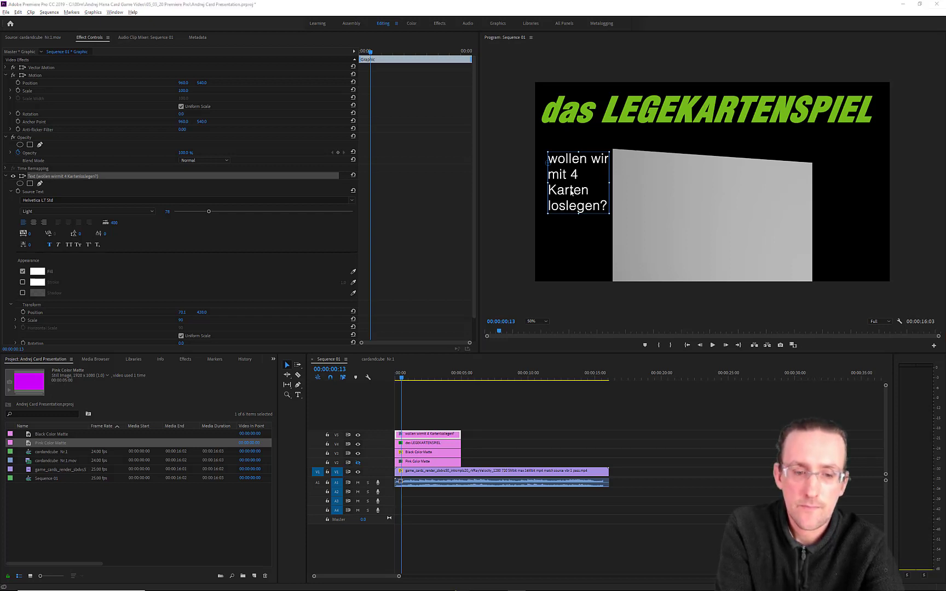
{"action": "key", "text": "alt+Tab"}
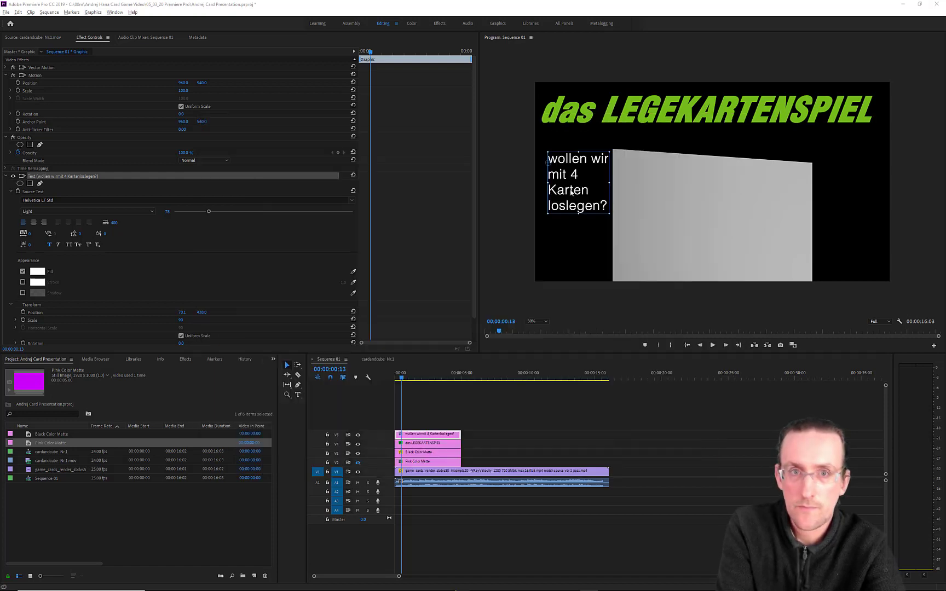
{"action": "key", "text": "alt+Tab"}
{"action": "key", "text": "alt+Tab"}
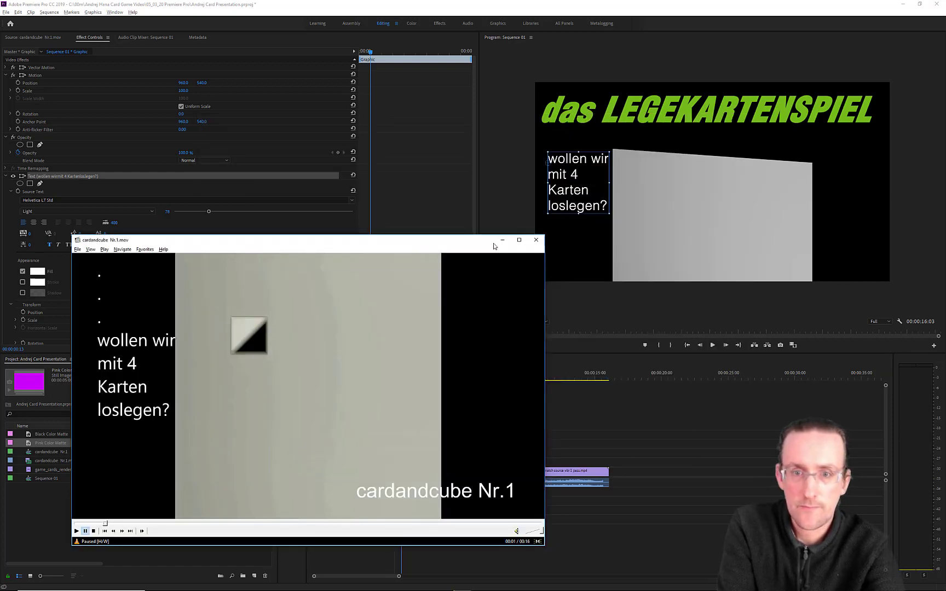
{"action": "left_click", "coordinate": [555, 190]}
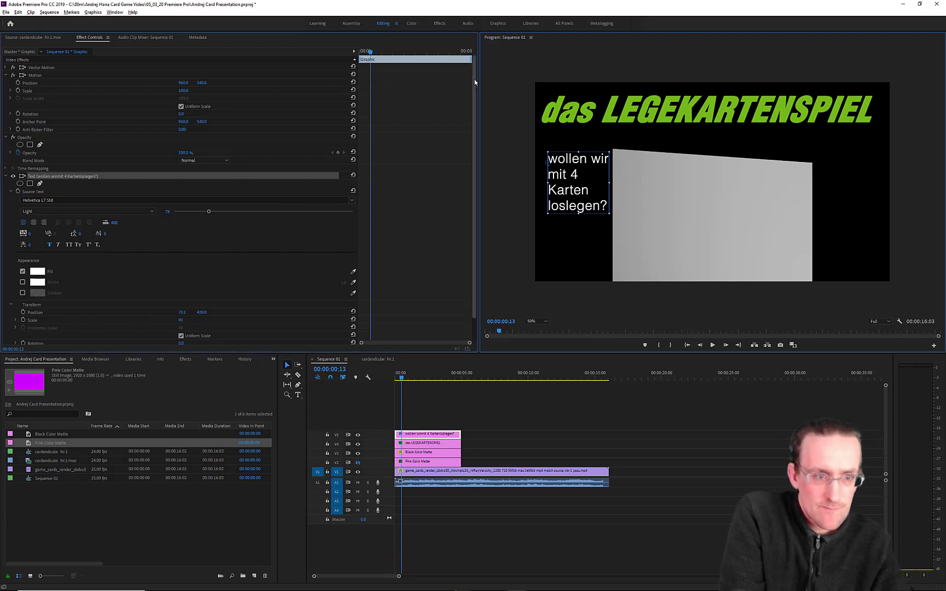
- Keyframe the question text's opacity from 0% at 00:00:00:13 to 100% at 00:00:00:20 and preview the fade-in
{"action": "scroll", "coordinate": [351, 146], "scroll_direction": "down", "scroll_amount": 1}
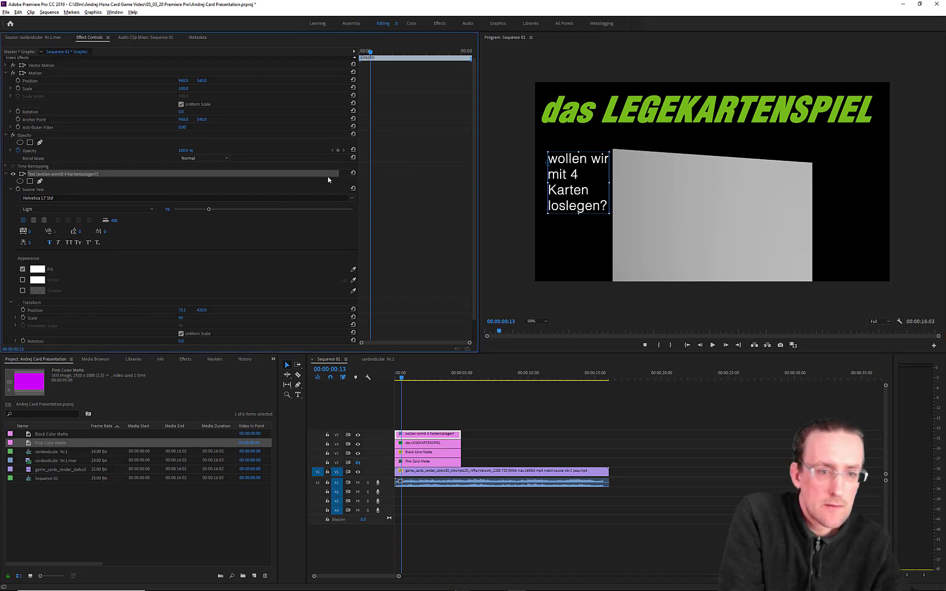
{"action": "scroll", "coordinate": [94, 333], "scroll_direction": "down", "scroll_amount": 1}
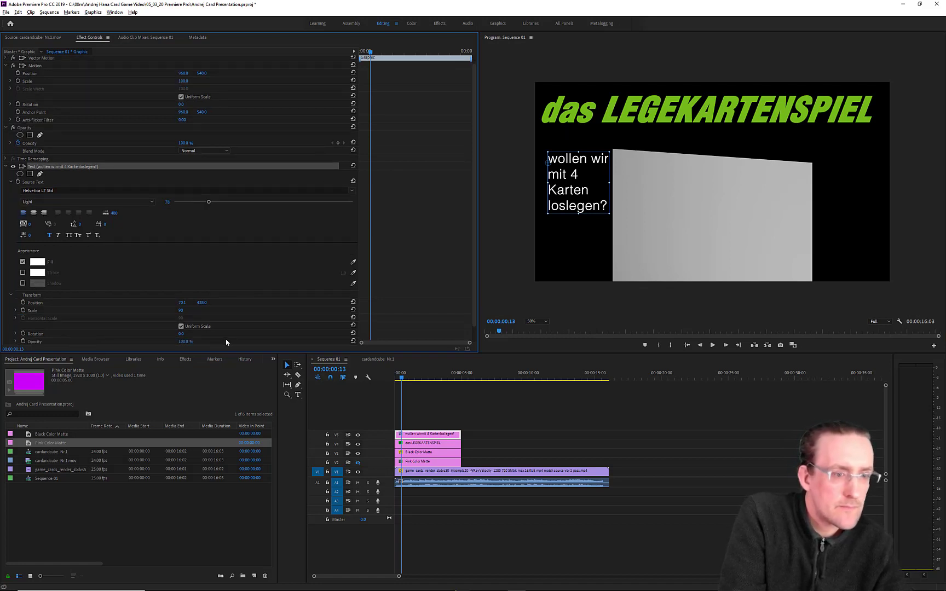
{"action": "scroll", "coordinate": [226, 342], "scroll_direction": "down", "scroll_amount": 1}
{"action": "scroll", "coordinate": [125, 342], "scroll_direction": "down", "scroll_amount": 1}
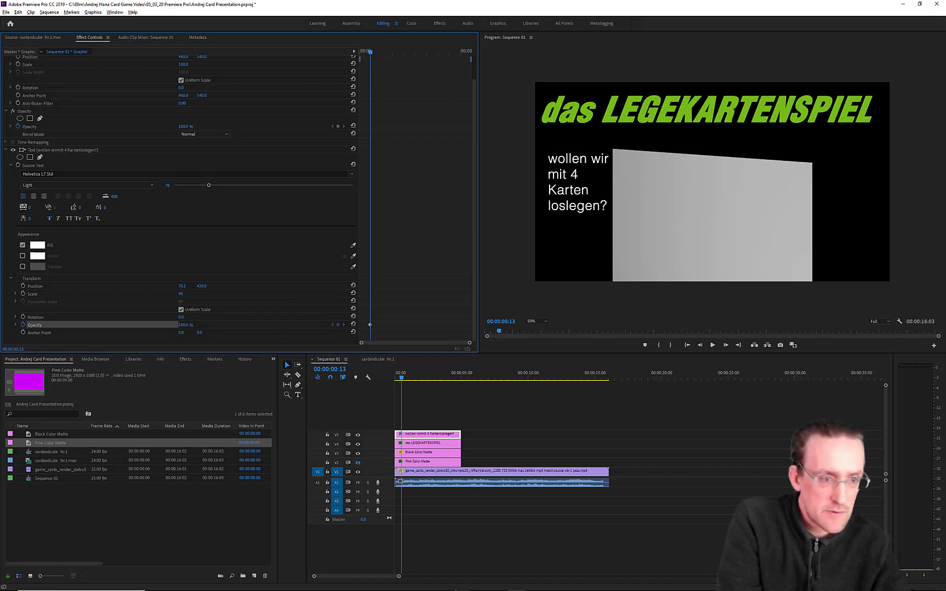
{"action": "left_click_drag", "start_coordinate": [183, 324], "coordinate": [129, 325]}
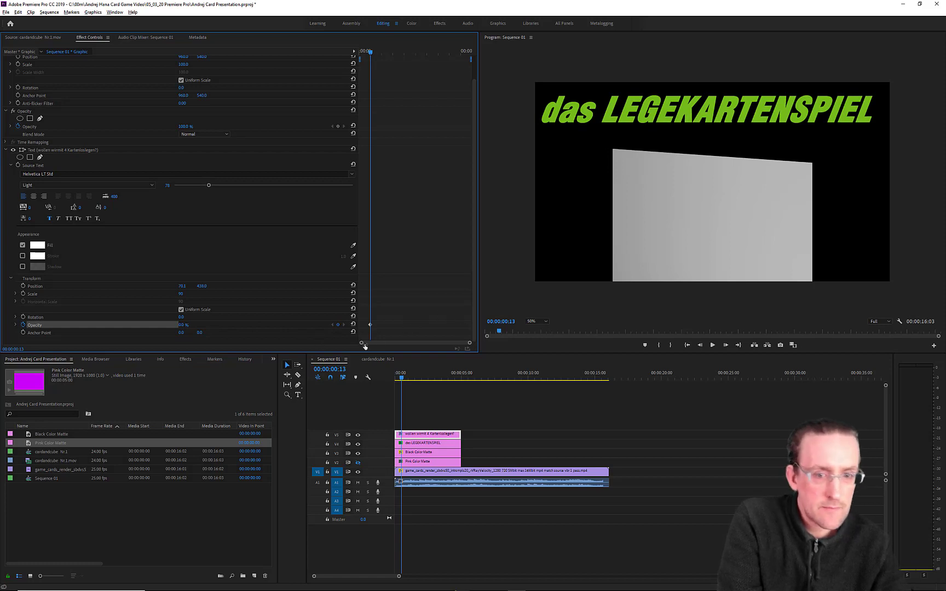
{"action": "left_click_drag", "start_coordinate": [500, 335], "coordinate": [508, 334]}
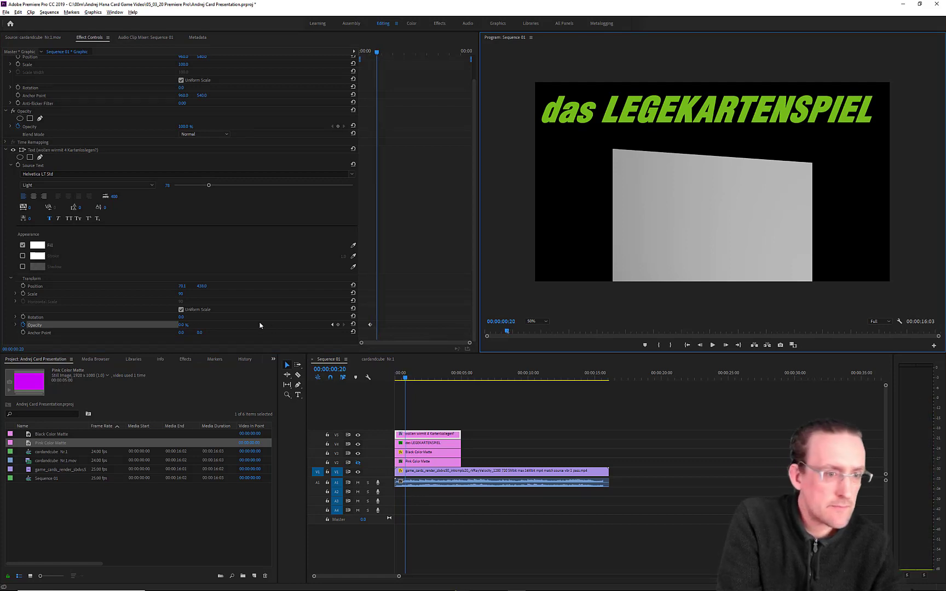
{"action": "left_click_drag", "start_coordinate": [180, 326], "coordinate": [234, 326]}
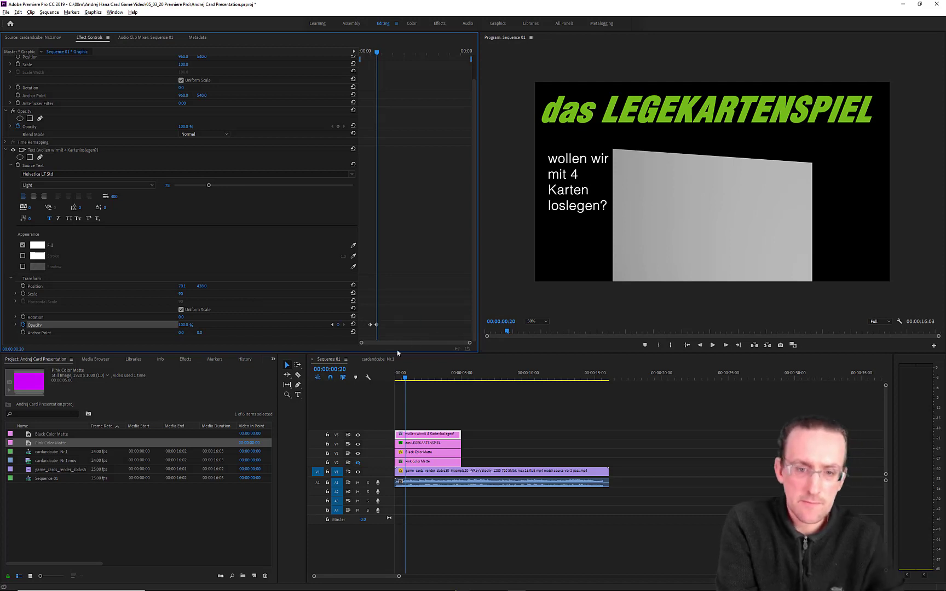
{"action": "left_click_drag", "start_coordinate": [406, 378], "coordinate": [400, 378]}
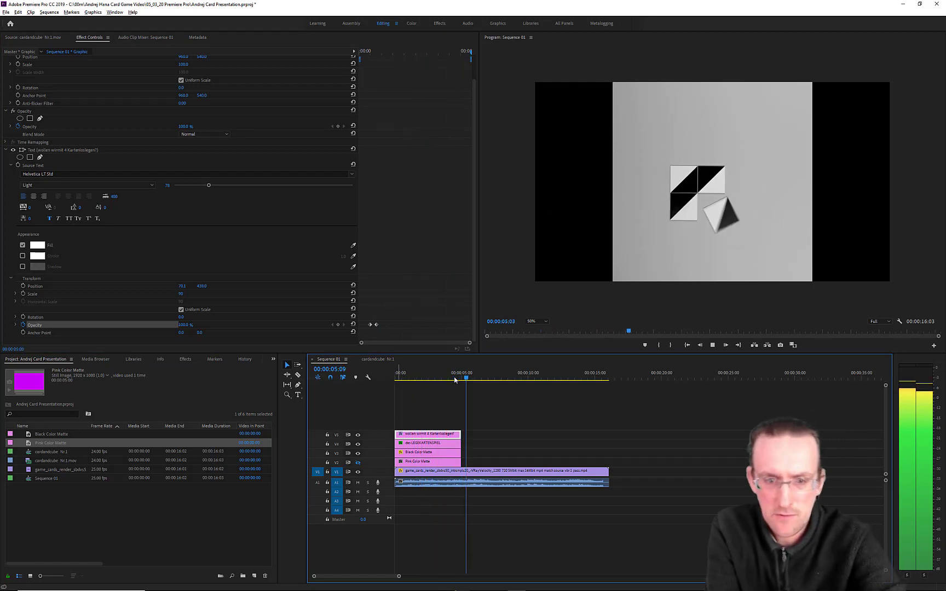
{"action": "left_click_drag", "start_coordinate": [476, 378], "coordinate": [401, 380]}
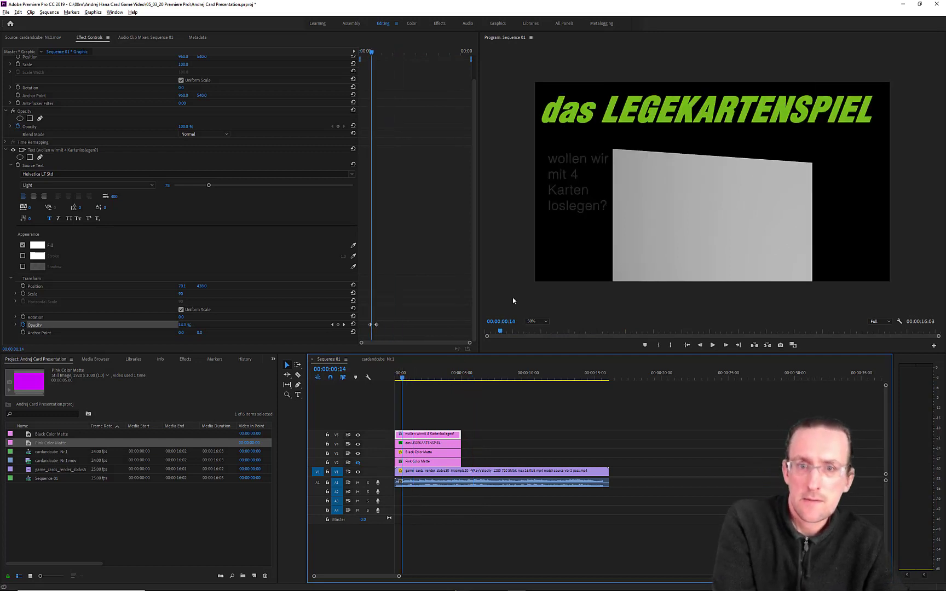
- Move the first fade-out opacity keyframe of the "das LEGEKARTENSPIEL" title earlier to 00:00:00:11, previewing the transition with the question text
{"action": "left_click", "coordinate": [435, 447]}
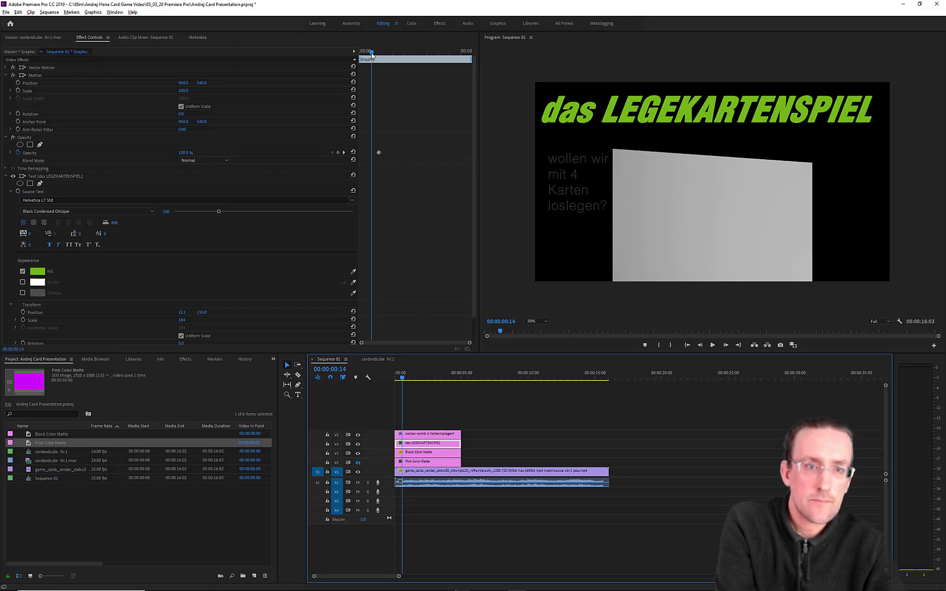
{"action": "left_click_drag", "start_coordinate": [372, 55], "coordinate": [381, 59]}
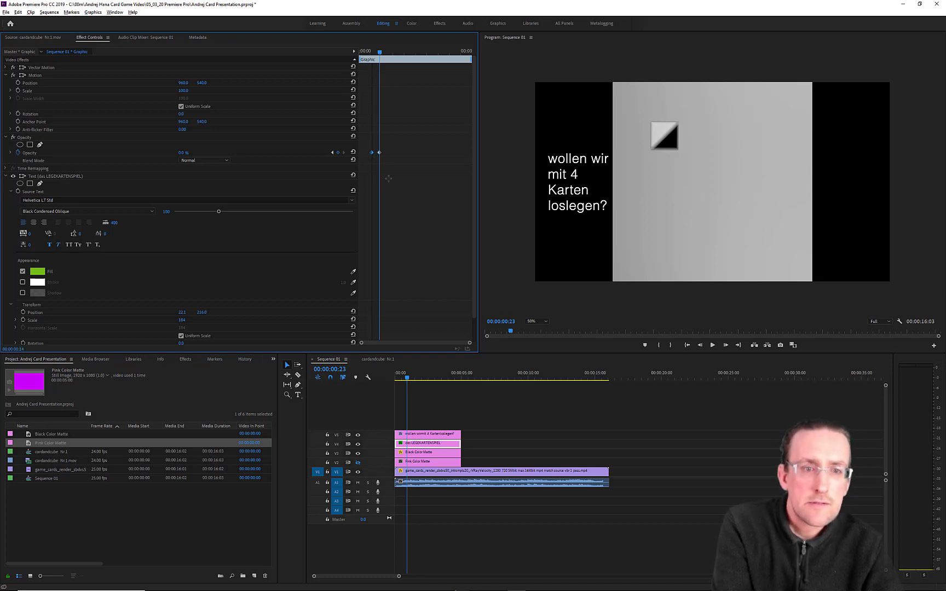
{"action": "left_click_drag", "start_coordinate": [379, 51], "coordinate": [352, 58]}
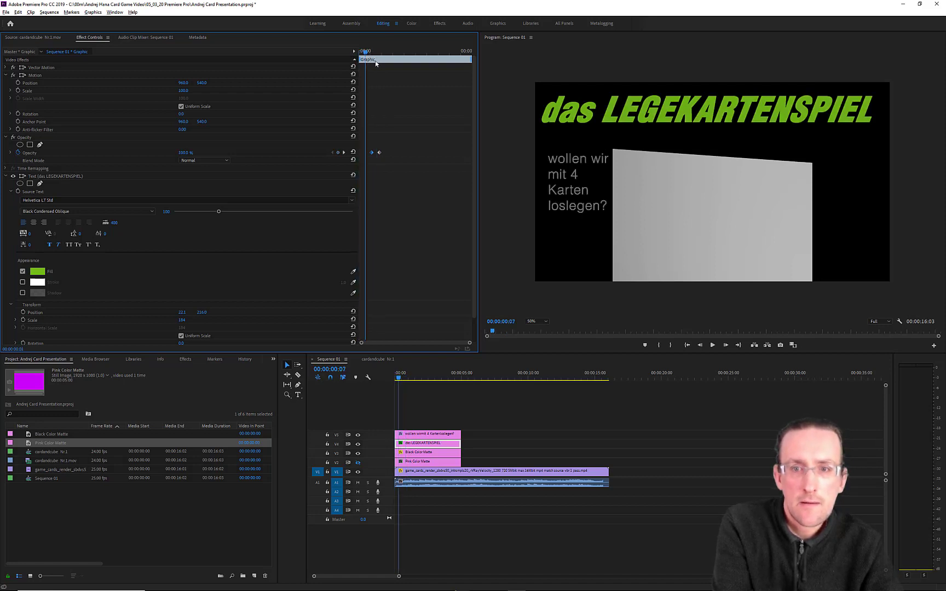
{"action": "key", "text": "space"}
{"action": "left_click_drag", "start_coordinate": [369, 63], "coordinate": [367, 65]}
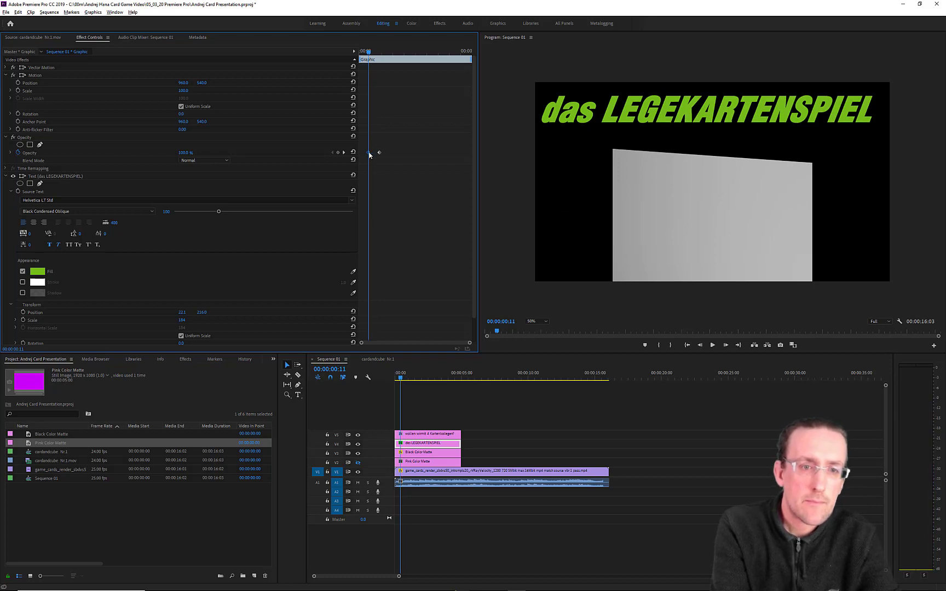
- Move the second fade-out opacity keyframe of the "das LEGEKARTENSPIEL" title slightly earlier and scrub ahead to 00:00:03:18 to preview it
{"action": "left_click_drag", "start_coordinate": [377, 154], "coordinate": [376, 155]}
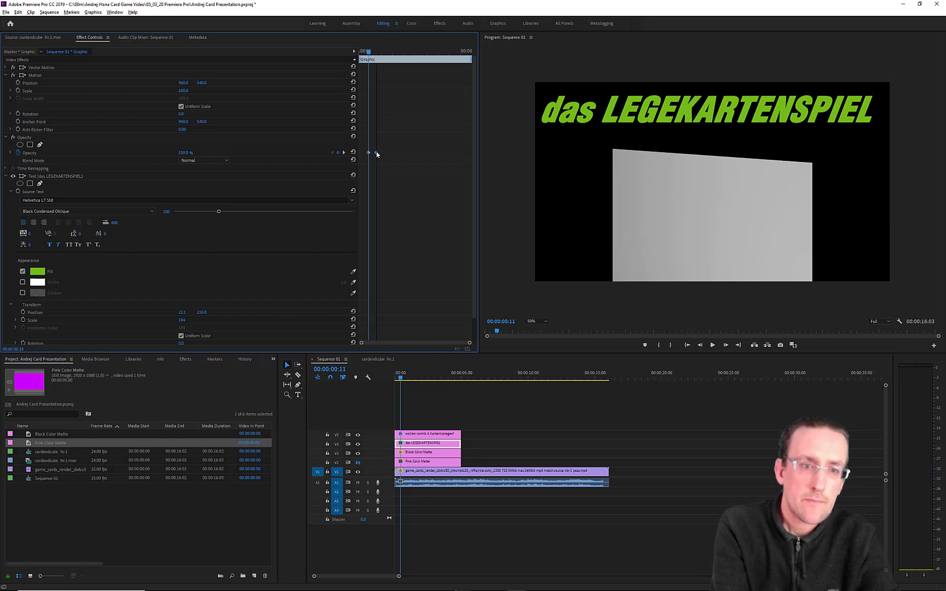
{"action": "left_click_drag", "start_coordinate": [366, 57], "coordinate": [443, 65]}
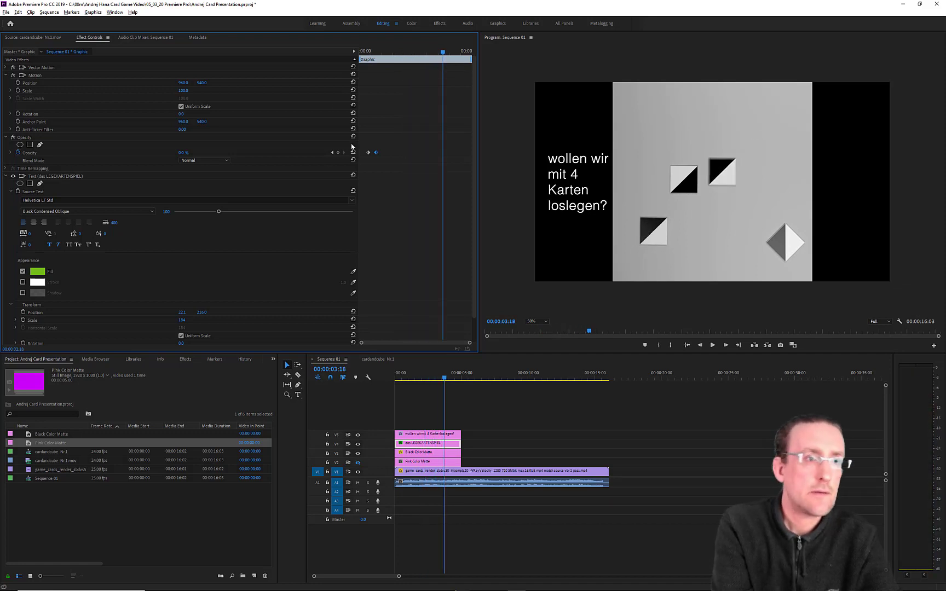
- Using the reference clip for timing, keyframe the question text's opacity from 100% at 00:00:02:12 to 0% at 00:00:02:18
{"action": "left_click", "coordinate": [45, 38]}
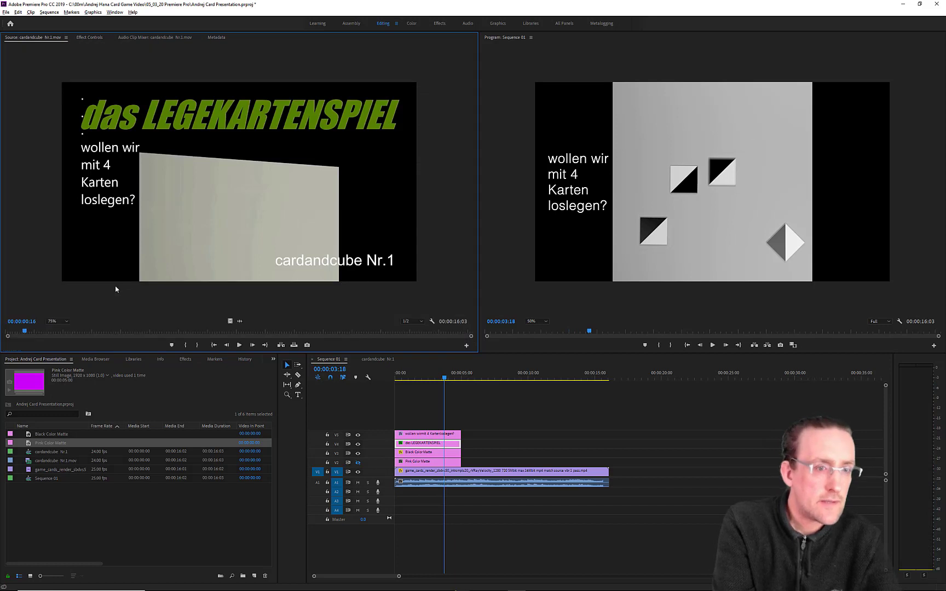
{"action": "left_click_drag", "start_coordinate": [25, 330], "coordinate": [78, 337]}
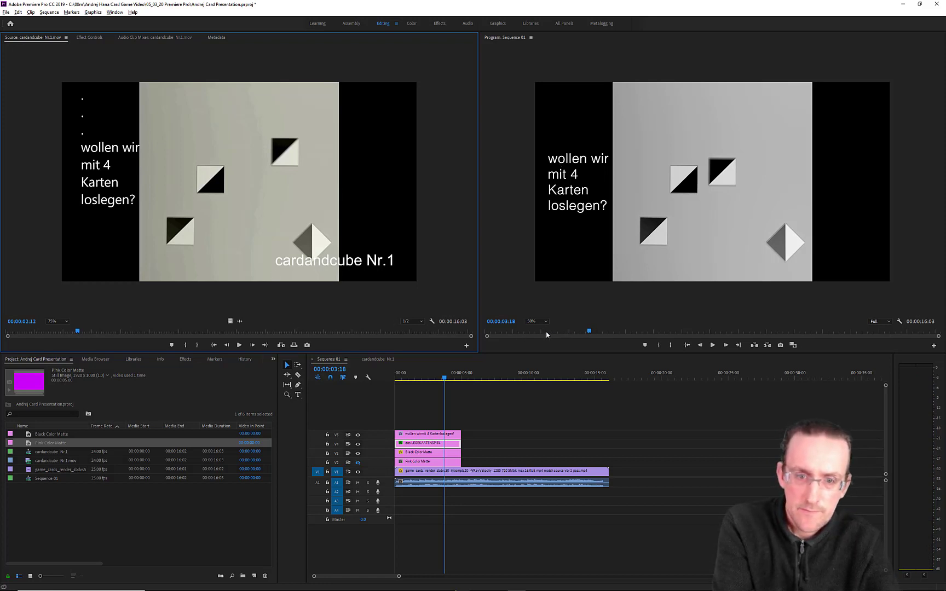
{"action": "left_click_drag", "start_coordinate": [546, 334], "coordinate": [556, 332]}
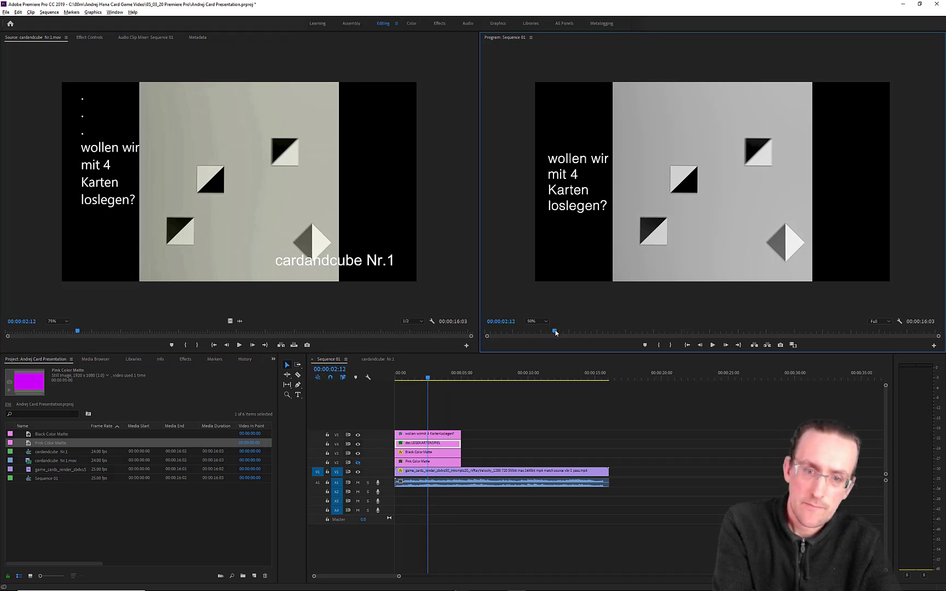
{"action": "left_click", "coordinate": [89, 37]}
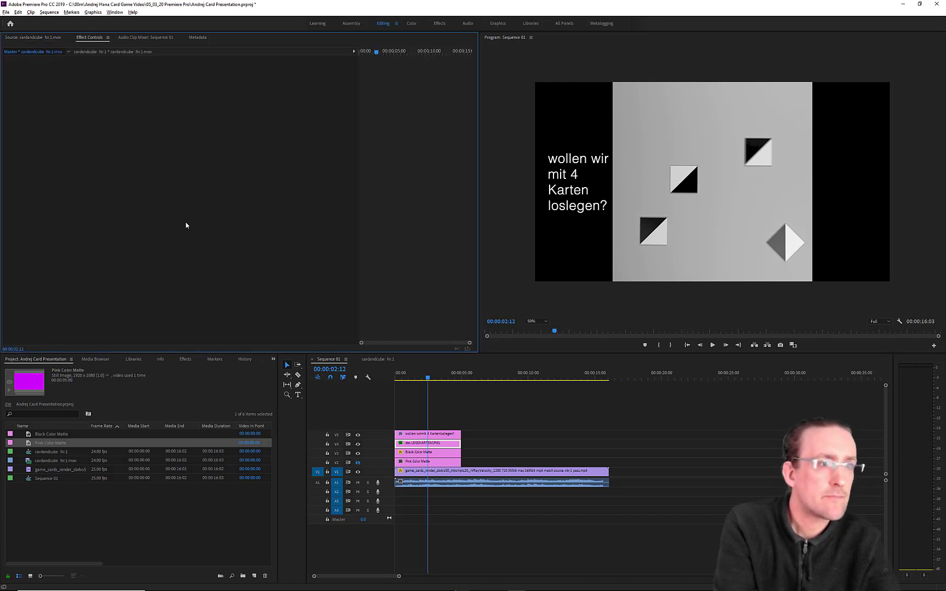
{"action": "left_click", "coordinate": [439, 438]}
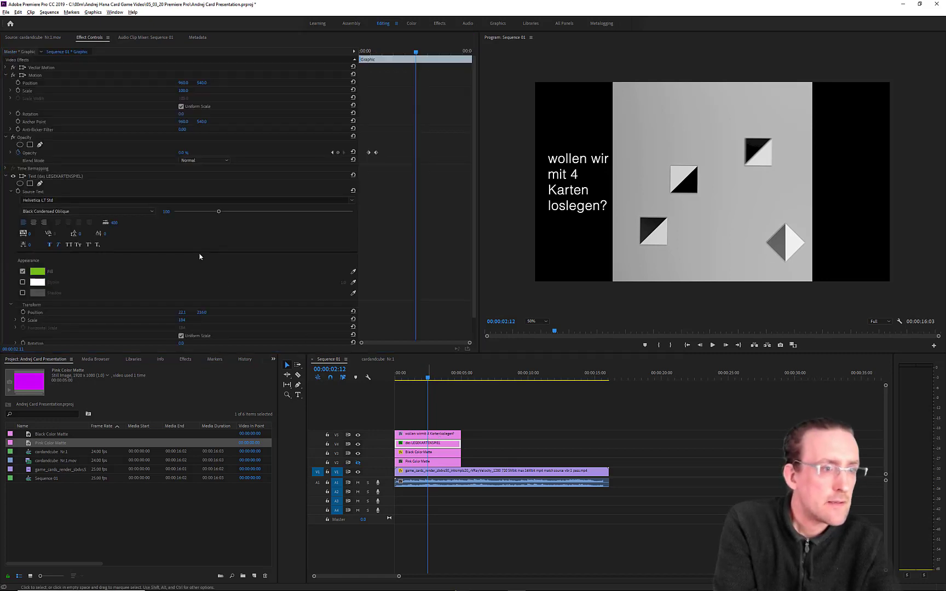
{"action": "left_click", "coordinate": [438, 435]}
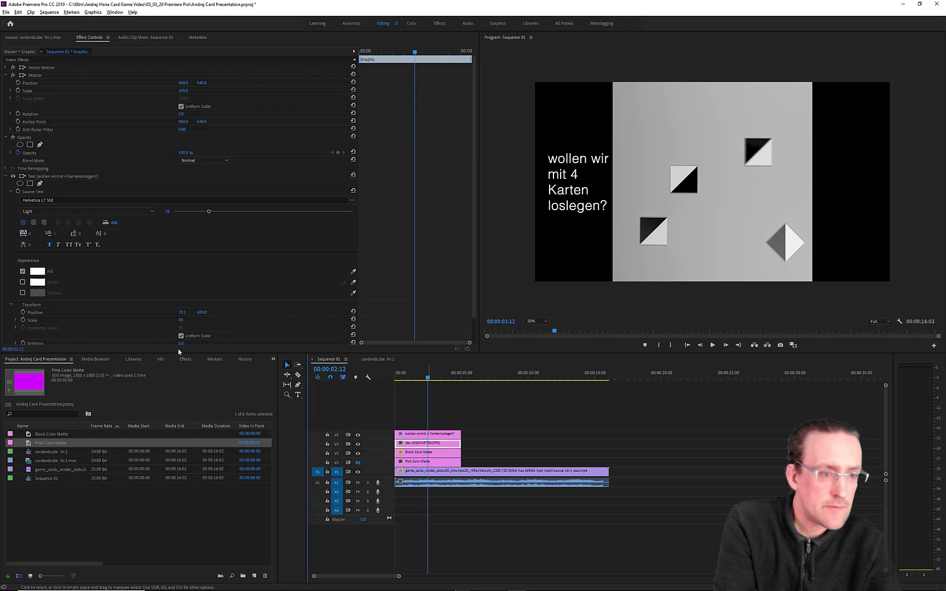
{"action": "left_click", "coordinate": [475, 174]}
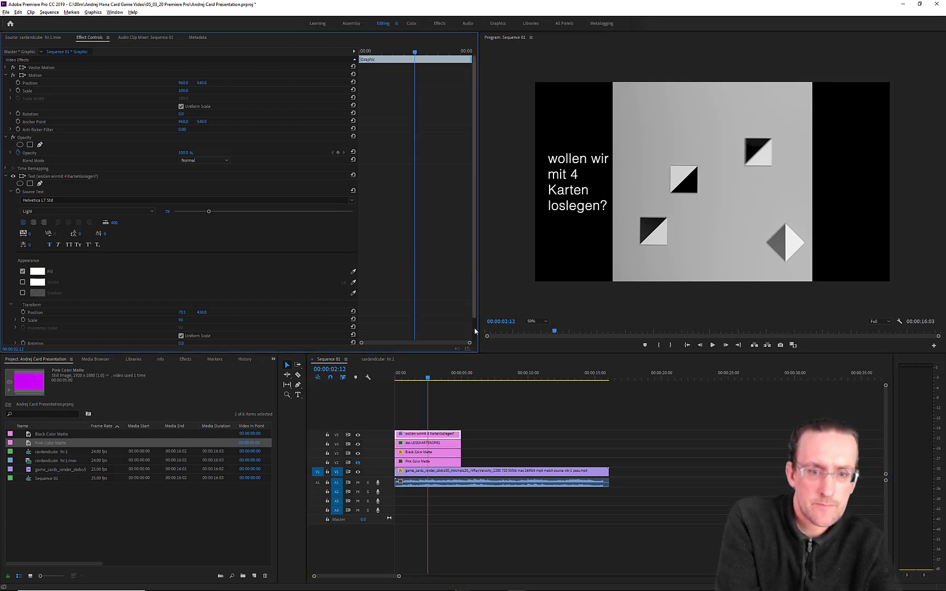
{"action": "scroll", "coordinate": [474, 330], "scroll_direction": "down", "scroll_amount": 1}
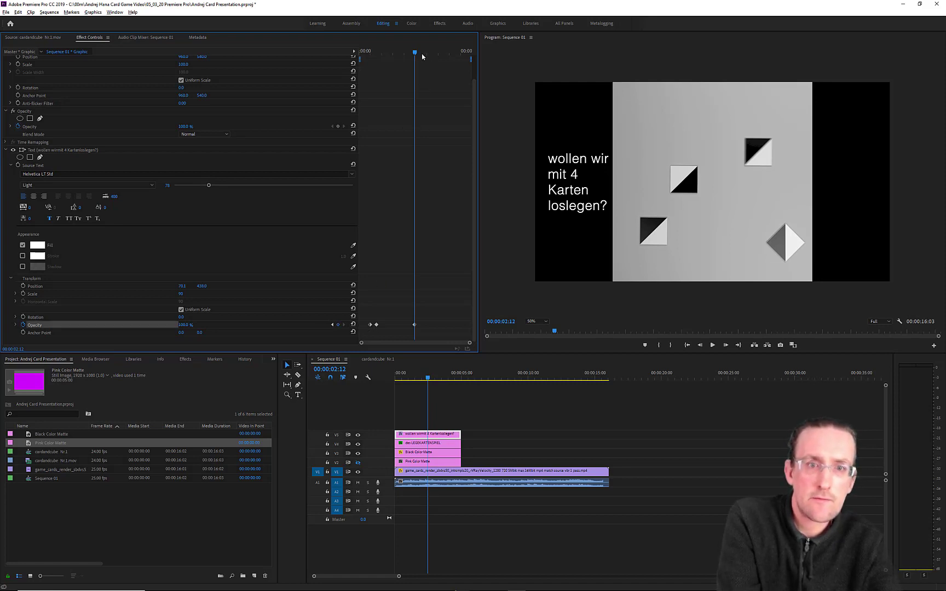
{"action": "left_click_drag", "start_coordinate": [417, 53], "coordinate": [420, 53]}
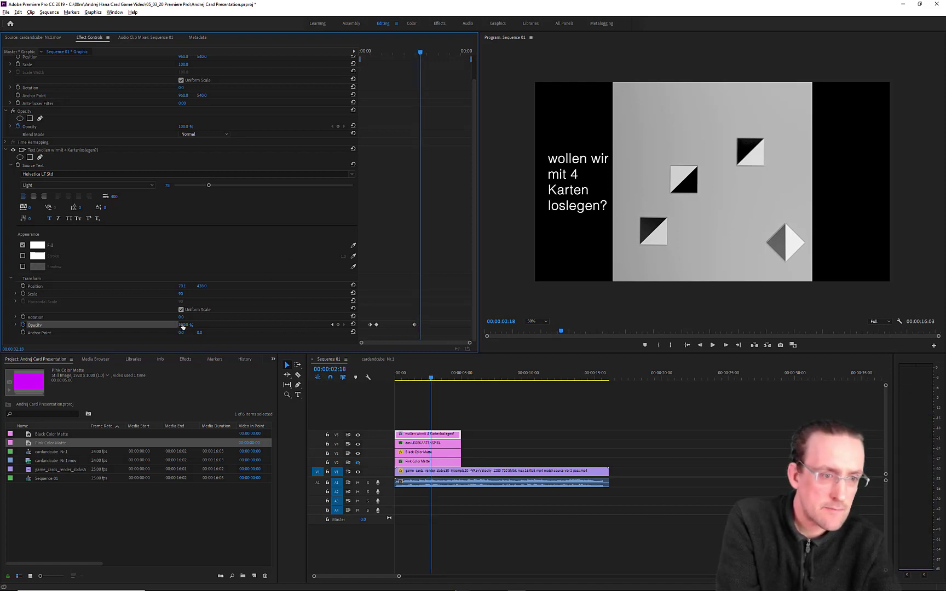
{"action": "left_click_drag", "start_coordinate": [183, 325], "coordinate": [128, 326]}
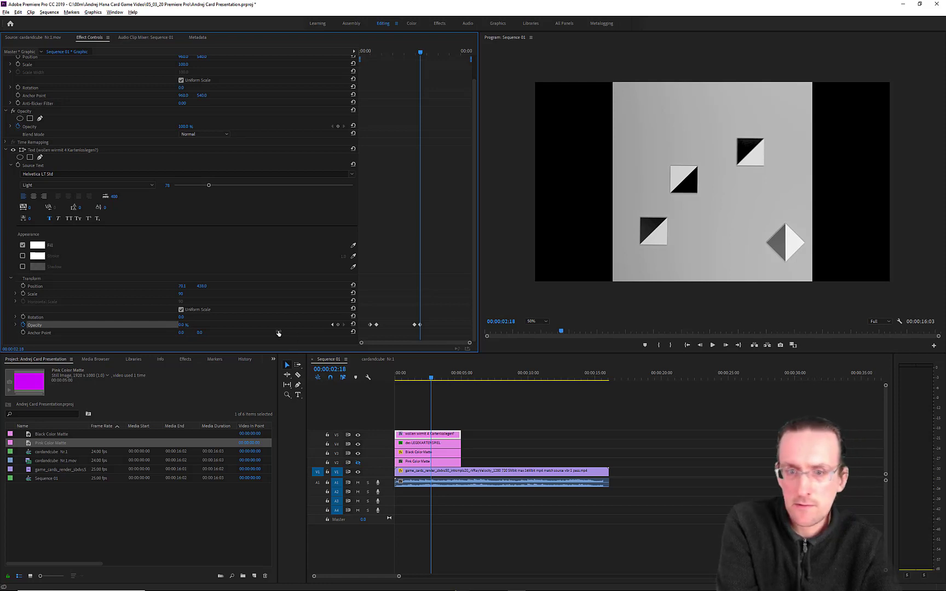
- Play Sequence 01 from the start to review the title and question text fades
{"action": "left_click_drag", "start_coordinate": [431, 376], "coordinate": [383, 383]}
{"action": "key", "text": "space"}
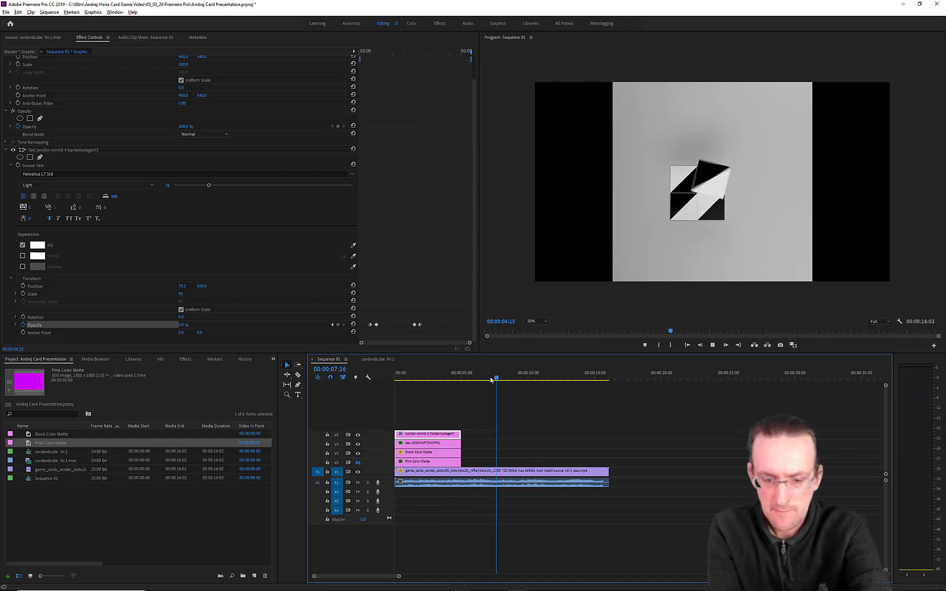
{"action": "left_click_drag", "start_coordinate": [491, 378], "coordinate": [379, 397]}
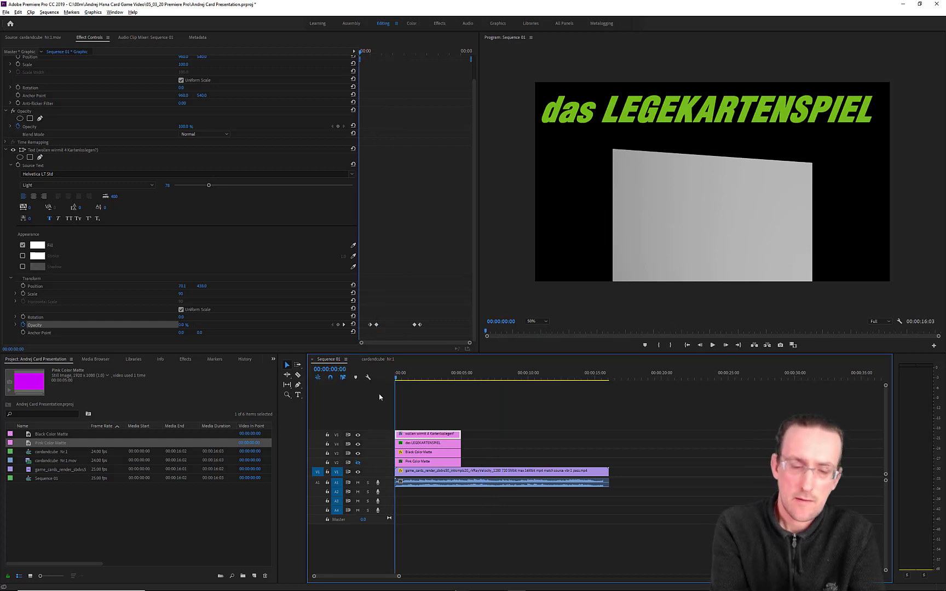
{"action": "key", "text": "space"}
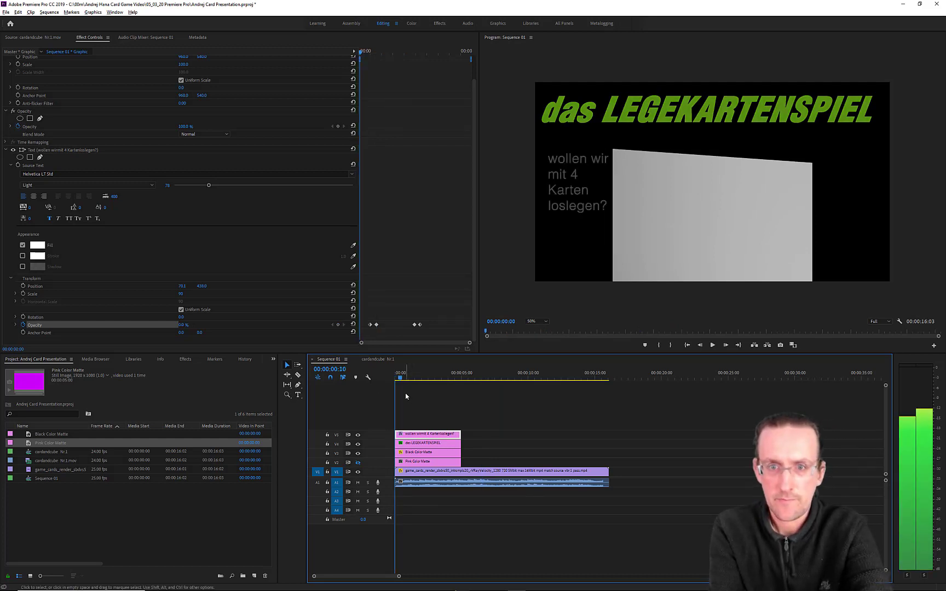
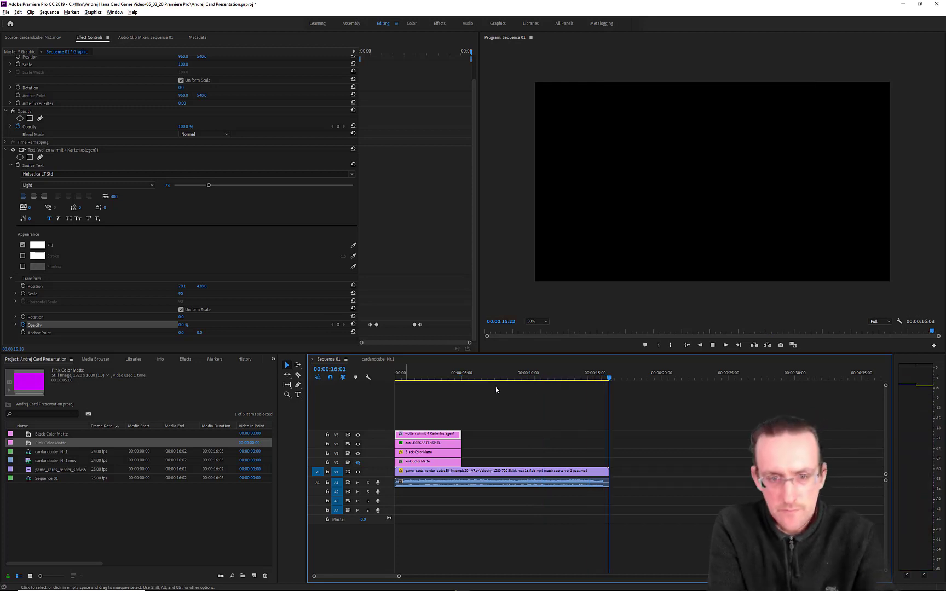
{"action": "key", "text": "space"}
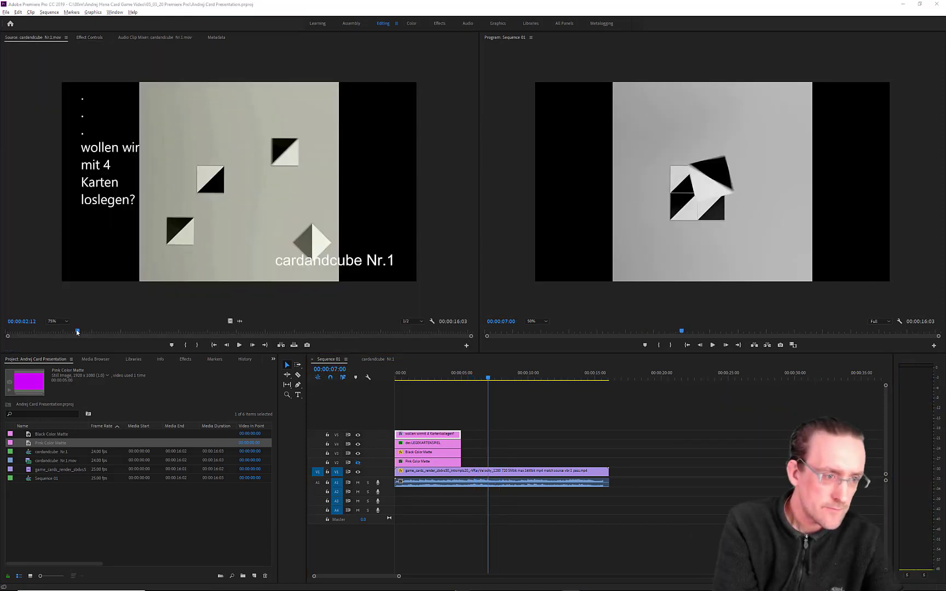
- Cue the reference to its second question text at 00:00:03:10, Sequence 01 to 00:00:03:08, and add a video track above the question text's track
{"action": "left_click_drag", "start_coordinate": [79, 333], "coordinate": [107, 334]}
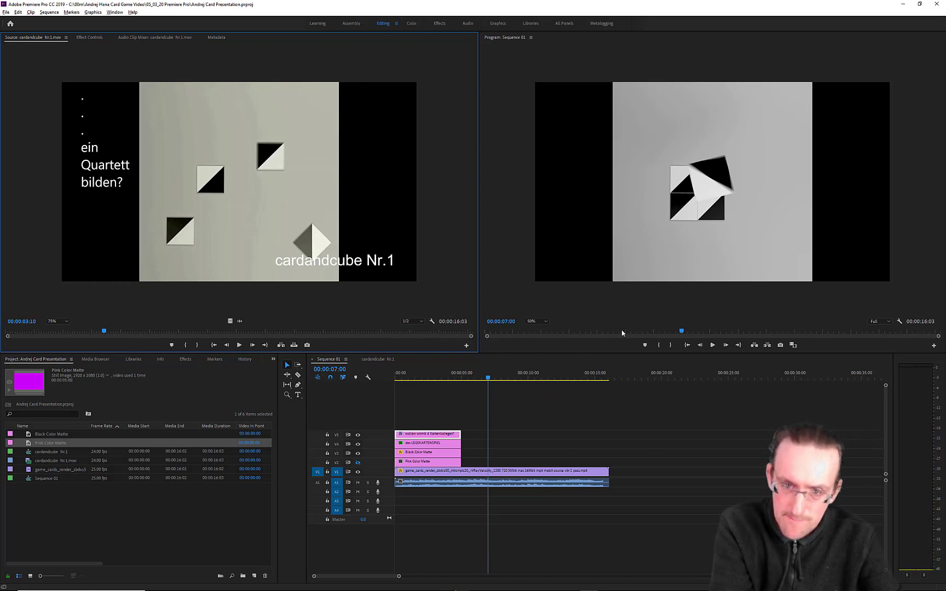
{"action": "left_click_drag", "start_coordinate": [582, 334], "coordinate": [579, 338]}
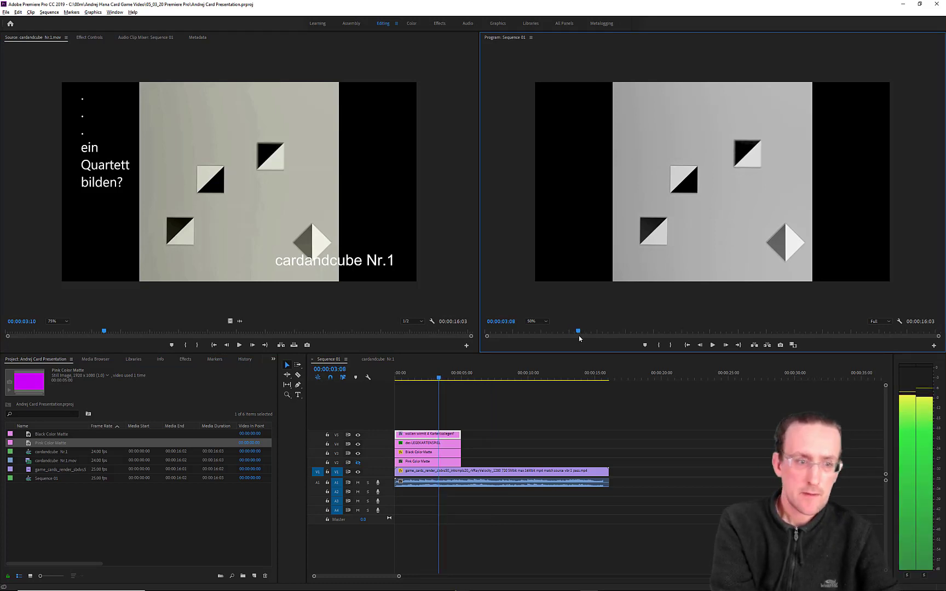
{"action": "right_click", "coordinate": [378, 436]}
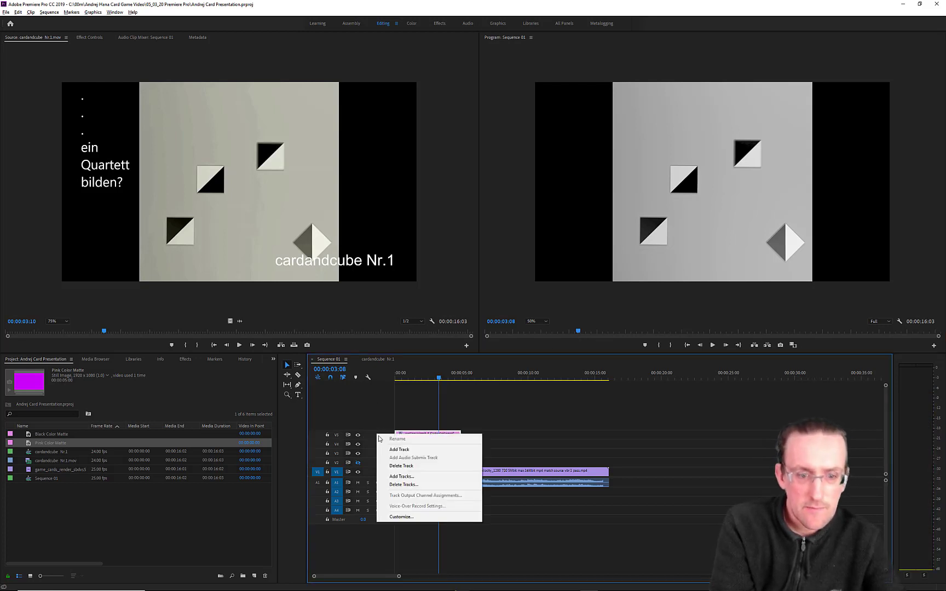
{"action": "left_click", "coordinate": [395, 450]}
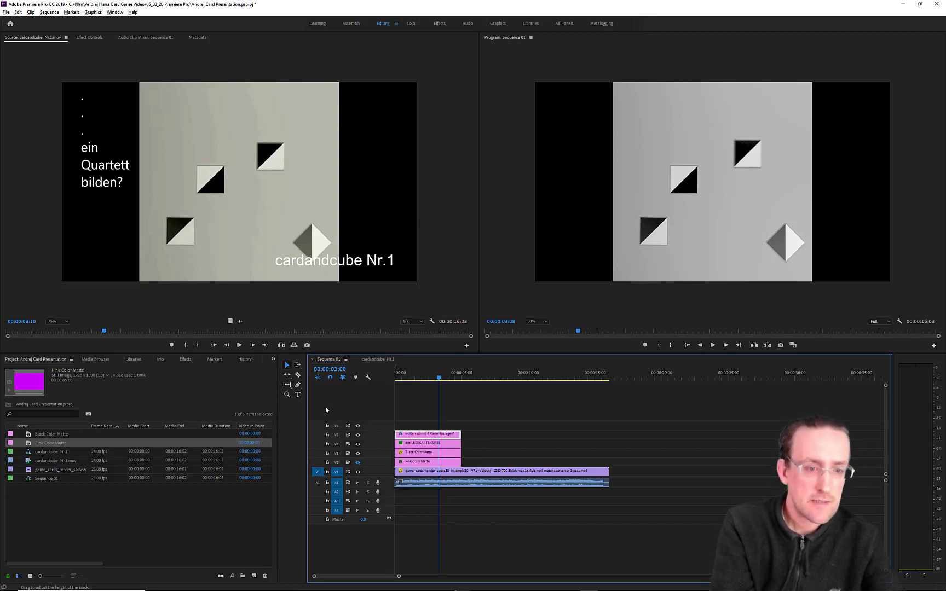
- Add the text "ein Quartett bilden?" on three lines over the black area beside the cards with the Type tool
{"action": "left_click", "coordinate": [298, 396]}
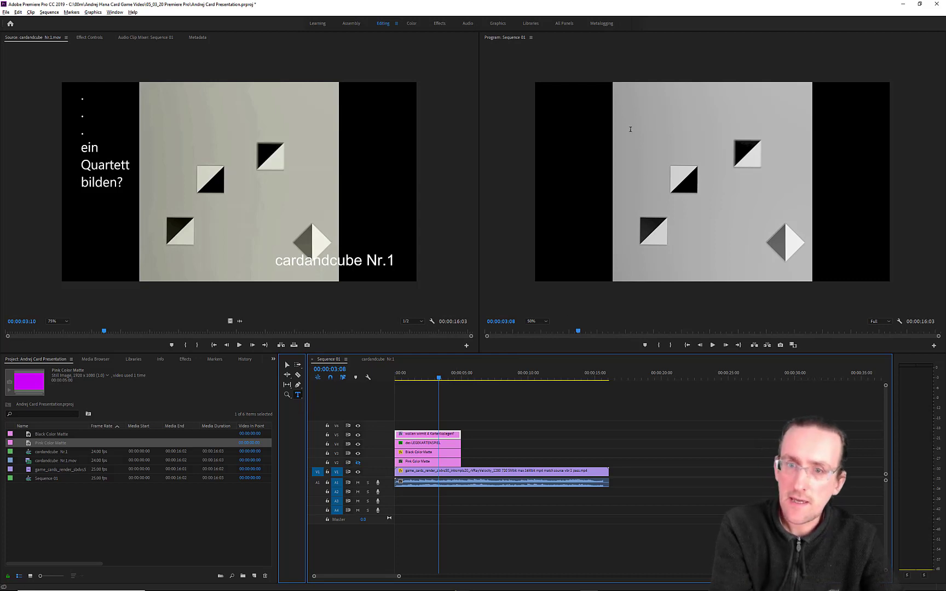
{"action": "left_click", "coordinate": [630, 124]}
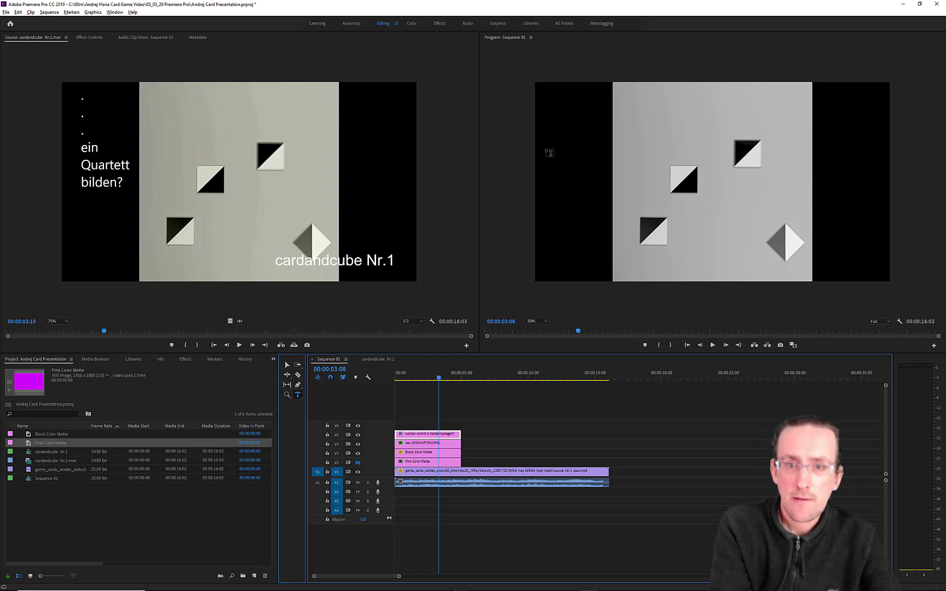
{"action": "left_click", "coordinate": [549, 155]}
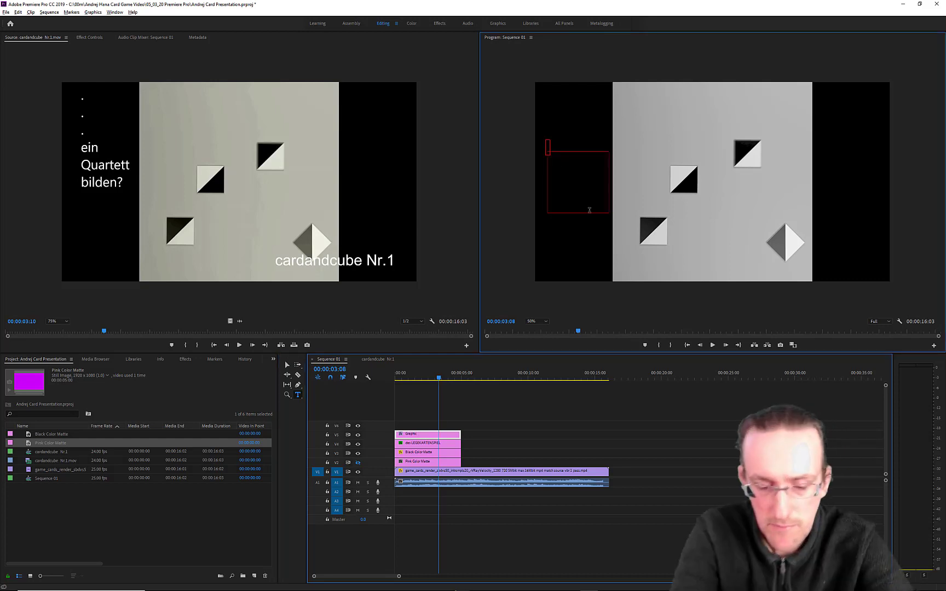
{"action": "type", "text": "ein"}
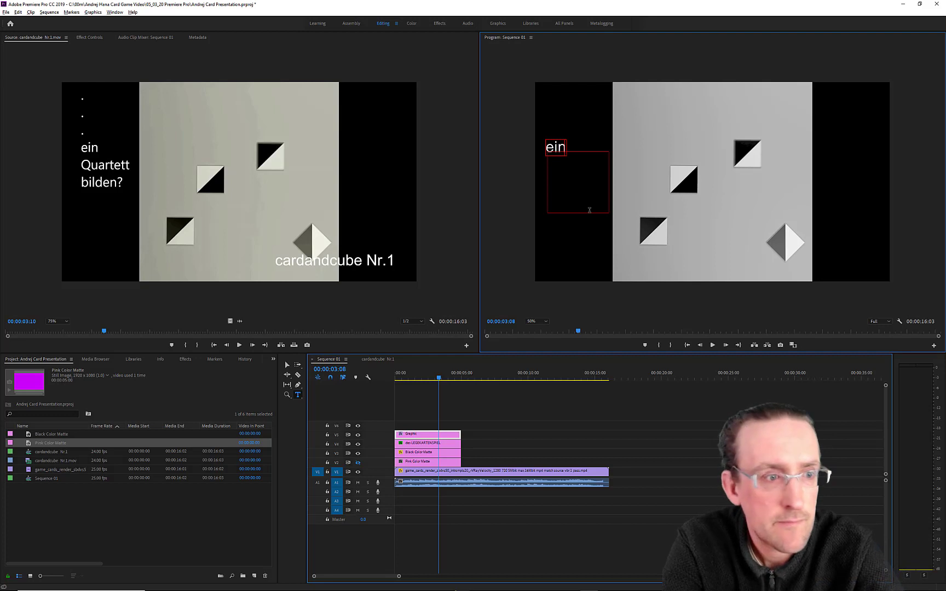
{"action": "key", "text": "Return"}
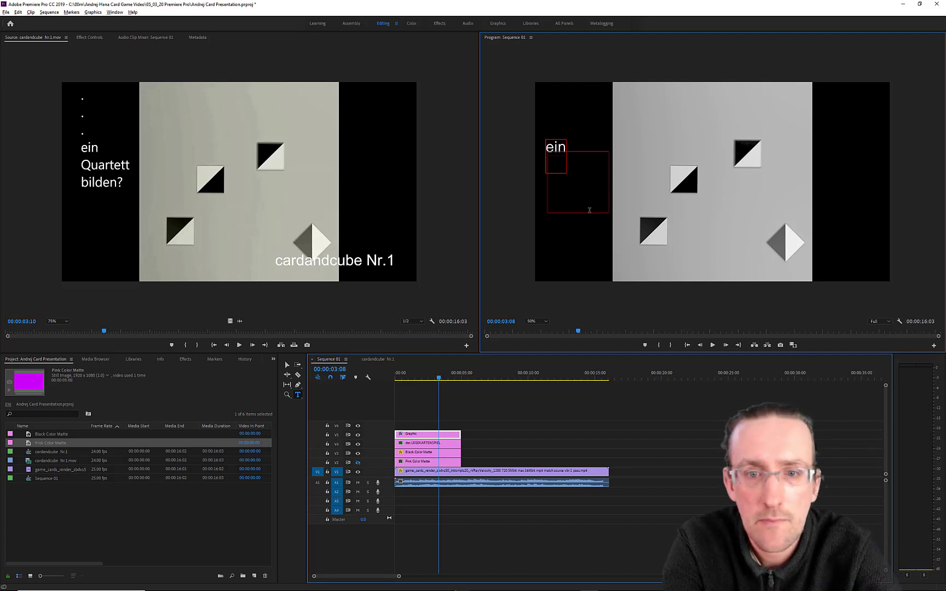
{"action": "type", "text": "Quarte3"}
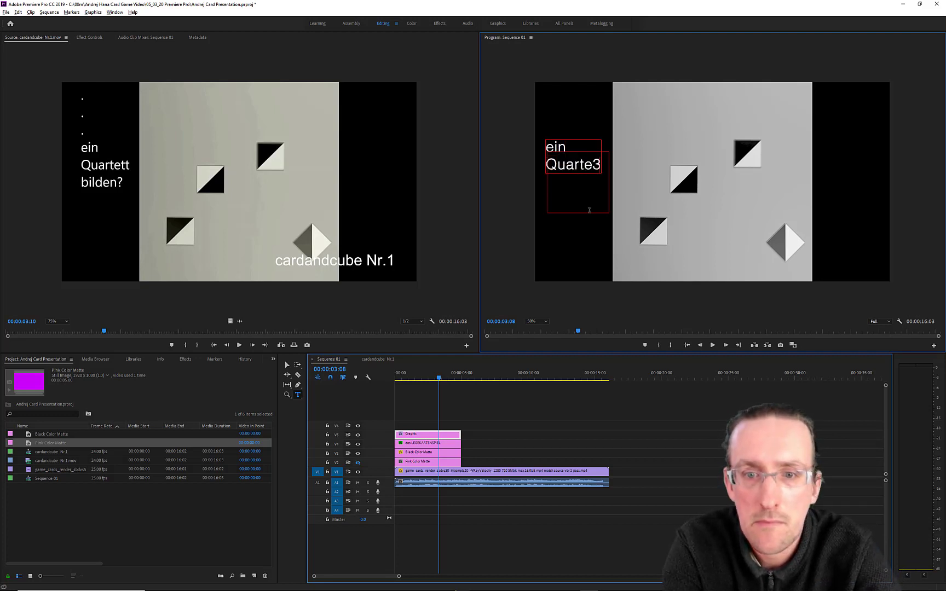
{"action": "key", "text": "BackSpace"}
{"action": "type", "text": "tt bilden"}
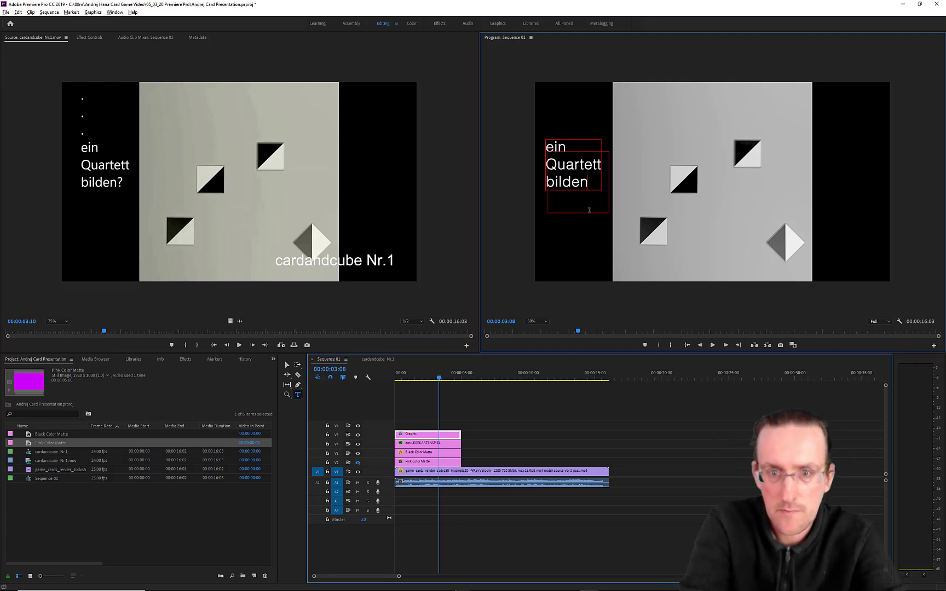
{"action": "type", "text": "?"}
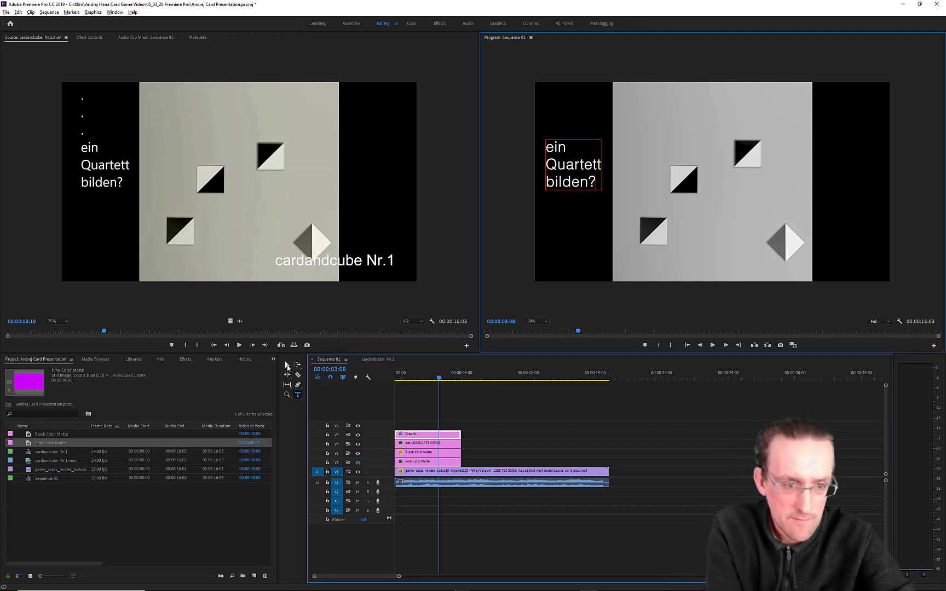
- Align the "ein Quartett bilden?" text with the first question text, scale it down to the same letter size, and recheck it at 00:00:03:07
{"action": "left_click", "coordinate": [287, 366]}
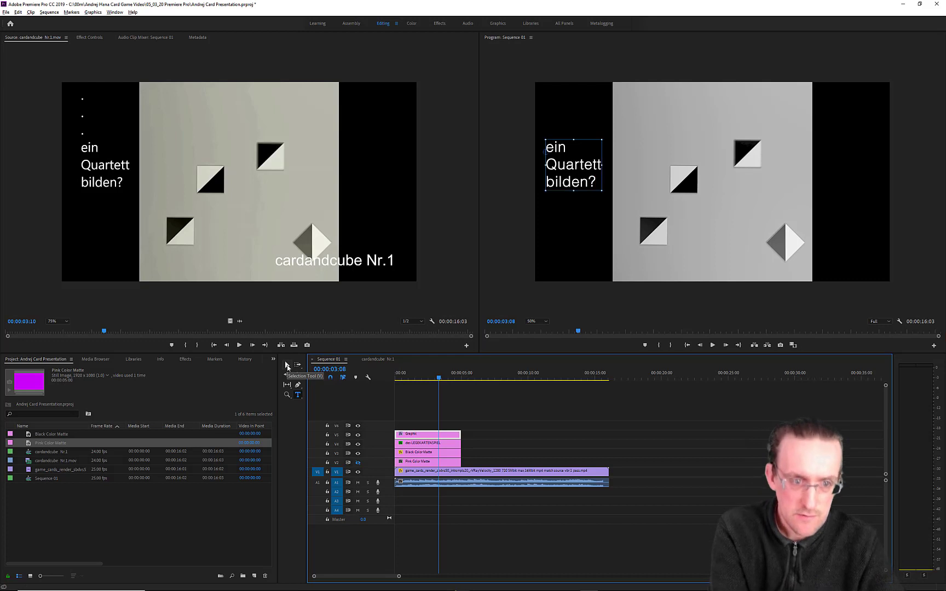
{"action": "left_click_drag", "start_coordinate": [564, 166], "coordinate": [564, 170]}
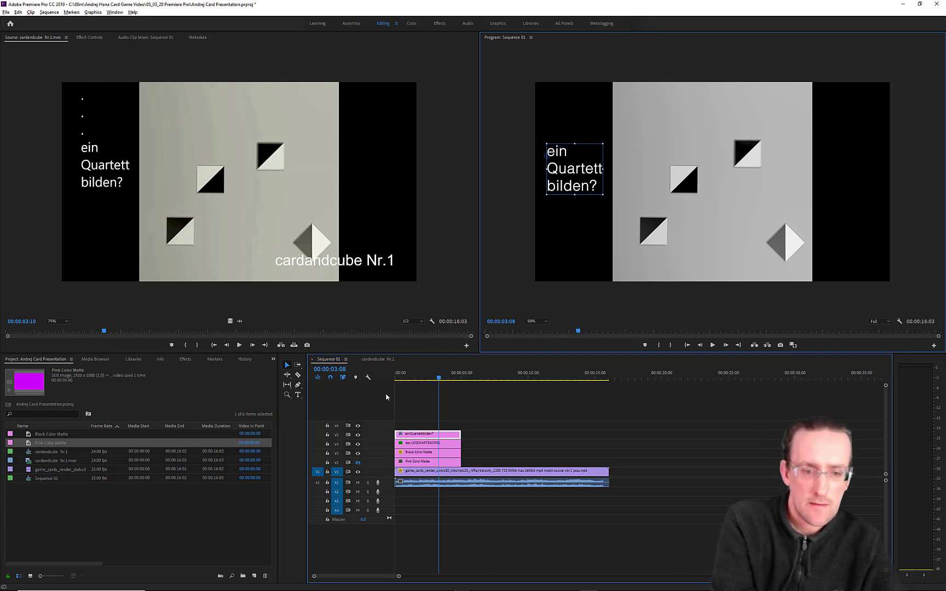
{"action": "left_click", "coordinate": [515, 330]}
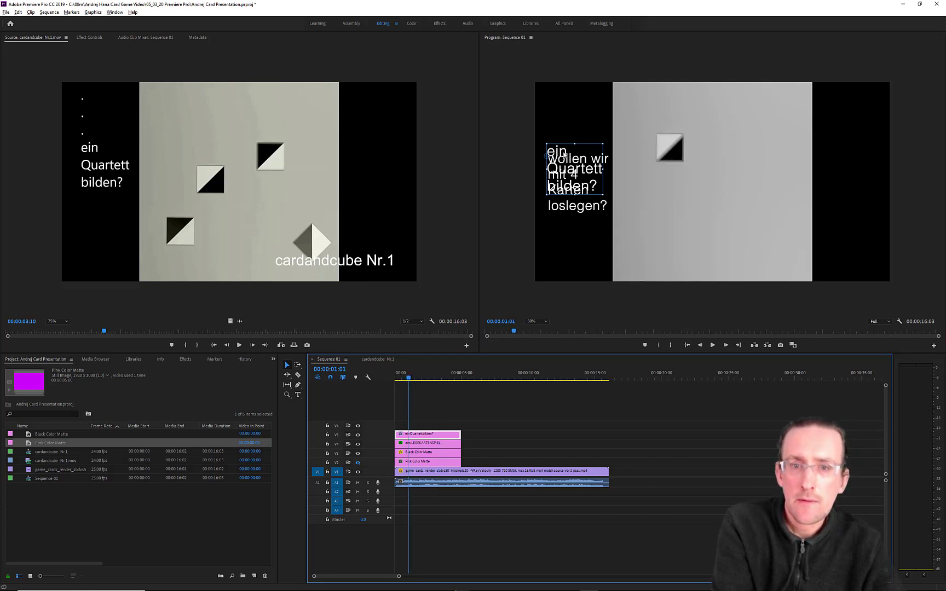
{"action": "left_click_drag", "start_coordinate": [563, 155], "coordinate": [563, 158]}
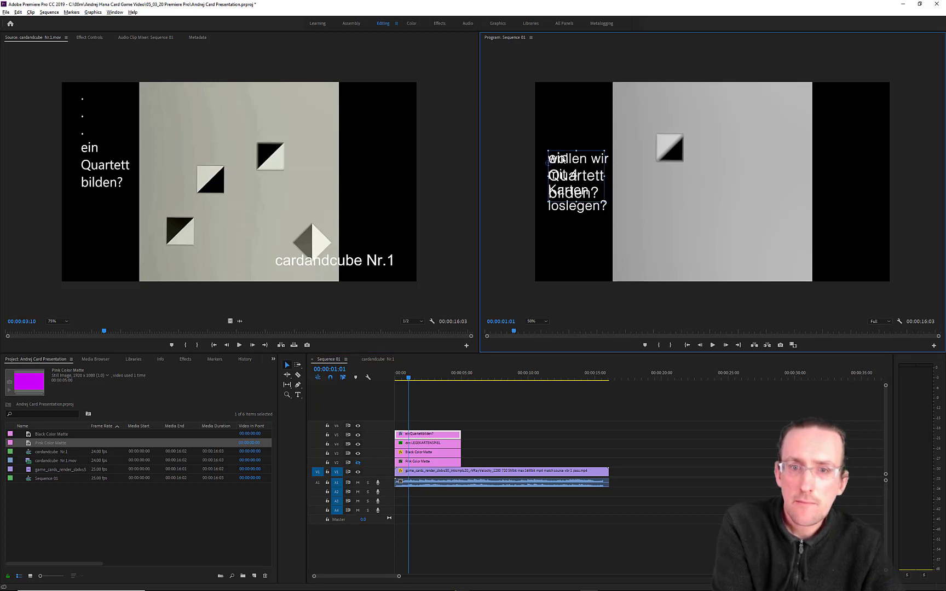
{"action": "left_click_drag", "start_coordinate": [604, 200], "coordinate": [594, 196]}
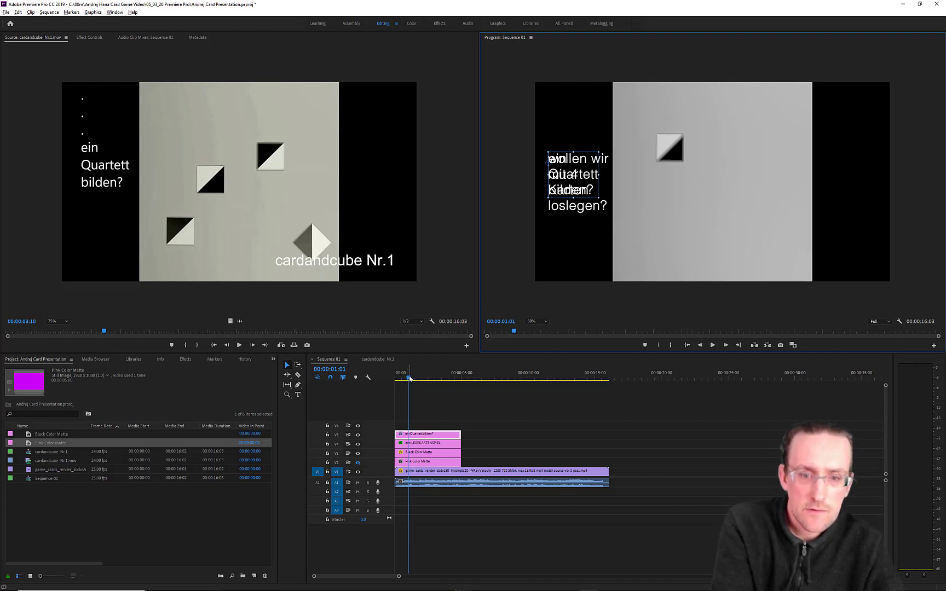
{"action": "left_click_drag", "start_coordinate": [515, 334], "coordinate": [577, 335]}
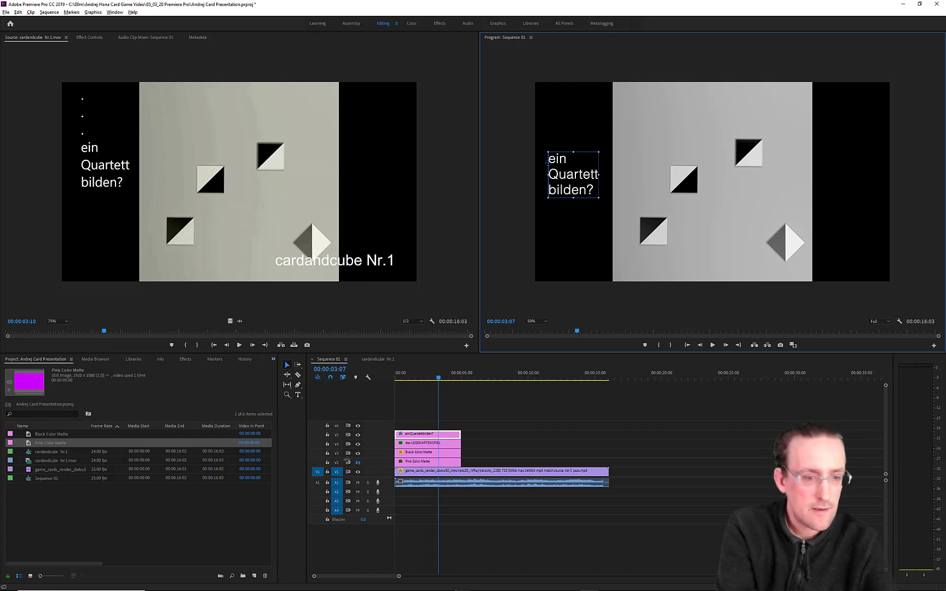
- Examine the effect settings and opacity keyframes of the question text clip and the title clip in Sequence 01
{"action": "left_click", "coordinate": [90, 37]}
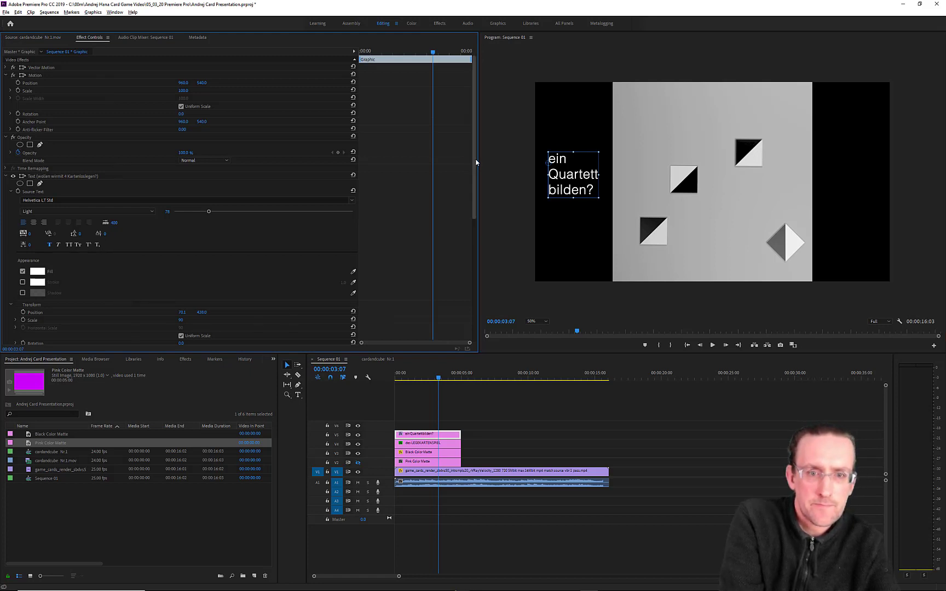
{"action": "left_click_drag", "start_coordinate": [471, 225], "coordinate": [472, 238]}
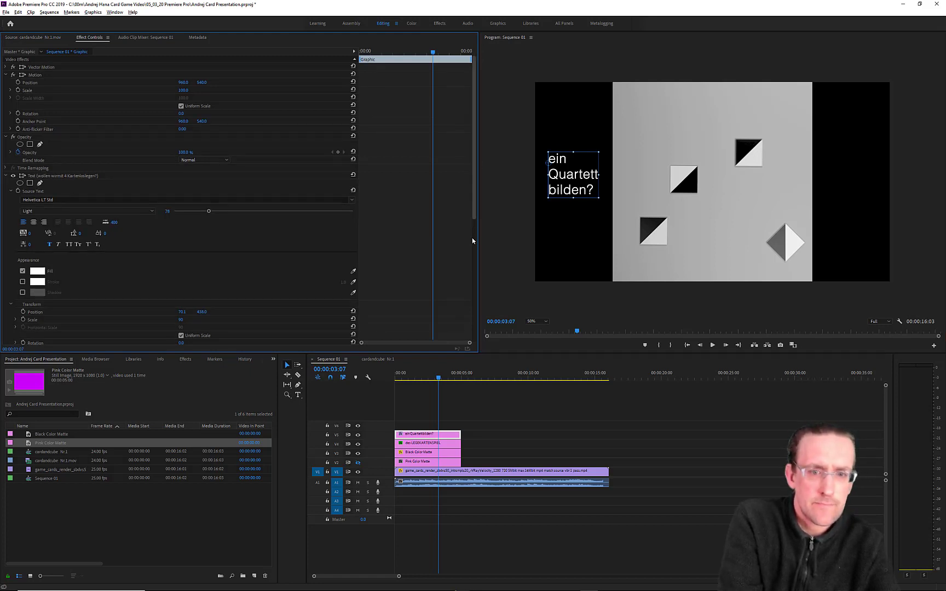
{"action": "scroll", "coordinate": [473, 239], "scroll_direction": "down", "scroll_amount": 3}
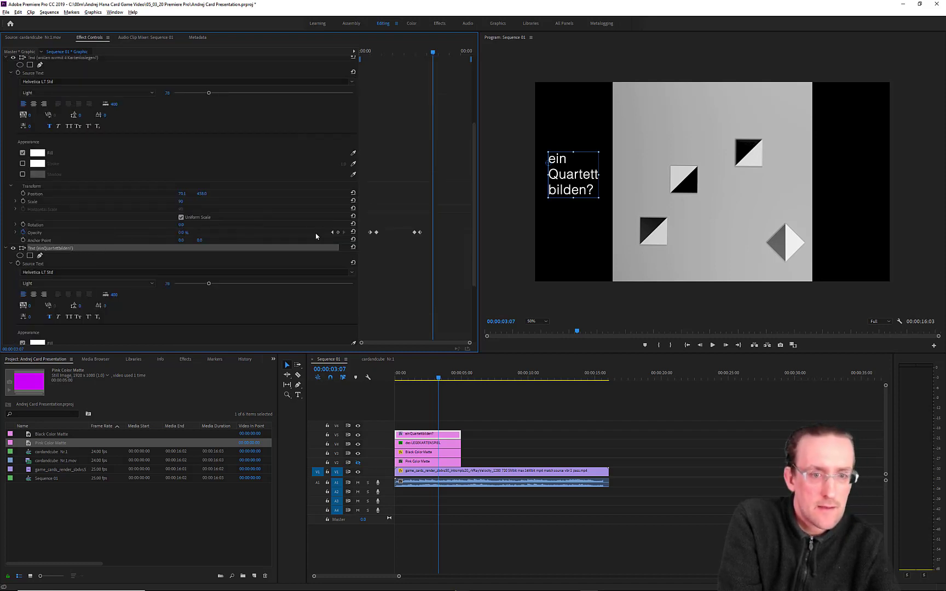
{"action": "left_click", "coordinate": [421, 435]}
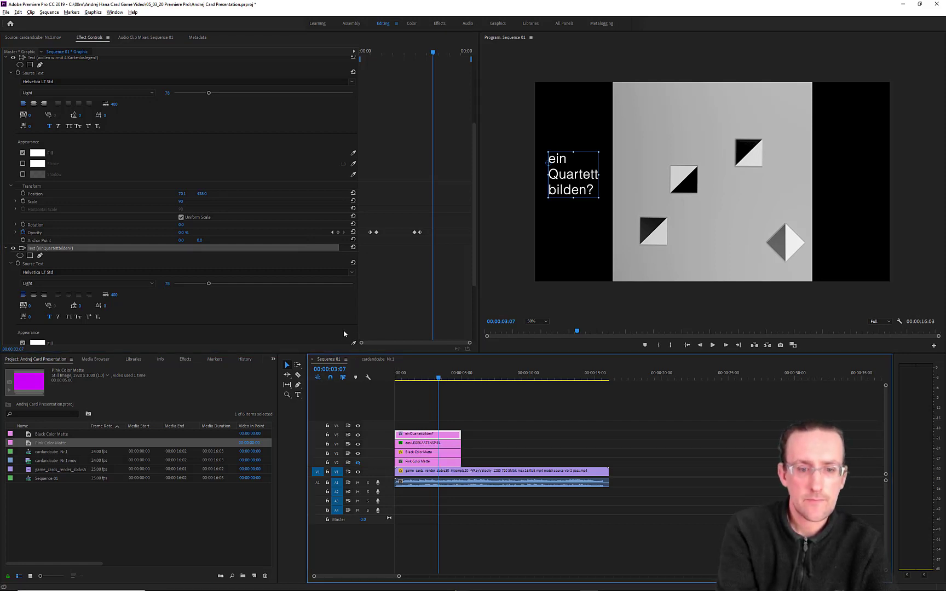
{"action": "left_click", "coordinate": [427, 447]}
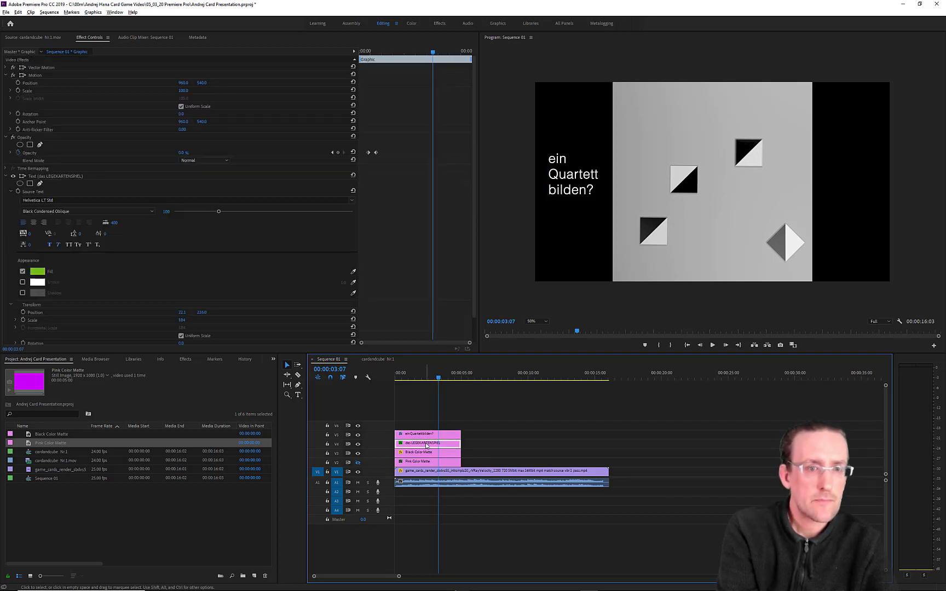
{"action": "left_click", "coordinate": [423, 434]}
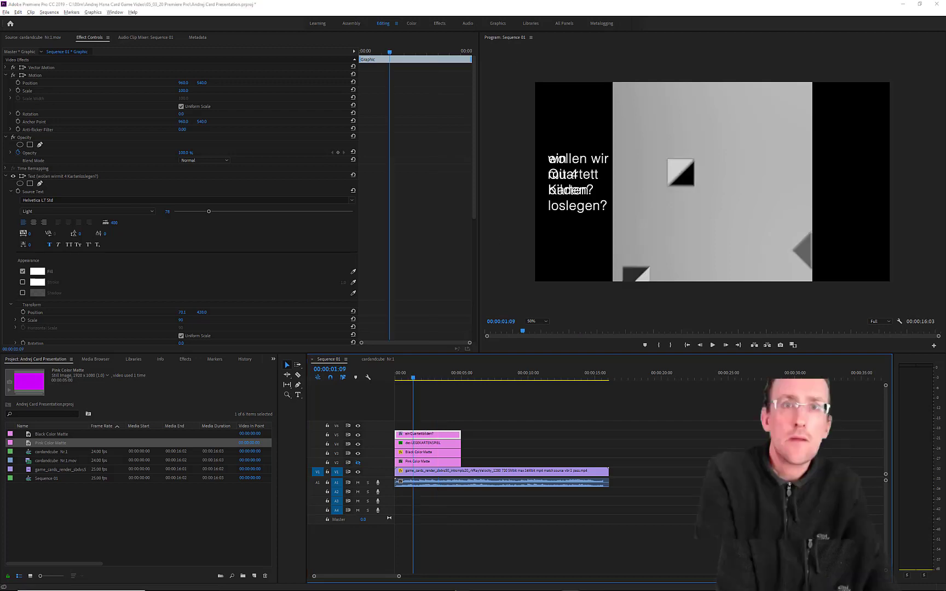
{"action": "left_click", "coordinate": [431, 437]}
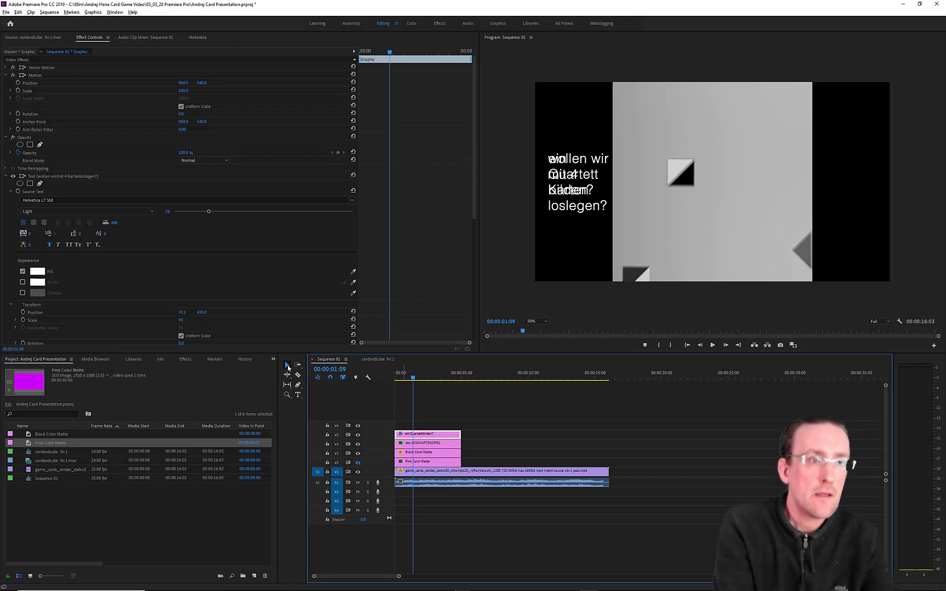
- Undo the last visibility change on the question text's track and show the track again at 00:00:01:05
{"action": "left_click", "coordinate": [18, 12]}
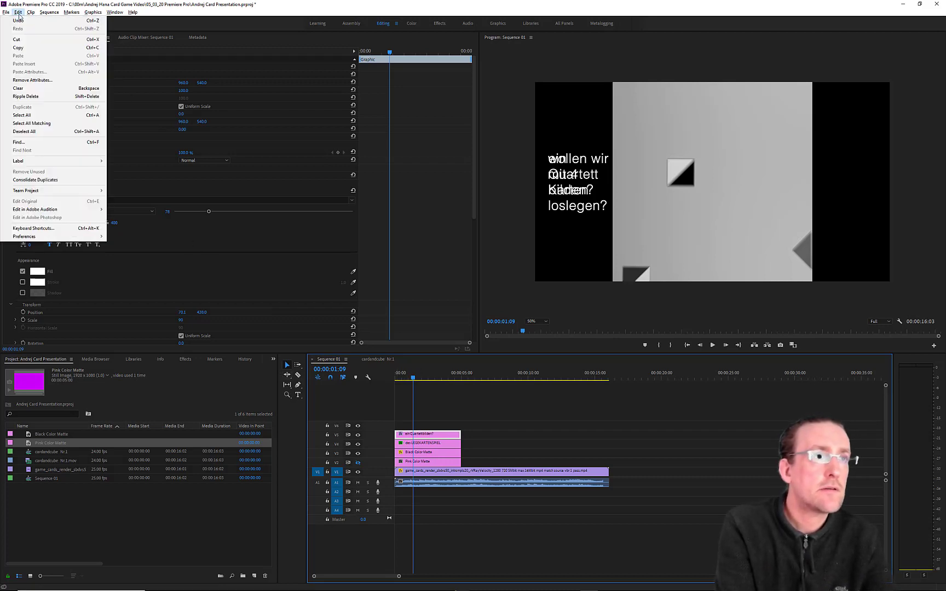
{"action": "left_click", "coordinate": [23, 21]}
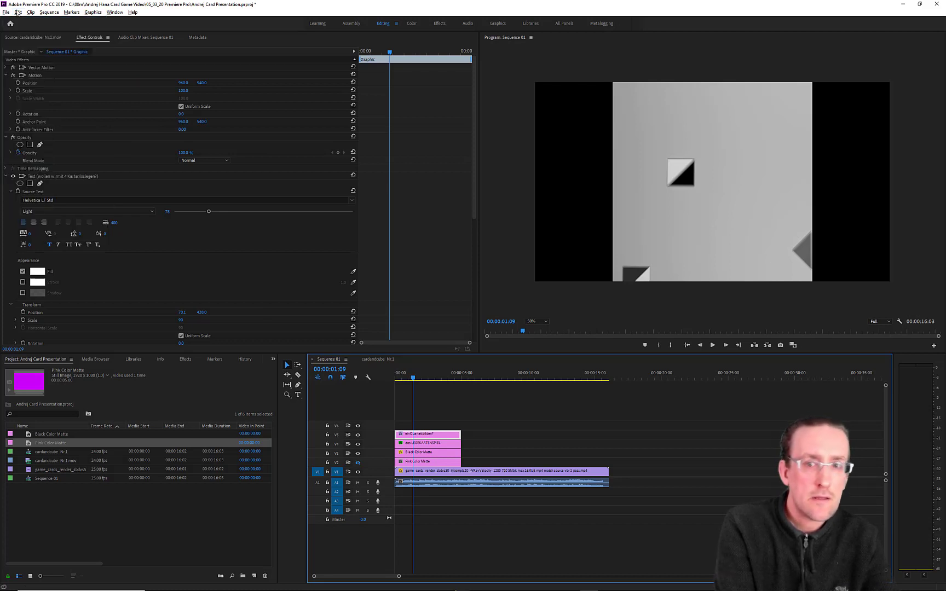
{"action": "left_click", "coordinate": [18, 12]}
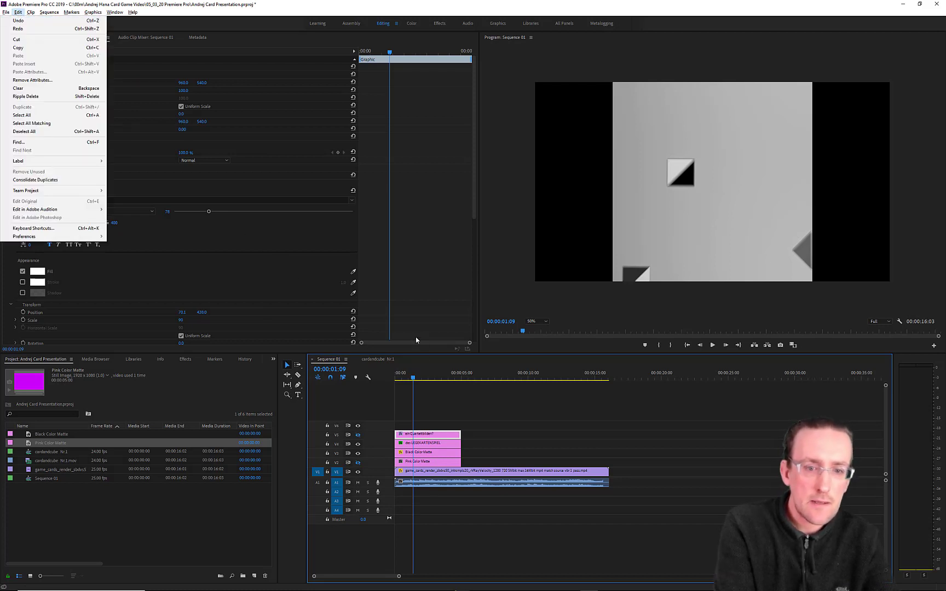
{"action": "left_click_drag", "start_coordinate": [402, 373], "coordinate": [410, 382]}
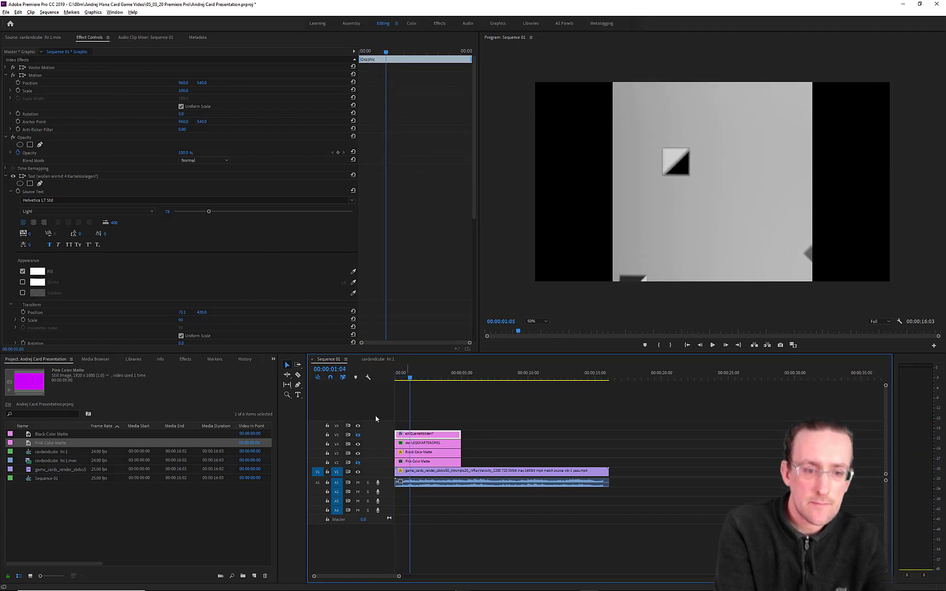
{"action": "left_click_drag", "start_coordinate": [359, 440], "coordinate": [358, 439]}
{"action": "left_click", "coordinate": [358, 437]}
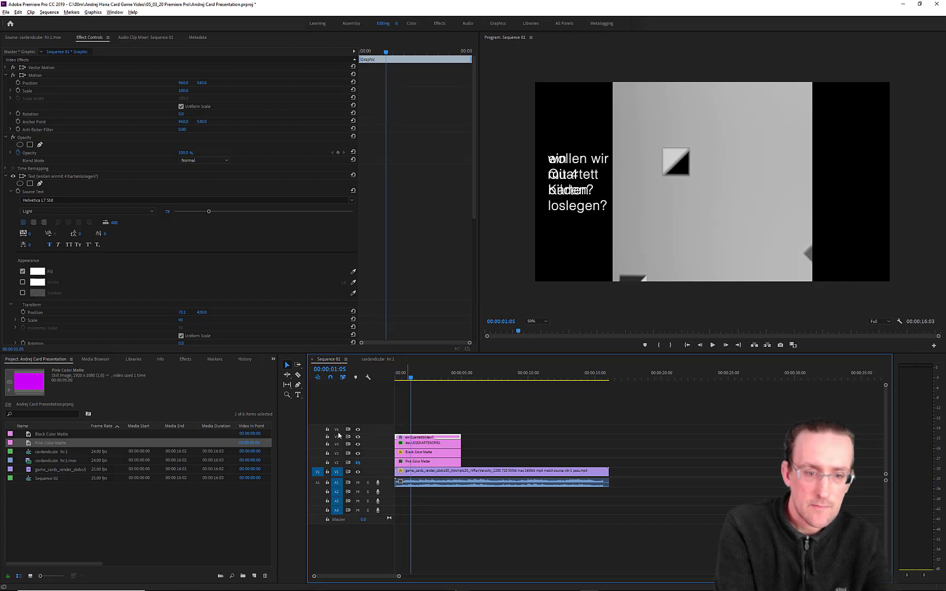
- Undo the recent edits one by one until the "ein Quartett bilden?" text is removed from the first question text's clip
{"action": "left_click", "coordinate": [16, 12]}
{"action": "left_click", "coordinate": [22, 23]}
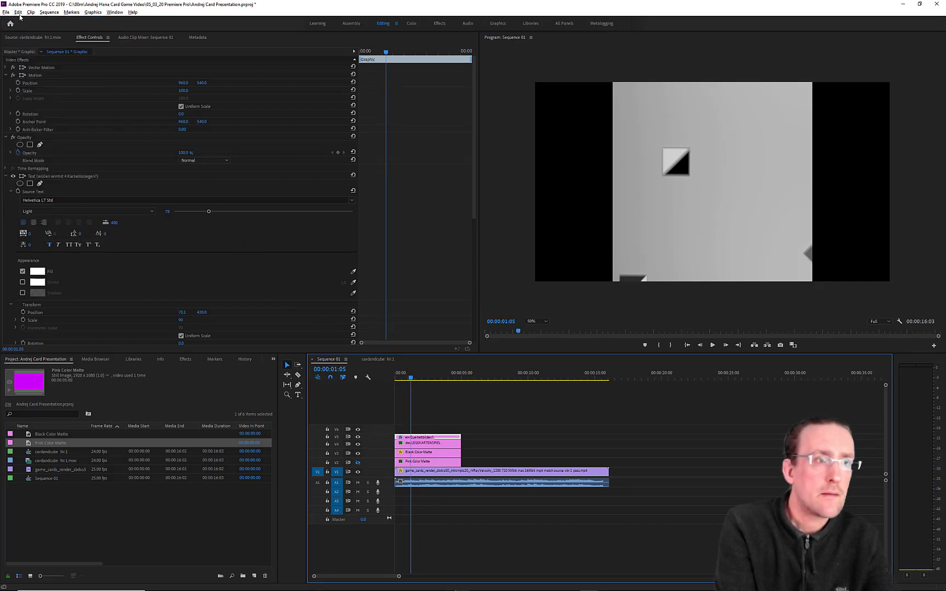
{"action": "left_click", "coordinate": [18, 12]}
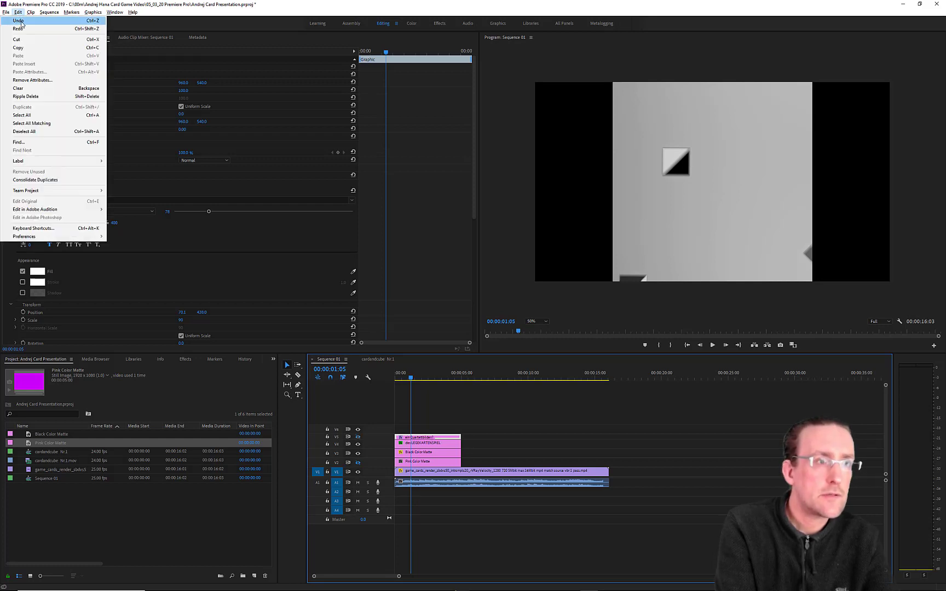
{"action": "left_click", "coordinate": [20, 20]}
{"action": "left_click", "coordinate": [17, 13]}
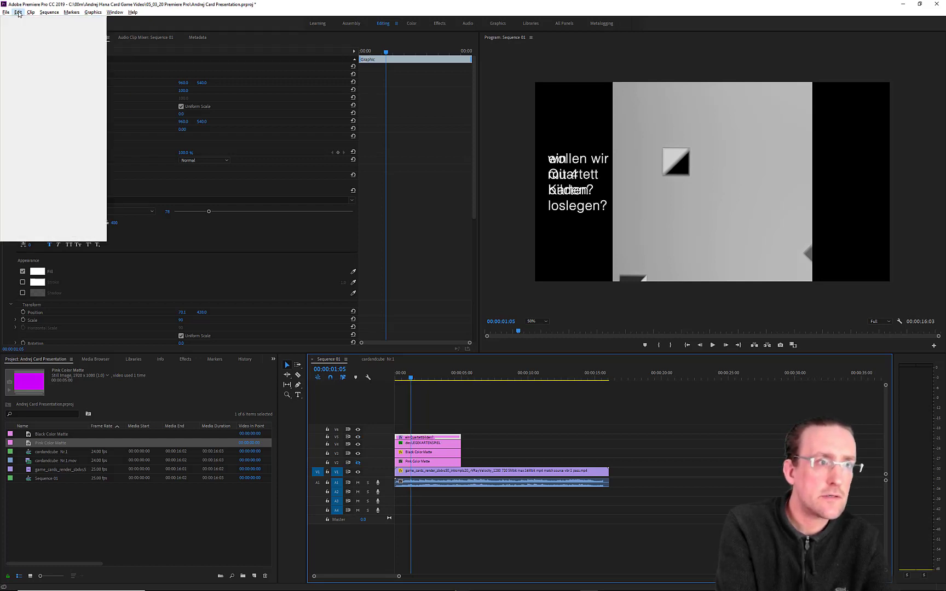
{"action": "left_click", "coordinate": [18, 13]}
{"action": "left_click", "coordinate": [18, 13]}
{"action": "left_click", "coordinate": [19, 21]}
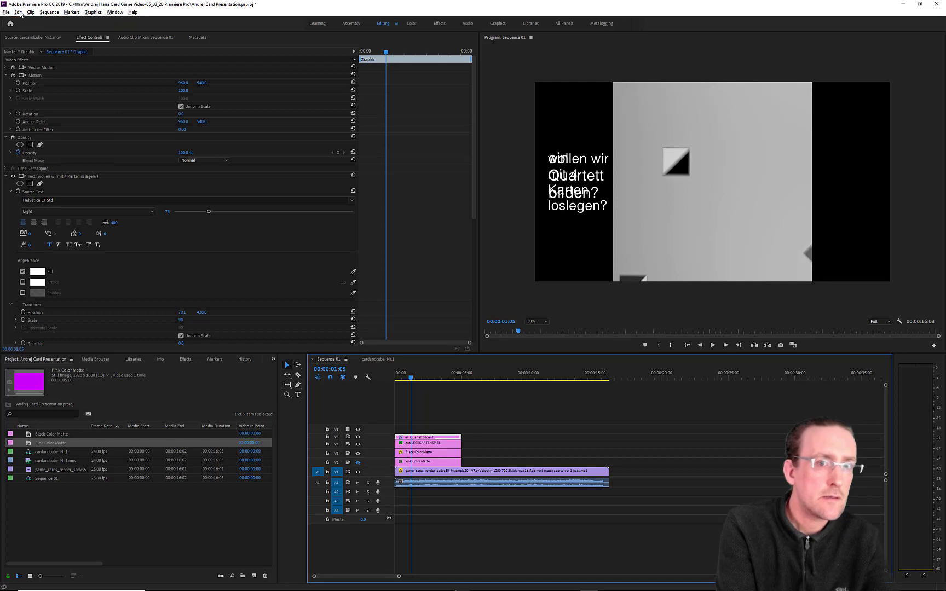
{"action": "left_click", "coordinate": [18, 12]}
{"action": "left_click", "coordinate": [20, 23]}
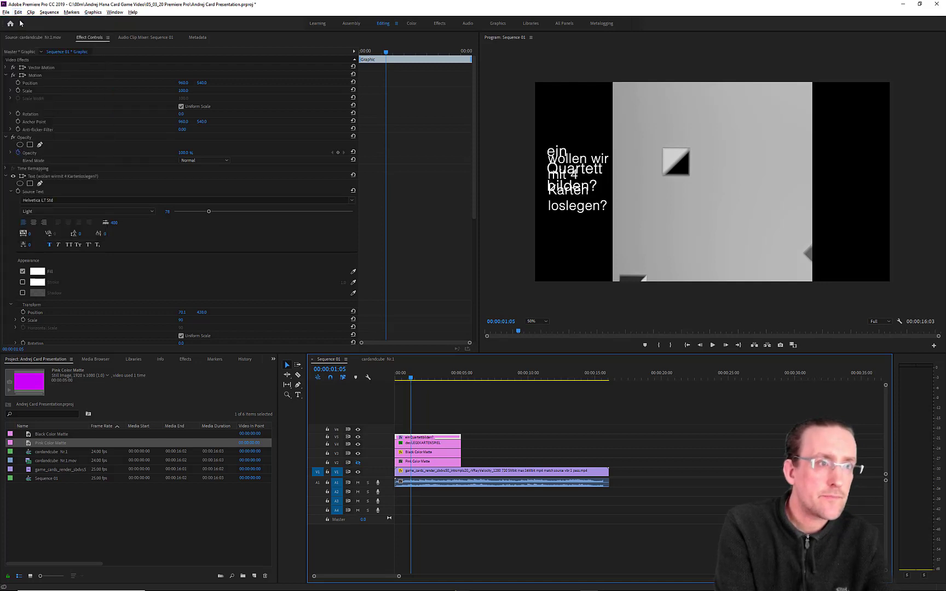
{"action": "left_click", "coordinate": [18, 12]}
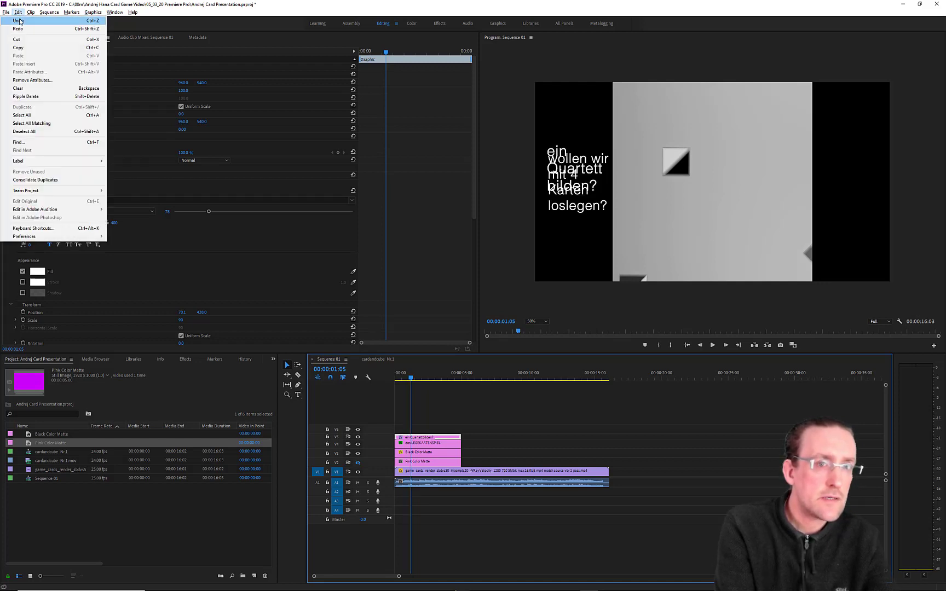
{"action": "left_click", "coordinate": [20, 22]}
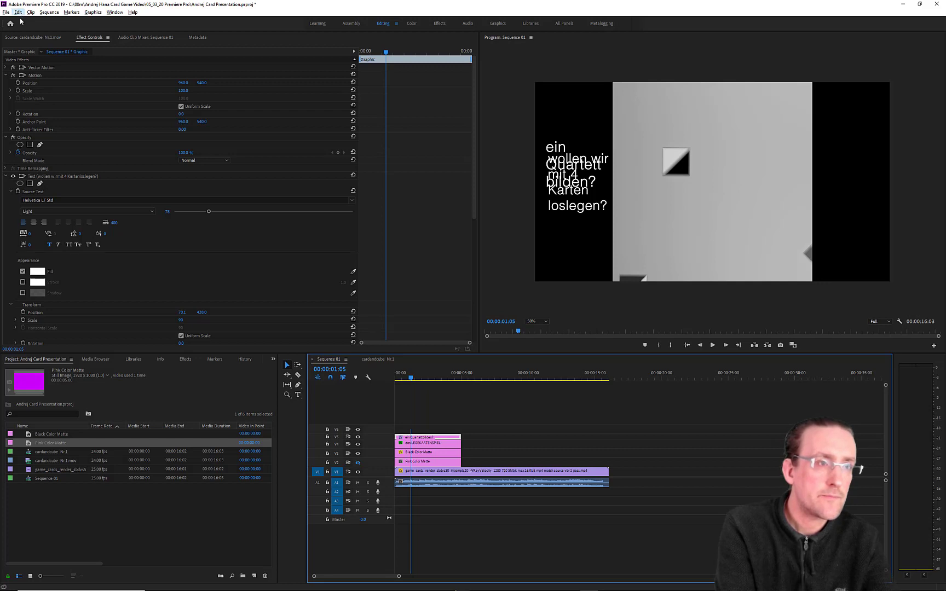
{"action": "left_click", "coordinate": [18, 12]}
{"action": "left_click", "coordinate": [20, 21]}
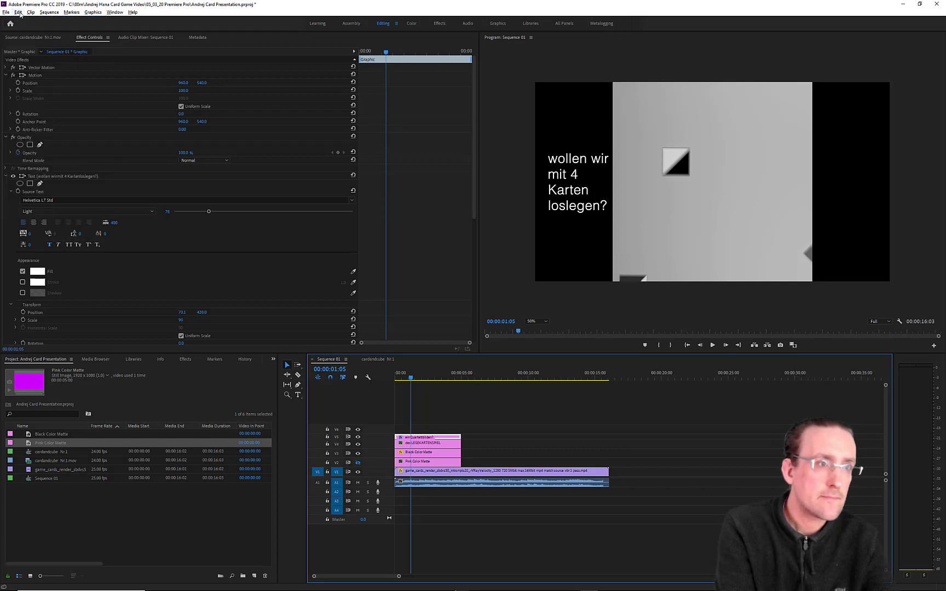
{"action": "left_click", "coordinate": [18, 12]}
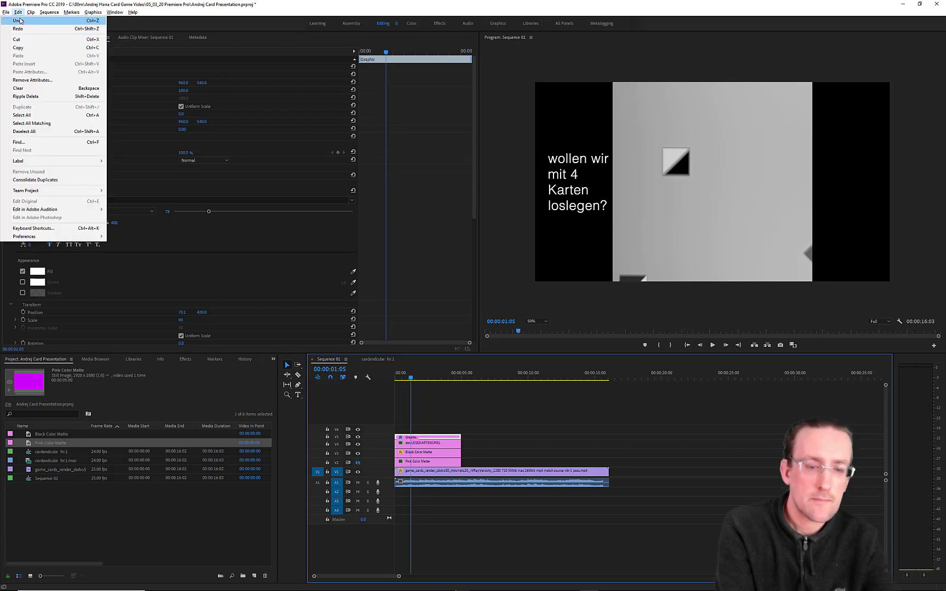
{"action": "left_click", "coordinate": [20, 21]}
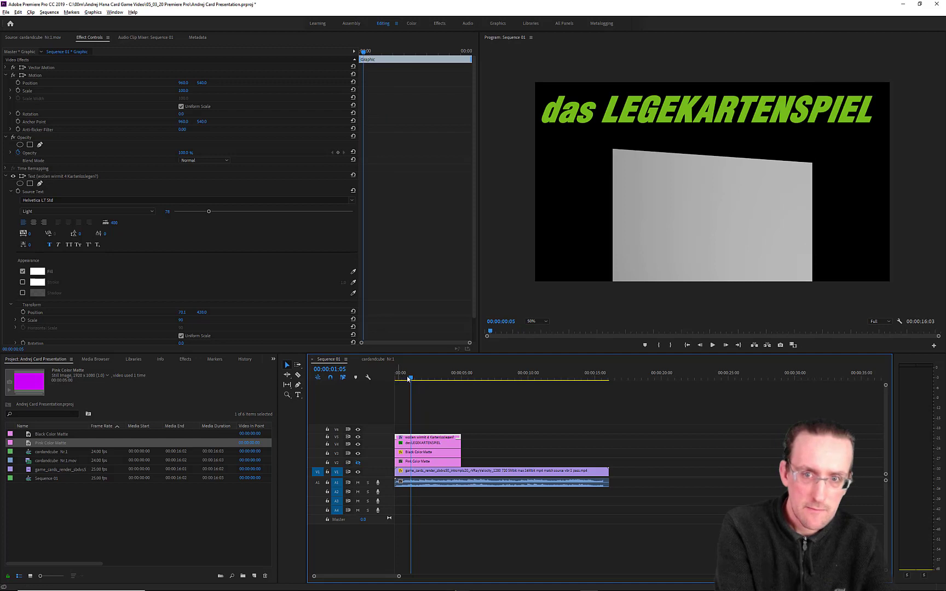
- Play the opening of Sequence 01 to check the title and first question text
{"action": "mouse_move", "coordinate": [407, 379]}
{"action": "left_mouse_down"}
{"action": "mouse_move", "coordinate": [447, 379]}
{"action": "mouse_move", "coordinate": [398, 379]}
{"action": "left_mouse_up"}
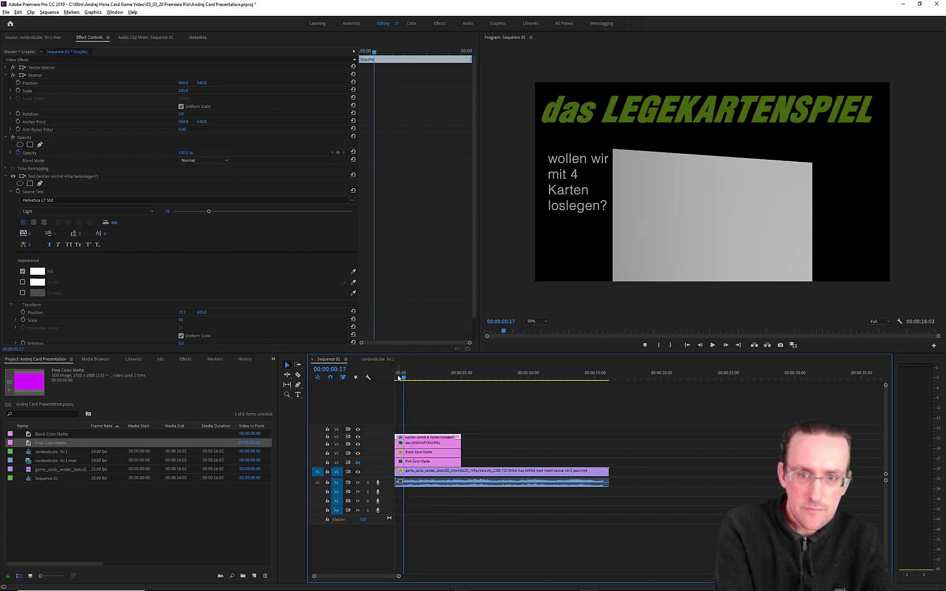
{"action": "key", "text": "space"}
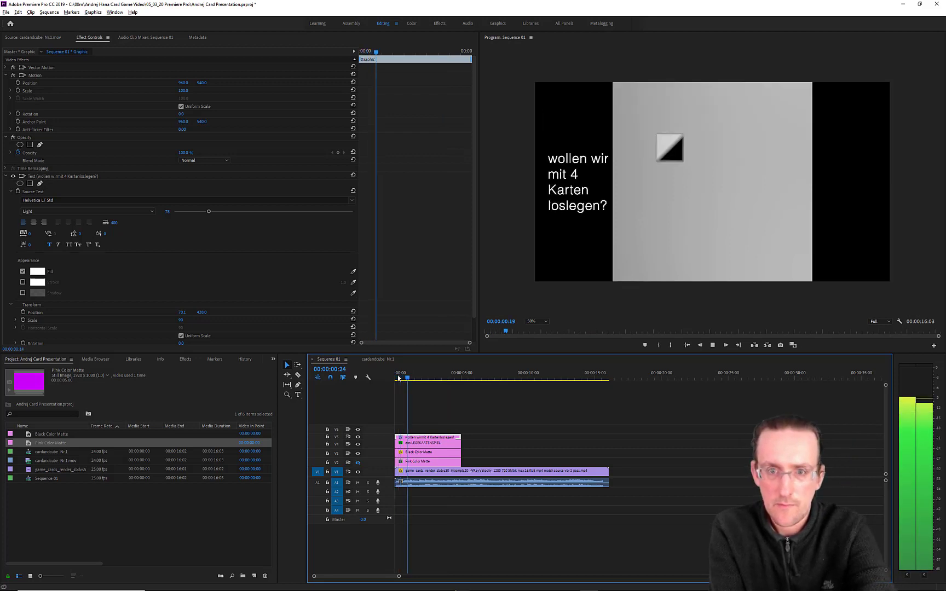
{"action": "left_click", "coordinate": [426, 381]}
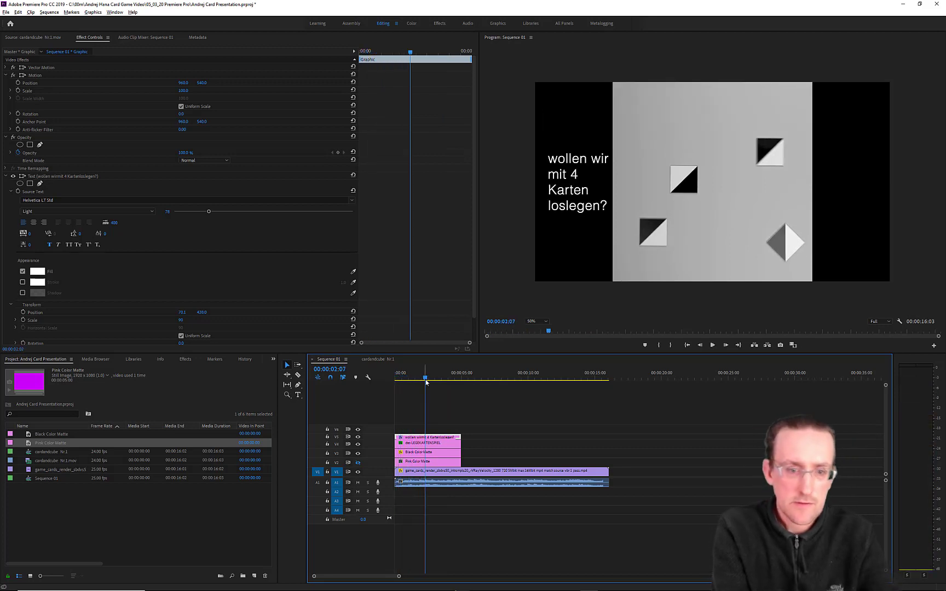
- Add a new text clip at 00:00:02:01 on track V6 with nothing selected, and move it to the start of Sequence 01
{"action": "left_click_drag", "start_coordinate": [425, 382], "coordinate": [422, 381]}
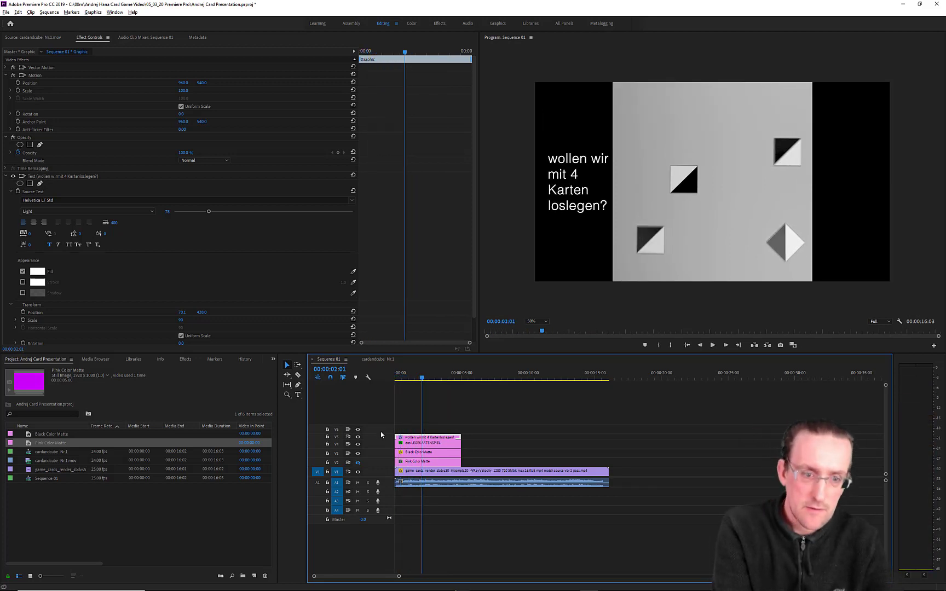
{"action": "left_click", "coordinate": [403, 432]}
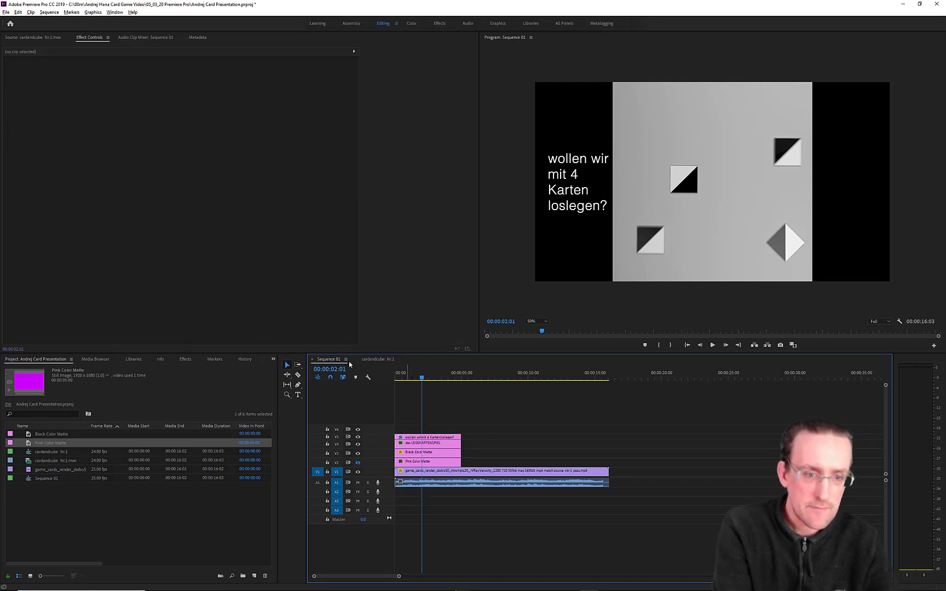
{"action": "left_click", "coordinate": [298, 395]}
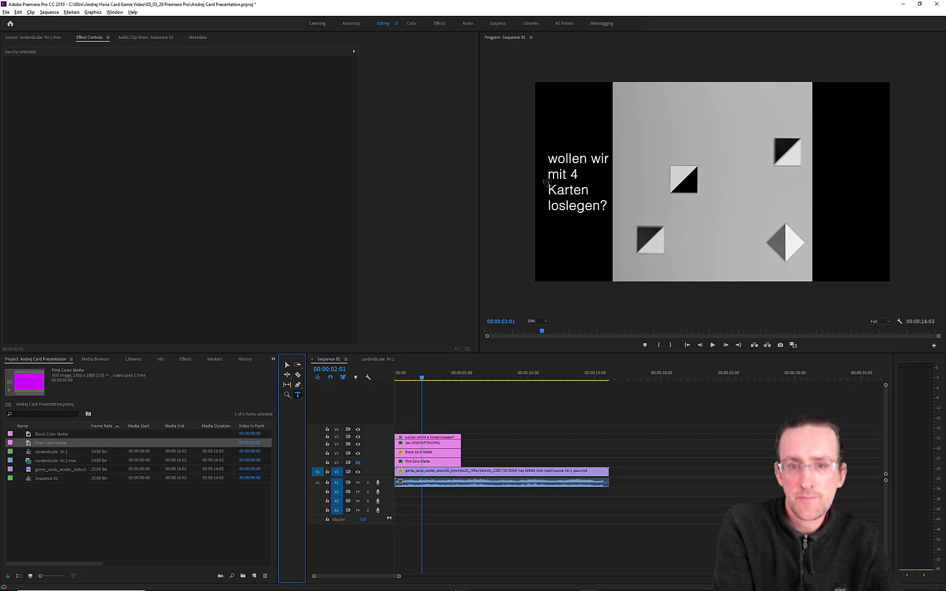
{"action": "left_click", "coordinate": [542, 158]}
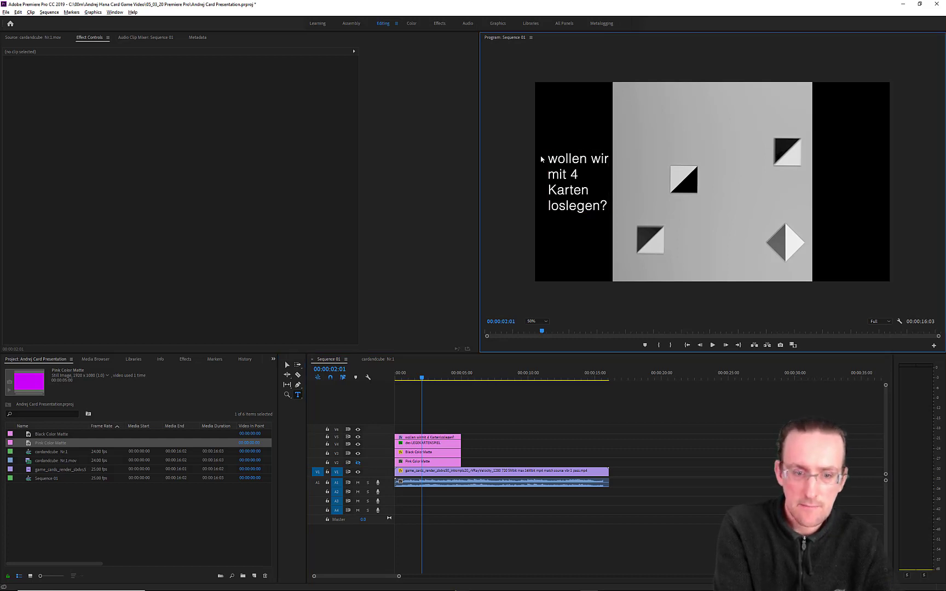
{"action": "left_click", "coordinate": [542, 158]}
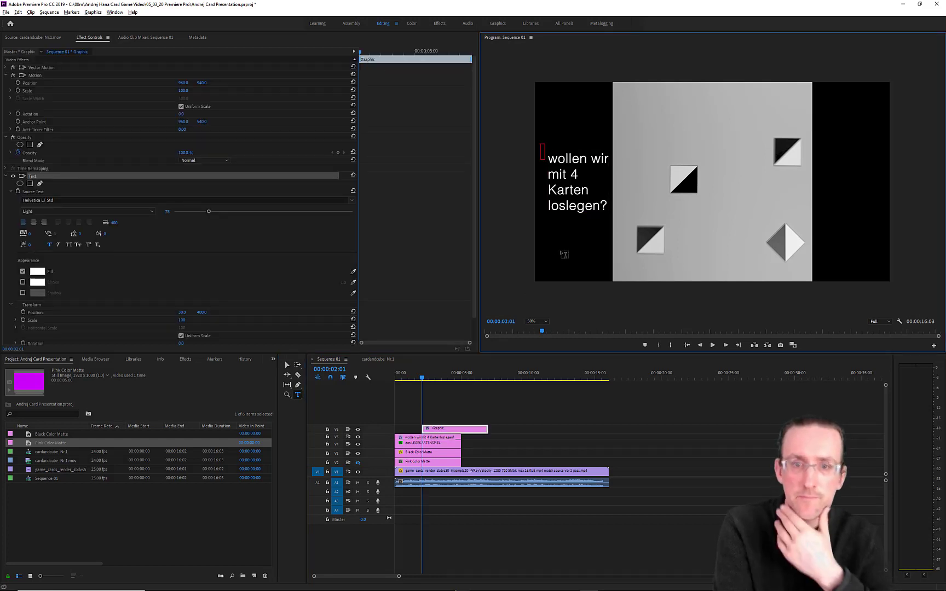
{"action": "left_click", "coordinate": [442, 432]}
{"action": "left_click_drag", "start_coordinate": [454, 433], "coordinate": [426, 434]}
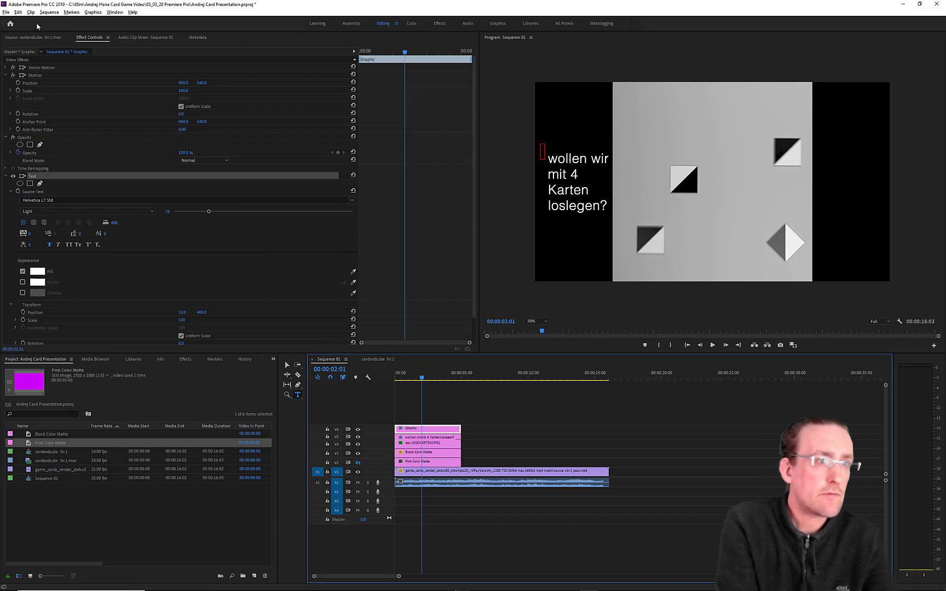
- Following the cardandcube Nr.1 reference, enter "ein Quartett bilden?" on three lines in the new text clip on V6
{"action": "left_click", "coordinate": [34, 37]}
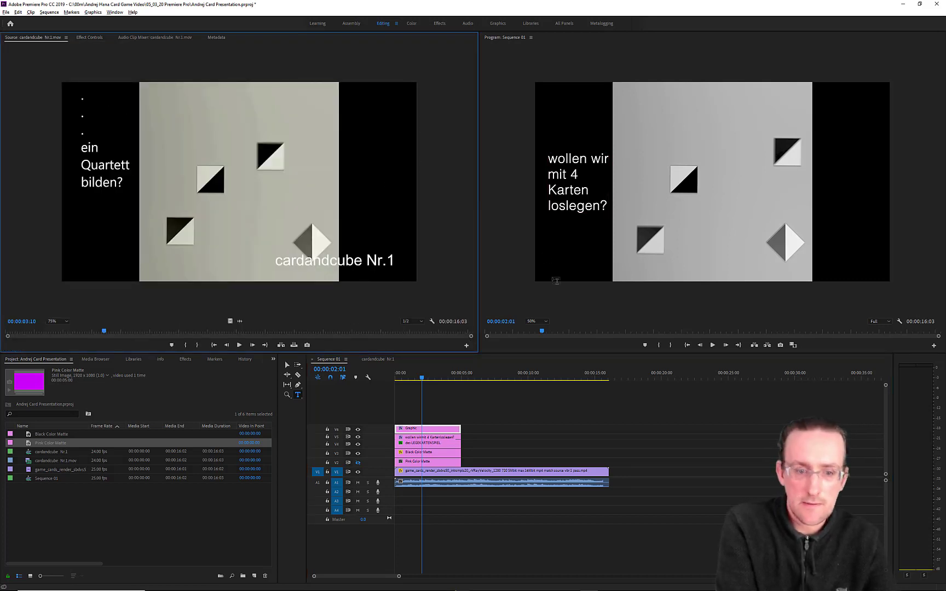
{"action": "left_click", "coordinate": [542, 153]}
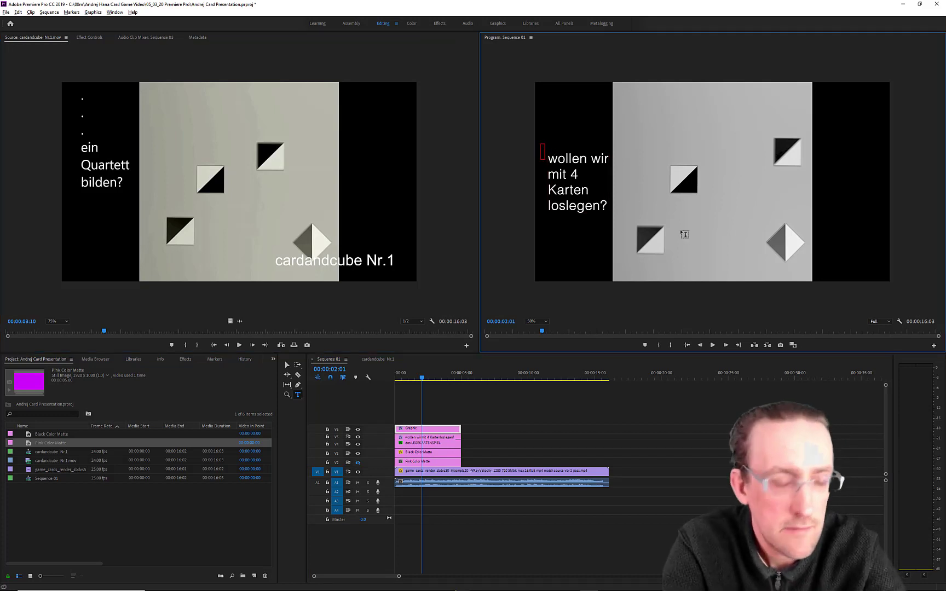
{"action": "type", "text": "ein"}
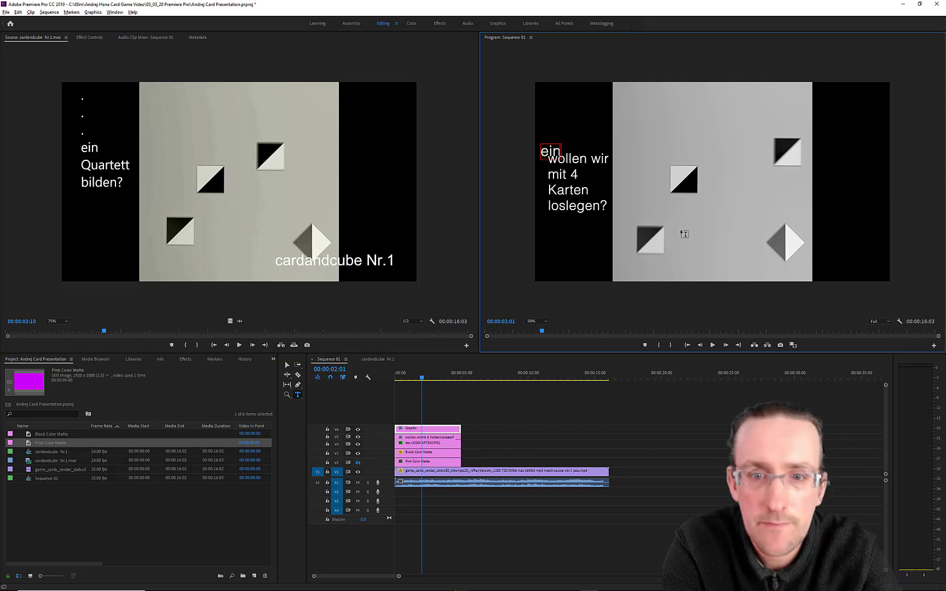
{"action": "key", "text": "Return"}
{"action": "type", "text": "Qu"}
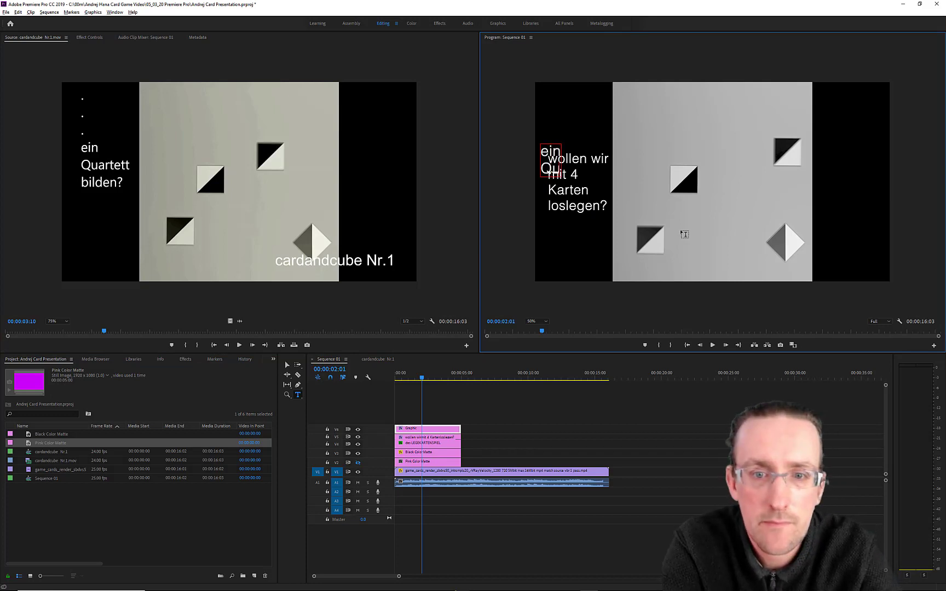
{"action": "type", "text": "artett"}
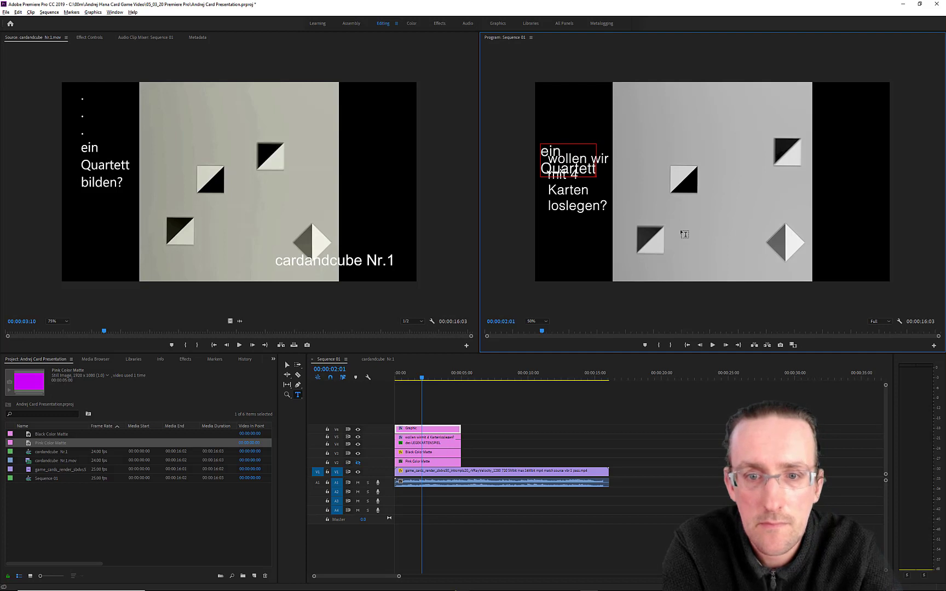
{"action": "key", "text": "Return"}
{"action": "type", "text": "bilden"}
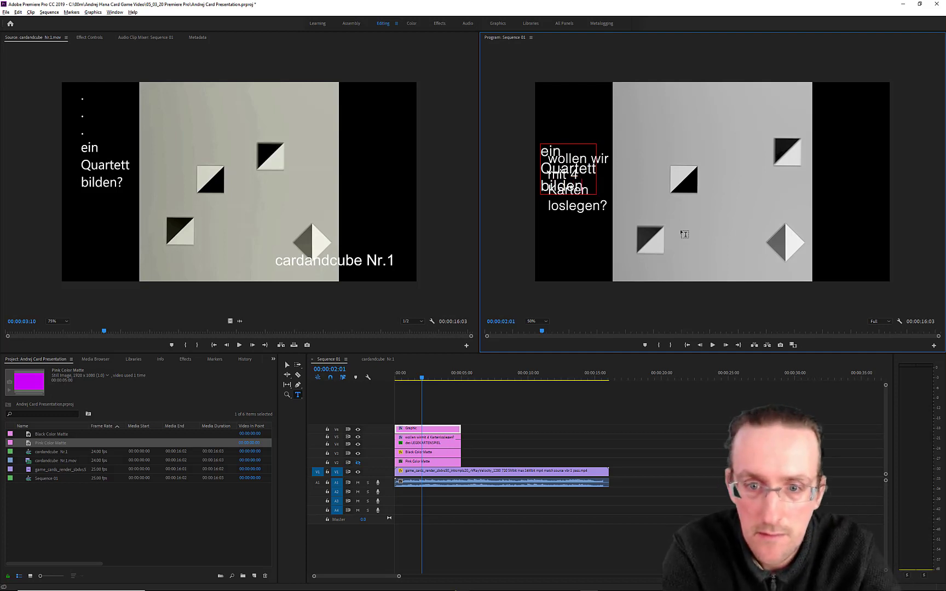
{"action": "type", "text": "?"}
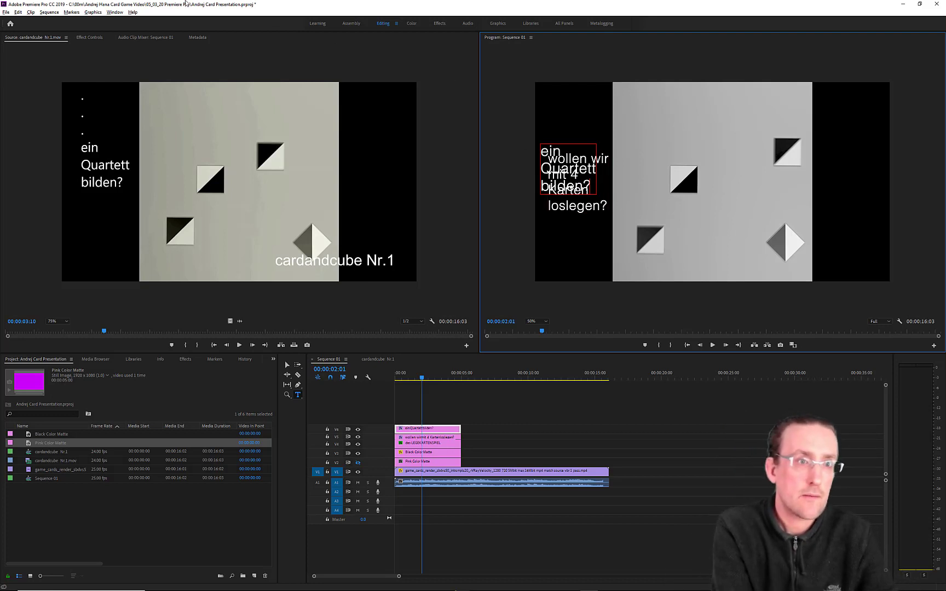
{"action": "left_click", "coordinate": [135, 14]}
{"action": "left_click", "coordinate": [153, 3]}
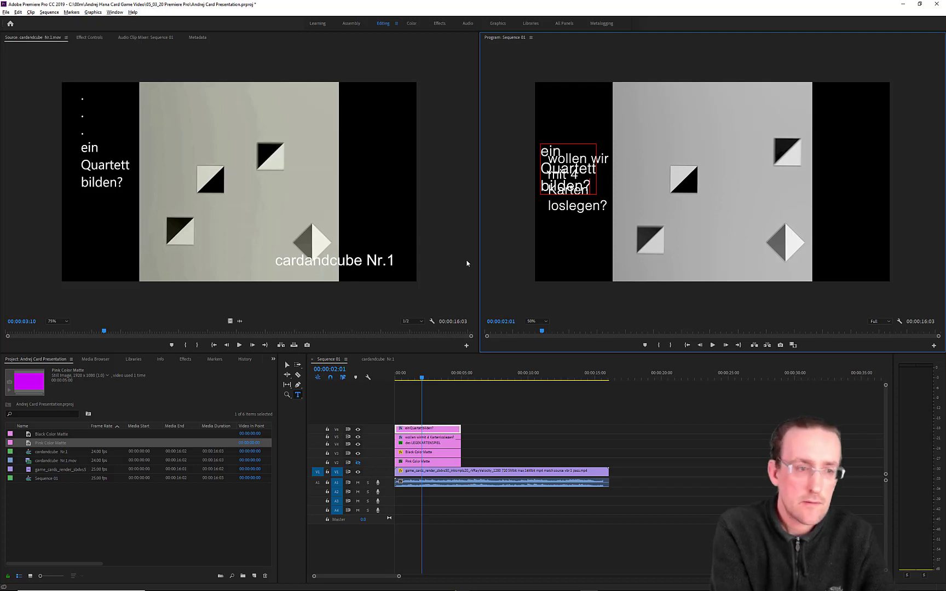
- Align the "ein Quartett bilden?" text with the start of the first question text and scale it down to match its size
{"action": "left_click", "coordinate": [287, 365]}
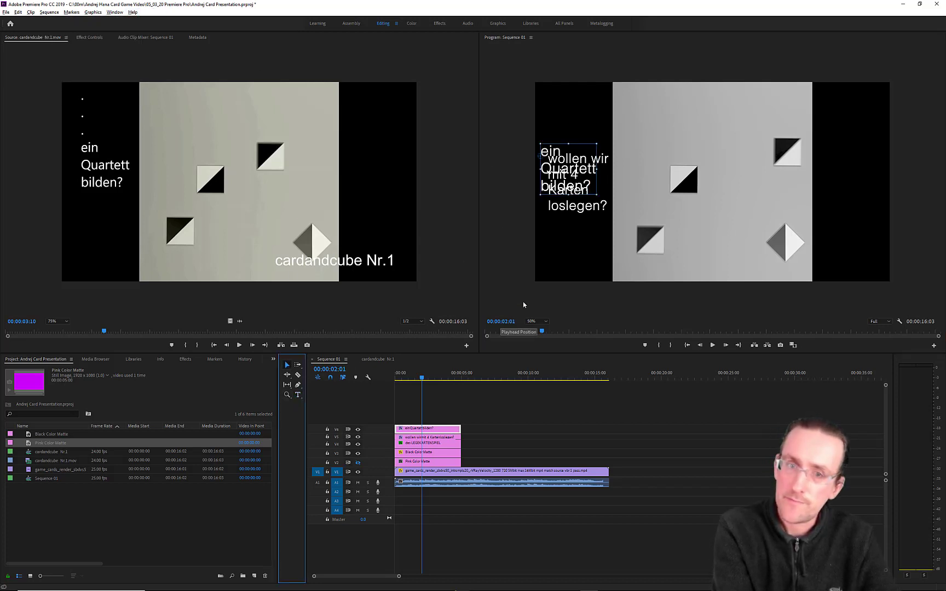
{"action": "left_click_drag", "start_coordinate": [539, 156], "coordinate": [547, 163]}
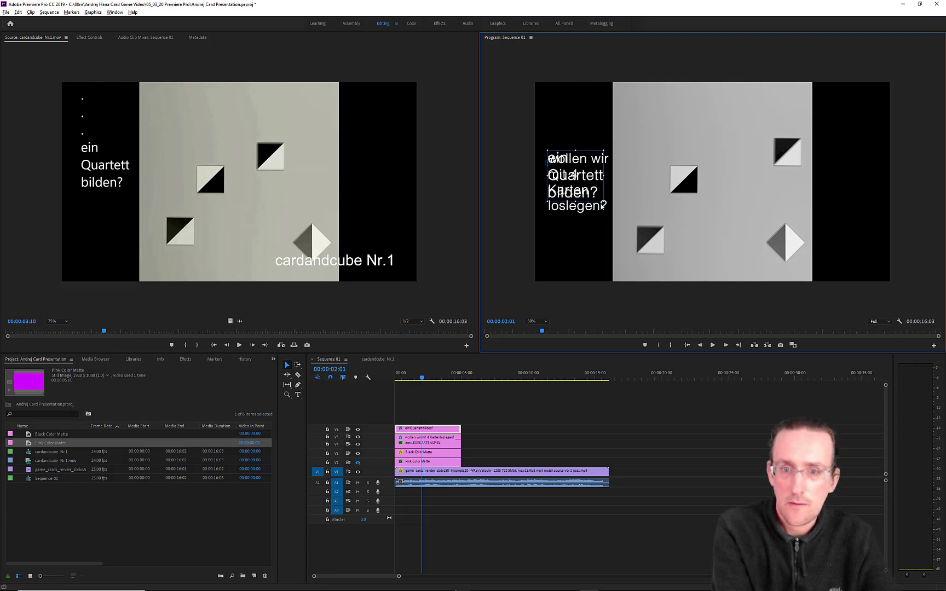
{"action": "left_click_drag", "start_coordinate": [604, 199], "coordinate": [599, 196]}
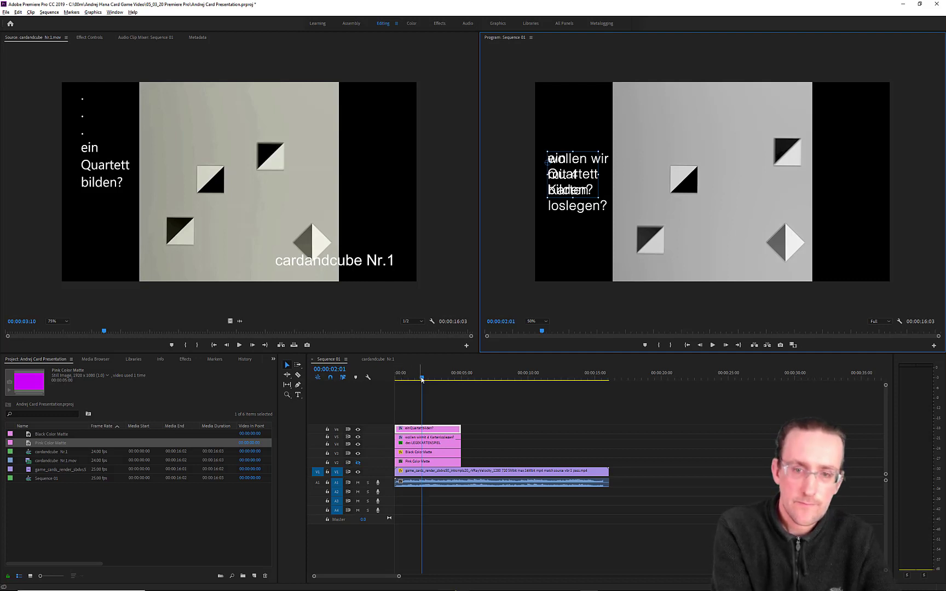
- Add a 100% opacity keyframe to the "ein Quartett bilden?" clip at 00:00:03:07
{"action": "left_click_drag", "start_coordinate": [416, 378], "coordinate": [437, 378]}
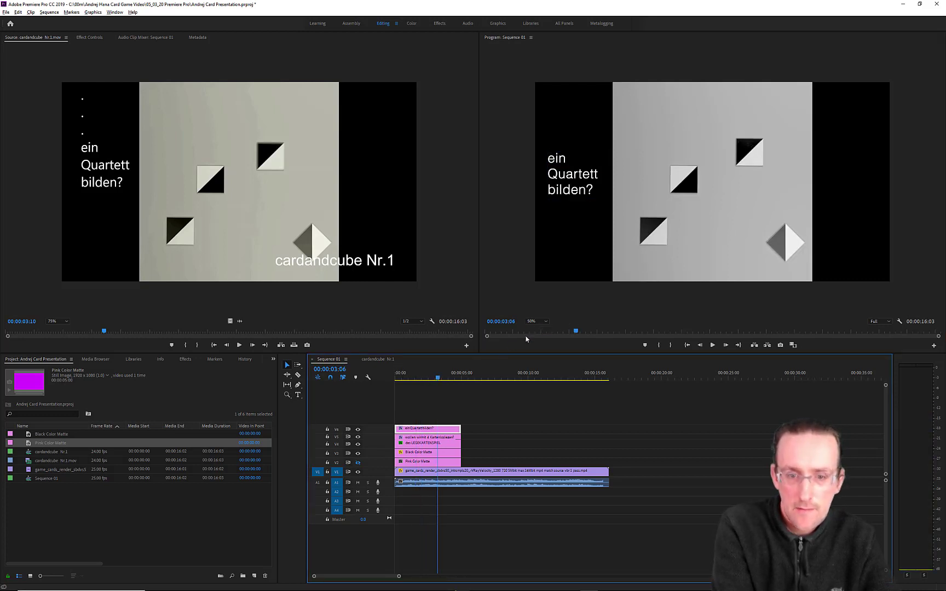
{"action": "left_click_drag", "start_coordinate": [572, 333], "coordinate": [578, 334]}
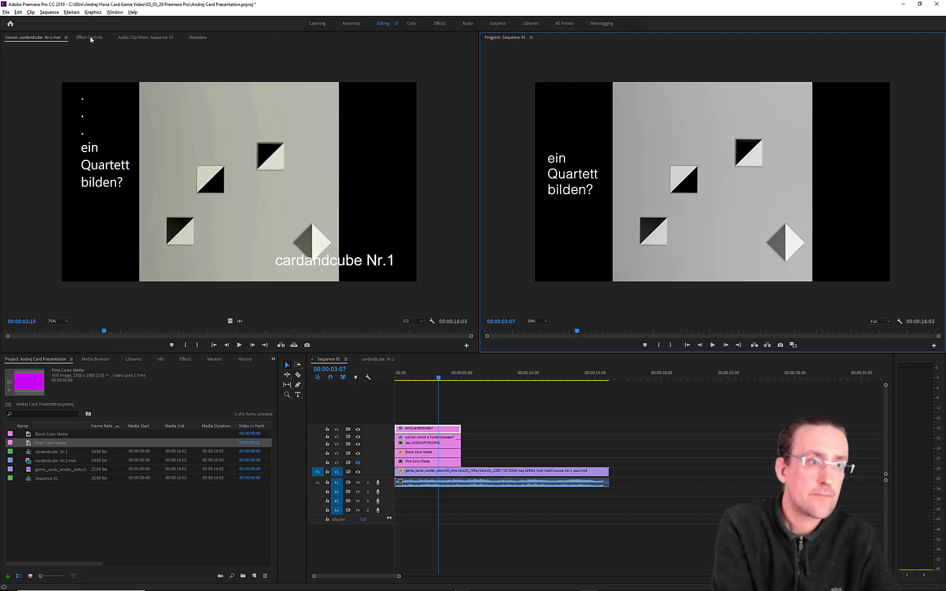
{"action": "left_click", "coordinate": [89, 37]}
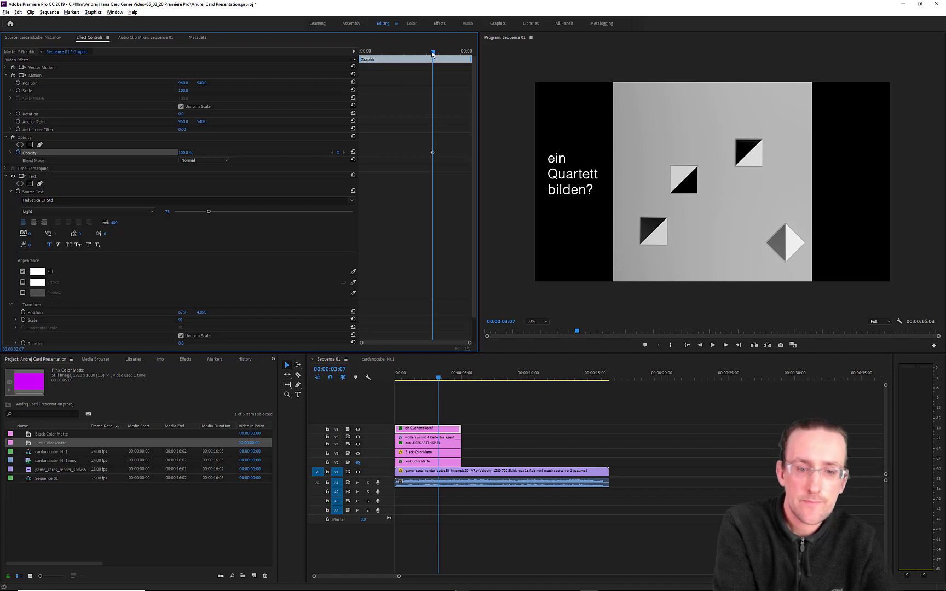
- Scrub the reference to 00:00:05:11, then add a 100% opacity keyframe to the "ein Quartett bilden?" clip at 00:00:05:08 in Sequence 01
{"action": "left_click_drag", "start_coordinate": [433, 53], "coordinate": [441, 54]}
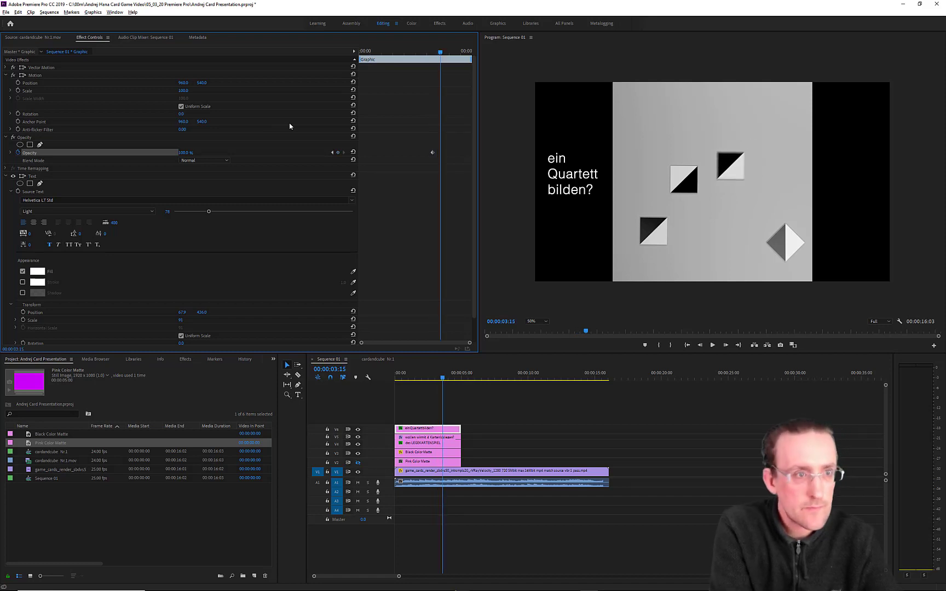
{"action": "left_click", "coordinate": [27, 37]}
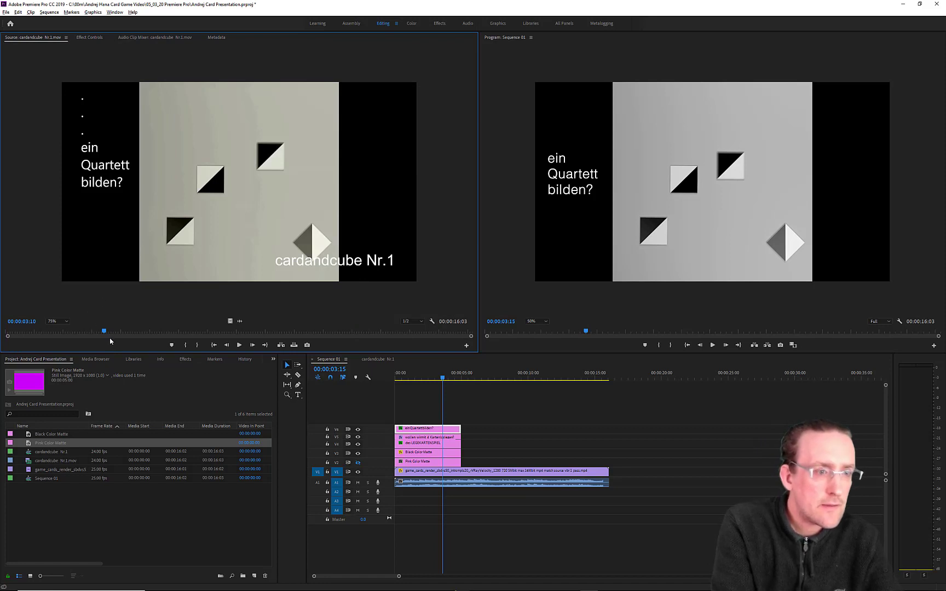
{"action": "left_click_drag", "start_coordinate": [103, 329], "coordinate": [163, 334]}
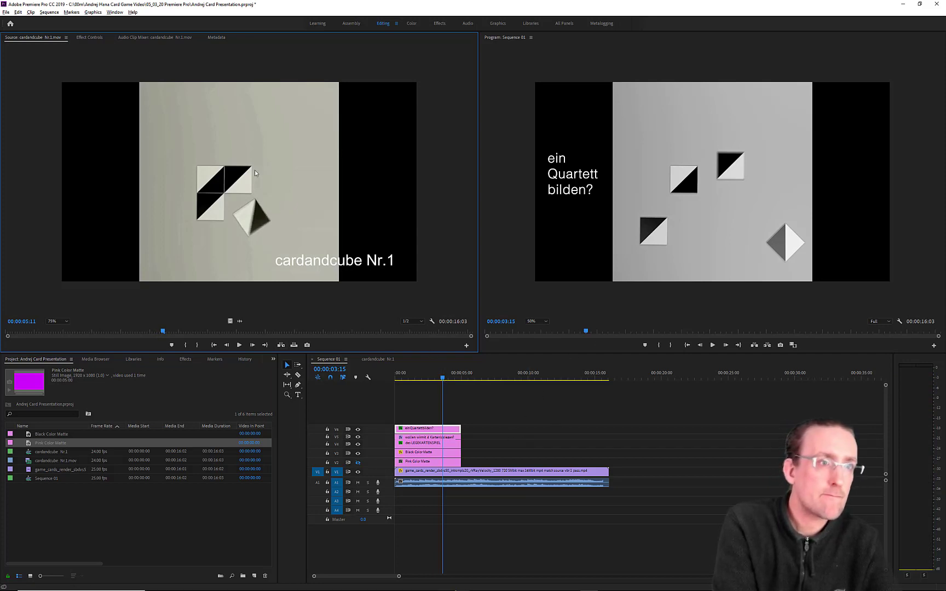
{"action": "left_click", "coordinate": [93, 41]}
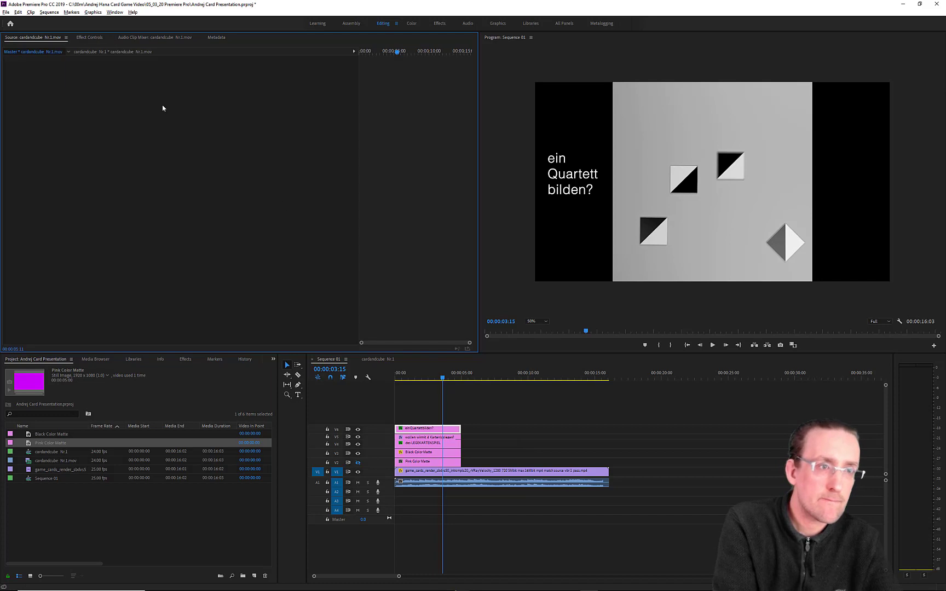
{"action": "left_click", "coordinate": [477, 382]}
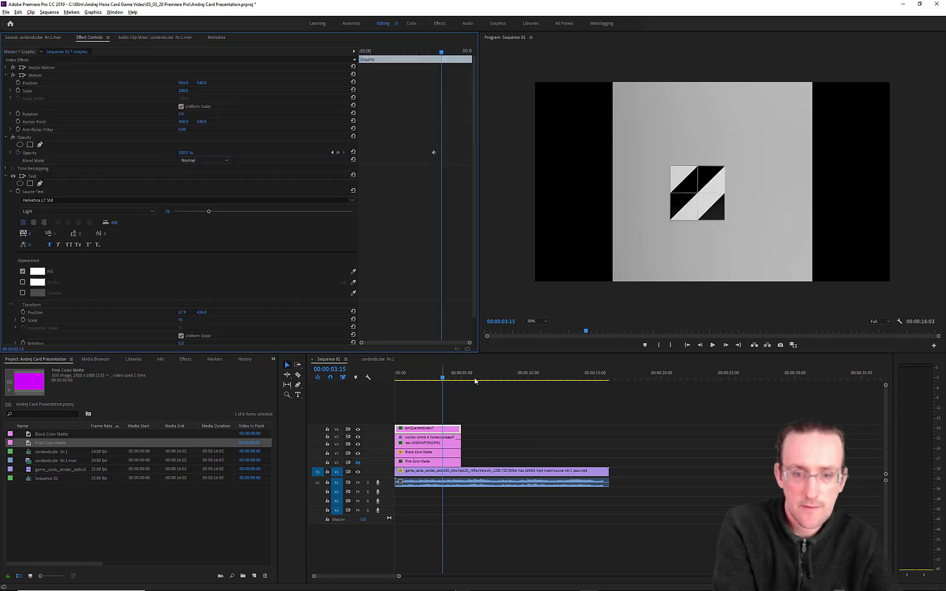
{"action": "left_click_drag", "start_coordinate": [474, 379], "coordinate": [466, 378]}
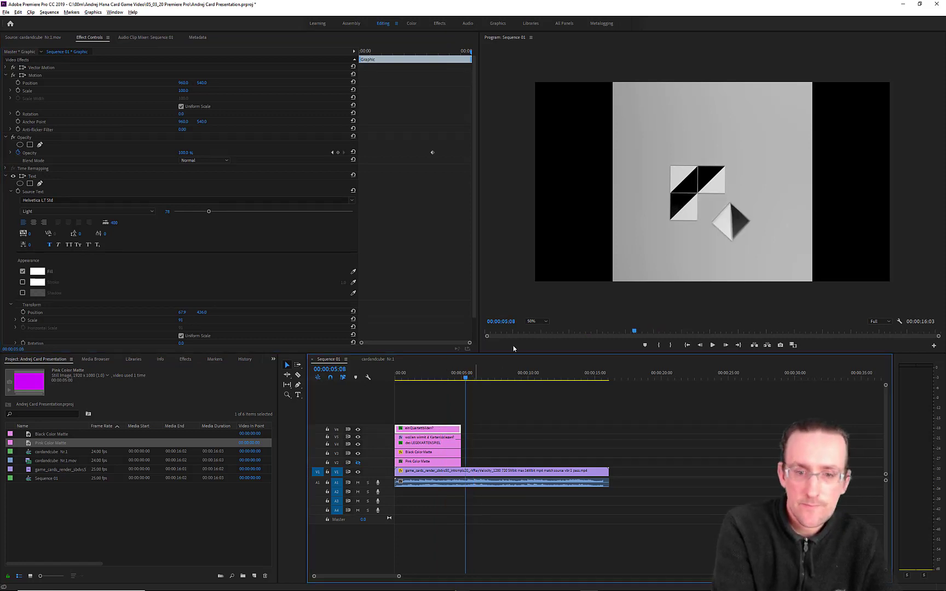
{"action": "left_click", "coordinate": [509, 323]}
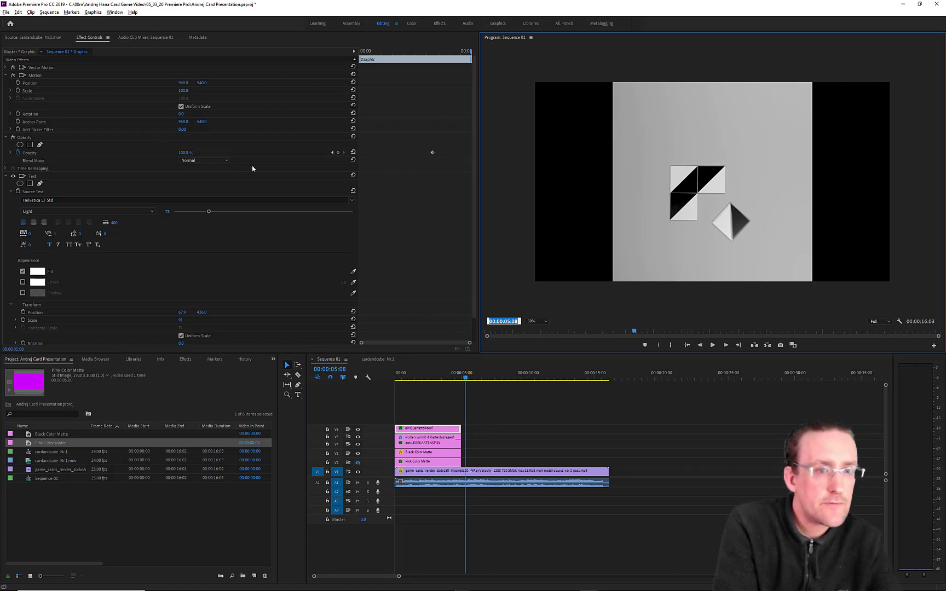
{"action": "left_click", "coordinate": [338, 154]}
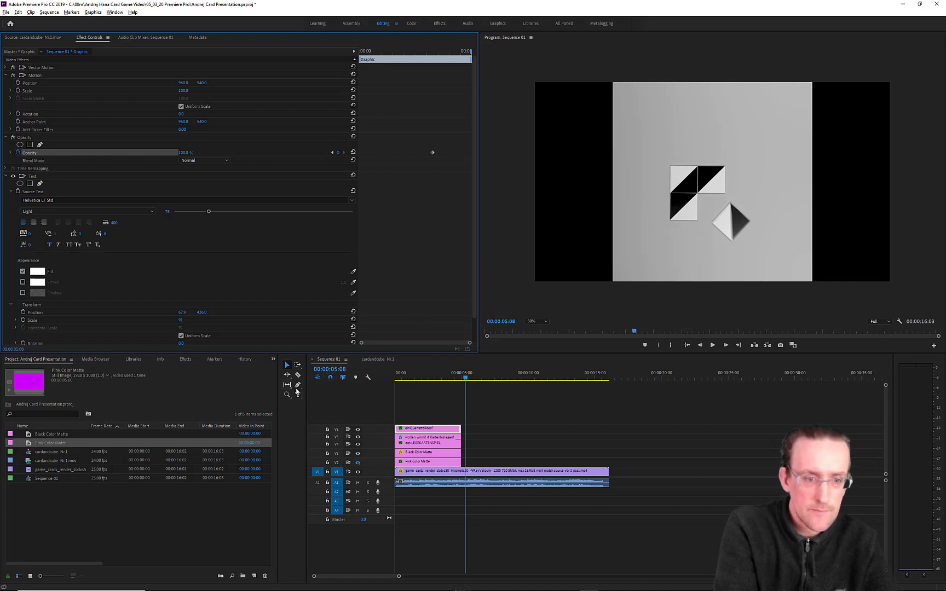
- Extend the end of the "ein Quartett bilden?" clip on V6 by 00:00:03:06
{"action": "key", "text": "h"}
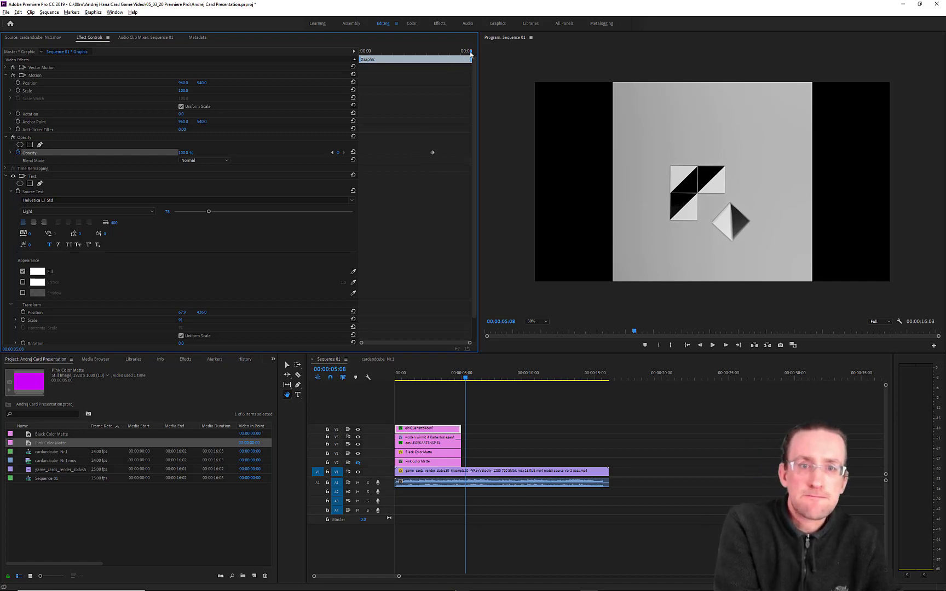
{"action": "mouse_move", "coordinate": [470, 54]}
{"action": "left_mouse_down"}
{"action": "mouse_move", "coordinate": [456, 51]}
{"action": "mouse_move", "coordinate": [479, 58]}
{"action": "left_mouse_up"}
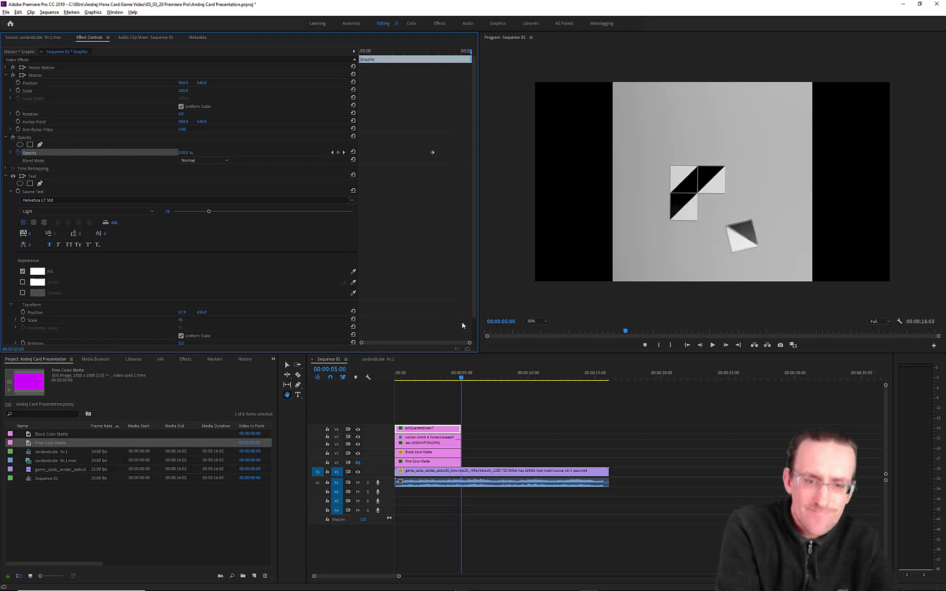
{"action": "mouse_move", "coordinate": [469, 345]}
{"action": "left_mouse_down"}
{"action": "mouse_move", "coordinate": [422, 344]}
{"action": "mouse_move", "coordinate": [488, 347]}
{"action": "left_mouse_up"}
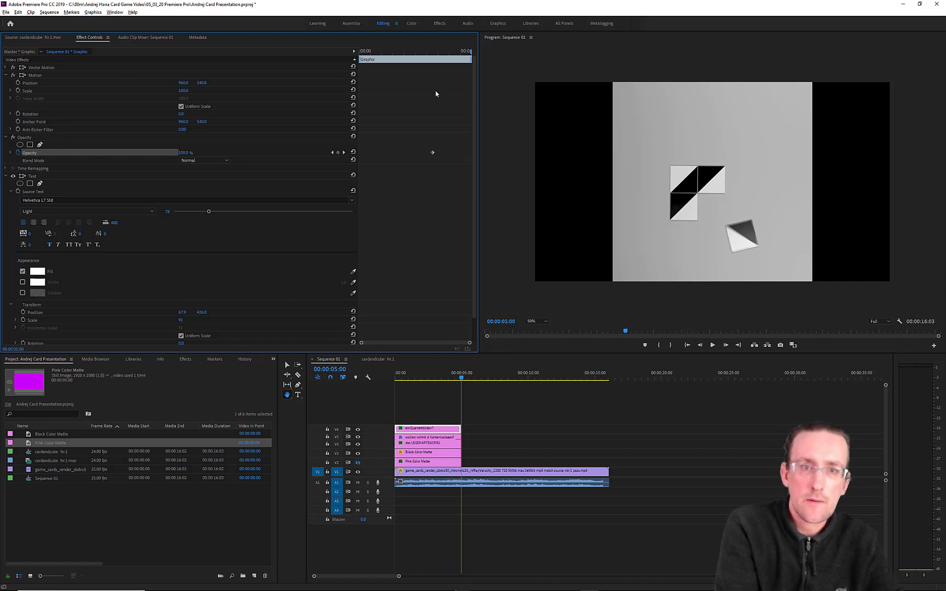
{"action": "mouse_move", "coordinate": [469, 345]}
{"action": "left_mouse_down"}
{"action": "mouse_move", "coordinate": [397, 349]}
{"action": "mouse_move", "coordinate": [468, 346]}
{"action": "left_mouse_up"}
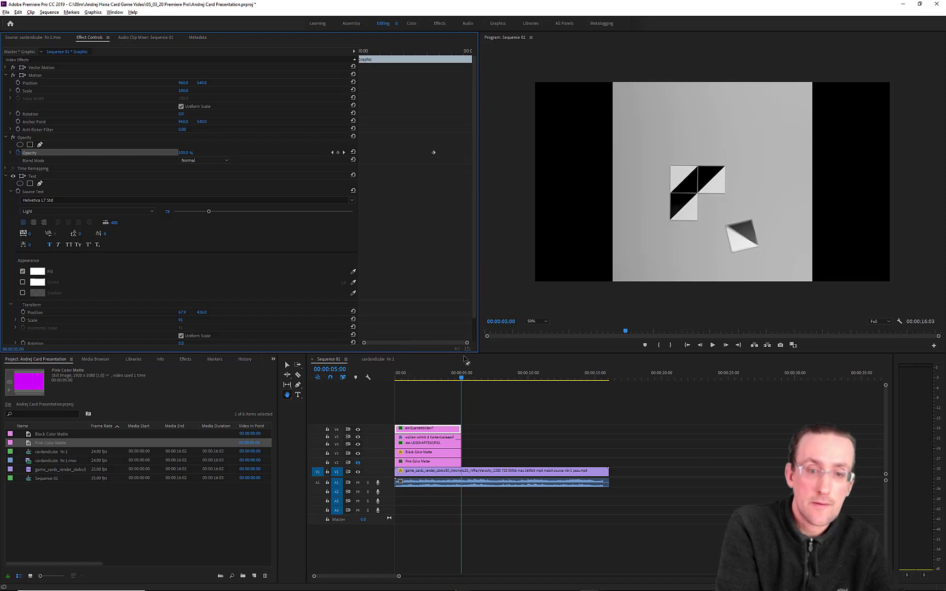
{"action": "left_click", "coordinate": [456, 429]}
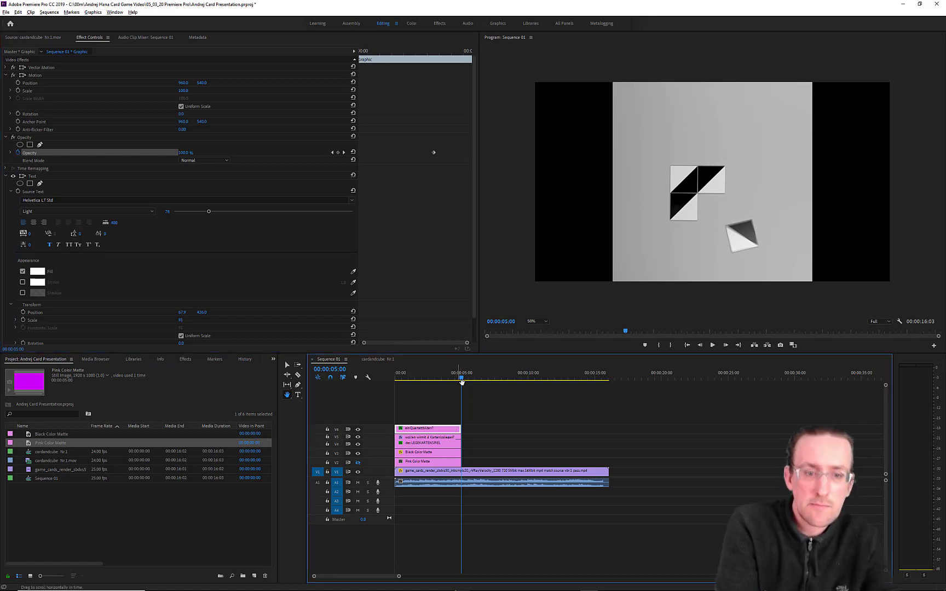
{"action": "left_click", "coordinate": [289, 364]}
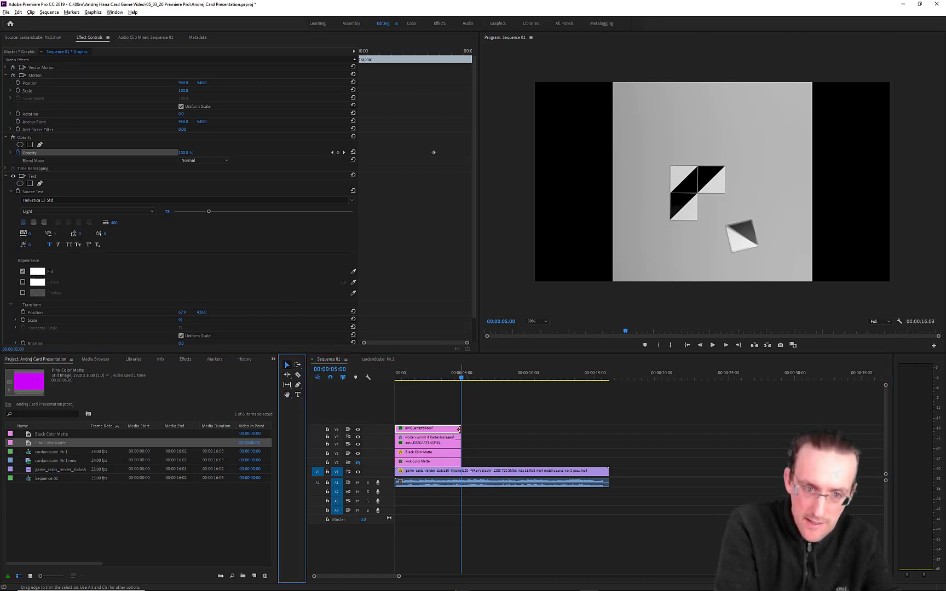
{"action": "left_click_drag", "start_coordinate": [458, 429], "coordinate": [502, 429]}
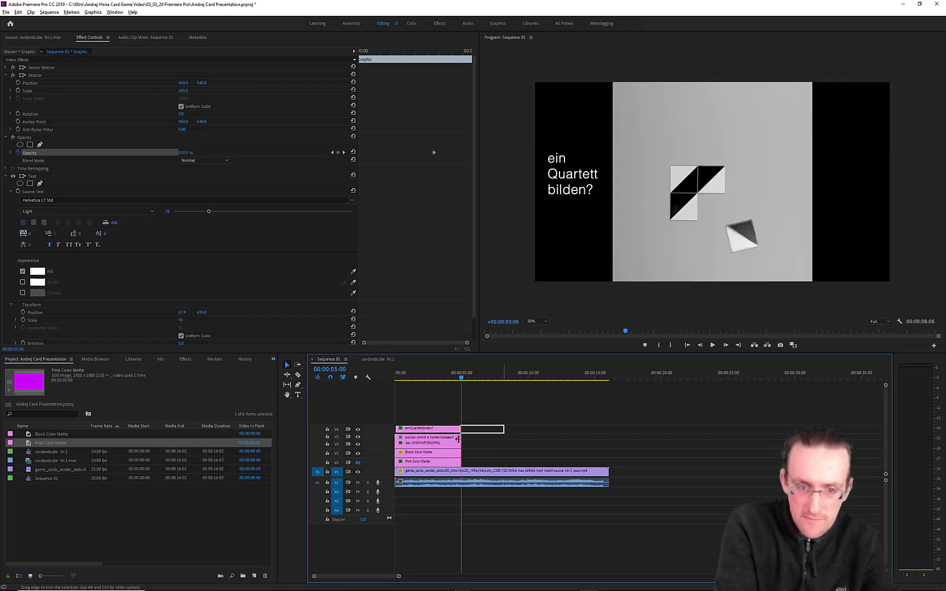
- Play Sequence 01 from the start to about 00:00:03:09 to check how the two question texts appear
{"action": "key", "text": "Home"}
{"action": "key", "text": "space"}
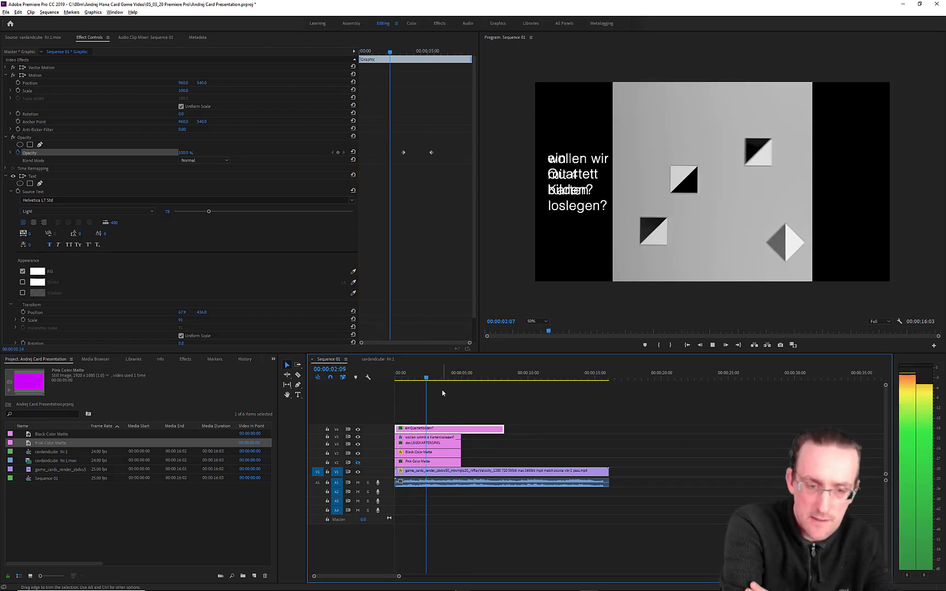
{"action": "key", "text": "space"}
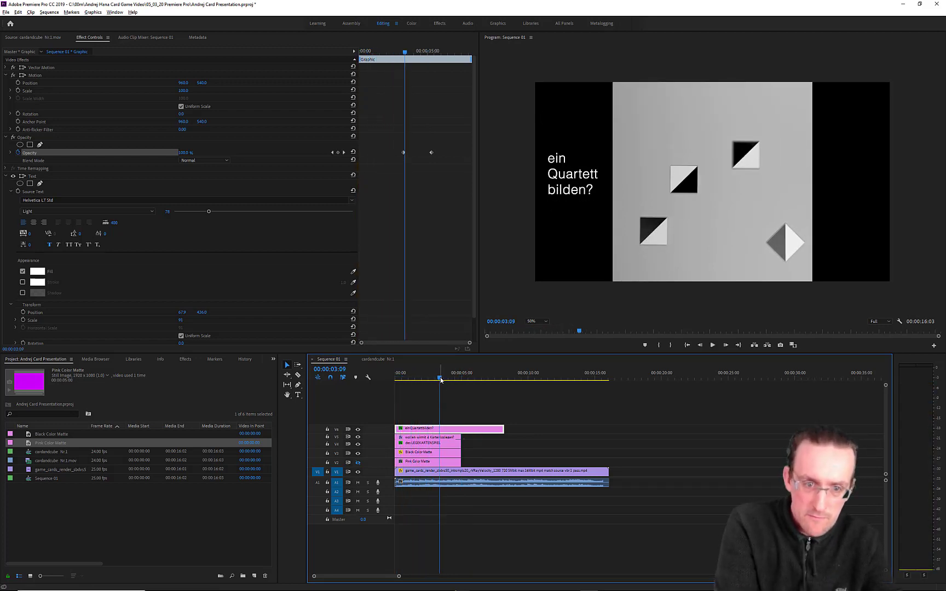
- Fade out the "ein Quartett bilden?" clip after its 00:00:05:08 keyframe by setting its opacity to 0% at 00:00:05:18
{"action": "left_click_drag", "start_coordinate": [440, 379], "coordinate": [467, 385]}
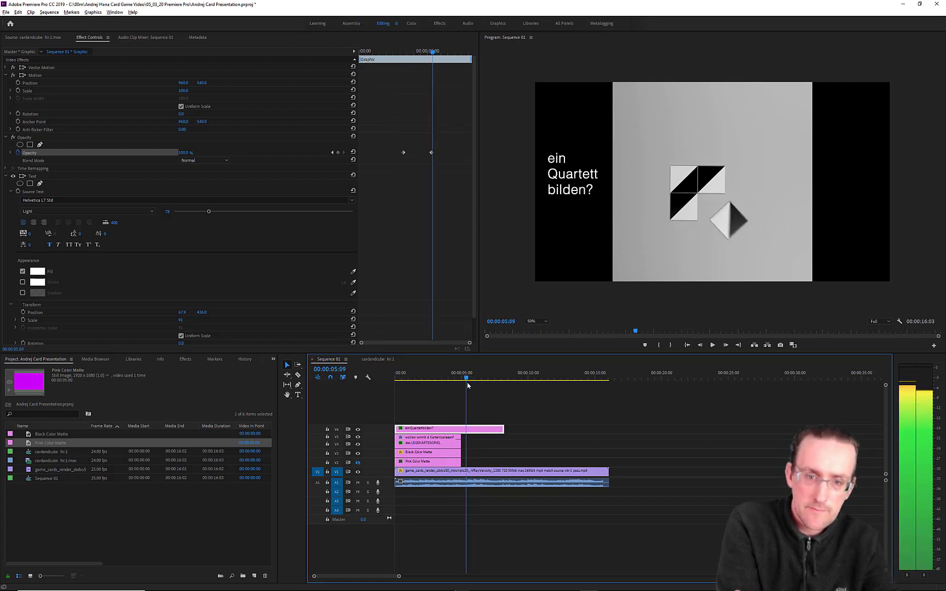
{"action": "key", "text": "Right"}
{"action": "key", "text": "Left"}
{"action": "key", "text": "Left"}
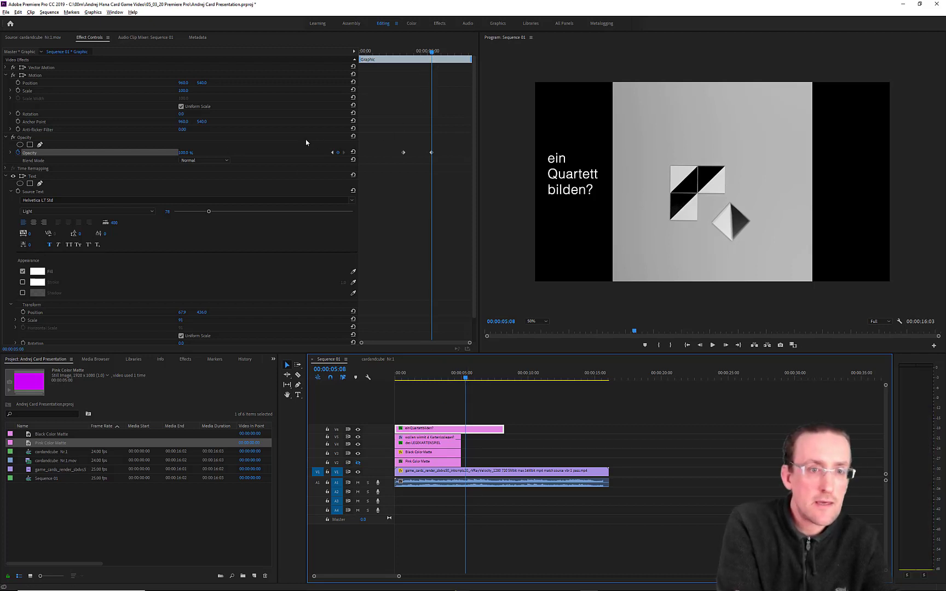
{"action": "left_click_drag", "start_coordinate": [434, 52], "coordinate": [438, 55]}
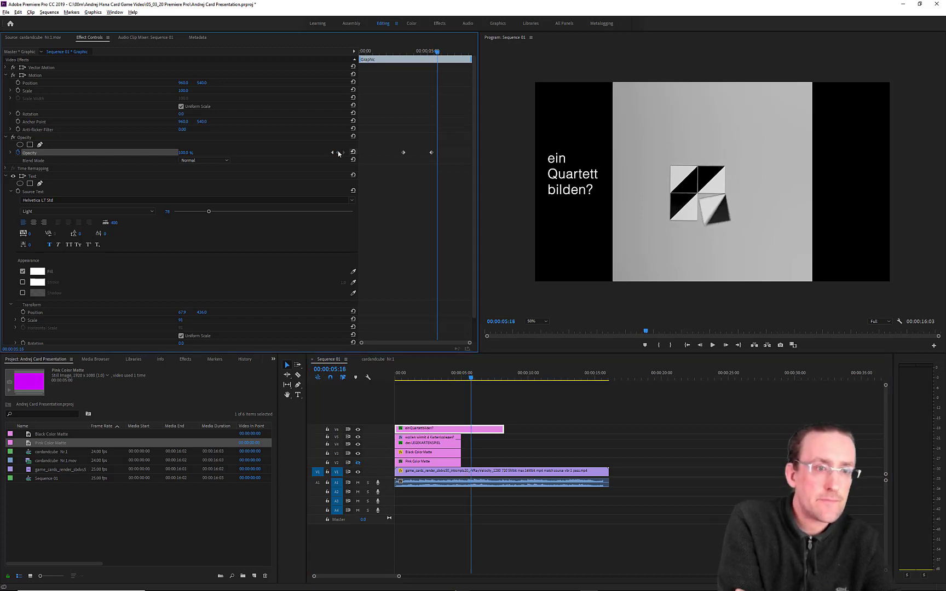
{"action": "type", "text": "0"}
{"action": "key", "text": "Return"}
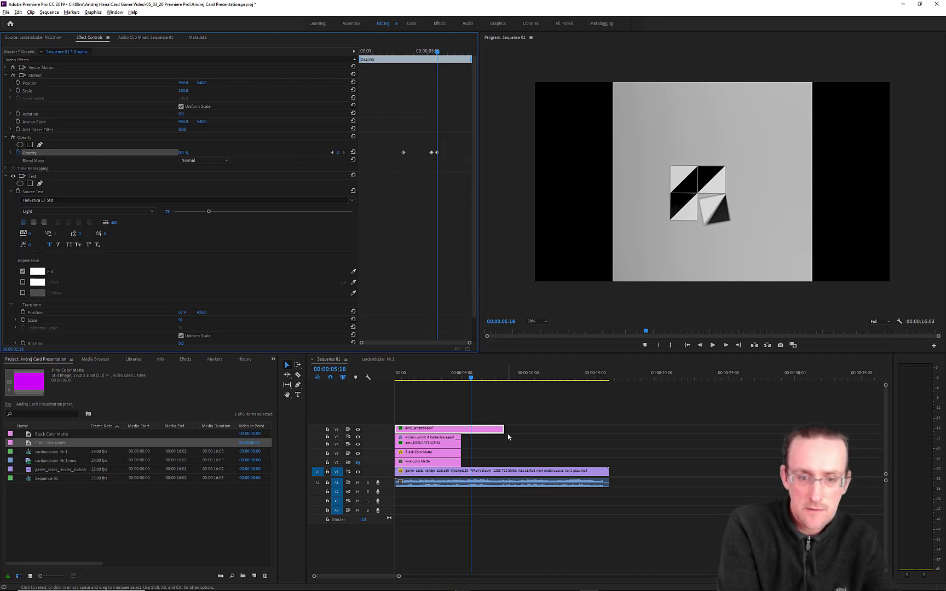
- Shorten the "ein Quartett bilden?" clip's end to just past its last keyframe, then add a 0% opacity keyframe at 00:00:02:24 for its fade-in
{"action": "left_click_drag", "start_coordinate": [503, 430], "coordinate": [482, 431]}
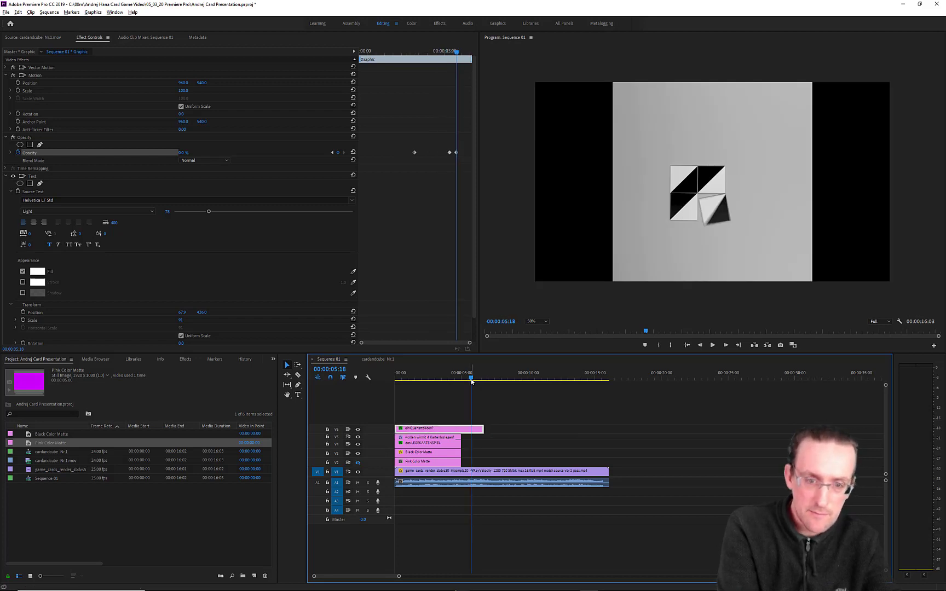
{"action": "left_click_drag", "start_coordinate": [471, 381], "coordinate": [439, 394]}
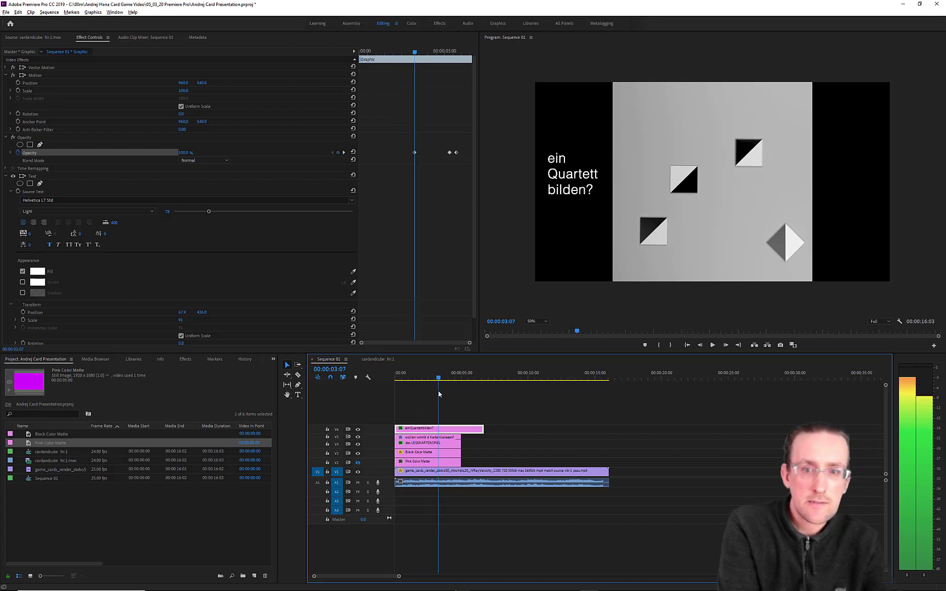
{"action": "left_click_drag", "start_coordinate": [438, 394], "coordinate": [433, 392]}
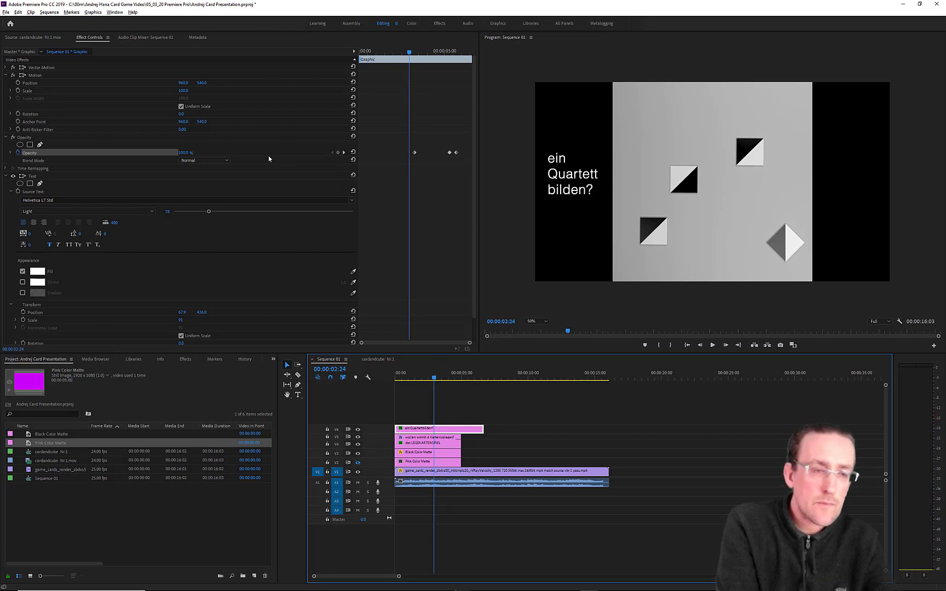
{"action": "left_click", "coordinate": [184, 155]}
{"action": "type", "text": "0"}
{"action": "key", "text": "Return"}
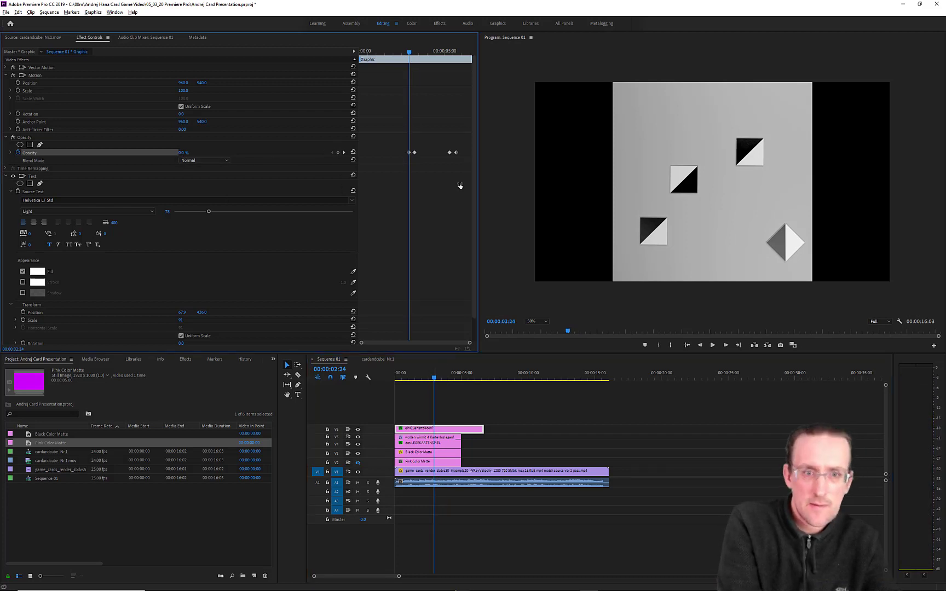
- Scrub through the "ein Quartett bilden?" fades to 00:00:05:11 and save the project
{"action": "left_click_drag", "start_coordinate": [408, 52], "coordinate": [451, 95]}
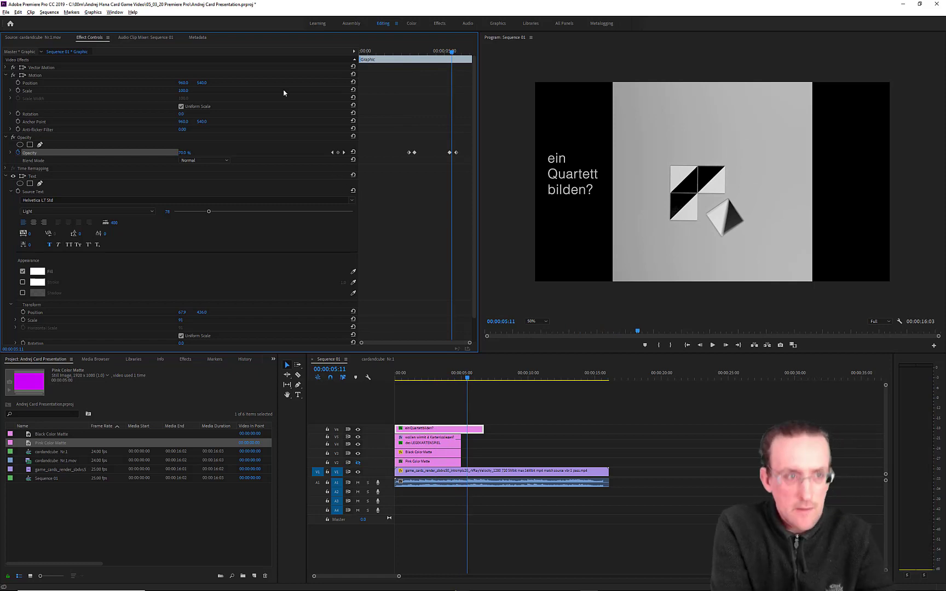
{"action": "left_click", "coordinate": [6, 12]}
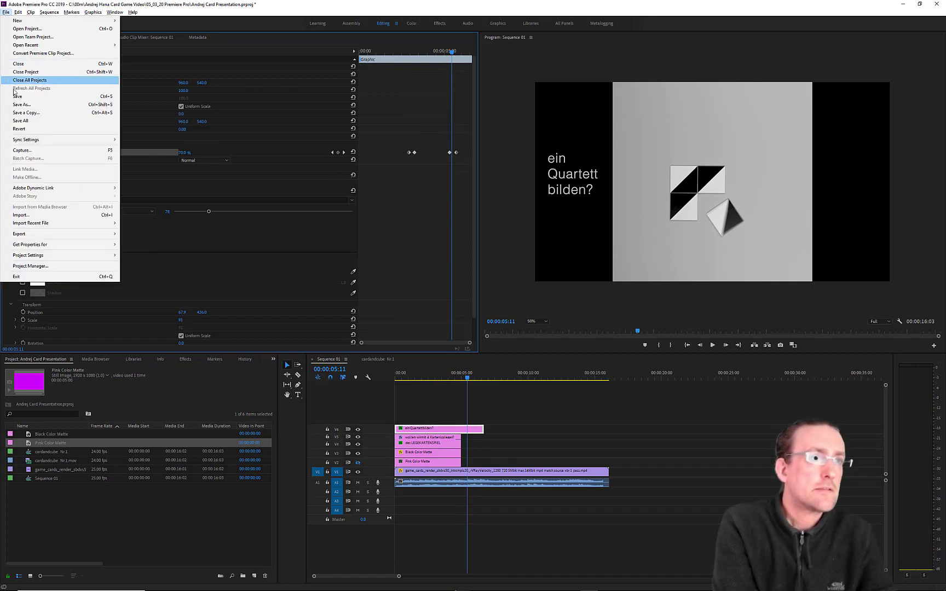
{"action": "left_click", "coordinate": [76, 93]}
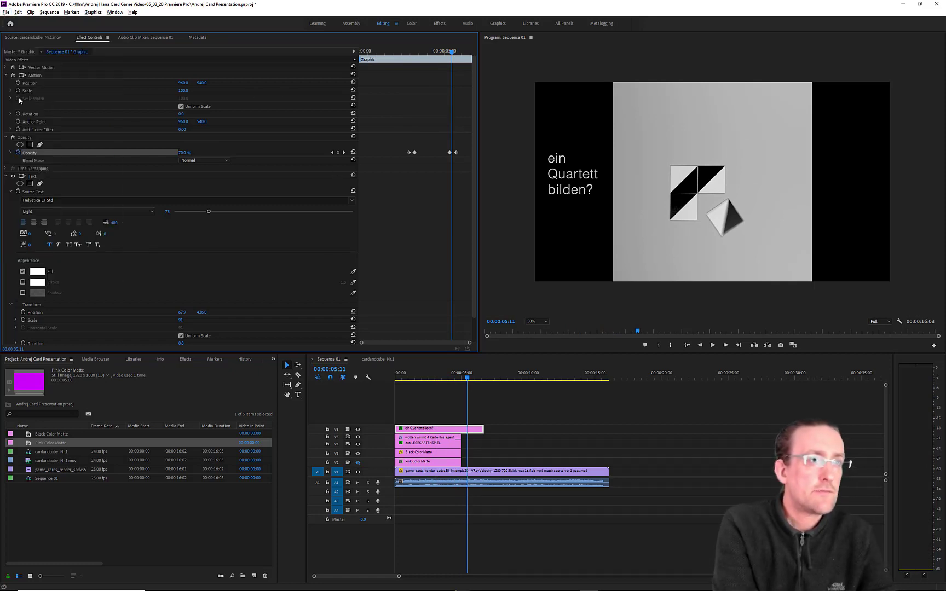
- Play the cardandcube Nr.1 reference from 00:00:05:11 and scrub back to 00:00:07:03 to read the next question text
{"action": "left_click", "coordinate": [37, 37]}
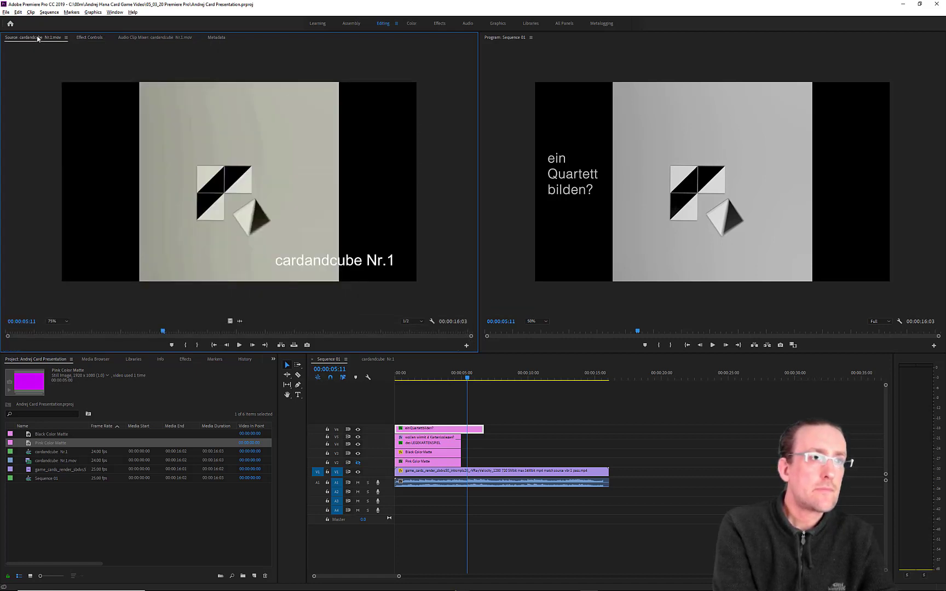
{"action": "left_click", "coordinate": [89, 37]}
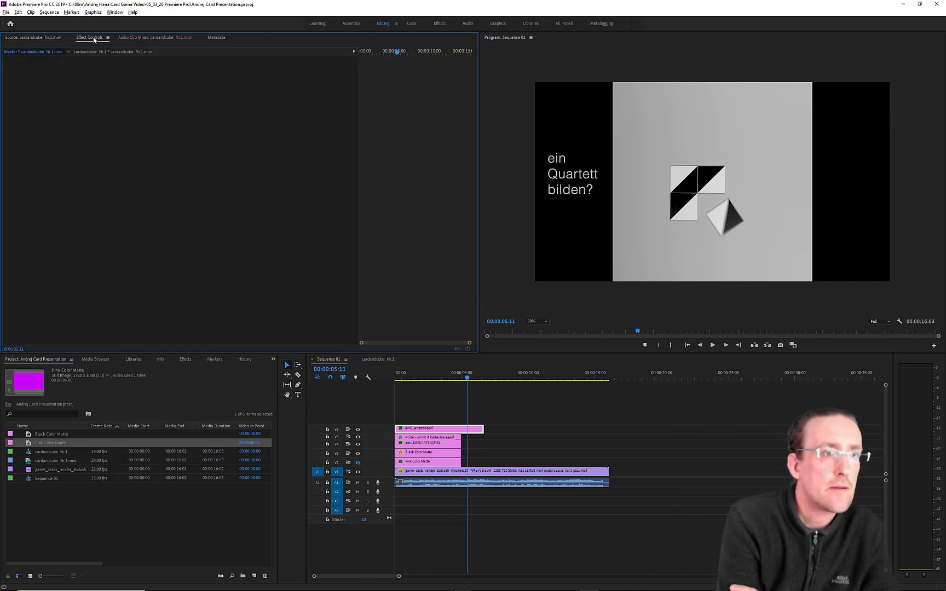
{"action": "left_click", "coordinate": [38, 37]}
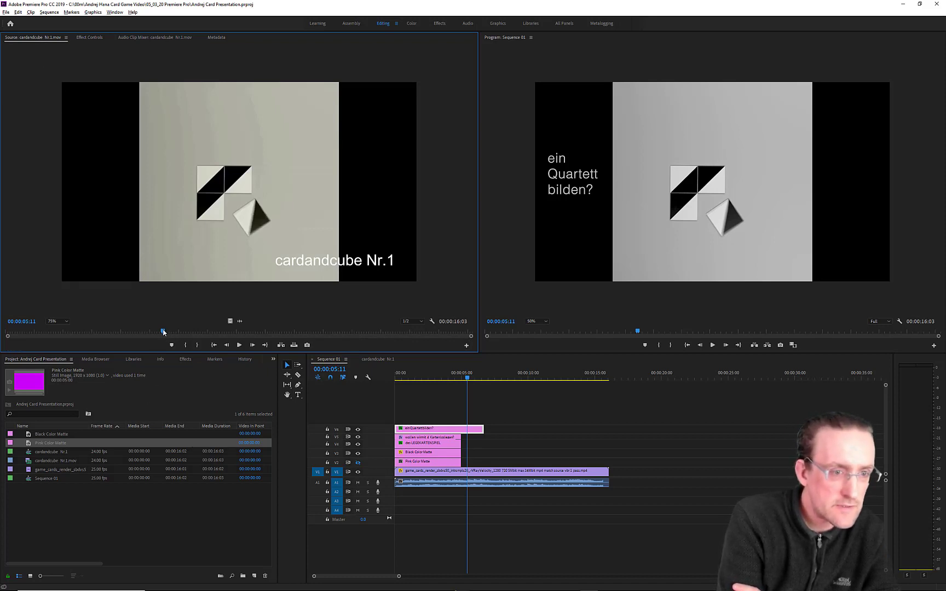
{"action": "key", "text": "space"}
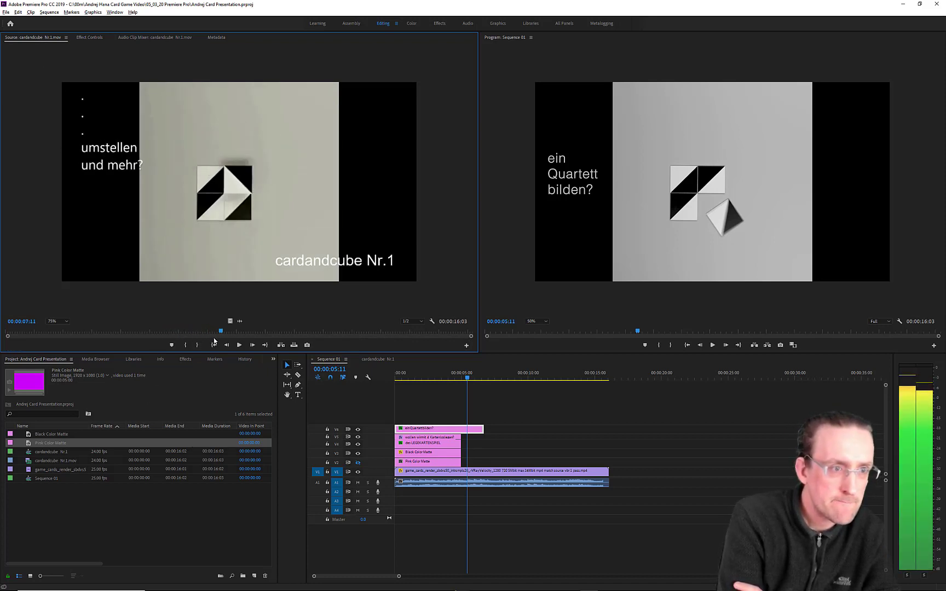
{"action": "left_click_drag", "start_coordinate": [214, 335], "coordinate": [211, 338]}
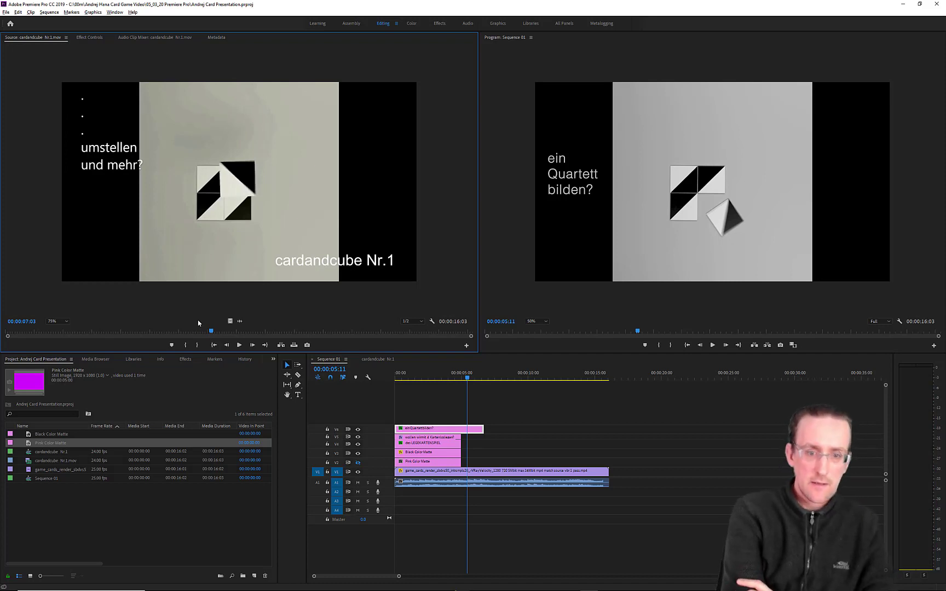
- Add one video track above V6 in Sequence 01
{"action": "right_click", "coordinate": [375, 432]}
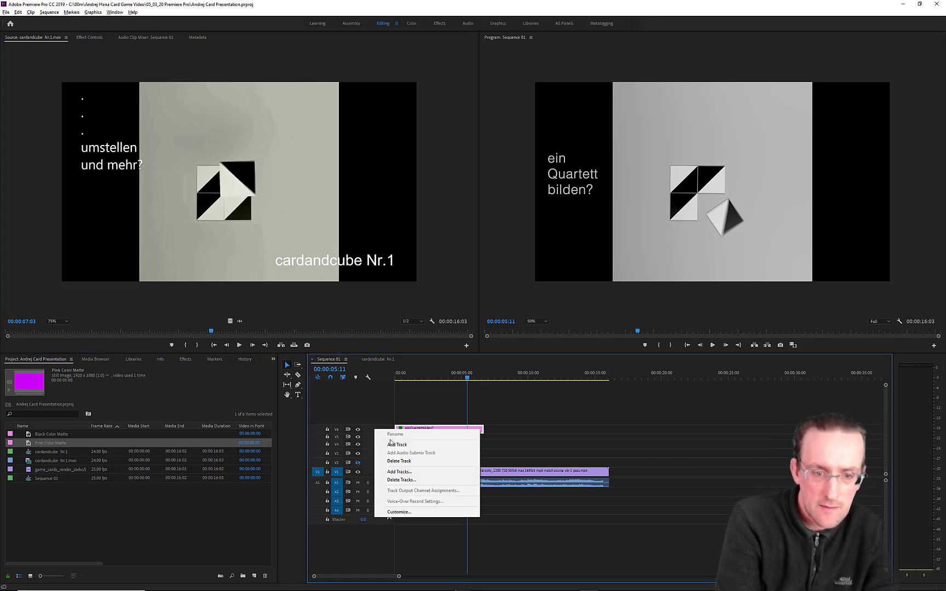
{"action": "key", "text": "Escape"}
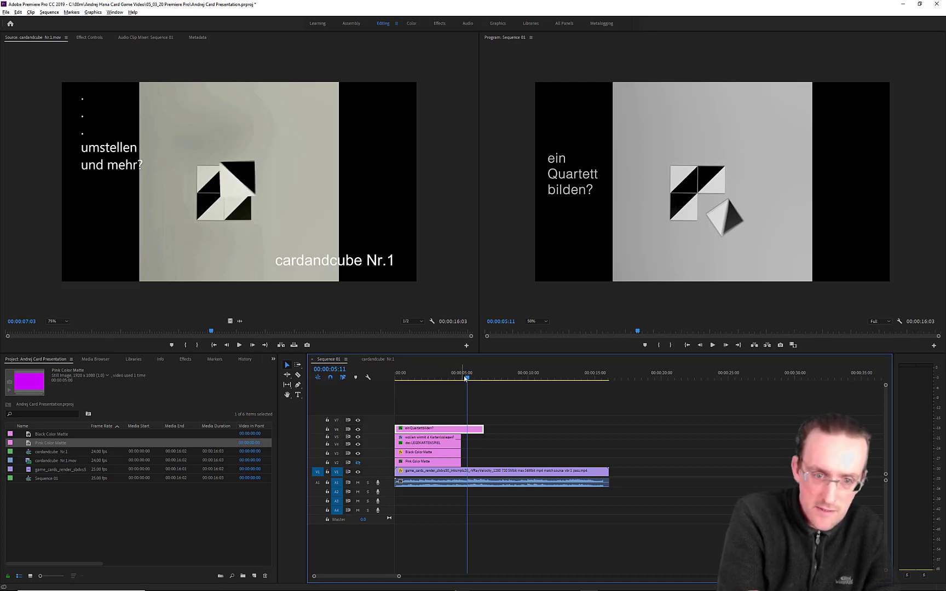
- Compare Sequence 01 and the reference between about 00:00:06:12 and 00:00:07:06 to examine when the "umstellen und mehr?" text enters
{"action": "key", "text": "space"}
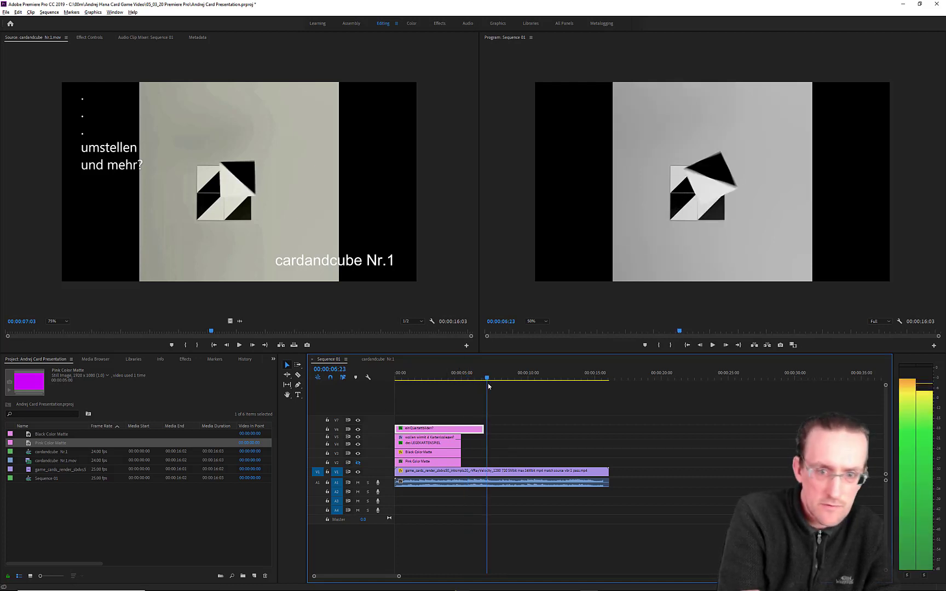
{"action": "mouse_move", "coordinate": [488, 386]}
{"action": "left_mouse_down"}
{"action": "mouse_move", "coordinate": [498, 387]}
{"action": "mouse_move", "coordinate": [490, 387]}
{"action": "left_mouse_up"}
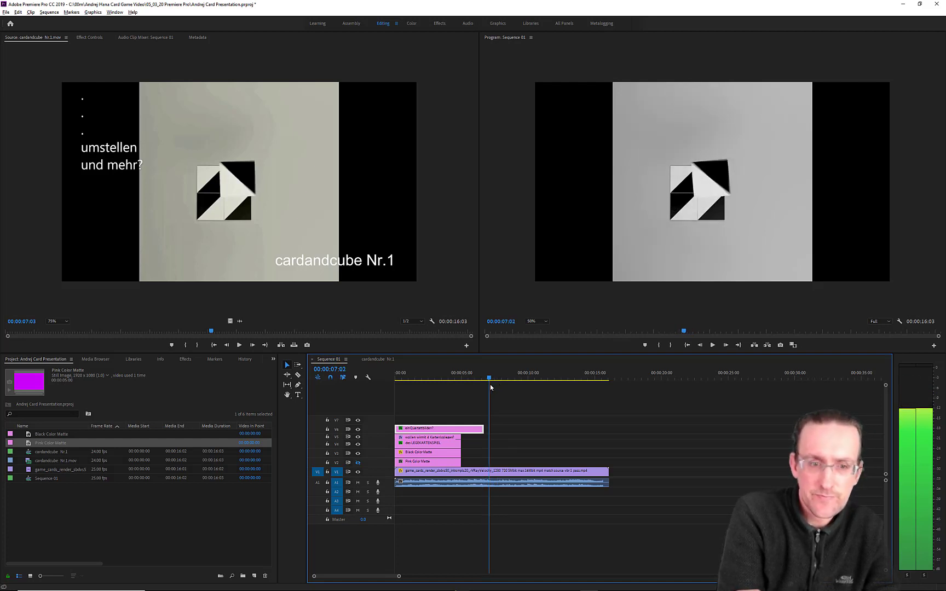
{"action": "left_click_drag", "start_coordinate": [212, 332], "coordinate": [193, 331]}
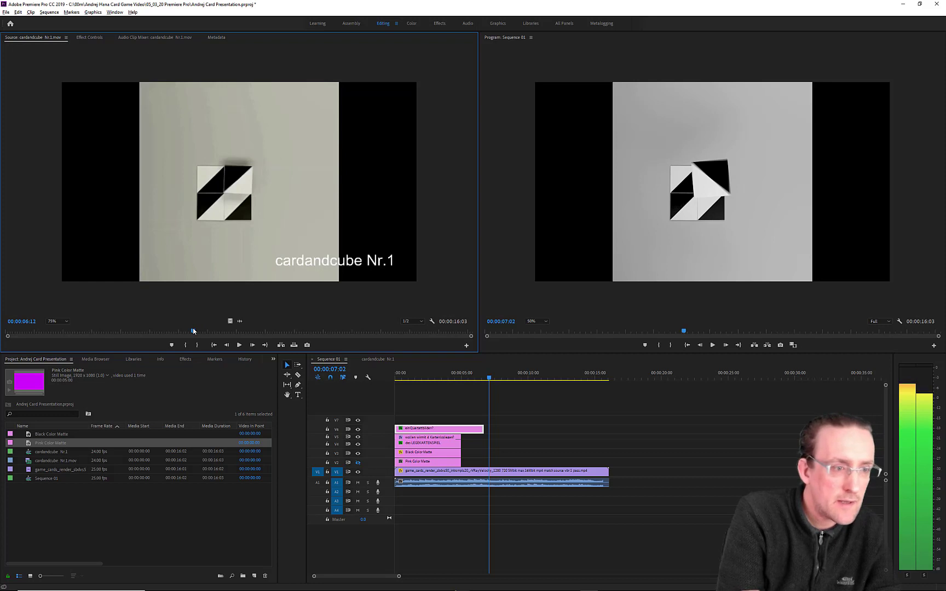
{"action": "left_click", "coordinate": [478, 379]}
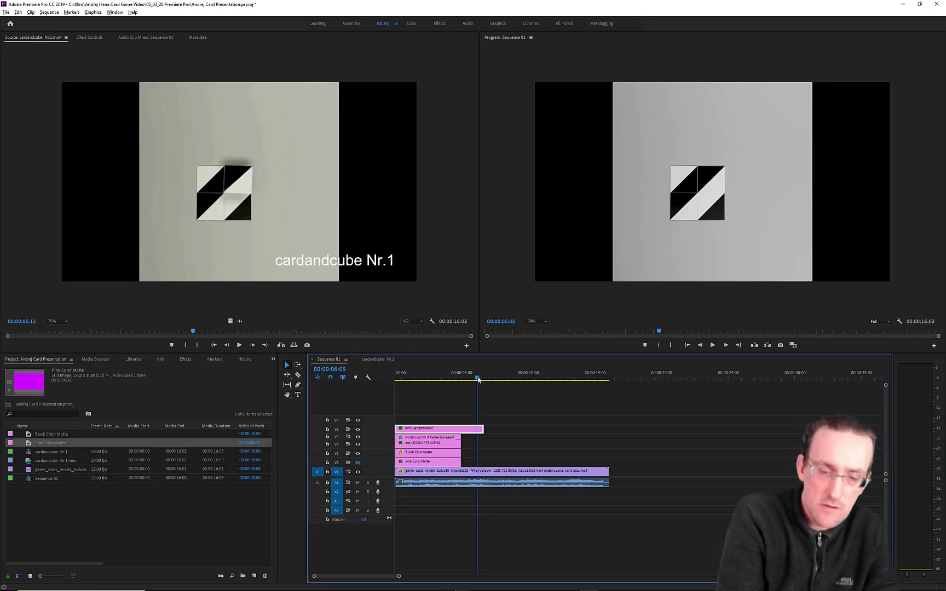
{"action": "left_click_drag", "start_coordinate": [478, 380], "coordinate": [483, 380]}
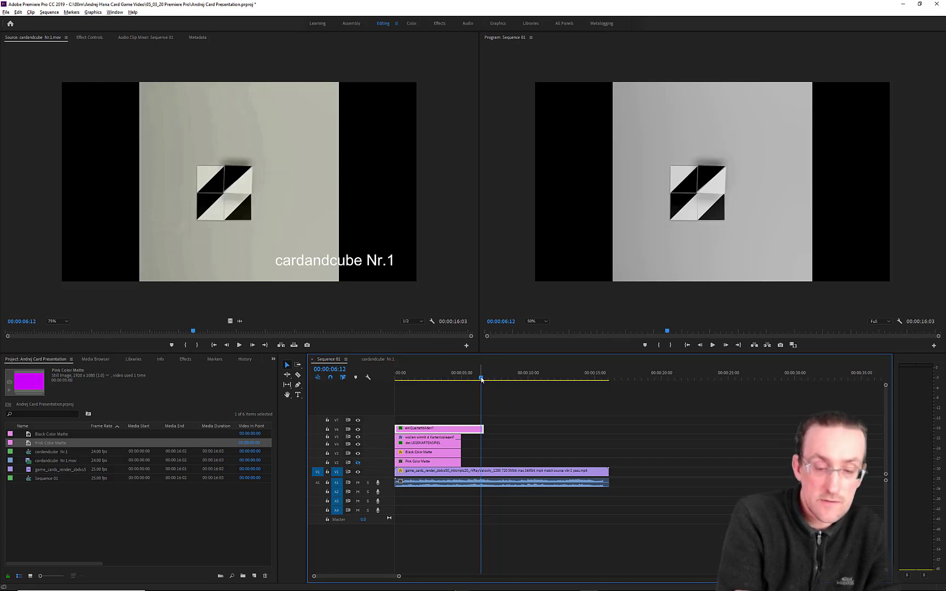
{"action": "left_click_drag", "start_coordinate": [482, 379], "coordinate": [491, 381]}
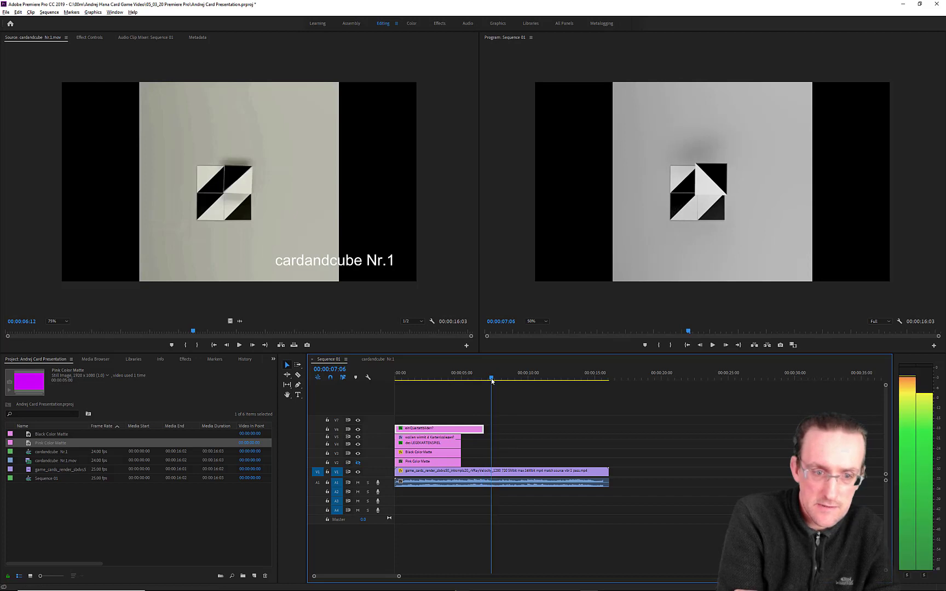
{"action": "left_click", "coordinate": [199, 332]}
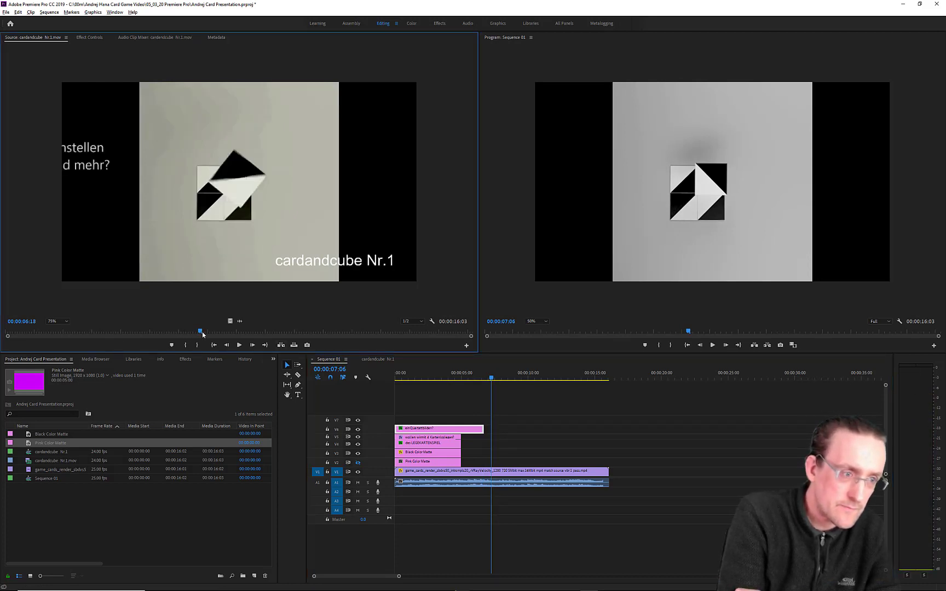
{"action": "left_click_drag", "start_coordinate": [202, 333], "coordinate": [206, 333]}
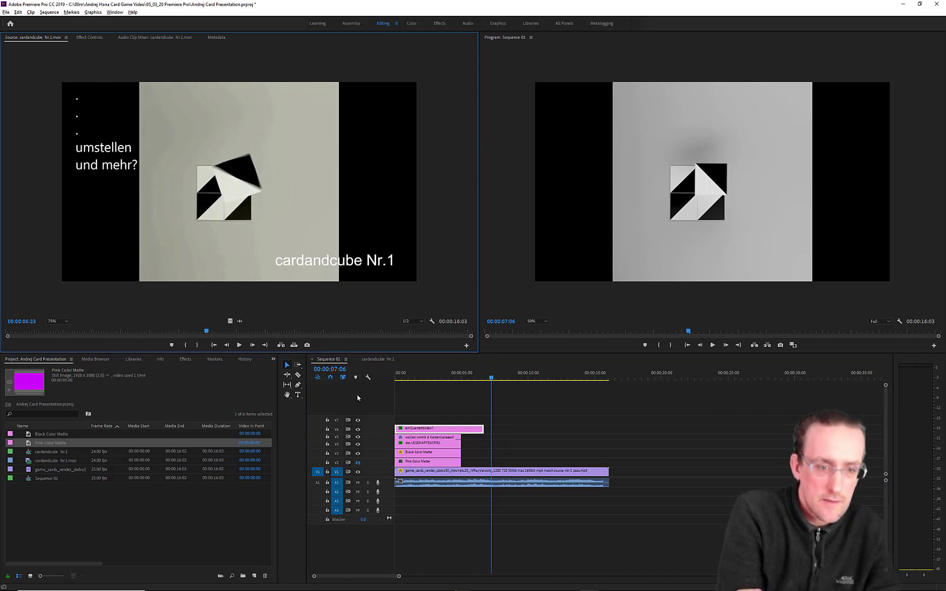
- Add the two-line text "umstellen / und mehr?" over the left black bar of the Sequence 01 picture at 00:00:07:06
{"action": "left_click", "coordinate": [299, 395]}
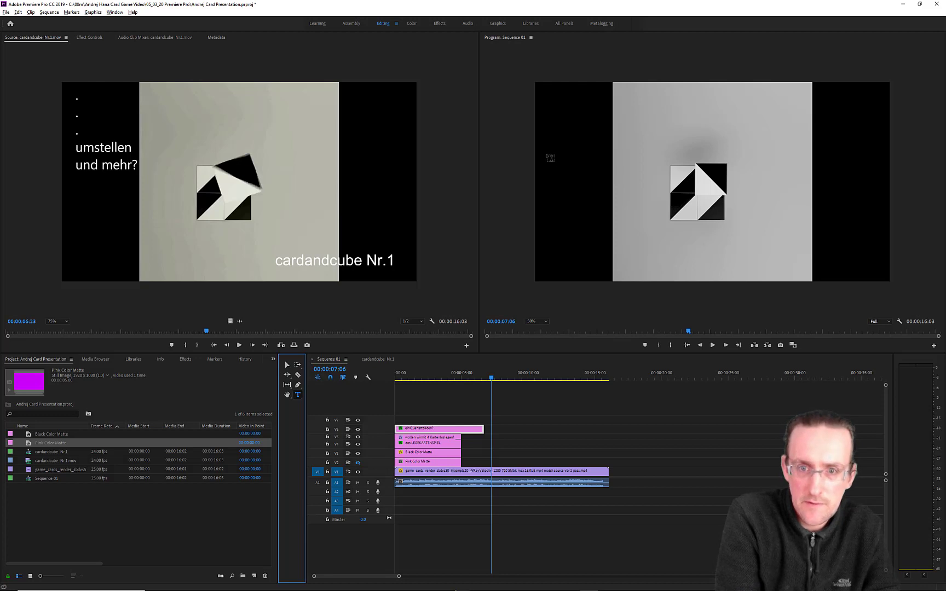
{"action": "left_click", "coordinate": [551, 153]}
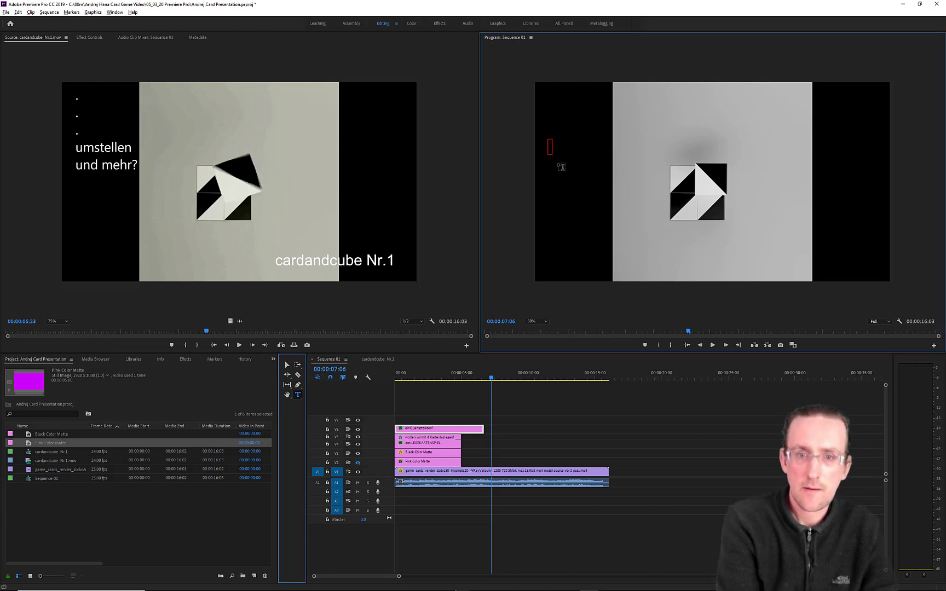
{"action": "type", "text": "umste"}
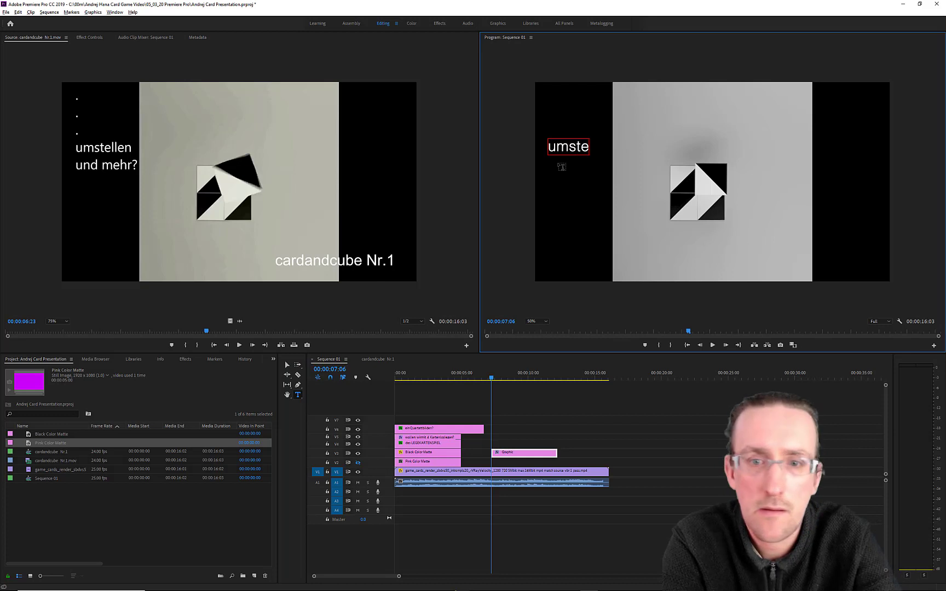
{"action": "key", "text": "BackSpace"}
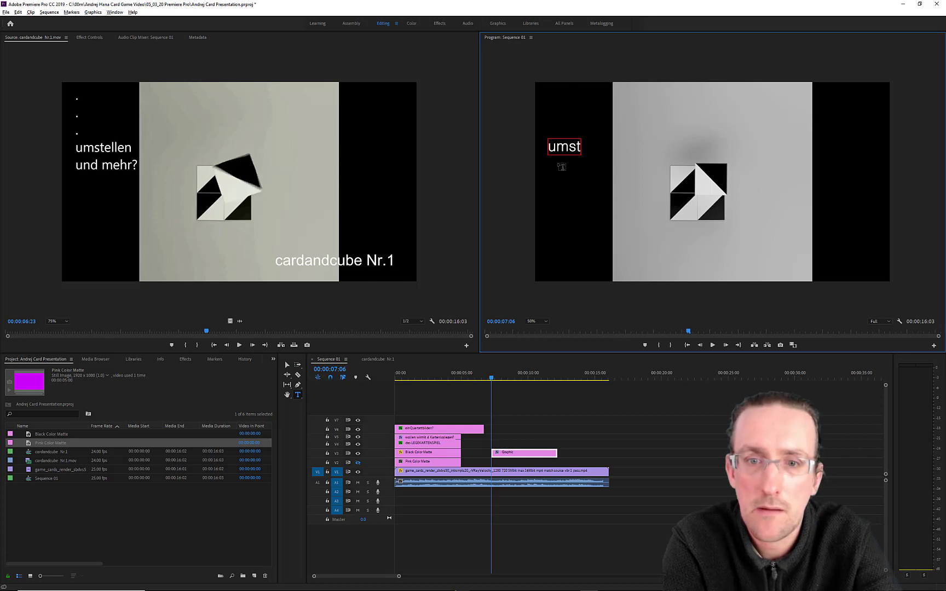
{"action": "type", "text": "ellen"}
{"action": "key", "text": "Return"}
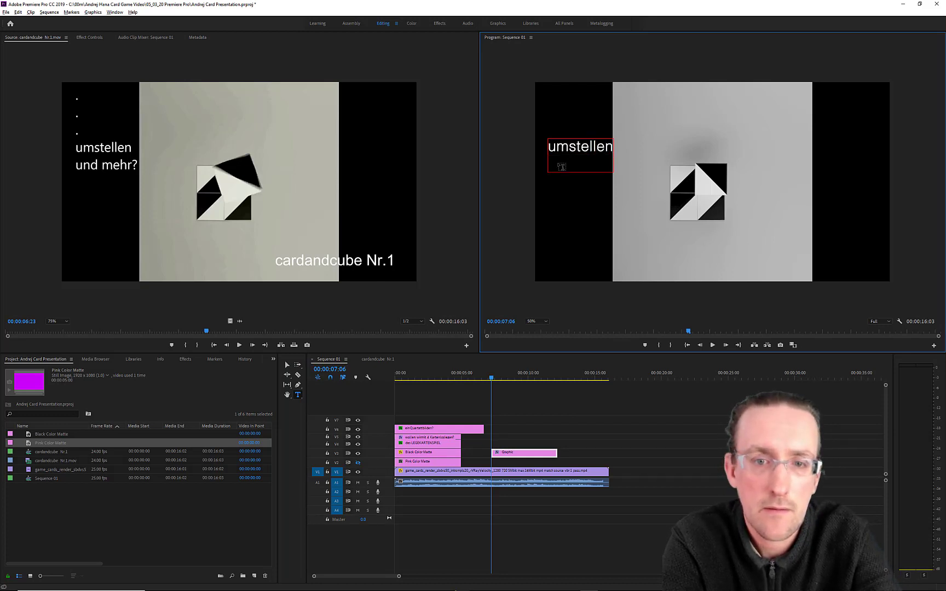
{"action": "type", "text": "und"}
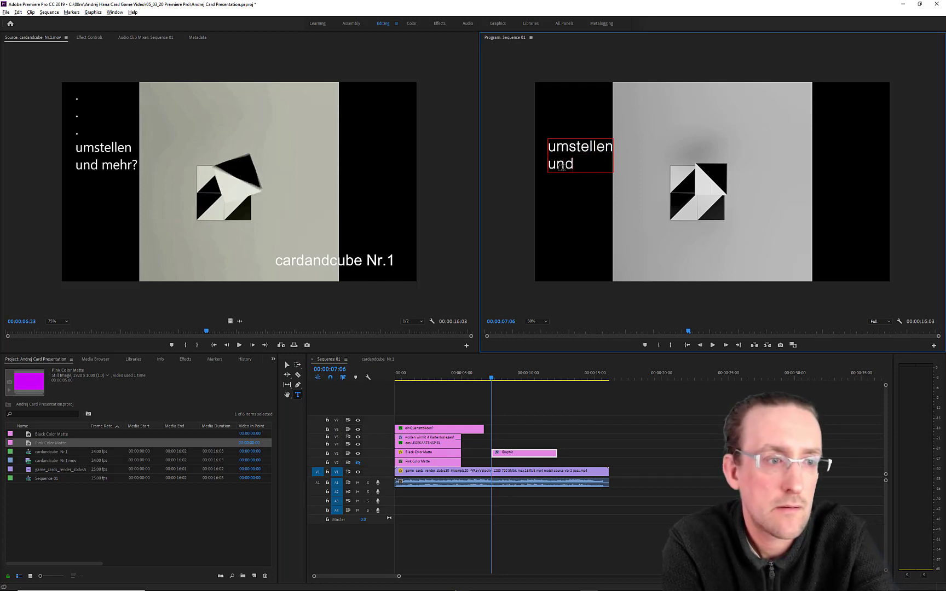
{"action": "type", "text": " mehr?"}
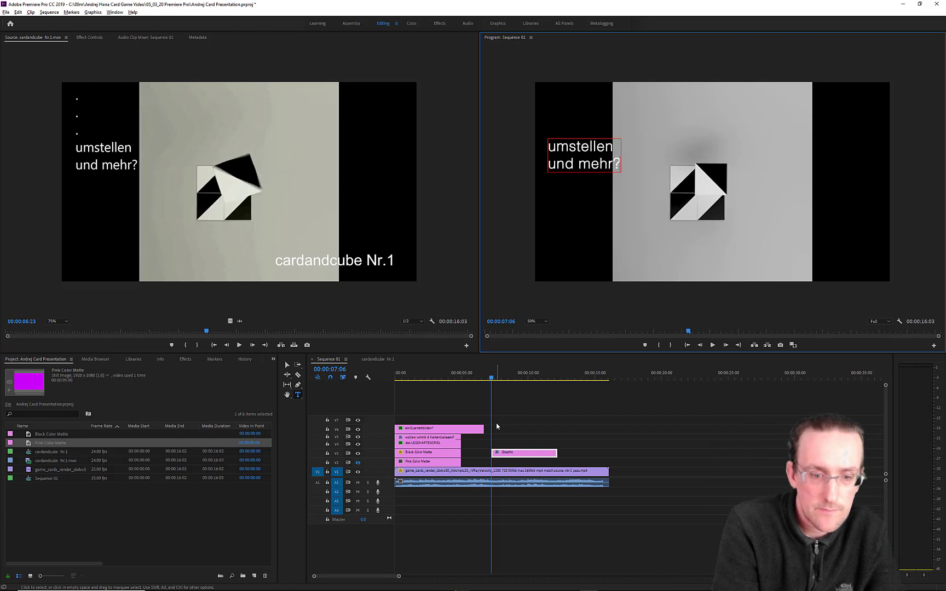
- Move the "umstellen und mehr?" clip to V7 at the sequence start and extend its end beyond the V6 clip
{"action": "left_click", "coordinate": [502, 455]}
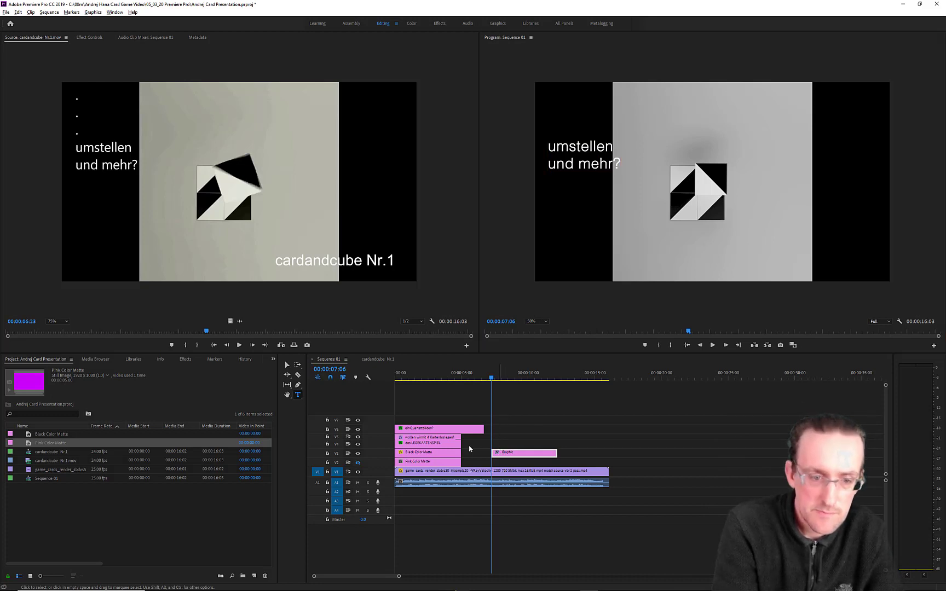
{"action": "left_click_drag", "start_coordinate": [508, 456], "coordinate": [509, 420]}
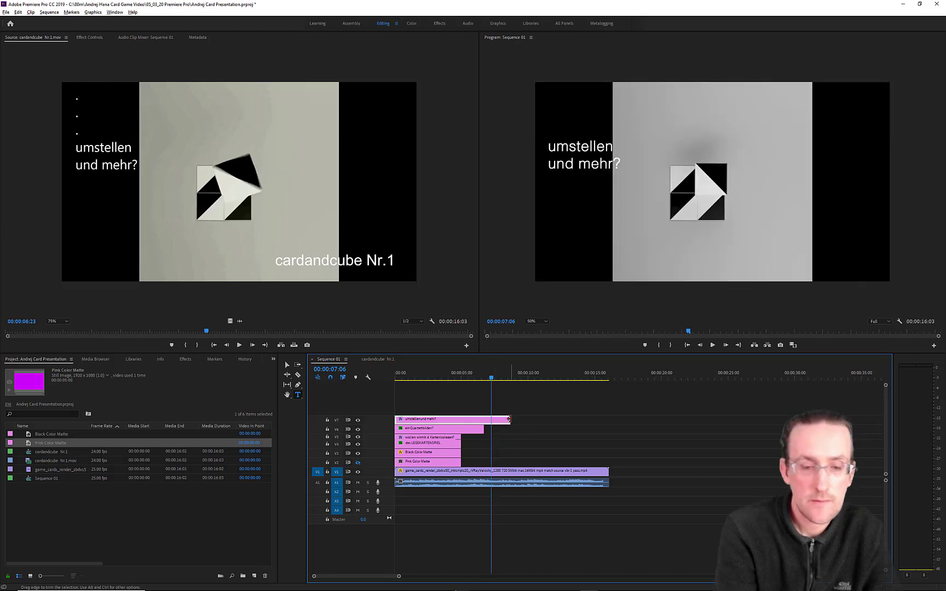
- Scale the "umstellen und mehr?" text to about 96 % and reposition it to fit within the left black bar
{"action": "left_click", "coordinate": [416, 379]}
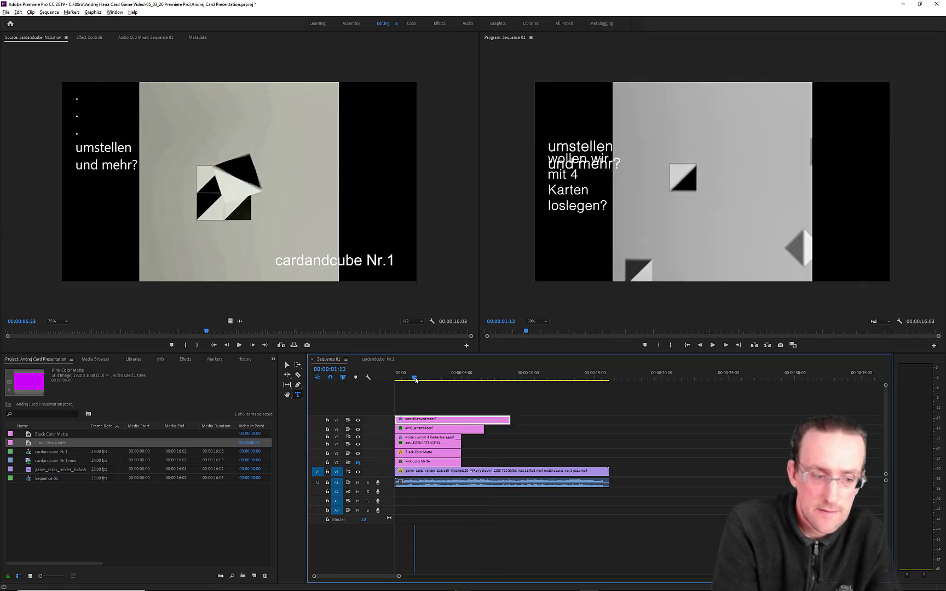
{"action": "left_click", "coordinate": [287, 366]}
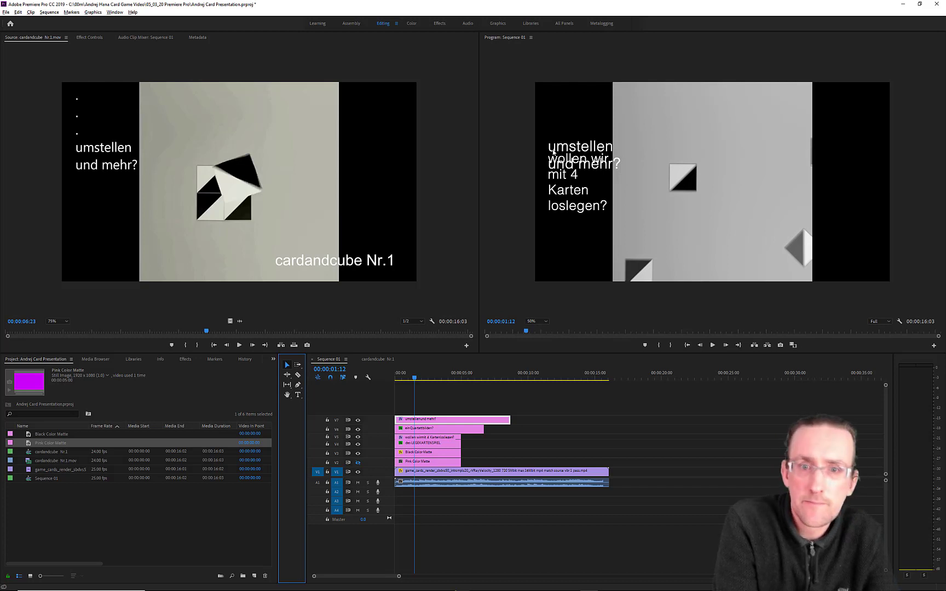
{"action": "left_click_drag", "start_coordinate": [554, 153], "coordinate": [558, 171]}
{"action": "mouse_move", "coordinate": [554, 167]}
{"action": "left_mouse_down"}
{"action": "mouse_move", "coordinate": [545, 152]}
{"action": "mouse_move", "coordinate": [543, 168]}
{"action": "left_mouse_up"}
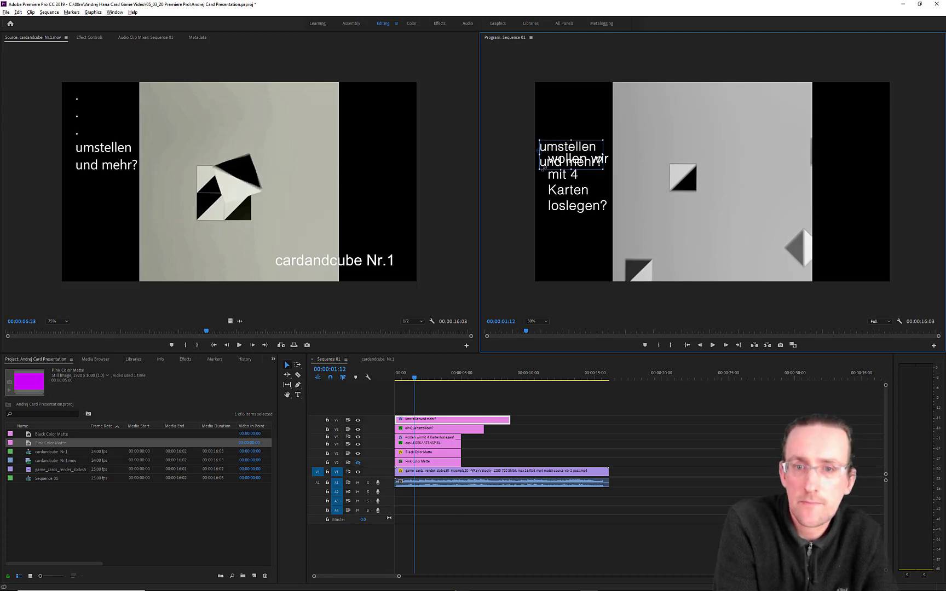
{"action": "left_click_drag", "start_coordinate": [565, 163], "coordinate": [588, 153]}
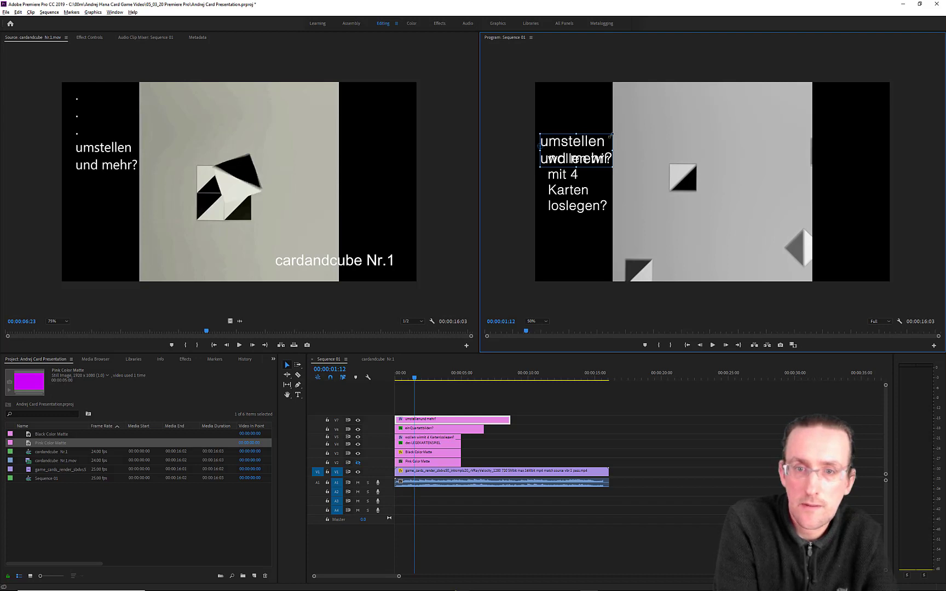
{"action": "left_click_drag", "start_coordinate": [610, 135], "coordinate": [578, 145]}
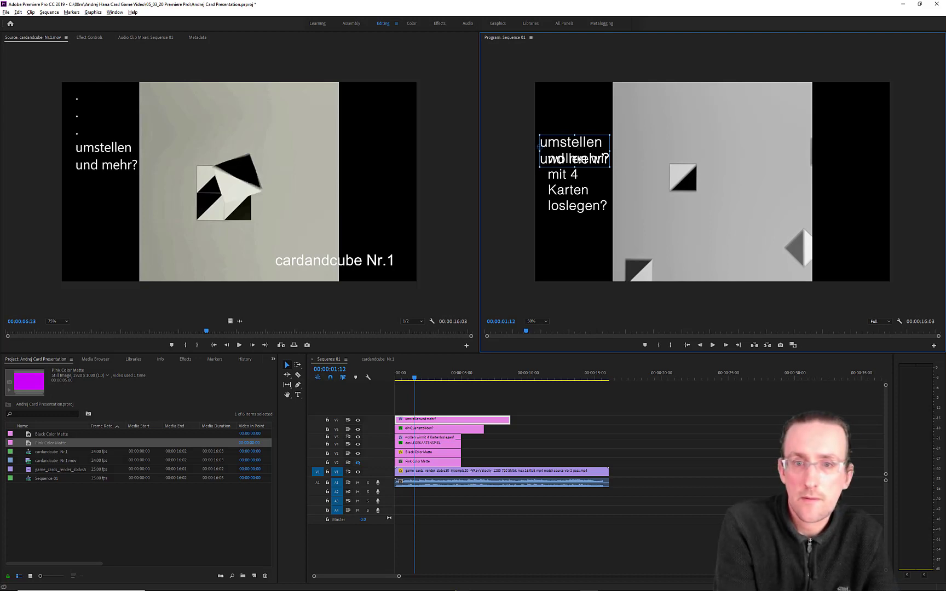
{"action": "left_click_drag", "start_coordinate": [577, 146], "coordinate": [580, 146]}
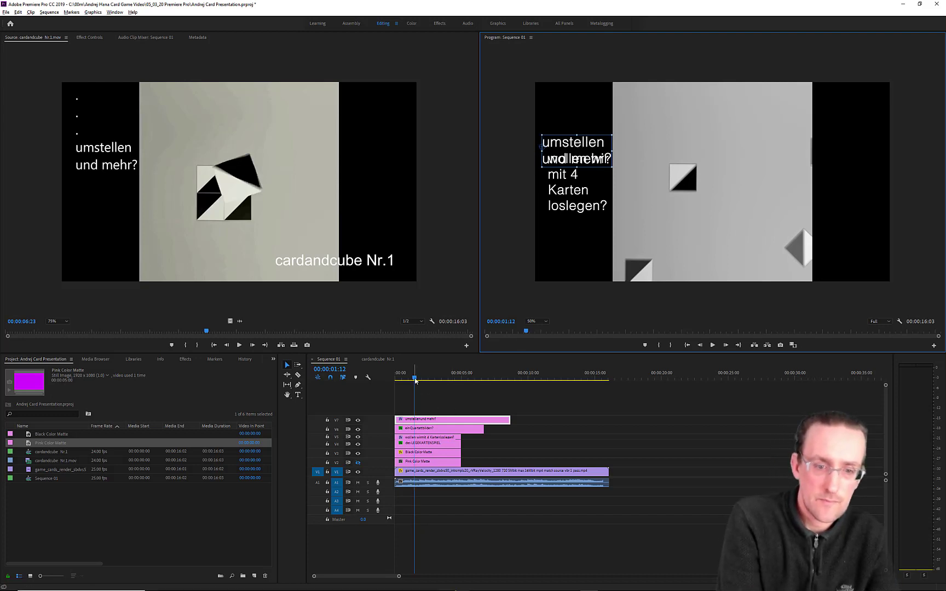
- Start keyframing the "umstellen und mehr?" text's opacity with a 0 % keyframe at 00:00:06:12
{"action": "left_click_drag", "start_coordinate": [414, 381], "coordinate": [482, 382]}
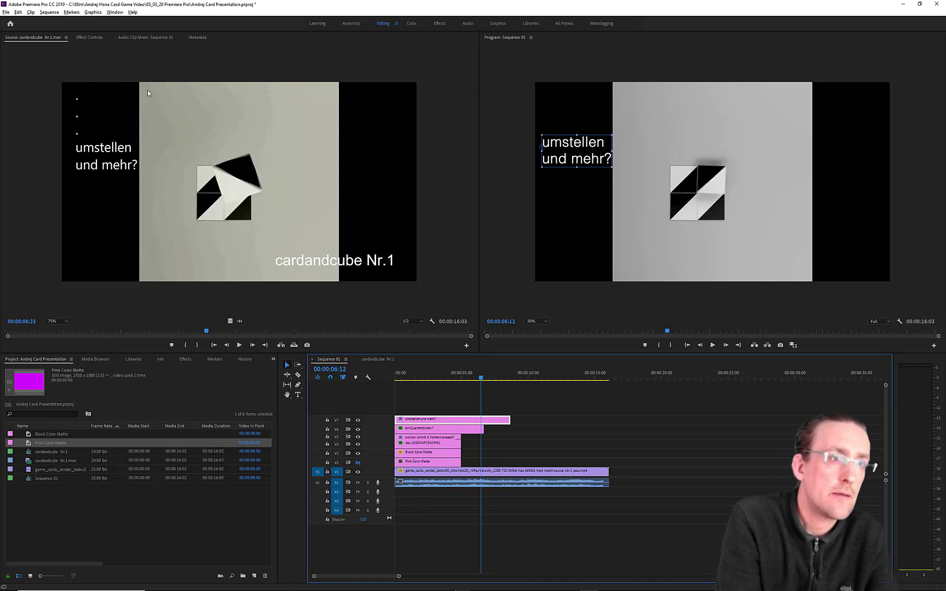
{"action": "left_click", "coordinate": [93, 38]}
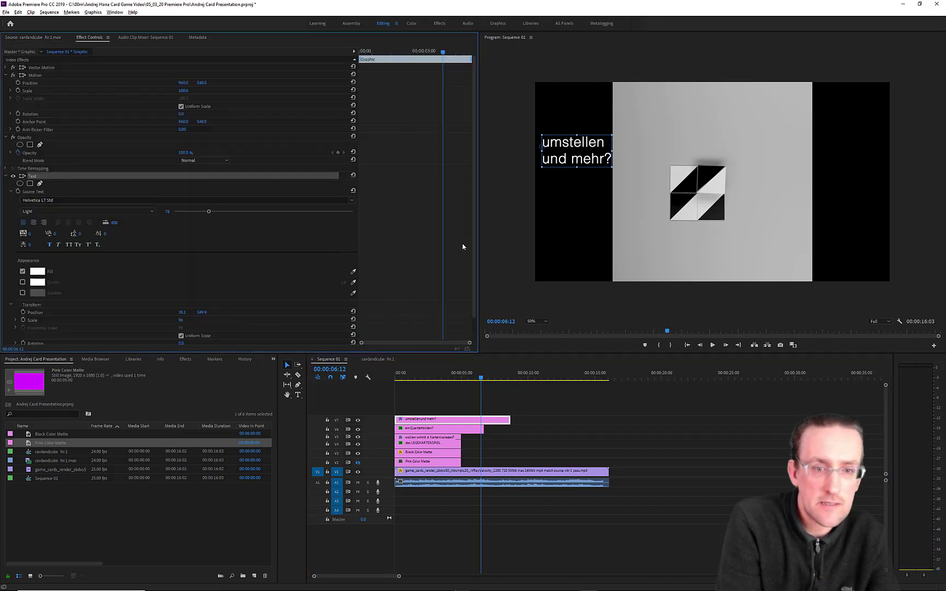
{"action": "scroll", "coordinate": [474, 333], "scroll_direction": "down", "scroll_amount": 2}
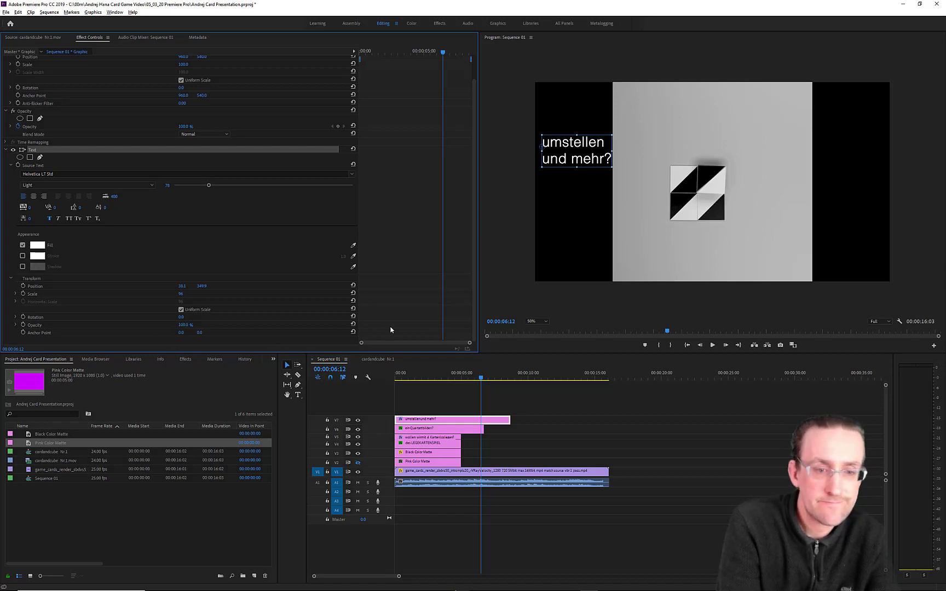
{"action": "left_click", "coordinate": [23, 326]}
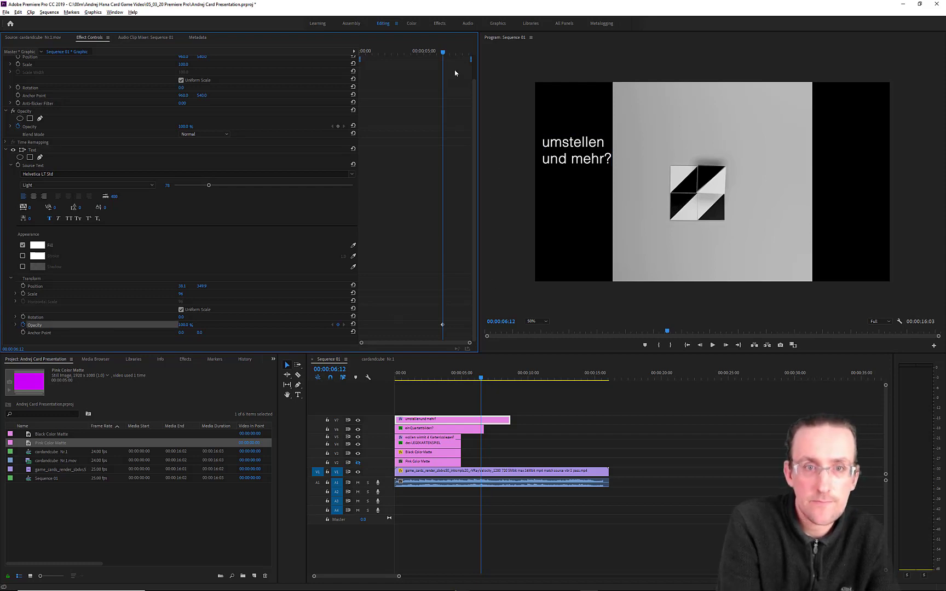
{"action": "left_click_drag", "start_coordinate": [443, 55], "coordinate": [445, 55]}
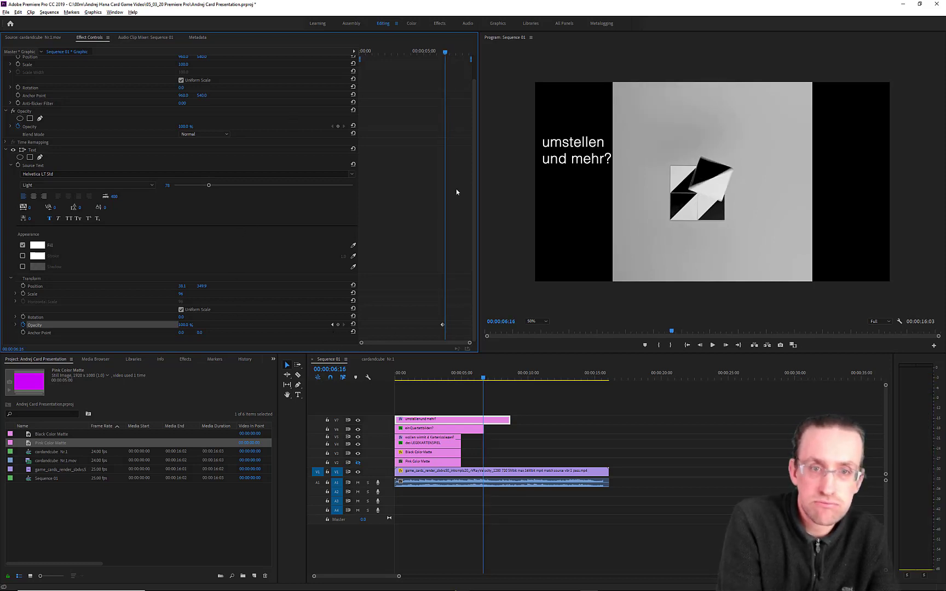
{"action": "left_click_drag", "start_coordinate": [446, 54], "coordinate": [442, 54]}
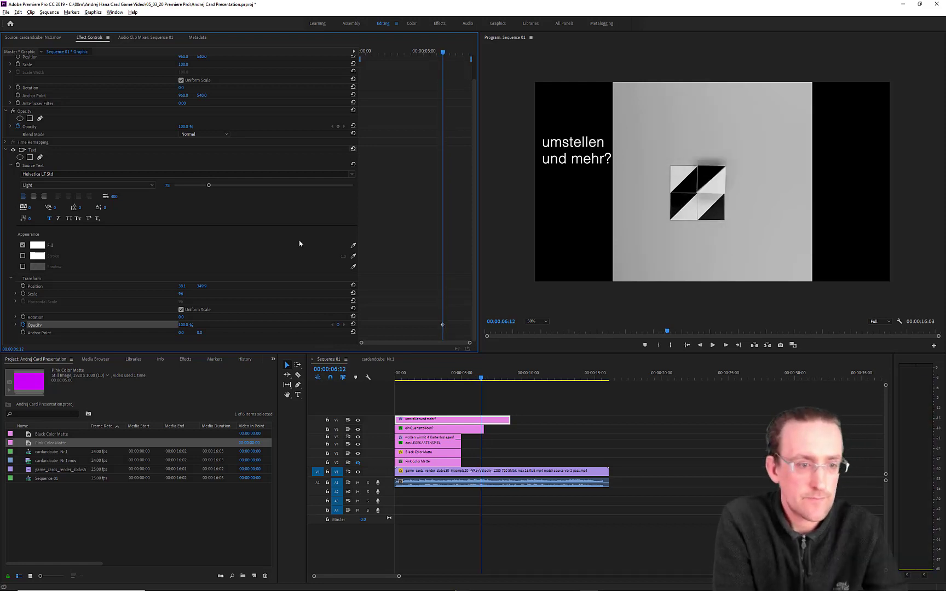
{"action": "left_click", "coordinate": [183, 325]}
{"action": "type", "text": "0"}
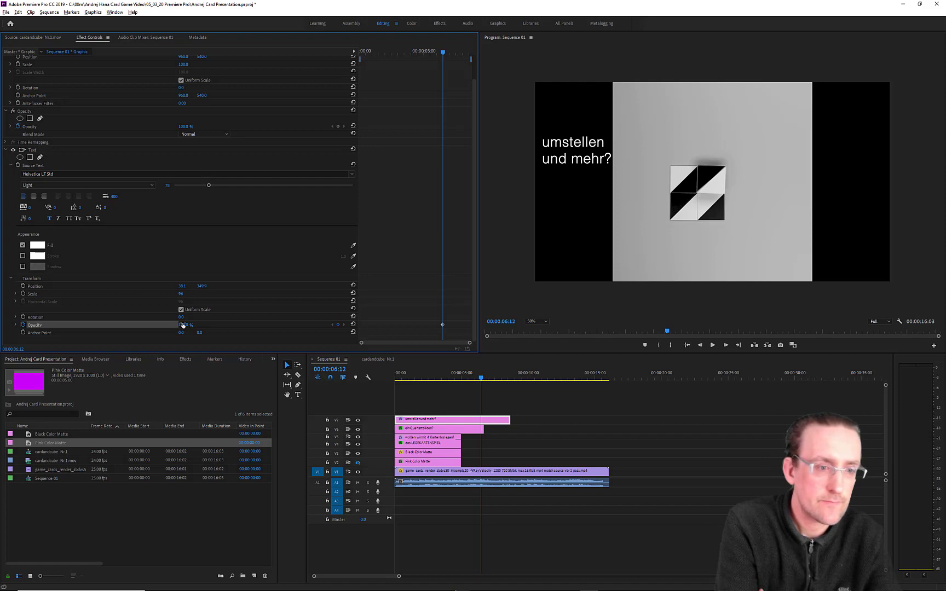
{"action": "key", "text": "Return"}
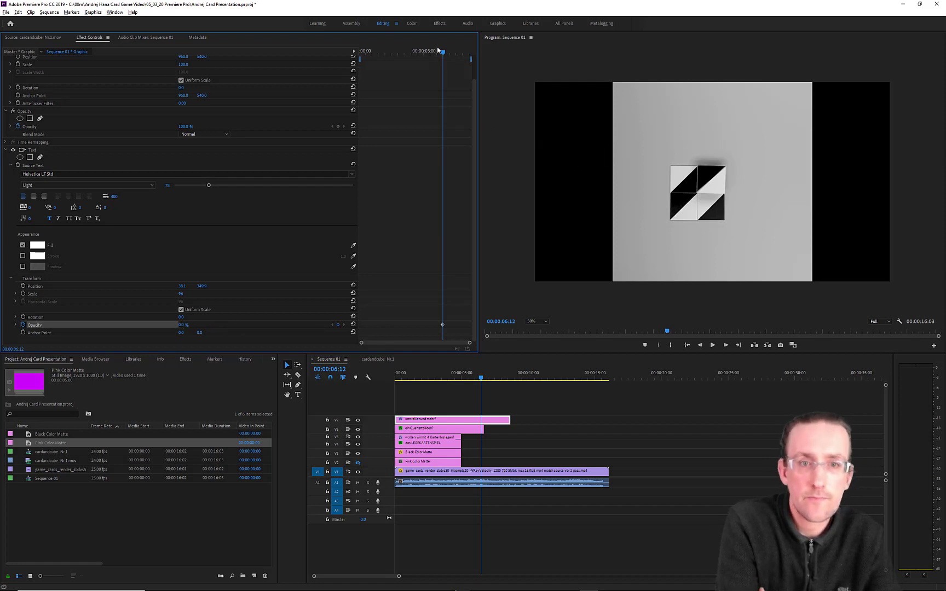
- Add a 100 % opacity keyframe to the text at 00:00:06:19 and check the fade-in up to 00:00:08:00
{"action": "left_click_drag", "start_coordinate": [444, 53], "coordinate": [446, 57]}
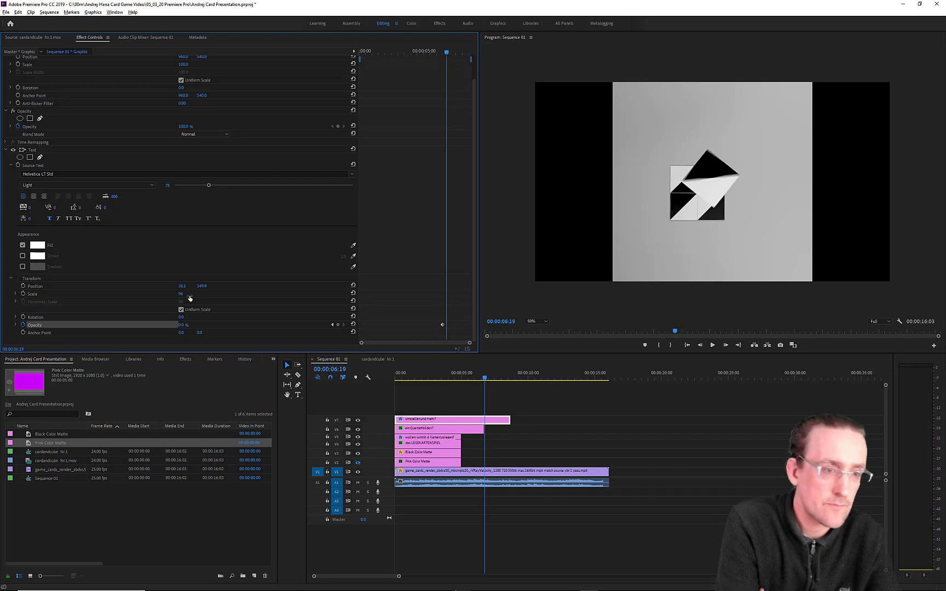
{"action": "left_click_drag", "start_coordinate": [181, 326], "coordinate": [236, 326]}
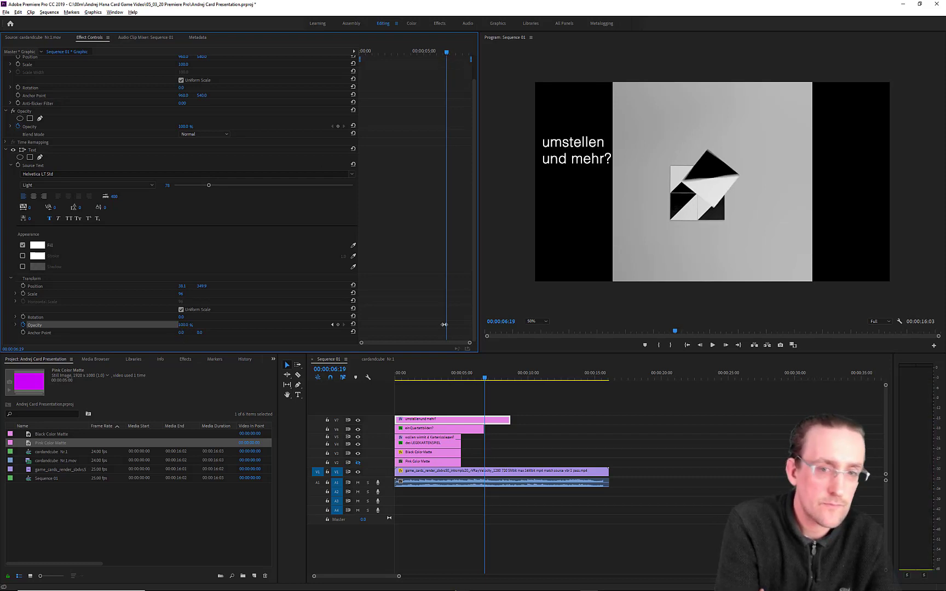
{"action": "left_click", "coordinate": [493, 389]}
{"action": "key", "text": "space"}
{"action": "mouse_move", "coordinate": [502, 384]}
{"action": "left_mouse_down"}
{"action": "mouse_move", "coordinate": [513, 388]}
{"action": "mouse_move", "coordinate": [502, 385]}
{"action": "left_mouse_up"}
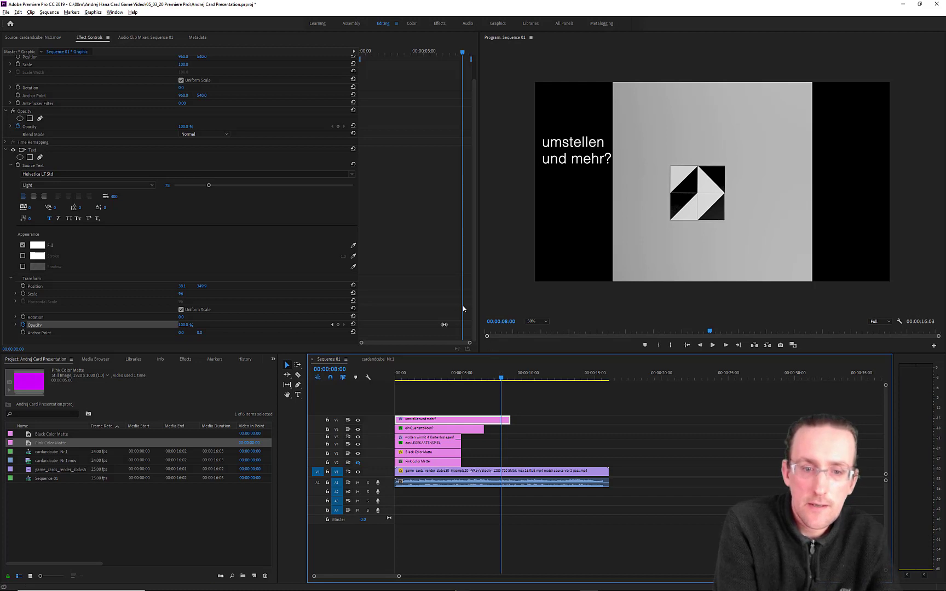
- Compare the reference between about 00:00:06:06 and 00:00:07:04 with Sequence 01 to examine how the "umstellen und mehr?" text moves in
{"action": "left_click", "coordinate": [21, 38]}
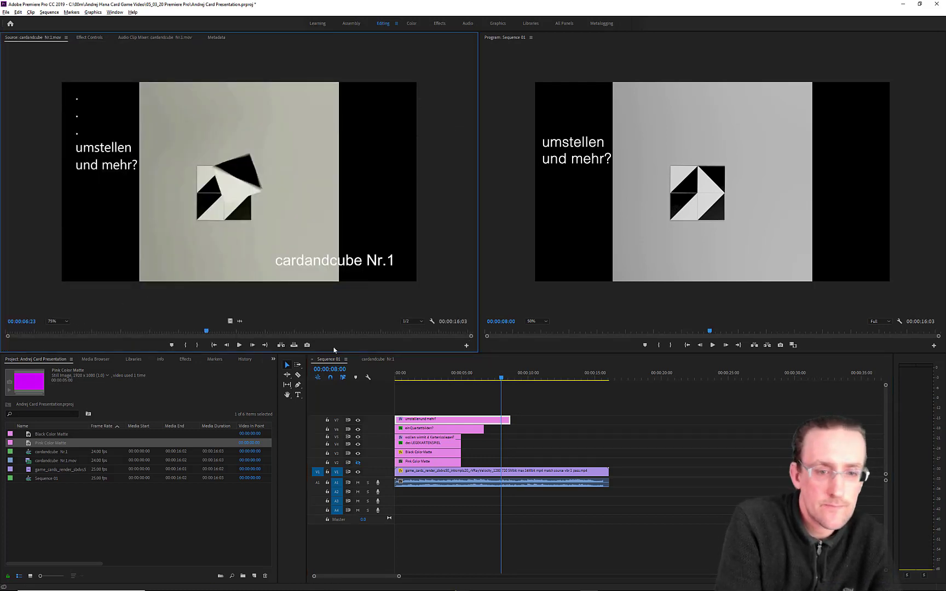
{"action": "mouse_move", "coordinate": [207, 334]}
{"action": "left_mouse_down"}
{"action": "mouse_move", "coordinate": [217, 331]}
{"action": "mouse_move", "coordinate": [201, 330]}
{"action": "mouse_move", "coordinate": [210, 342]}
{"action": "left_mouse_up"}
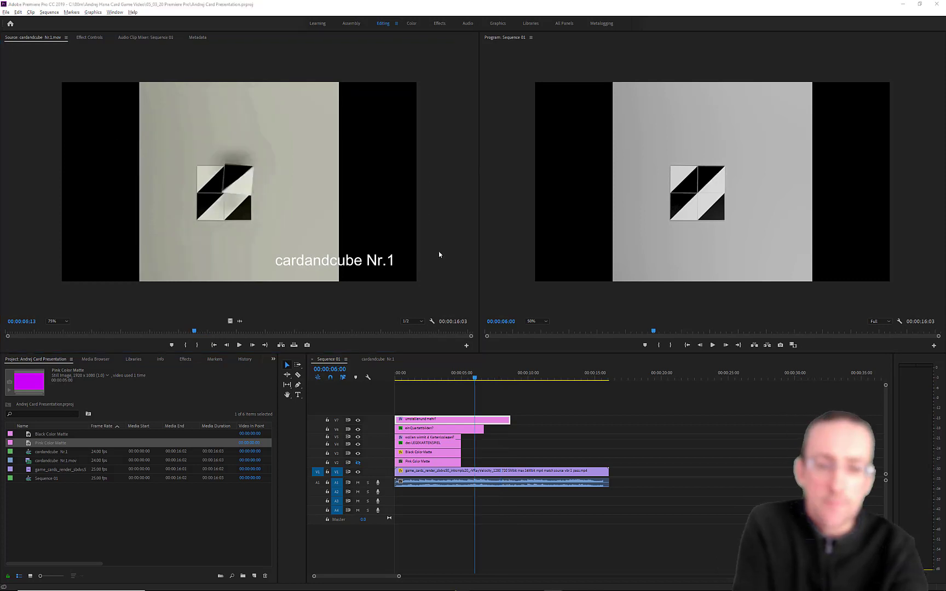
{"action": "left_click", "coordinate": [468, 378]}
{"action": "left_click_drag", "start_coordinate": [469, 379], "coordinate": [451, 378]}
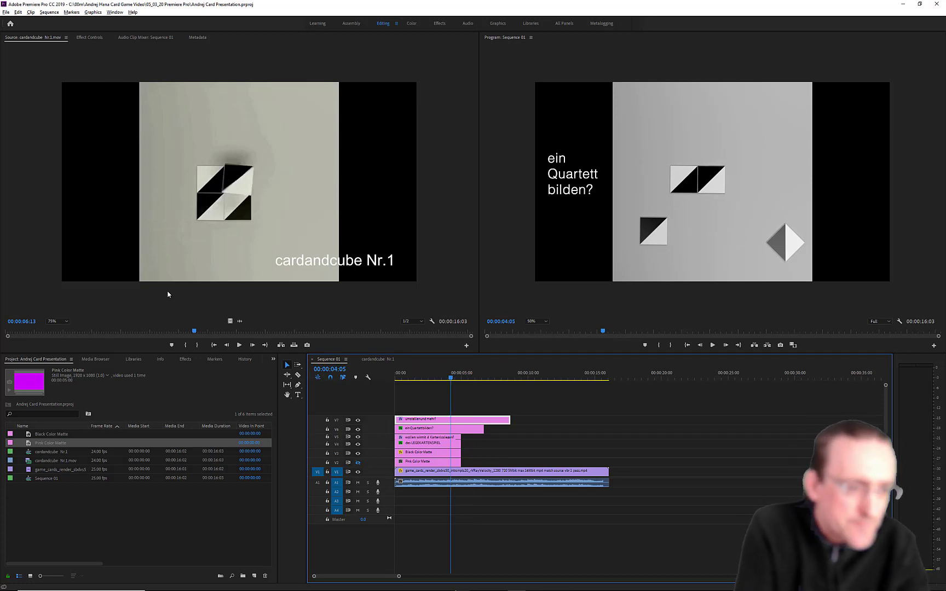
{"action": "left_click", "coordinate": [187, 330]}
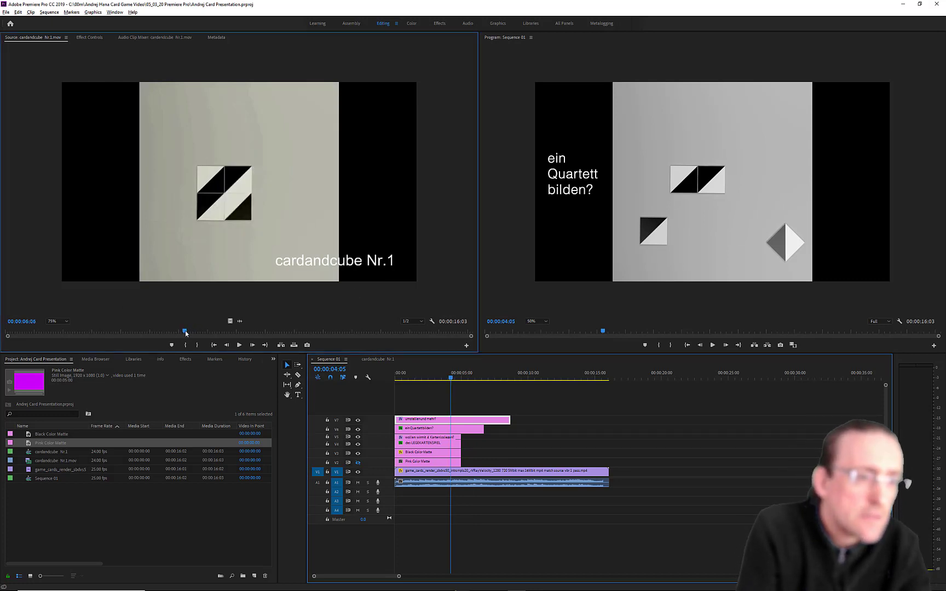
{"action": "left_click_drag", "start_coordinate": [197, 336], "coordinate": [211, 338]}
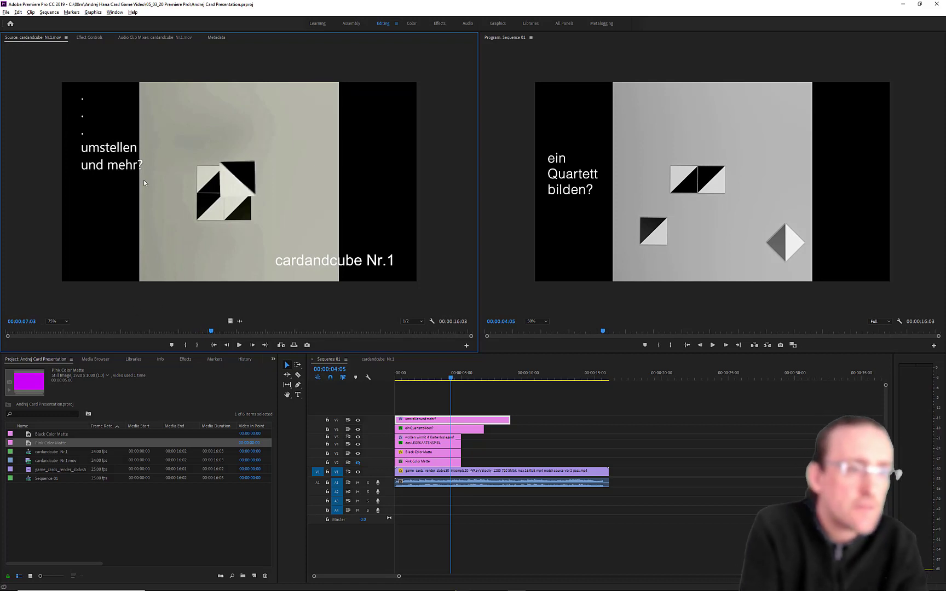
{"action": "mouse_move", "coordinate": [213, 333]}
{"action": "left_mouse_down"}
{"action": "mouse_move", "coordinate": [193, 333]}
{"action": "mouse_move", "coordinate": [405, 333]}
{"action": "mouse_move", "coordinate": [213, 330]}
{"action": "left_mouse_up"}
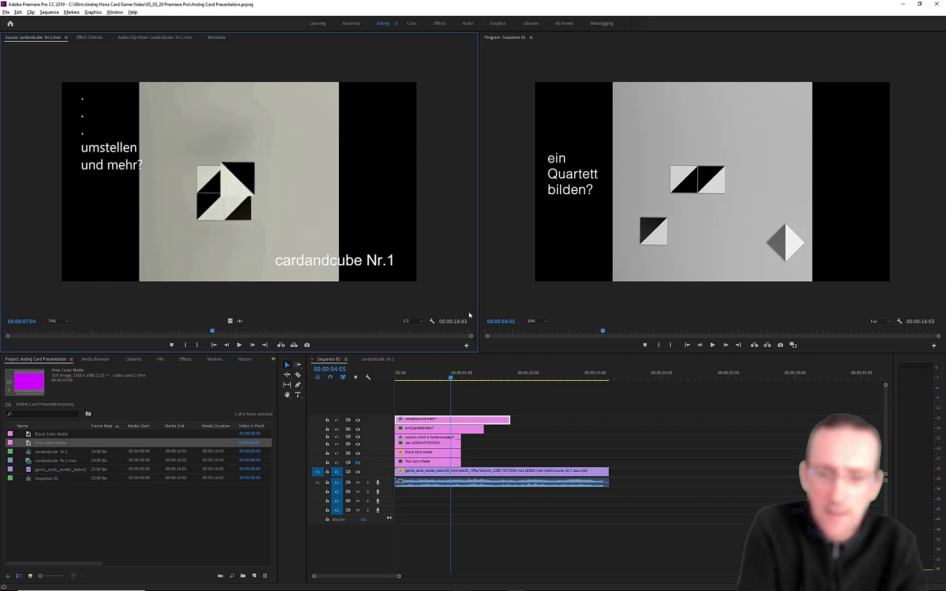
{"action": "left_click", "coordinate": [474, 378]}
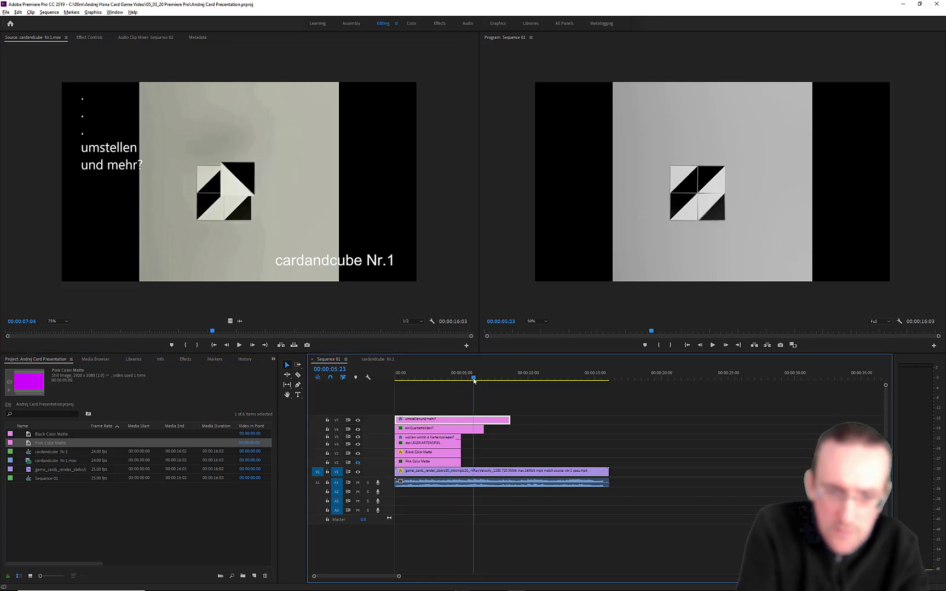
{"action": "left_click_drag", "start_coordinate": [474, 380], "coordinate": [484, 382]}
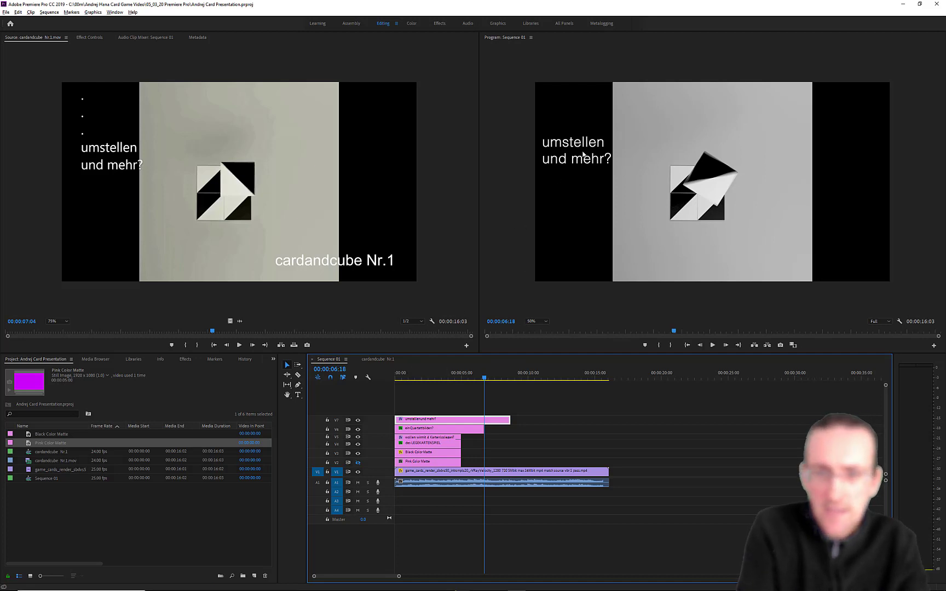
- Add position keyframes for the "umstellen und mehr?" text at 00:00:06:12 and 00:00:06:19, keeping the same position at both
{"action": "left_click", "coordinate": [90, 38]}
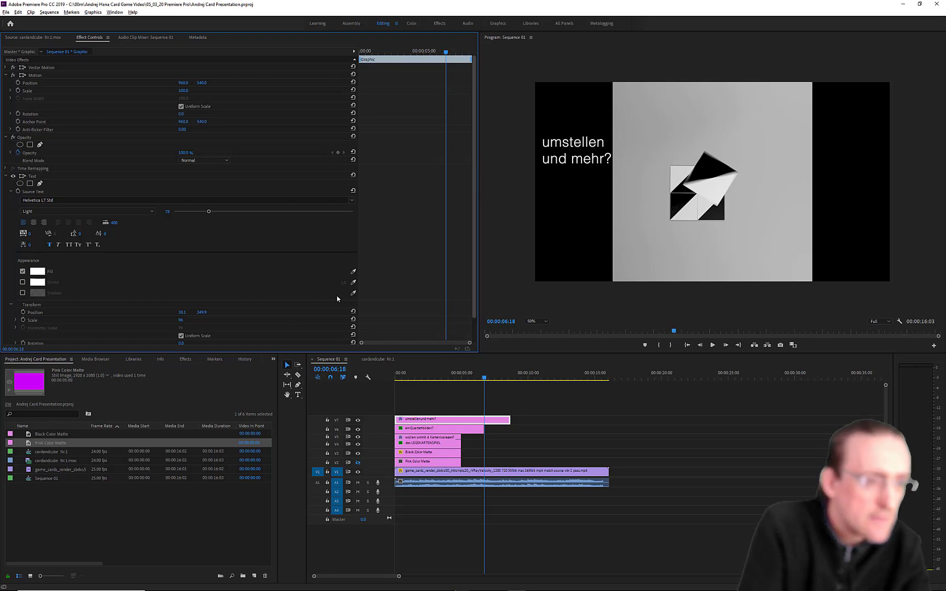
{"action": "scroll", "coordinate": [162, 321], "scroll_direction": "down", "scroll_amount": 1}
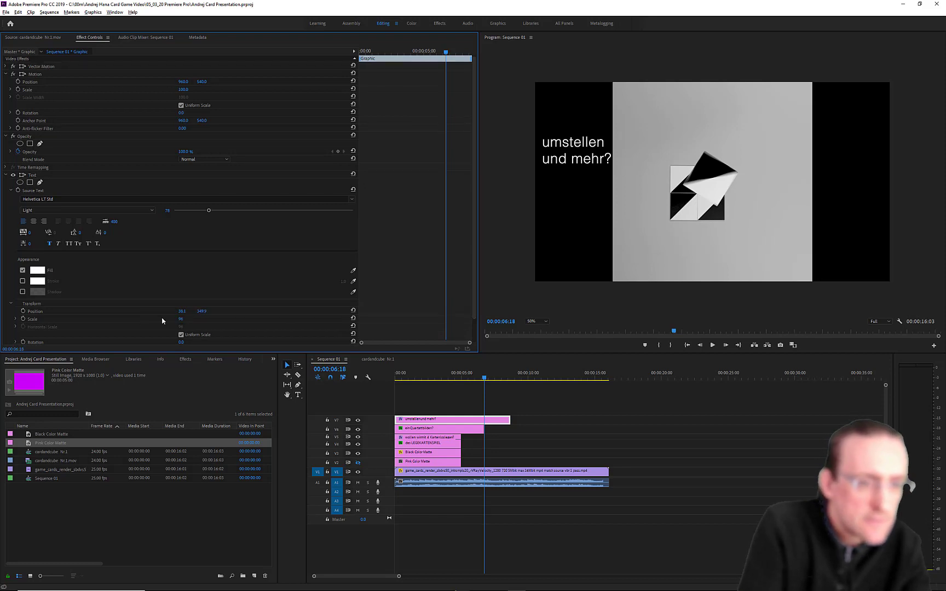
{"action": "left_click", "coordinate": [485, 378]}
{"action": "left_click_drag", "start_coordinate": [484, 382], "coordinate": [483, 380]}
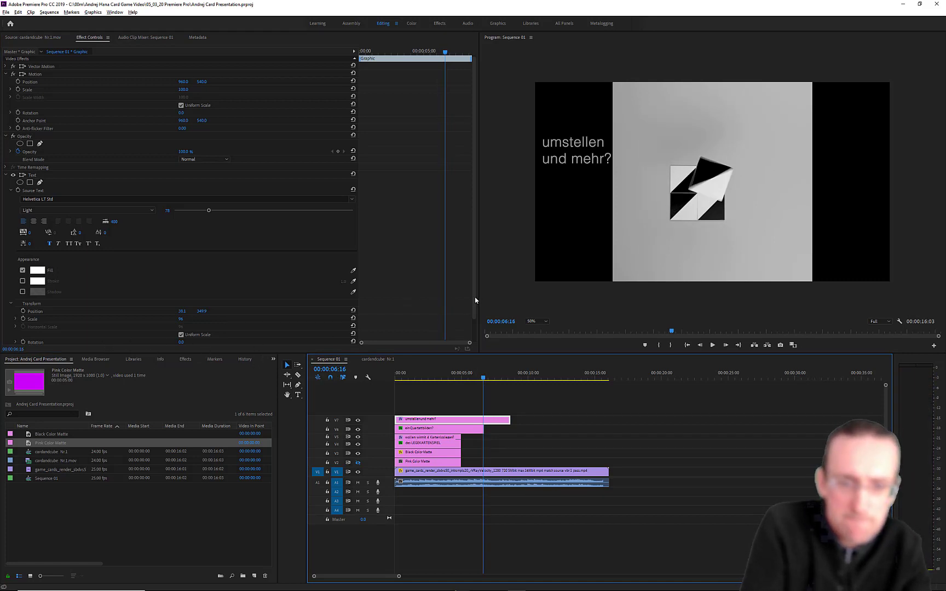
{"action": "left_click_drag", "start_coordinate": [475, 301], "coordinate": [474, 350]}
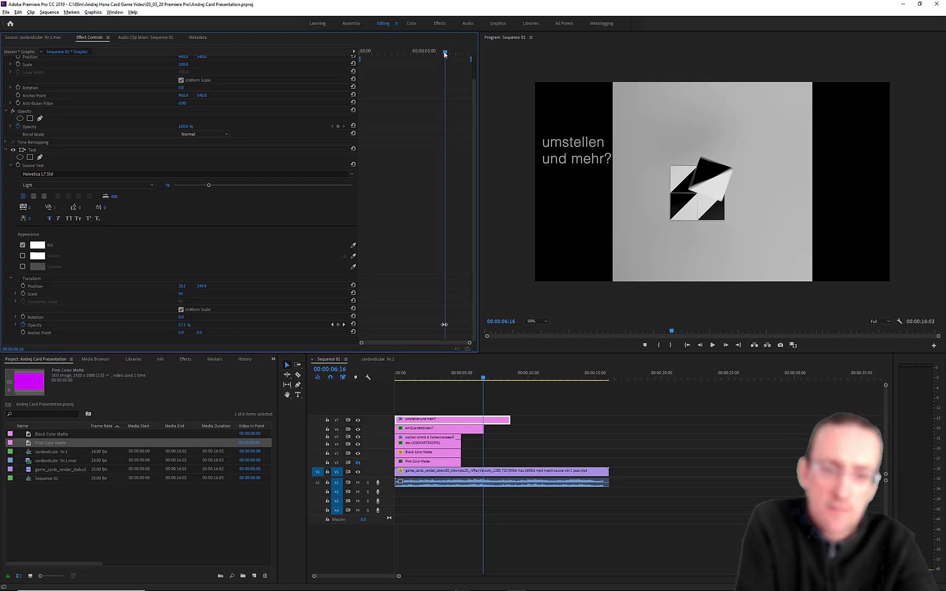
{"action": "left_click_drag", "start_coordinate": [444, 53], "coordinate": [444, 54]}
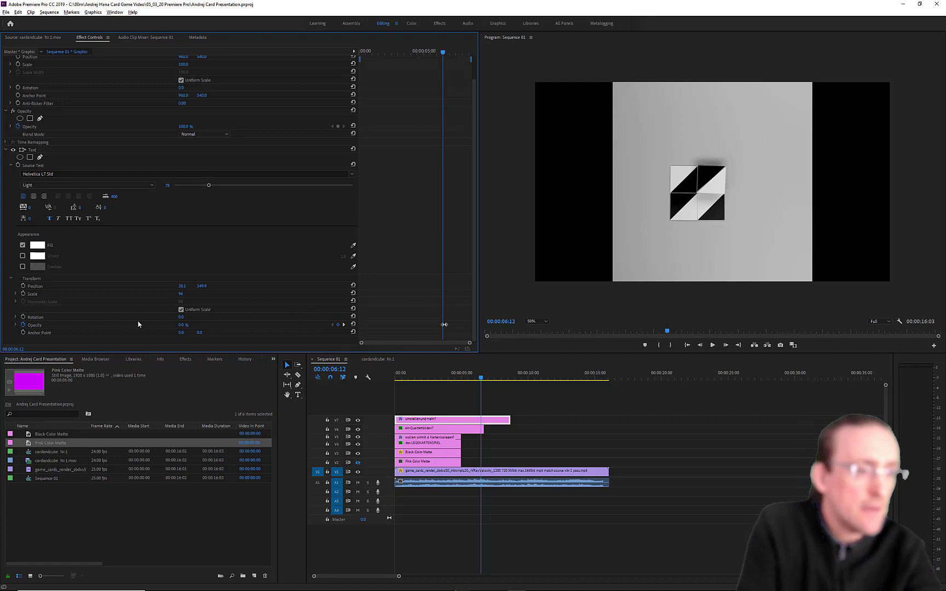
{"action": "left_click", "coordinate": [22, 290]}
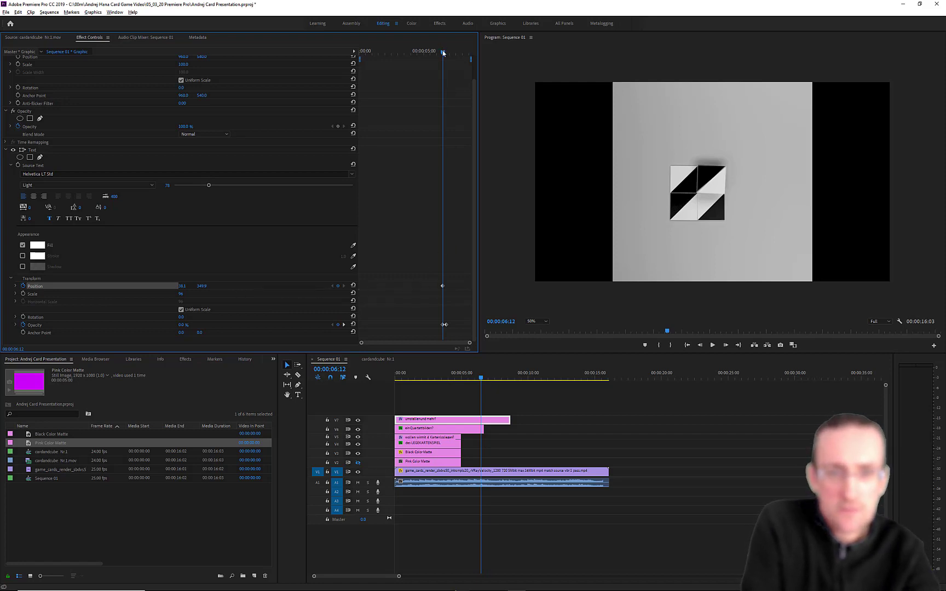
{"action": "left_click_drag", "start_coordinate": [443, 53], "coordinate": [450, 57]}
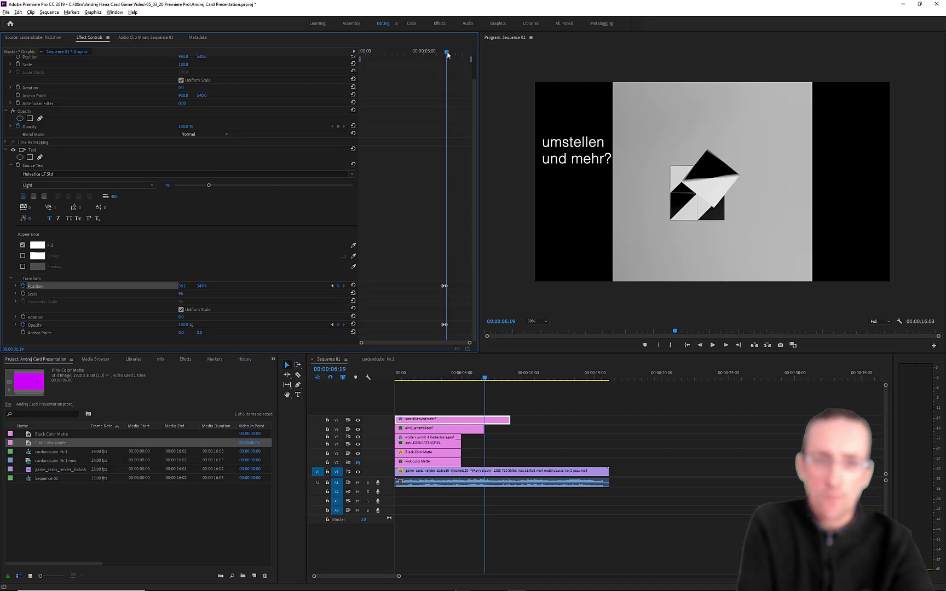
- Move the "umstellen und mehr?" text out of the frame at 00:00:06:12 with a horizontal position of about -375 and check the slide-in up to 00:00:06:19
{"action": "left_click_drag", "start_coordinate": [447, 54], "coordinate": [443, 53]}
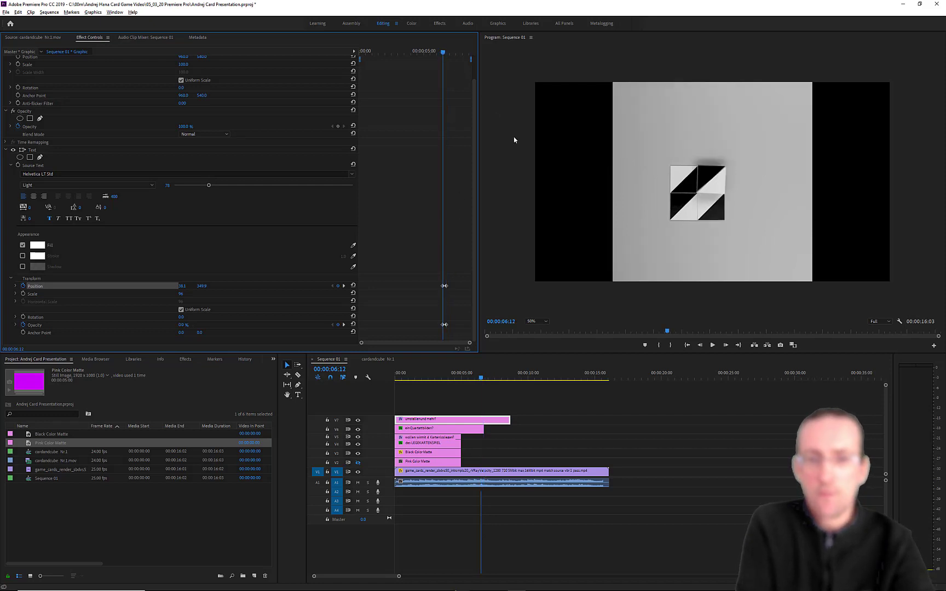
{"action": "left_click", "coordinate": [559, 184]}
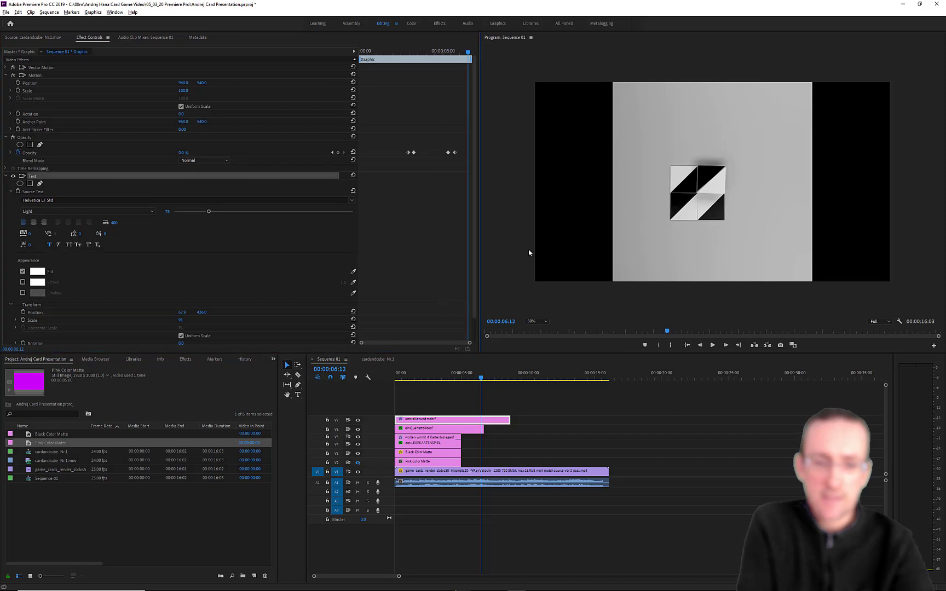
{"action": "left_click", "coordinate": [497, 420]}
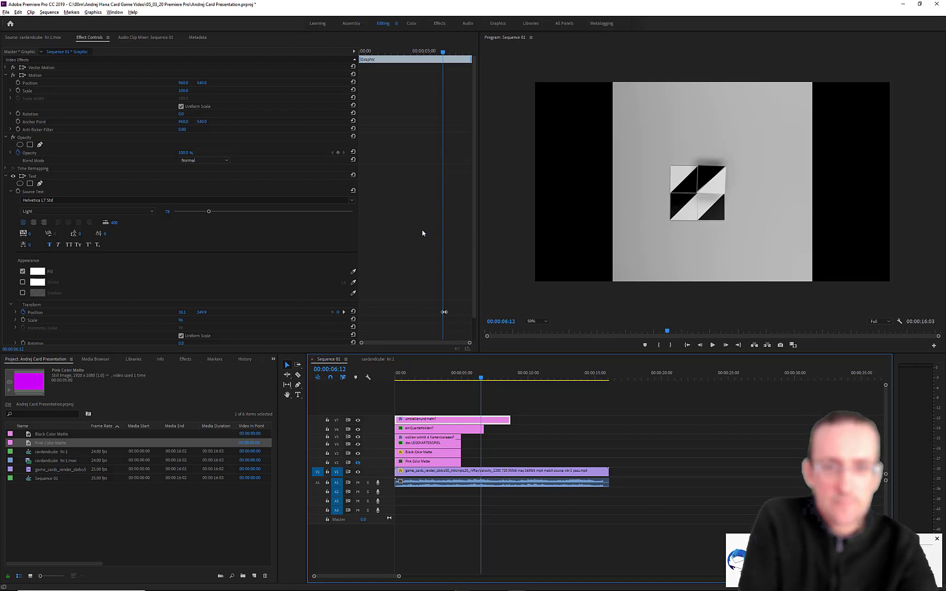
{"action": "left_click_drag", "start_coordinate": [474, 166], "coordinate": [473, 250]}
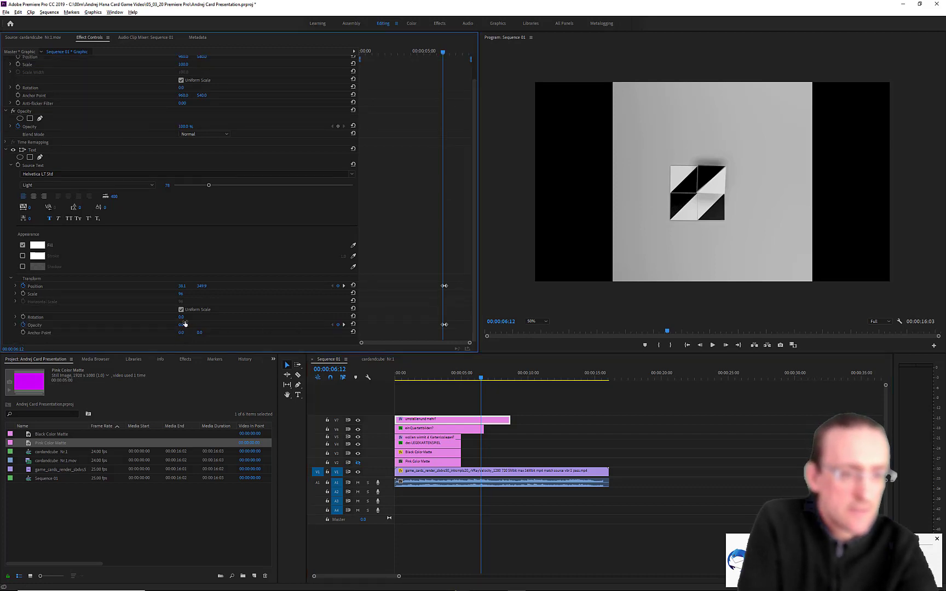
{"action": "left_click_drag", "start_coordinate": [180, 324], "coordinate": [190, 324]}
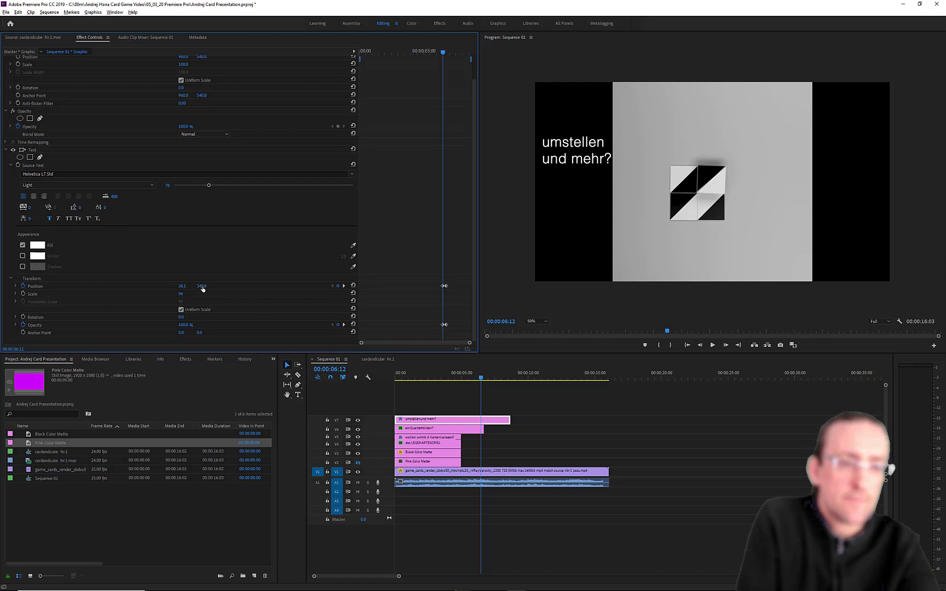
{"action": "left_click_drag", "start_coordinate": [201, 288], "coordinate": [206, 289]}
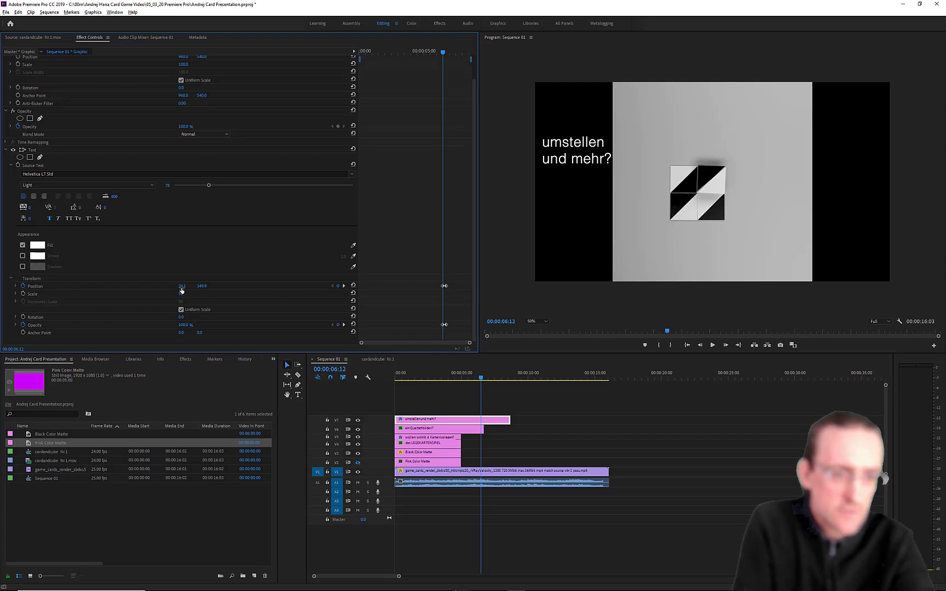
{"action": "left_click_drag", "start_coordinate": [182, 286], "coordinate": [0, 285]}
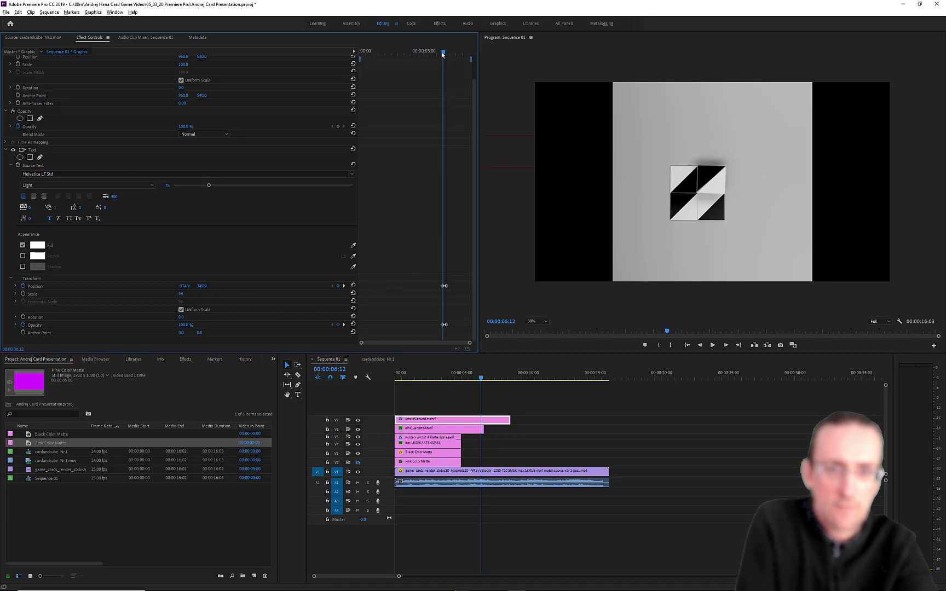
{"action": "left_click_drag", "start_coordinate": [442, 54], "coordinate": [441, 54]}
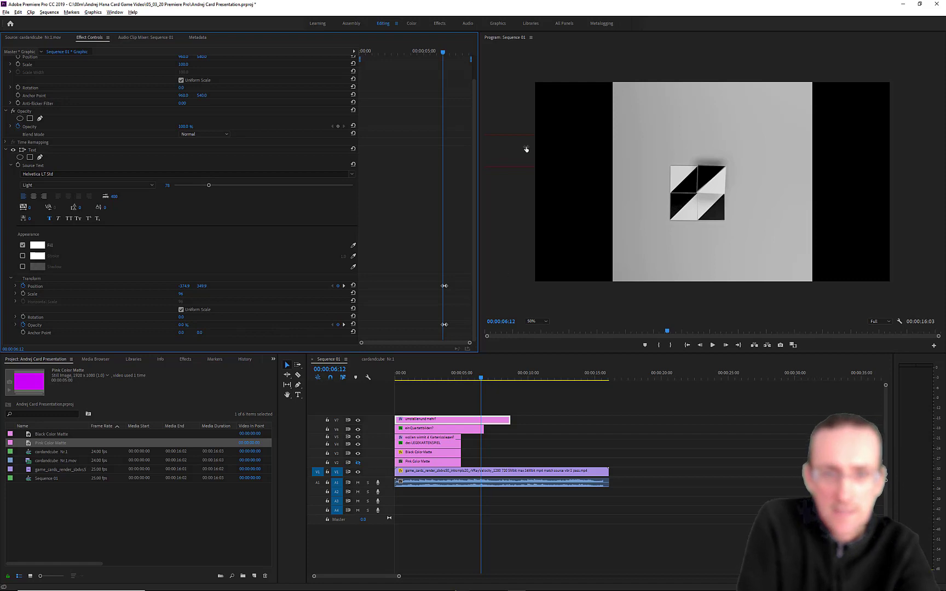
{"action": "left_click", "coordinate": [444, 53]}
{"action": "mouse_move", "coordinate": [451, 55]}
{"action": "left_mouse_down"}
{"action": "mouse_move", "coordinate": [438, 55]}
{"action": "mouse_move", "coordinate": [446, 57]}
{"action": "left_mouse_up"}
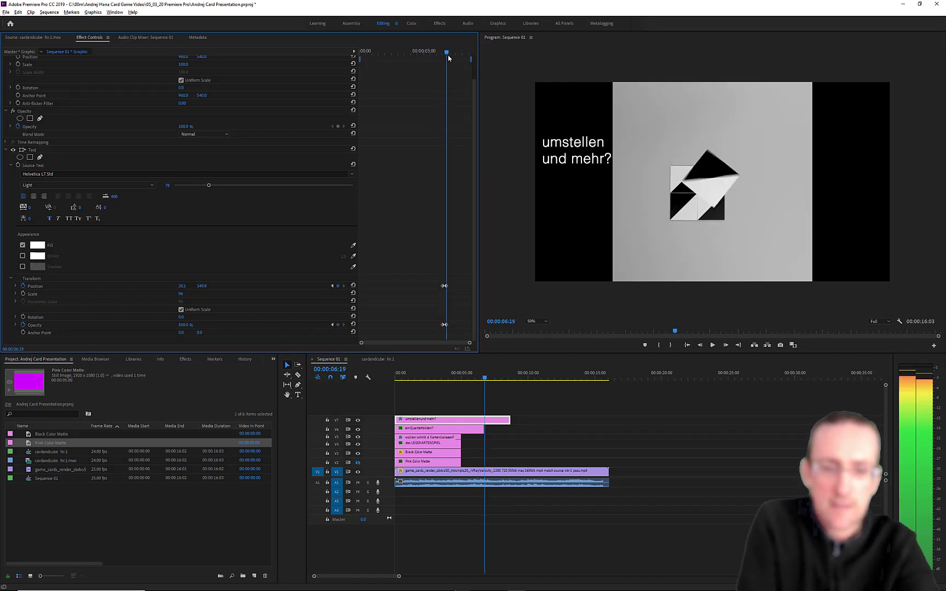
- Find where the text starts leaving in the reference, around 00:00:13:05, and extend Sequence 01's "umstellen und mehr?" clip to about 00:00:15:00
{"action": "left_click", "coordinate": [37, 39]}
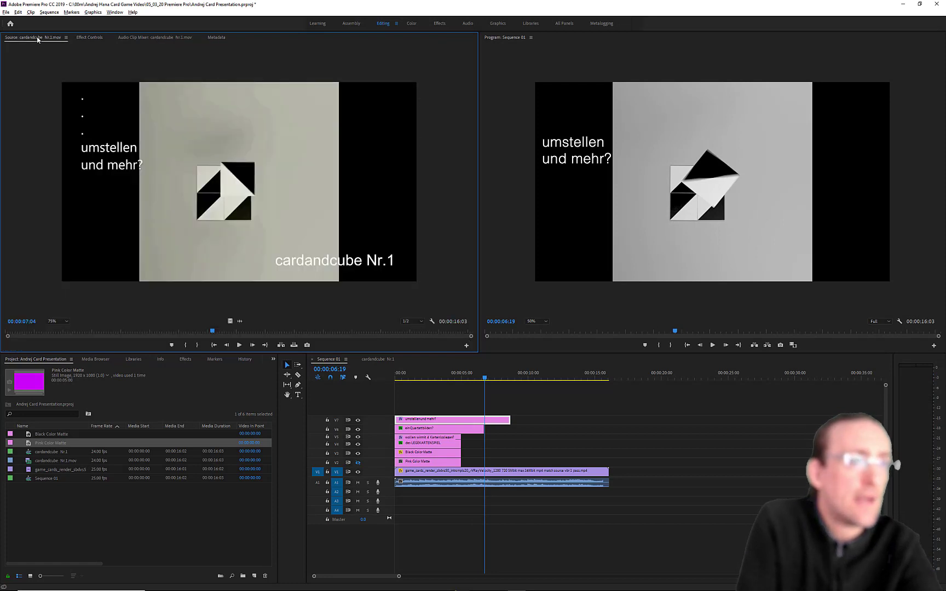
{"action": "left_click_drag", "start_coordinate": [212, 331], "coordinate": [386, 333]}
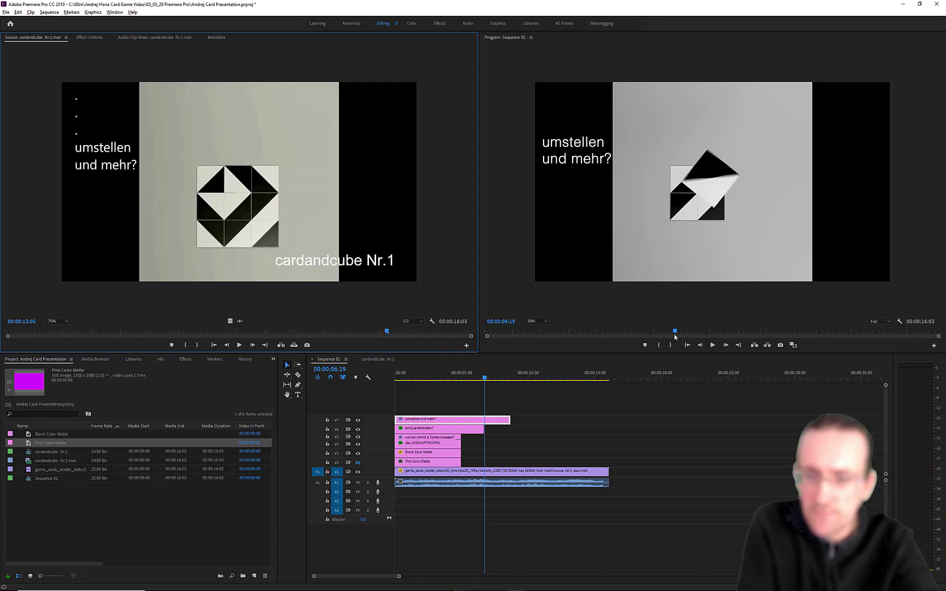
{"action": "left_click_drag", "start_coordinate": [675, 332], "coordinate": [856, 335]}
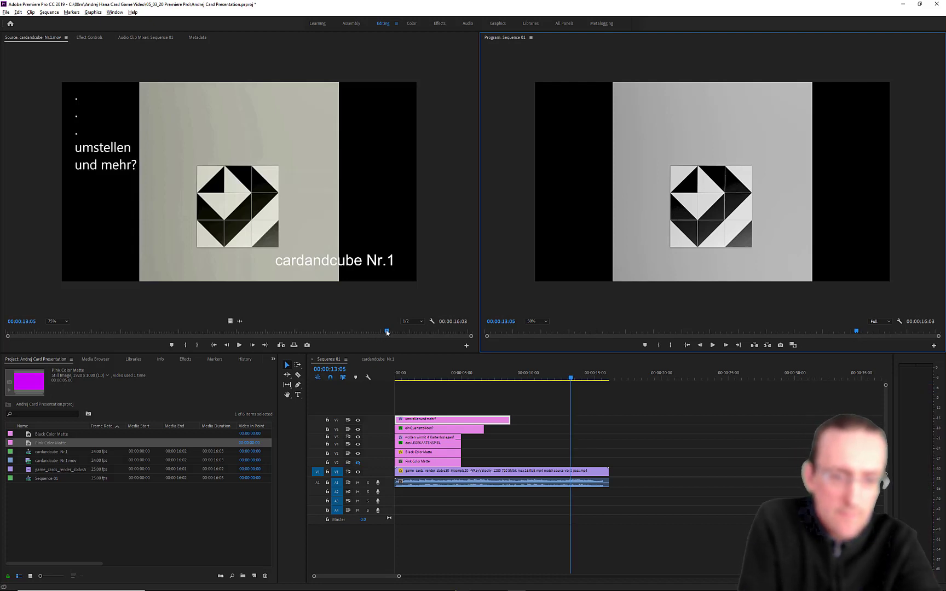
{"action": "left_click_drag", "start_coordinate": [386, 332], "coordinate": [389, 333]}
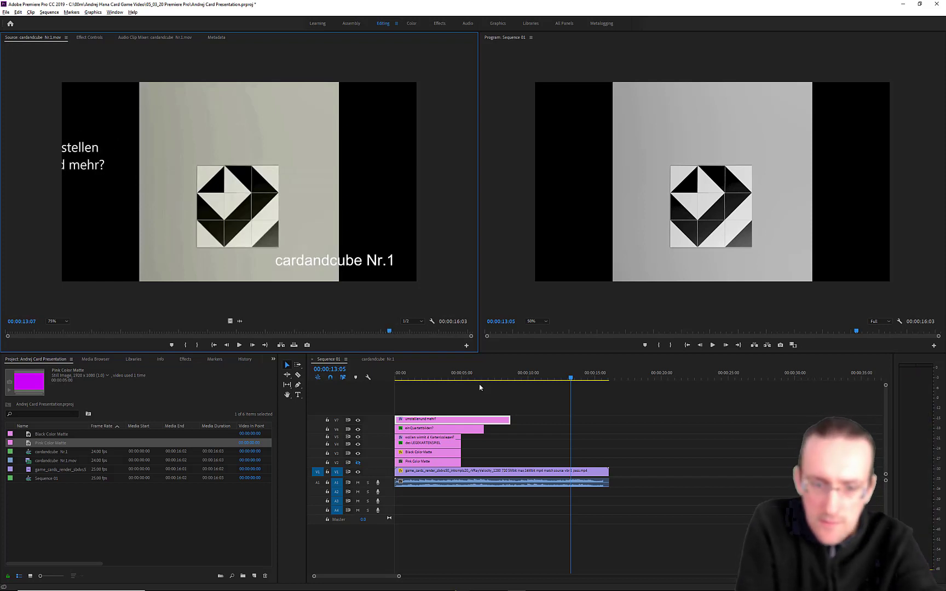
{"action": "left_click", "coordinate": [509, 421]}
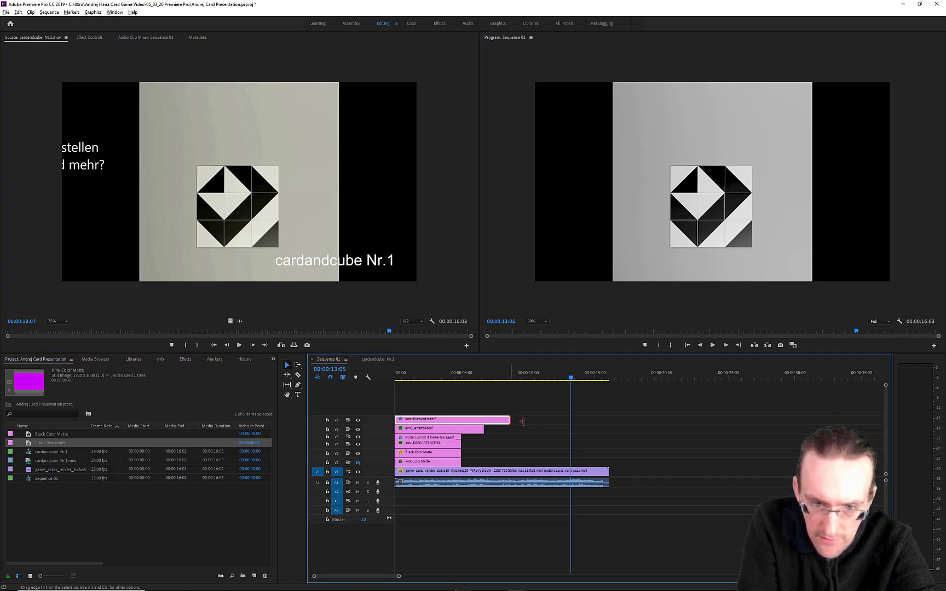
{"action": "left_click_drag", "start_coordinate": [510, 420], "coordinate": [597, 421]}
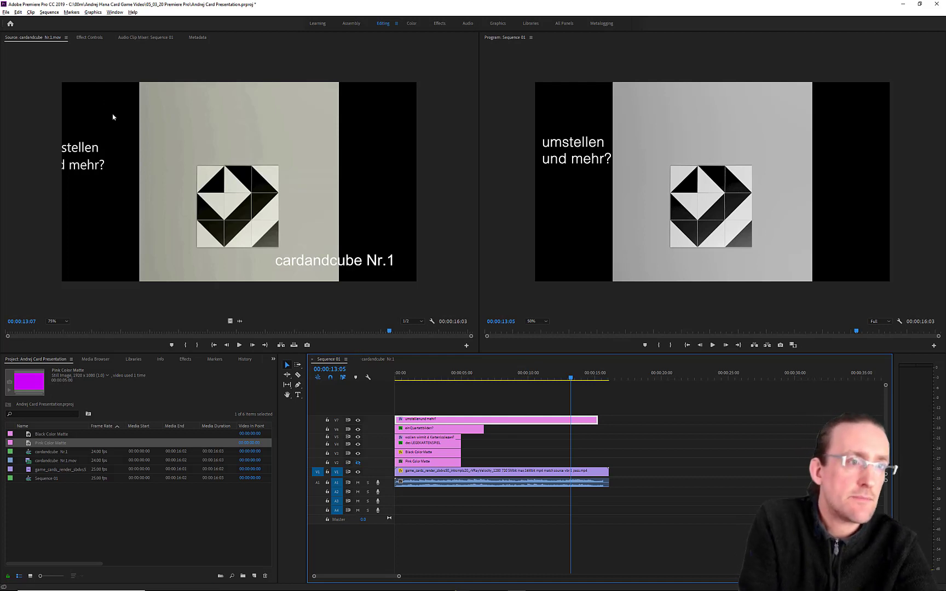
- Add a position keyframe for the "umstellen und mehr?" text at 00:00:13:05, keeping its current position and the earlier keyframes' timing
{"action": "left_click", "coordinate": [91, 37]}
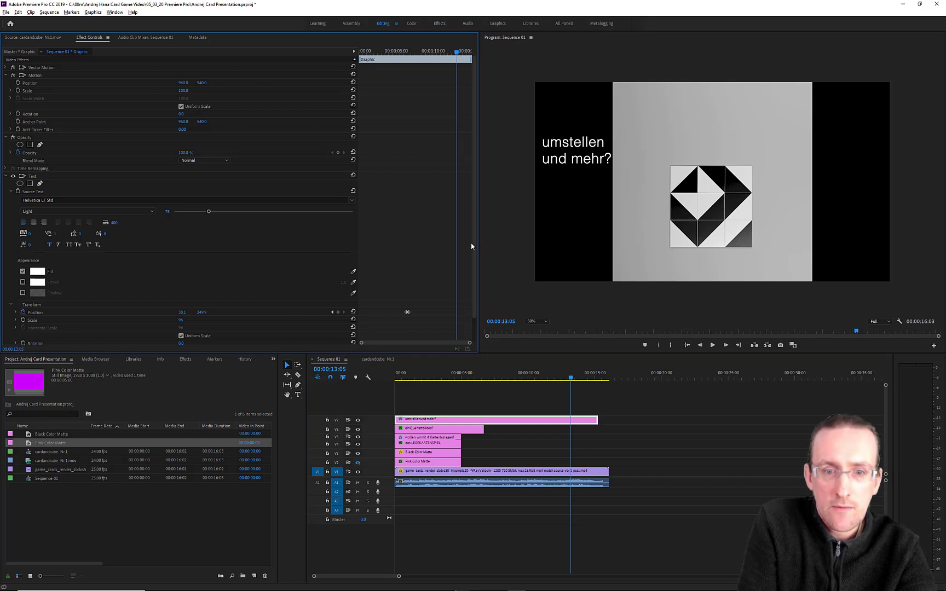
{"action": "scroll", "coordinate": [476, 285], "scroll_direction": "down", "scroll_amount": 2}
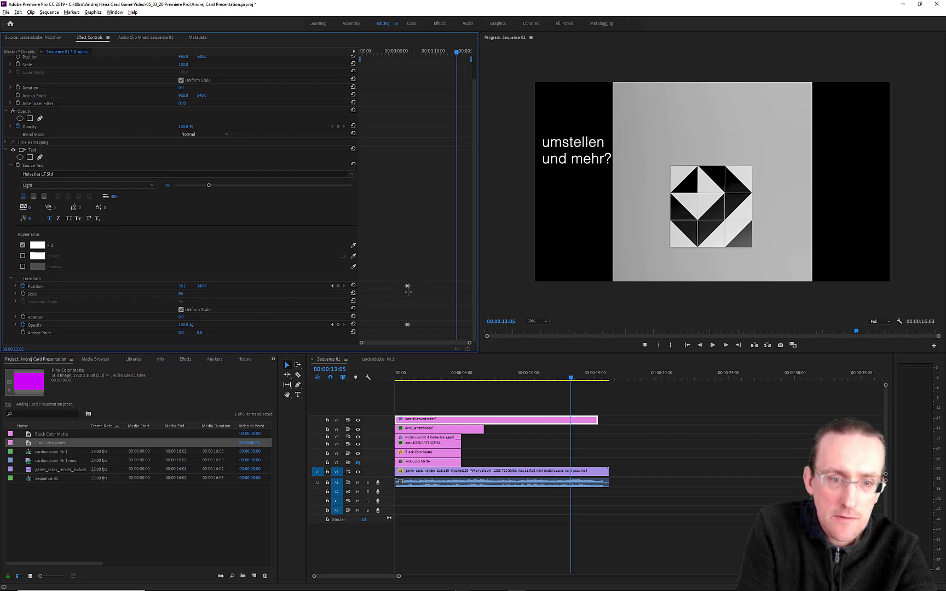
{"action": "left_click_drag", "start_coordinate": [416, 277], "coordinate": [408, 295]}
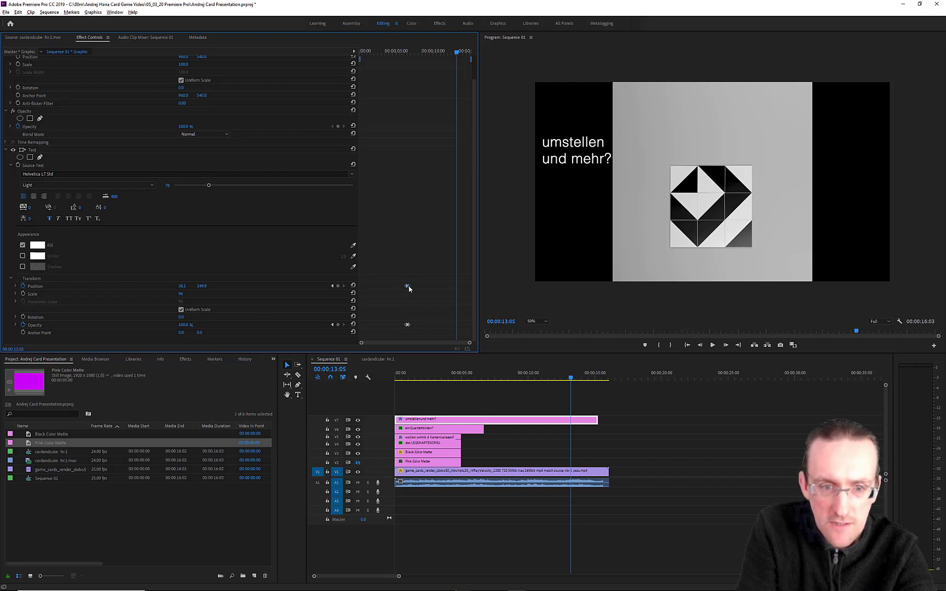
{"action": "left_click_drag", "start_coordinate": [409, 289], "coordinate": [439, 292]}
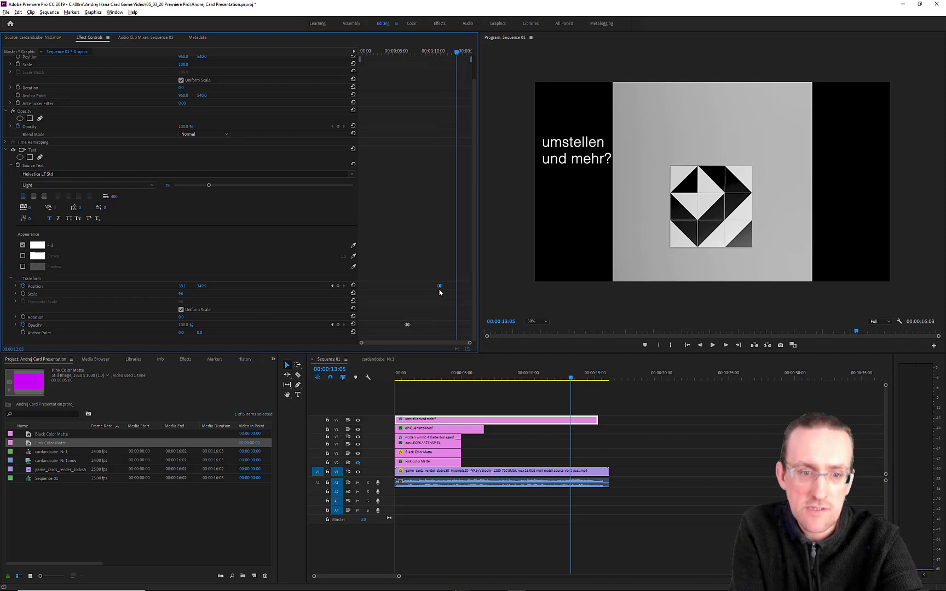
{"action": "left_click_drag", "start_coordinate": [439, 292], "coordinate": [405, 293]}
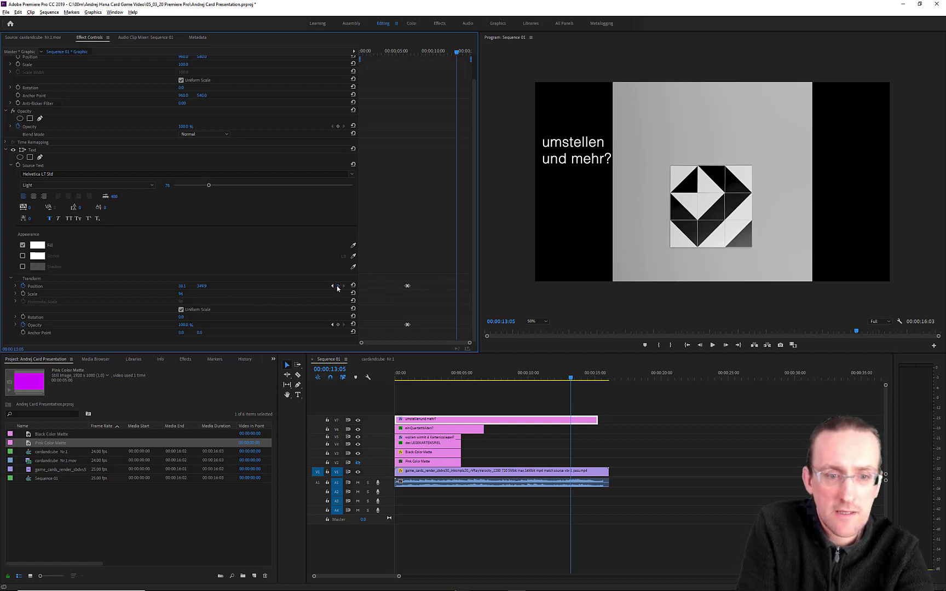
{"action": "left_click", "coordinate": [337, 286]}
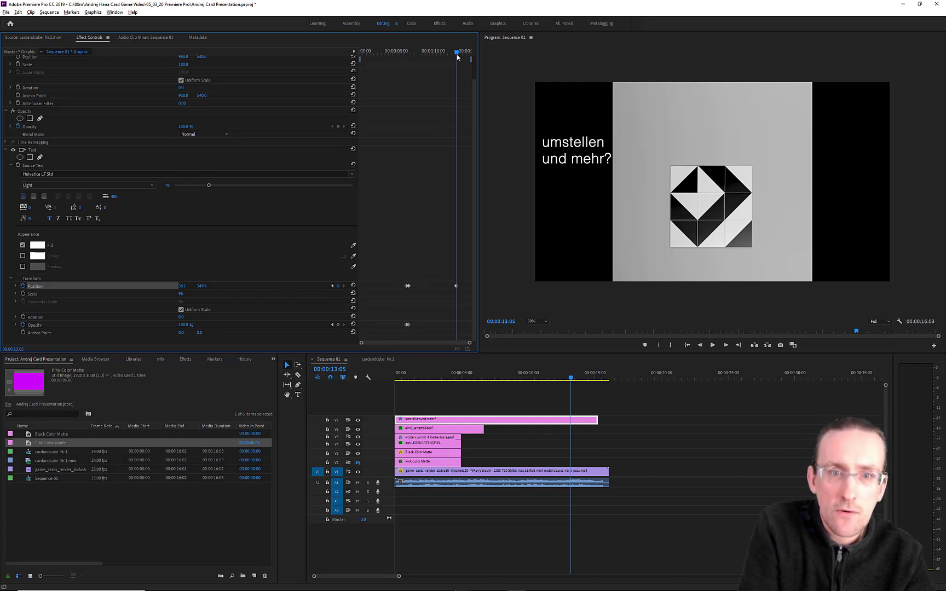
- Keyframe the "umstellen und mehr?" text's position at 00:00:13:18 so that it sits beyond the frame's left edge
{"action": "left_click_drag", "start_coordinate": [458, 53], "coordinate": [461, 54]}
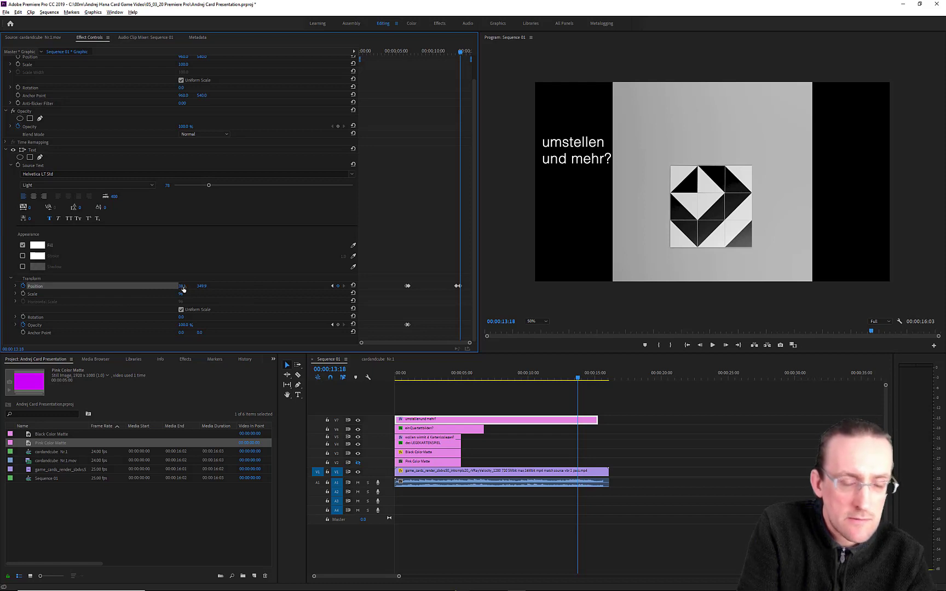
{"action": "left_click_drag", "start_coordinate": [183, 289], "coordinate": [1, 289]}
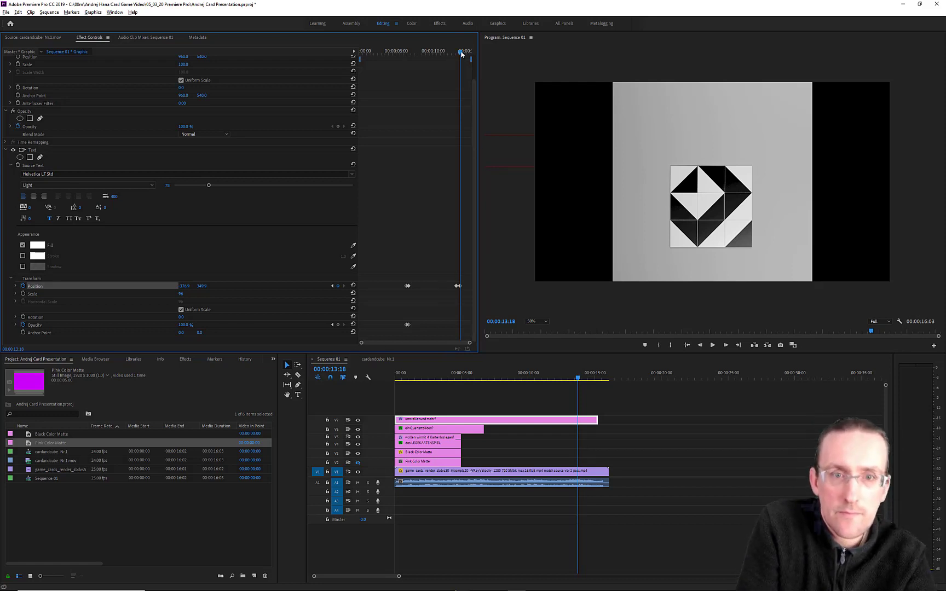
- Keyframe the text's opacity at 100% at 00:00:13:05 and at 0% at 00:00:13:18
{"action": "left_click_drag", "start_coordinate": [462, 53], "coordinate": [457, 52]}
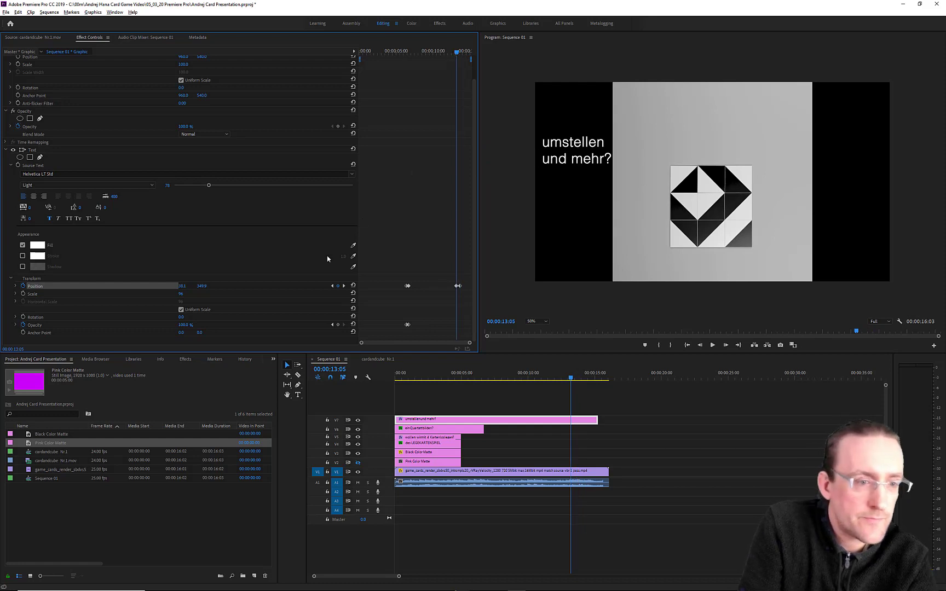
{"action": "left_click", "coordinate": [338, 325]}
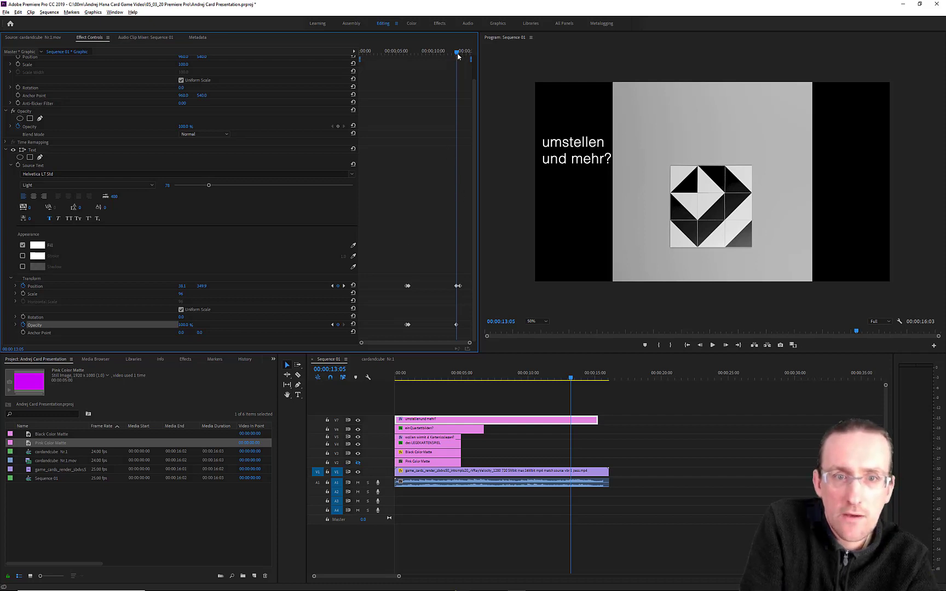
{"action": "left_click_drag", "start_coordinate": [458, 53], "coordinate": [464, 55]}
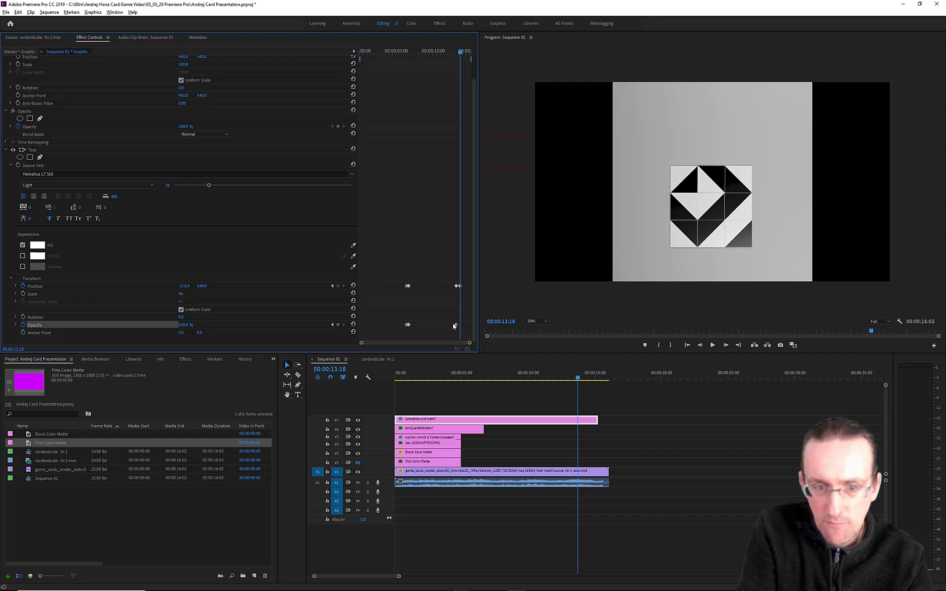
{"action": "left_click", "coordinate": [338, 324]}
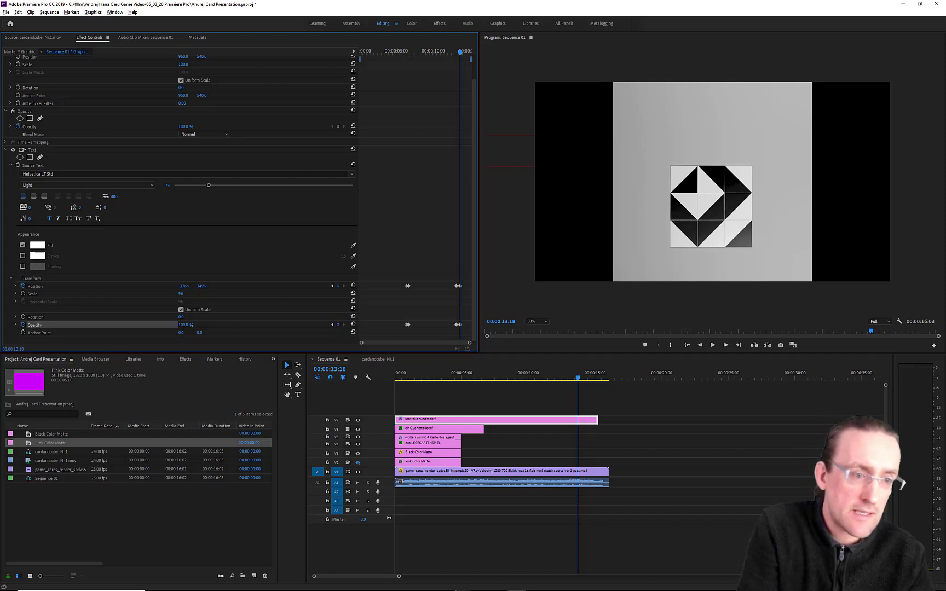
{"action": "type", "text": "0"}
{"action": "key", "text": "Return"}
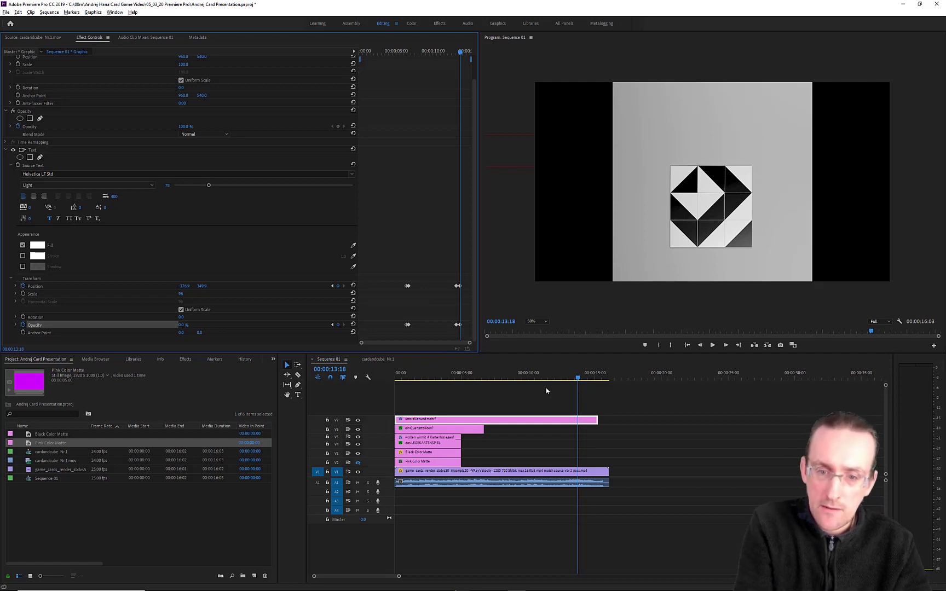
- Play back the text's exit animation, and examine the closing title of the cardandcube Nr.1 reference video from 00:00:14:00 to 00:00:14:19
{"action": "left_click", "coordinate": [571, 378]}
{"action": "key", "text": "space"}
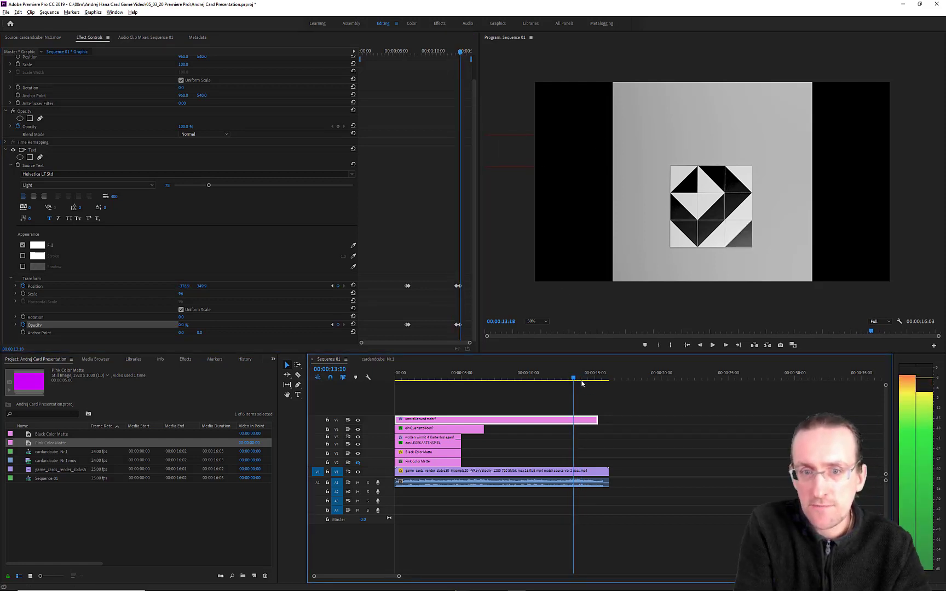
{"action": "left_click_drag", "start_coordinate": [571, 380], "coordinate": [561, 378]}
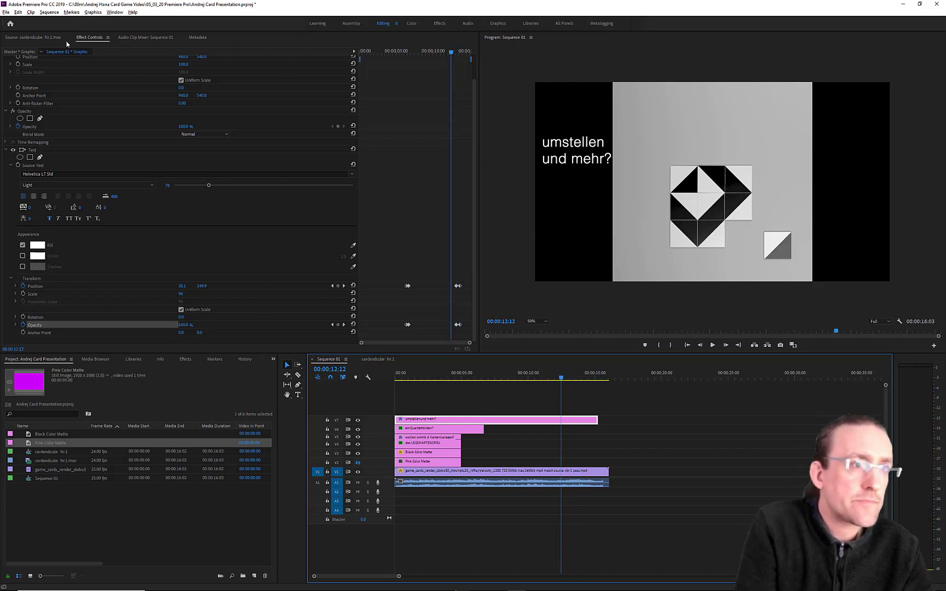
{"action": "left_click", "coordinate": [41, 38]}
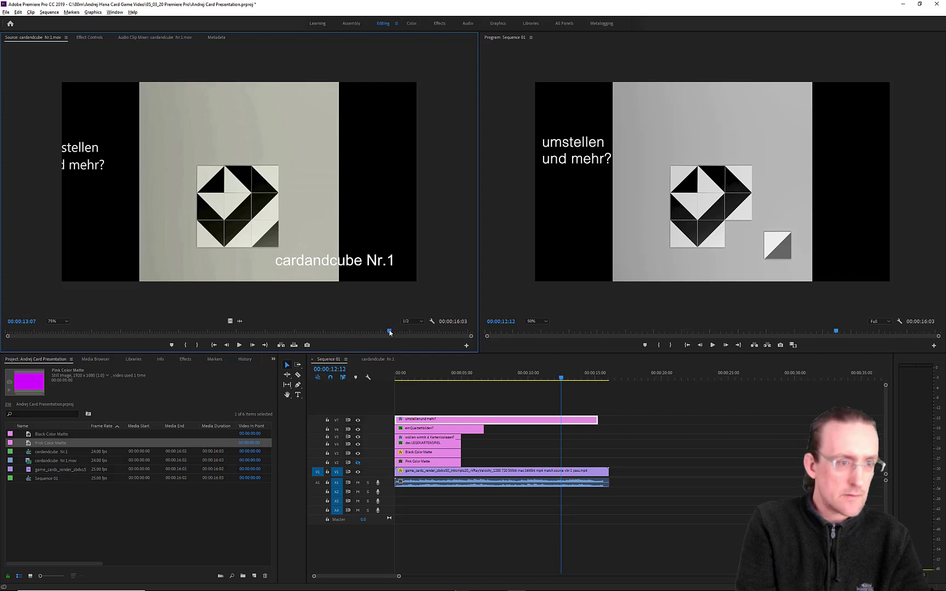
{"action": "left_click_drag", "start_coordinate": [390, 332], "coordinate": [410, 334]}
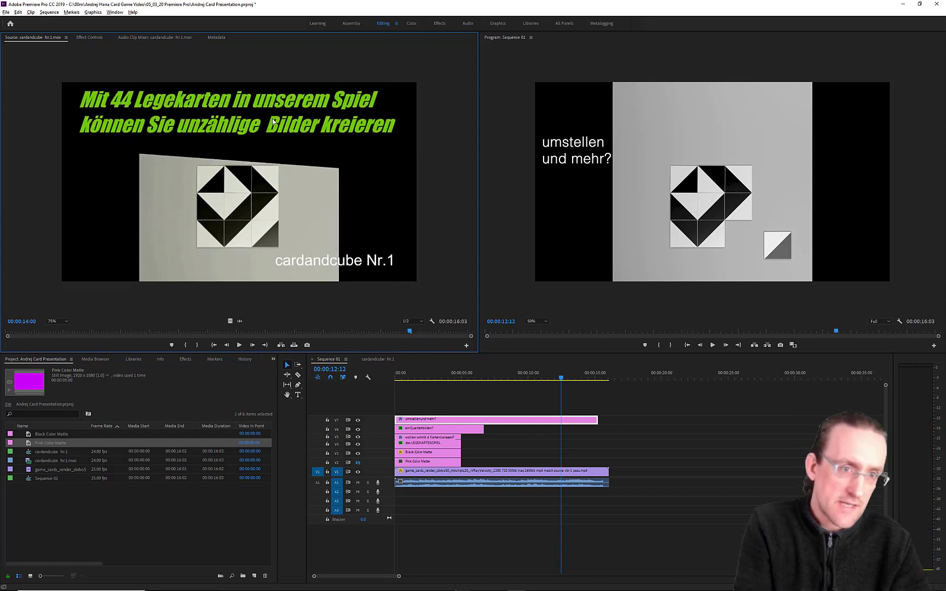
{"action": "left_click_drag", "start_coordinate": [409, 332], "coordinate": [431, 341]}
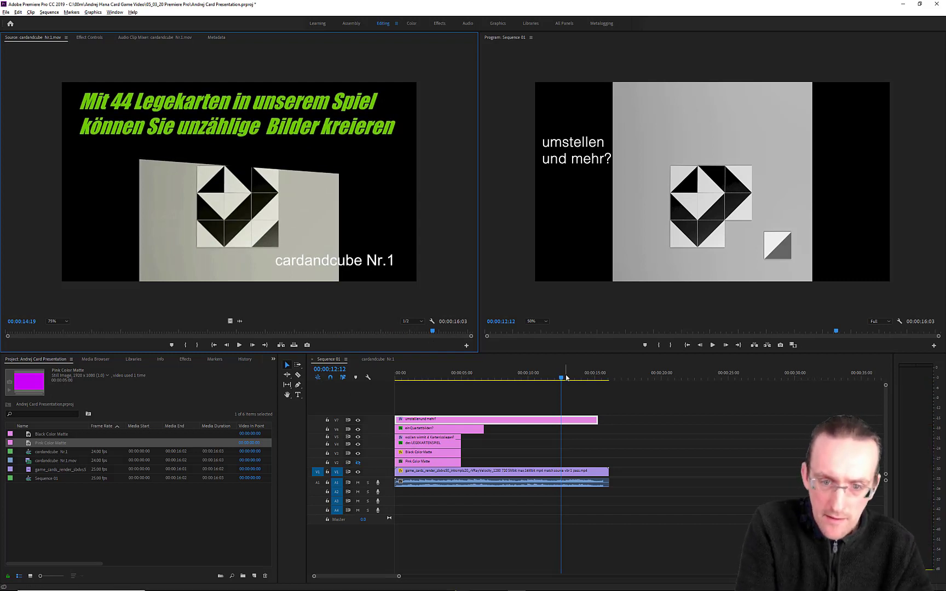
- At the start of Sequence 01, check the Black Color Matte and "das LEGEKARTENSPIEL" title by switching tracks V3 and V4 off and on
{"action": "left_click", "coordinate": [453, 378]}
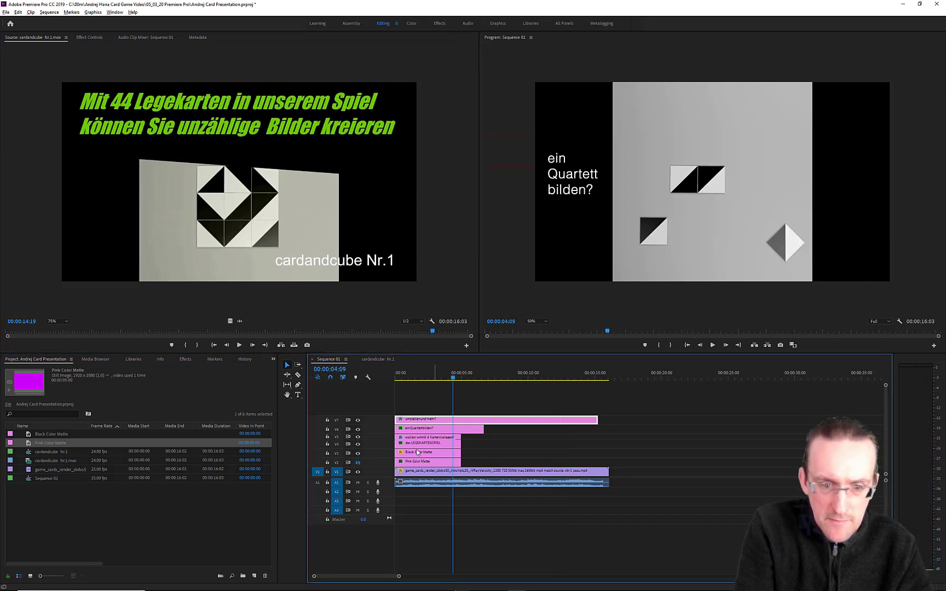
{"action": "left_click_drag", "start_coordinate": [453, 377], "coordinate": [392, 384]}
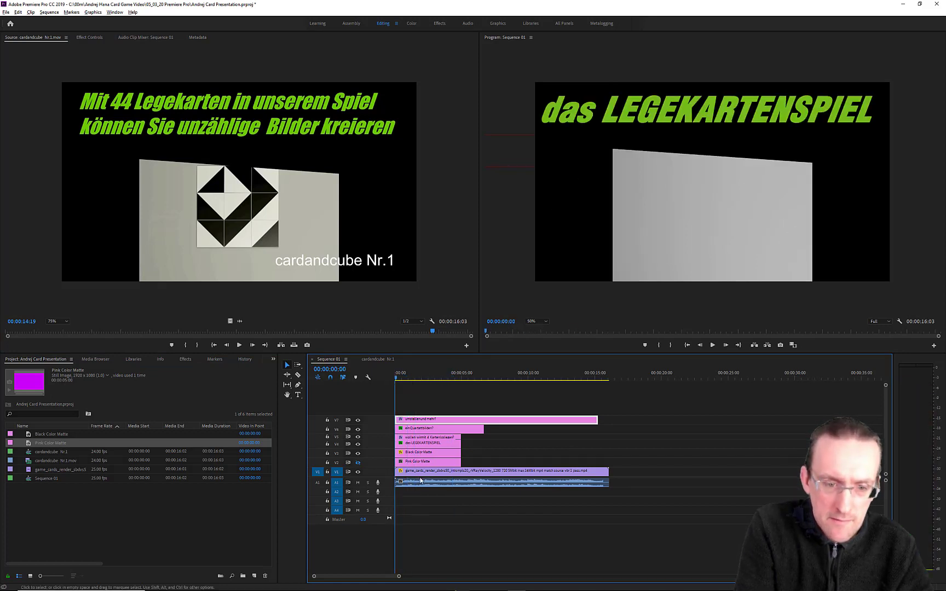
{"action": "left_click", "coordinate": [358, 454]}
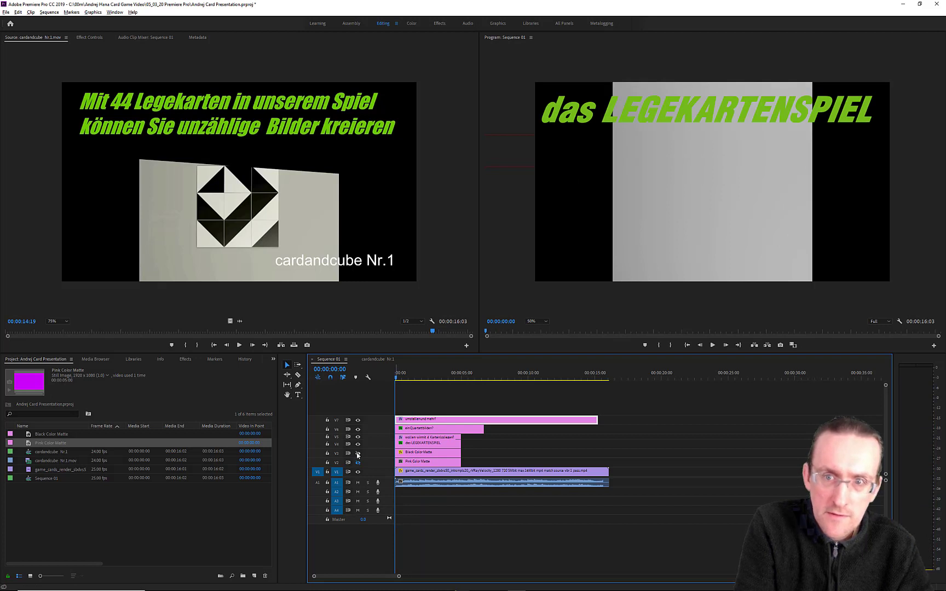
{"action": "left_click", "coordinate": [357, 454]}
{"action": "left_click", "coordinate": [358, 445]}
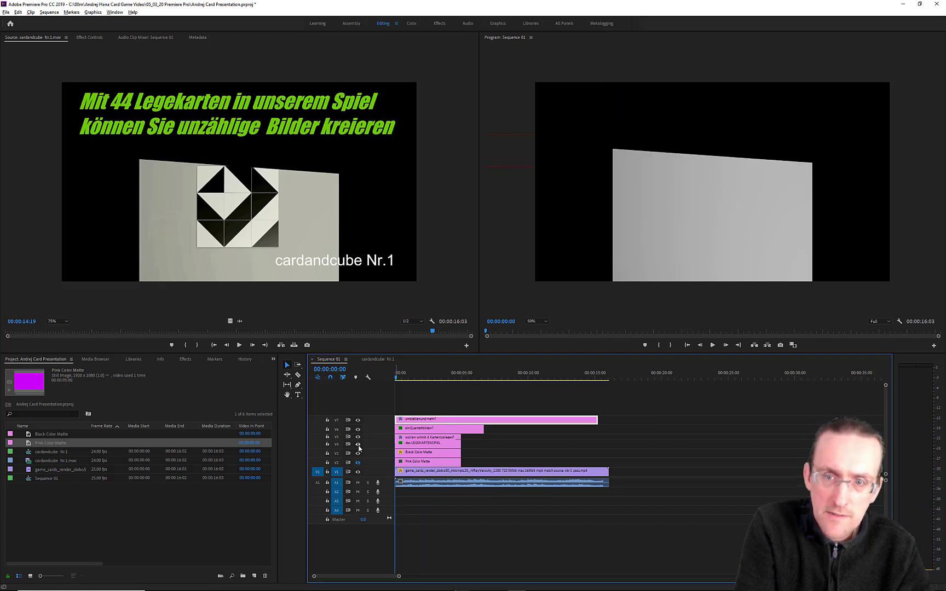
{"action": "left_click", "coordinate": [358, 445]}
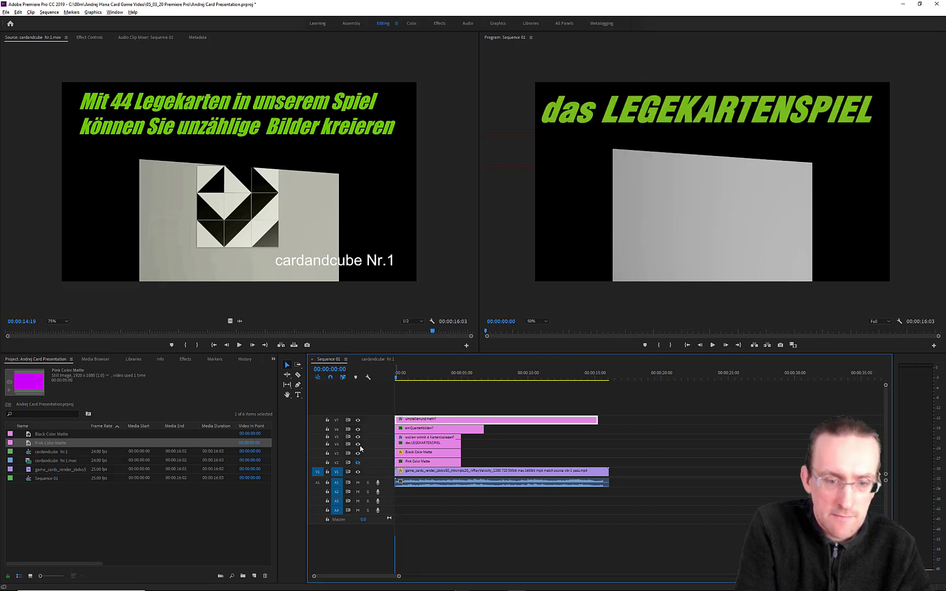
- Copy the "das LEGEKARTENSPIEL" title and the Black Color Matte clips together, and clear the selection
{"action": "left_click", "coordinate": [431, 445]}
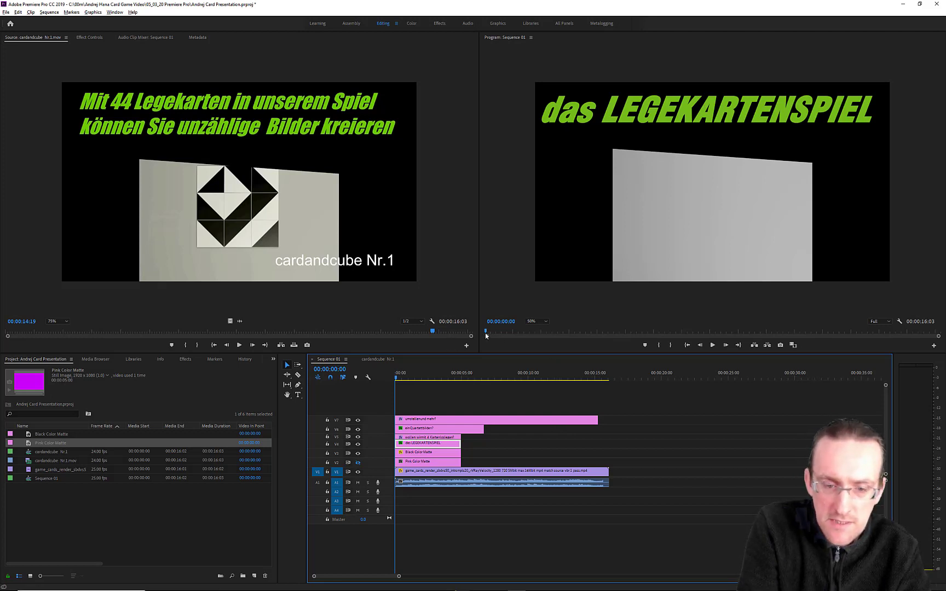
{"action": "left_click", "coordinate": [436, 453], "text": "shift"}
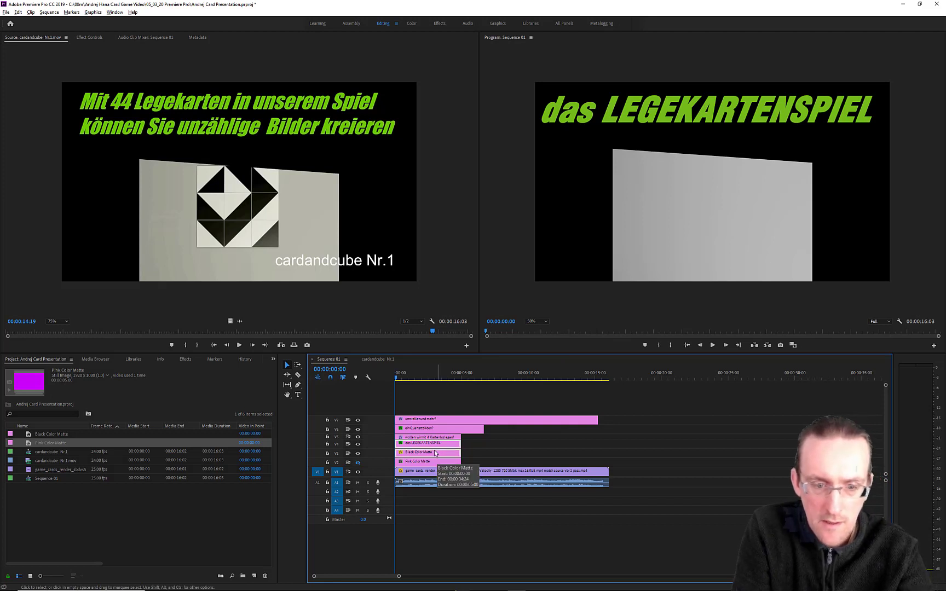
{"action": "right_click", "coordinate": [436, 454]}
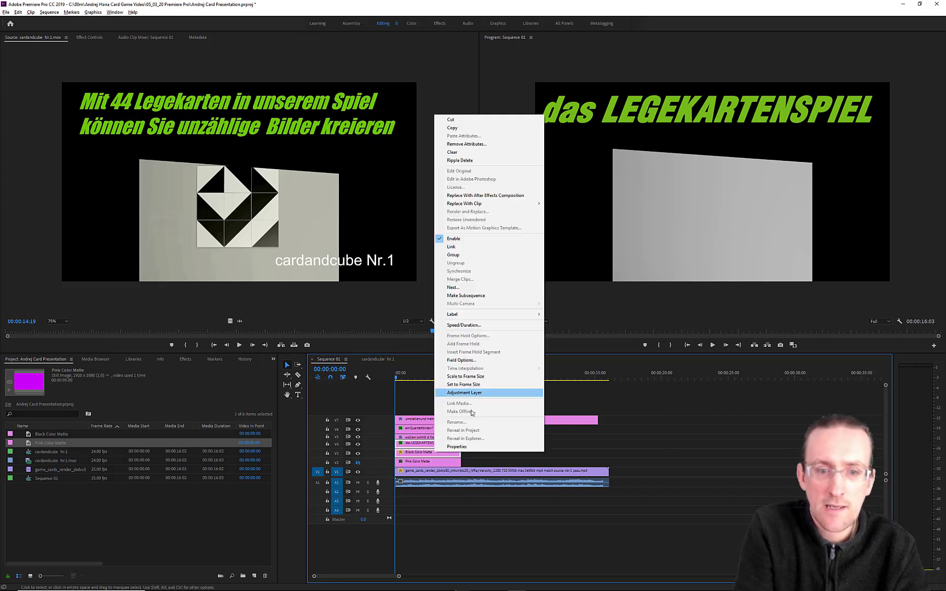
{"action": "left_click", "coordinate": [478, 129]}
{"action": "left_click", "coordinate": [603, 447]}
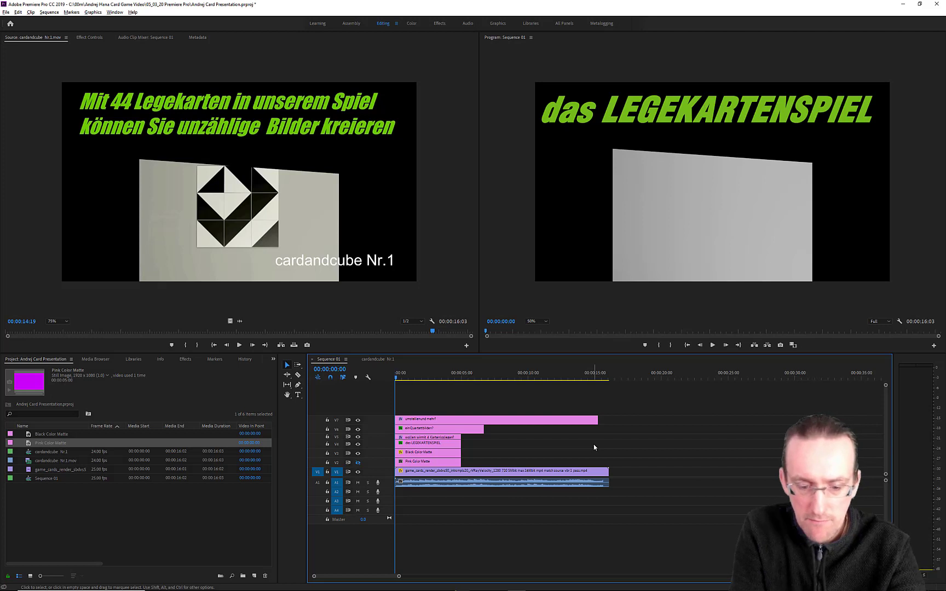
- Try pasting the copied title and matte at the sequence start, and undo the paste
{"action": "left_click", "coordinate": [20, 12]}
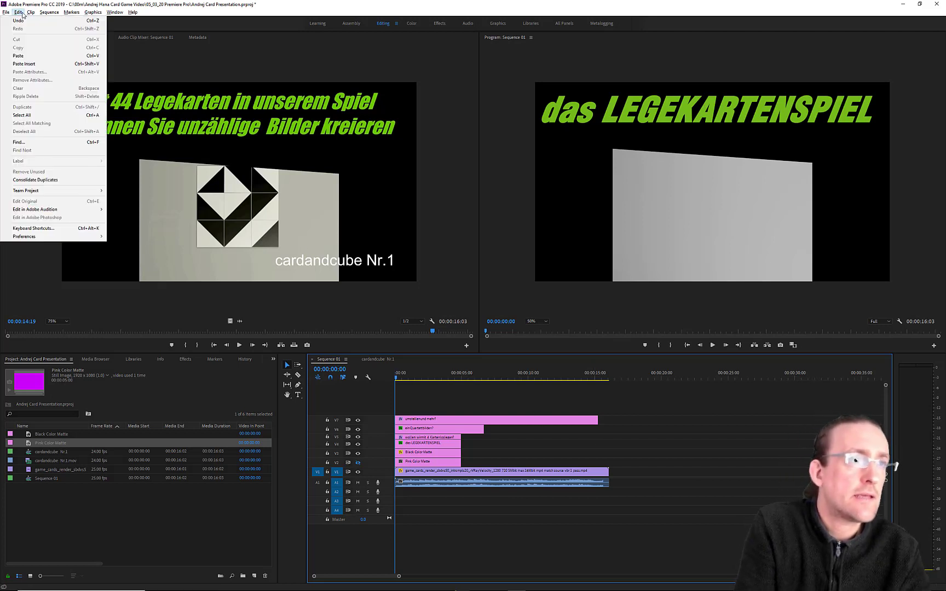
{"action": "left_click", "coordinate": [30, 58]}
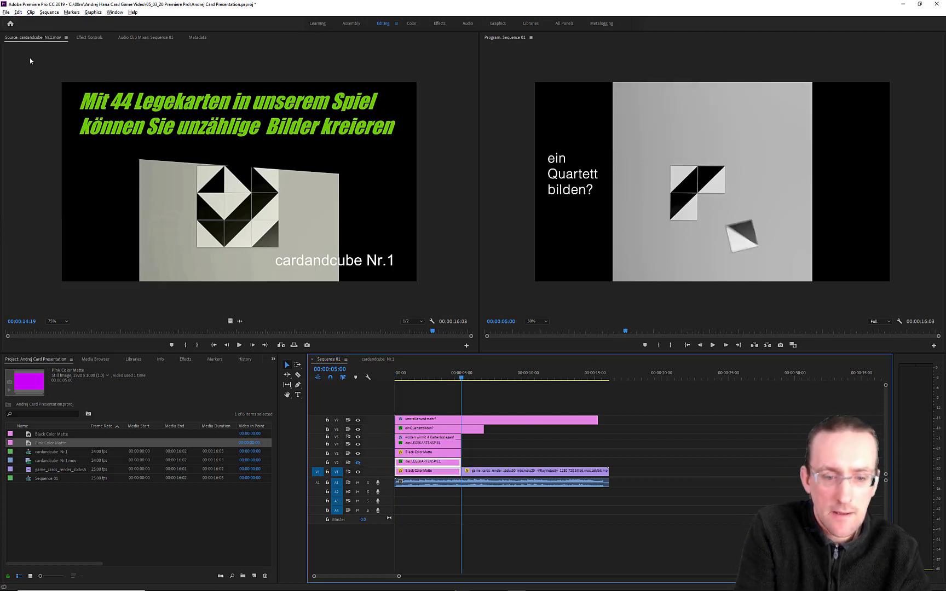
{"action": "key", "text": "ctrl+z"}
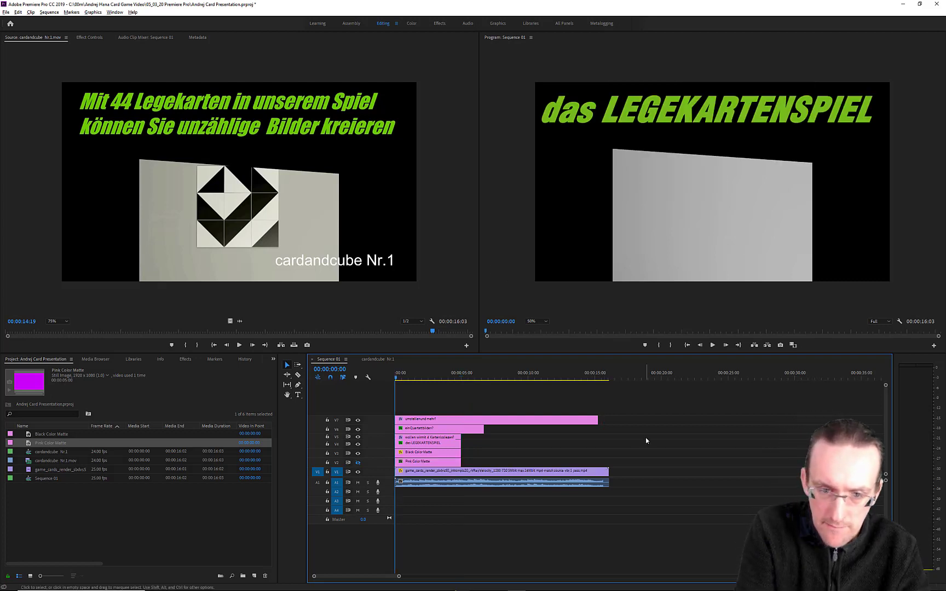
- Add two empty video tracks, V8 and V9, above the existing ones
{"action": "right_click", "coordinate": [378, 422]}
{"action": "left_click", "coordinate": [404, 441]}
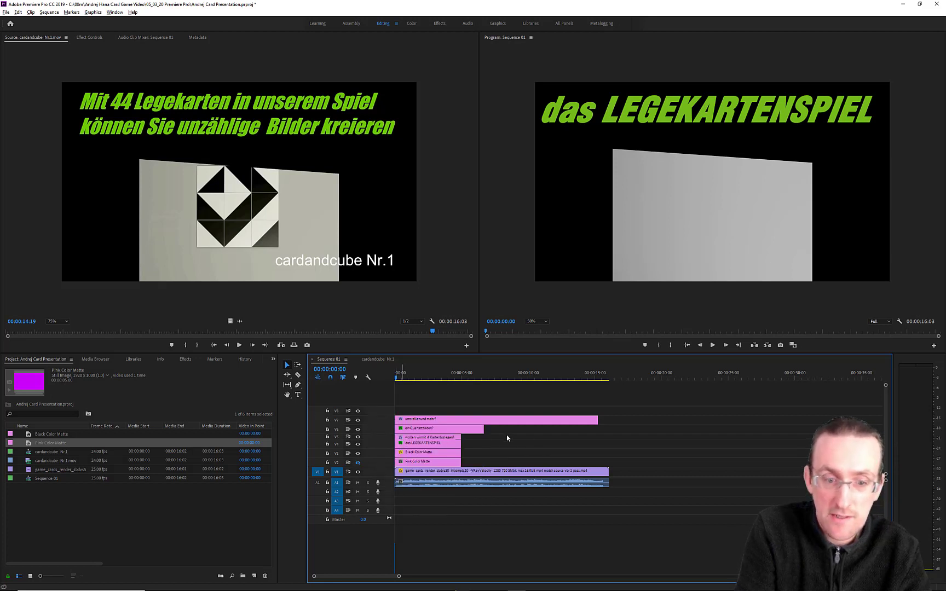
{"action": "right_click", "coordinate": [376, 412]}
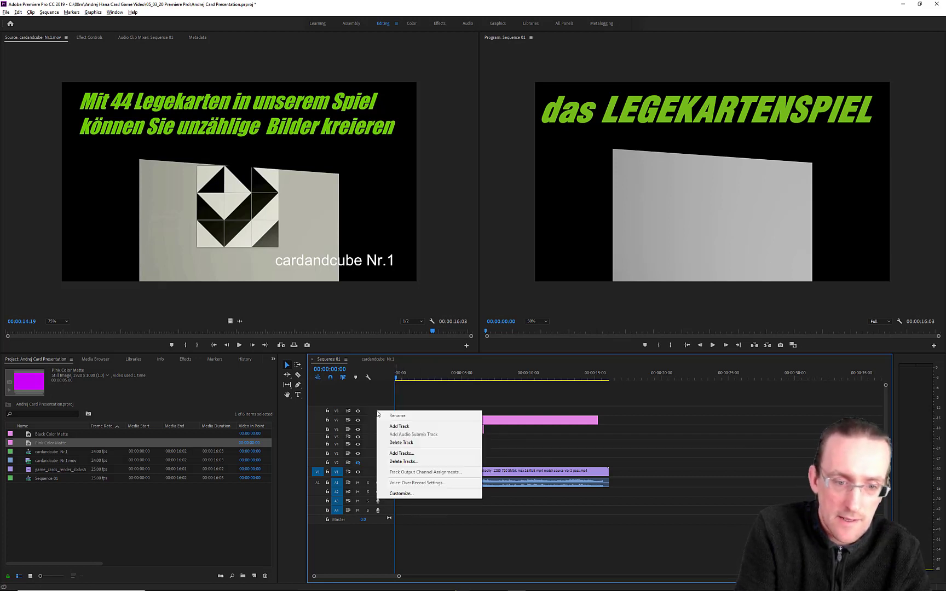
{"action": "left_click", "coordinate": [402, 427]}
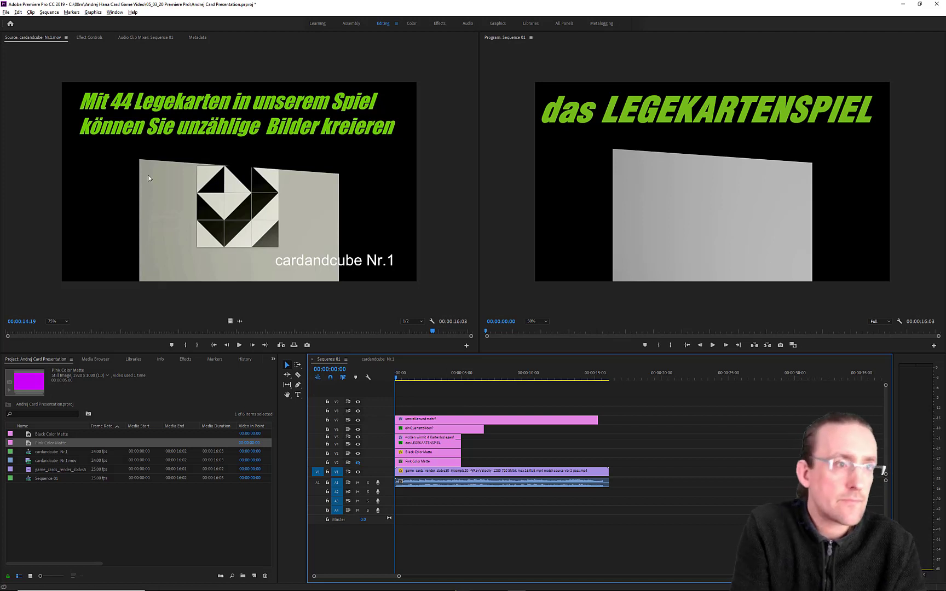
- Try twice more to paste the title and matte at 00:00:00:00 with the extra tracks in place, undoing each paste
{"action": "left_click", "coordinate": [18, 12]}
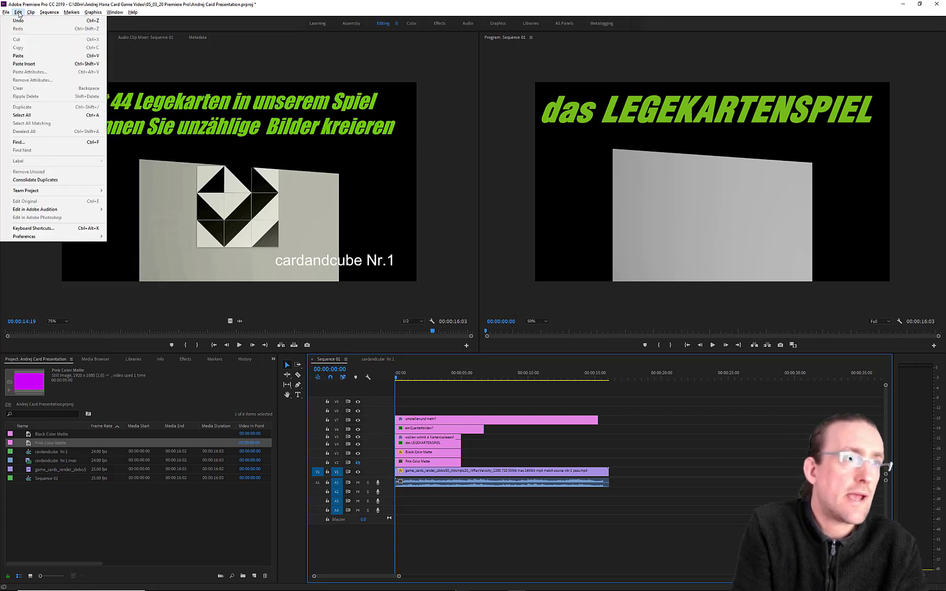
{"action": "left_click", "coordinate": [28, 57]}
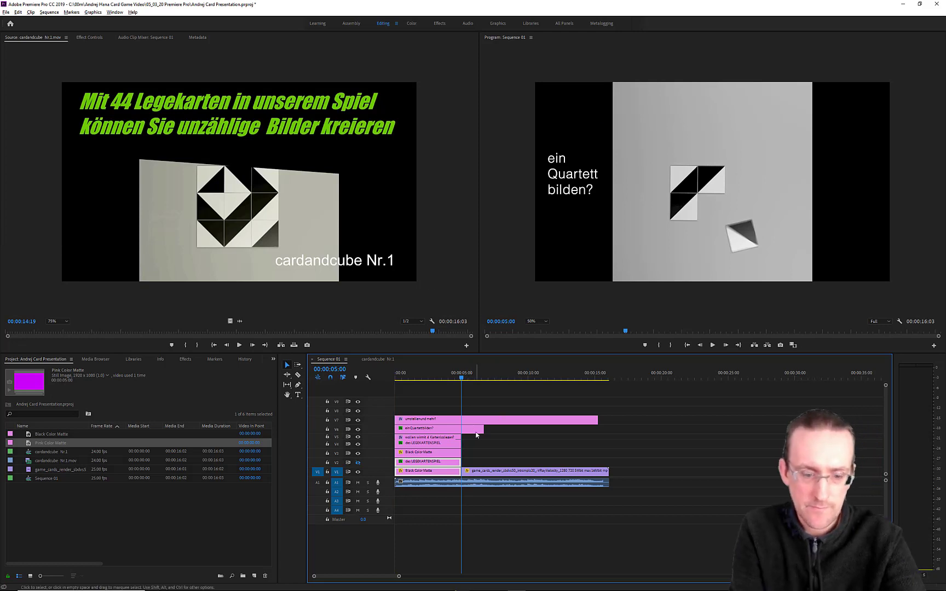
{"action": "key", "text": "ctrl+z"}
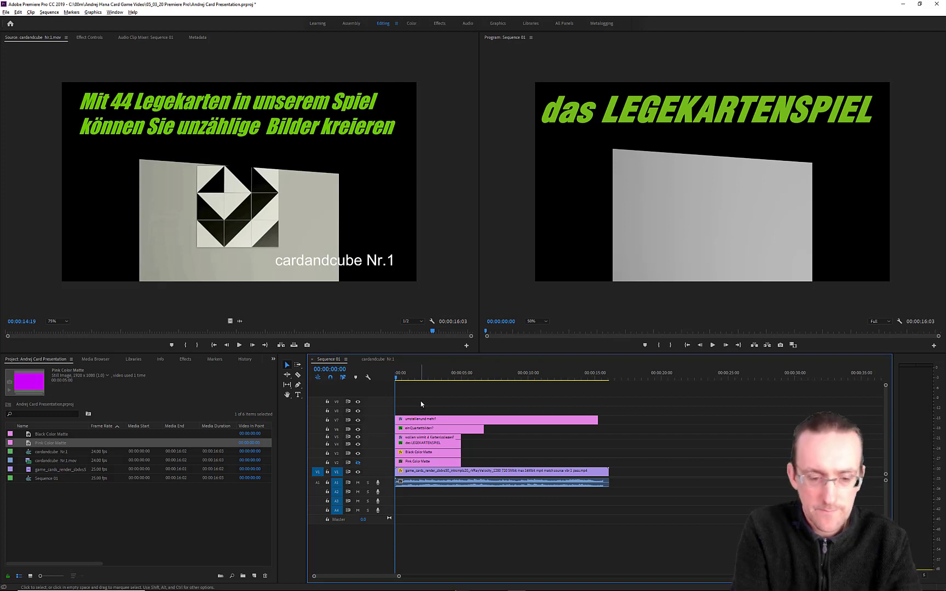
{"action": "key", "text": "ctrl+shift+v"}
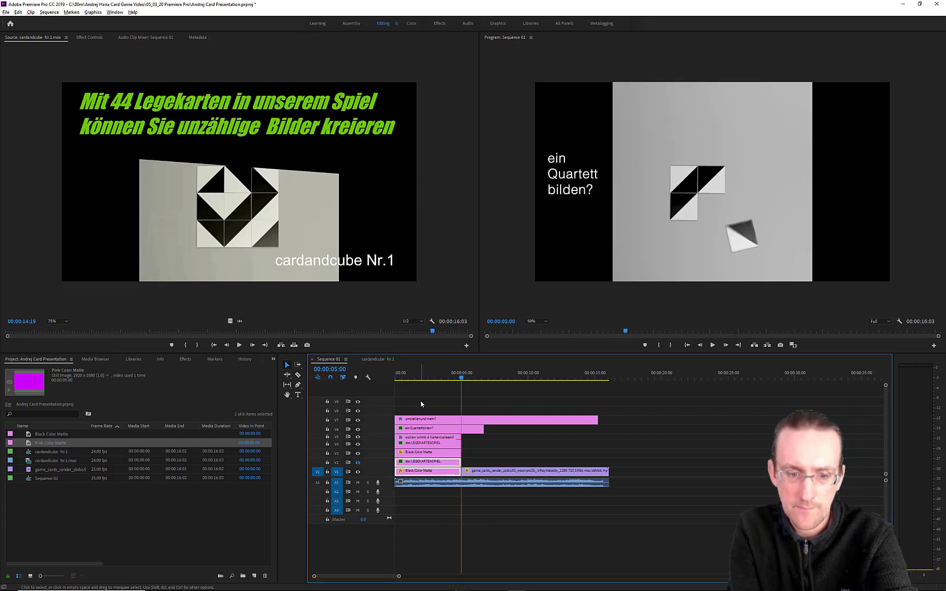
{"action": "key", "text": "ctrl+z"}
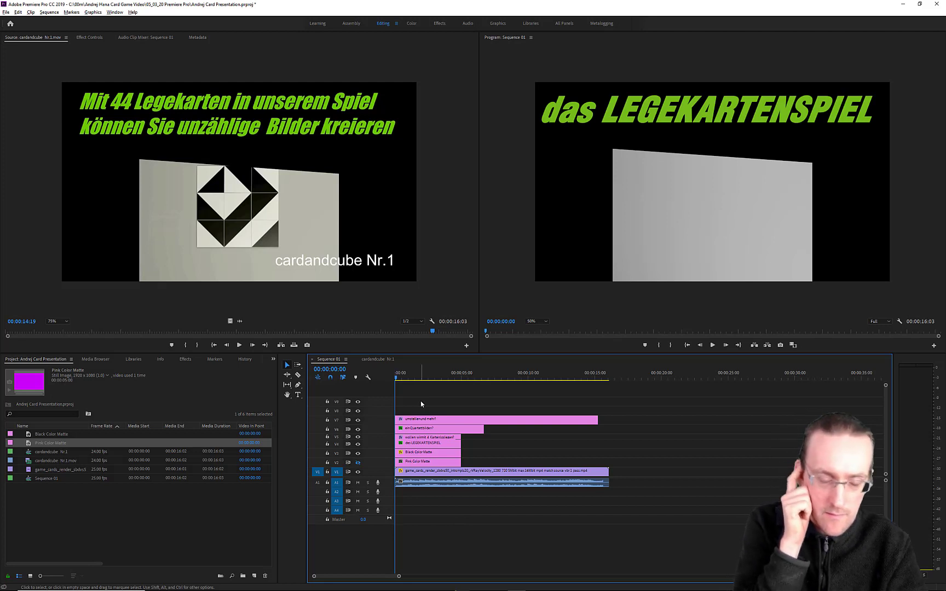
- Paste the copied title and matte at 00:00:16:03, directly after the end of the game footage
{"action": "left_click_drag", "start_coordinate": [396, 377], "coordinate": [610, 393]}
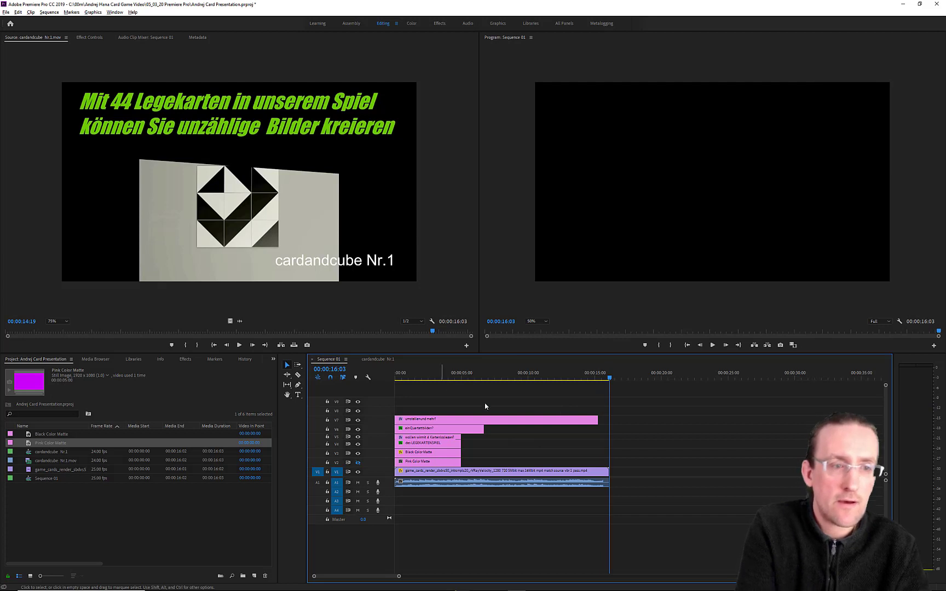
{"action": "left_click", "coordinate": [18, 12]}
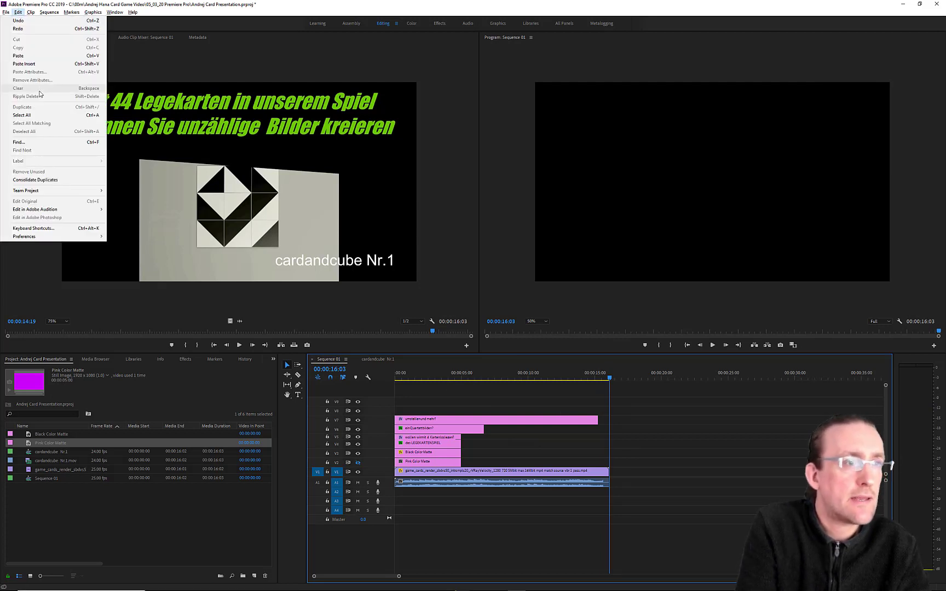
{"action": "left_click", "coordinate": [33, 60]}
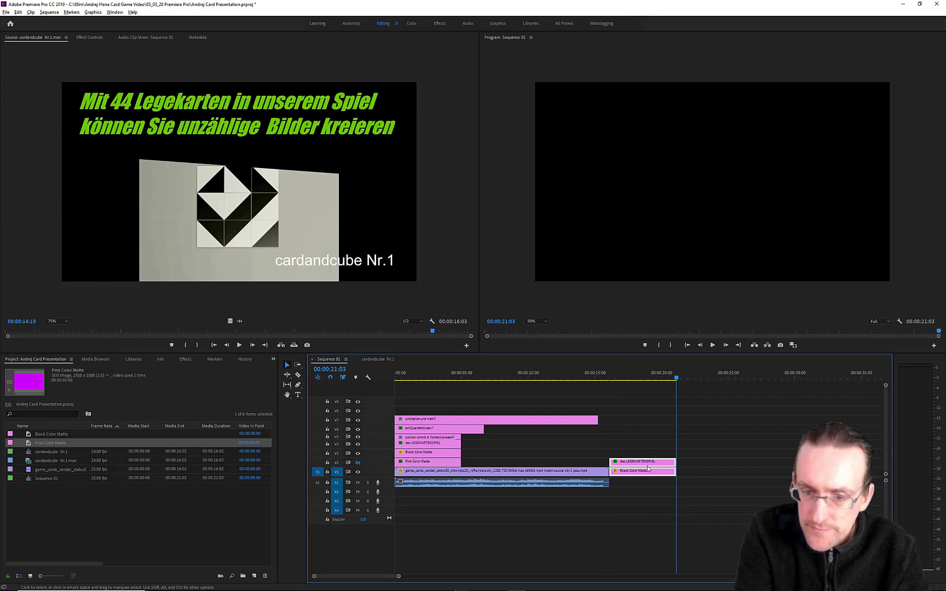
- Move the pasted title and matte up to V5 and V4, starting at about 14 seconds, and park the playhead at 00:00:14:14
{"action": "left_click_drag", "start_coordinate": [644, 467], "coordinate": [503, 308]}
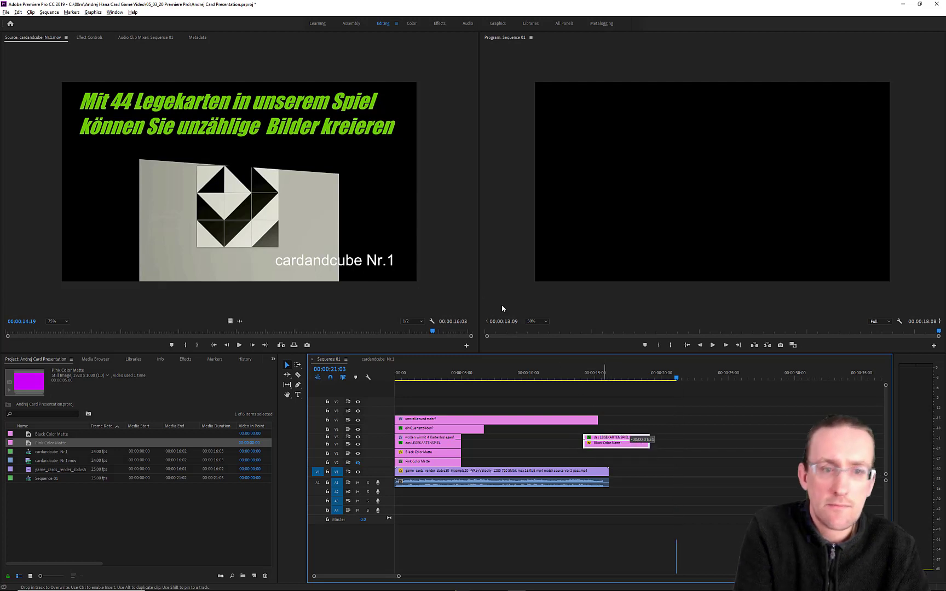
{"action": "left_click", "coordinate": [604, 375]}
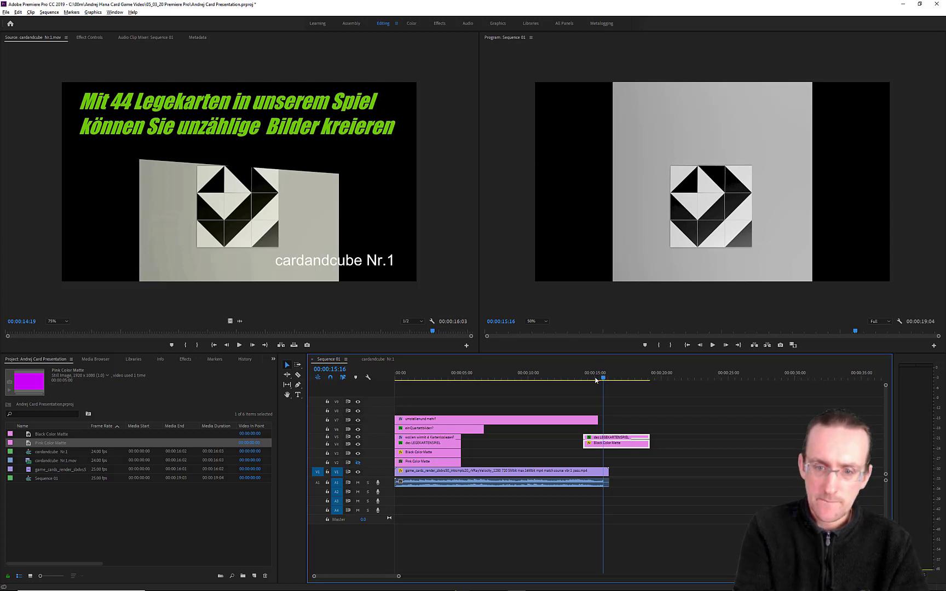
{"action": "left_click", "coordinate": [595, 378]}
{"action": "left_click_drag", "start_coordinate": [595, 382], "coordinate": [588, 380]}
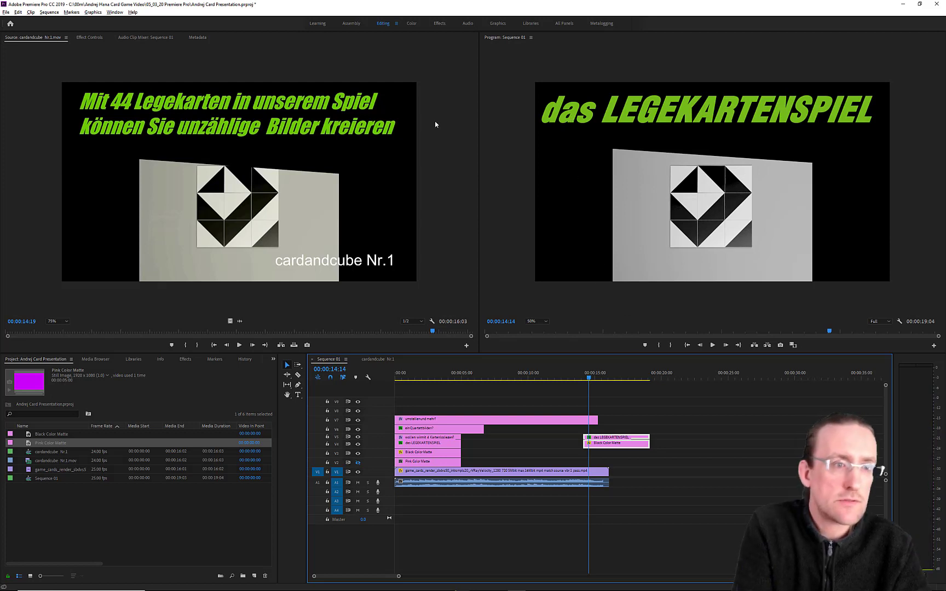
- Reduce the font size of the copied "das LEGEKARTENSPIEL" title text to about 50, and bring back the reference clip for comparison
{"action": "left_click", "coordinate": [618, 422]}
{"action": "left_click", "coordinate": [618, 437]}
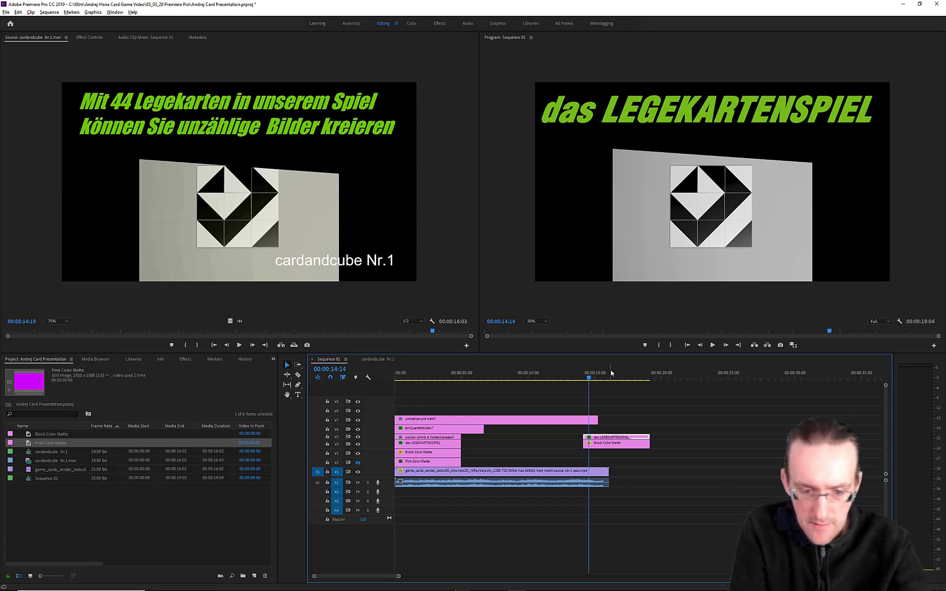
{"action": "key", "text": "t"}
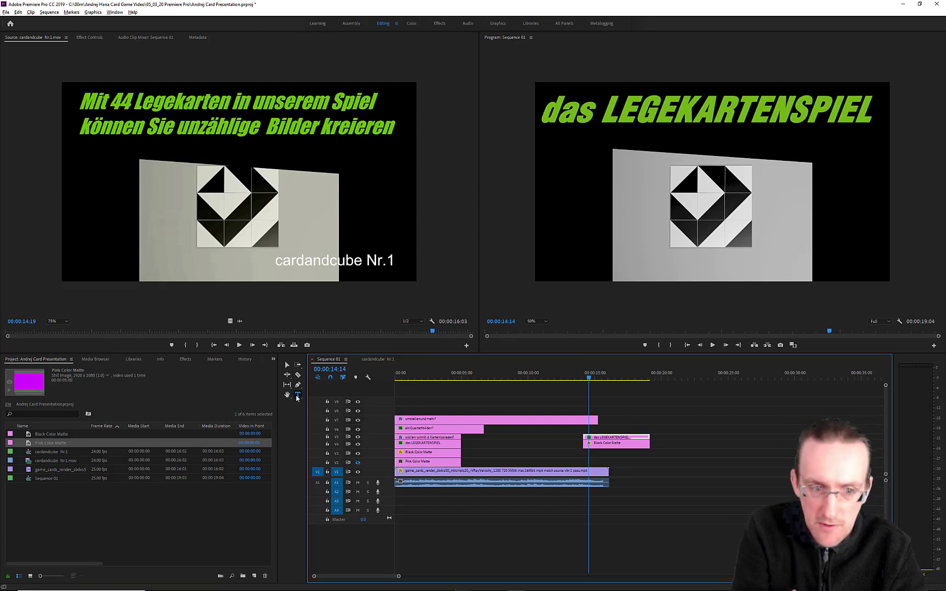
{"action": "left_click", "coordinate": [619, 112]}
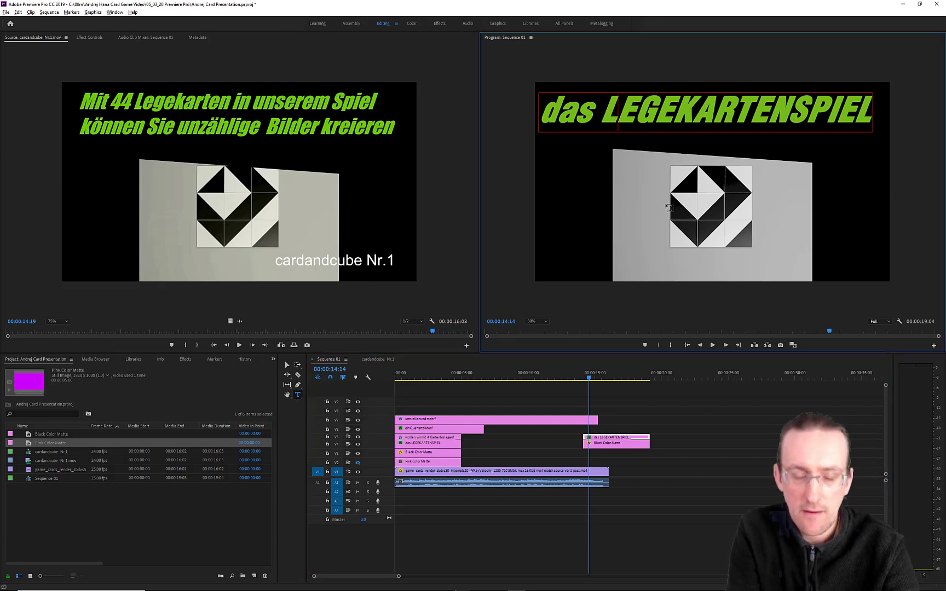
{"action": "key", "text": "ctrl+a"}
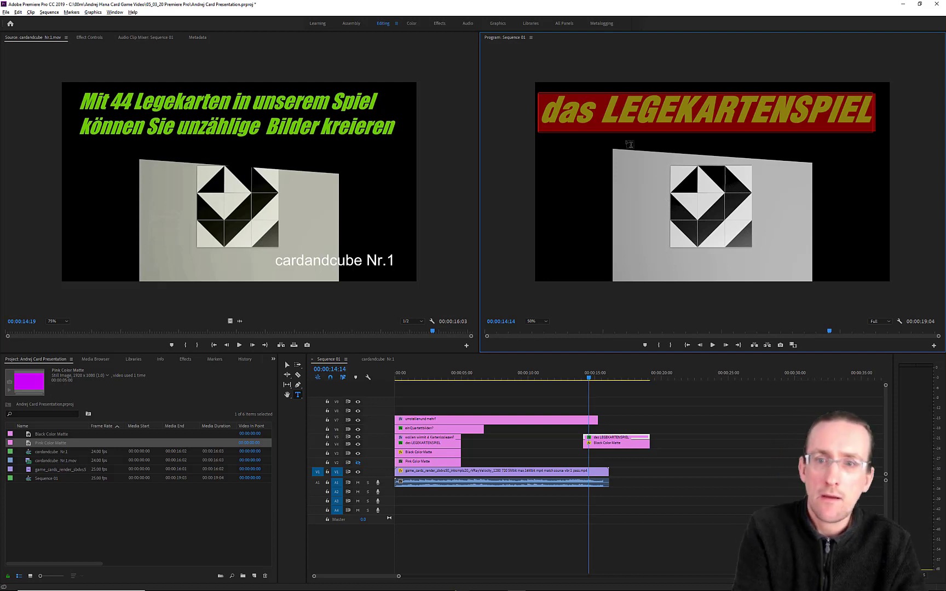
{"action": "left_click", "coordinate": [90, 37]}
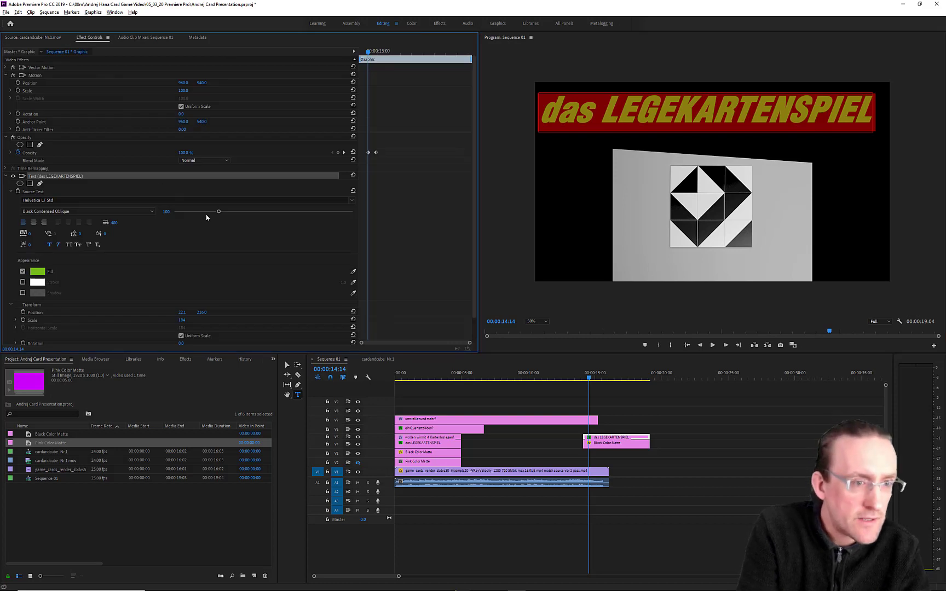
{"action": "left_click_drag", "start_coordinate": [219, 213], "coordinate": [195, 213]}
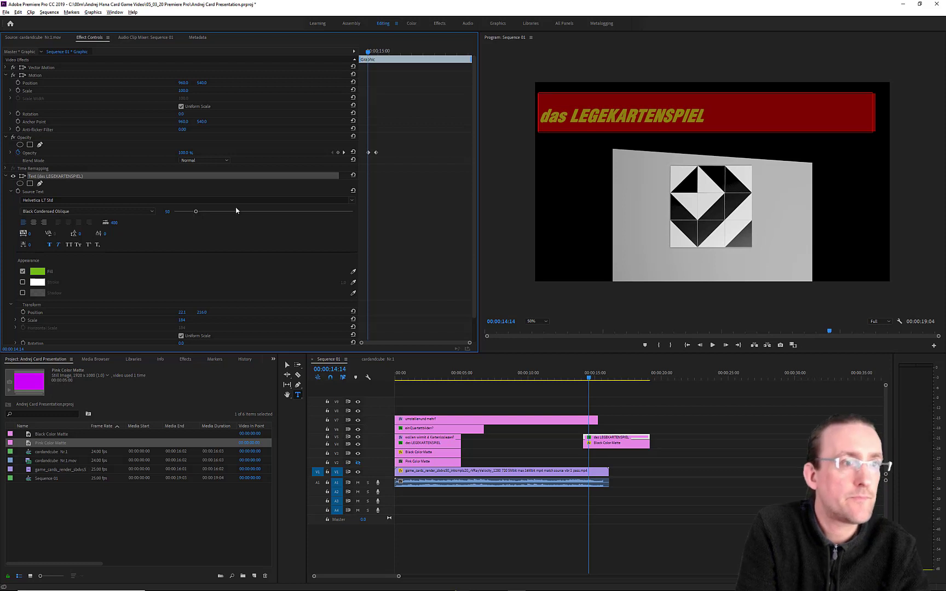
{"action": "left_click", "coordinate": [53, 38]}
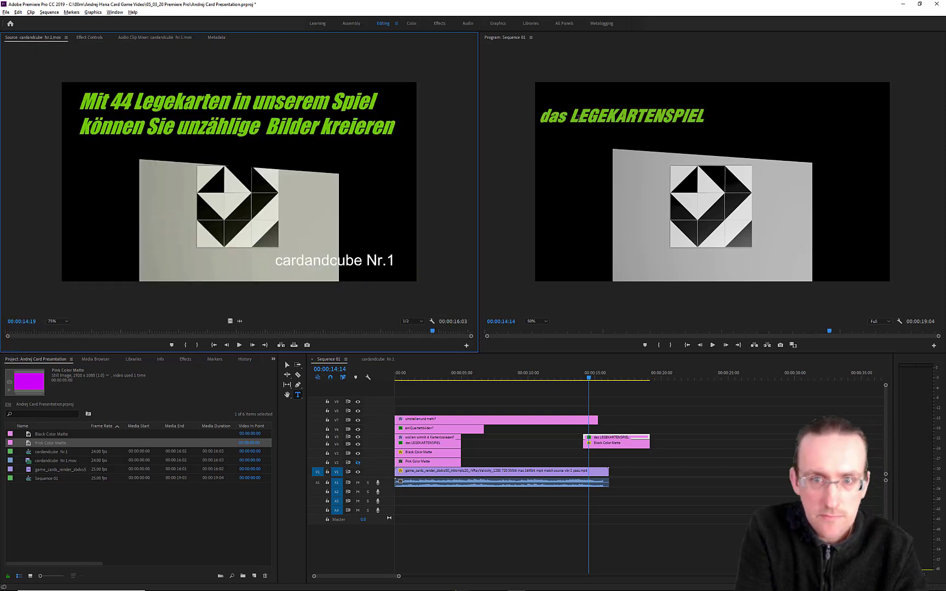
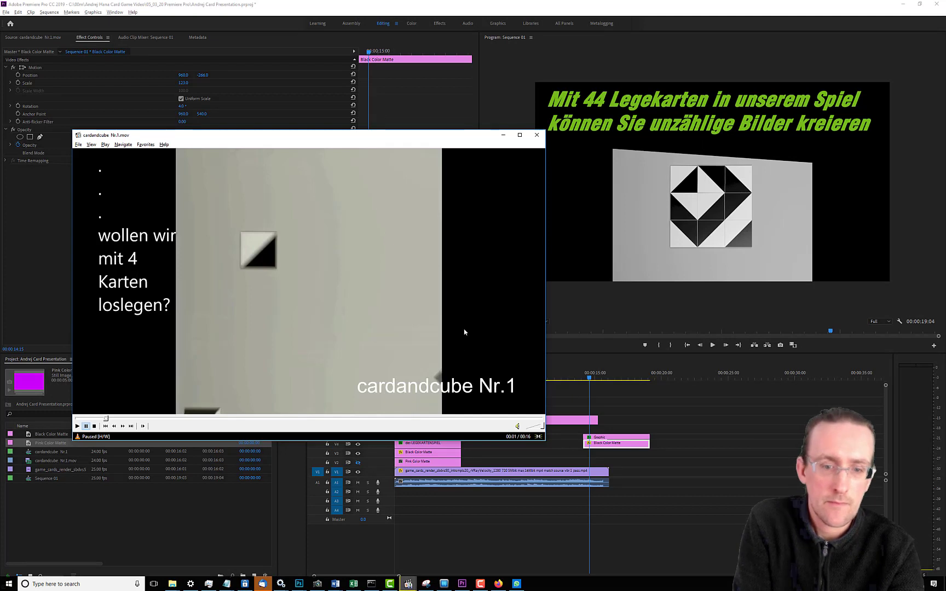
- Play the reference video cardandcube Nr.1.mov in the media player from 12 seconds and pause on its closing title at 15 seconds
{"action": "left_click", "coordinate": [436, 419]}
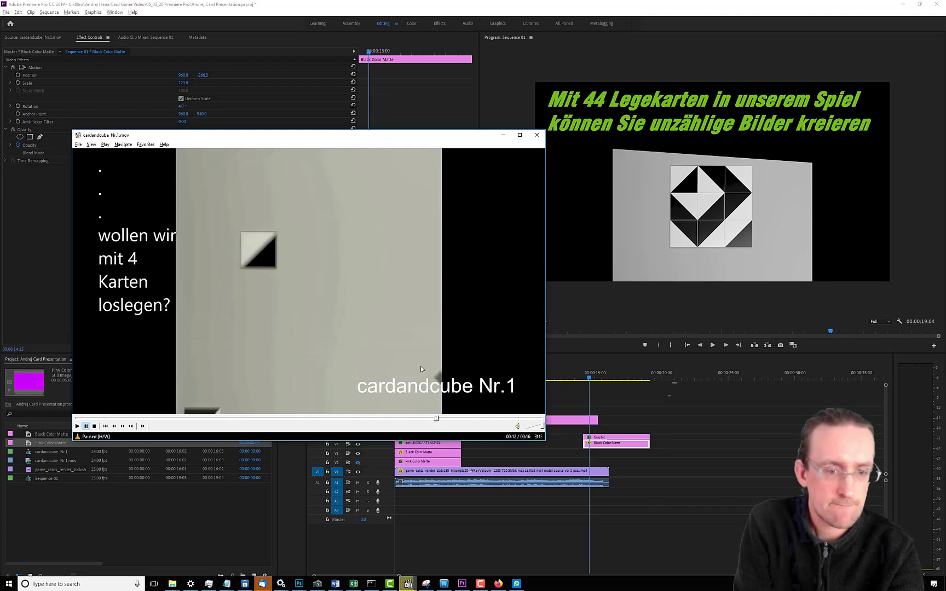
{"action": "key", "text": "space"}
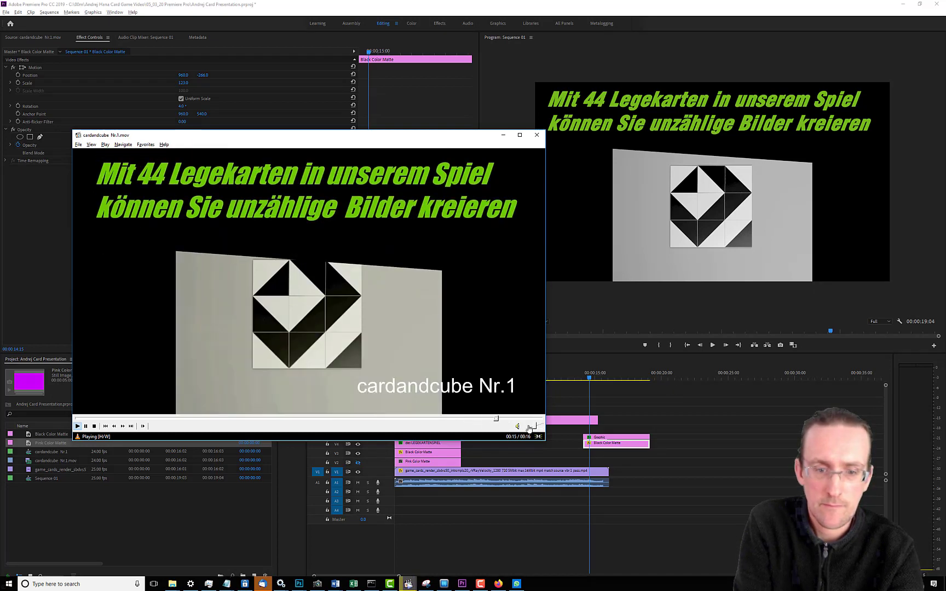
{"action": "key", "text": "space"}
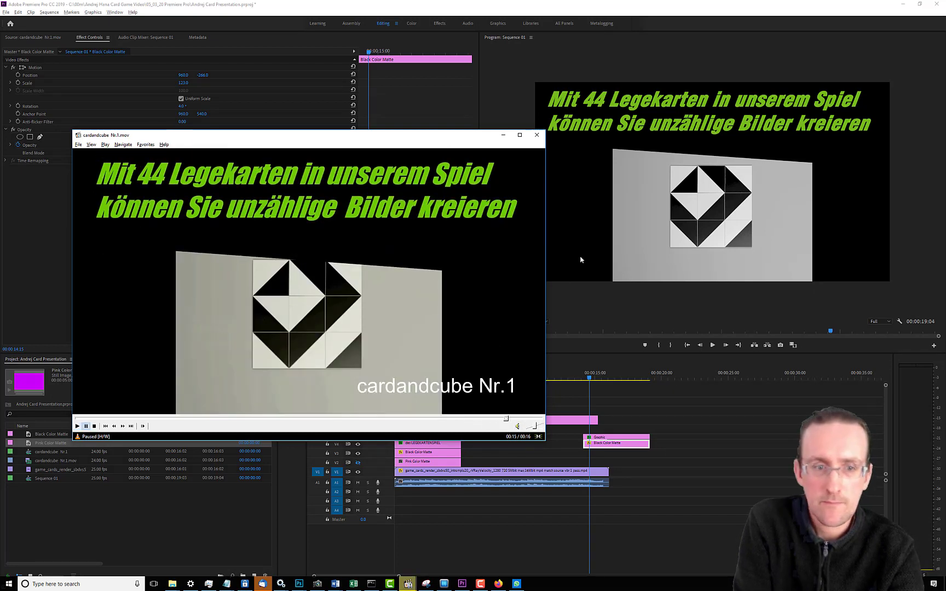
- Compare the closing frame with the reference, set the black matte's vertical position to -216, and select the title graphic above it
{"action": "left_click", "coordinate": [660, 146]}
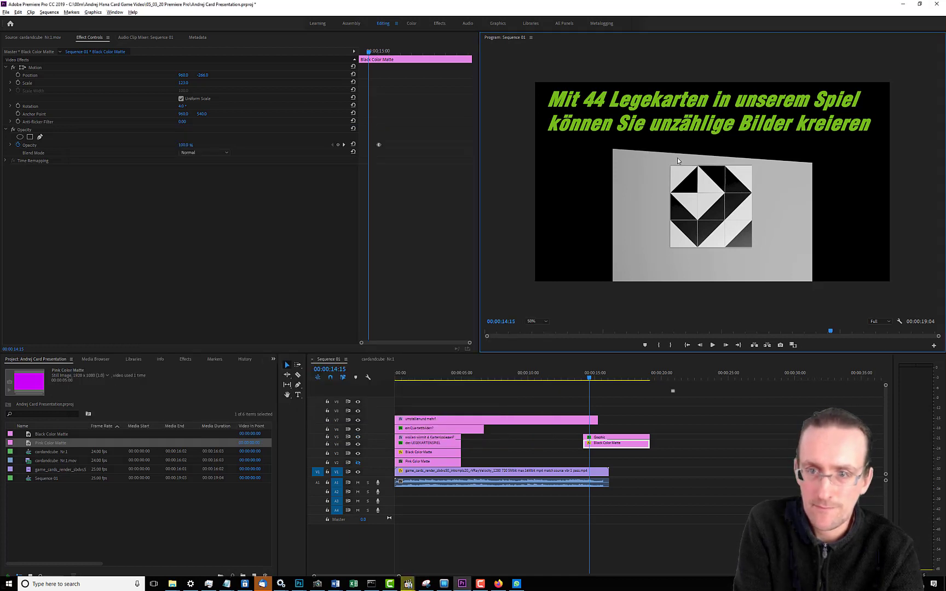
{"action": "key", "text": "alt+Tab"}
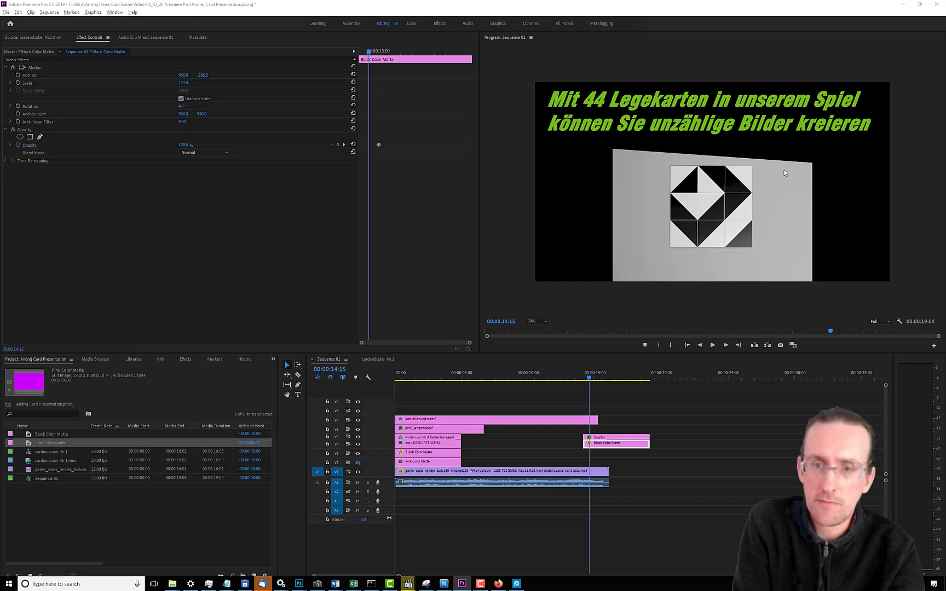
{"action": "key", "text": "alt+Tab"}
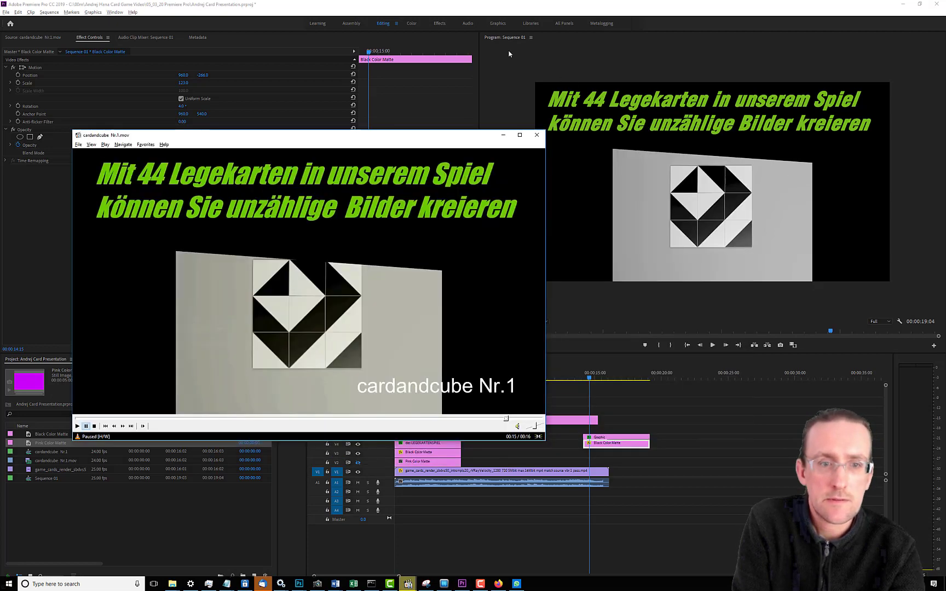
{"action": "left_click", "coordinate": [706, 147]}
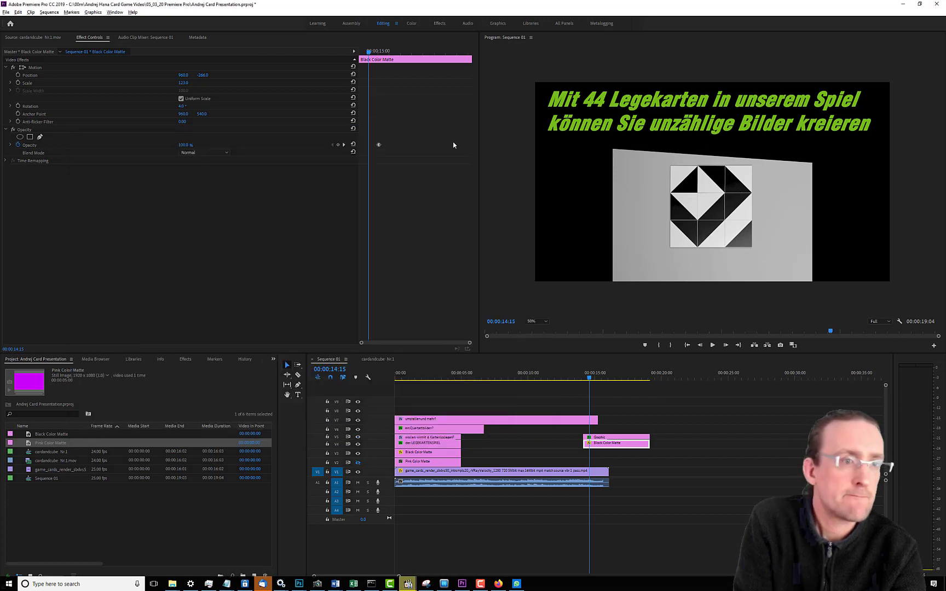
{"action": "left_click_drag", "start_coordinate": [205, 78], "coordinate": [233, 78]}
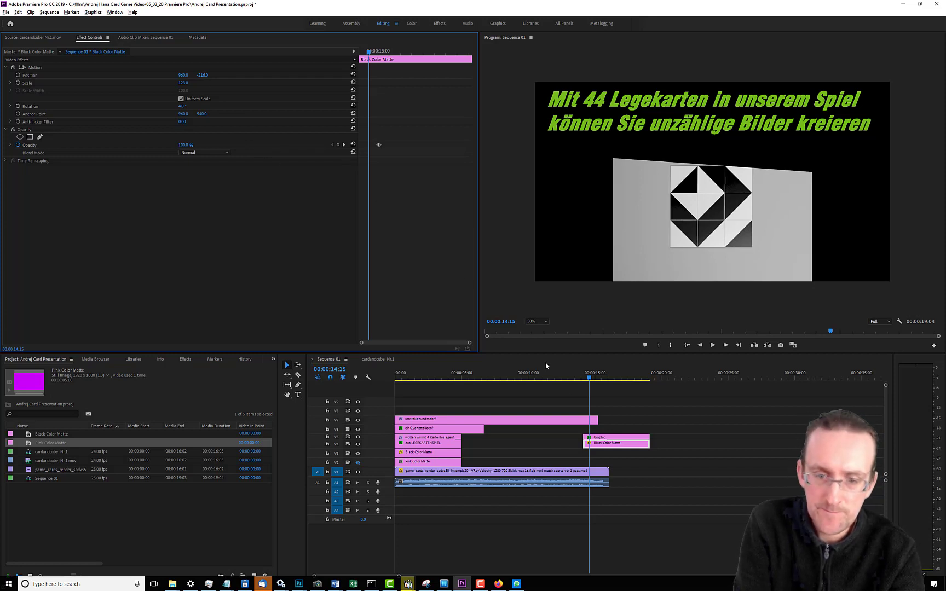
{"action": "left_click", "coordinate": [615, 436]}
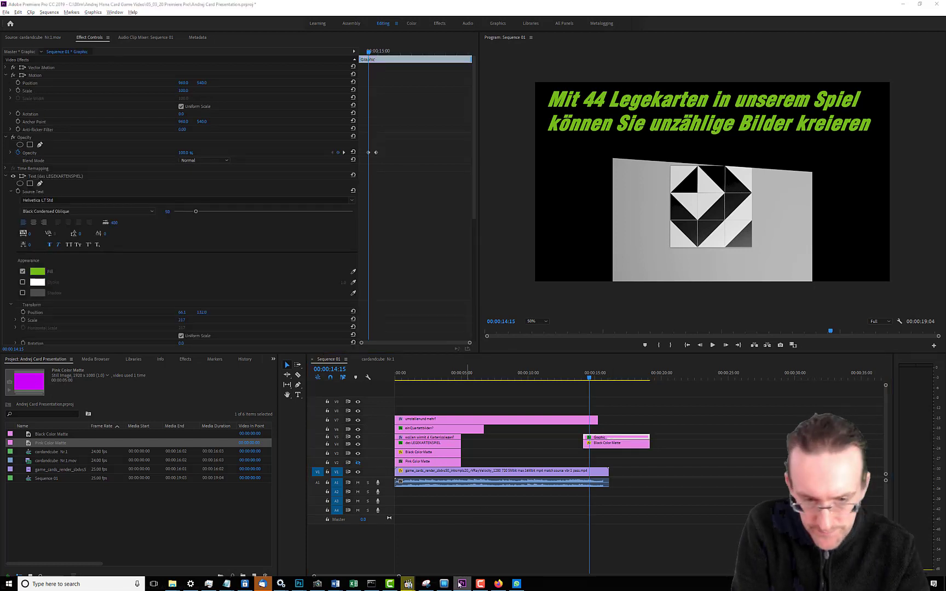
- Bring the reference video forward and close the unneeded background applications running on either side of Photoshop
{"action": "key", "text": "alt+Tab"}
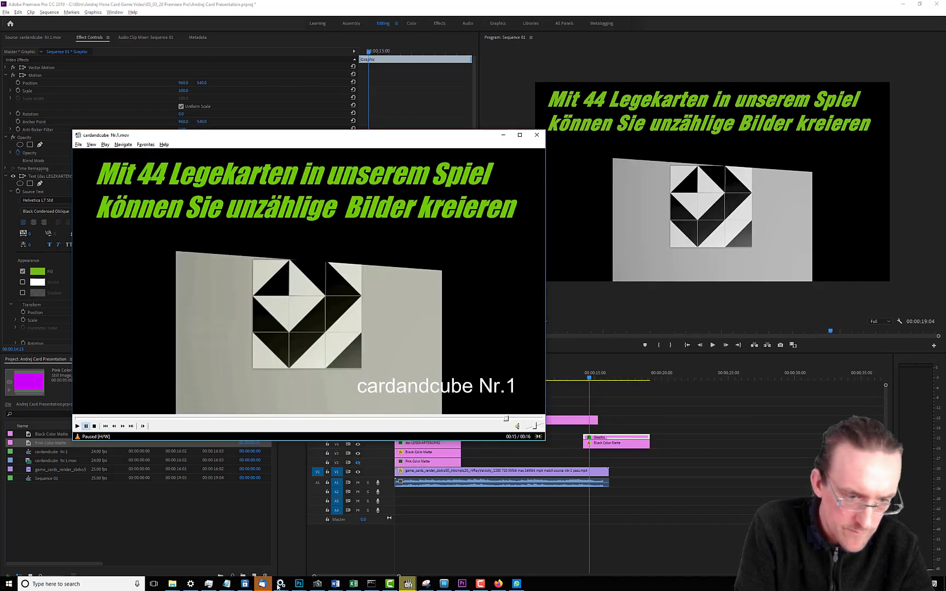
{"action": "left_click", "coordinate": [281, 584]}
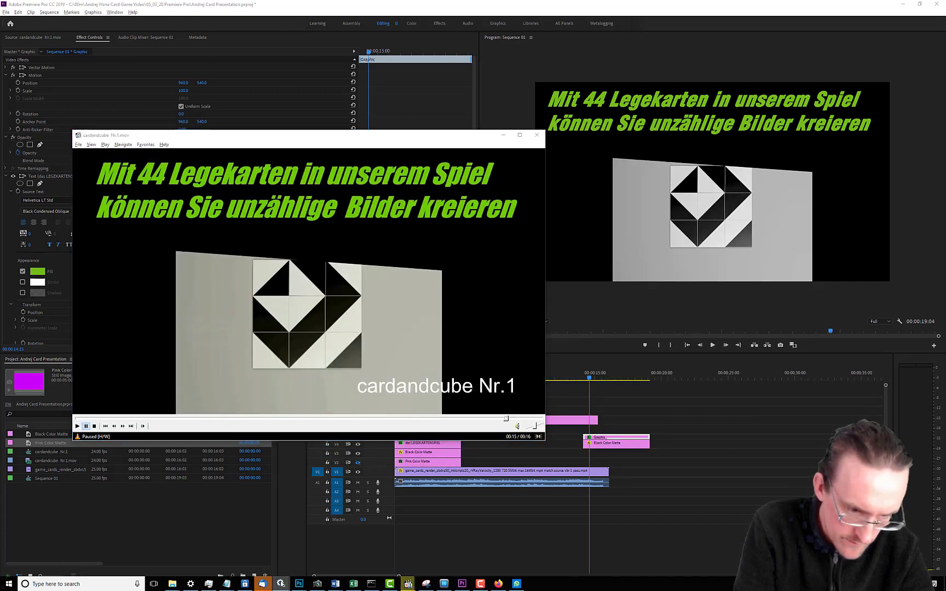
{"action": "right_click", "coordinate": [281, 584]}
{"action": "left_click", "coordinate": [277, 570]}
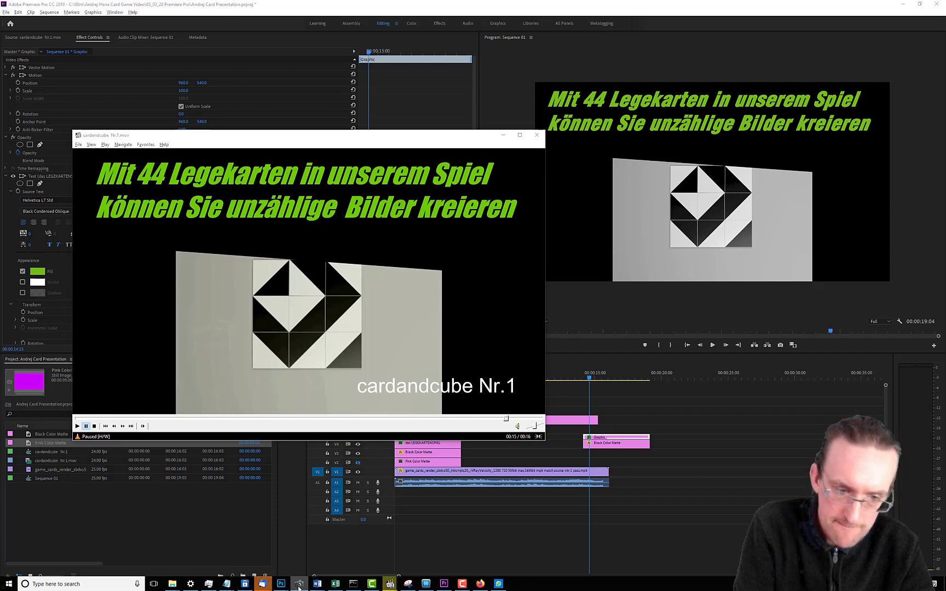
{"action": "right_click", "coordinate": [298, 586]}
{"action": "left_click", "coordinate": [295, 570]}
{"action": "mouse_move", "coordinate": [288, 587]}
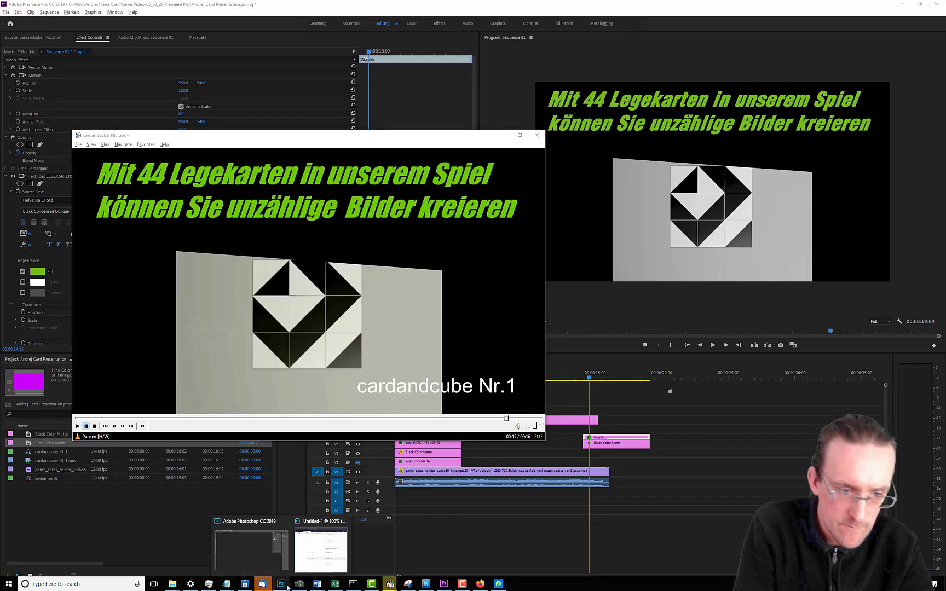
{"action": "right_click", "coordinate": [299, 585]}
{"action": "left_click", "coordinate": [297, 569]}
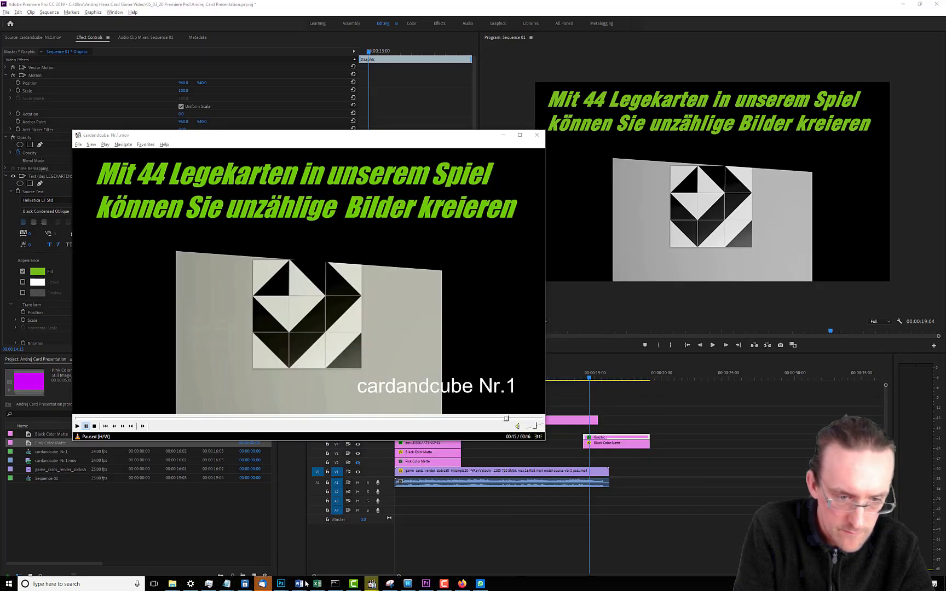
- Close the Firefox window and the two other unneeded background applications running alongside Premiere Pro
{"action": "right_click", "coordinate": [408, 584]}
{"action": "left_click", "coordinate": [408, 570]}
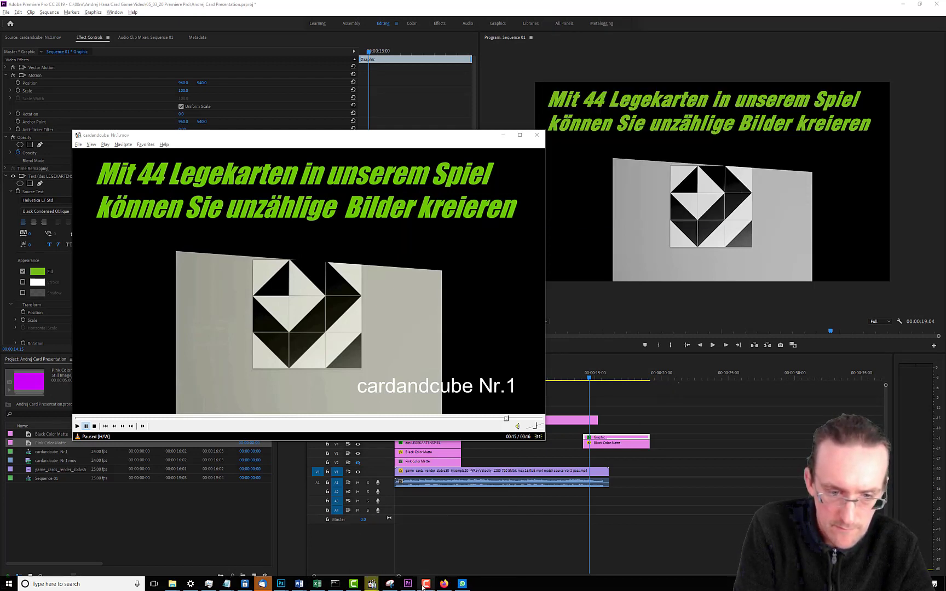
{"action": "mouse_move", "coordinate": [444, 585]}
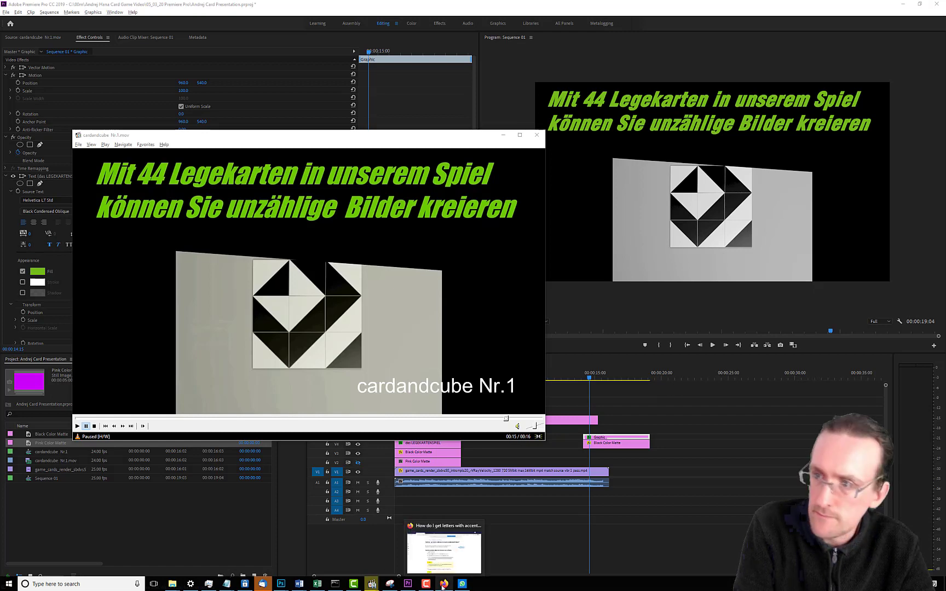
{"action": "right_click", "coordinate": [443, 585]}
{"action": "left_click", "coordinate": [445, 585]}
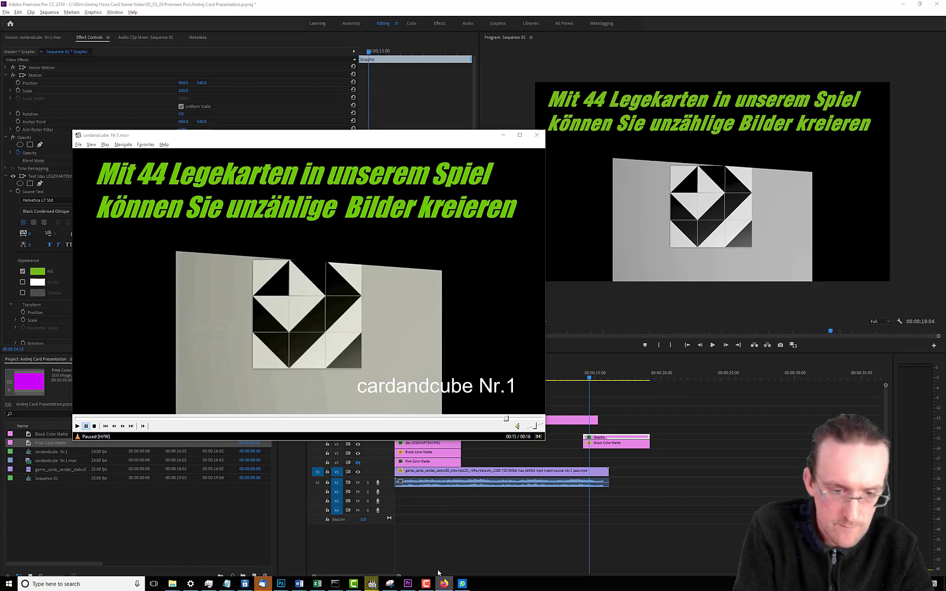
{"action": "left_click", "coordinate": [446, 584]}
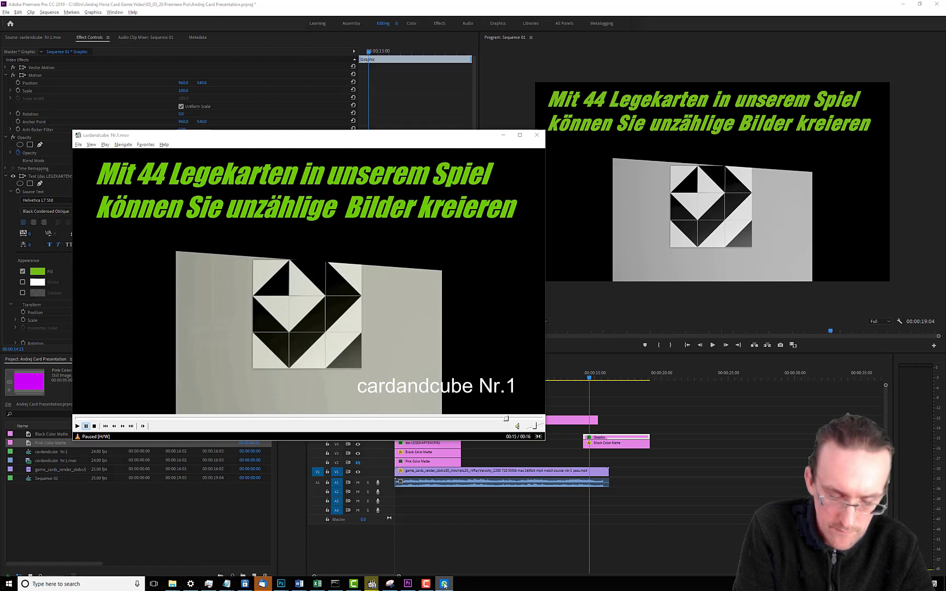
{"action": "right_click", "coordinate": [445, 585]}
{"action": "left_click", "coordinate": [444, 569]}
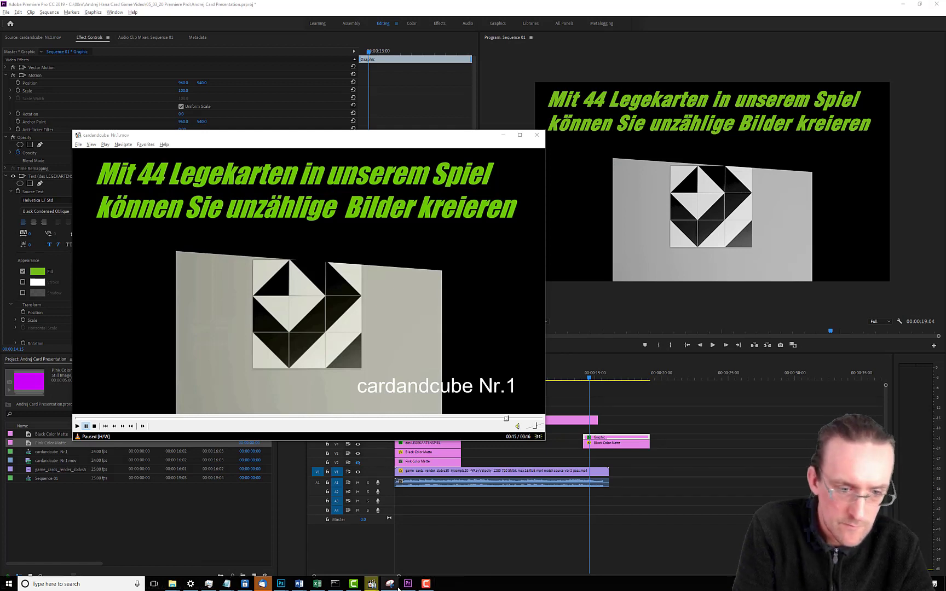
- Close the new machine 3950x workbook in Excel, saving its changes, and return to the Premiere Pro sequence
{"action": "mouse_move", "coordinate": [307, 587]}
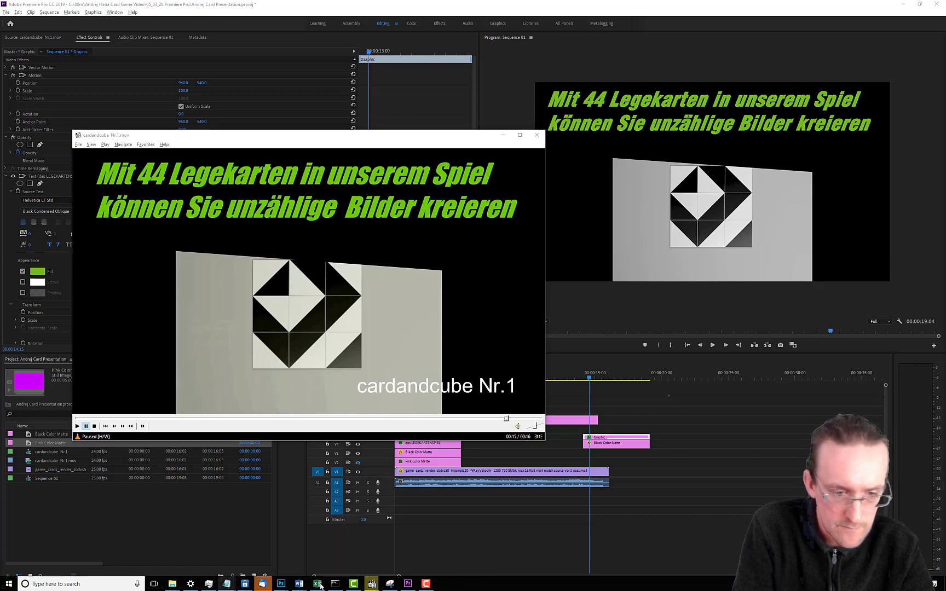
{"action": "left_click", "coordinate": [317, 584]}
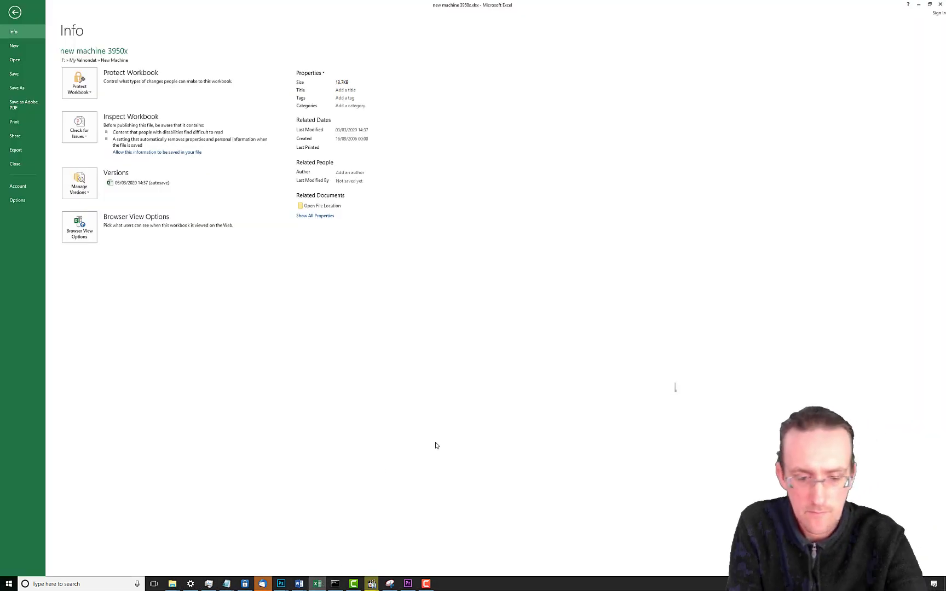
{"action": "key", "text": "alt+F4"}
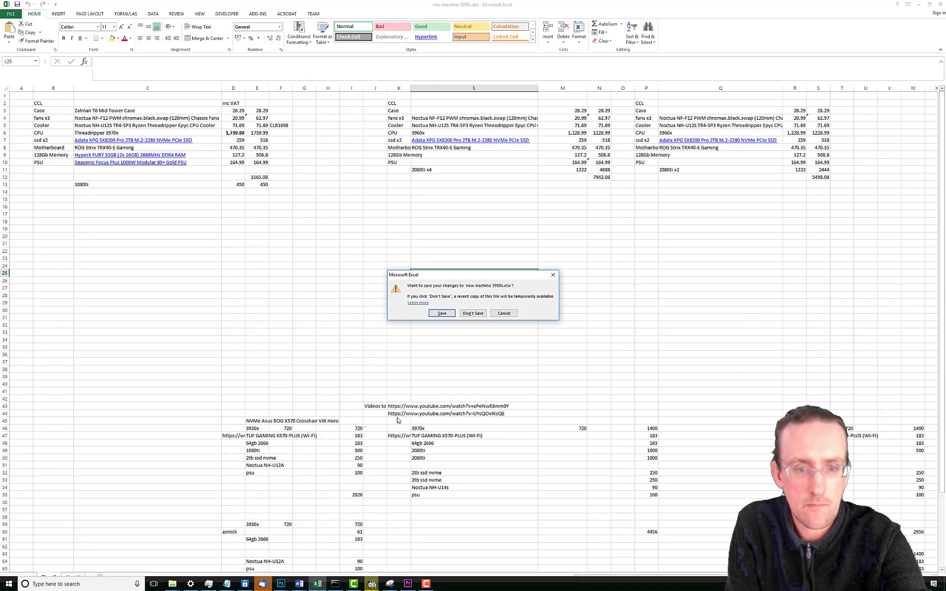
{"action": "left_click", "coordinate": [449, 313]}
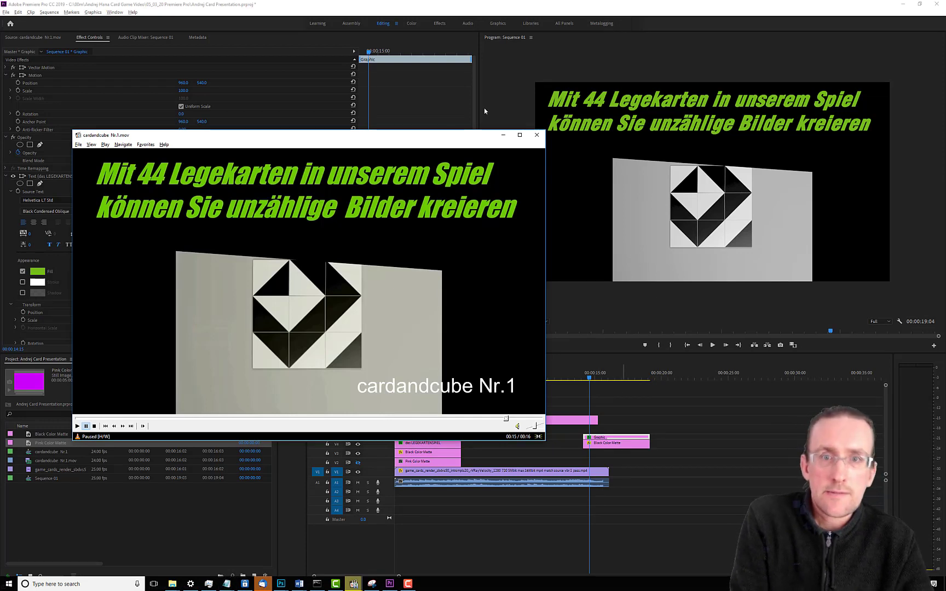
{"action": "left_click", "coordinate": [512, 10]}
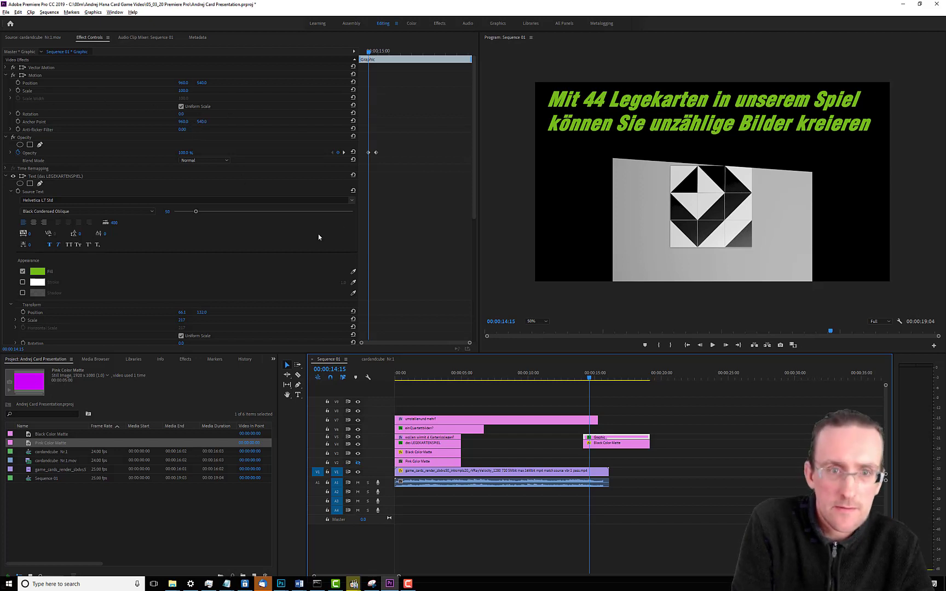
- Bring the cardandcube Nr.1.mov reference video forward and scrub it back to the das LEGEKARTENSPIEL title at its beginning
{"action": "key", "text": "alt+Tab"}
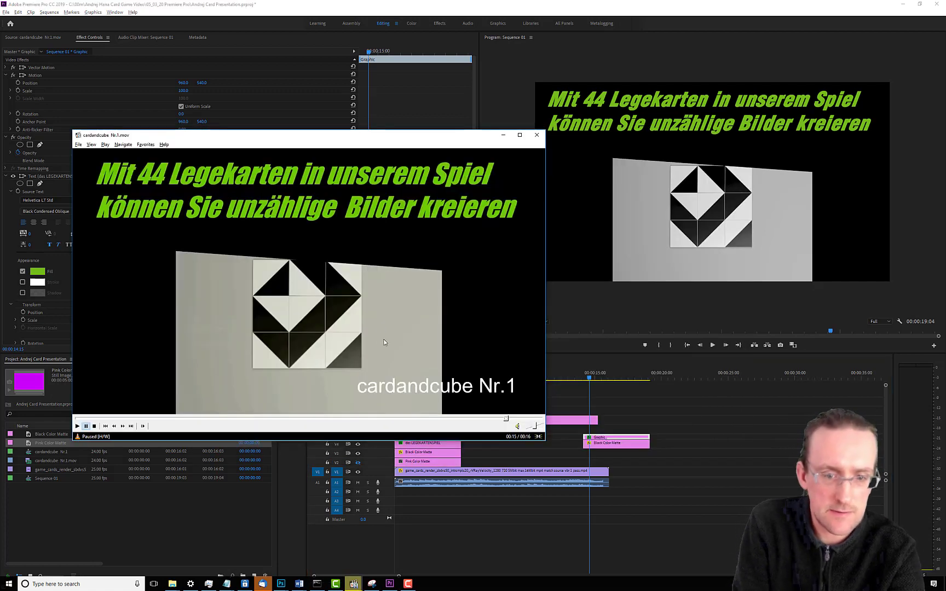
{"action": "left_click", "coordinate": [489, 420]}
{"action": "left_click_drag", "start_coordinate": [489, 420], "coordinate": [461, 419]}
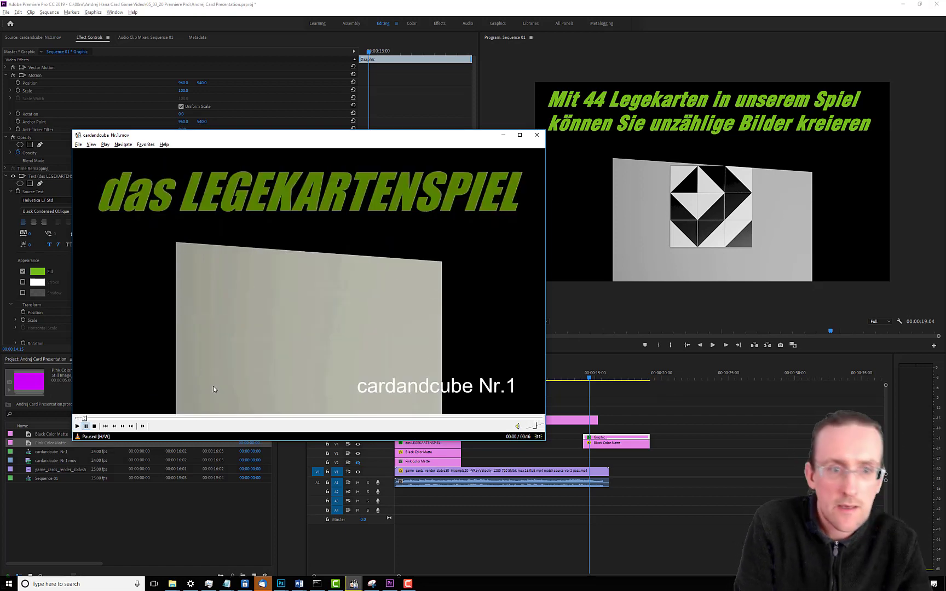
- Return to Premiere Pro and restore the Editing workspace
{"action": "left_click", "coordinate": [532, 20]}
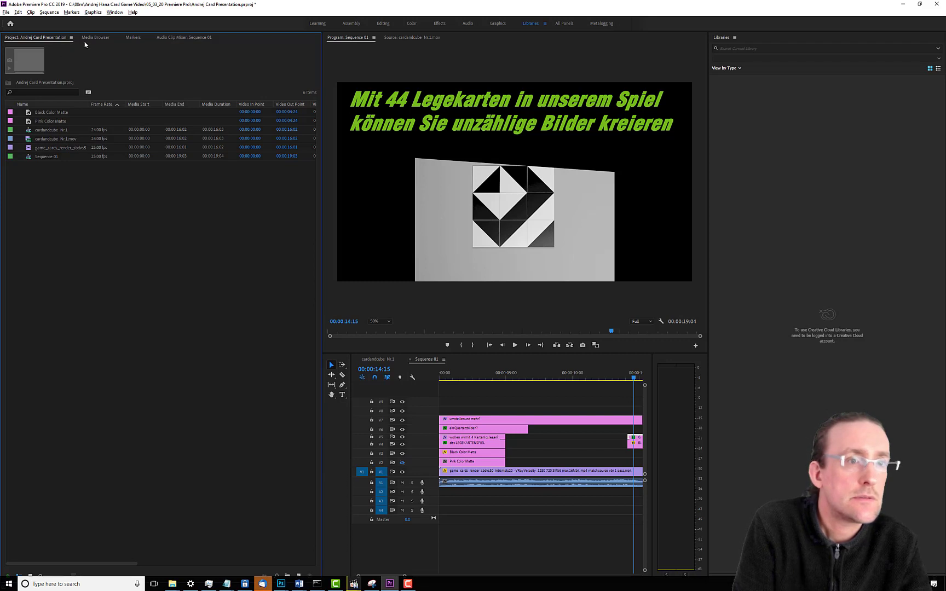
{"action": "left_click", "coordinate": [114, 12]}
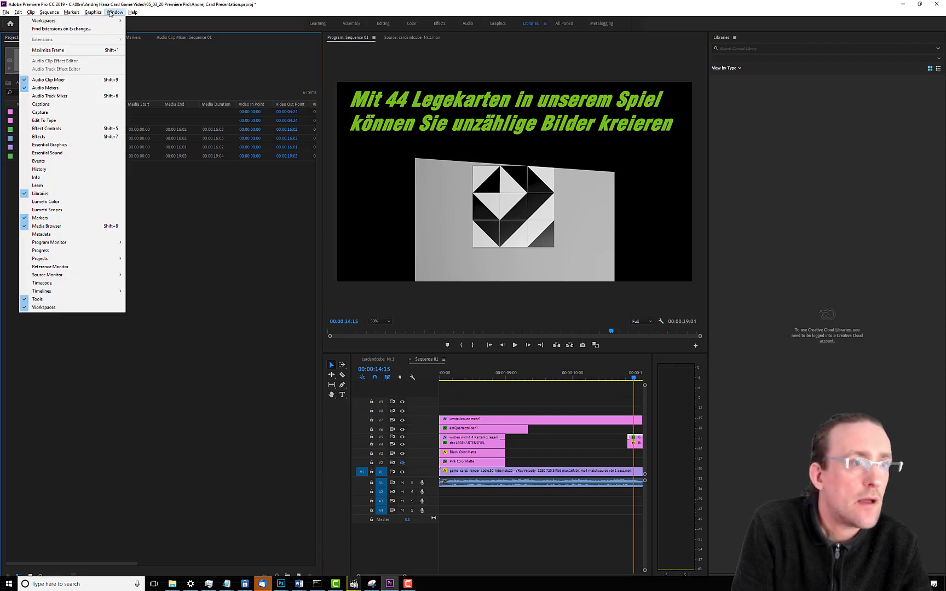
{"action": "left_click", "coordinate": [95, 13]}
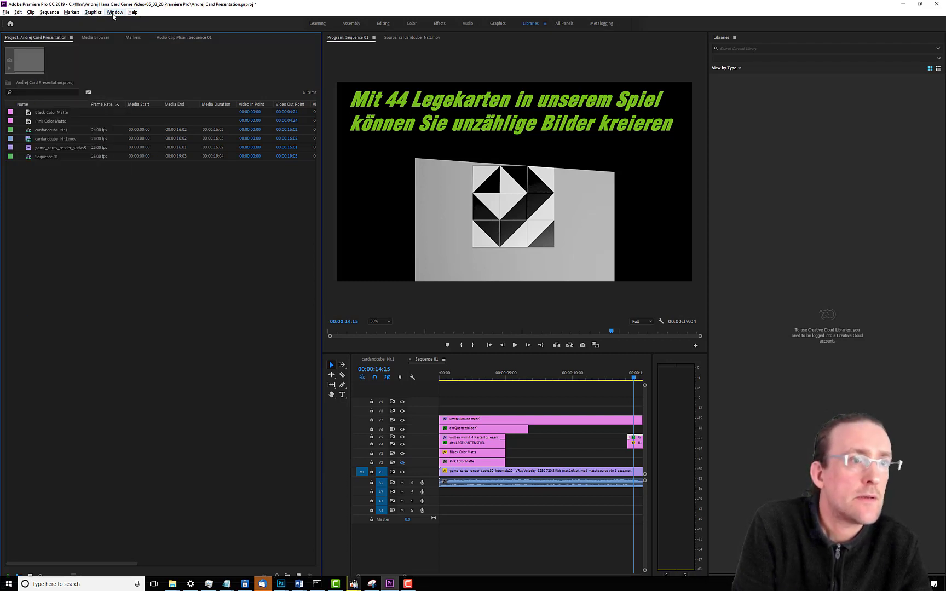
{"action": "left_click", "coordinate": [114, 14]}
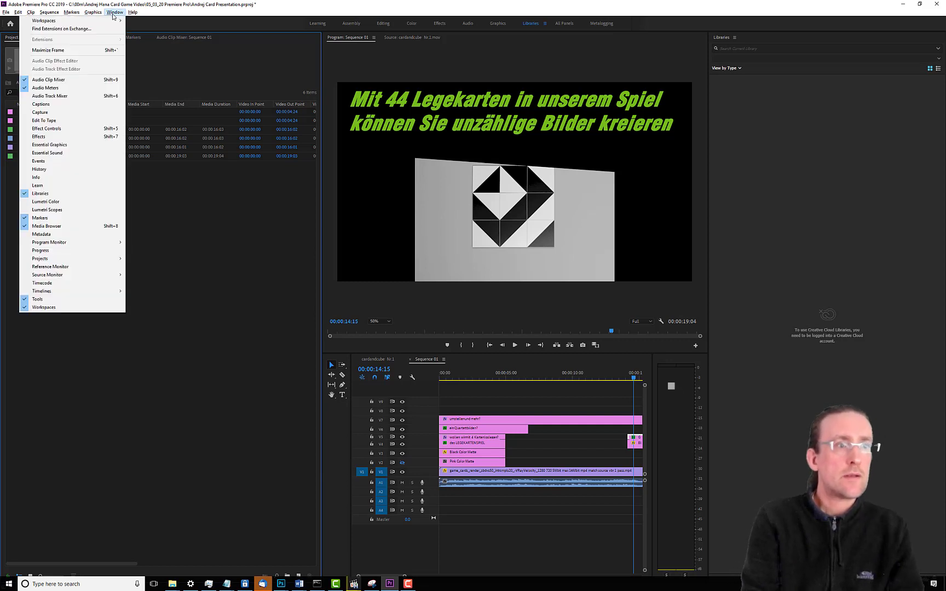
{"action": "mouse_move", "coordinate": [111, 22]}
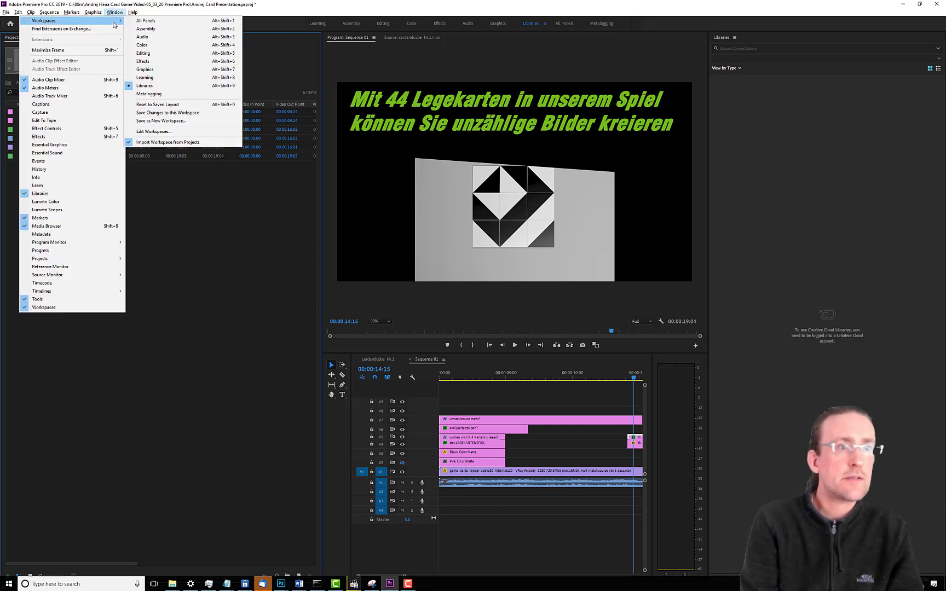
{"action": "left_click", "coordinate": [163, 55]}
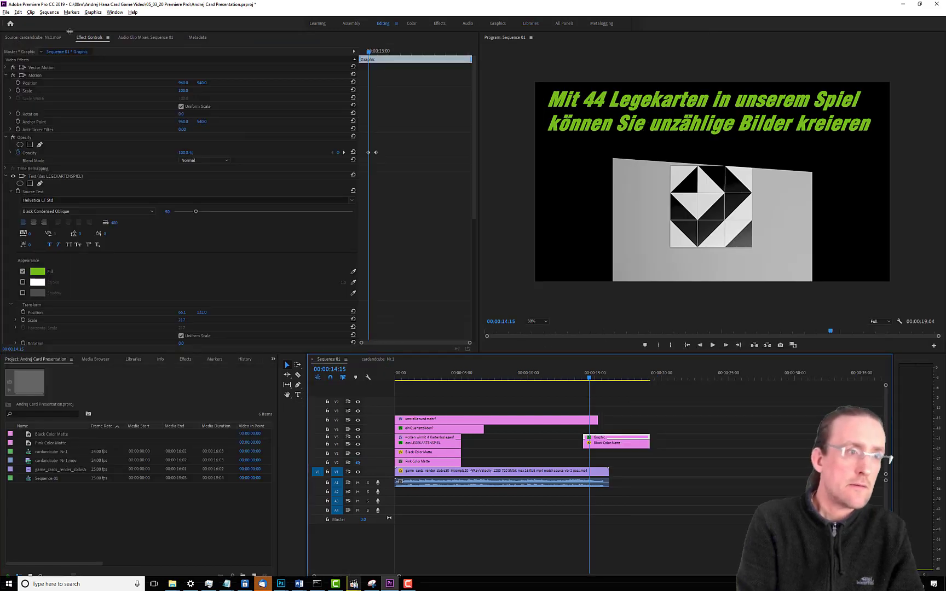
- Show the reference clip in the source monitor and set both the reference and Sequence 01 to 00:00:13:19
{"action": "left_click", "coordinate": [45, 38]}
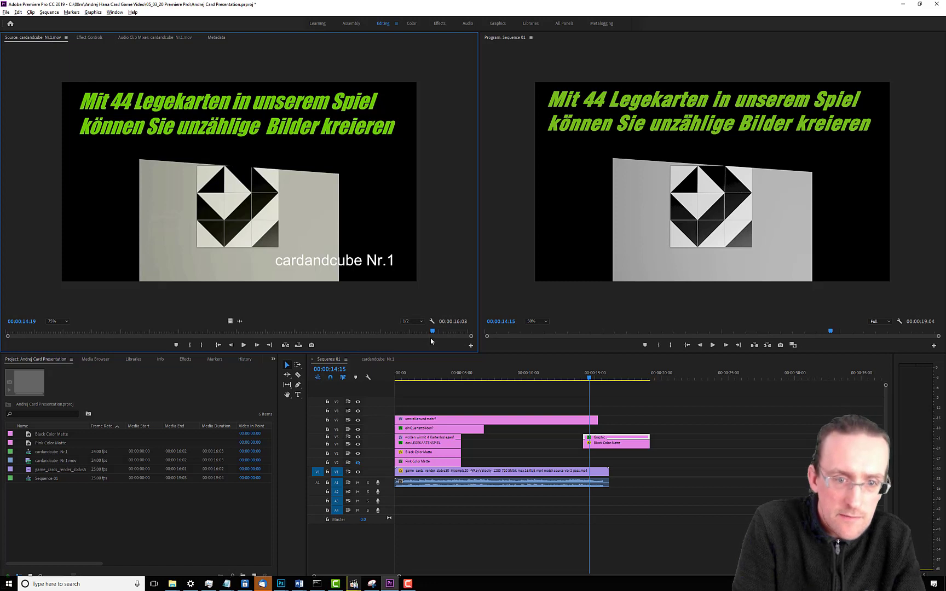
{"action": "left_click_drag", "start_coordinate": [431, 332], "coordinate": [420, 331]}
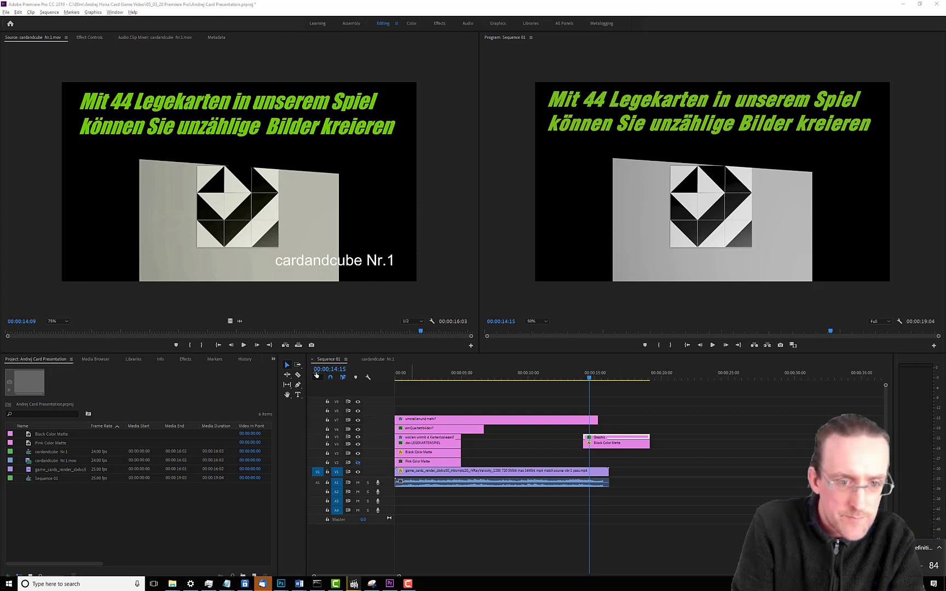
{"action": "left_click", "coordinate": [589, 380]}
{"action": "left_click_drag", "start_coordinate": [590, 380], "coordinate": [588, 380]}
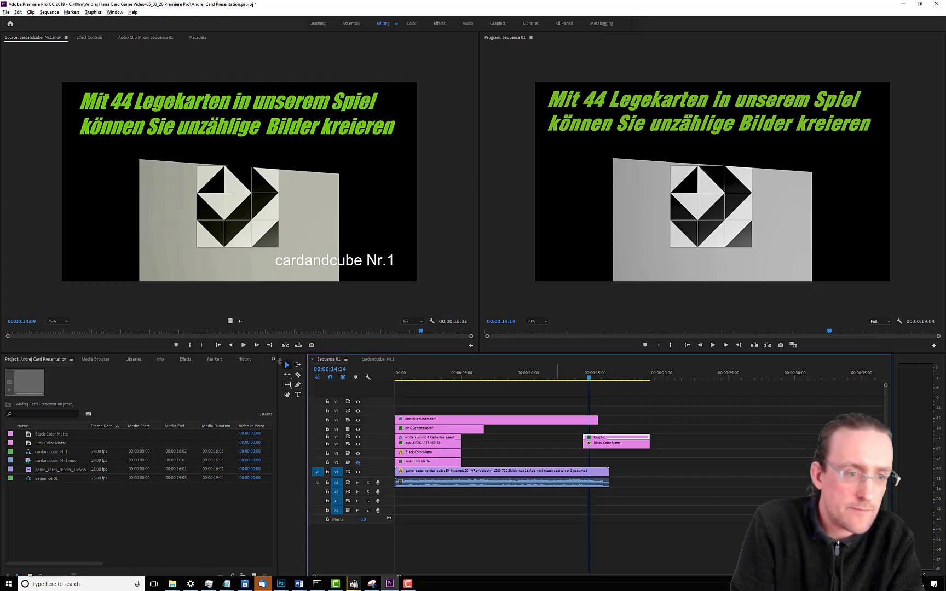
{"action": "mouse_move", "coordinate": [416, 333]}
{"action": "left_mouse_down"}
{"action": "mouse_move", "coordinate": [396, 332]}
{"action": "mouse_move", "coordinate": [404, 333]}
{"action": "left_mouse_up"}
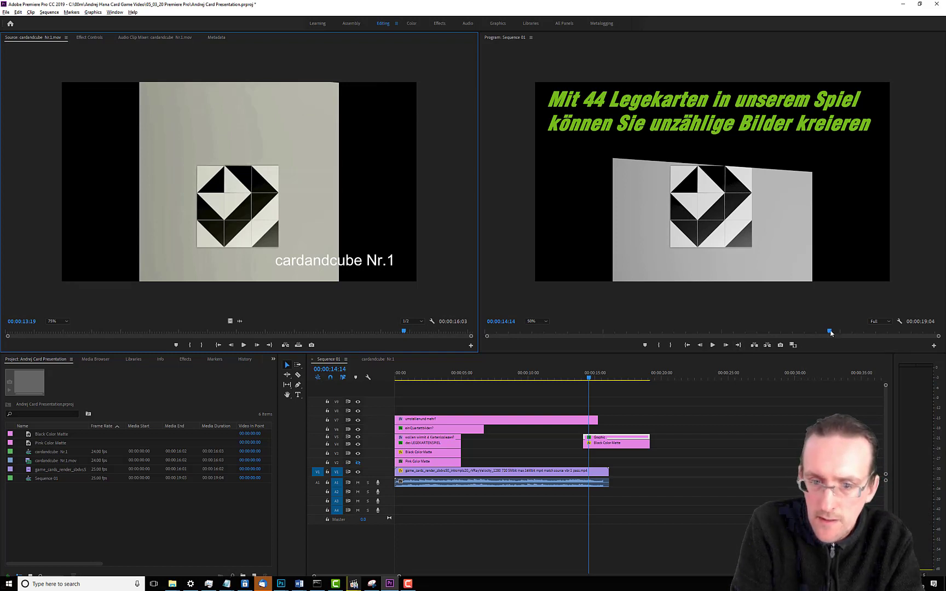
{"action": "mouse_move", "coordinate": [819, 334]}
{"action": "left_mouse_down"}
{"action": "mouse_move", "coordinate": [804, 333]}
{"action": "mouse_move", "coordinate": [812, 343]}
{"action": "left_mouse_up"}
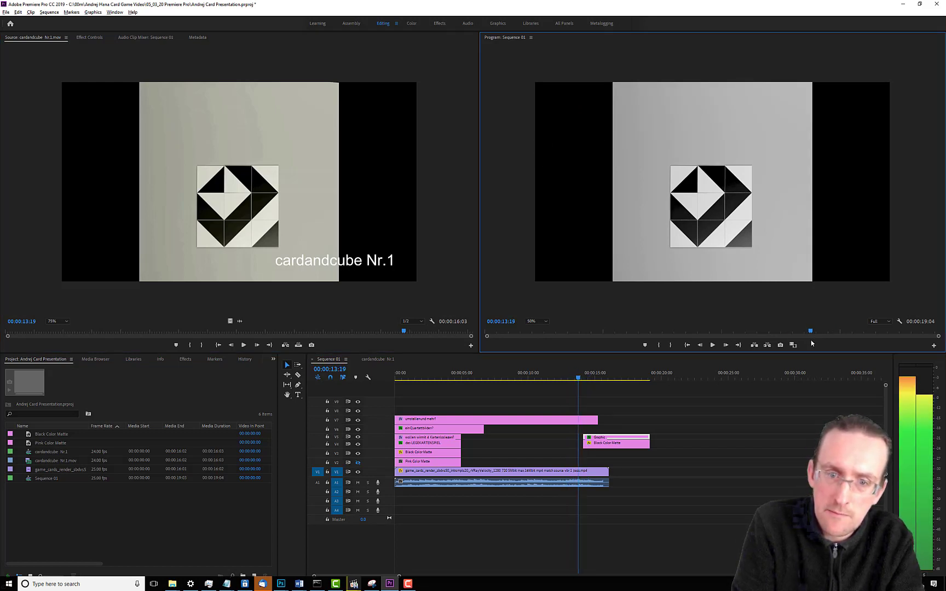
- Select the closing title graphic and the black matte beneath it and shift both earlier, starting just before the 00:00:13:19 playhead
{"action": "left_click", "coordinate": [596, 440]}
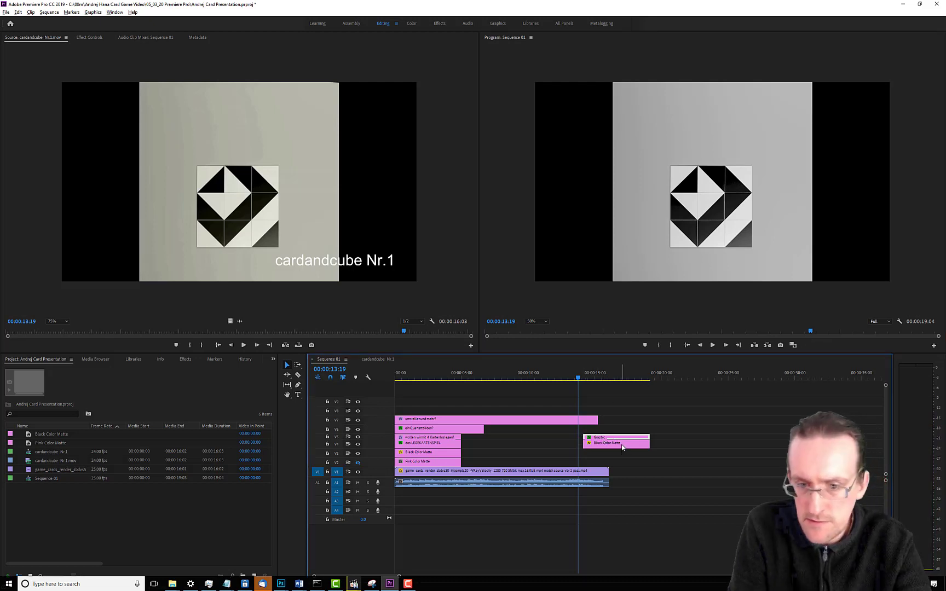
{"action": "left_click", "coordinate": [636, 440]}
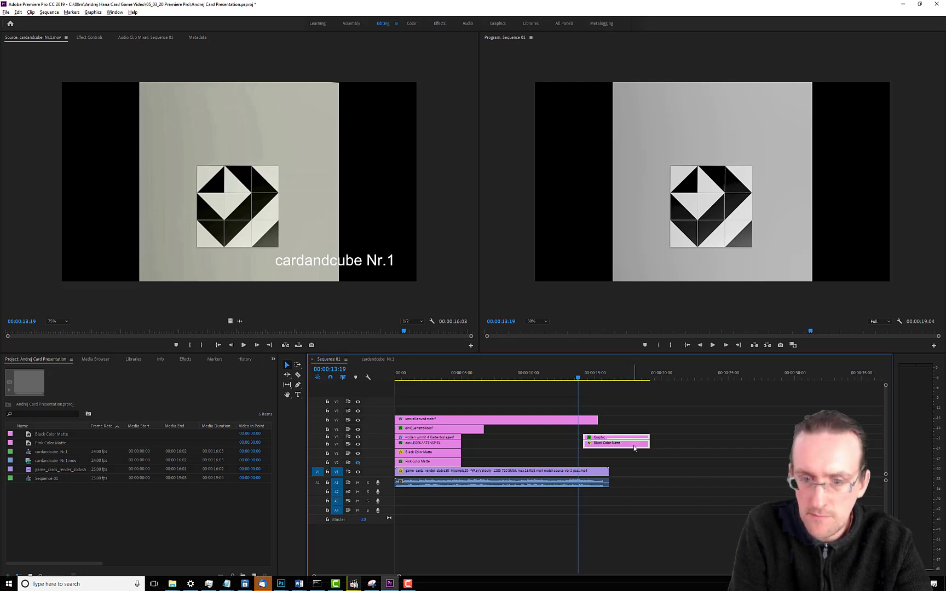
{"action": "left_click", "coordinate": [635, 444]}
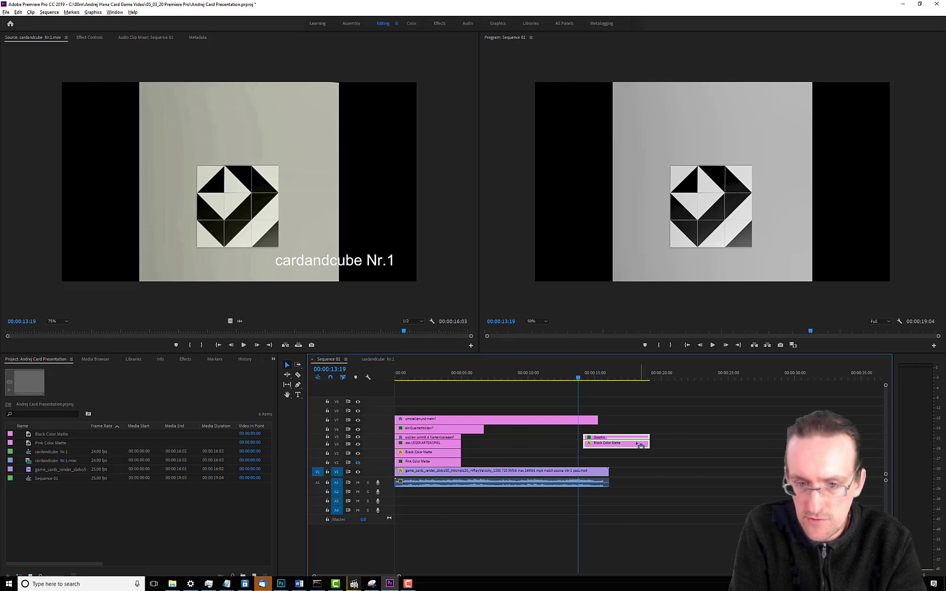
{"action": "left_click_drag", "start_coordinate": [641, 439], "coordinate": [633, 447]}
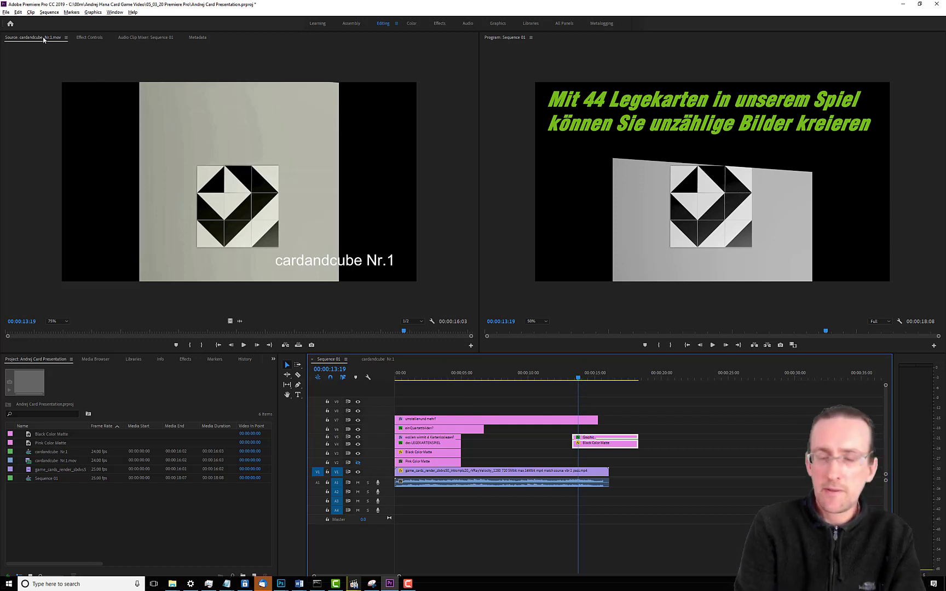
- Keyframe the closing title's vertical position in Motion, going from 247 at 00:00:13:19 to 540 at 00:00:14:02
{"action": "left_click", "coordinate": [95, 37]}
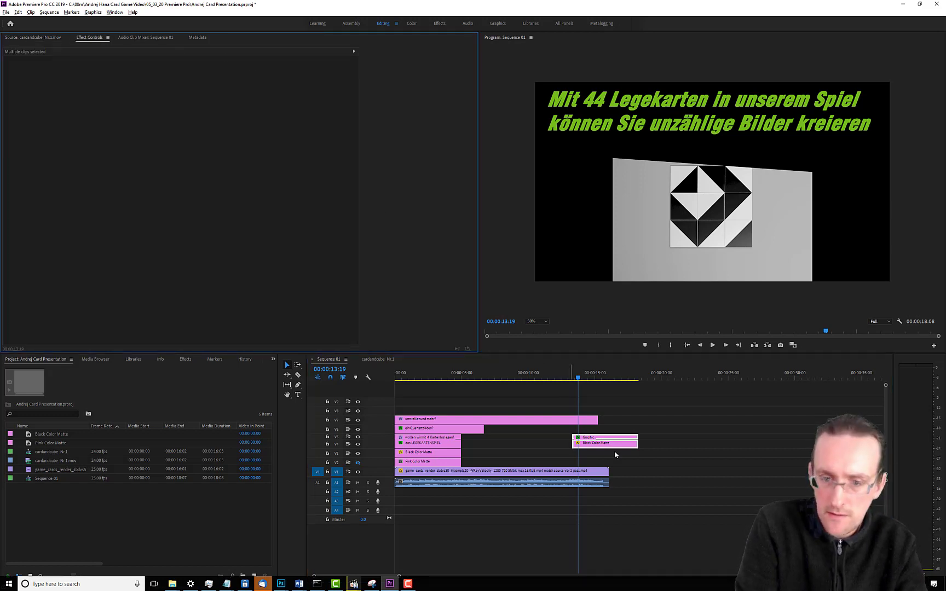
{"action": "left_click", "coordinate": [607, 436]}
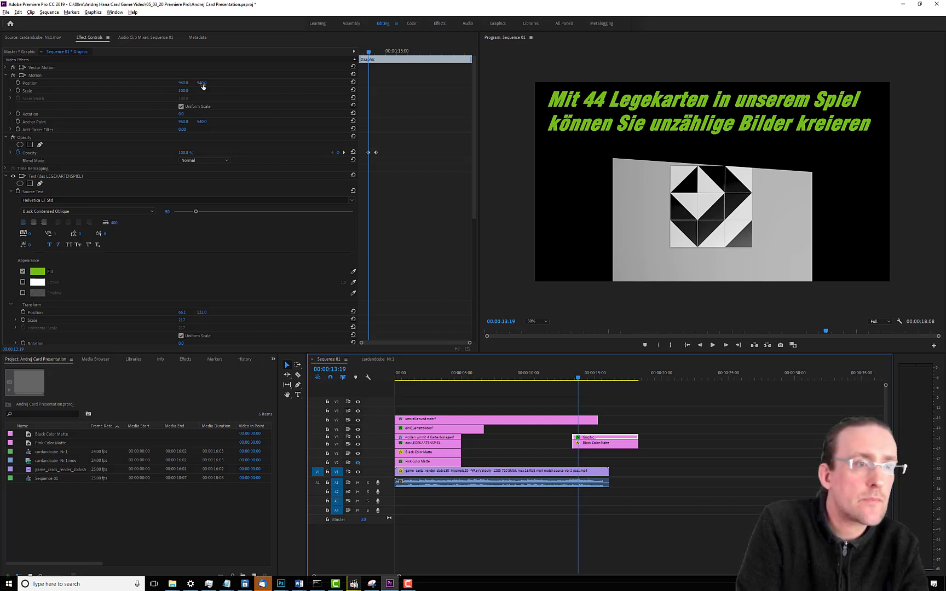
{"action": "left_click", "coordinate": [18, 83]}
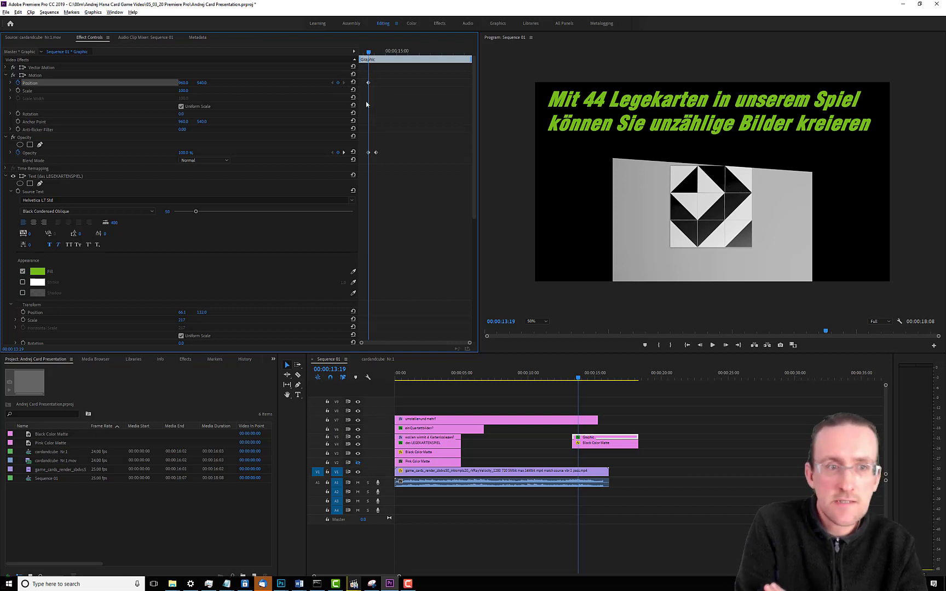
{"action": "left_click_drag", "start_coordinate": [368, 53], "coordinate": [375, 59]}
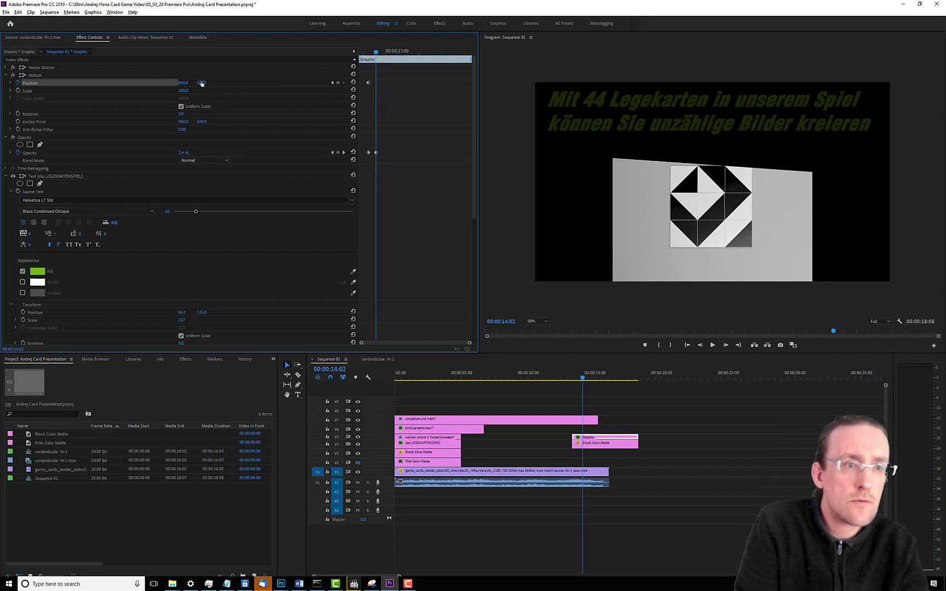
{"action": "left_click", "coordinate": [338, 82]}
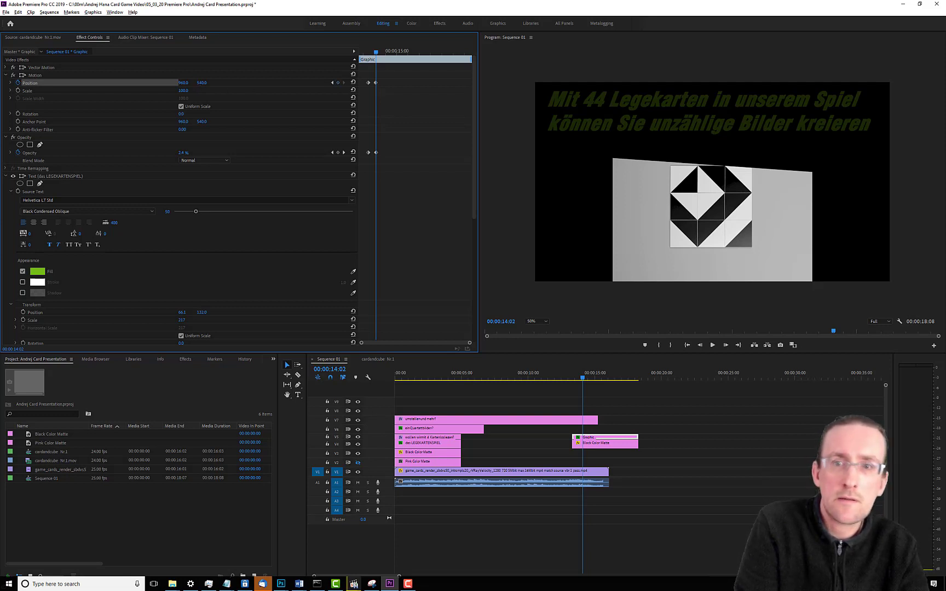
{"action": "left_click_drag", "start_coordinate": [202, 83], "coordinate": [61, 82]}
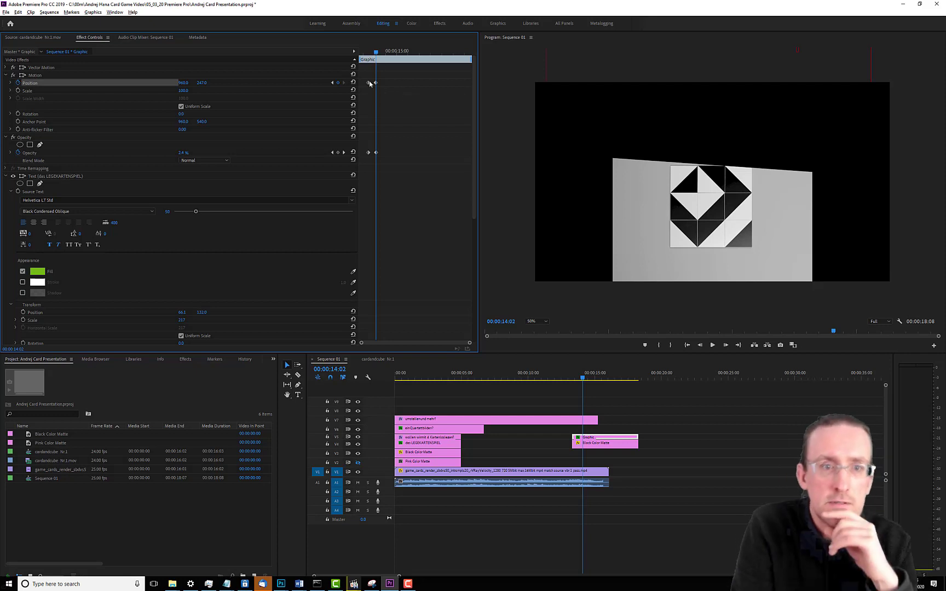
{"action": "left_click_drag", "start_coordinate": [376, 82], "coordinate": [375, 58]}
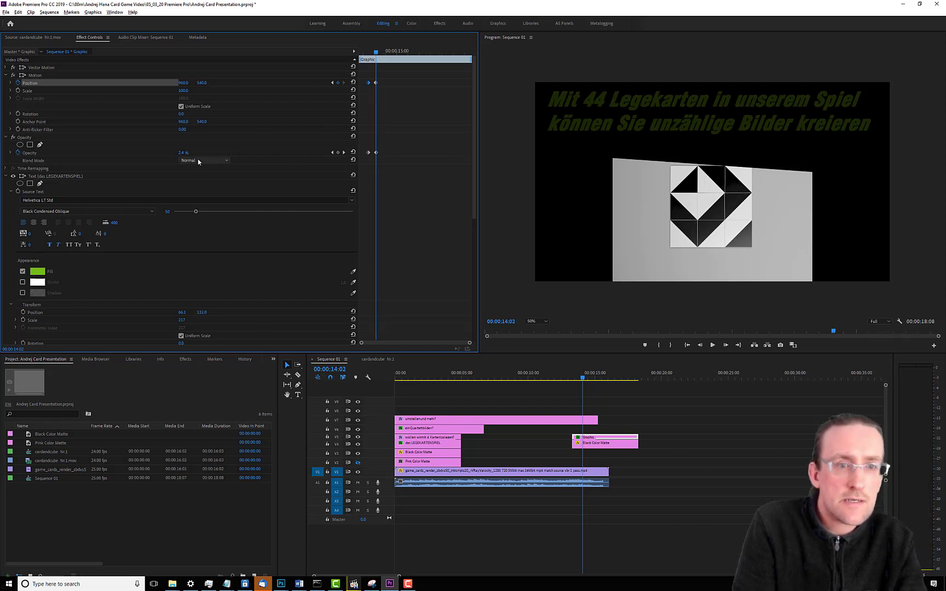
- Delete the closing title's two opacity keyframes and add a single 100% opacity keyframe at 00:00:14:02
{"action": "left_click_drag", "start_coordinate": [377, 162], "coordinate": [362, 152]}
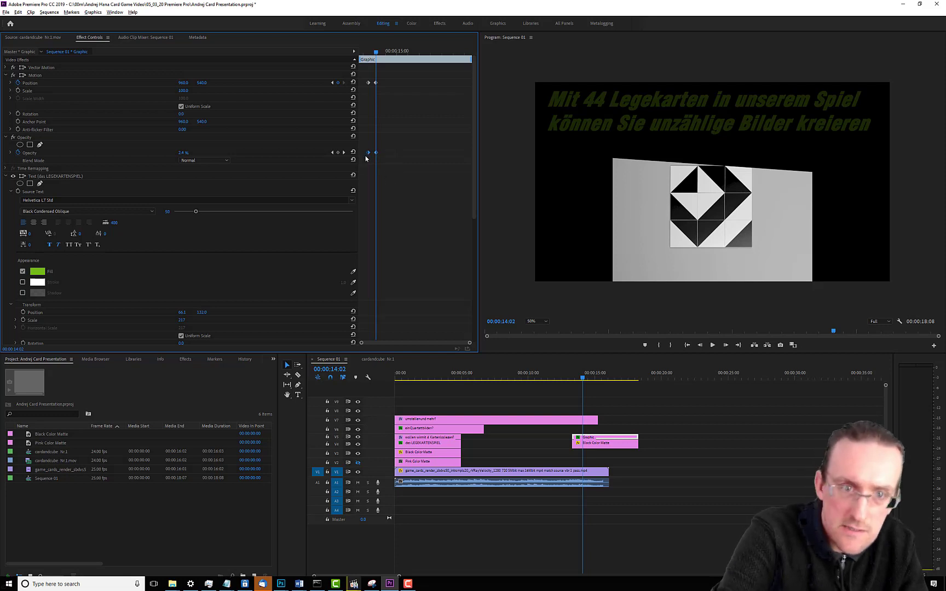
{"action": "key", "text": "Delete"}
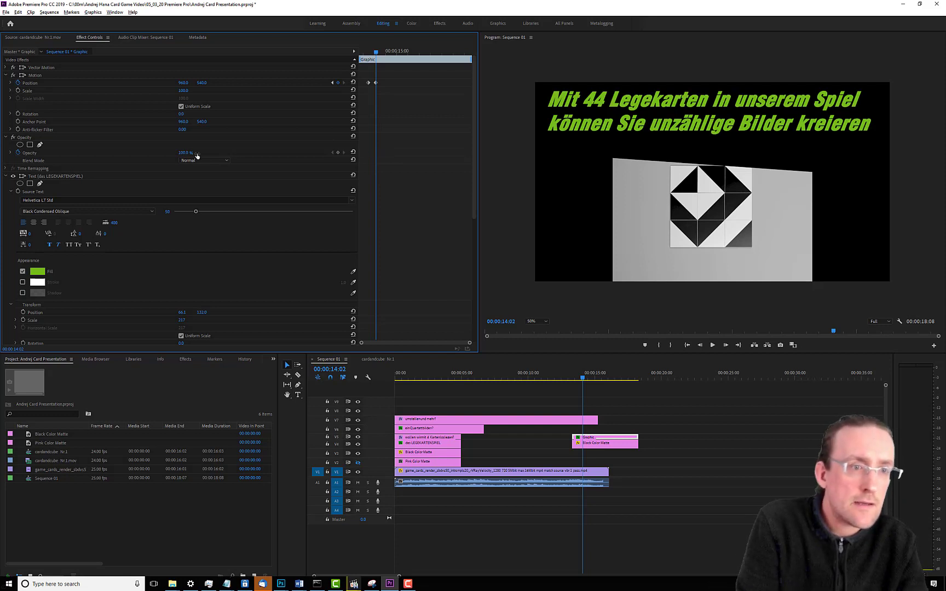
{"action": "left_click", "coordinate": [338, 153]}
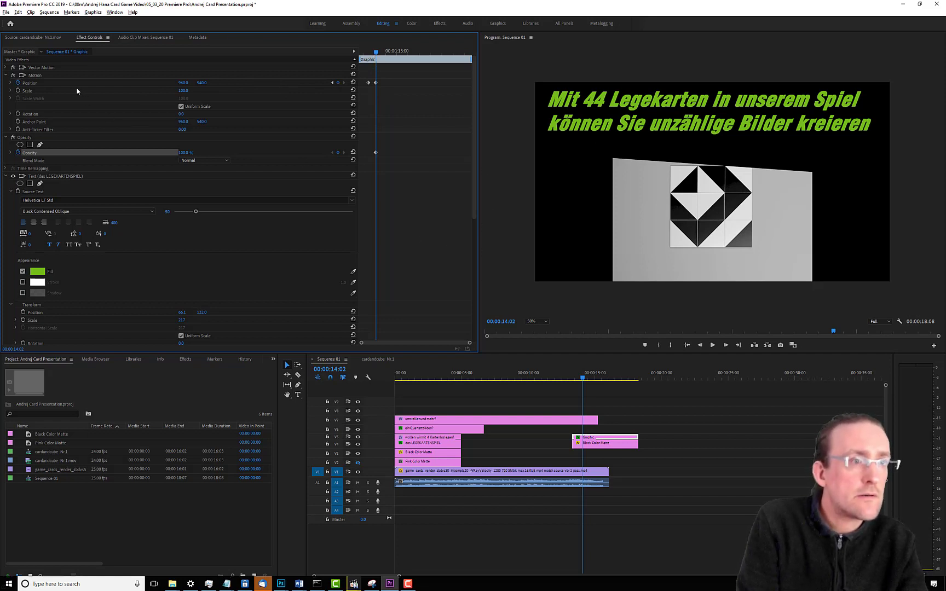
{"action": "left_click", "coordinate": [46, 85]}
{"action": "right_click", "coordinate": [47, 85]}
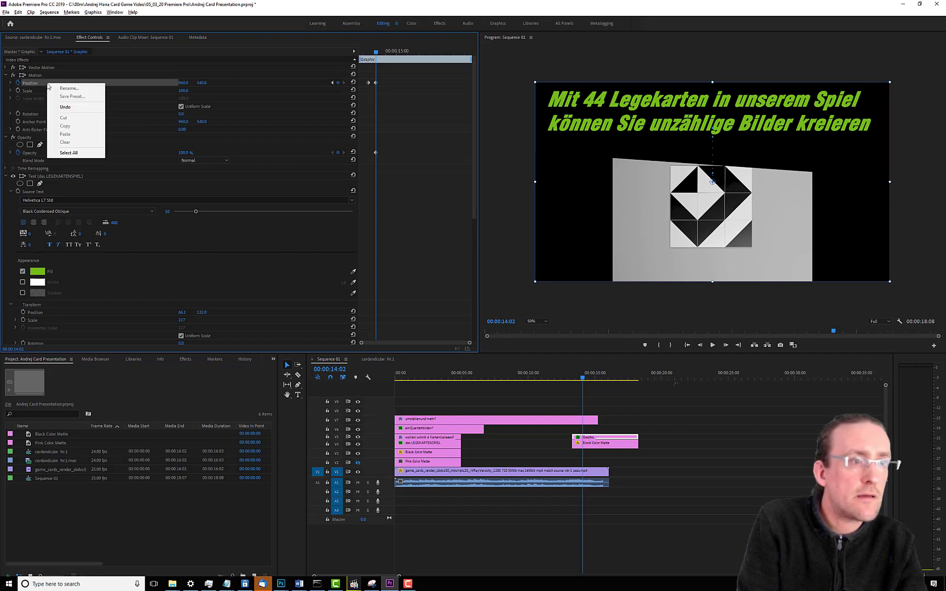
{"action": "left_click", "coordinate": [241, 93]}
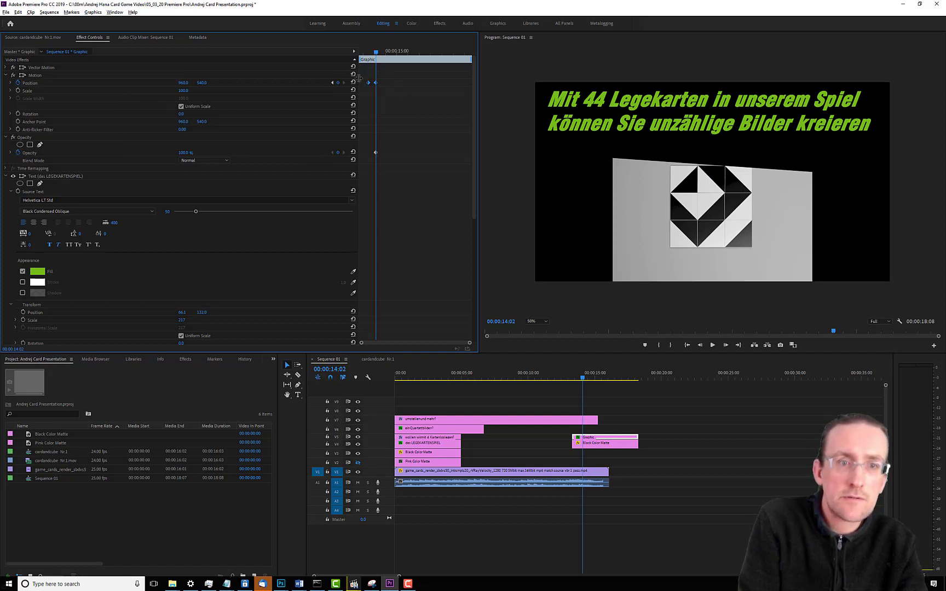
{"action": "right_click", "coordinate": [34, 84]}
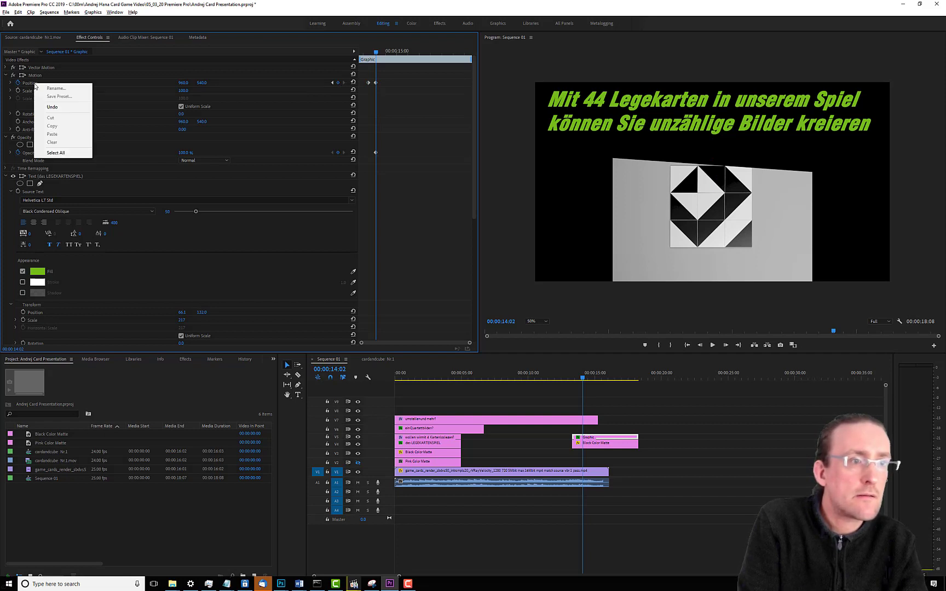
{"action": "left_click", "coordinate": [409, 96]}
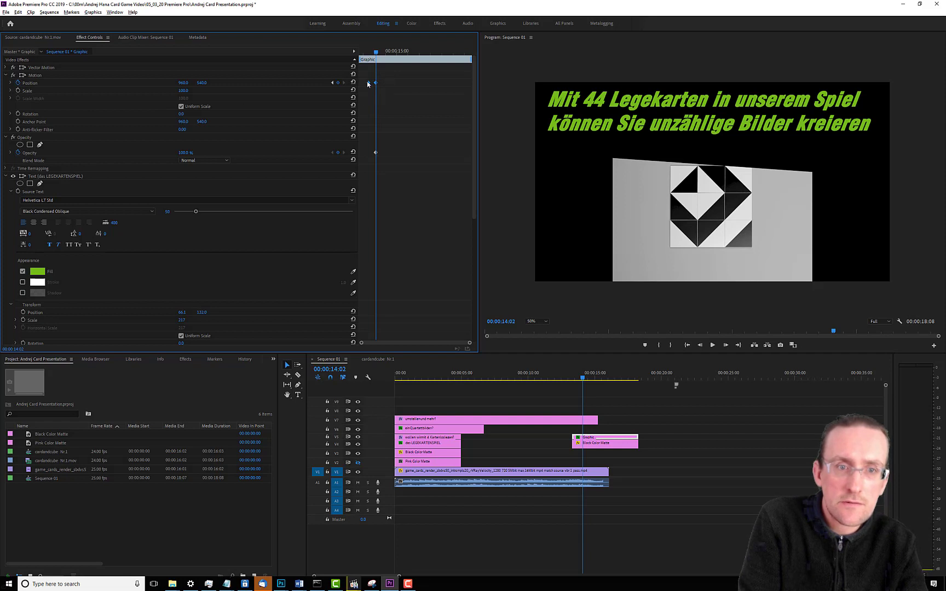
{"action": "right_click", "coordinate": [368, 83]}
{"action": "left_click", "coordinate": [383, 106]}
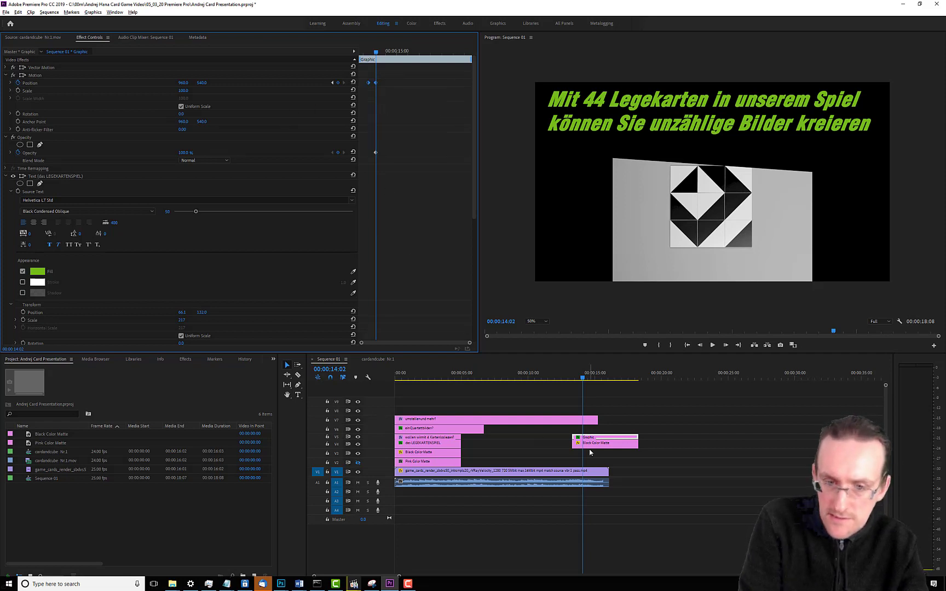
- Check the closing black matte's effect settings, then reselect the title graphic and review its position keyframe at 00:00:13:19
{"action": "left_click", "coordinate": [607, 444]}
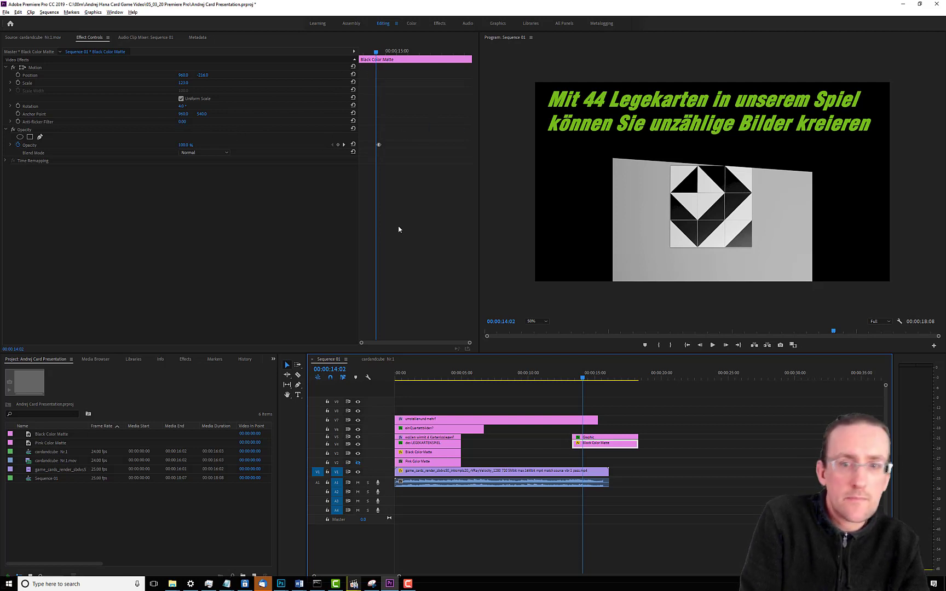
{"action": "left_click", "coordinate": [600, 437]}
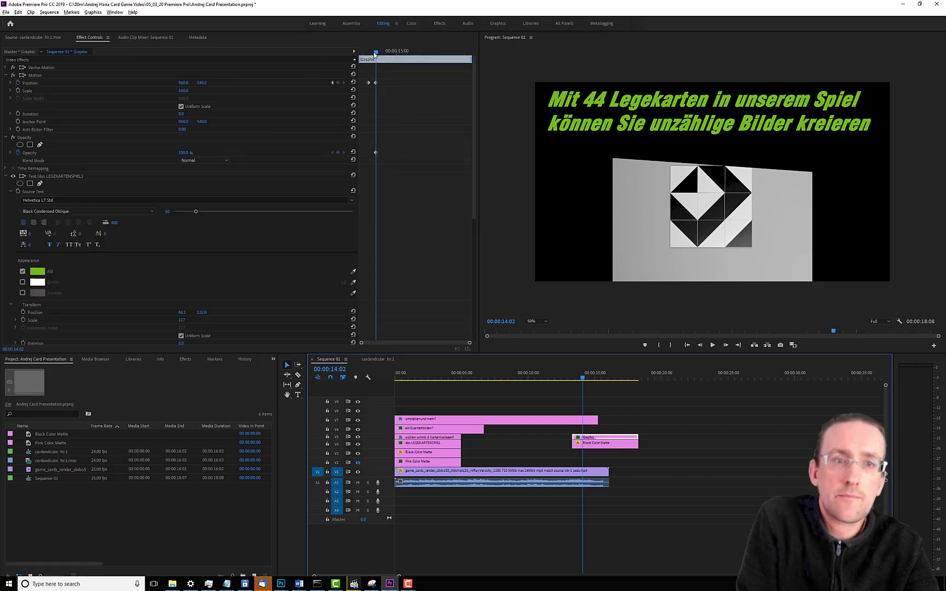
{"action": "left_click_drag", "start_coordinate": [376, 53], "coordinate": [369, 53]}
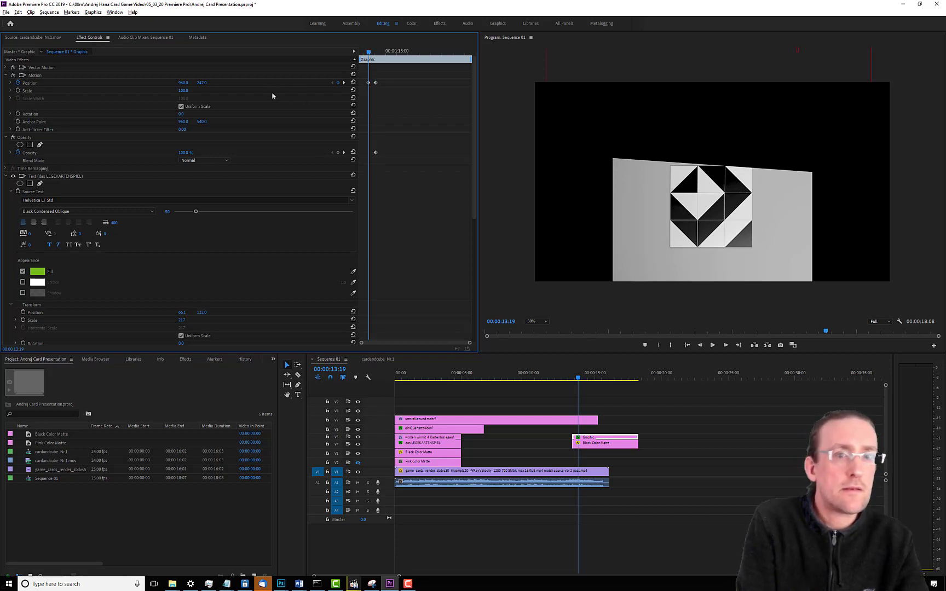
- Select the closing black matte and start keyframing its Motion position at 00:00:13:19
{"action": "left_click", "coordinate": [627, 449]}
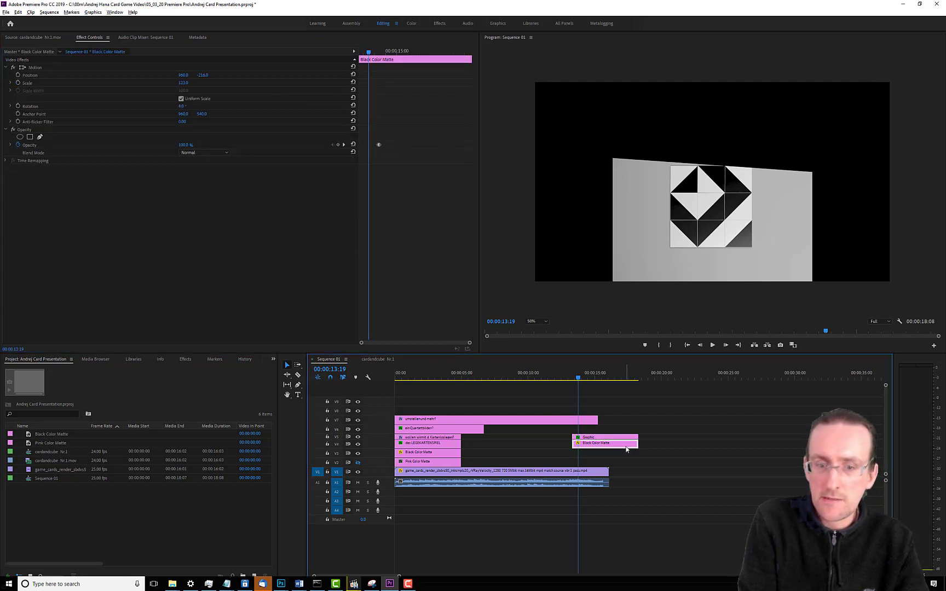
{"action": "left_click", "coordinate": [33, 75]}
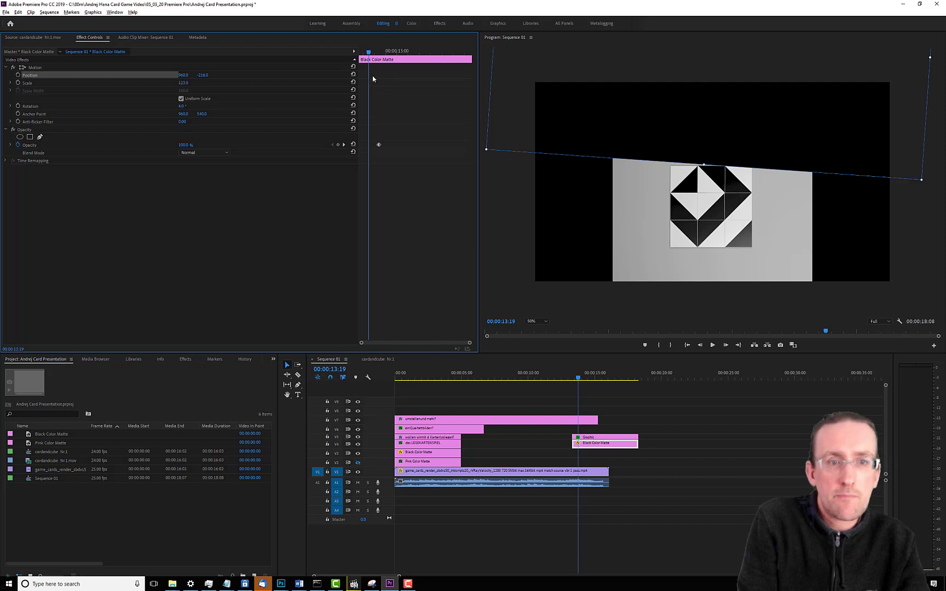
{"action": "right_click", "coordinate": [366, 76]}
{"action": "right_click", "coordinate": [37, 76]}
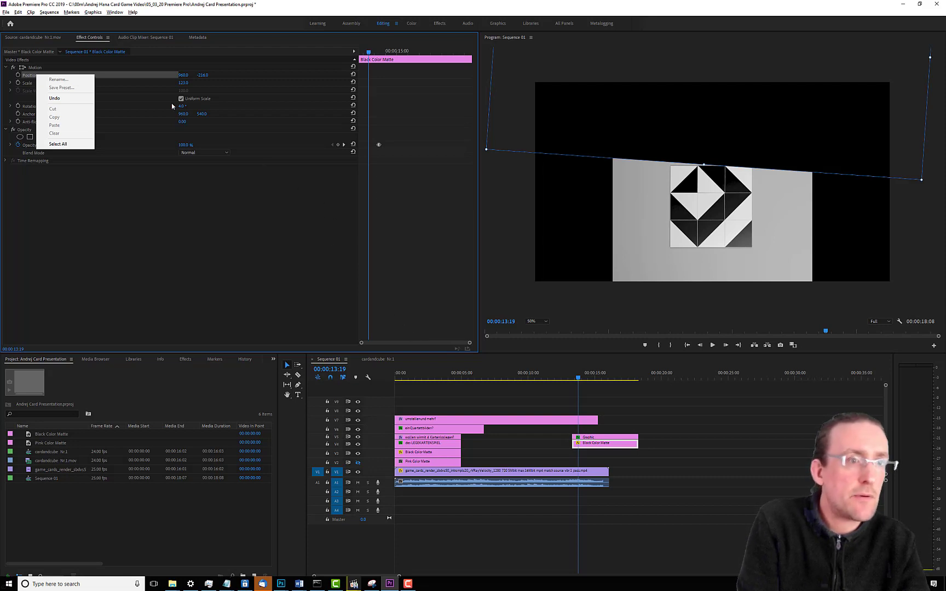
{"action": "left_click", "coordinate": [229, 46]}
{"action": "left_click", "coordinate": [18, 75]}
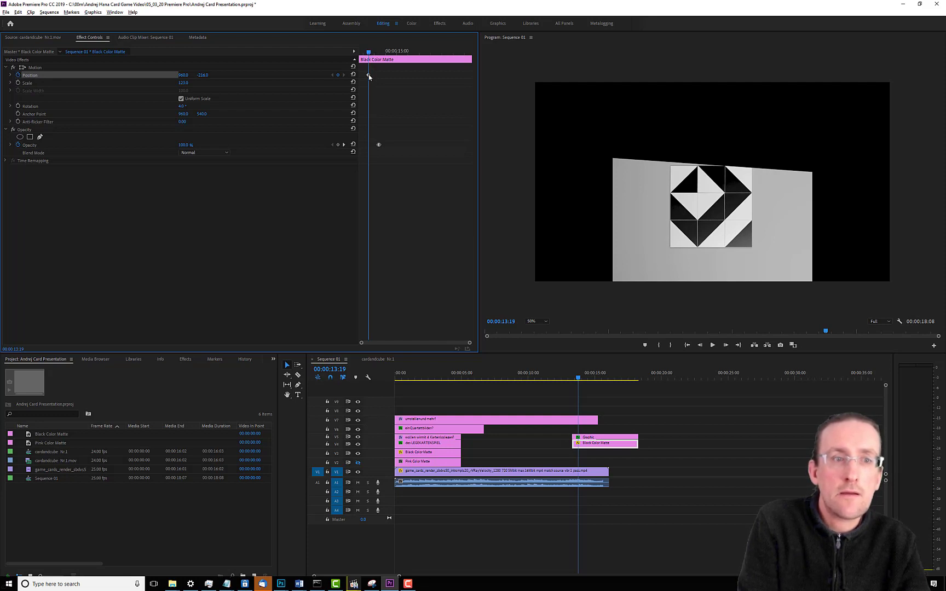
{"action": "right_click", "coordinate": [152, 76]}
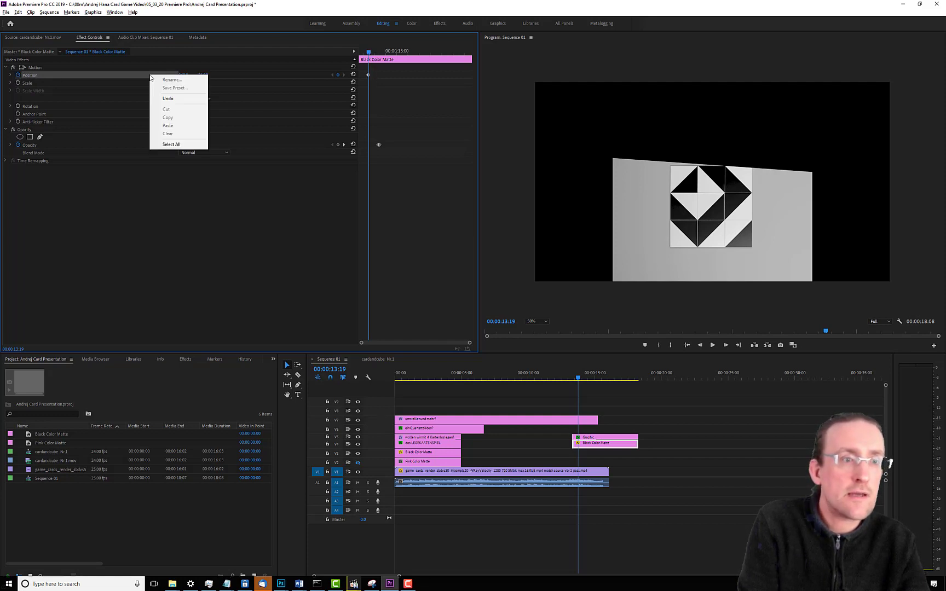
{"action": "right_click", "coordinate": [380, 80]}
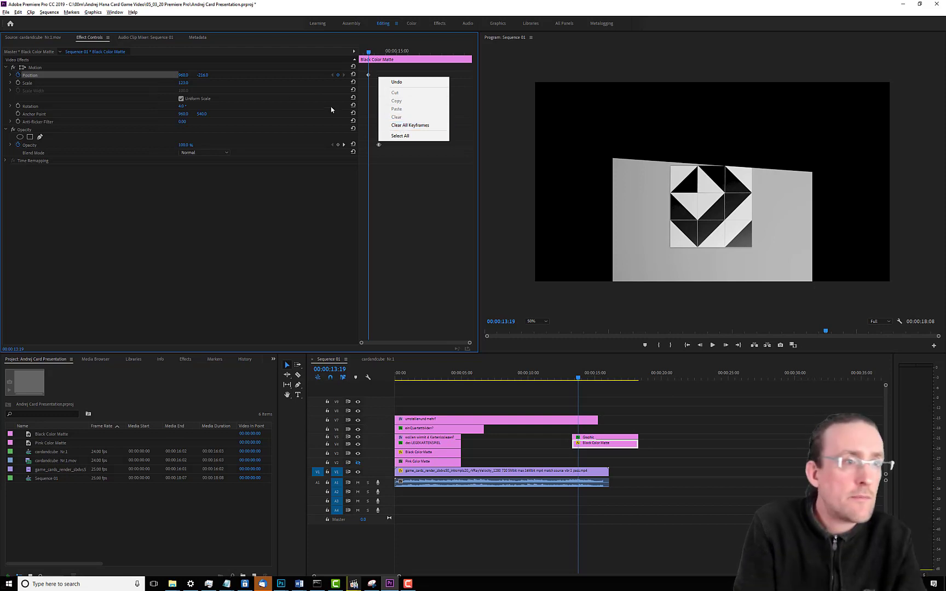
- Keyframe the closing black matte's vertical position from -712 at 00:00:13:19 to -212 at 00:00:14:02
{"action": "left_click", "coordinate": [592, 438]}
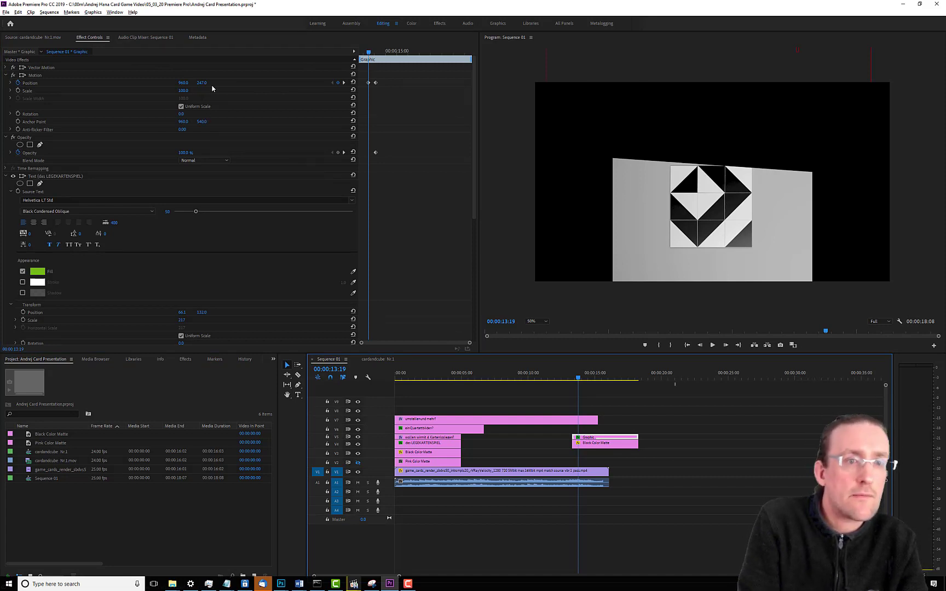
{"action": "left_click_drag", "start_coordinate": [367, 57], "coordinate": [375, 58]}
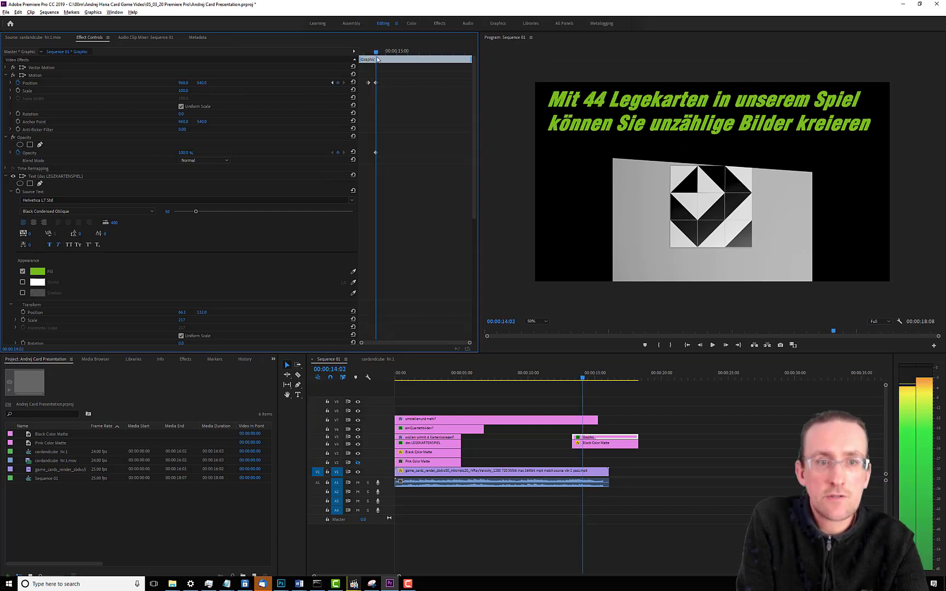
{"action": "double_click", "coordinate": [603, 443]}
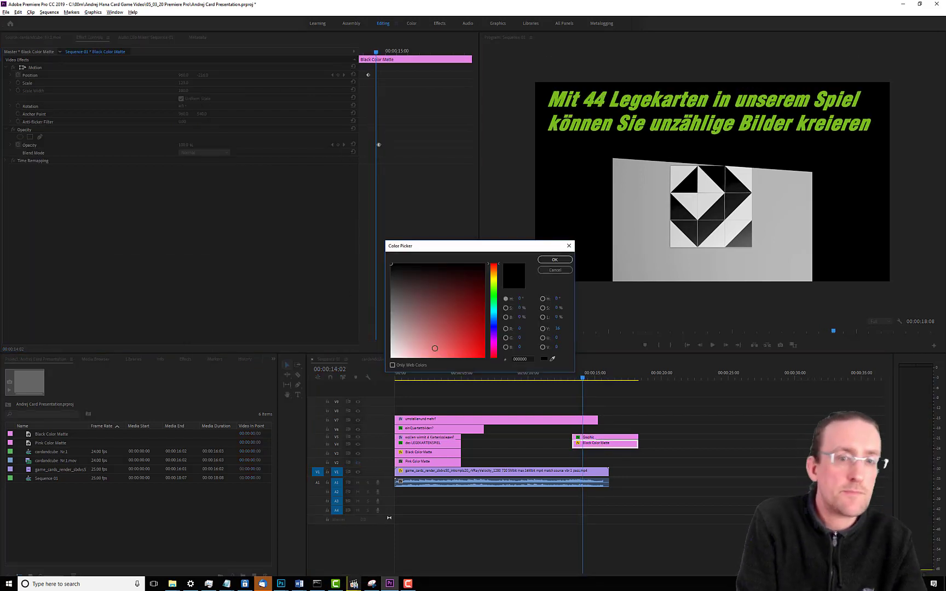
{"action": "left_click", "coordinate": [554, 270]}
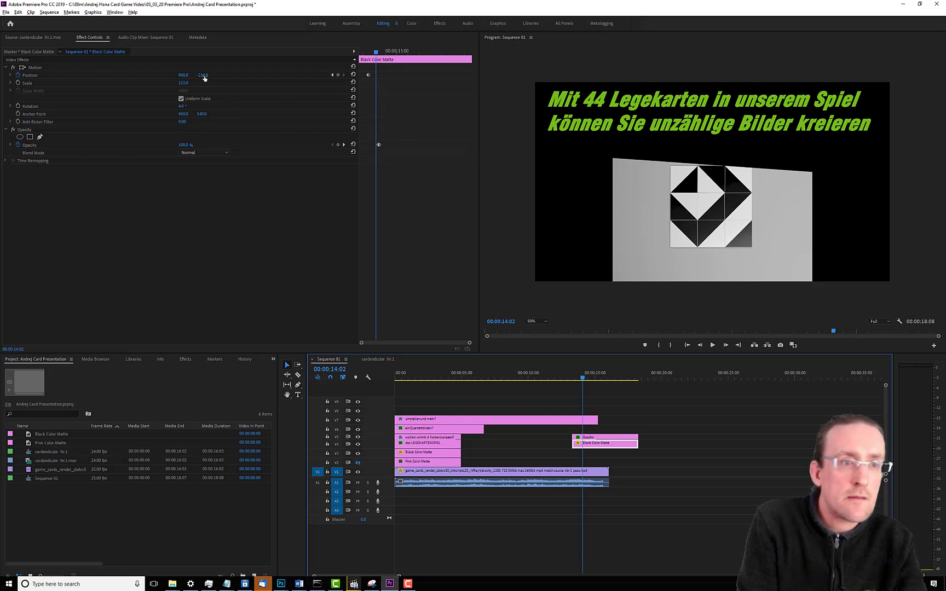
{"action": "mouse_move", "coordinate": [202, 75]}
{"action": "left_mouse_down"}
{"action": "mouse_move", "coordinate": [188, 75]}
{"action": "mouse_move", "coordinate": [204, 75]}
{"action": "left_mouse_up"}
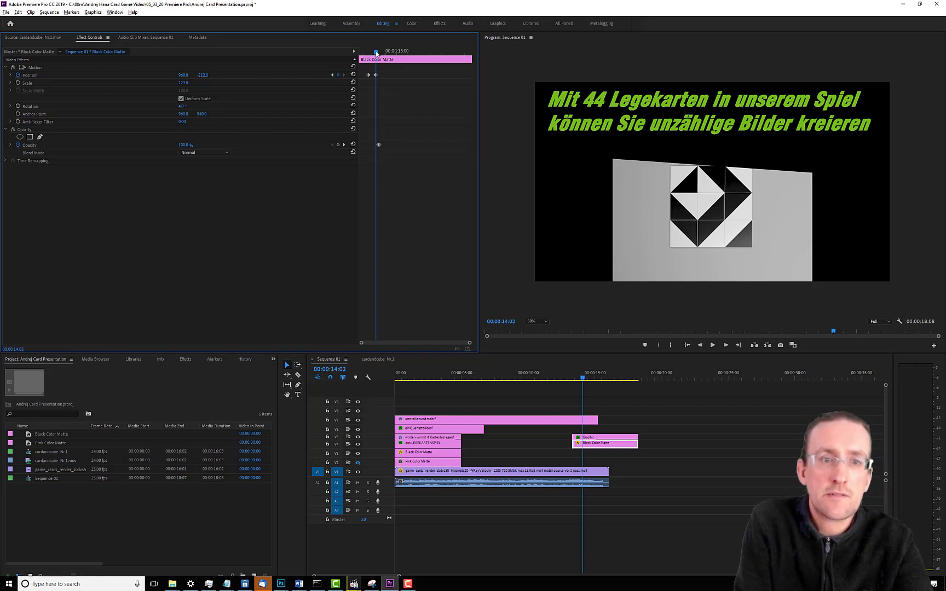
{"action": "left_click_drag", "start_coordinate": [376, 53], "coordinate": [368, 53]}
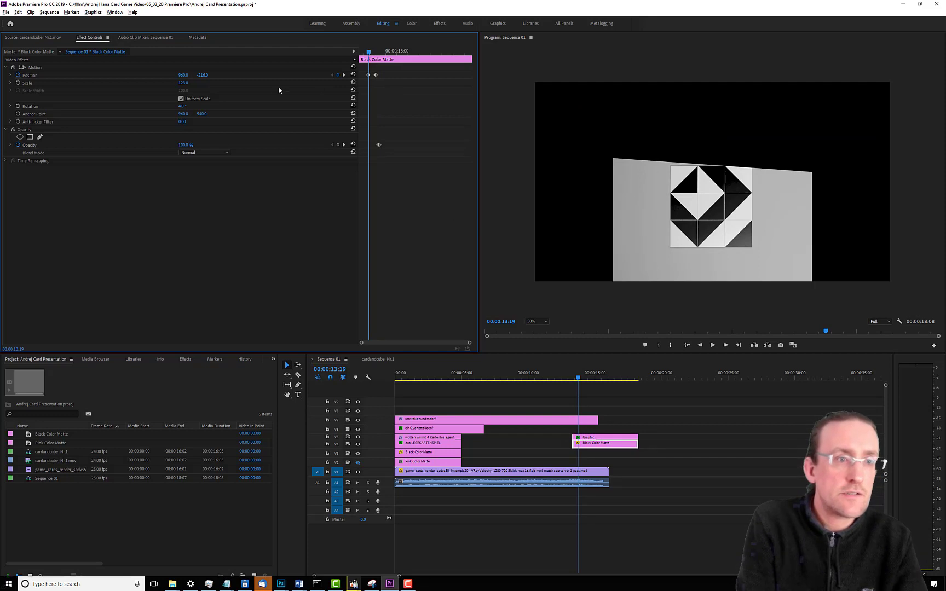
{"action": "left_click_drag", "start_coordinate": [204, 78], "coordinate": [142, 78]}
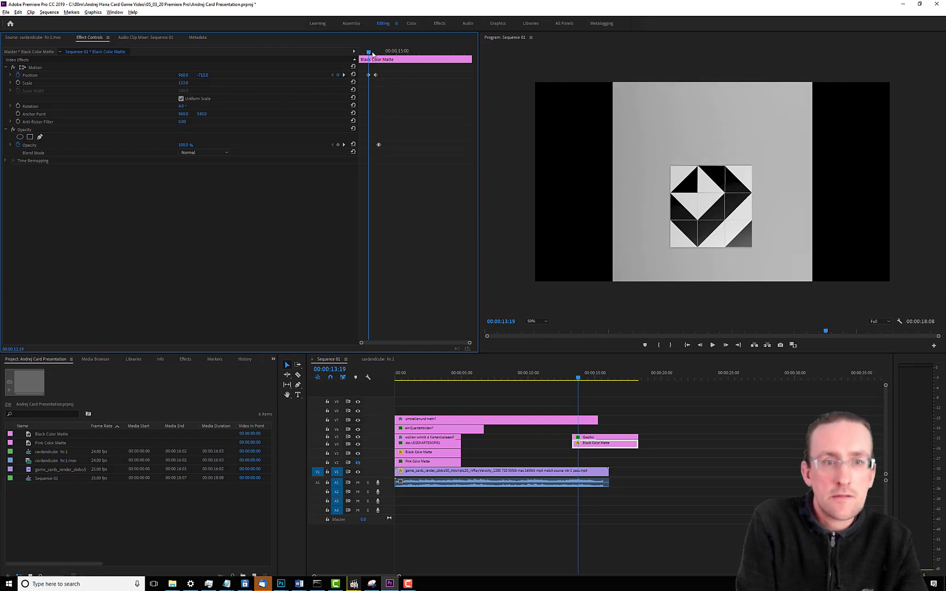
- Preview the matte's slide-in, and delete the closing black matte's opacity keyframes near 00:00:14:04
{"action": "left_click_drag", "start_coordinate": [369, 53], "coordinate": [381, 60]}
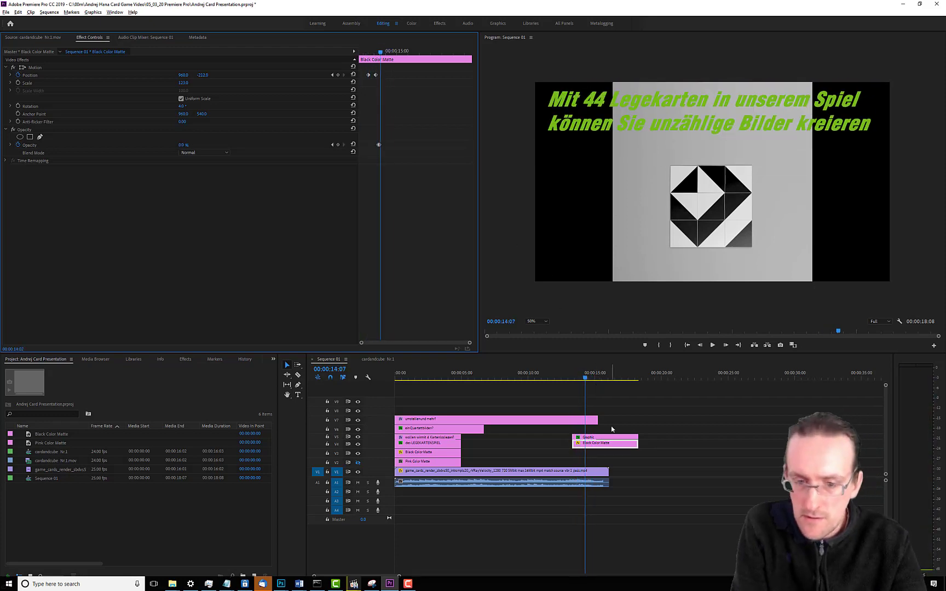
{"action": "left_click", "coordinate": [634, 441]}
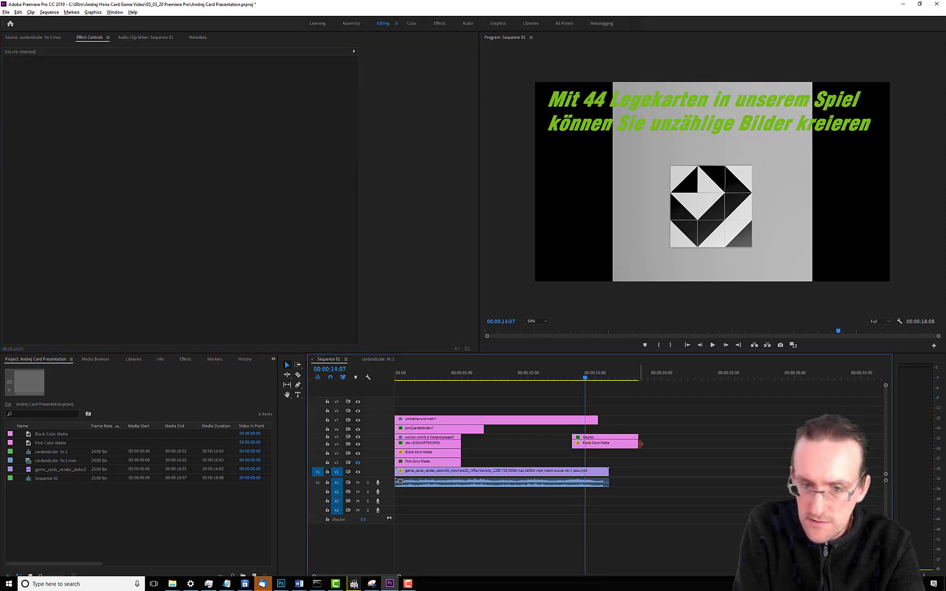
{"action": "mouse_move", "coordinate": [584, 377]}
{"action": "left_mouse_down"}
{"action": "mouse_move", "coordinate": [575, 378]}
{"action": "mouse_move", "coordinate": [592, 378]}
{"action": "mouse_move", "coordinate": [584, 378]}
{"action": "left_mouse_up"}
{"action": "left_click", "coordinate": [603, 443]}
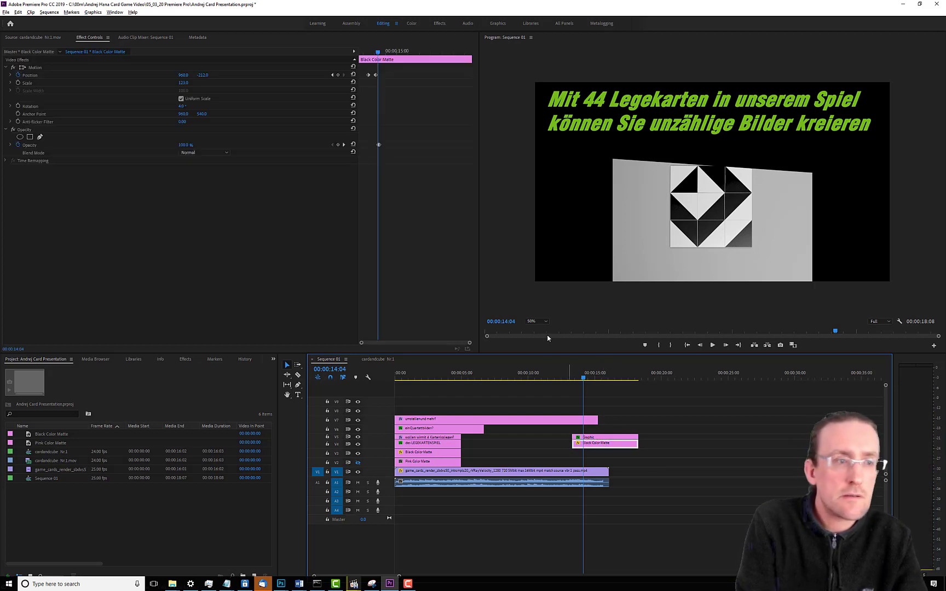
{"action": "left_click_drag", "start_coordinate": [416, 184], "coordinate": [360, 136]}
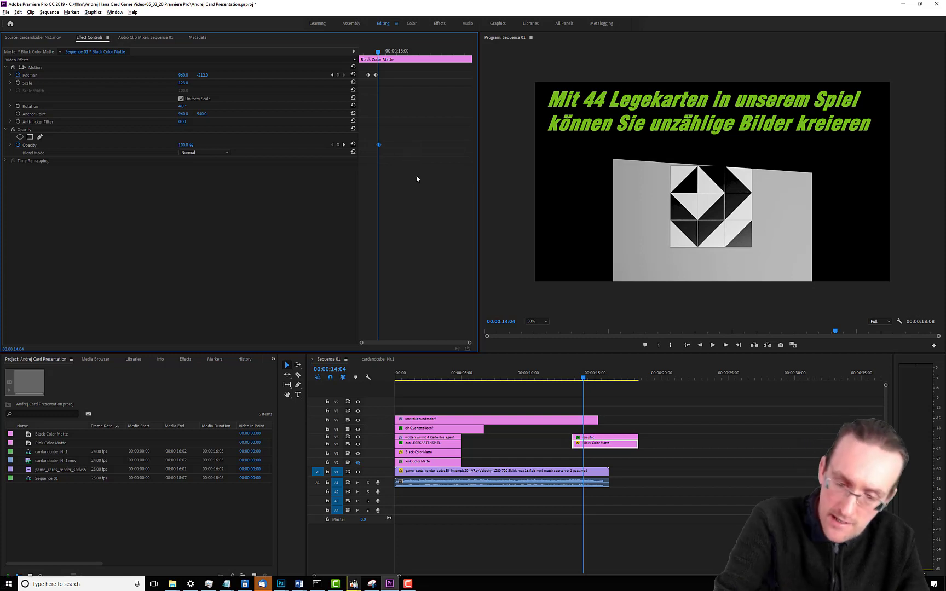
{"action": "key", "text": "Delete"}
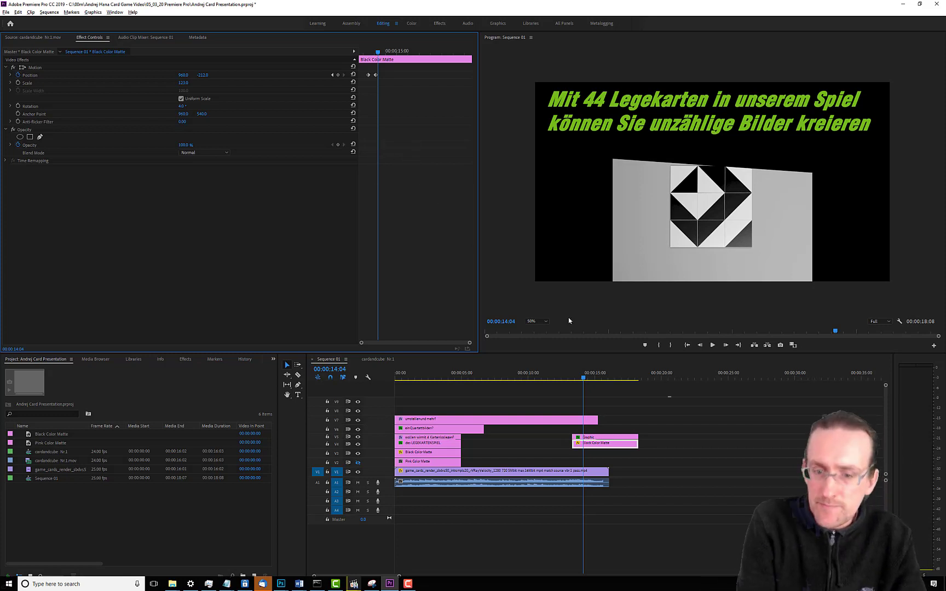
- Examine the reference video's closing text layout at 00:00:15:10 and compare it with the sequence around 00:00:16:03
{"action": "left_click_drag", "start_coordinate": [583, 380], "coordinate": [609, 392]}
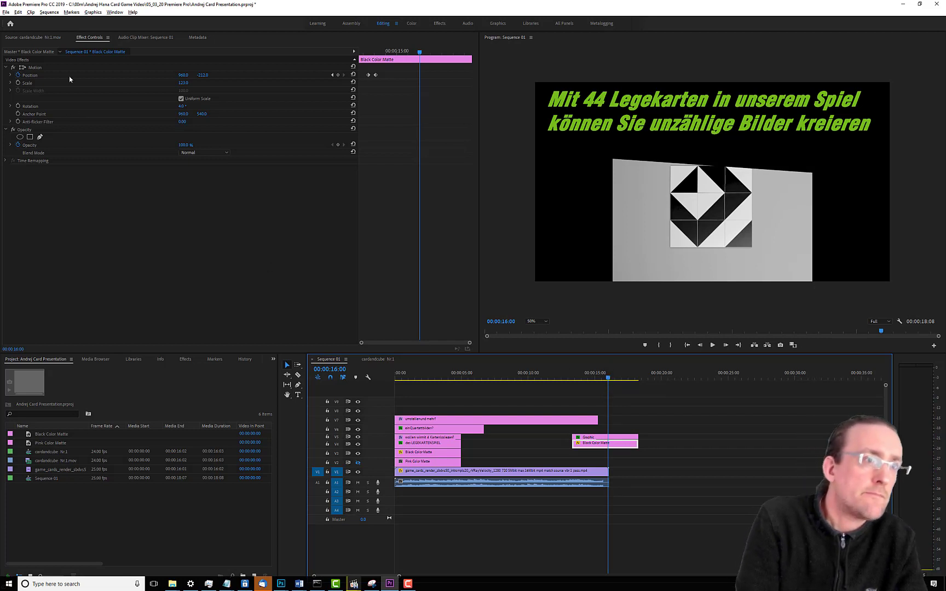
{"action": "left_click", "coordinate": [33, 37]}
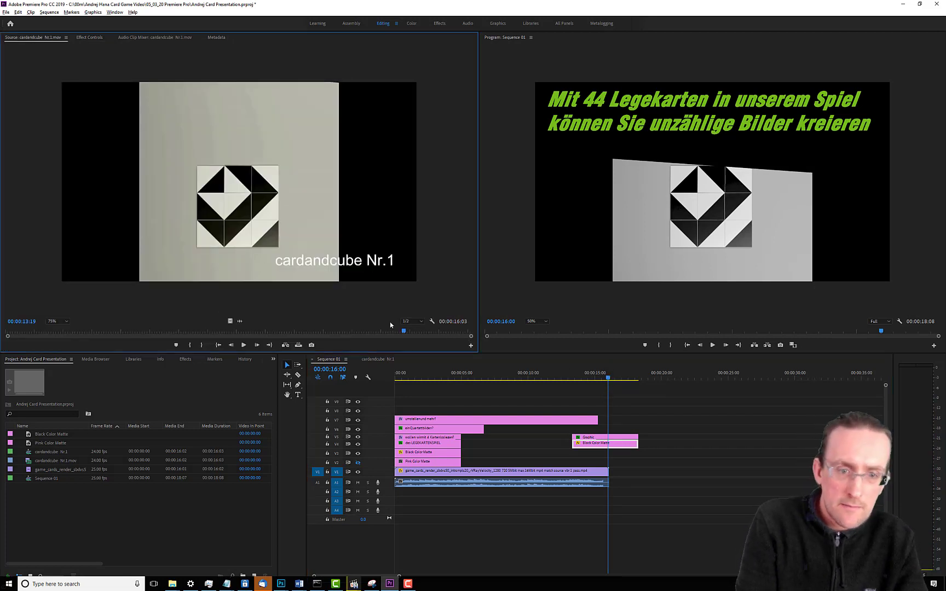
{"action": "left_click_drag", "start_coordinate": [405, 332], "coordinate": [450, 339]}
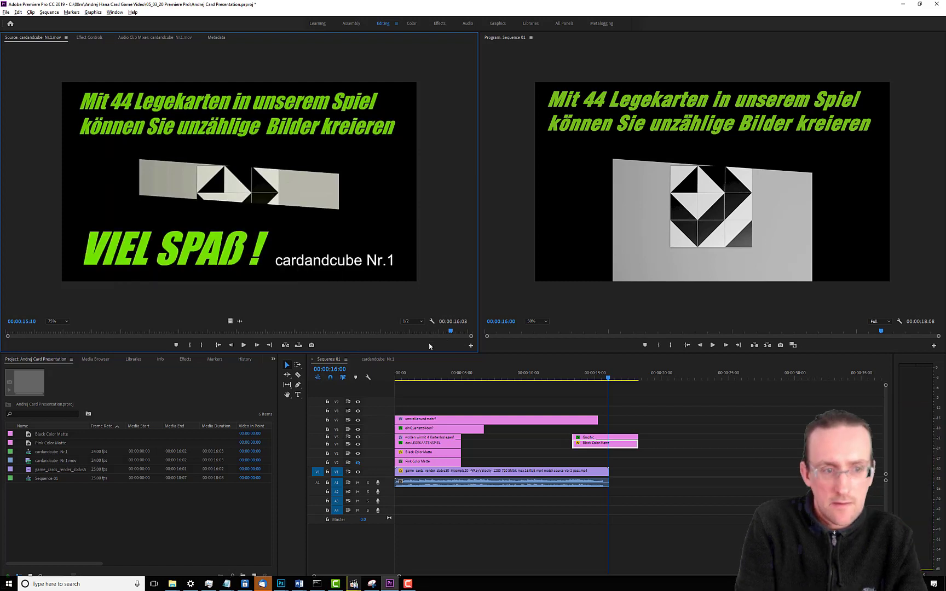
{"action": "left_click", "coordinate": [617, 380]}
{"action": "left_click_drag", "start_coordinate": [617, 380], "coordinate": [611, 381]}
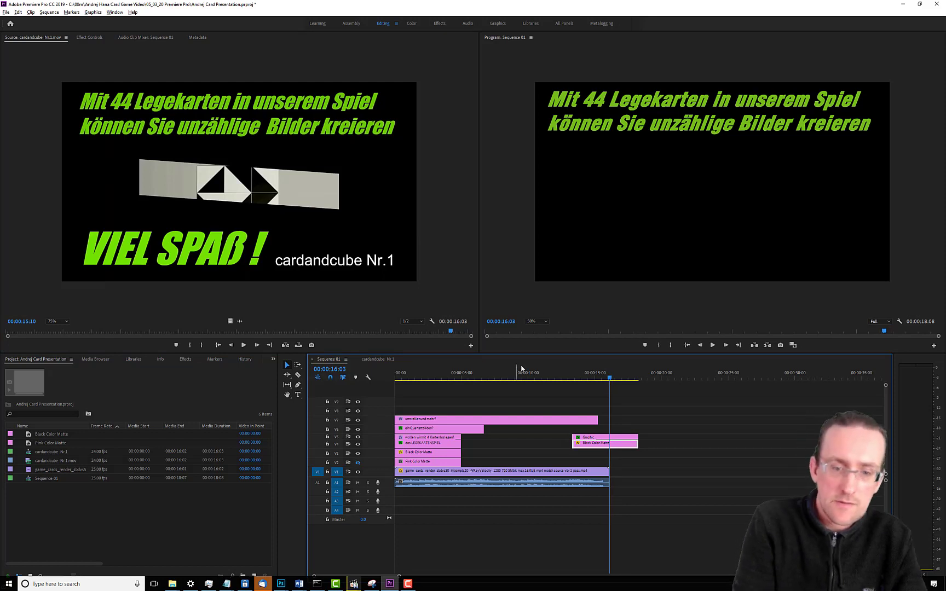
- Duplicate the closing title and its black matte, placing the copies on V7 and V6 directly after the game video's end
{"action": "left_click", "coordinate": [601, 437]}
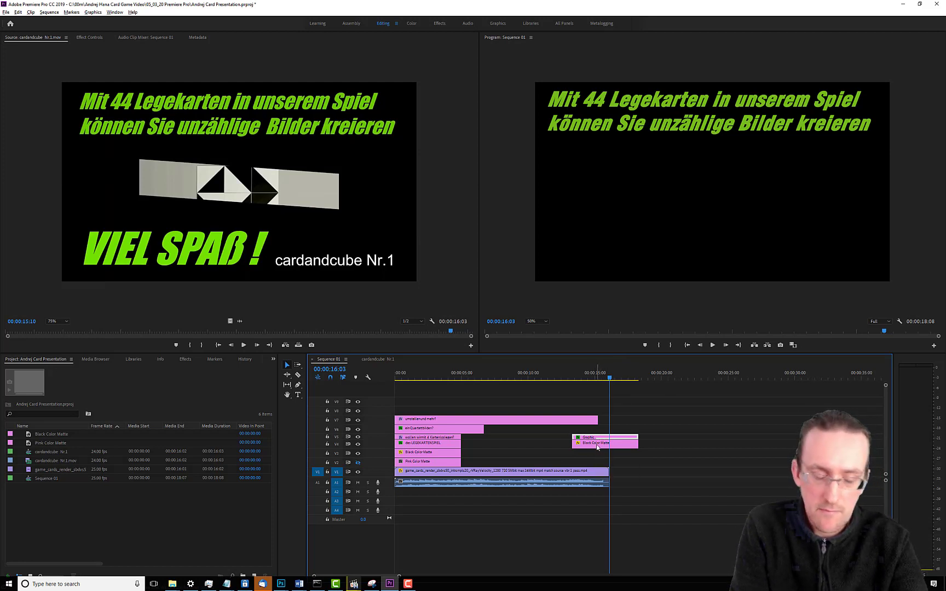
{"action": "left_click", "coordinate": [597, 447]}
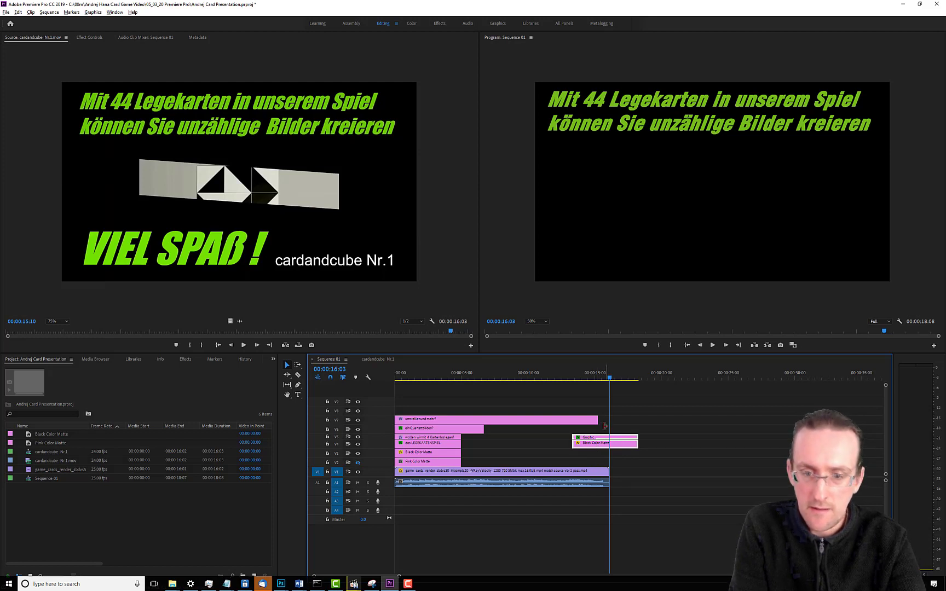
{"action": "right_click", "coordinate": [603, 440]}
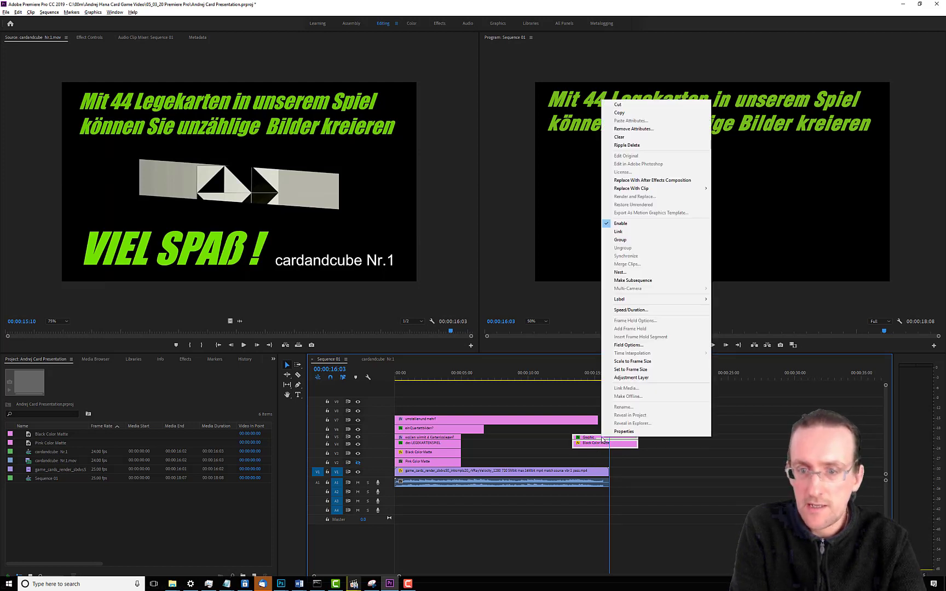
{"action": "left_click", "coordinate": [620, 113]}
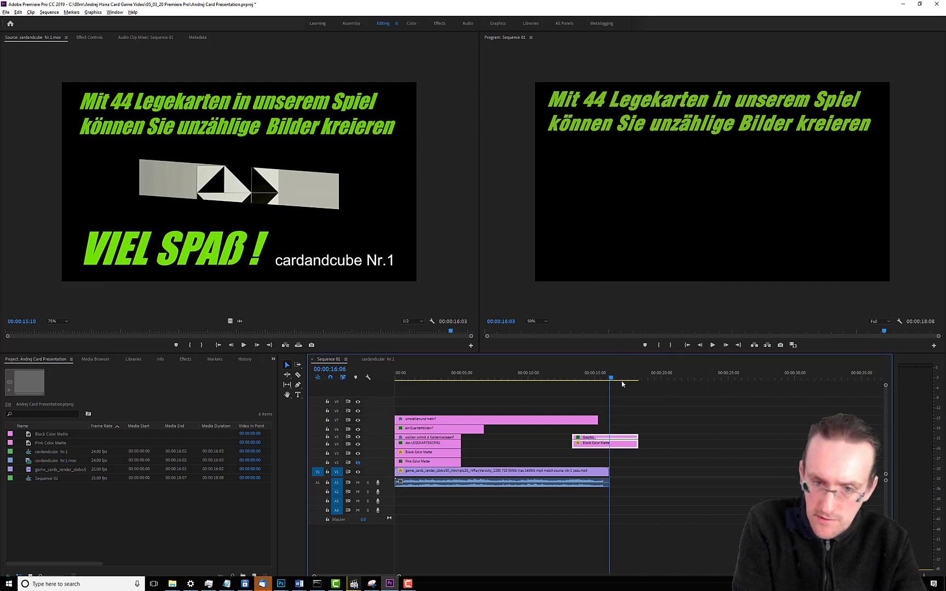
{"action": "left_click_drag", "start_coordinate": [610, 378], "coordinate": [646, 378]}
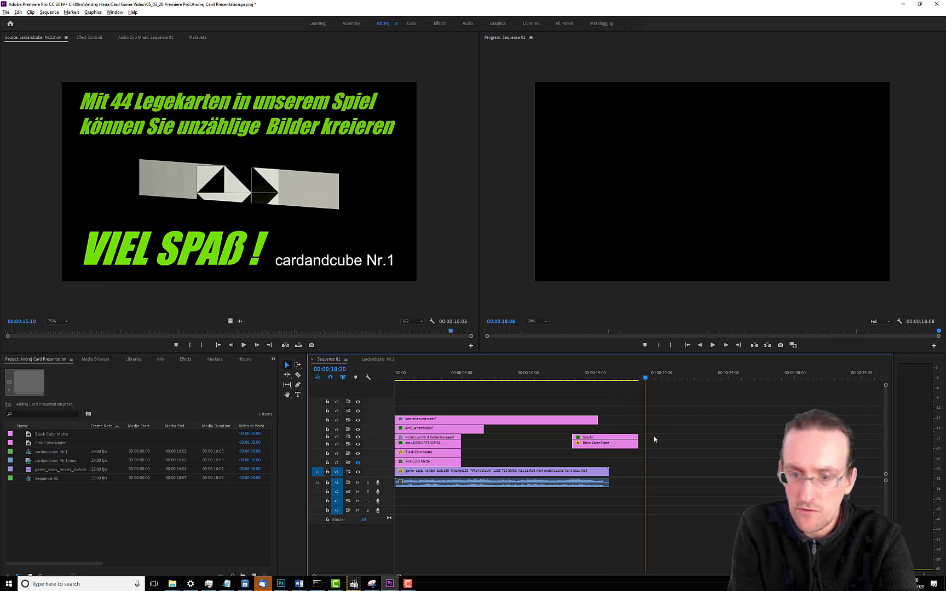
{"action": "key", "text": "ctrl+v"}
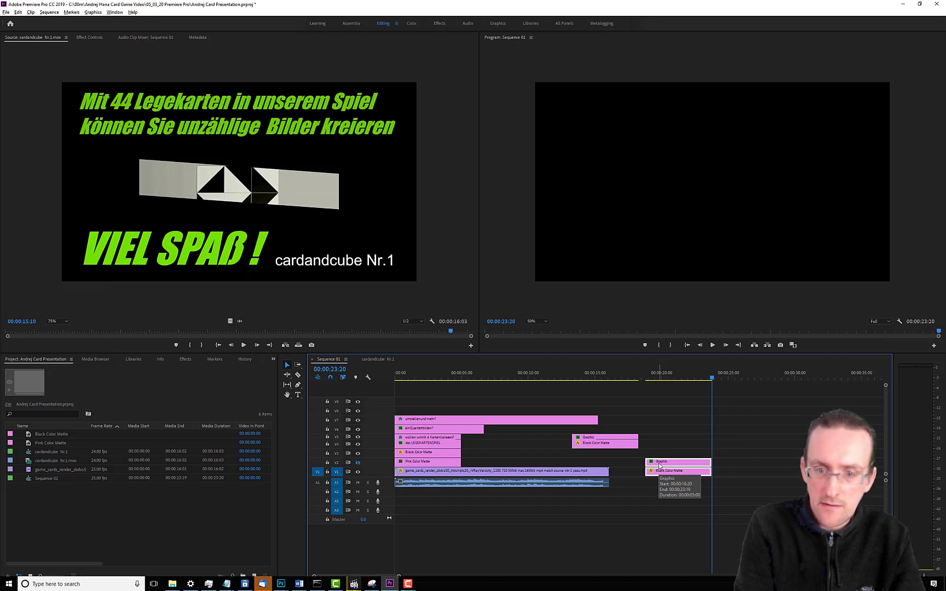
{"action": "left_click_drag", "start_coordinate": [660, 466], "coordinate": [629, 427]}
- Delete the empty video tracks V9 and V8 and enlarge the monitor area above the timeline
{"action": "right_click", "coordinate": [373, 412]}
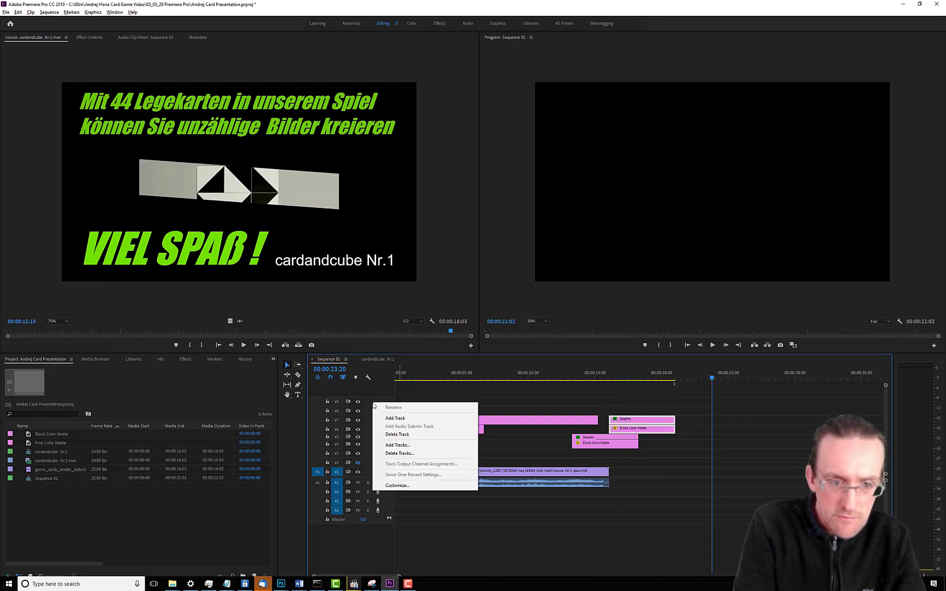
{"action": "left_click", "coordinate": [388, 414]}
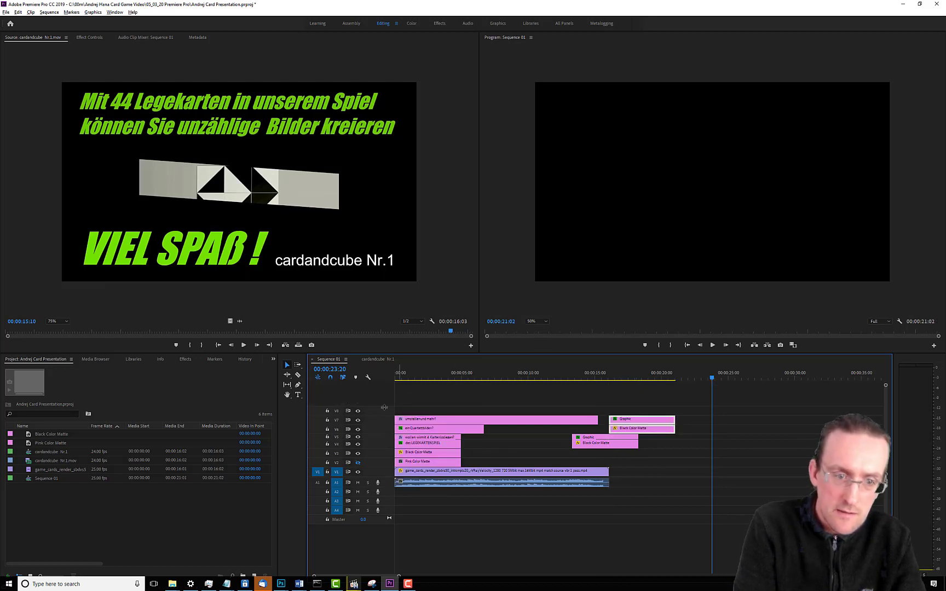
{"action": "right_click", "coordinate": [385, 408]}
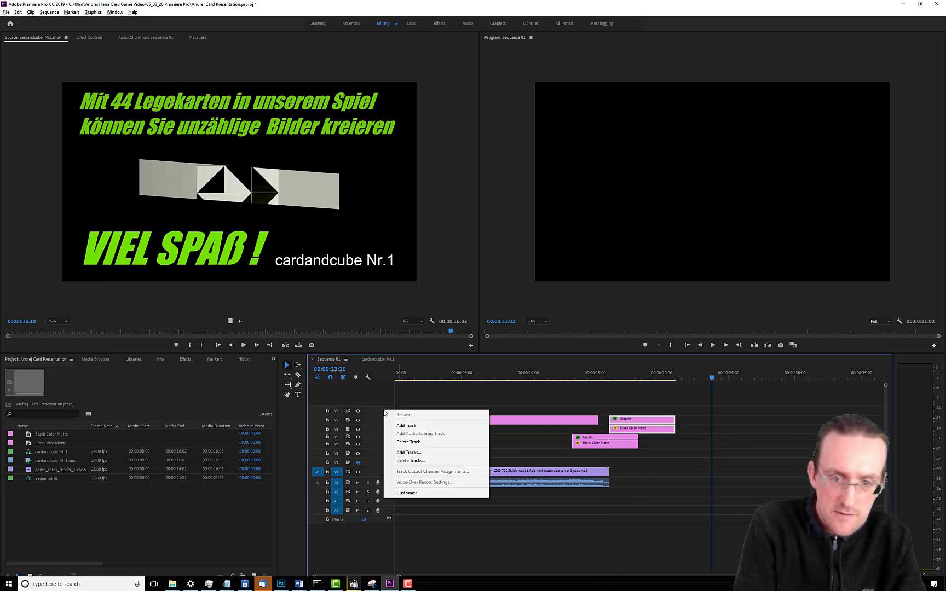
{"action": "left_click", "coordinate": [407, 442]}
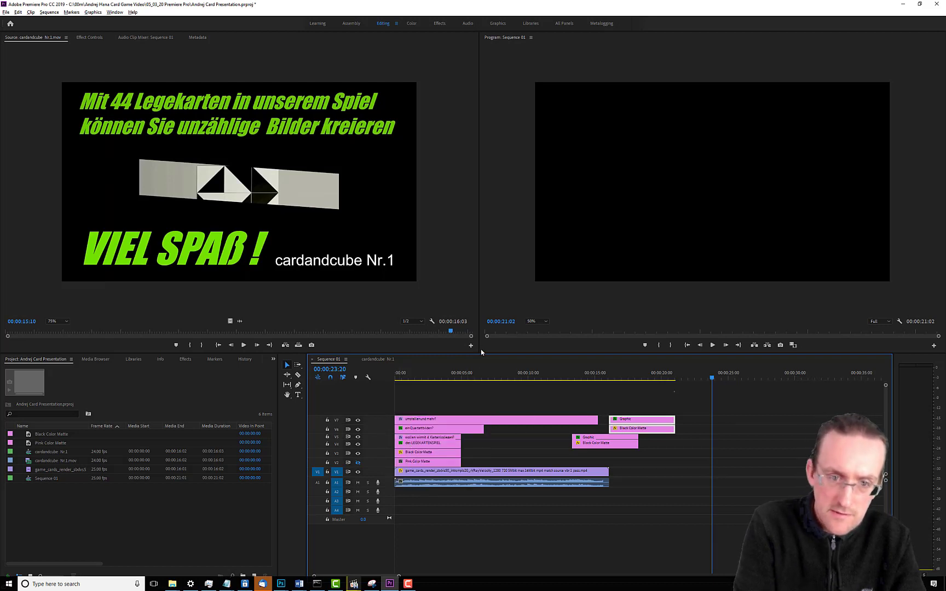
{"action": "left_click_drag", "start_coordinate": [485, 353], "coordinate": [487, 394]}
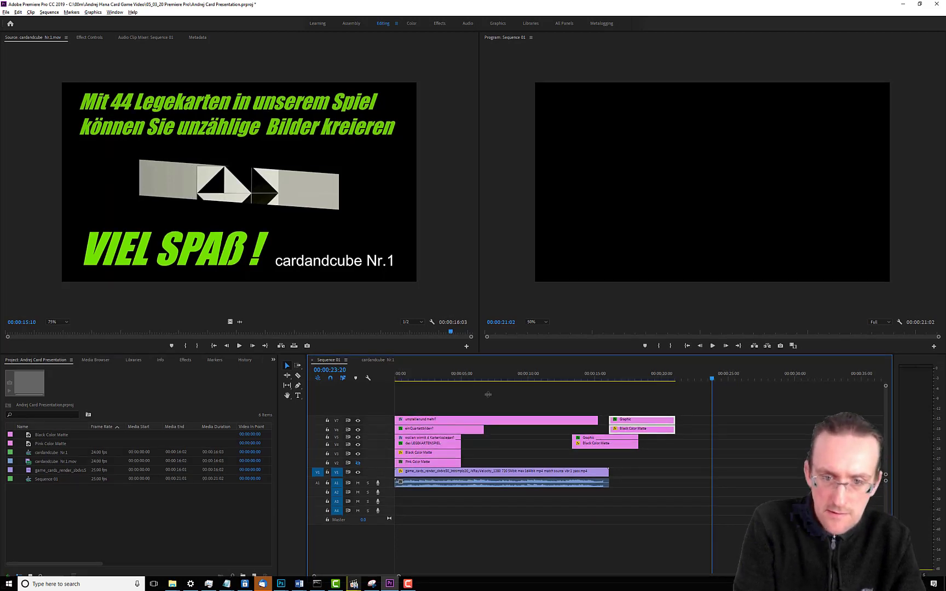
- At 00:00:17:11, replace the text of the duplicated closing title on V7 with "VIEL SPAB !"
{"action": "left_click_drag", "start_coordinate": [618, 420], "coordinate": [628, 420]}
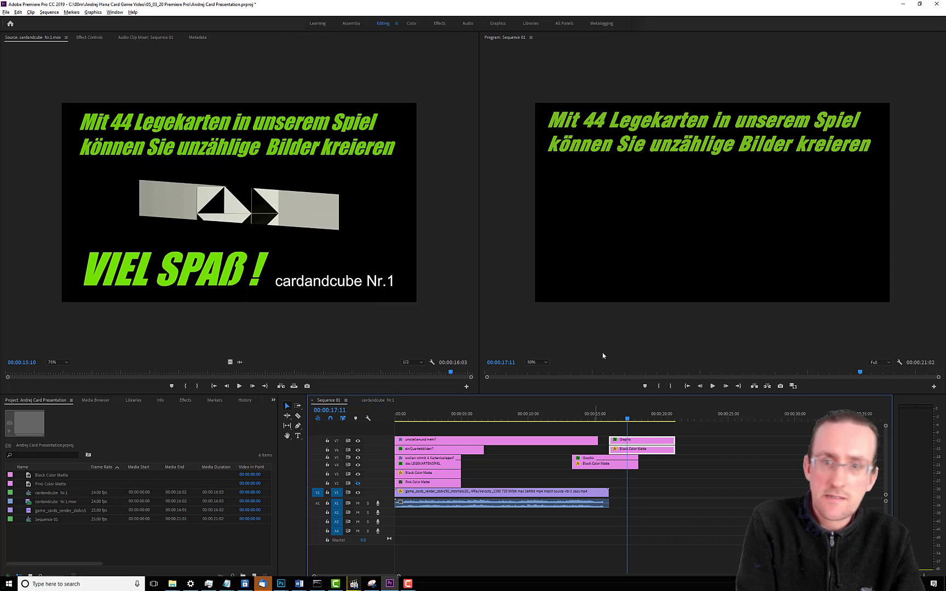
{"action": "left_click", "coordinate": [578, 156]}
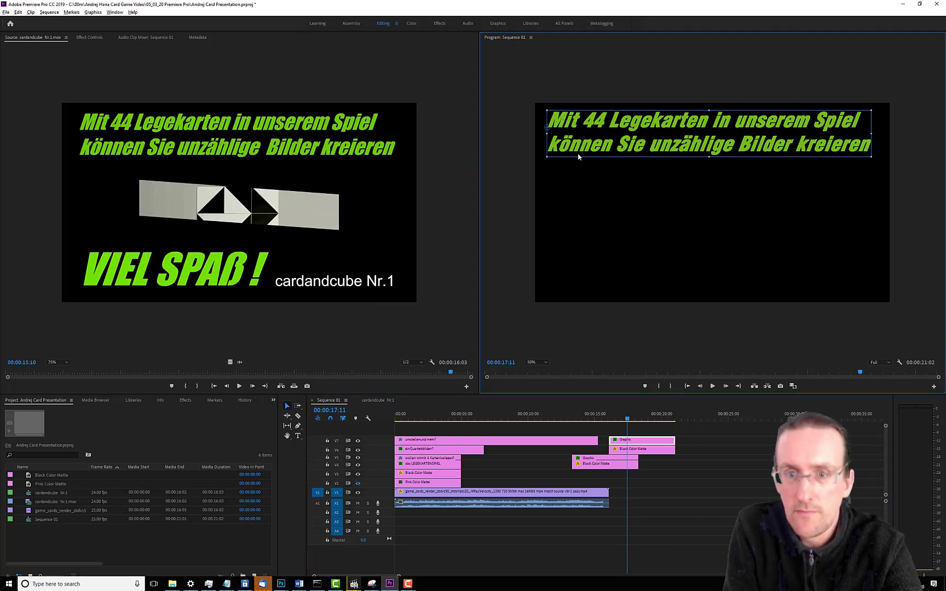
{"action": "key", "text": "t"}
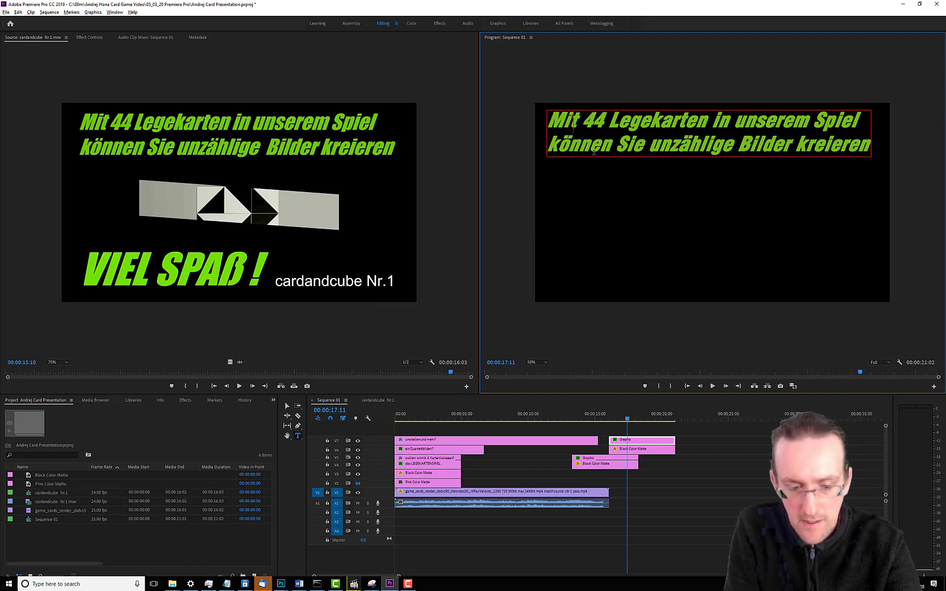
{"action": "key", "text": "ctrl+a"}
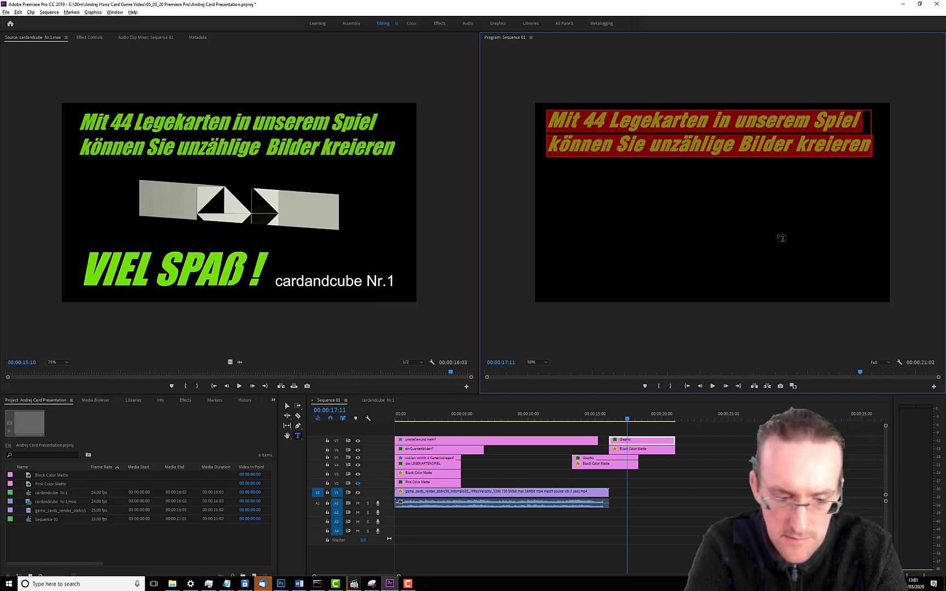
{"action": "key", "text": "Caps_Lock"}
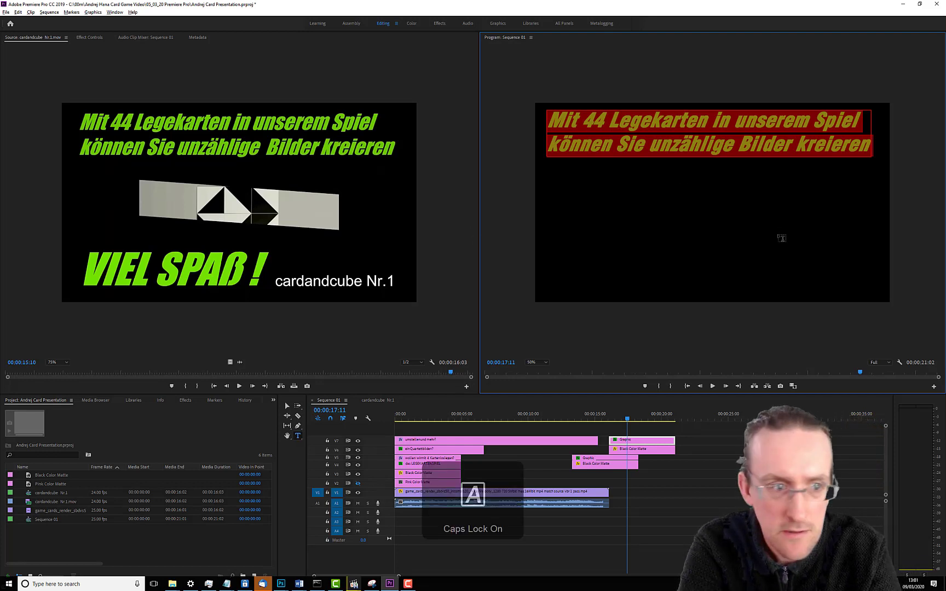
{"action": "type", "text": "VIEL SPA"}
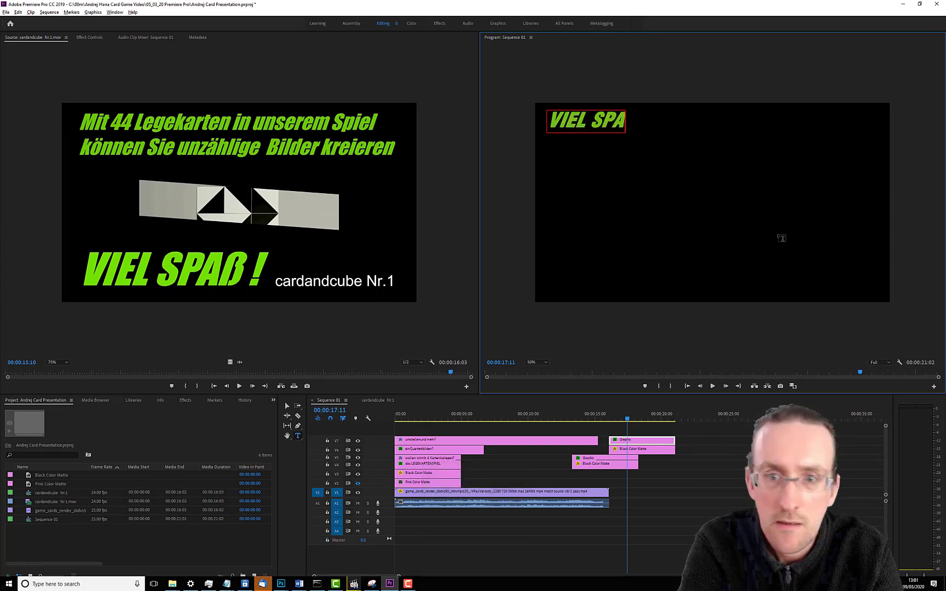
{"action": "type", "text": "B !"}
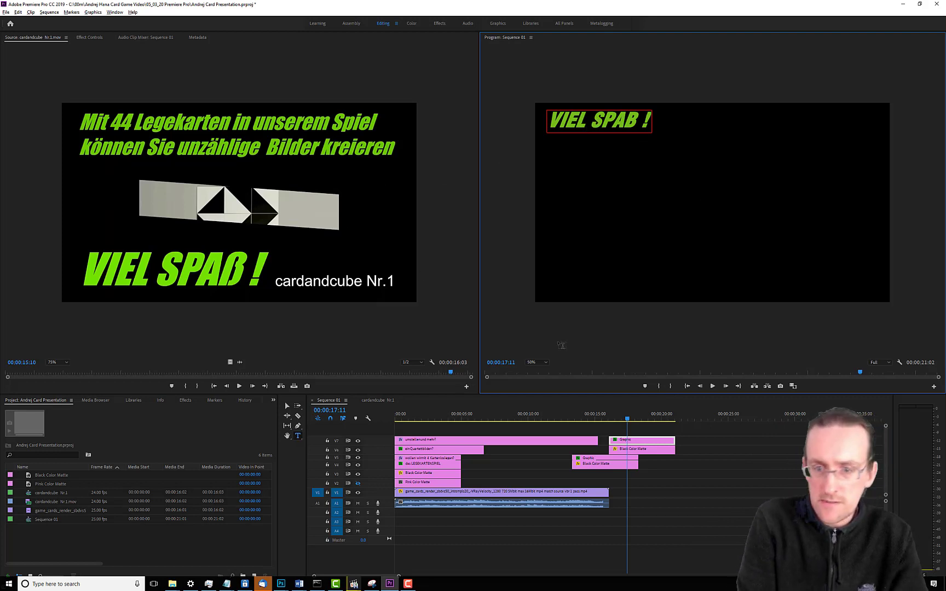
- Move the "VIEL SPAB !" text to the lower-left part of the video frame and enlarge it to slightly over half the frame's width
{"action": "left_click", "coordinate": [629, 418]}
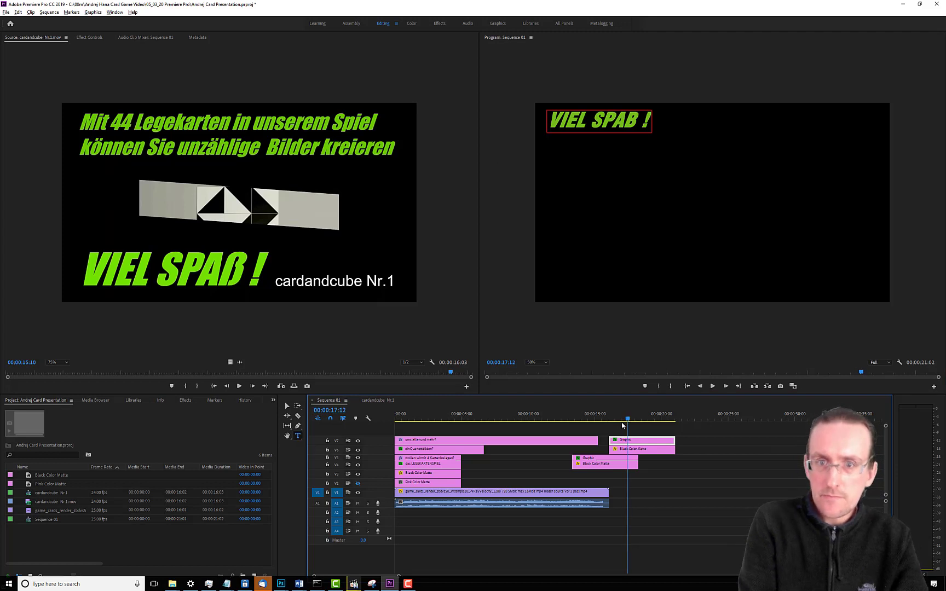
{"action": "left_click", "coordinate": [95, 13]}
{"action": "left_click", "coordinate": [103, 6]}
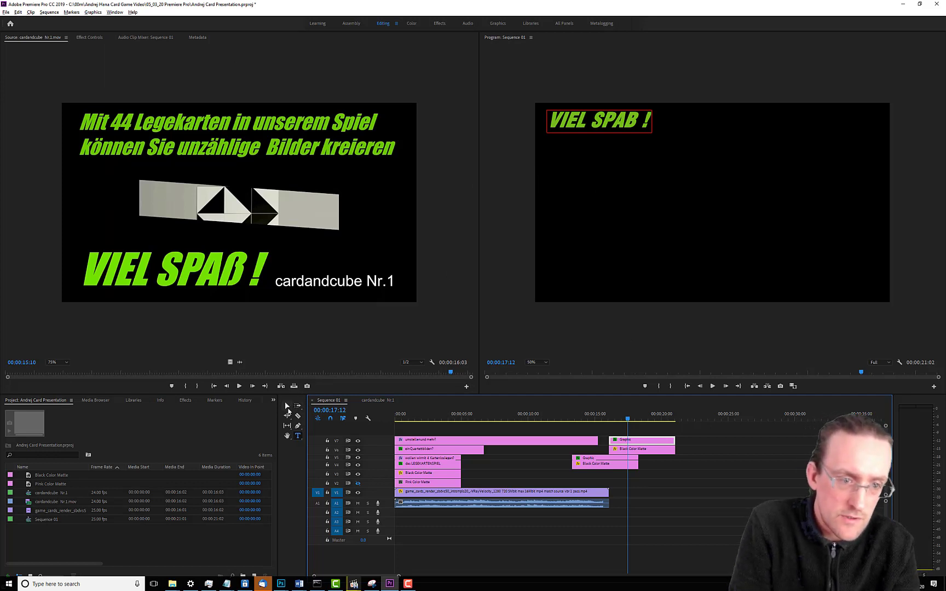
{"action": "left_click", "coordinate": [287, 406]}
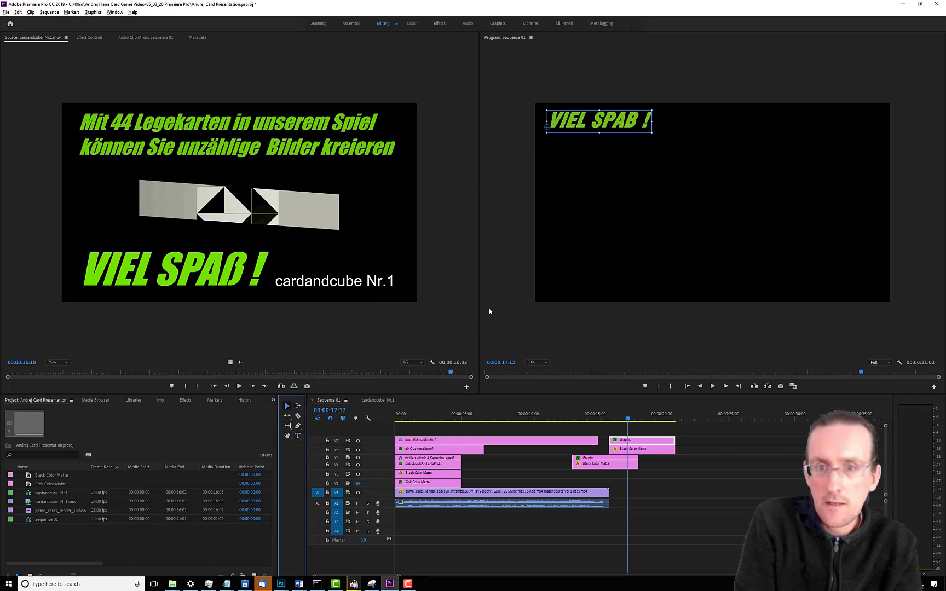
{"action": "left_click_drag", "start_coordinate": [606, 128], "coordinate": [665, 261]}
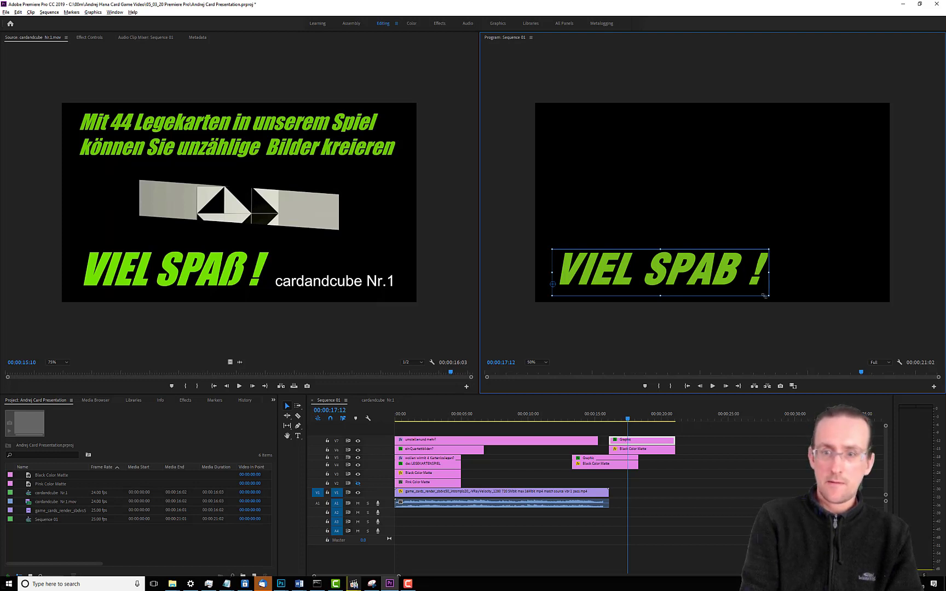
{"action": "left_click_drag", "start_coordinate": [764, 297], "coordinate": [762, 295]}
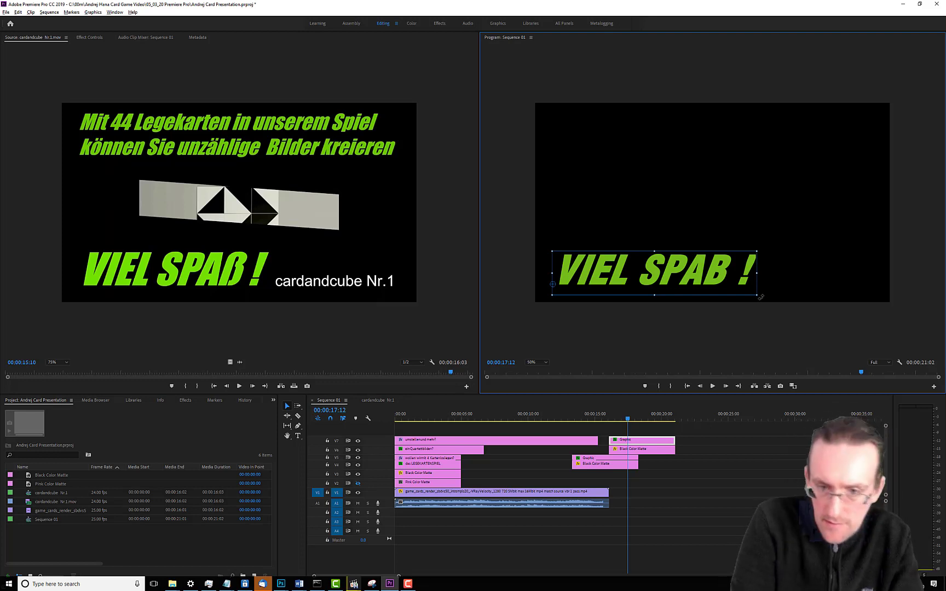
- Try to extend the end of the game video clip on V1 beneath the "VIEL SPAB !" title and its matte
{"action": "left_click", "coordinate": [633, 454]}
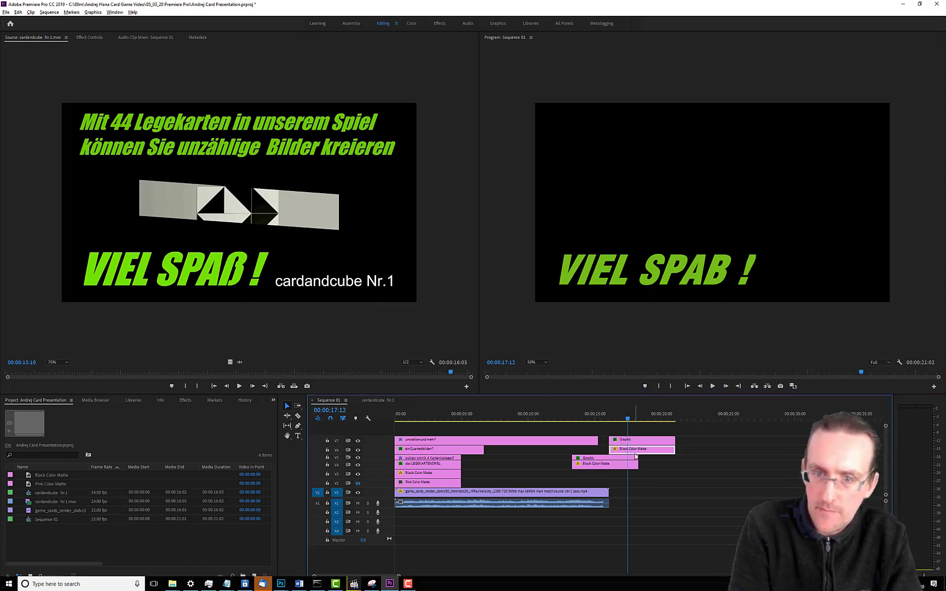
{"action": "left_click", "coordinate": [632, 440]}
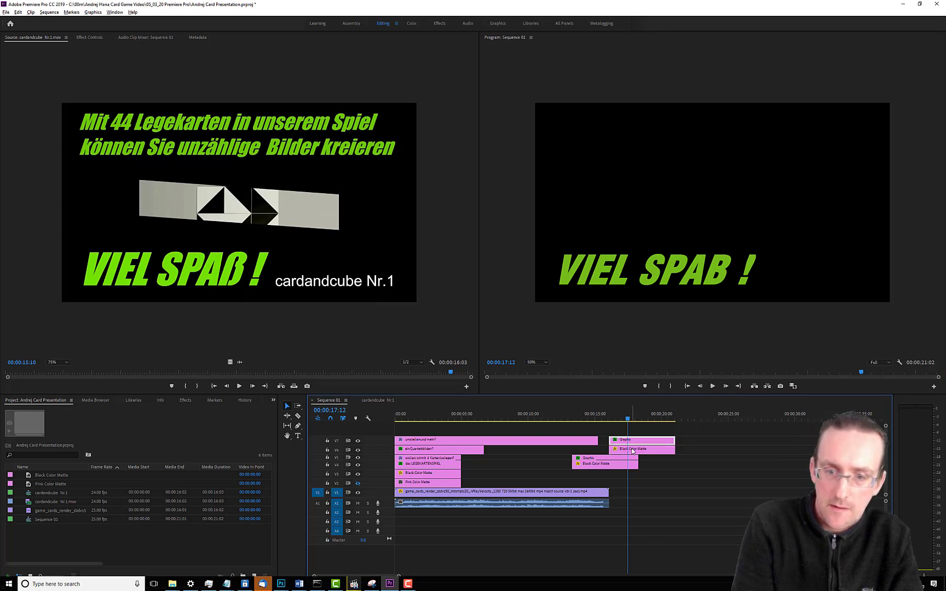
{"action": "left_click", "coordinate": [633, 450]}
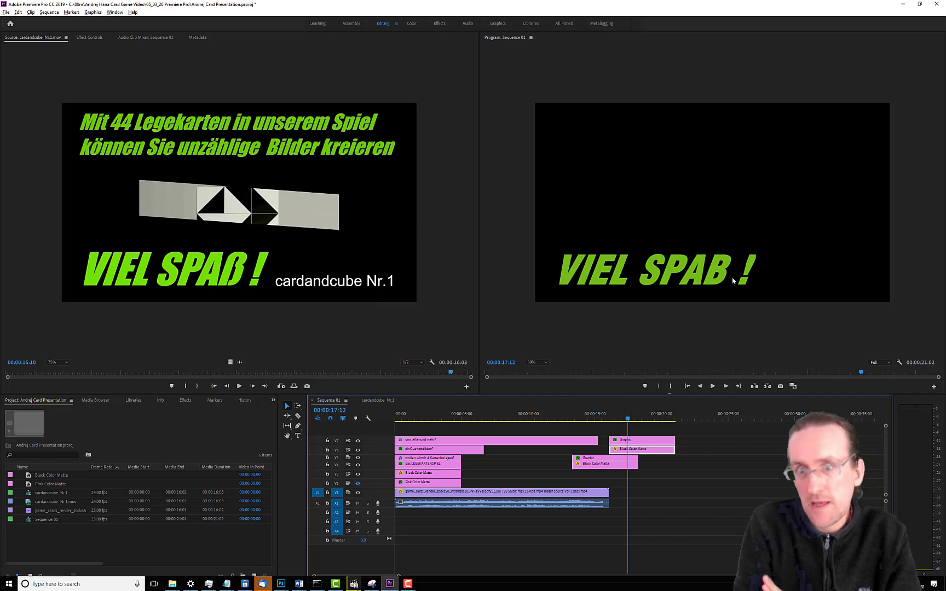
{"action": "left_click", "coordinate": [447, 493]}
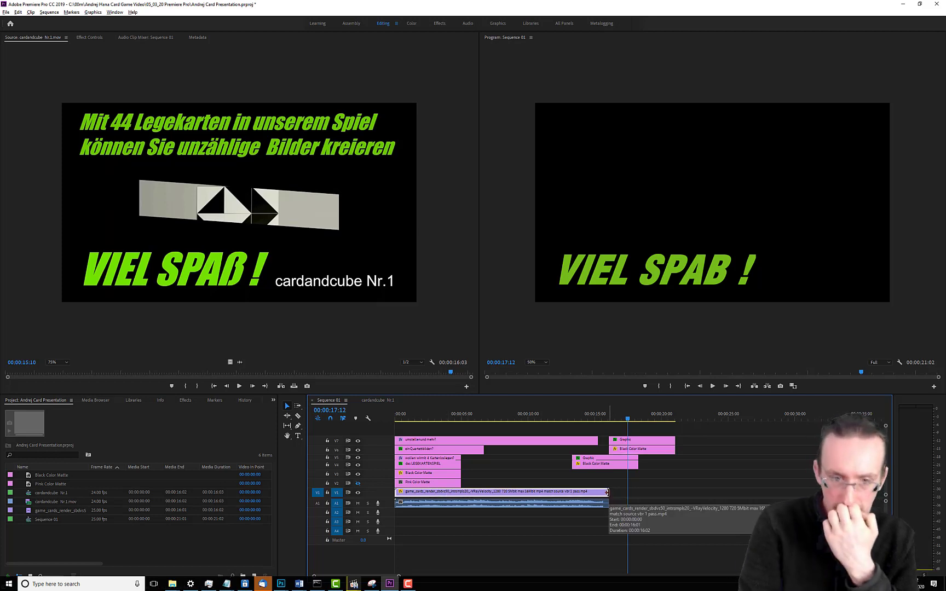
{"action": "left_click_drag", "start_coordinate": [606, 492], "coordinate": [657, 494]}
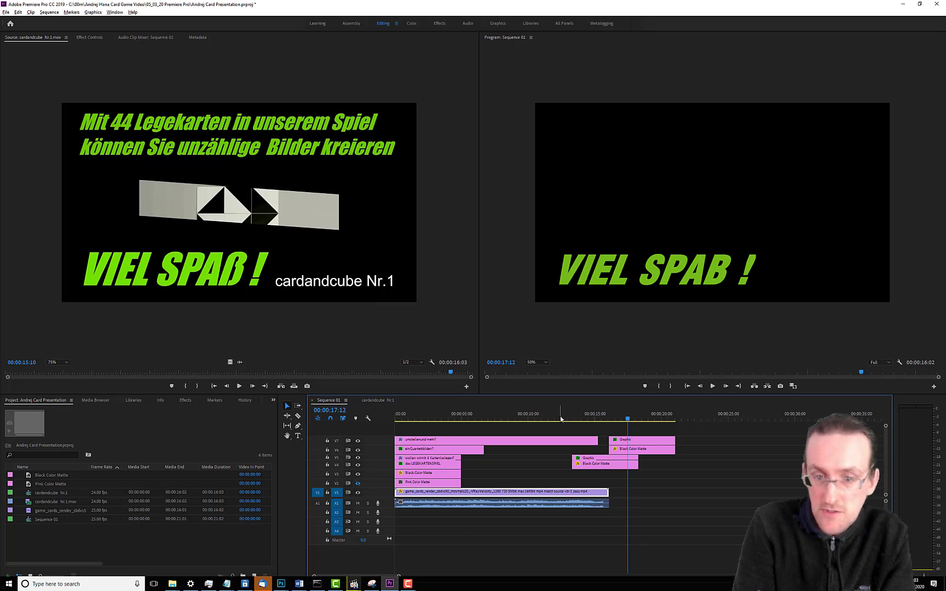
{"action": "left_click_drag", "start_coordinate": [560, 421], "coordinate": [606, 426]}
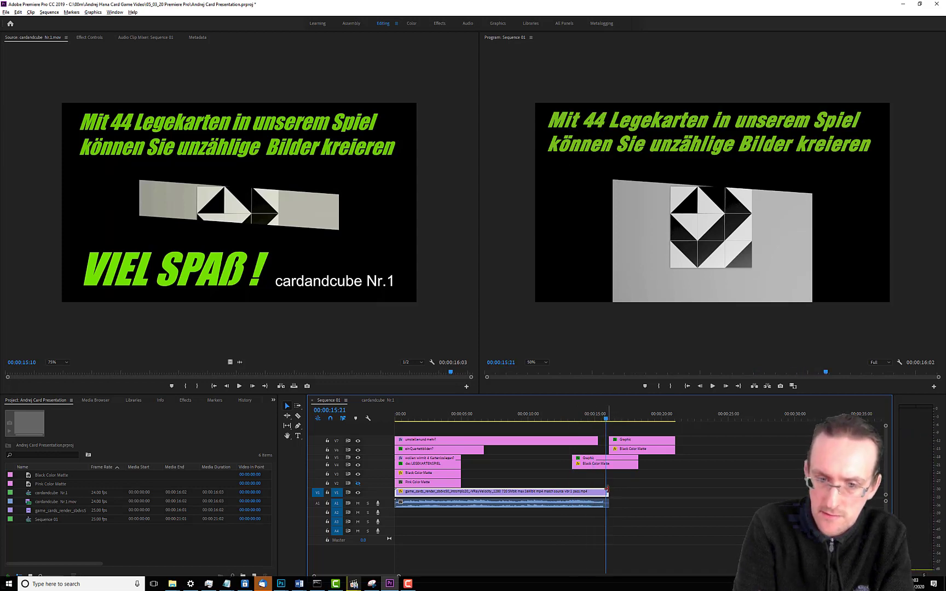
{"action": "left_click_drag", "start_coordinate": [607, 489], "coordinate": [680, 490]}
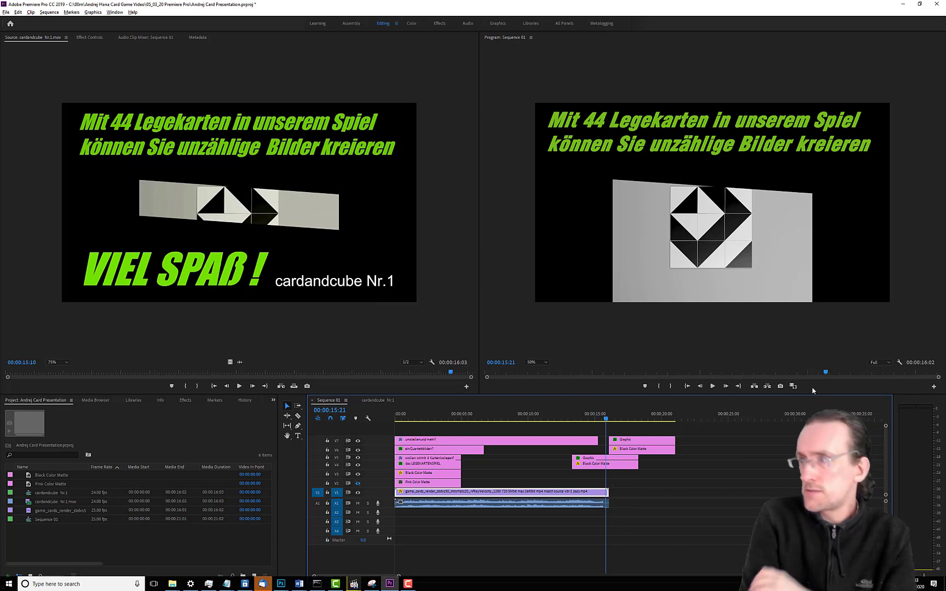
{"action": "key", "text": "ctrl+z"}
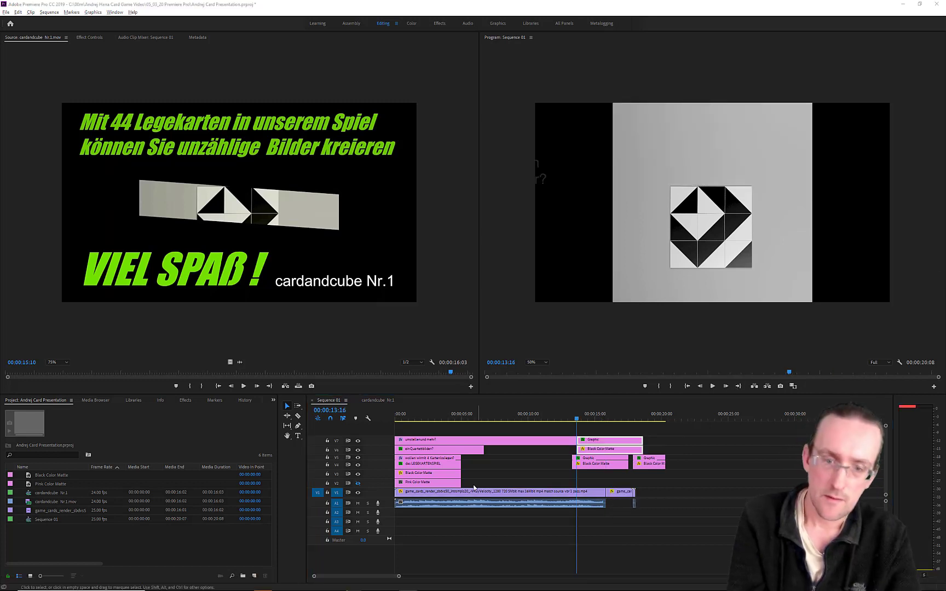
- Set the playhead to 00:00:14:15 and delete the first motion position keyframe of the "VIEL SPAB !" title clip
{"action": "left_click", "coordinate": [589, 421]}
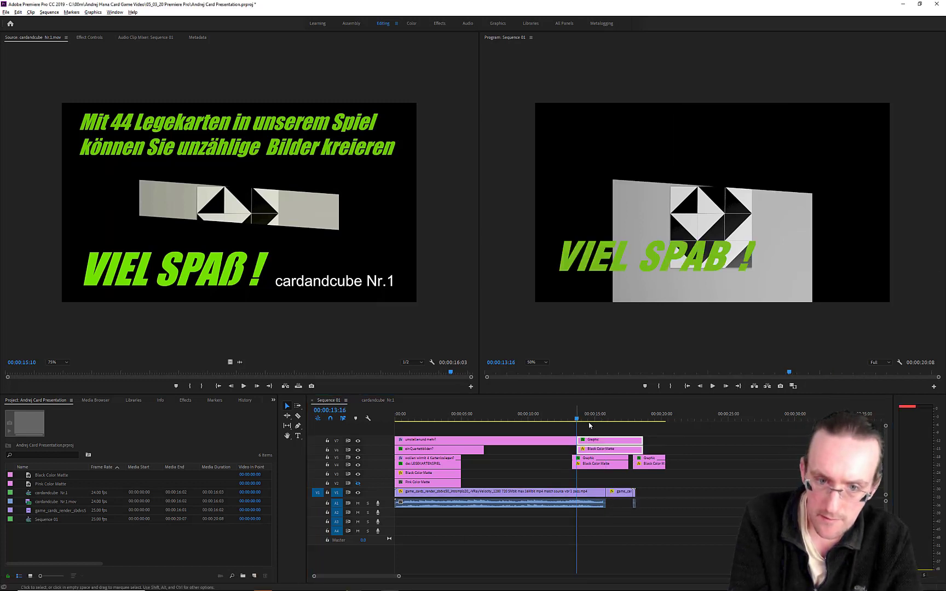
{"action": "left_click_drag", "start_coordinate": [590, 424], "coordinate": [590, 428]}
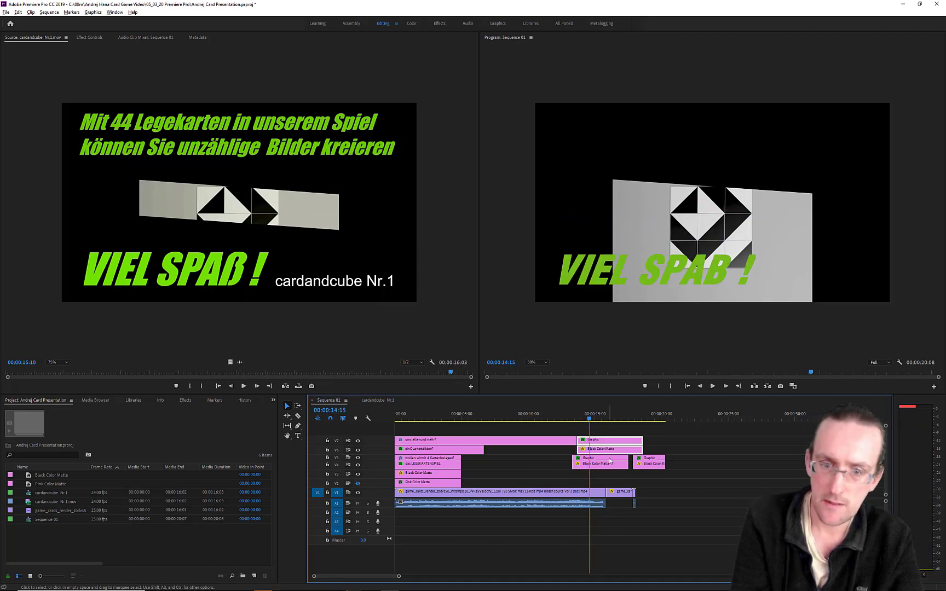
{"action": "left_click", "coordinate": [616, 281]}
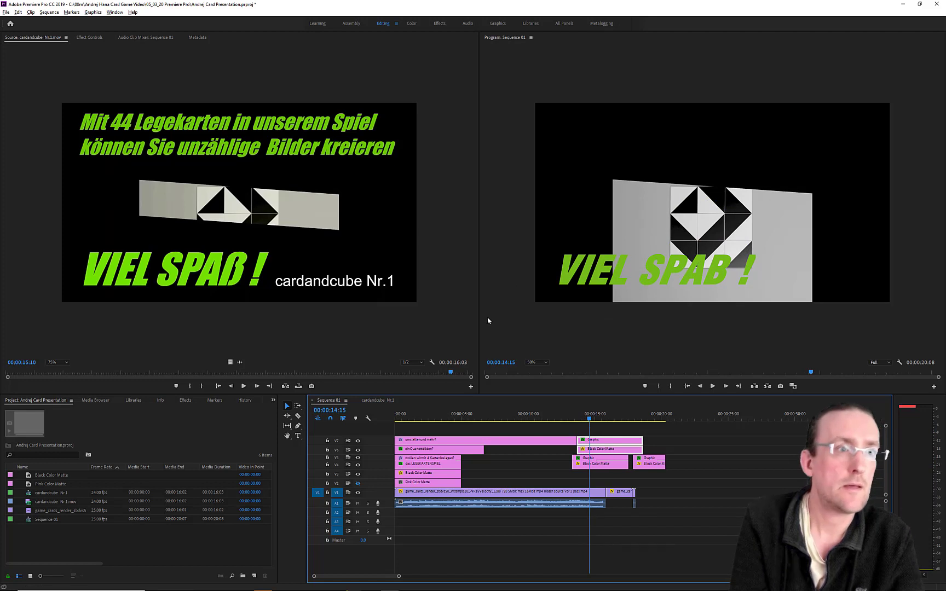
{"action": "left_click", "coordinate": [89, 37]}
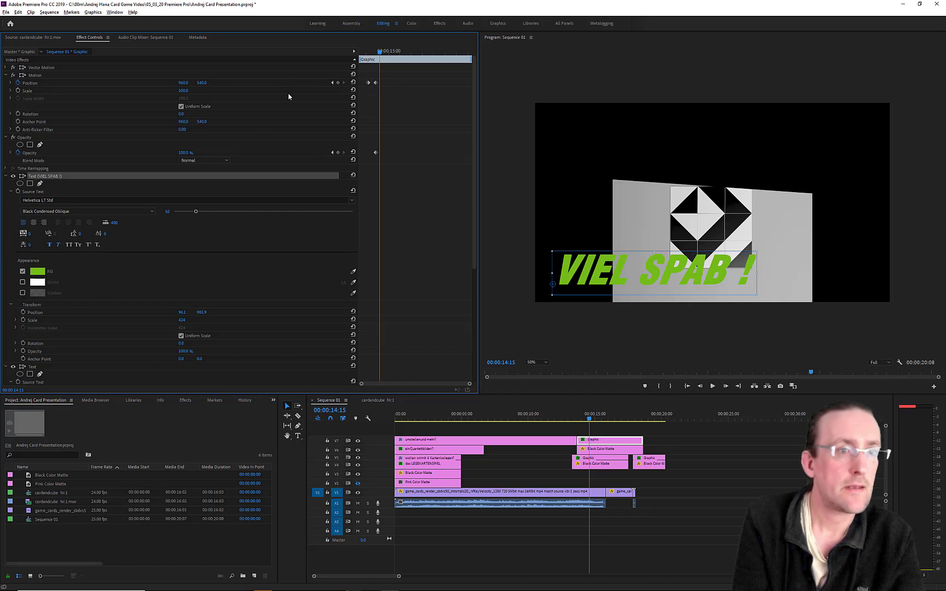
{"action": "left_click", "coordinate": [370, 86]}
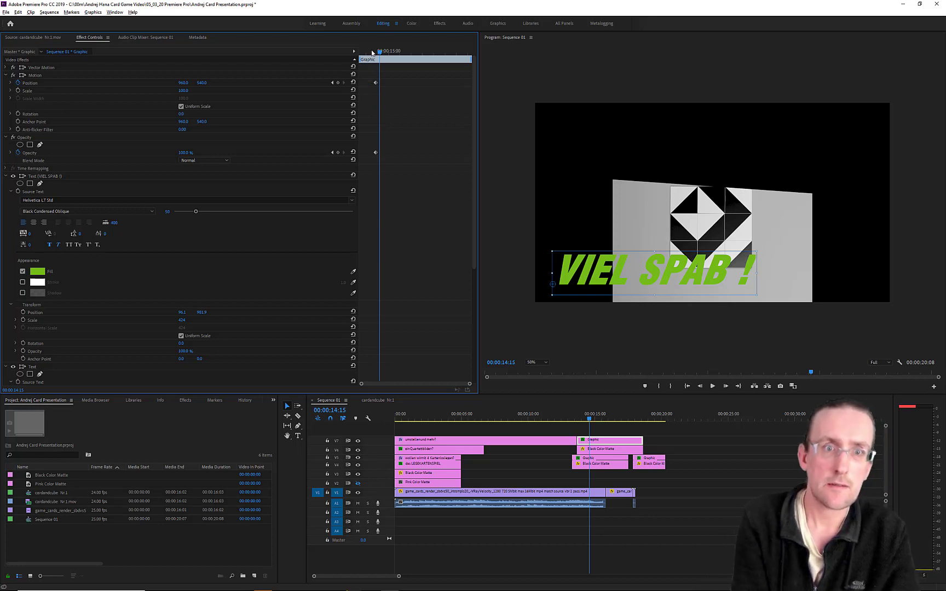
- Select the black matte beneath the "VIEL SPAB !" title with the playhead at 00:00:14:06, and save the project
{"action": "left_click_drag", "start_coordinate": [379, 52], "coordinate": [363, 53]}
{"action": "key", "text": "super"}
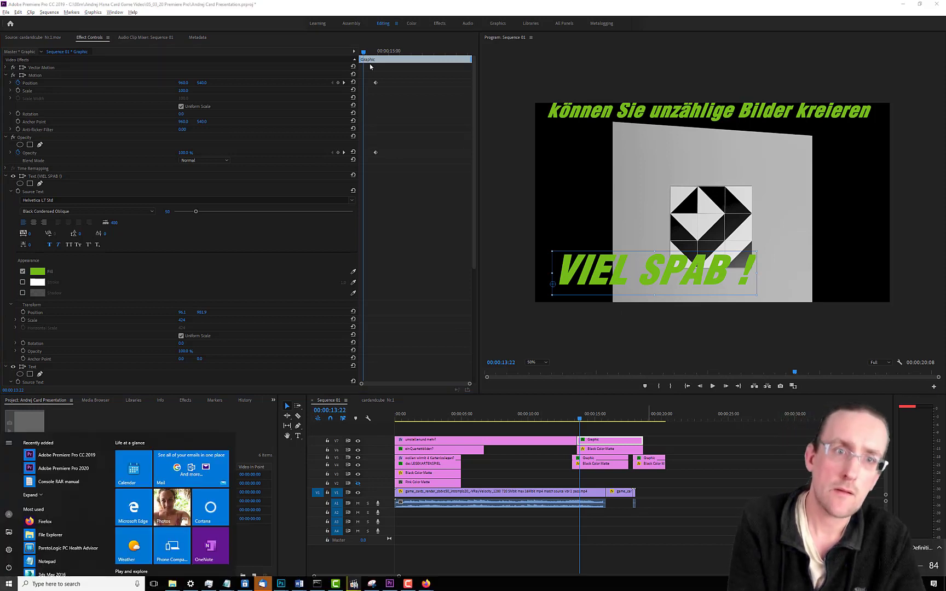
{"action": "mouse_move", "coordinate": [363, 51]}
{"action": "left_mouse_down"}
{"action": "mouse_move", "coordinate": [381, 64]}
{"action": "mouse_move", "coordinate": [371, 64]}
{"action": "left_mouse_up"}
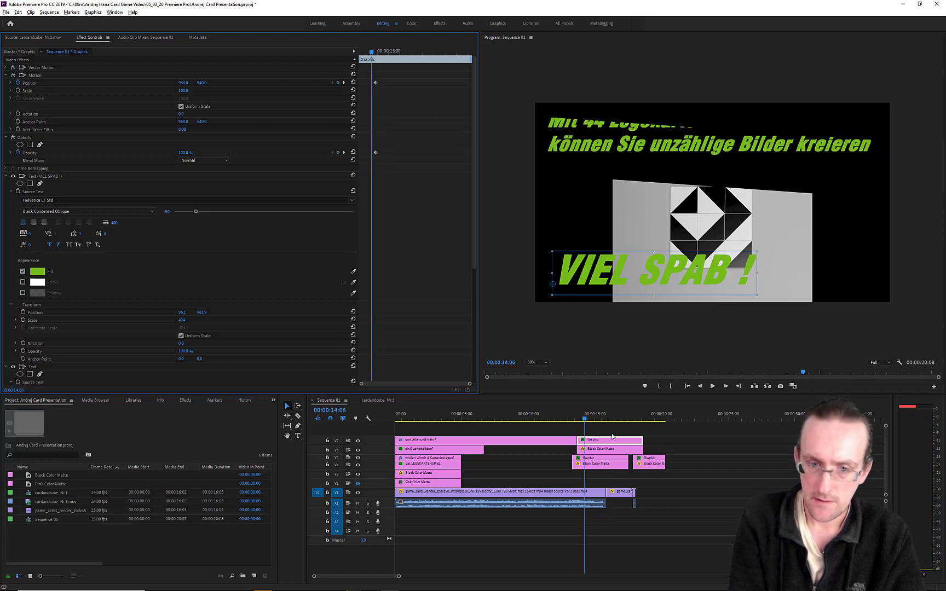
{"action": "left_click", "coordinate": [608, 453]}
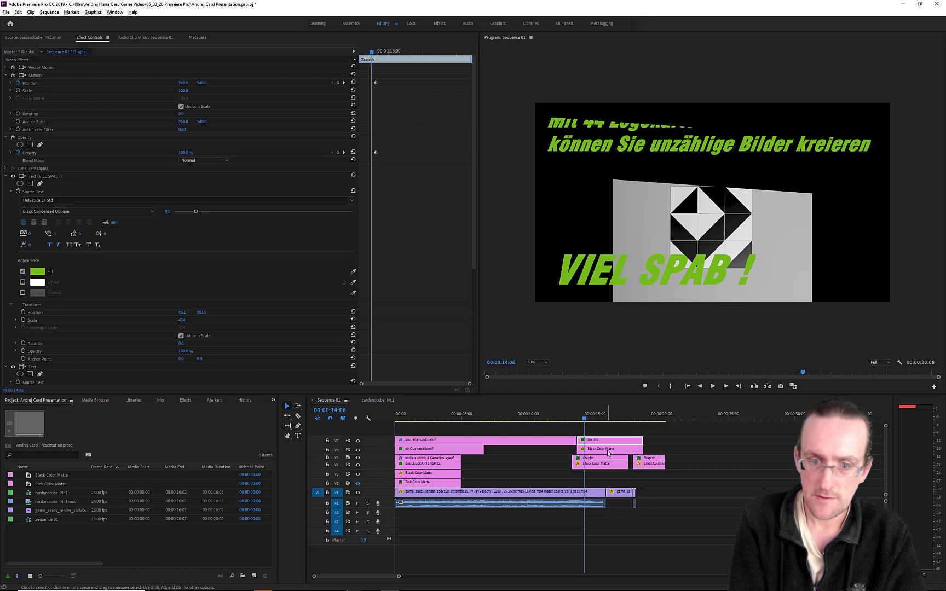
{"action": "left_click", "coordinate": [607, 453]}
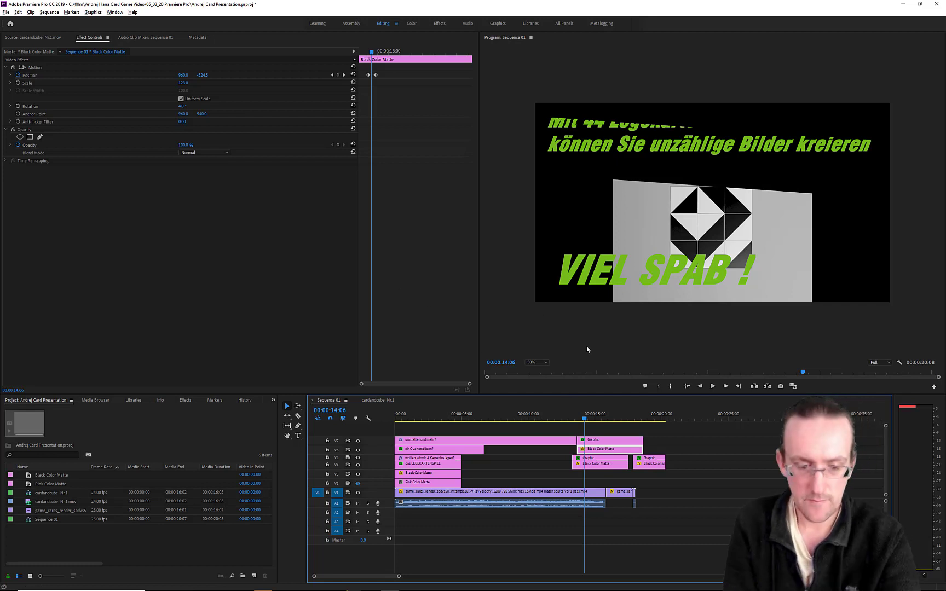
{"action": "key", "text": "ctrl+s"}
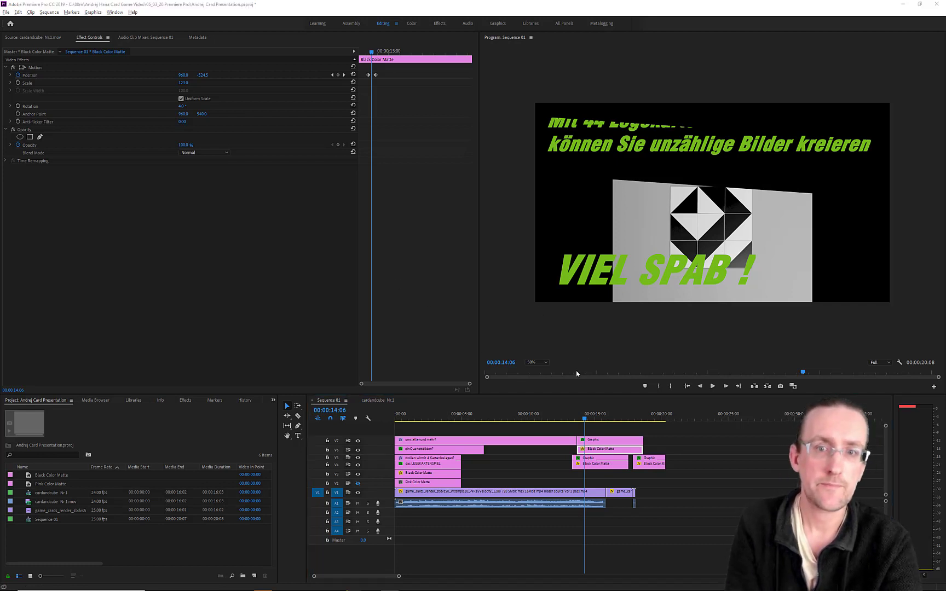
- Switch to the media player showing cardandcube Nr.1.mov and examine how the closing texts appear between 00:14 and 00:15
{"action": "key", "text": "alt+Tab"}
{"action": "key", "text": "Tab"}
{"action": "key", "text": "Tab"}
{"action": "key", "text": "Tab"}
{"action": "key", "text": "Tab"}
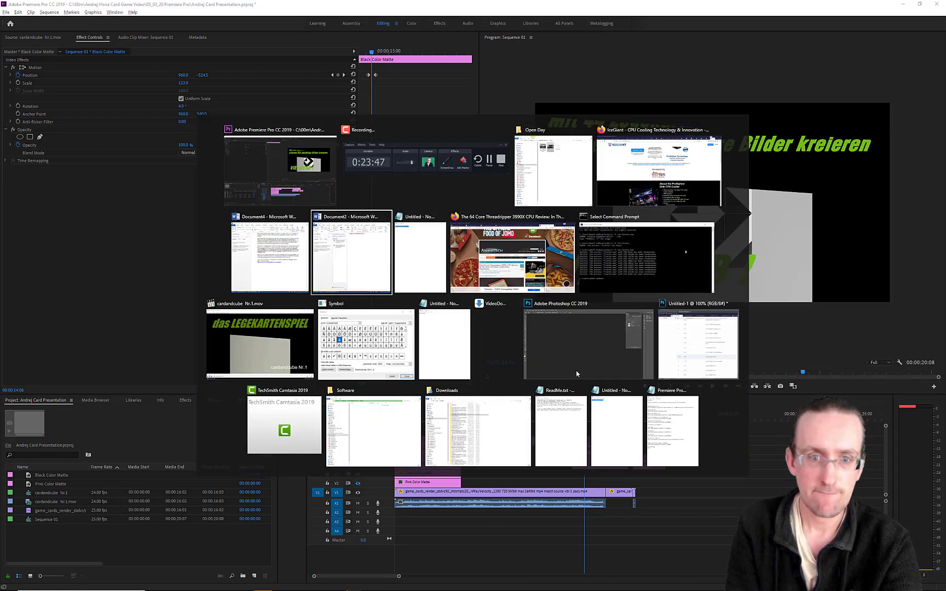
{"action": "key", "text": "Tab"}
{"action": "key", "text": "Tab"}
{"action": "key", "text": "Tab"}
{"action": "key", "text": "Tab"}
{"action": "key", "text": "Tab"}
{"action": "key", "text": "Tab"}
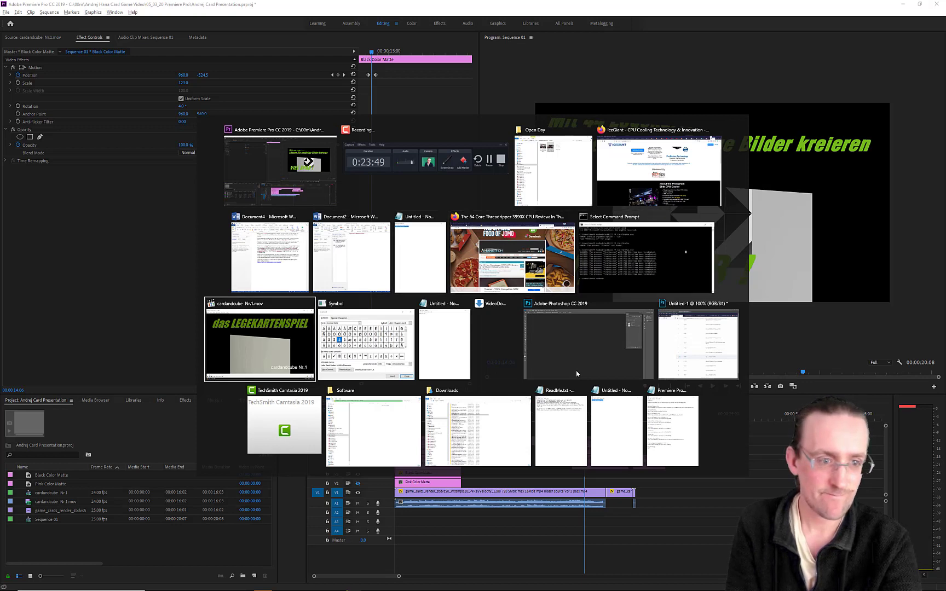
{"action": "key", "text": "Caps_Lock"}
{"action": "key", "text": "shift+Tab"}
{"action": "key", "text": "shift+Tab"}
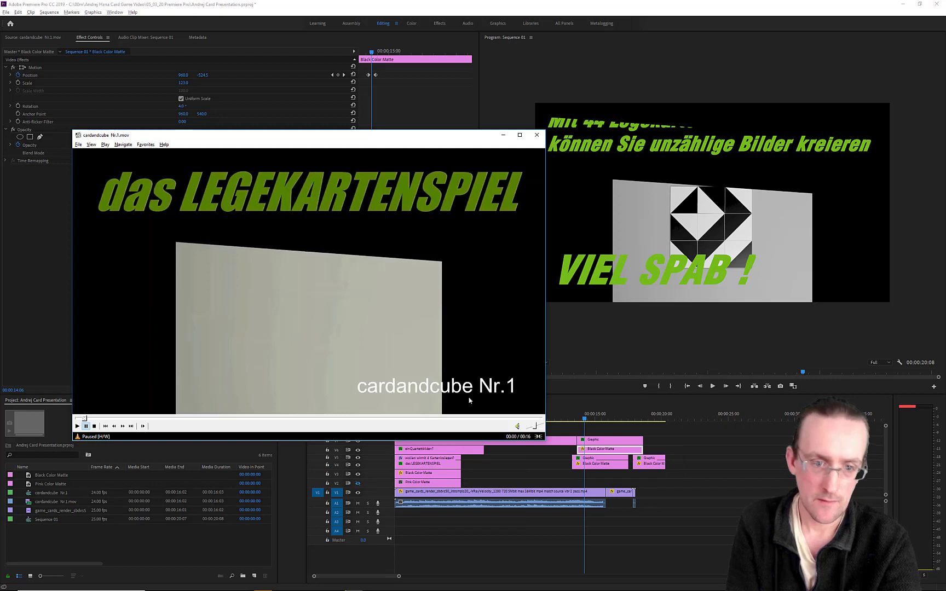
{"action": "left_click", "coordinate": [477, 417]}
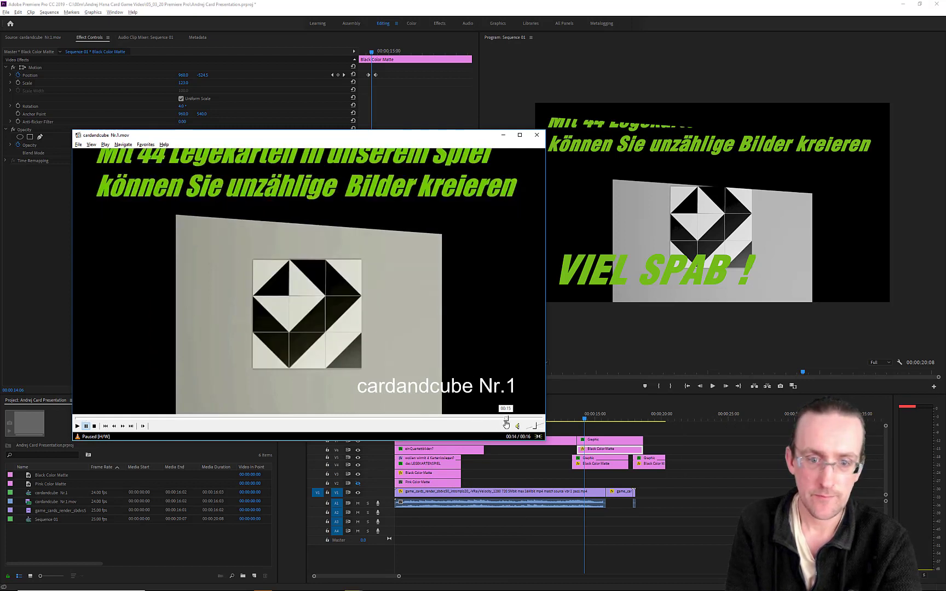
{"action": "left_click", "coordinate": [507, 418]}
{"action": "left_click", "coordinate": [523, 419]}
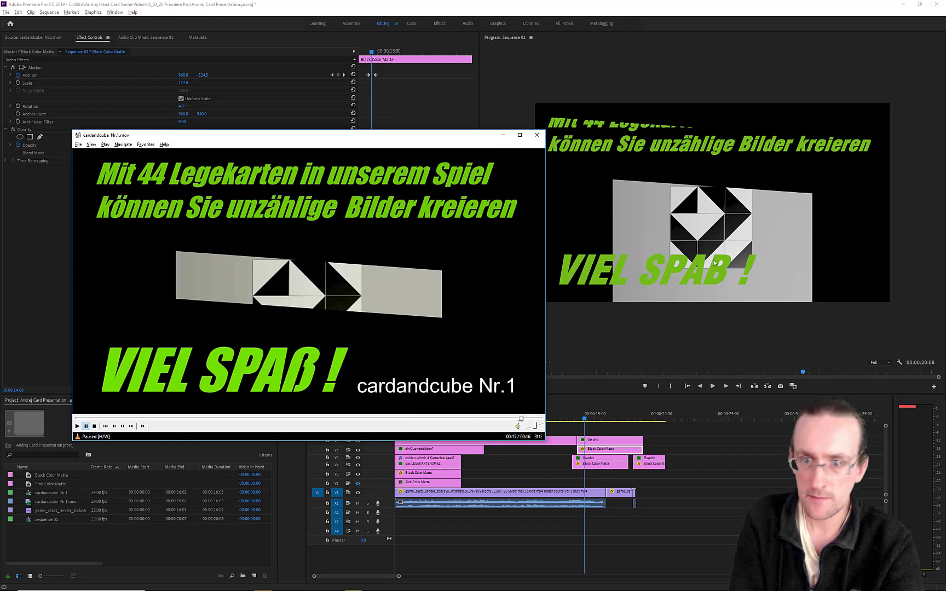
- Return to Premiere Pro and remove all position keyframes from the black matte beneath the "VIEL SPAB !" title, with the playhead at 00:00:14:10
{"action": "left_click", "coordinate": [685, 113]}
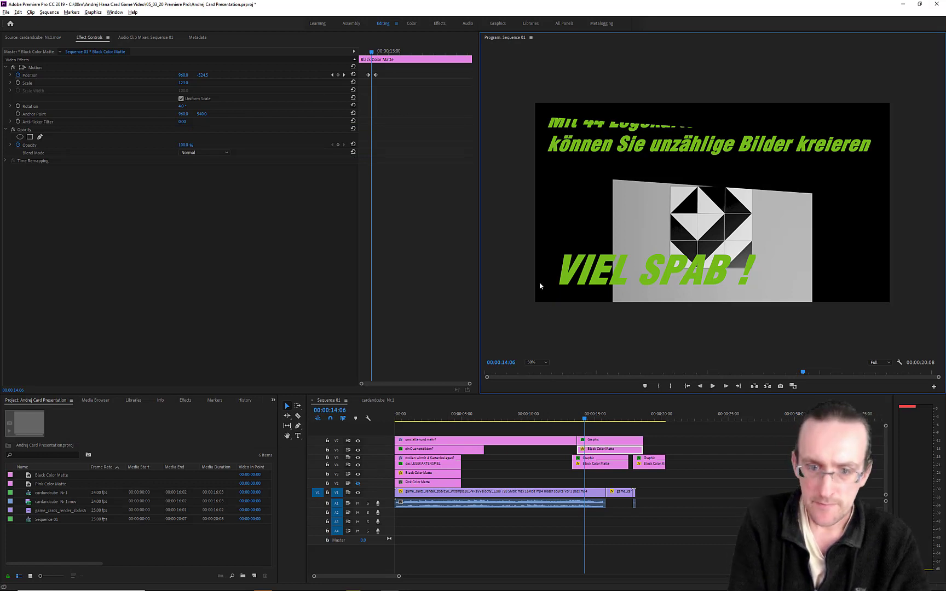
{"action": "left_click", "coordinate": [614, 454]}
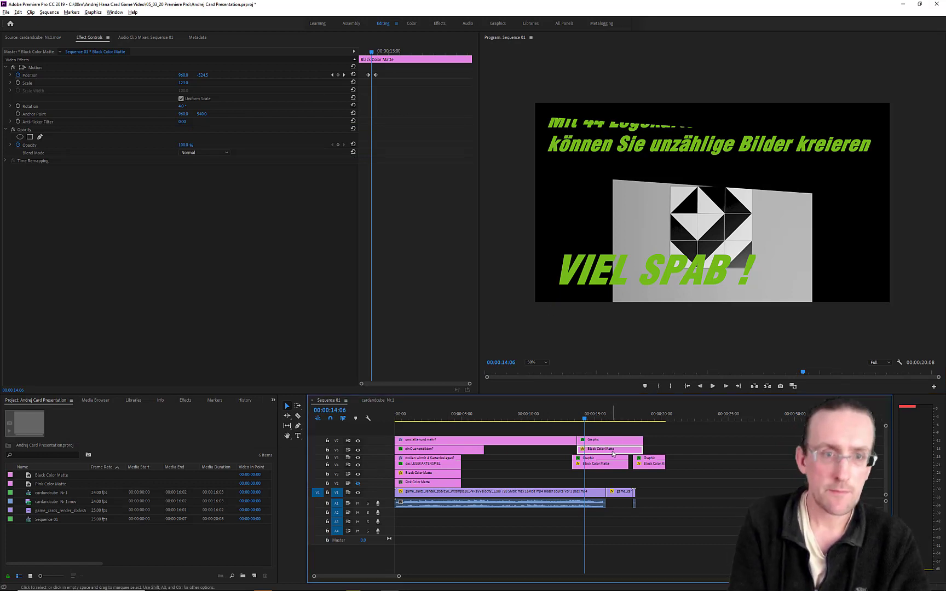
{"action": "left_click", "coordinate": [370, 81]}
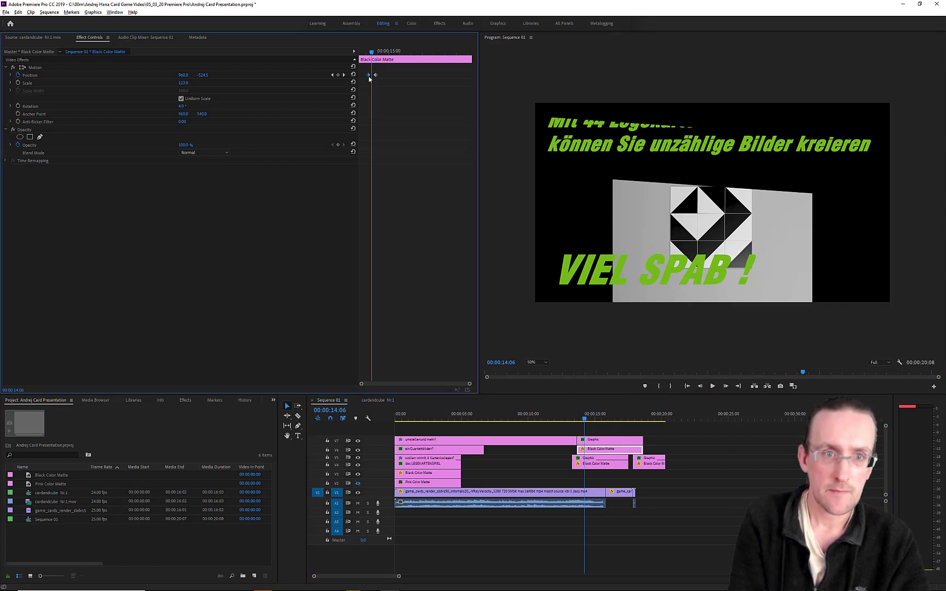
{"action": "key", "text": "space"}
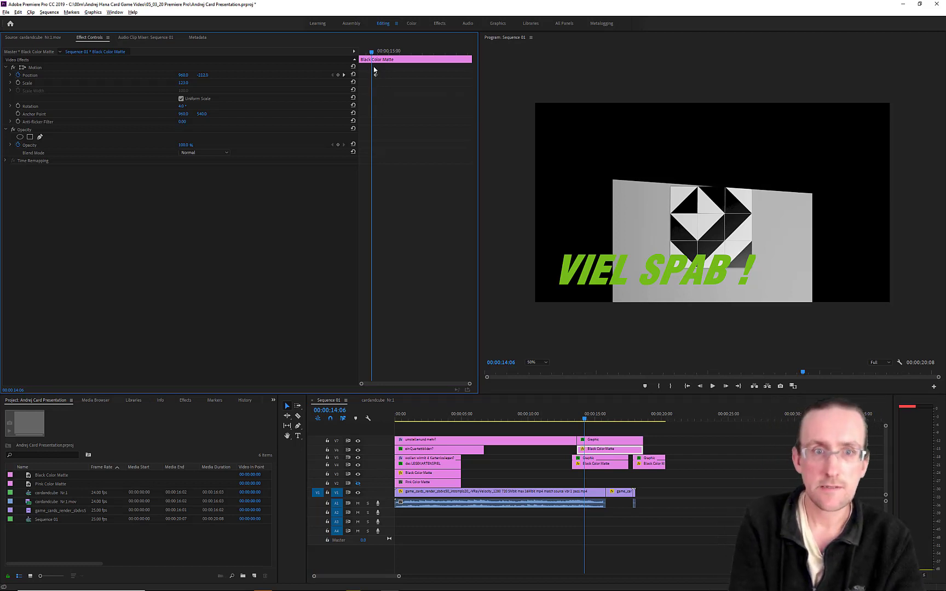
{"action": "left_click_drag", "start_coordinate": [373, 57], "coordinate": [375, 56]}
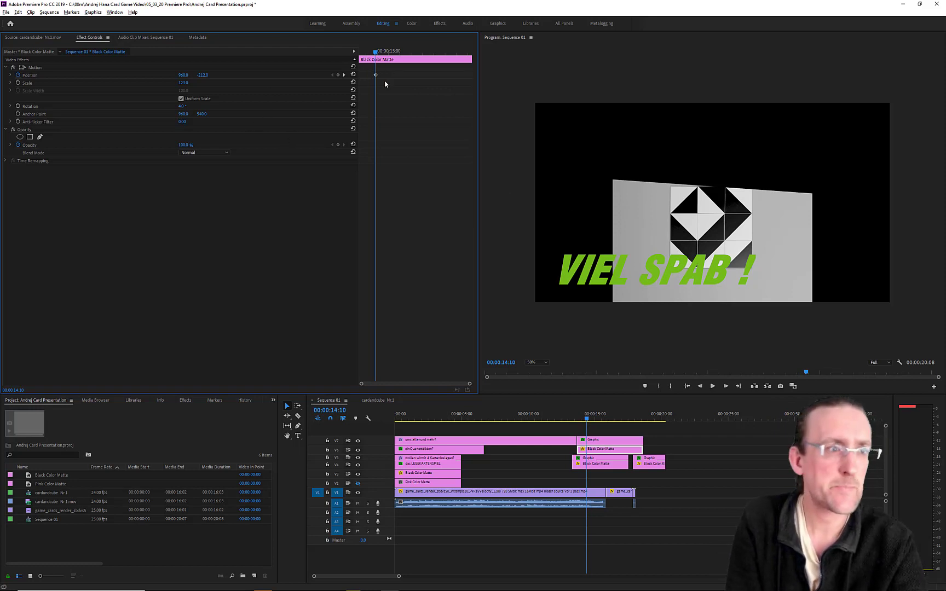
{"action": "left_click", "coordinate": [17, 76]}
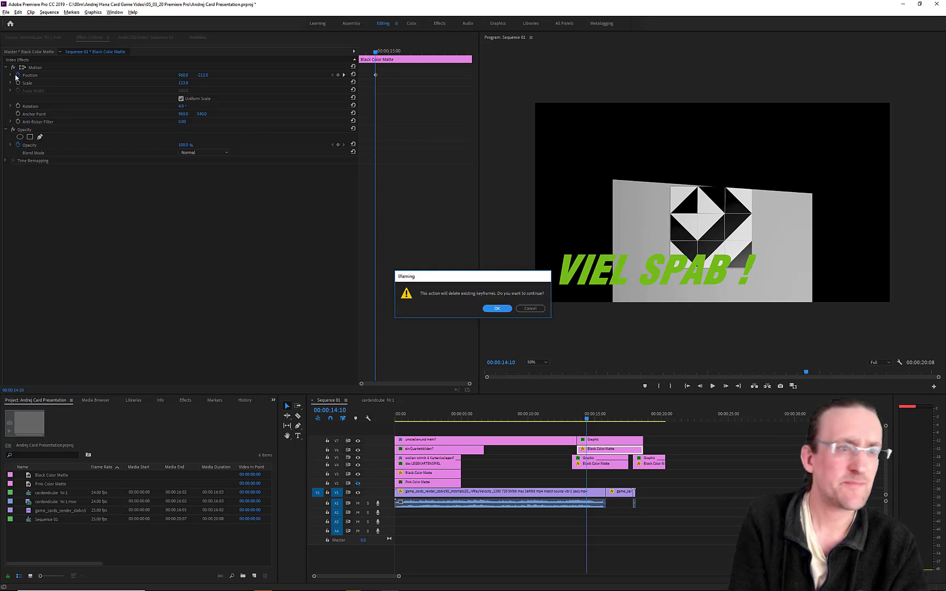
{"action": "left_click", "coordinate": [497, 308]}
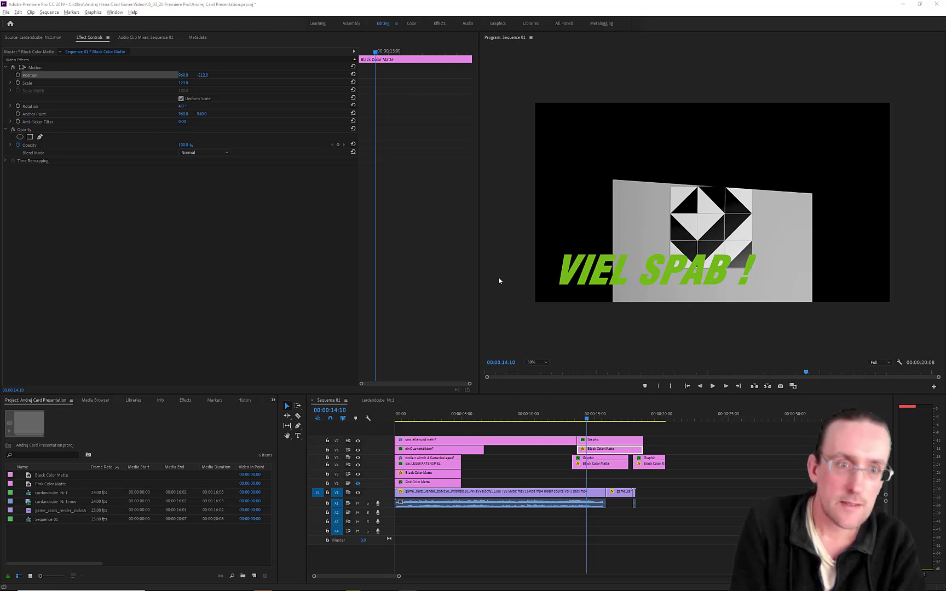
- Move the black matte down to a vertical position of about 1337, comparing the covered card area with the reference video
{"action": "left_click", "coordinate": [601, 452]}
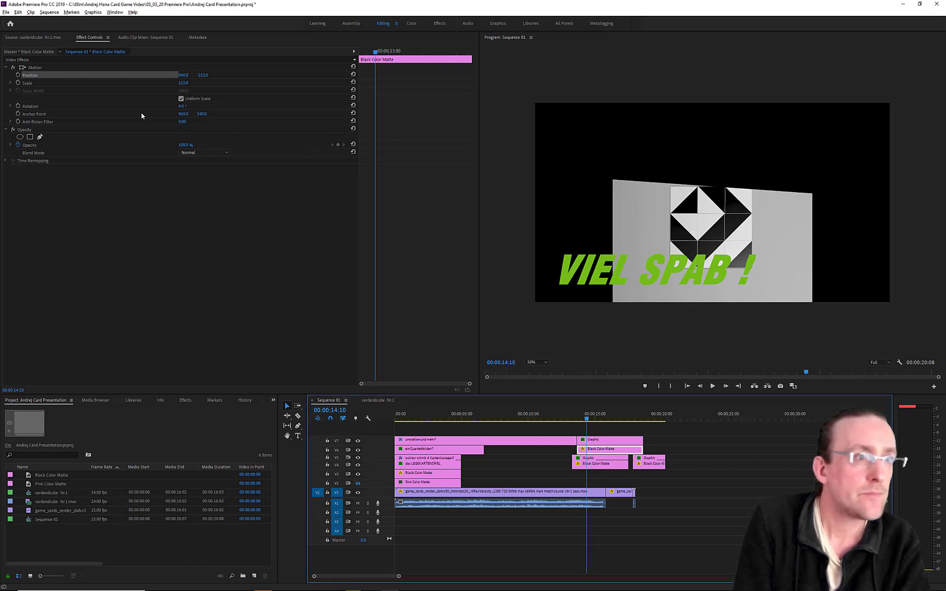
{"action": "left_click_drag", "start_coordinate": [208, 77], "coordinate": [1, 71]}
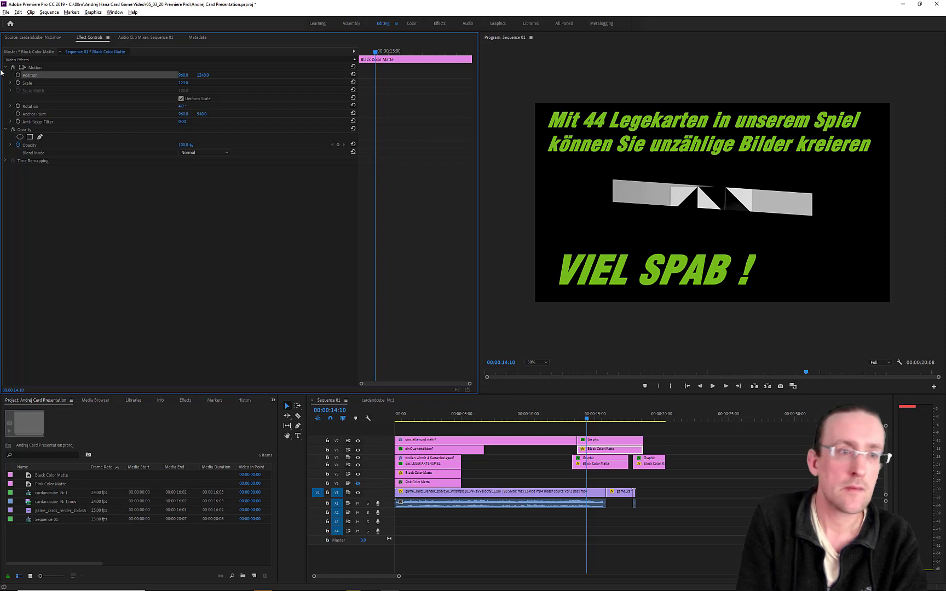
{"action": "left_click_drag", "start_coordinate": [201, 81], "coordinate": [273, 109]}
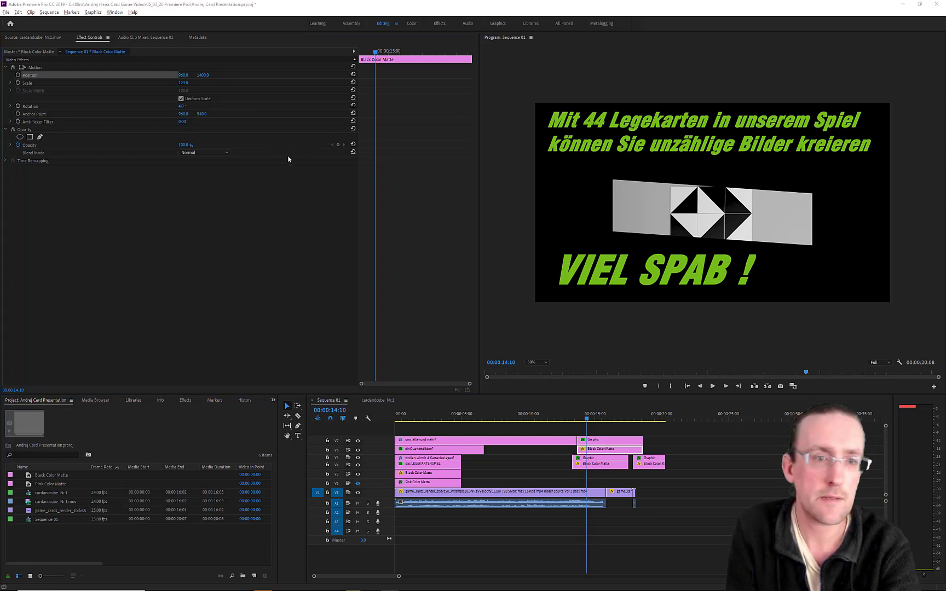
{"action": "key", "text": "alt+Tab"}
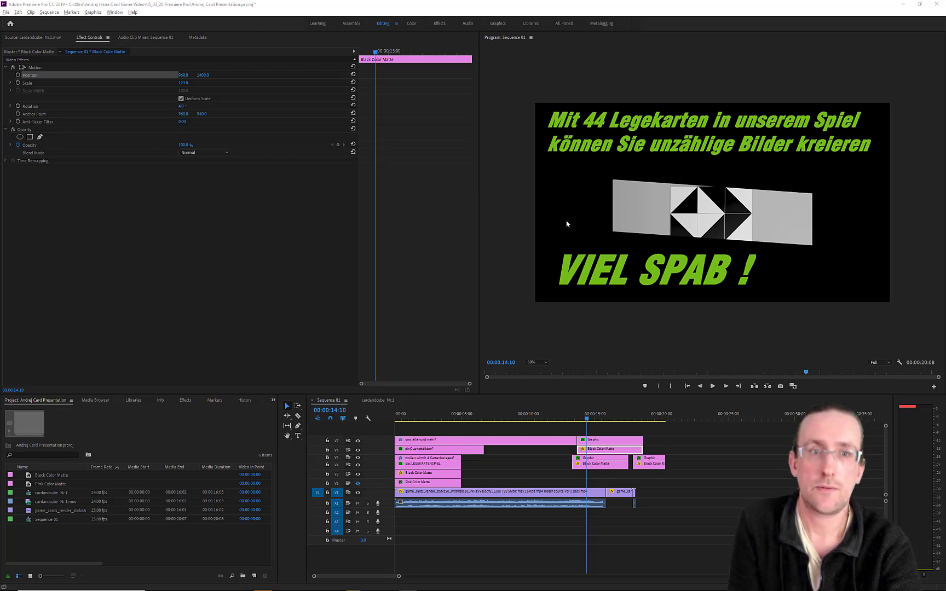
{"action": "key", "text": "alt+Tab"}
{"action": "key", "text": "alt+Tab"}
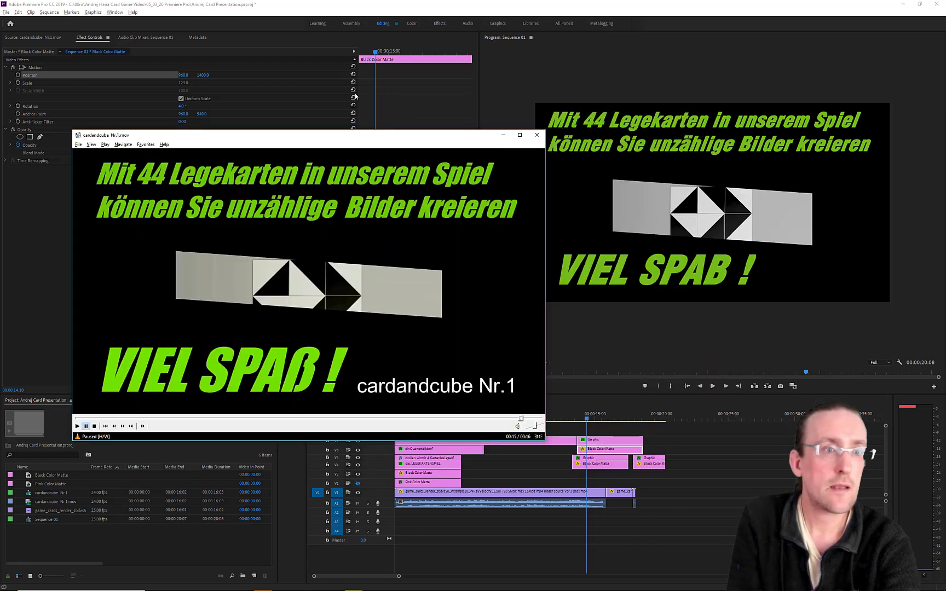
{"action": "left_click", "coordinate": [204, 81]}
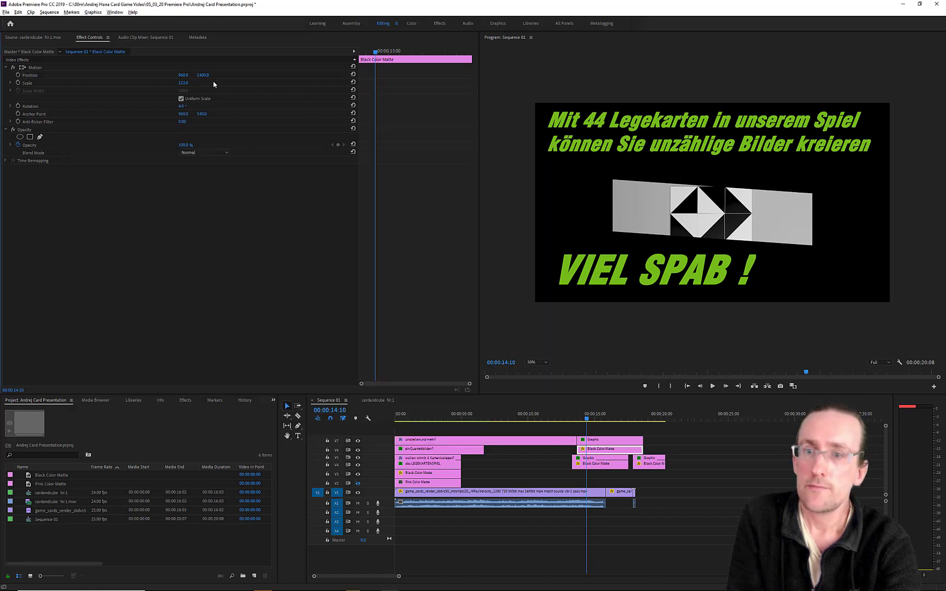
{"action": "left_click_drag", "start_coordinate": [199, 77], "coordinate": [173, 76]}
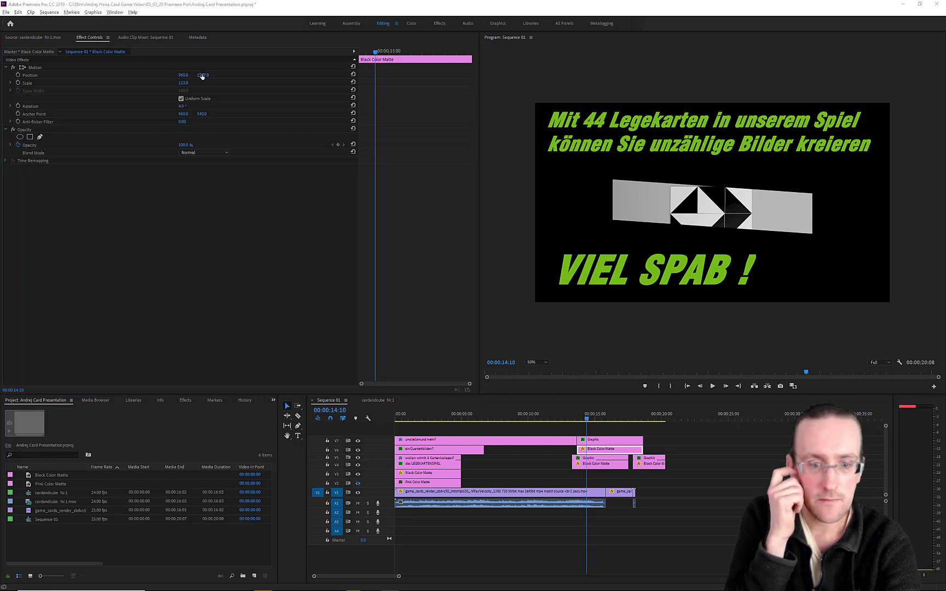
- Move the reference player window clear of the program preview and fine-tune the black matte's vertical position to about 1322
{"action": "key", "text": "alt+Tab"}
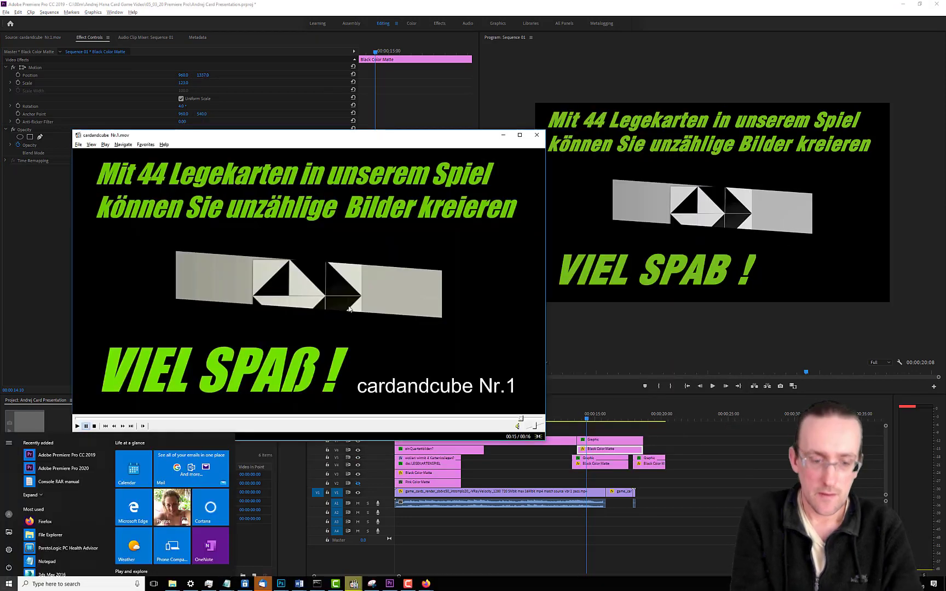
{"action": "left_click", "coordinate": [424, 586]}
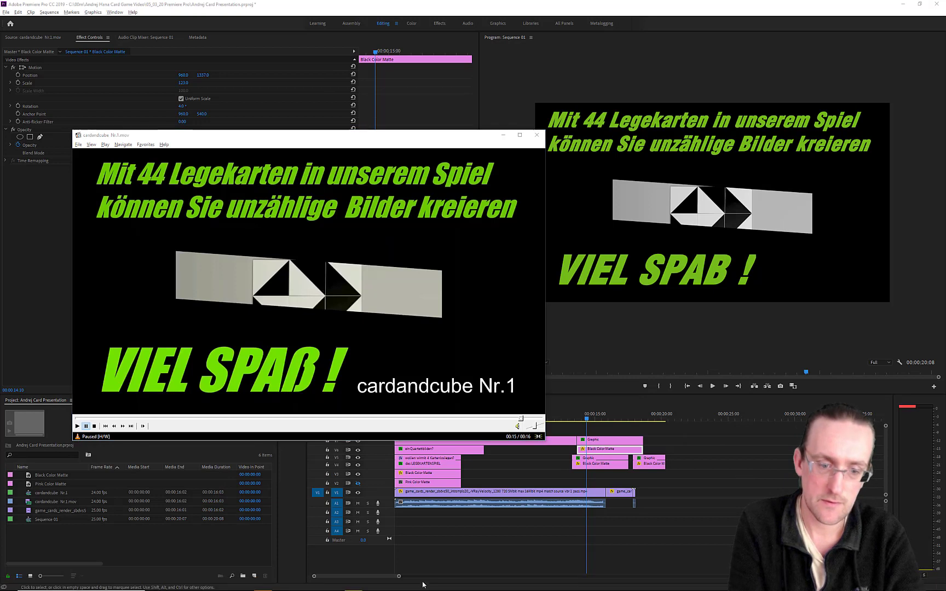
{"action": "key", "text": "super"}
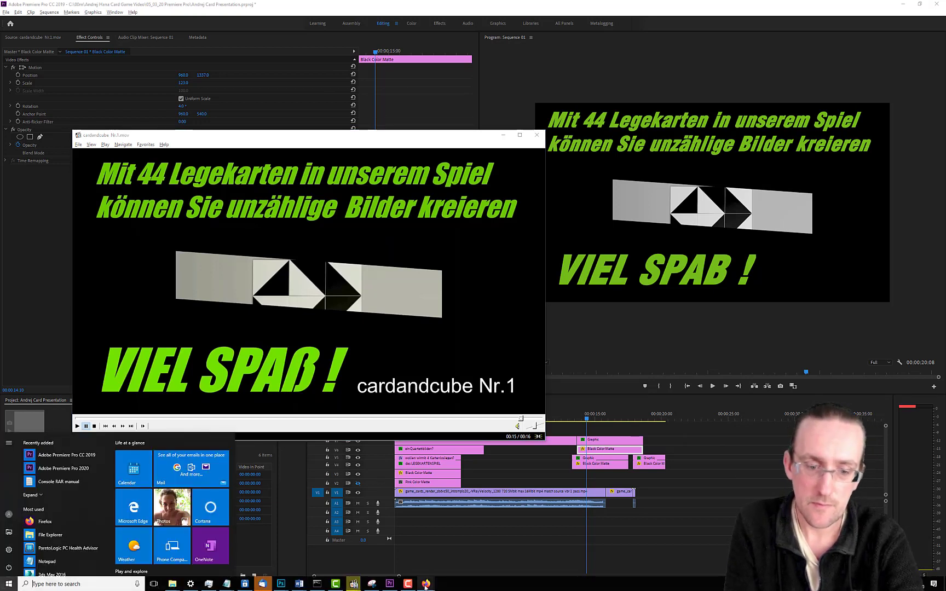
{"action": "right_click", "coordinate": [424, 585]}
{"action": "left_click", "coordinate": [424, 571]}
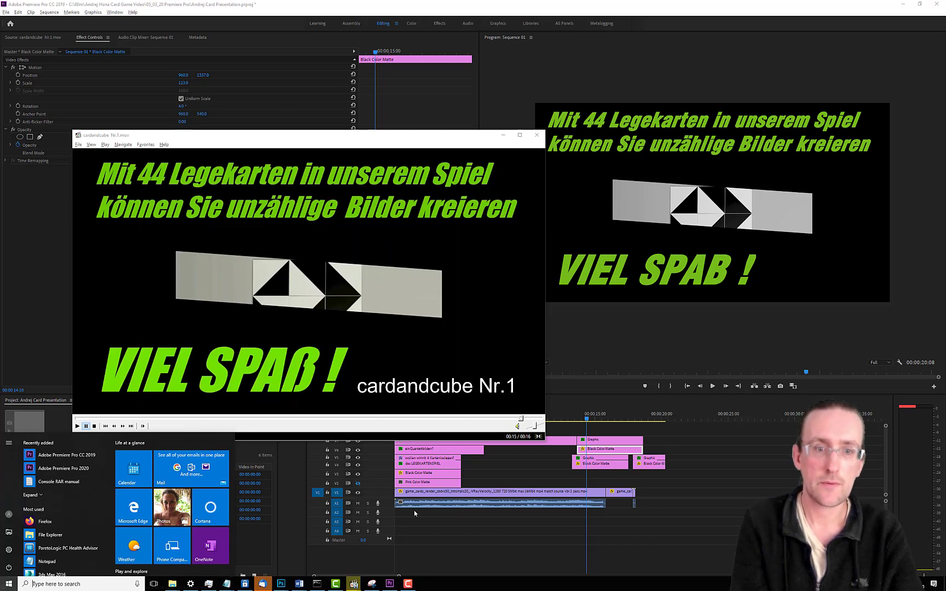
{"action": "left_click", "coordinate": [383, 137]}
{"action": "left_click_drag", "start_coordinate": [383, 137], "coordinate": [382, 126]}
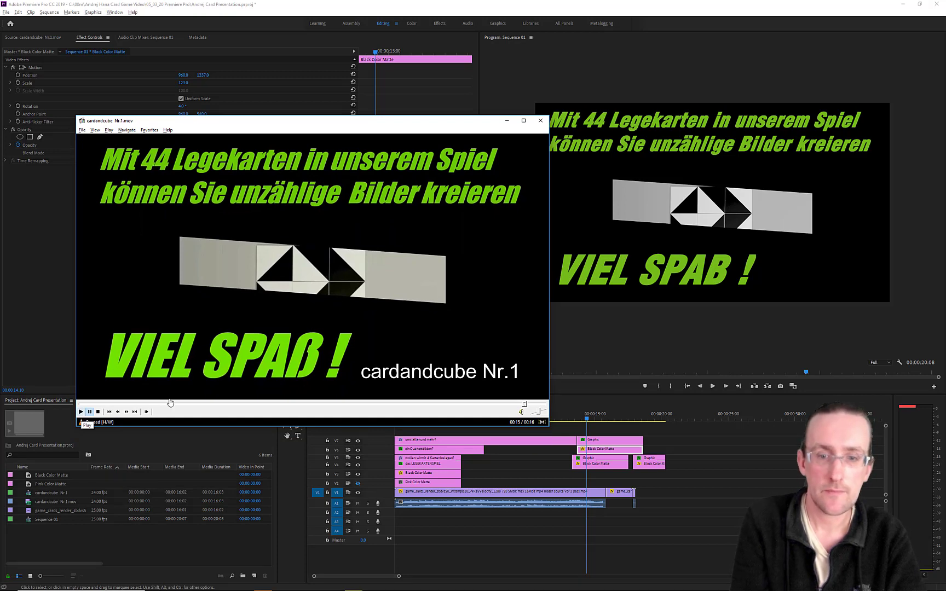
{"action": "left_click_drag", "start_coordinate": [441, 116], "coordinate": [510, 257]}
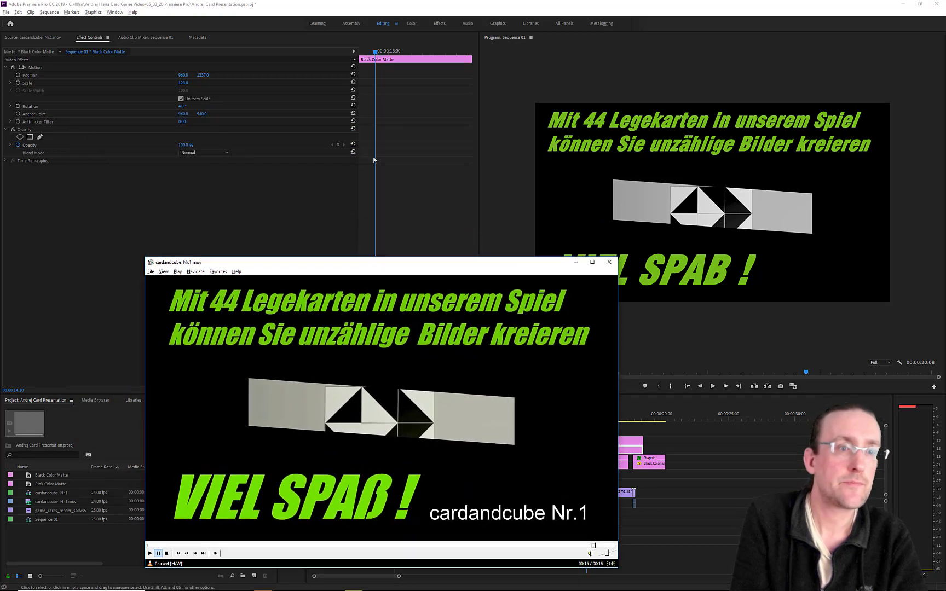
{"action": "left_click_drag", "start_coordinate": [202, 77], "coordinate": [195, 76]}
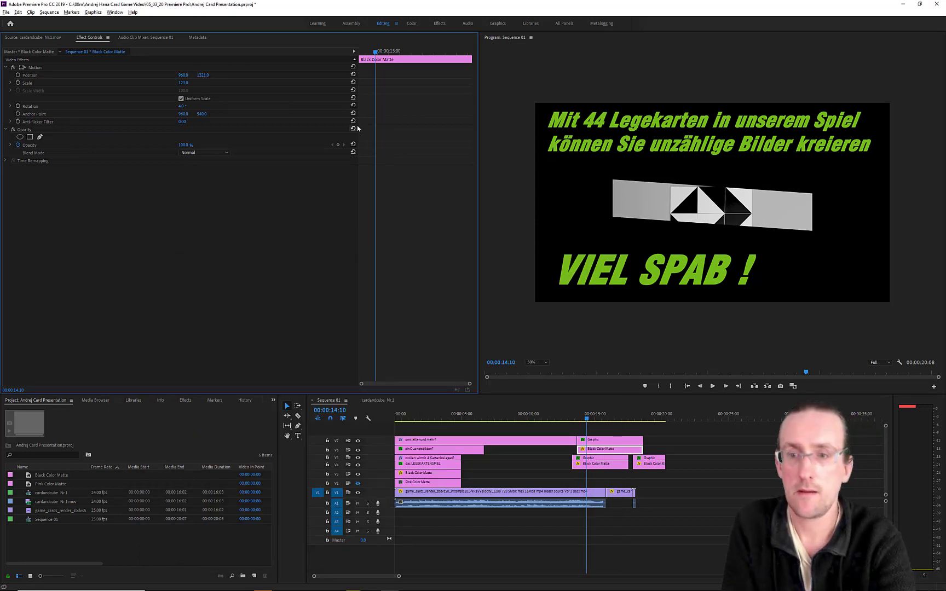
- Compare the adjusted ending with cardandcube Nr.1.mov in the media player, checking the frame at 00:14 and briefly replaying the video
{"action": "key", "text": "alt+Tab"}
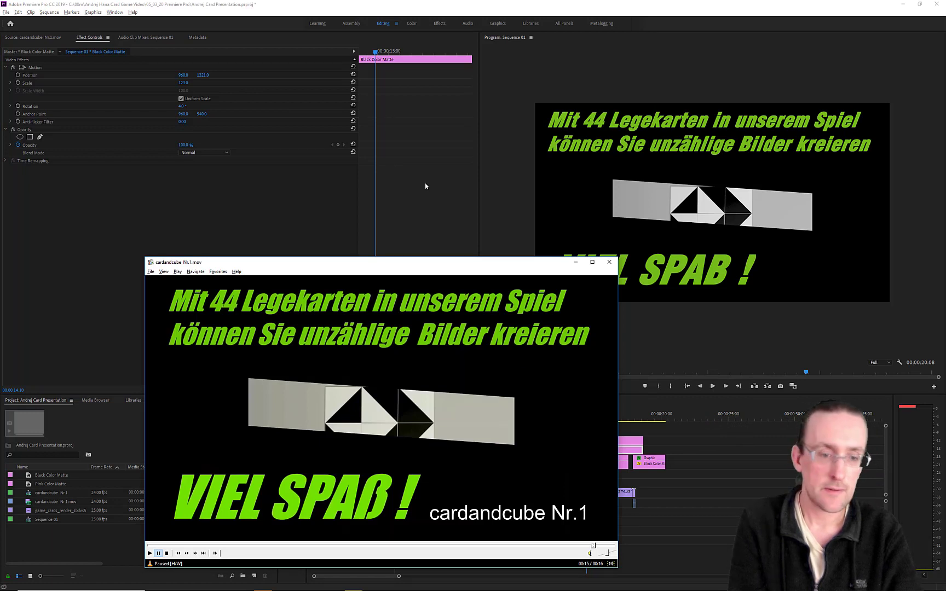
{"action": "left_click", "coordinate": [563, 212]}
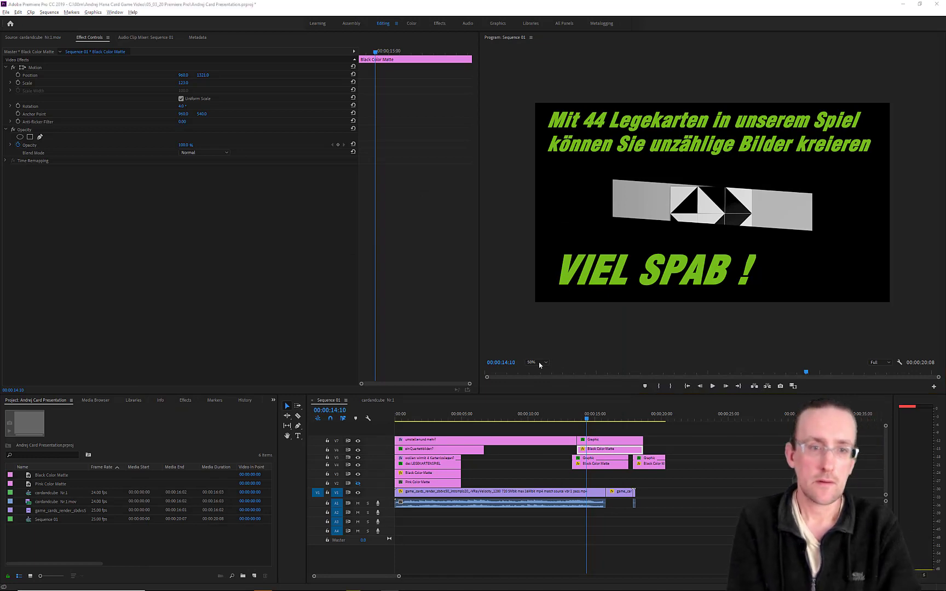
{"action": "key", "text": "alt+Tab"}
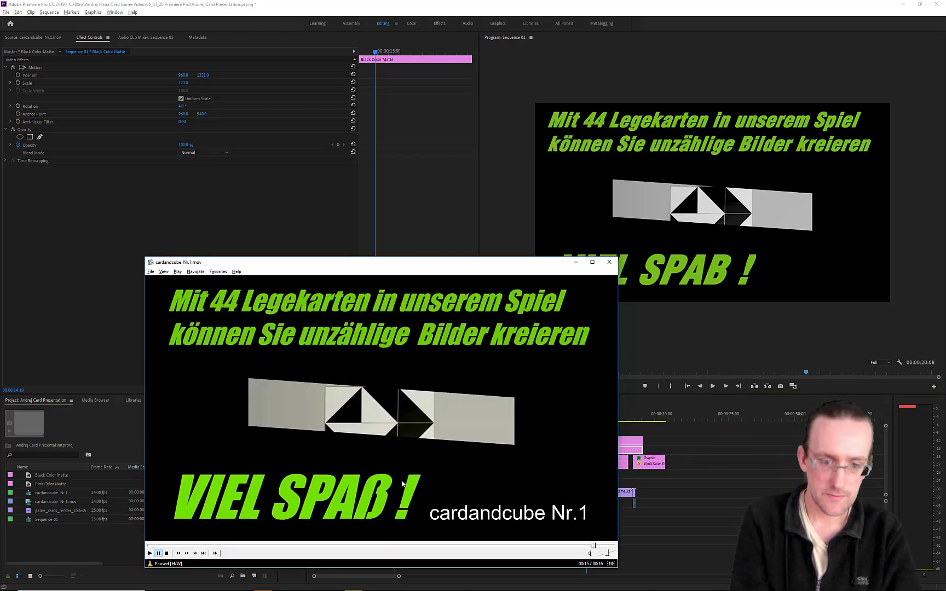
{"action": "left_click", "coordinate": [561, 545]}
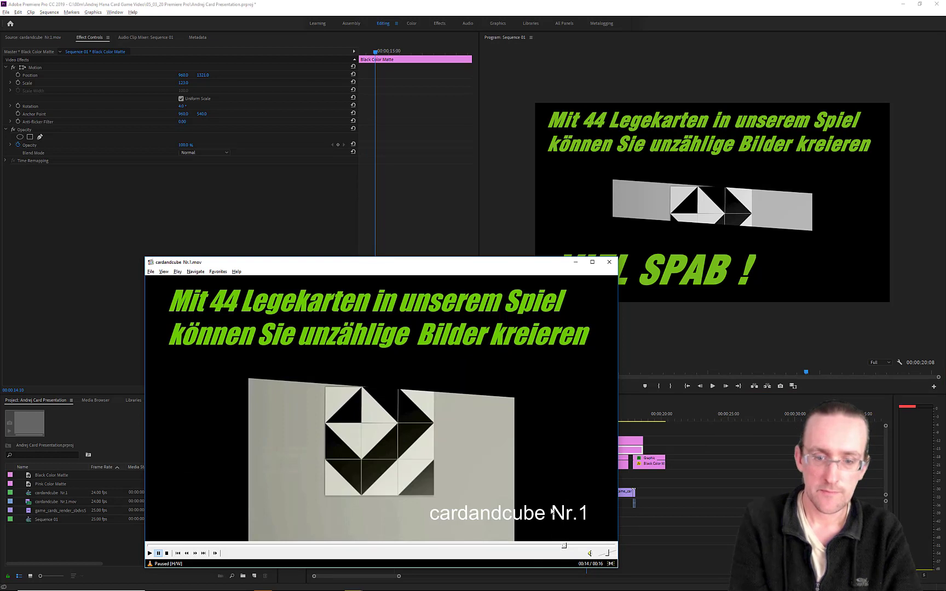
{"action": "left_click", "coordinate": [150, 553]}
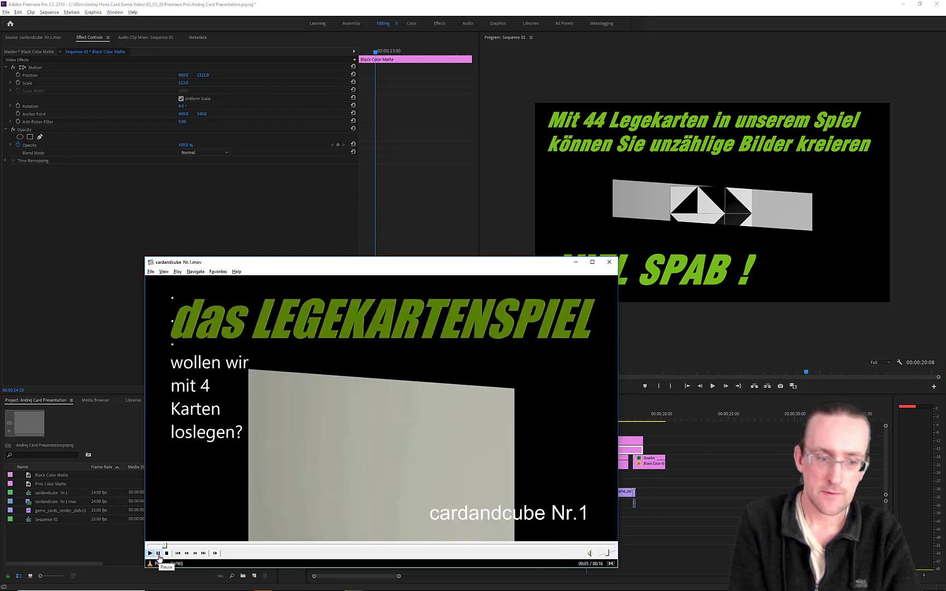
{"action": "left_click", "coordinate": [158, 553]}
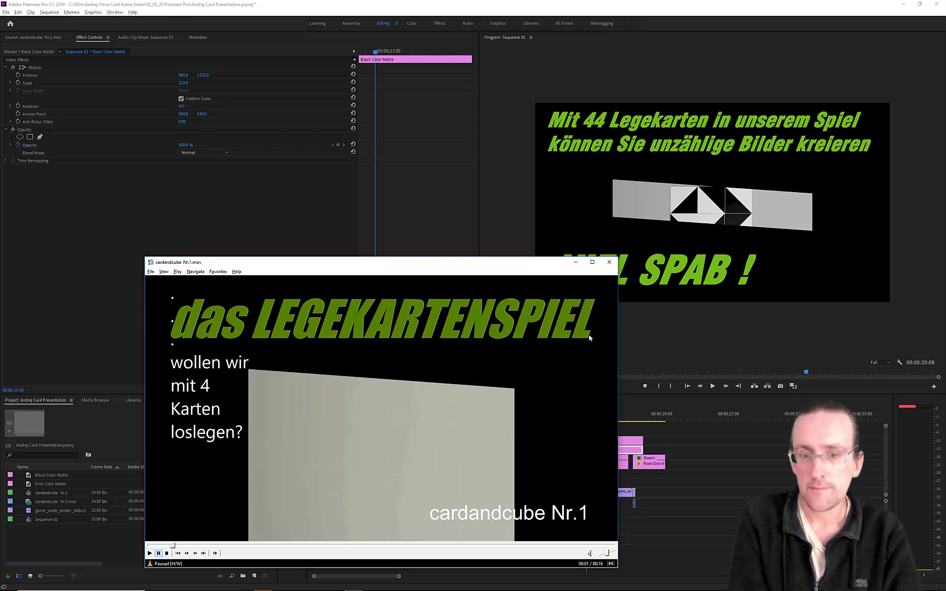
{"action": "left_click_drag", "start_coordinate": [509, 280], "coordinate": [945, 421]}
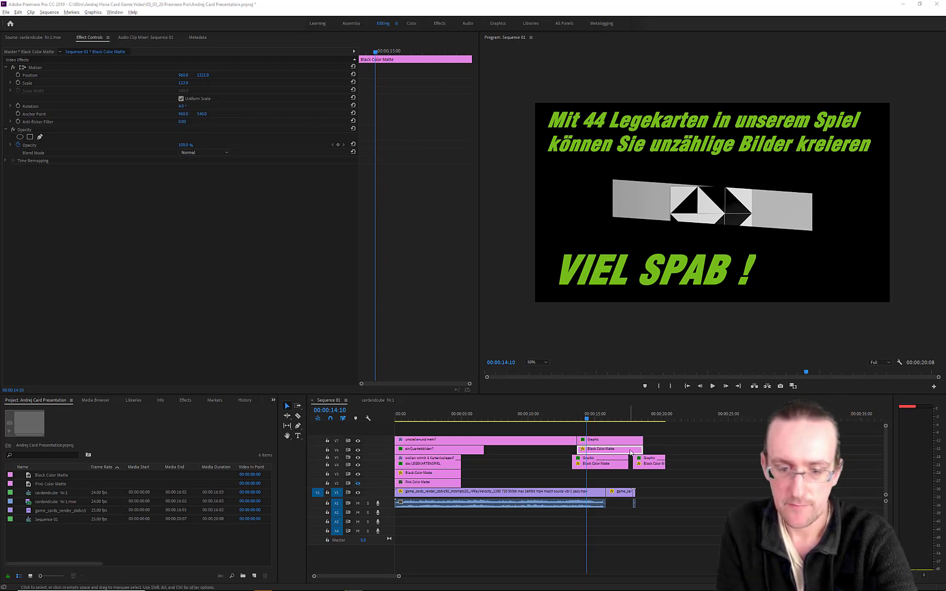
- Select the "VIEL SPAB !" title, set the sequence playhead to 00:00:15:10 to match the reference source frame, and show the title's effect settings
{"action": "left_click", "coordinate": [598, 441]}
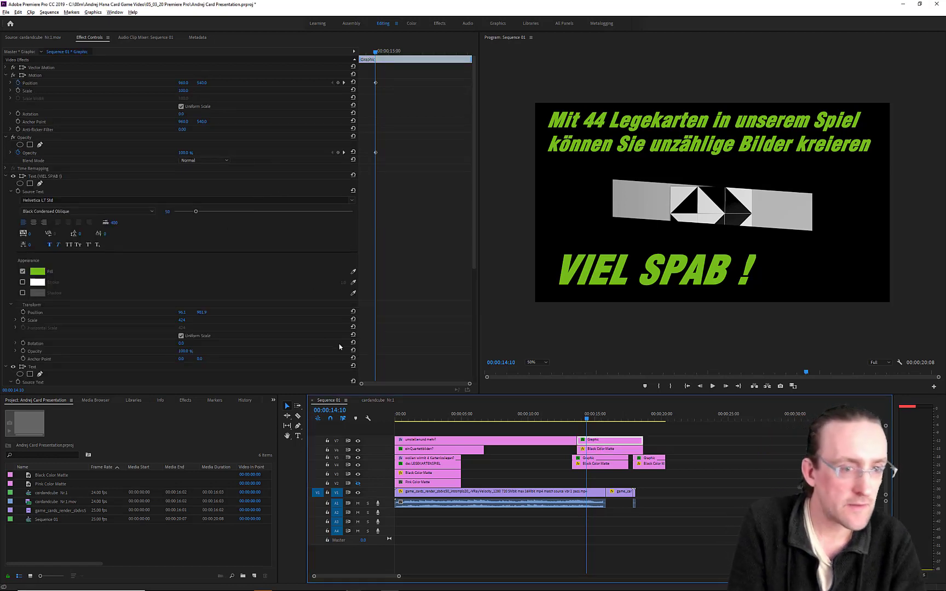
{"action": "left_click_drag", "start_coordinate": [474, 189], "coordinate": [472, 265]}
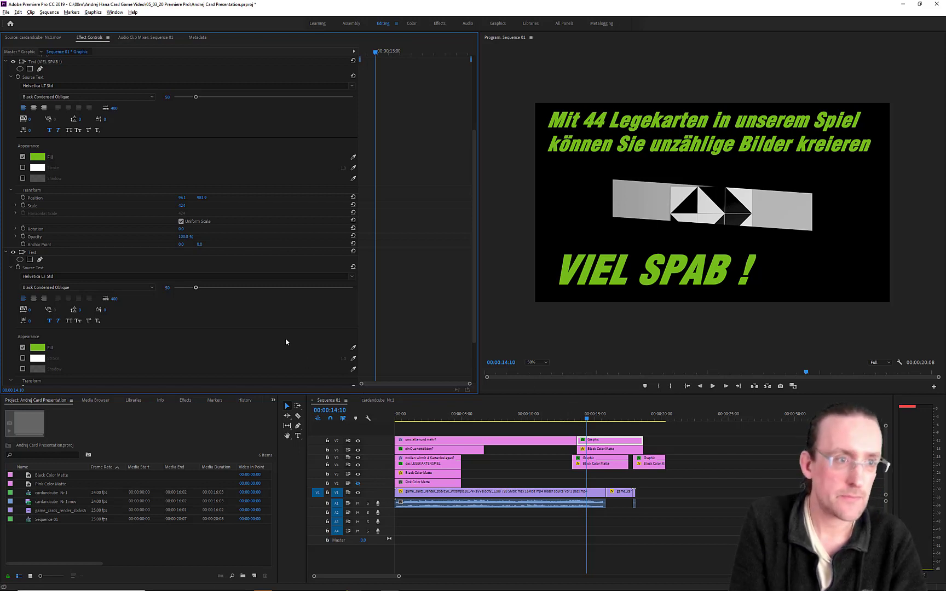
{"action": "left_click", "coordinate": [40, 36]}
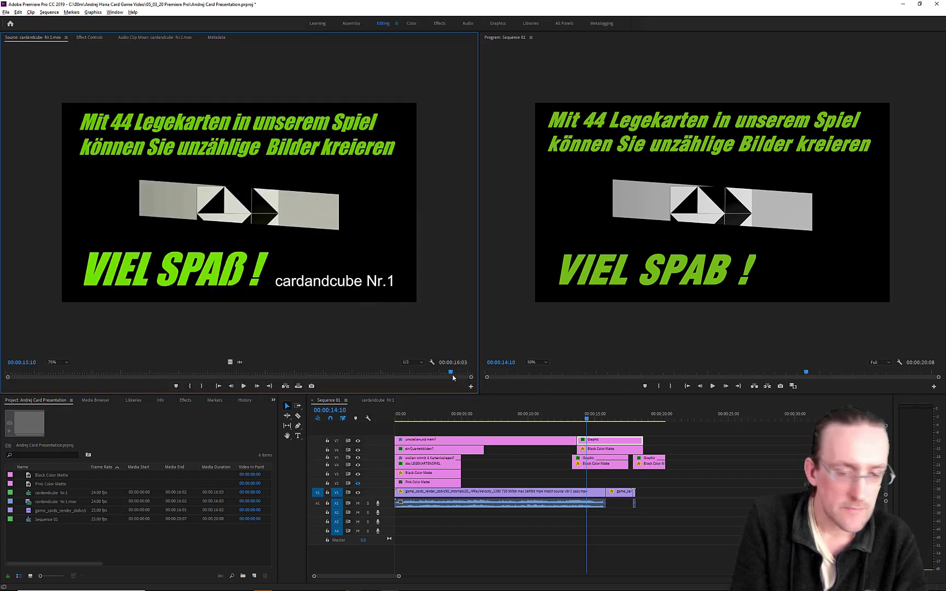
{"action": "left_click_drag", "start_coordinate": [452, 374], "coordinate": [451, 374]}
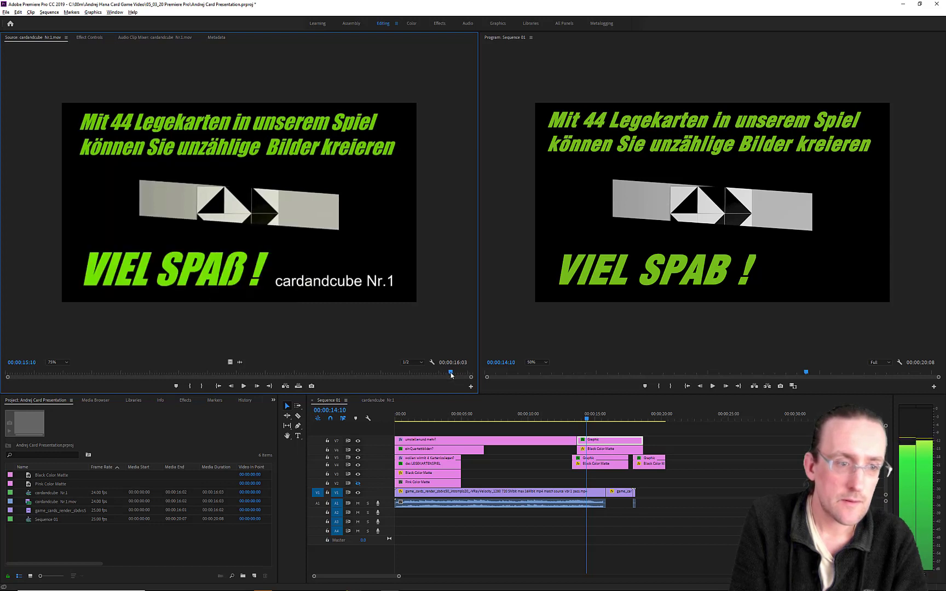
{"action": "left_click", "coordinate": [597, 422]}
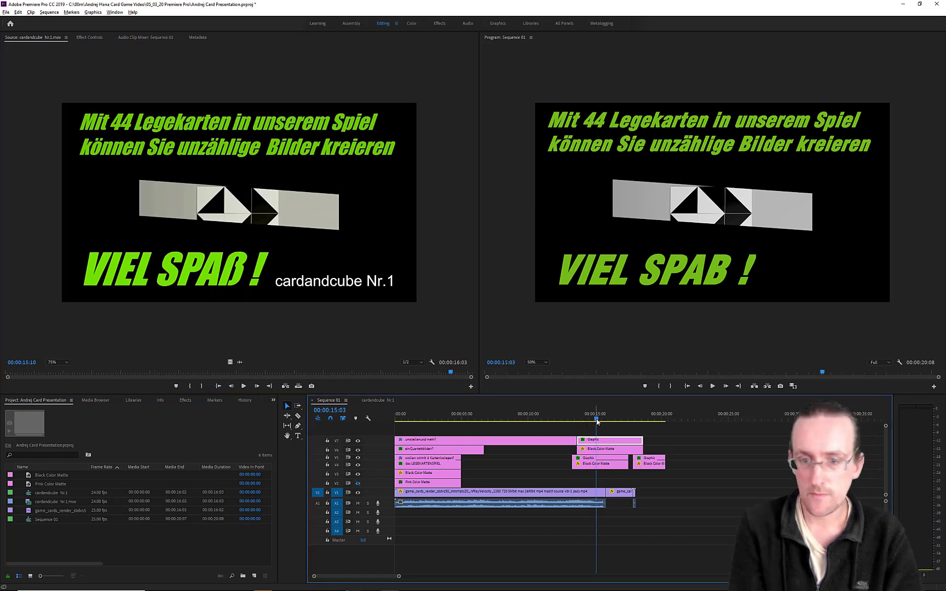
{"action": "left_click_drag", "start_coordinate": [597, 422], "coordinate": [600, 423]}
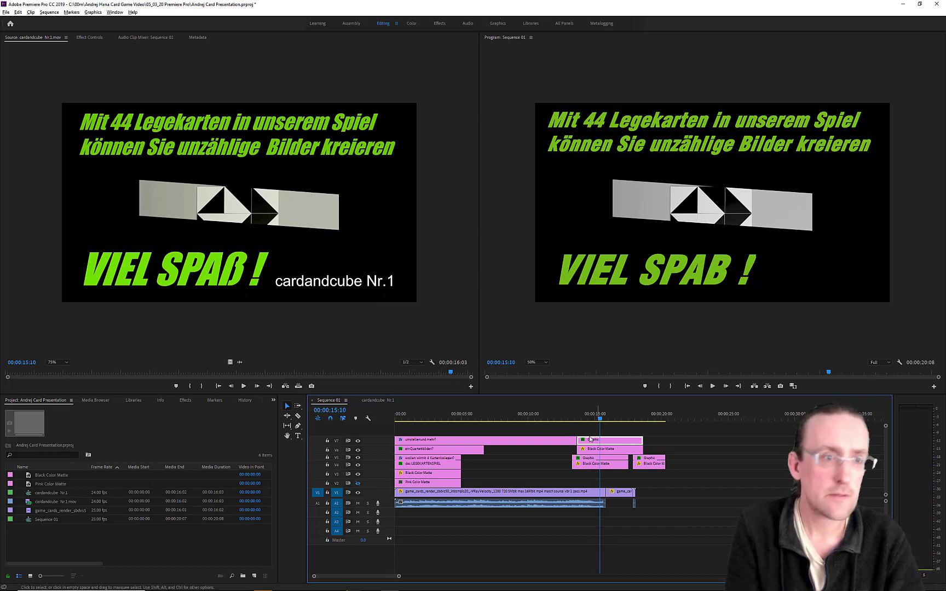
{"action": "left_click", "coordinate": [92, 39]}
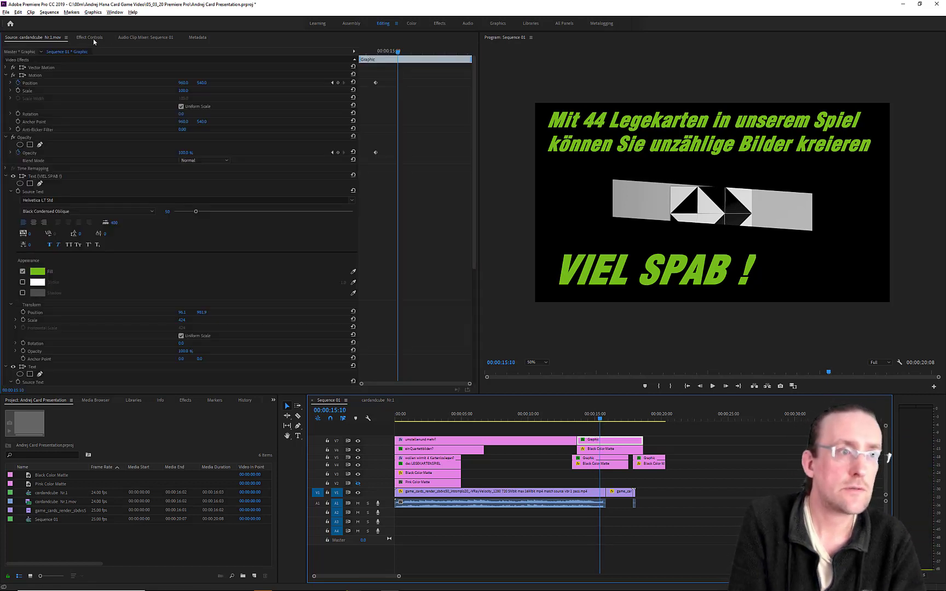
- Replace the "VIEL SPAB !" title's earlier opacity keyframe with a fade-in from 0% at 00:00:15:03 to 100% at 00:00:15:10
{"action": "left_click", "coordinate": [338, 153]}
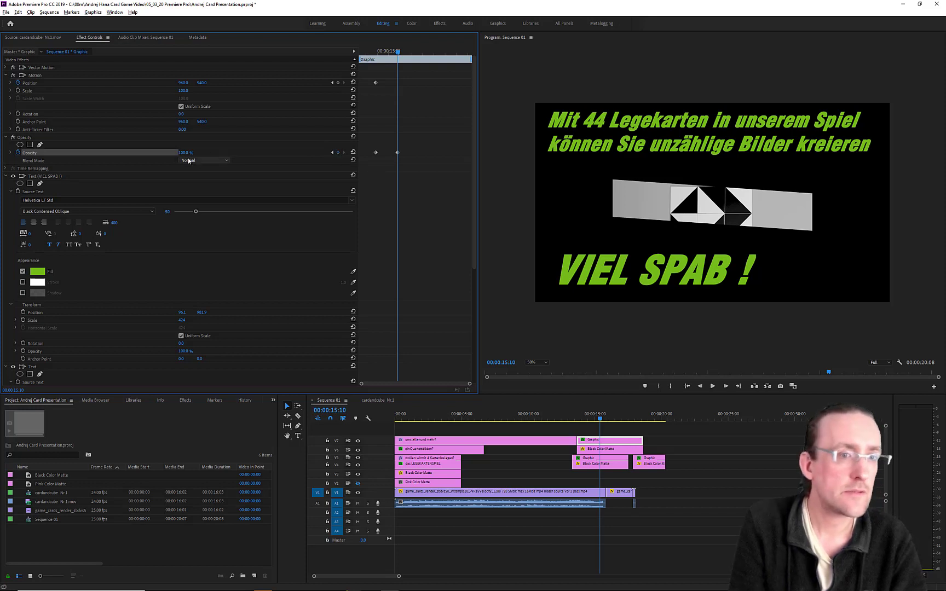
{"action": "left_click", "coordinate": [376, 153]}
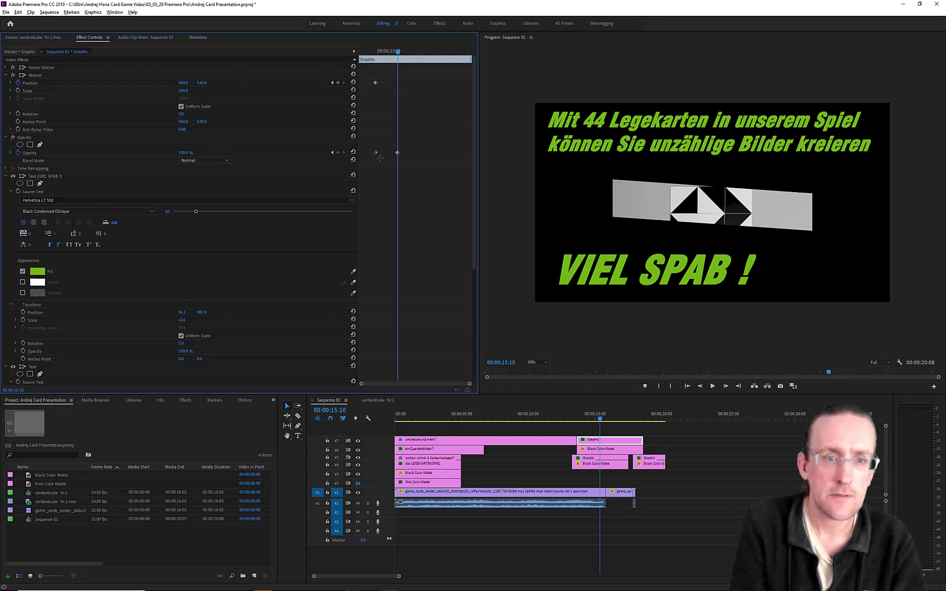
{"action": "key", "text": "Delete"}
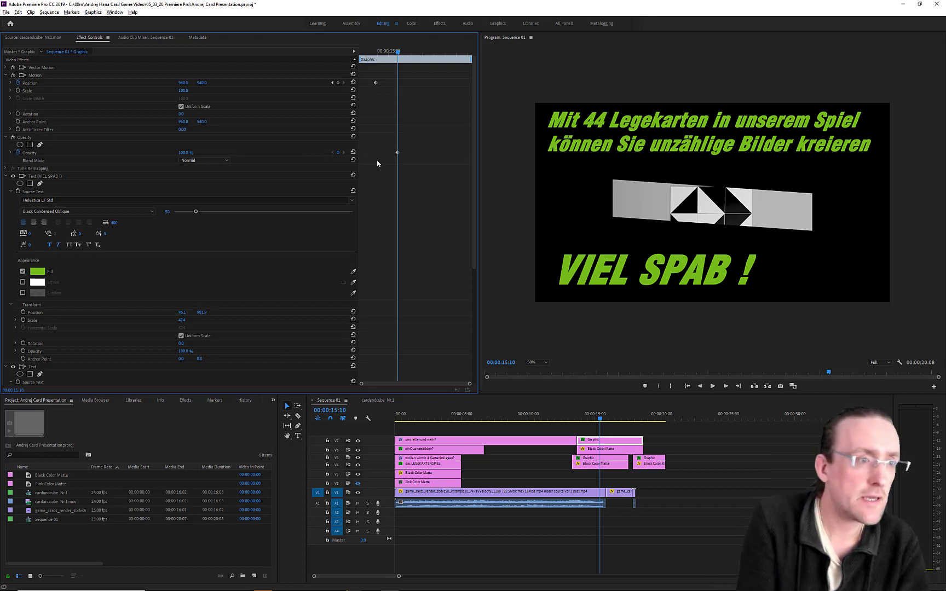
{"action": "left_click", "coordinate": [184, 153]}
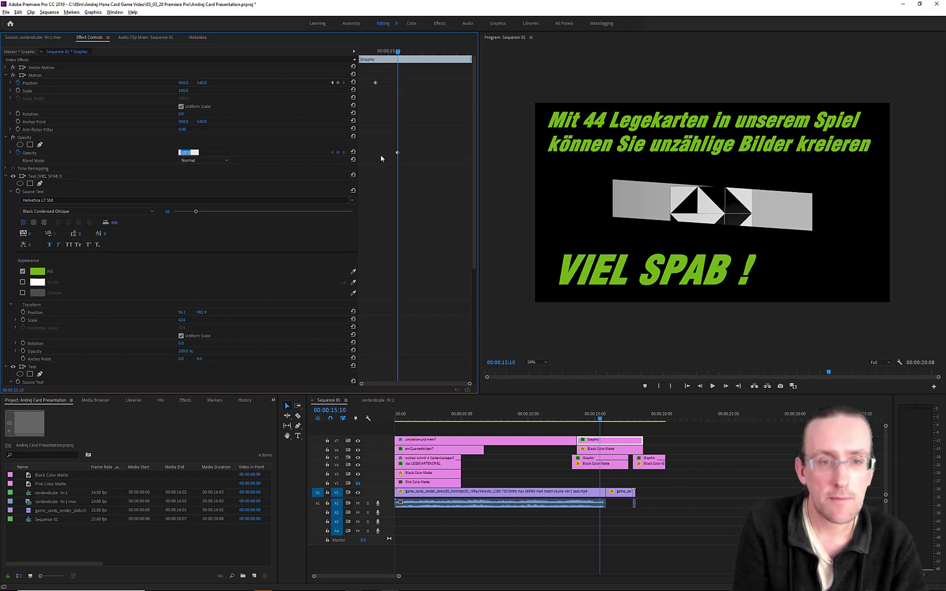
{"action": "left_click_drag", "start_coordinate": [398, 53], "coordinate": [391, 53]}
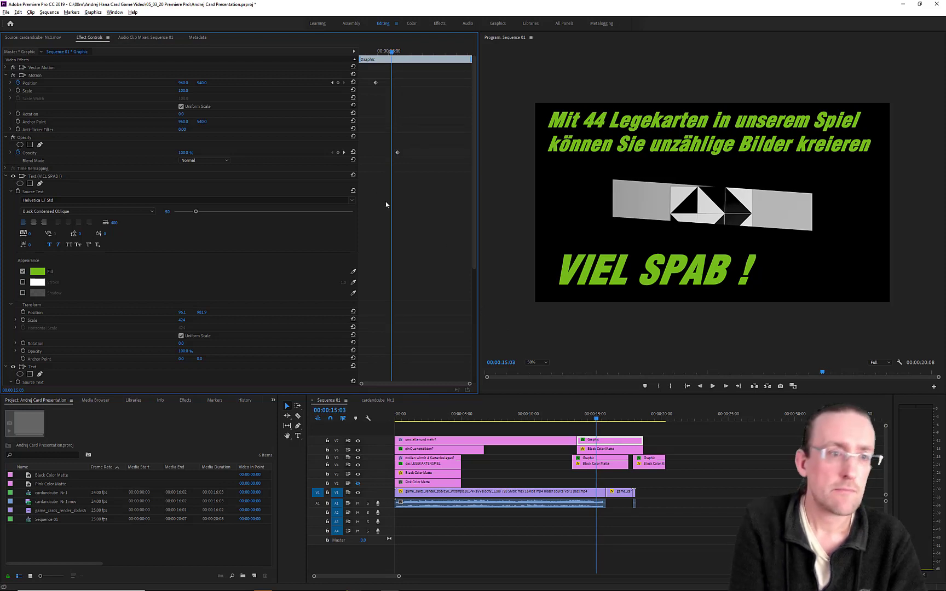
{"action": "left_click_drag", "start_coordinate": [186, 153], "coordinate": [55, 154]}
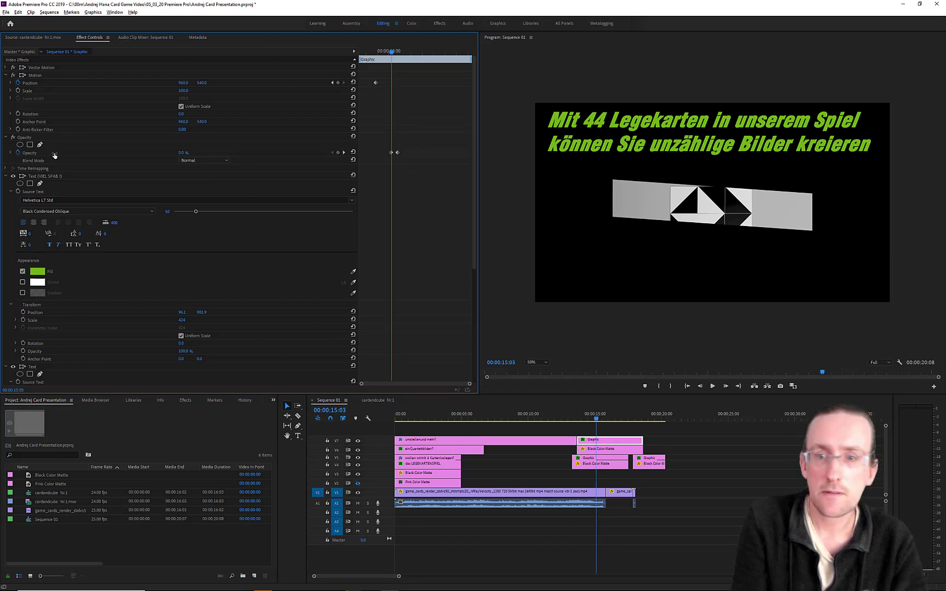
- Animate the upper black matte's opacity from 0% at 00:00:15:03 to 100% at 00:00:15:10, matching the title's fade-in
{"action": "left_click", "coordinate": [605, 450]}
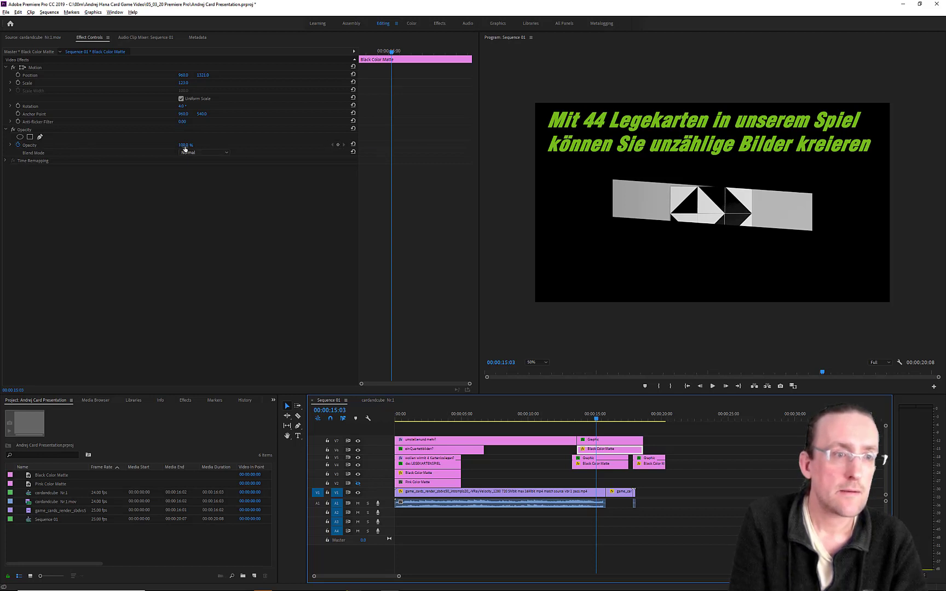
{"action": "left_click_drag", "start_coordinate": [185, 147], "coordinate": [33, 158]}
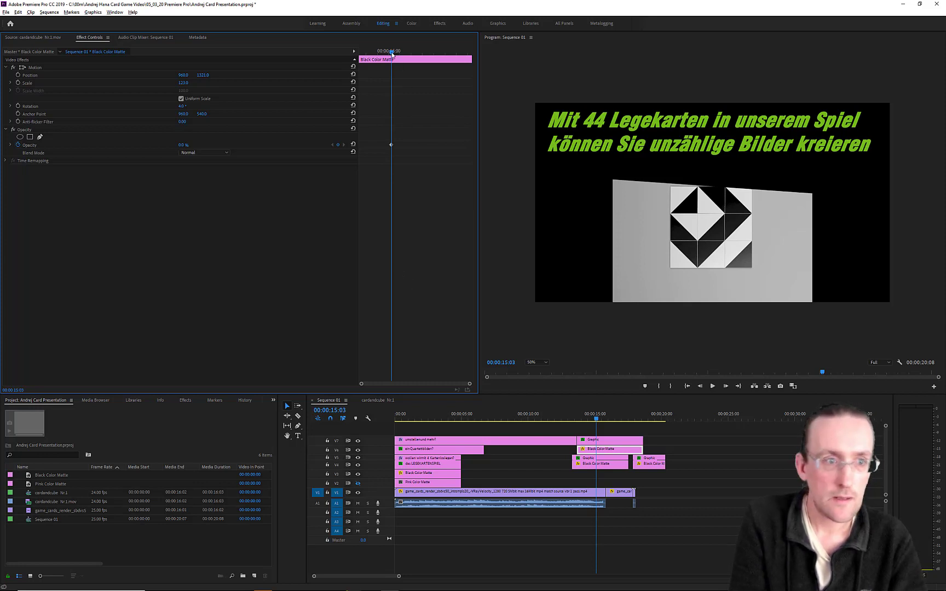
{"action": "left_click_drag", "start_coordinate": [392, 55], "coordinate": [398, 57]}
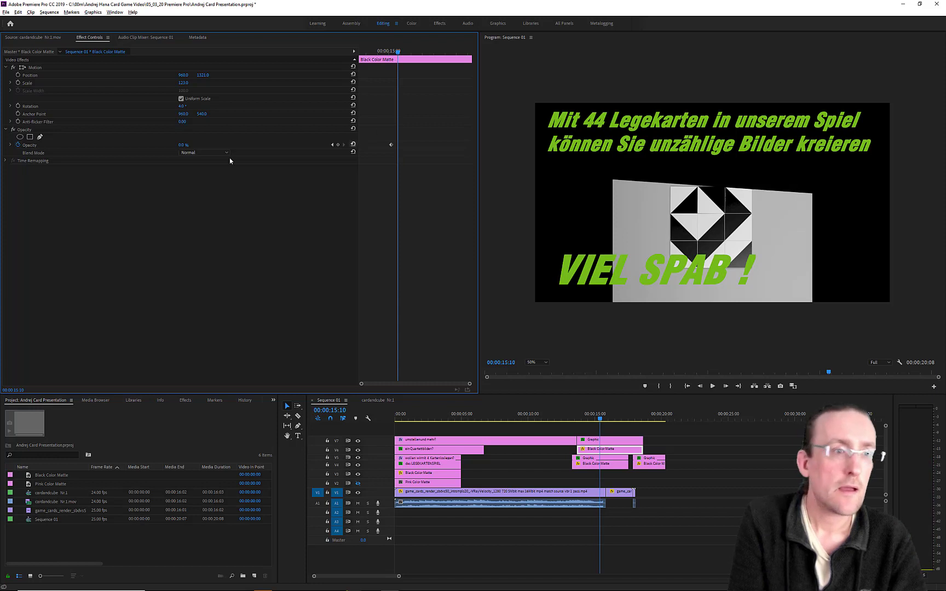
{"action": "left_click_drag", "start_coordinate": [181, 146], "coordinate": [367, 152]}
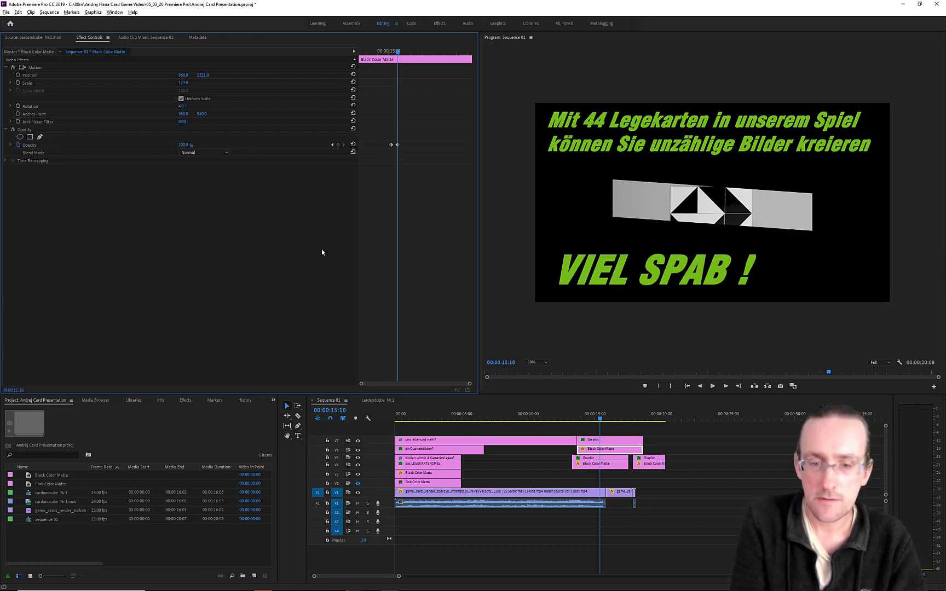
- Play back the new fade-in through the ending and compare it with the reference source frame at 00:00:15:19
{"action": "left_click_drag", "start_coordinate": [600, 420], "coordinate": [528, 425]}
{"action": "key", "text": "space"}
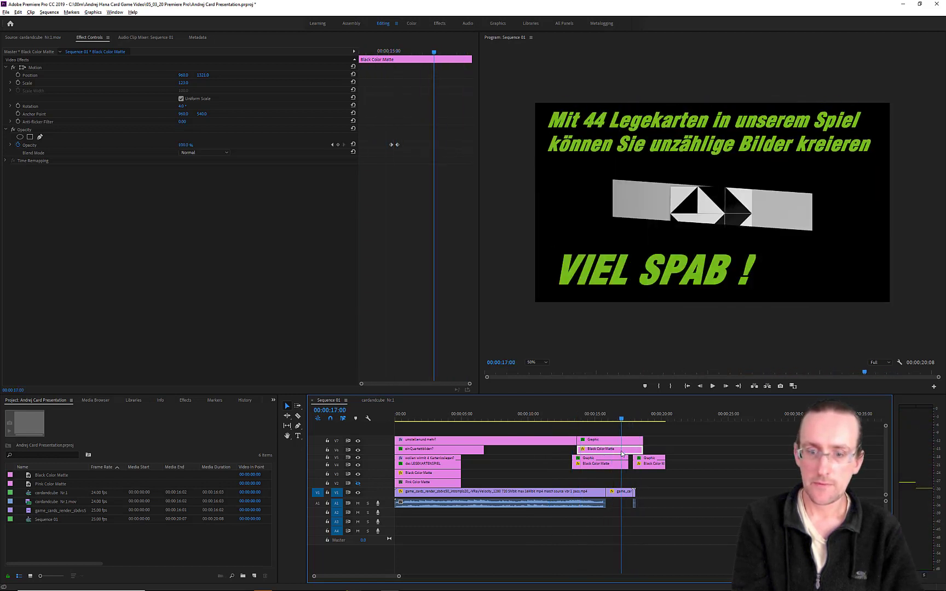
{"action": "left_click_drag", "start_coordinate": [628, 453], "coordinate": [626, 453]}
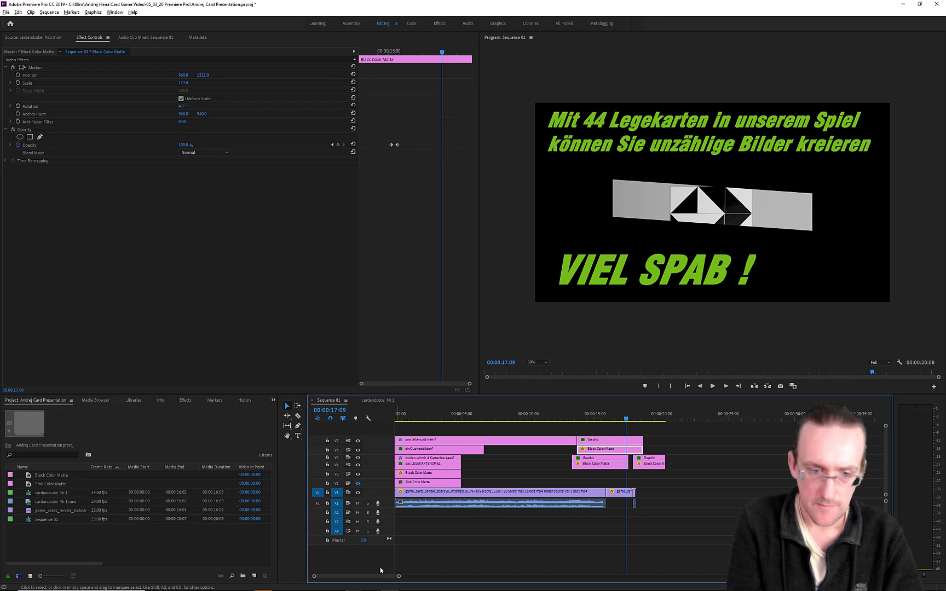
{"action": "mouse_move", "coordinate": [398, 576]}
{"action": "left_mouse_down"}
{"action": "mouse_move", "coordinate": [424, 583]}
{"action": "mouse_move", "coordinate": [413, 581]}
{"action": "left_mouse_up"}
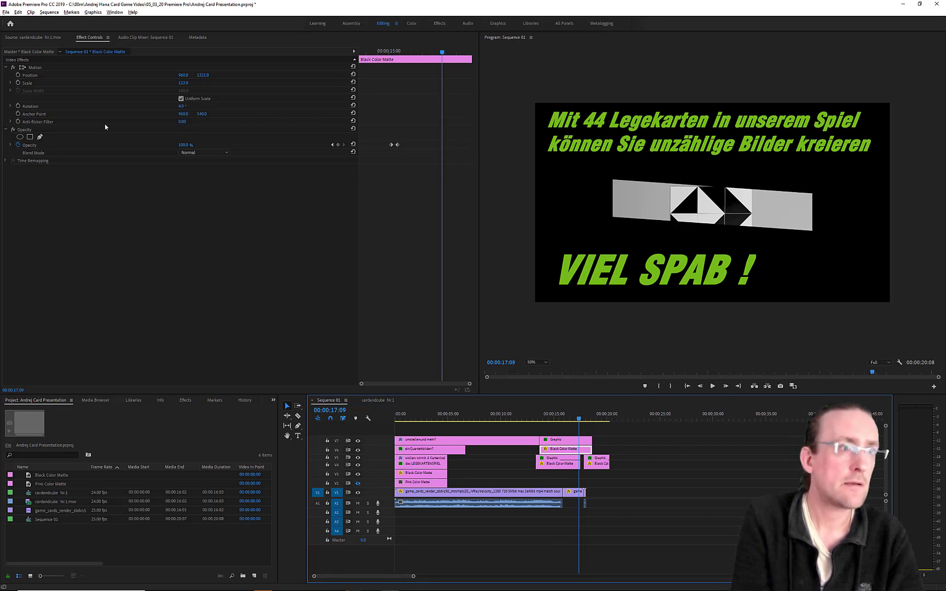
{"action": "left_click", "coordinate": [48, 37]}
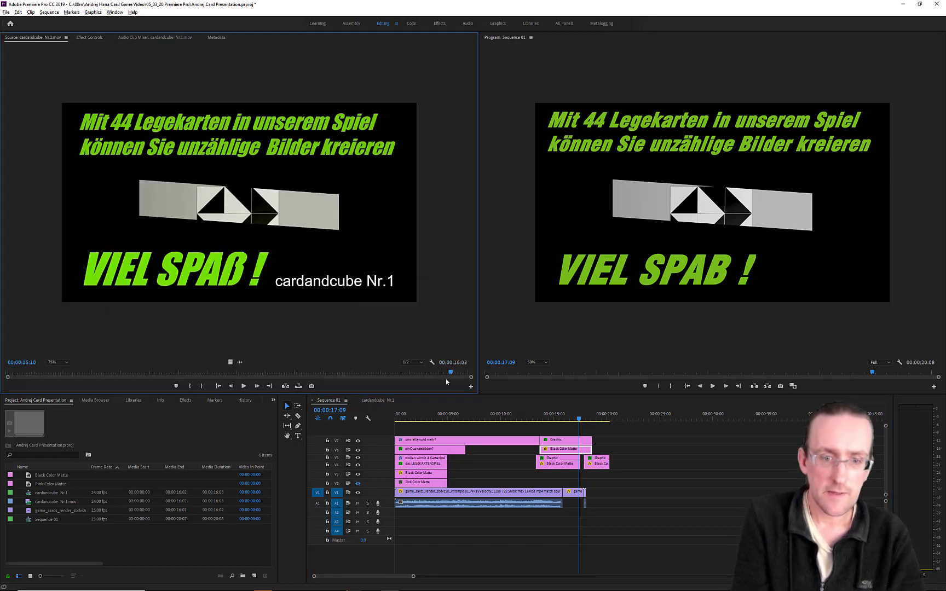
{"action": "mouse_move", "coordinate": [451, 372]}
{"action": "left_mouse_down"}
{"action": "mouse_move", "coordinate": [474, 373]}
{"action": "mouse_move", "coordinate": [425, 371]}
{"action": "mouse_move", "coordinate": [474, 373]}
{"action": "mouse_move", "coordinate": [462, 380]}
{"action": "left_mouse_up"}
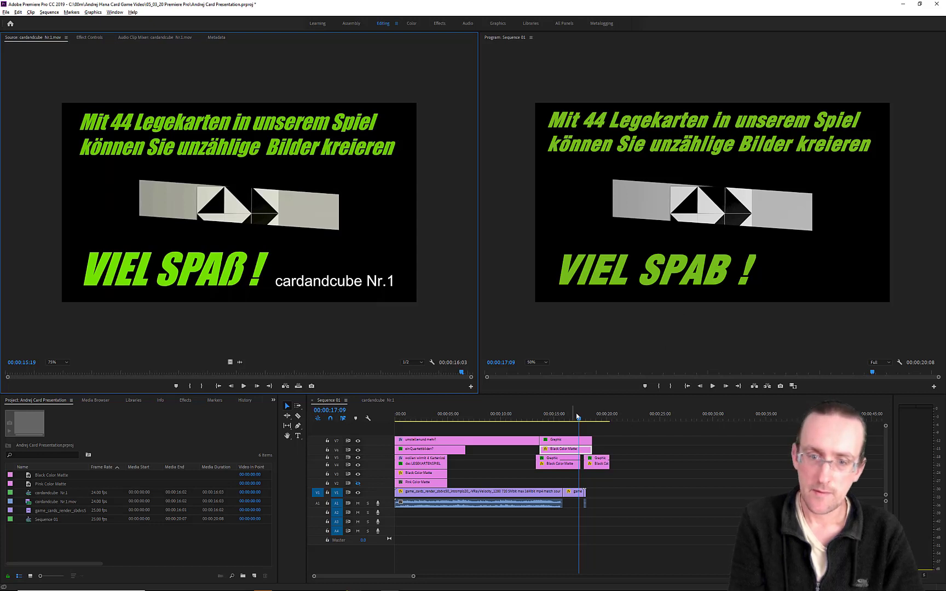
- Delete the separate title graphic and black matte pair at the very end of the sequence
{"action": "left_click", "coordinate": [606, 466]}
{"action": "left_click", "coordinate": [606, 466]}
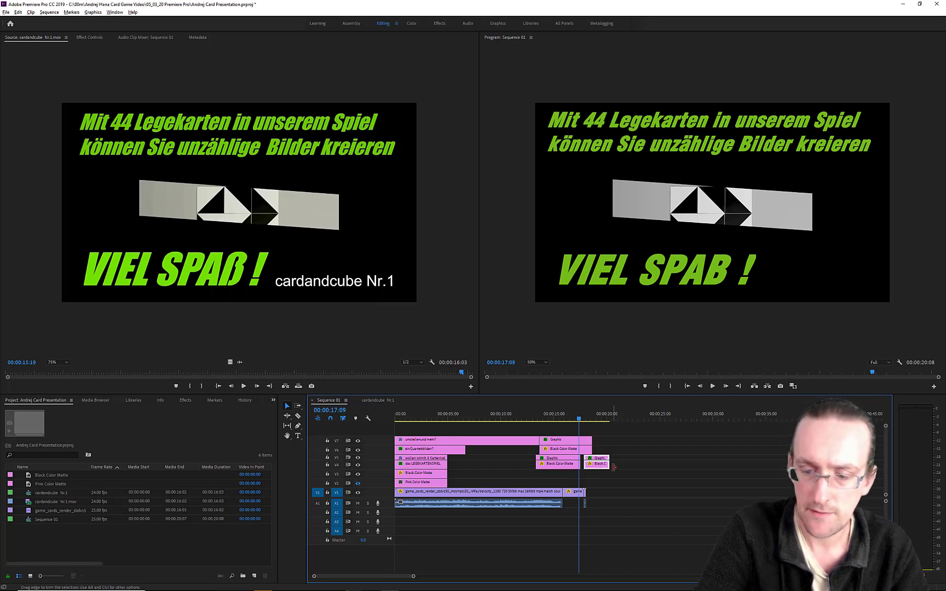
{"action": "key", "text": "Delete"}
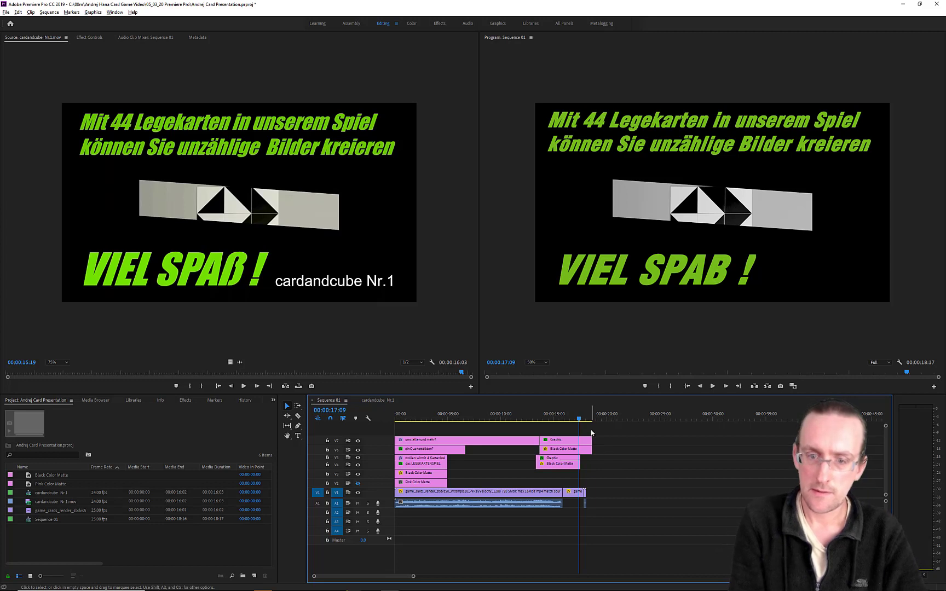
- Review the whole sequence from 00:00:00:00 and replay the ending from about 00:00:12:08, checking where the overlays end
{"action": "left_click_drag", "start_coordinate": [580, 420], "coordinate": [563, 420]}
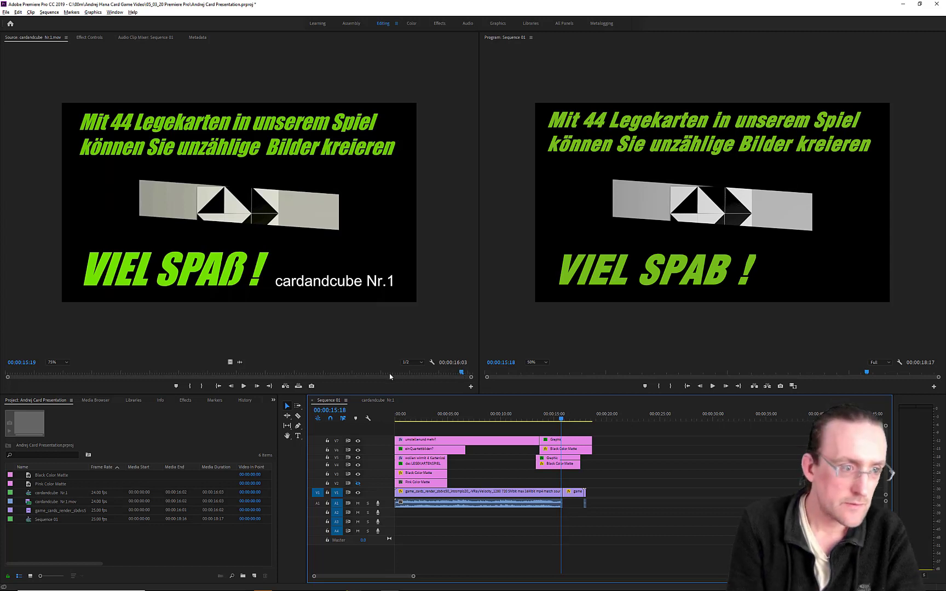
{"action": "left_click_drag", "start_coordinate": [388, 374], "coordinate": [461, 373]}
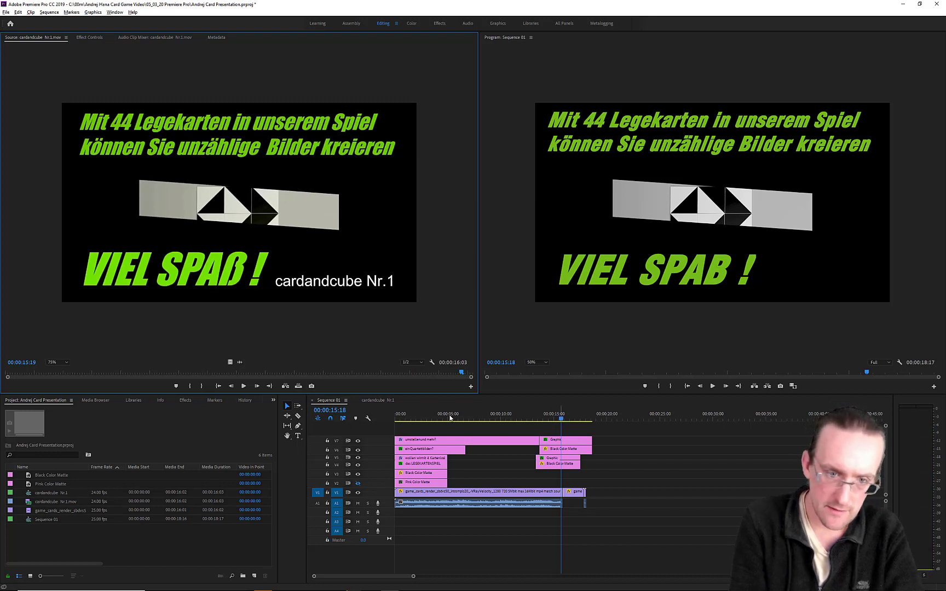
{"action": "left_click_drag", "start_coordinate": [450, 418], "coordinate": [393, 418]}
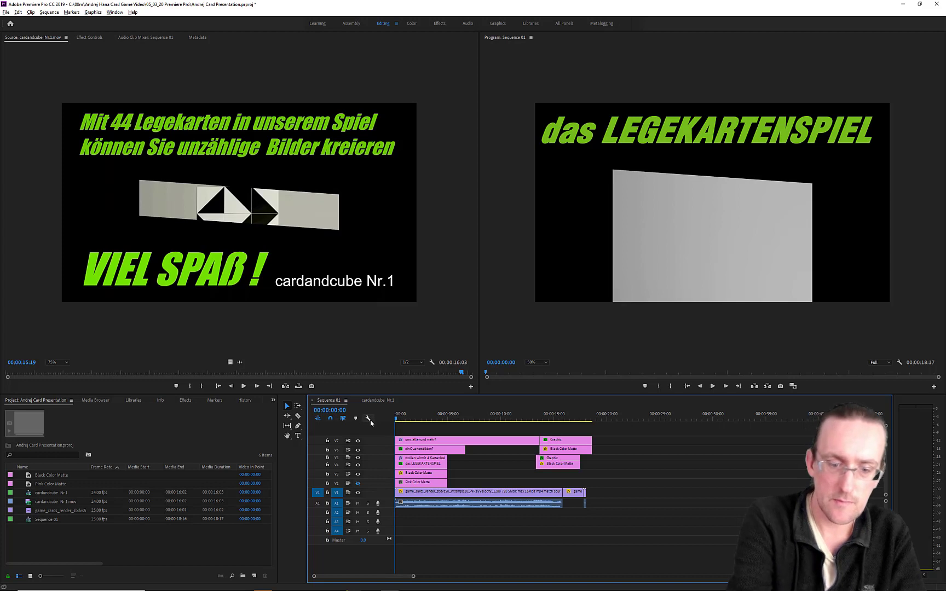
{"action": "key", "text": "space"}
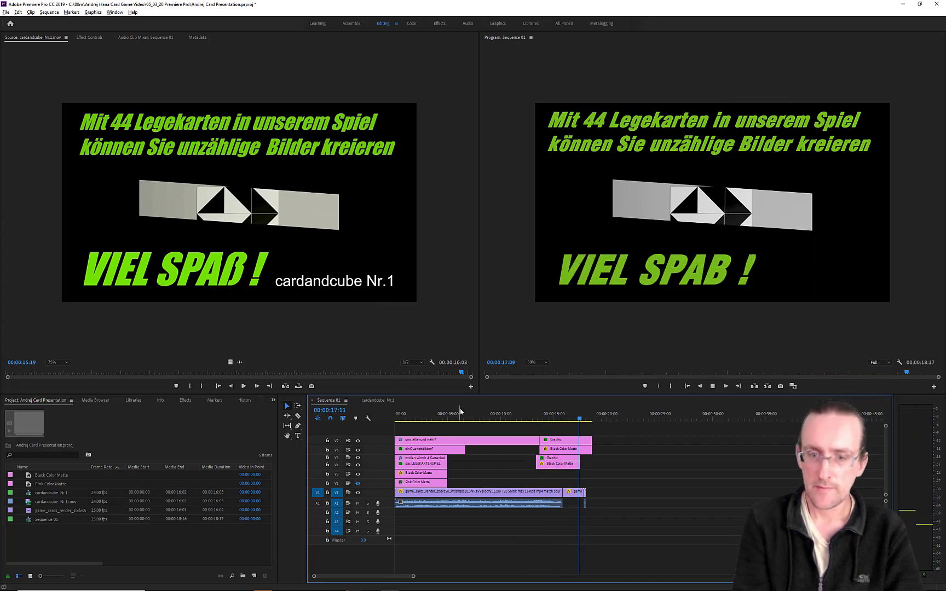
{"action": "left_click", "coordinate": [579, 421]}
{"action": "left_click", "coordinate": [565, 423]}
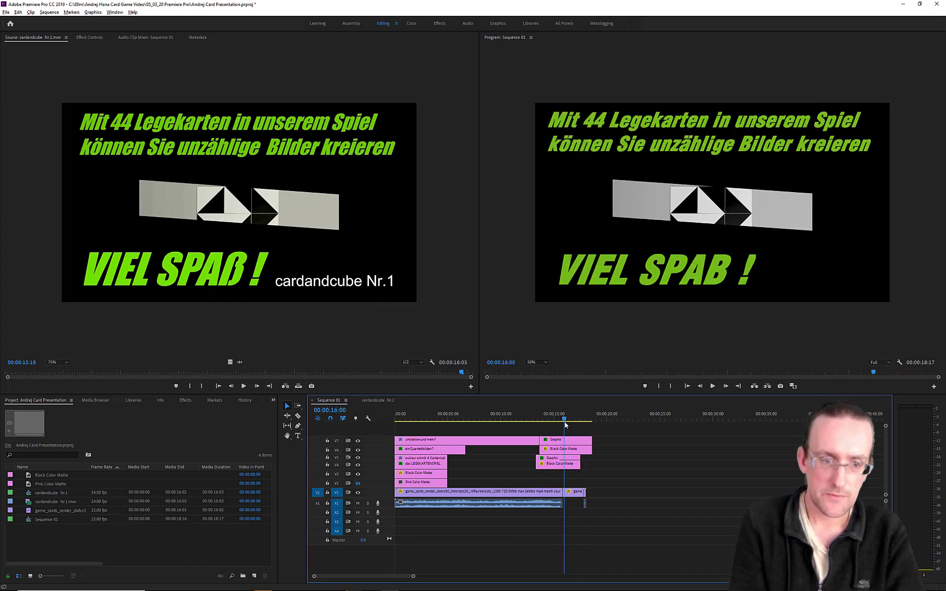
{"action": "mouse_move", "coordinate": [561, 425]}
{"action": "left_mouse_down"}
{"action": "mouse_move", "coordinate": [537, 425]}
{"action": "mouse_move", "coordinate": [567, 429]}
{"action": "left_mouse_up"}
{"action": "left_click", "coordinate": [525, 425]}
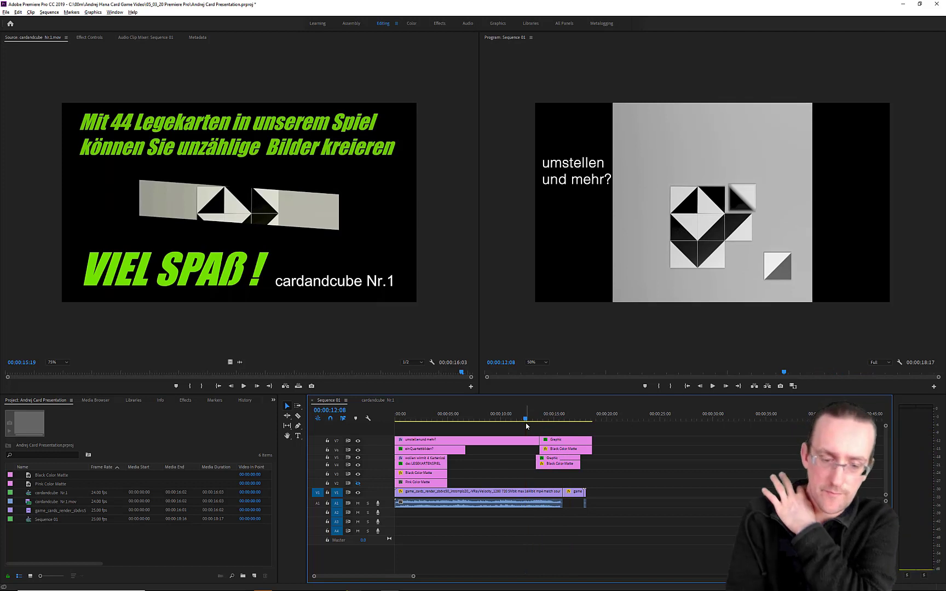
{"action": "key", "text": "space"}
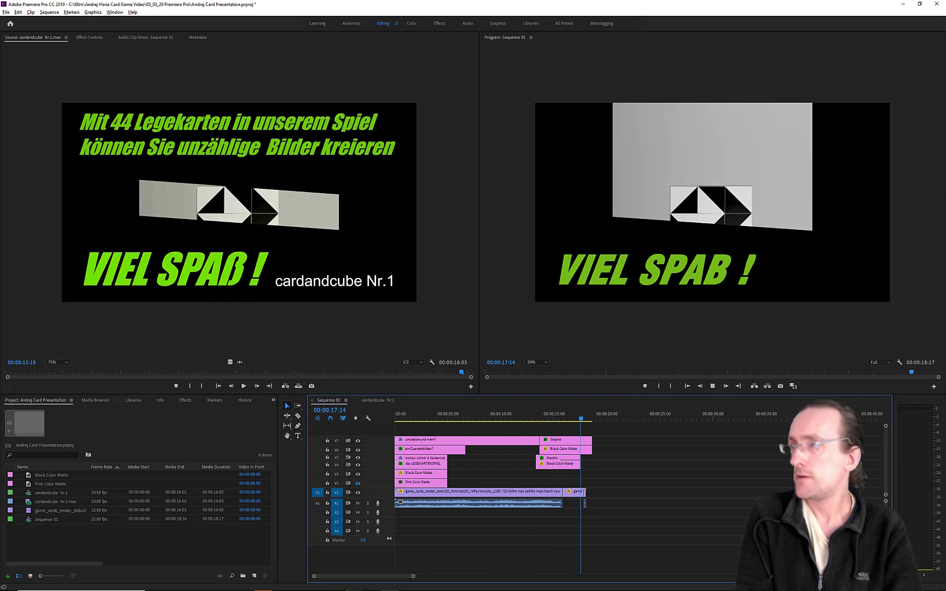
{"action": "key", "text": "space"}
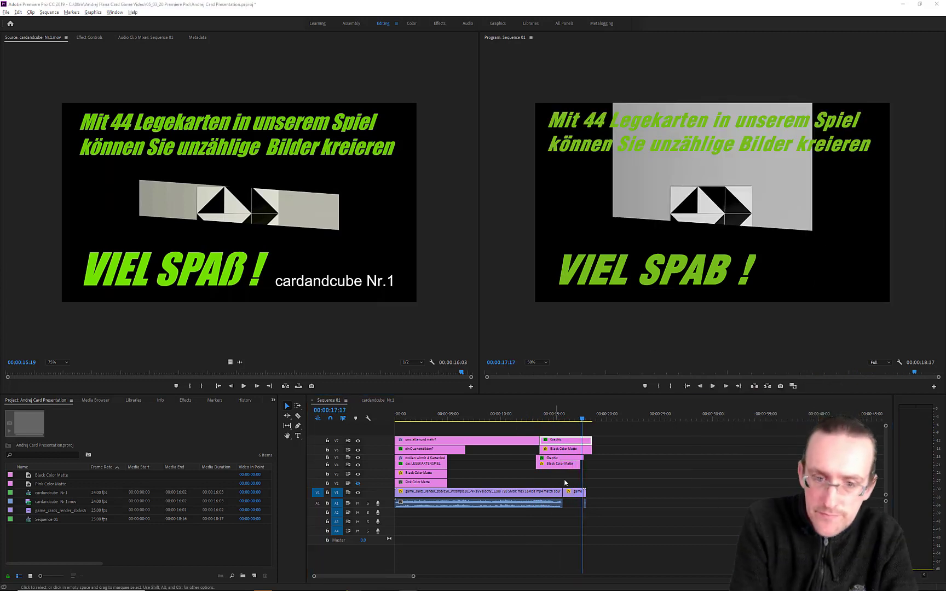
- Trim the ending's two title graphics and two black mattes so all four end together with the last card video clip
{"action": "left_click", "coordinate": [577, 466]}
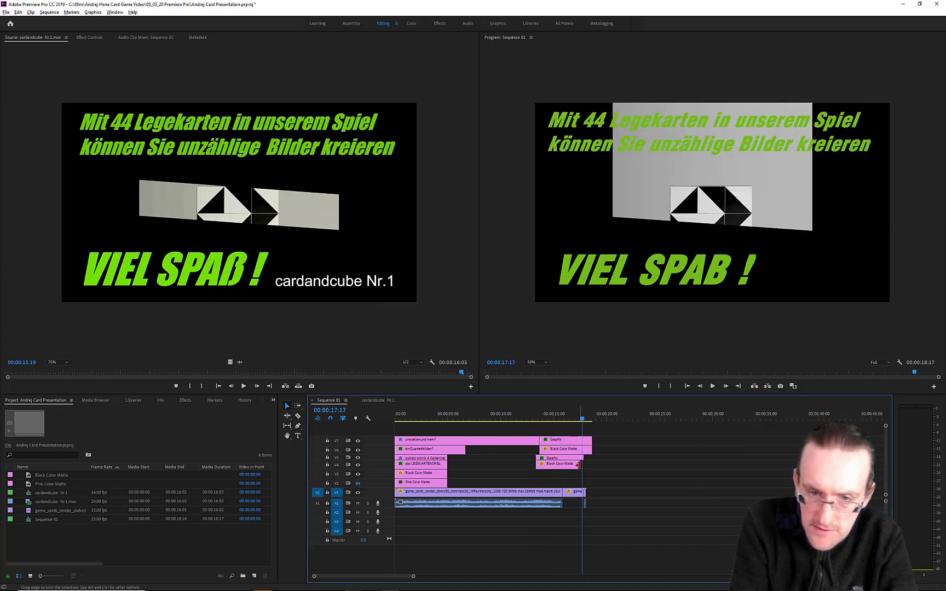
{"action": "mouse_move", "coordinate": [578, 466]}
{"action": "left_mouse_down"}
{"action": "mouse_move", "coordinate": [587, 449]}
{"action": "mouse_move", "coordinate": [579, 449]}
{"action": "mouse_move", "coordinate": [584, 459]}
{"action": "left_mouse_up"}
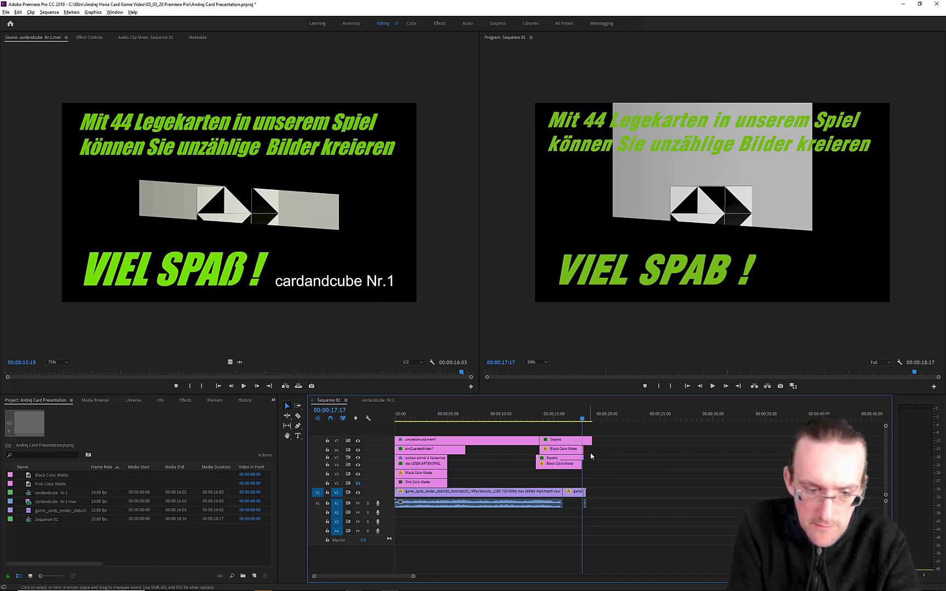
{"action": "key", "text": "z"}
{"action": "left_click", "coordinate": [585, 504]}
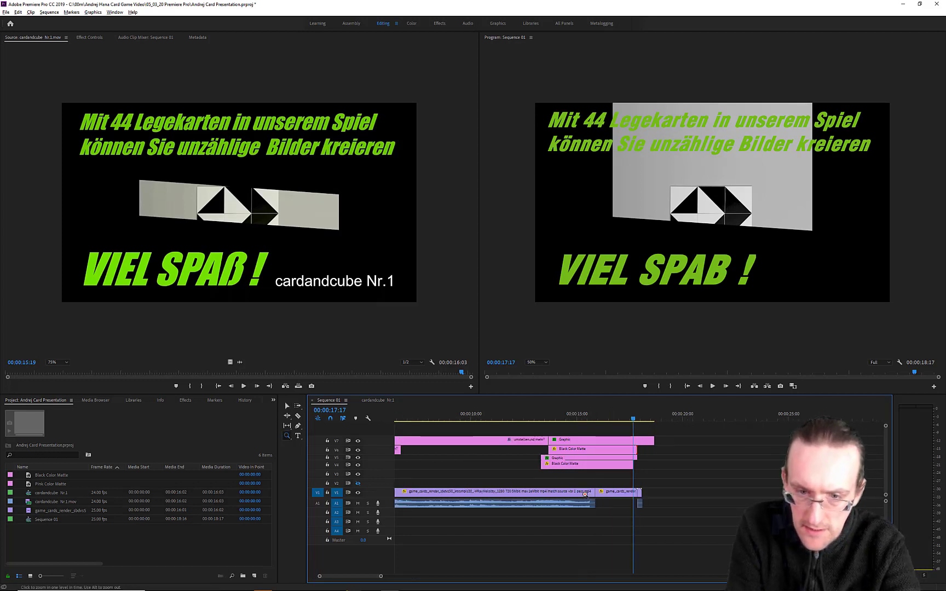
{"action": "left_click", "coordinate": [636, 487]}
{"action": "left_click", "coordinate": [635, 486]}
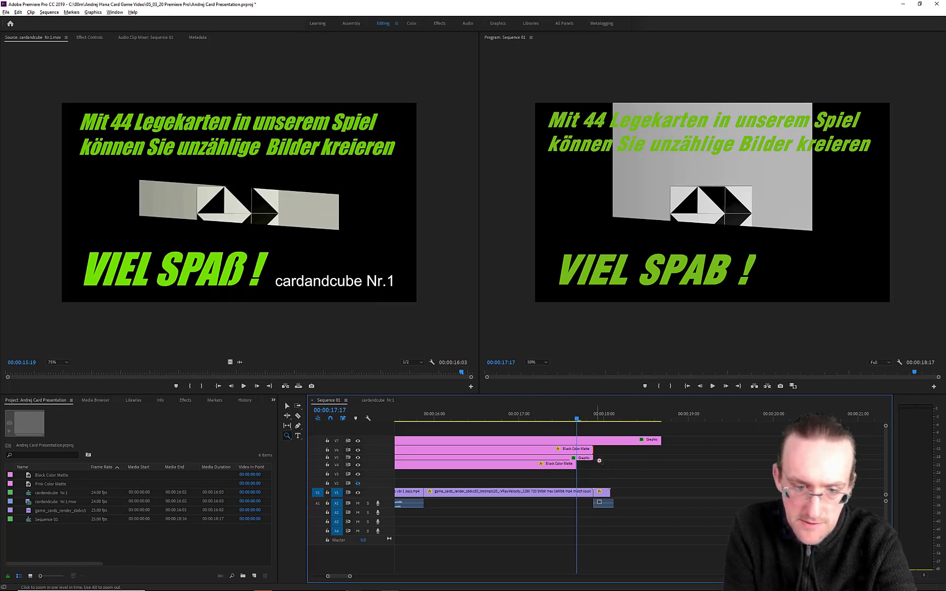
{"action": "key", "text": "v"}
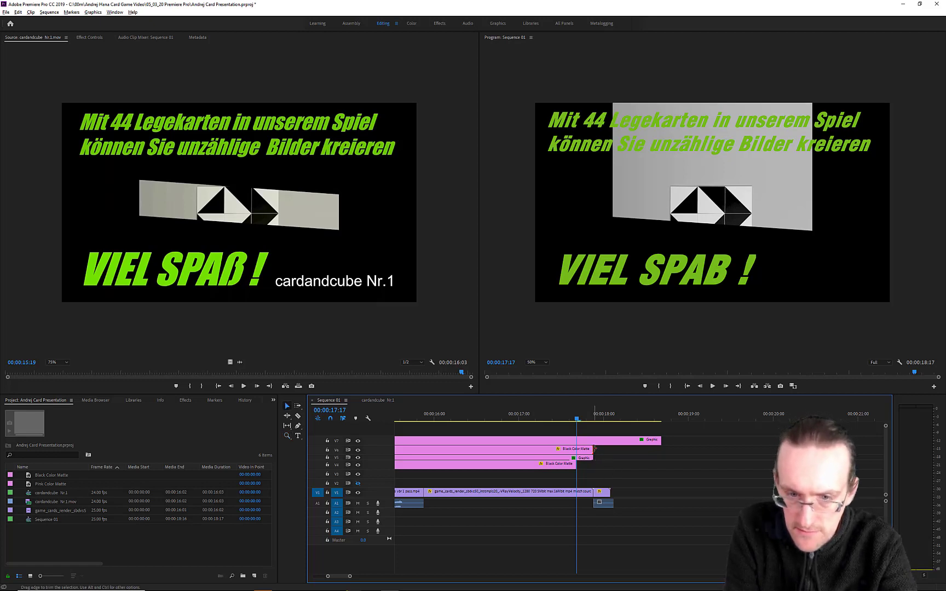
{"action": "left_click_drag", "start_coordinate": [591, 449], "coordinate": [609, 465]}
{"action": "left_click", "coordinate": [584, 459]}
{"action": "left_click", "coordinate": [575, 466]}
{"action": "left_click", "coordinate": [655, 444]}
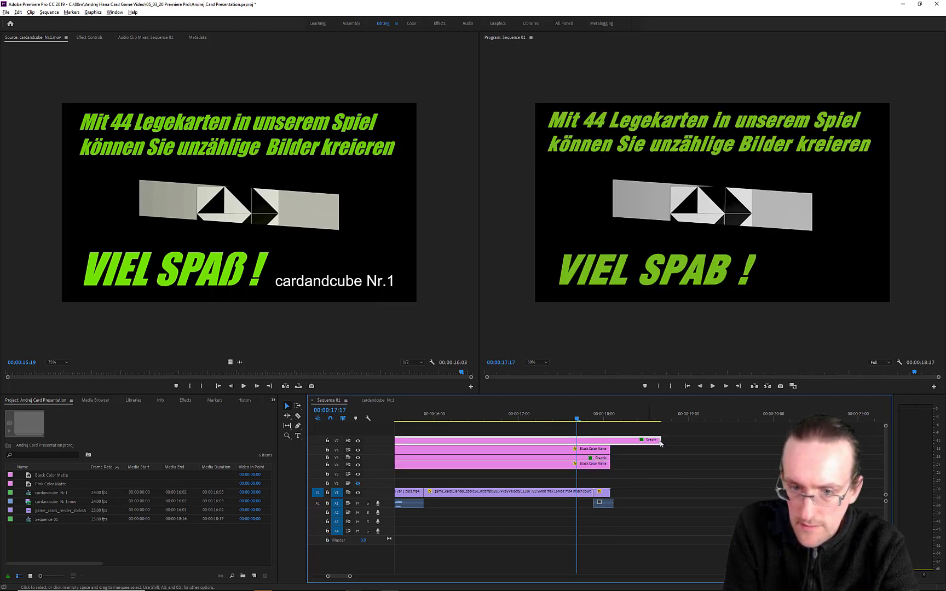
{"action": "left_click_drag", "start_coordinate": [660, 439], "coordinate": [611, 440]}
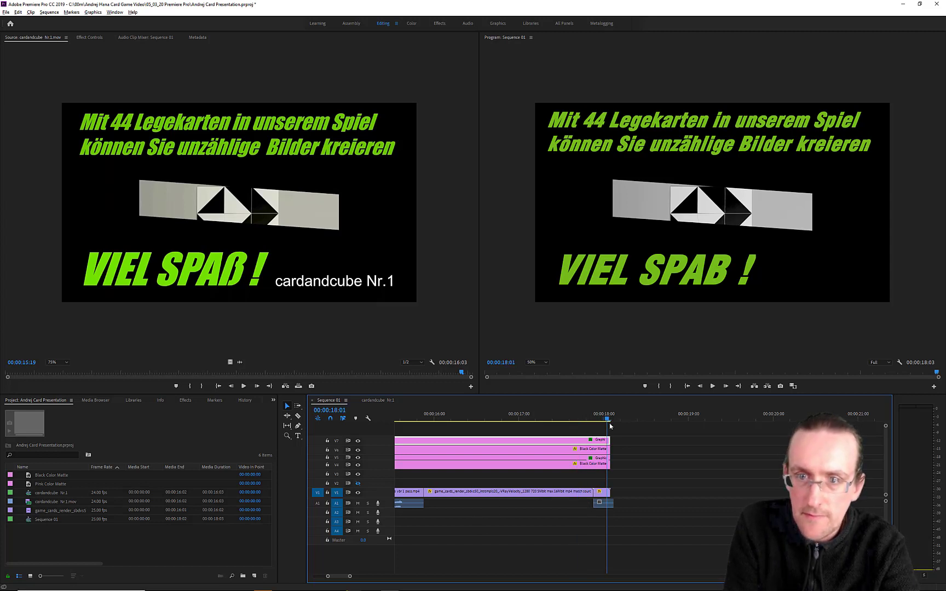
- Replay the sequence's ending from before the titles appear, checking that the trimmed overlays stay on through the last frames
{"action": "left_click_drag", "start_coordinate": [609, 426], "coordinate": [396, 425]}
{"action": "key", "text": "z"}
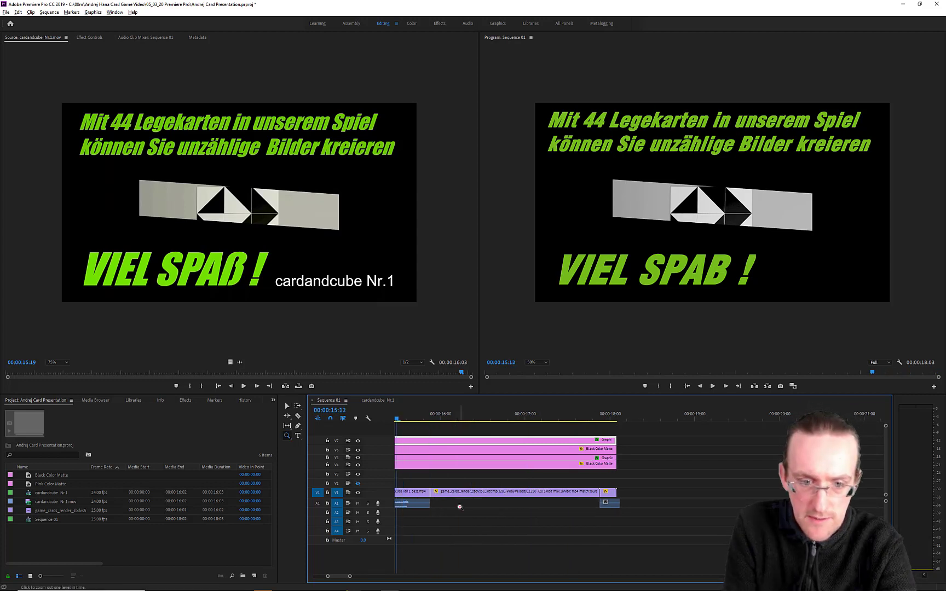
{"action": "left_click", "coordinate": [450, 496], "text": "alt"}
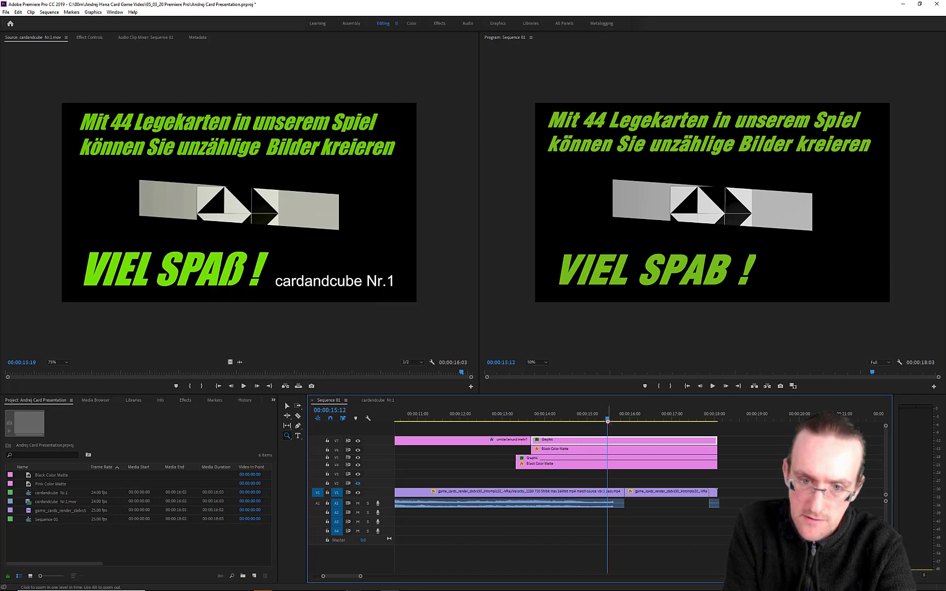
{"action": "left_click_drag", "start_coordinate": [600, 423], "coordinate": [438, 428]}
{"action": "key", "text": "space"}
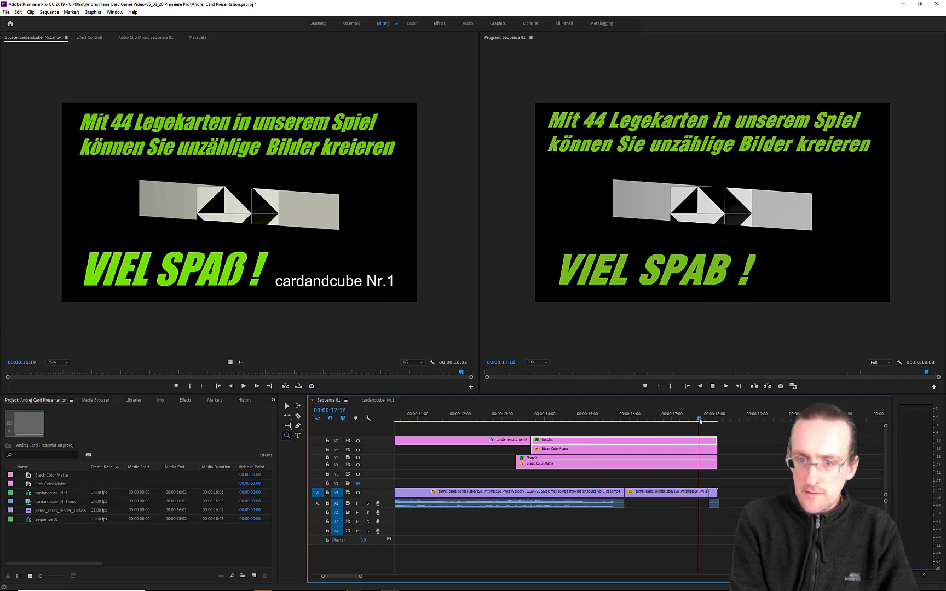
- Scrub the sequence's ending up to 00:00:18:01 and select the long audio clip on track A1
{"action": "left_click", "coordinate": [670, 421]}
{"action": "left_click_drag", "start_coordinate": [705, 425], "coordinate": [718, 426]}
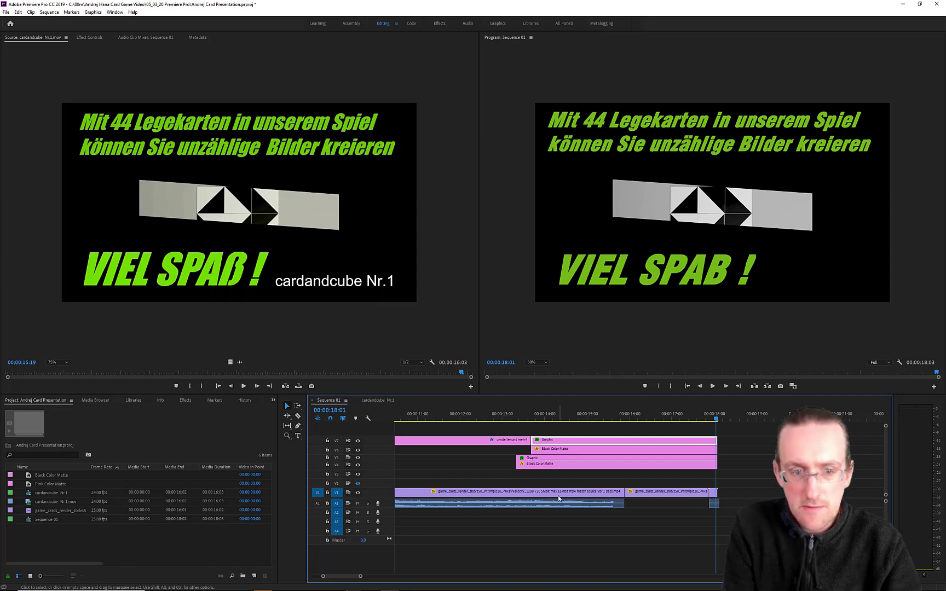
{"action": "key", "text": "v"}
{"action": "left_click", "coordinate": [485, 509]}
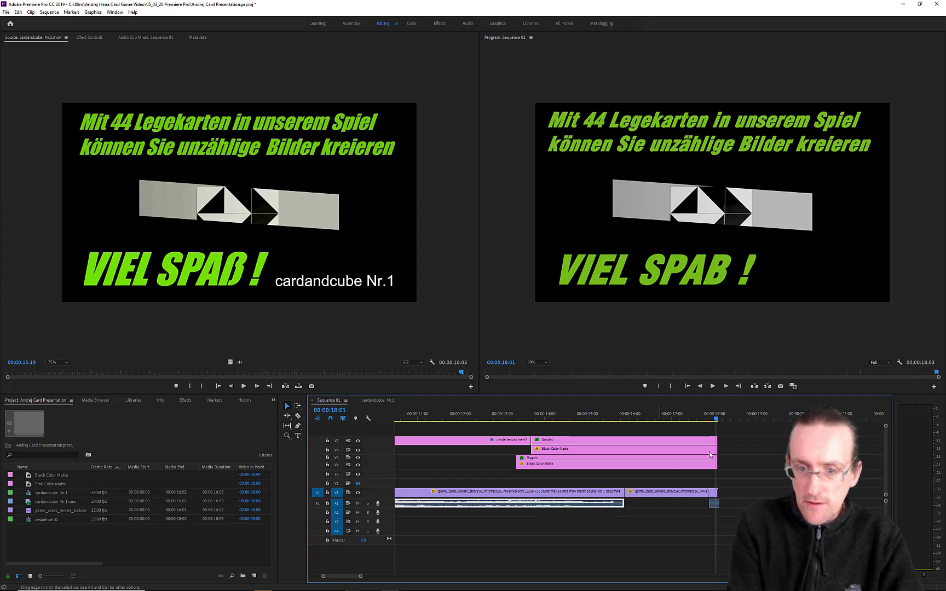
{"action": "left_click_drag", "start_coordinate": [717, 423], "coordinate": [563, 449]}
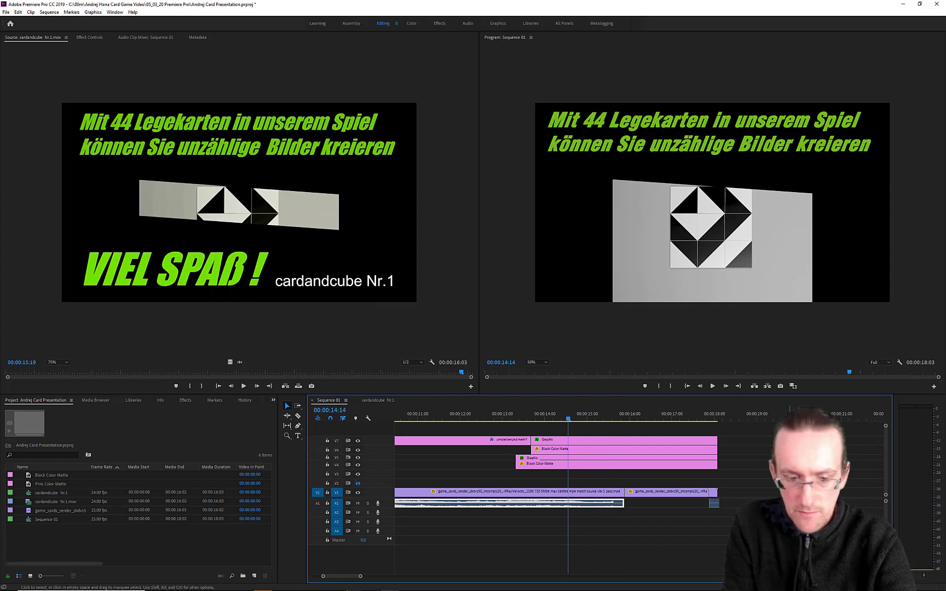
- Replay the ending from 00:00:12:00 and again from before the titles appear, lowering the computer's volume to 43 in between
{"action": "key", "text": "super"}
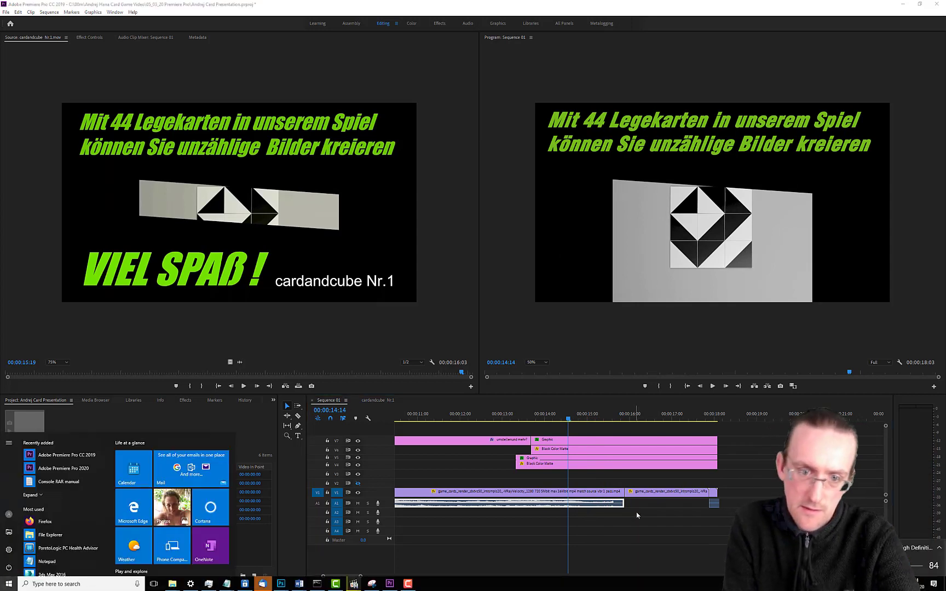
{"action": "left_click", "coordinate": [459, 416]}
{"action": "key", "text": "space"}
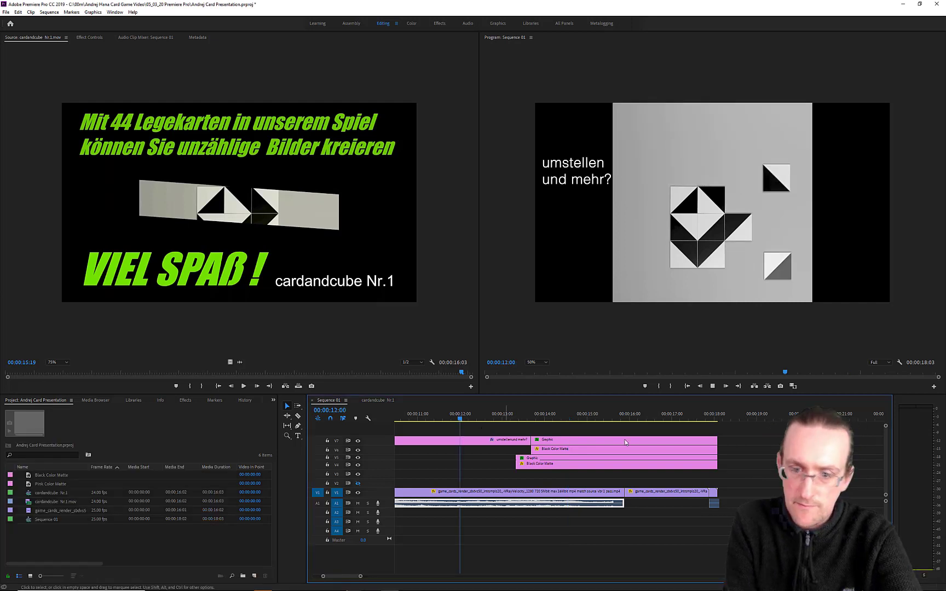
{"action": "key", "text": "space"}
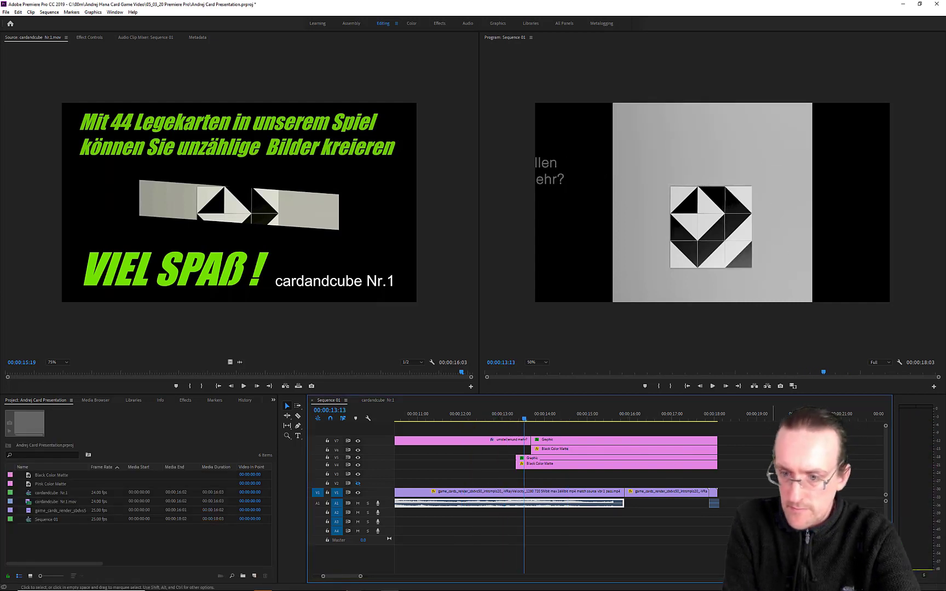
{"action": "key", "text": "super"}
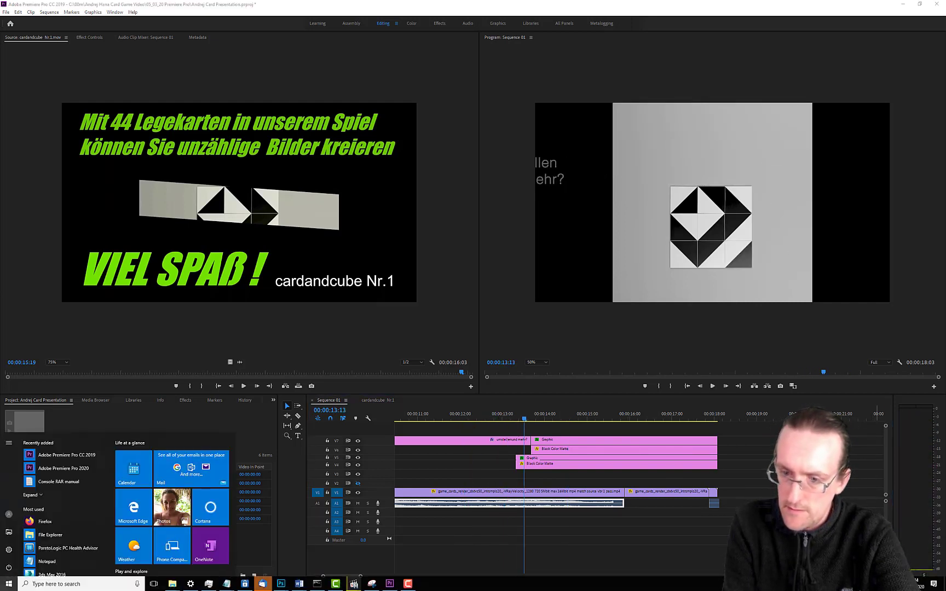
{"action": "left_click", "coordinate": [852, 565]}
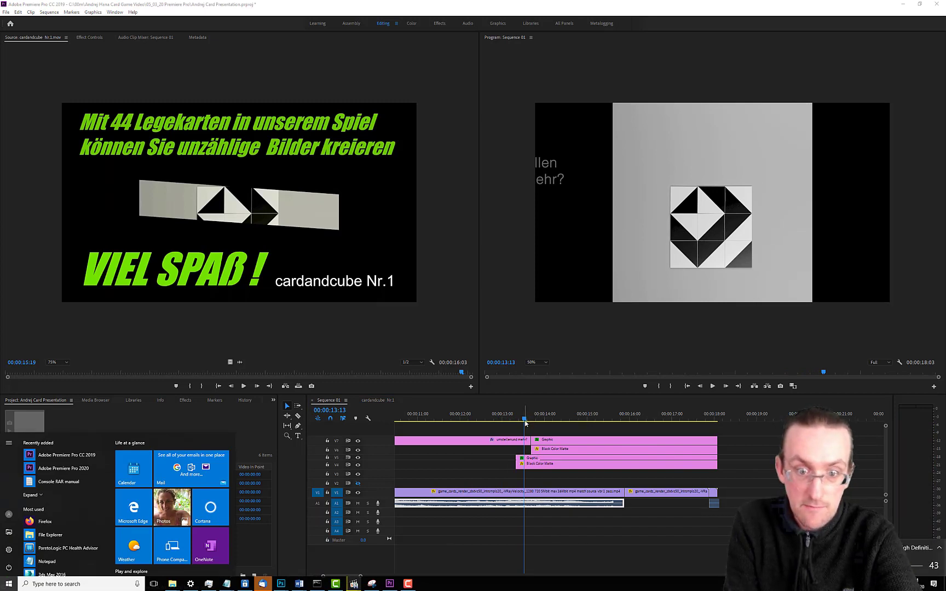
{"action": "left_click", "coordinate": [534, 425]}
{"action": "key", "text": "space"}
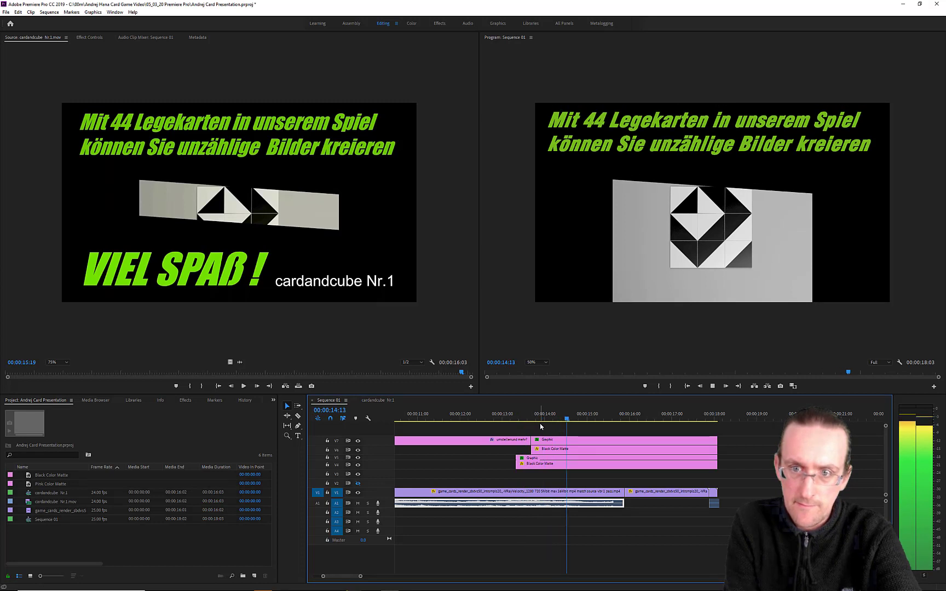
{"action": "key", "text": "space"}
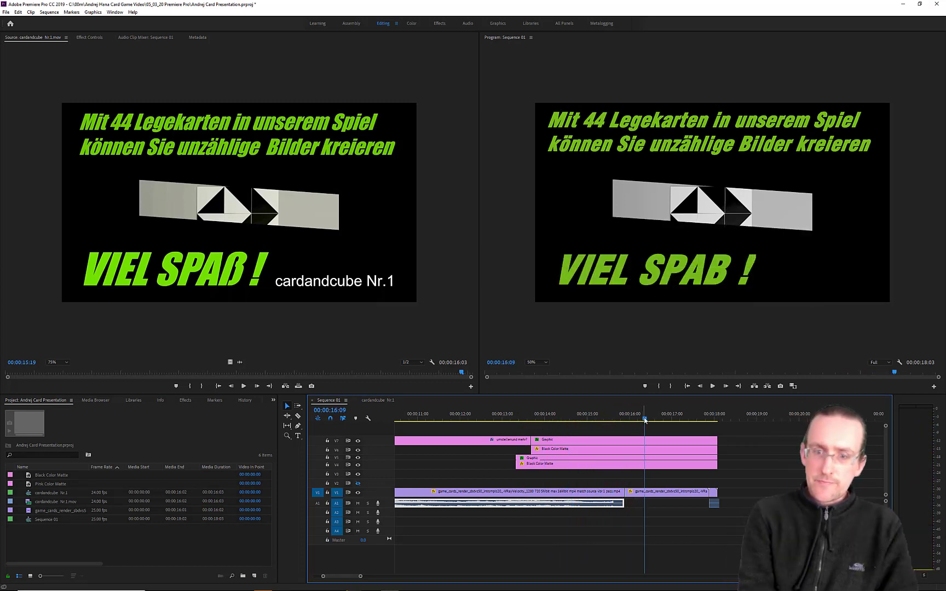
- Add a volume Level keyframe to the selected A1 audio clip at 00:00:15:10, keeping its level at 0 dB
{"action": "left_click", "coordinate": [615, 417]}
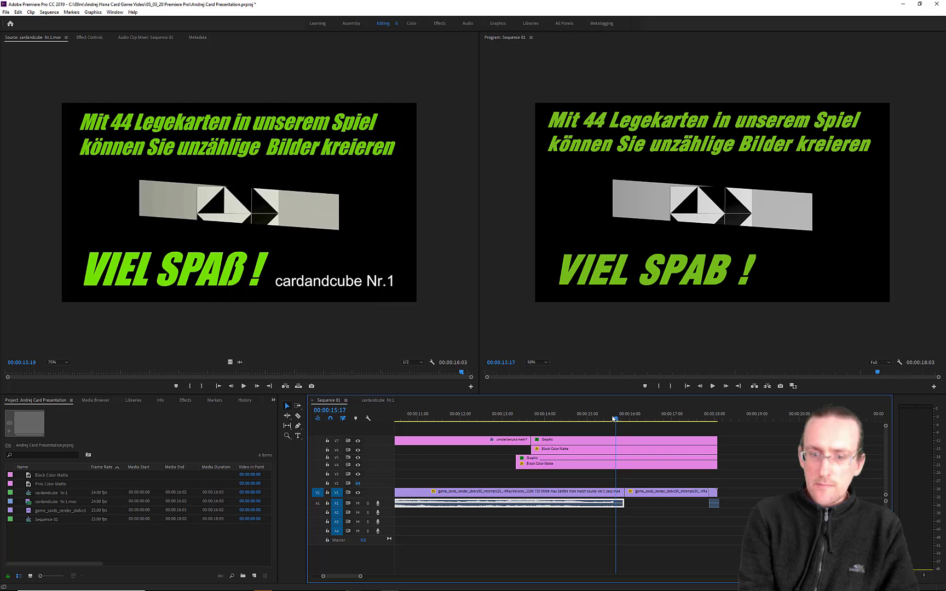
{"action": "left_click", "coordinate": [586, 417]}
{"action": "key", "text": "Left"}
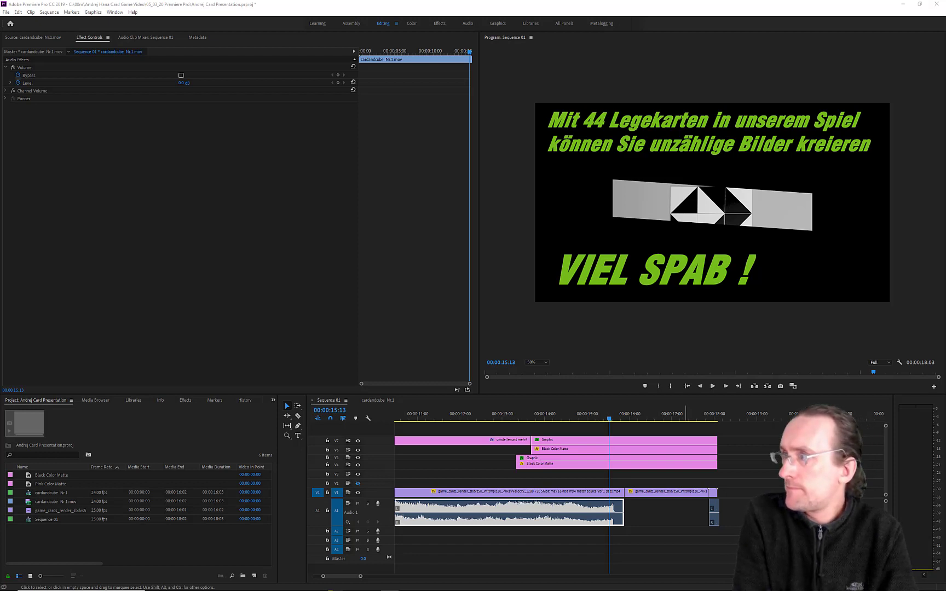
{"action": "key", "text": "Left"}
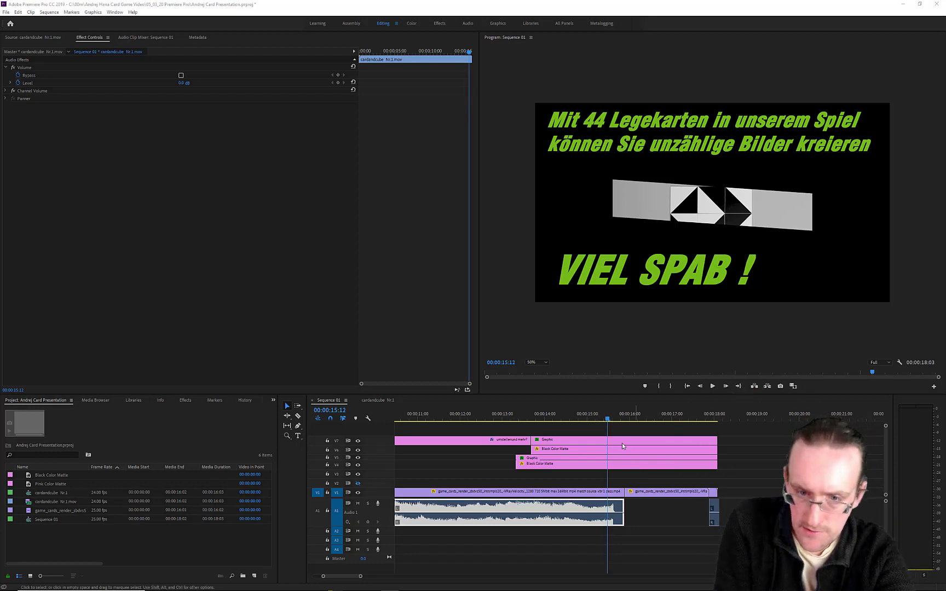
{"action": "left_click", "coordinate": [607, 421]}
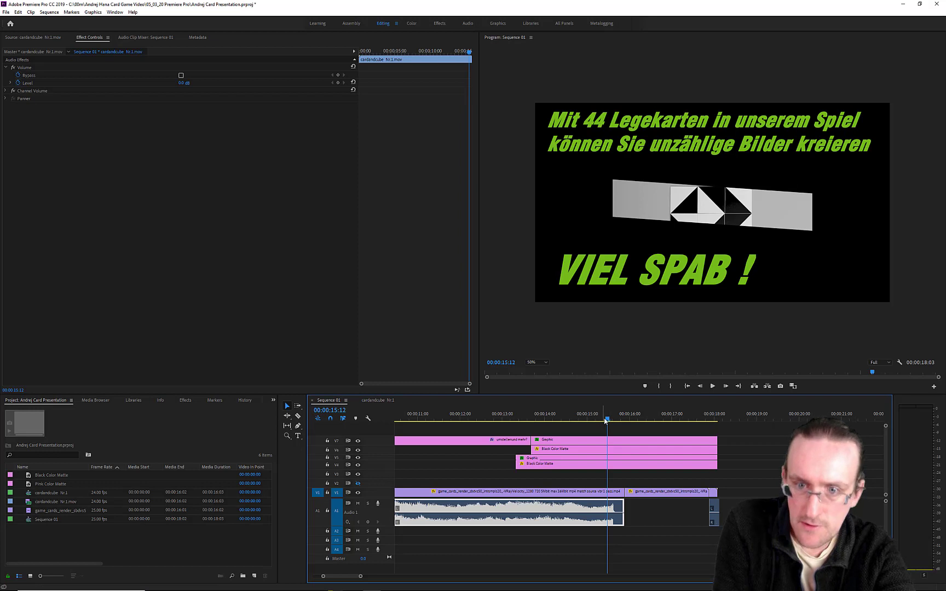
{"action": "left_click", "coordinate": [604, 420]}
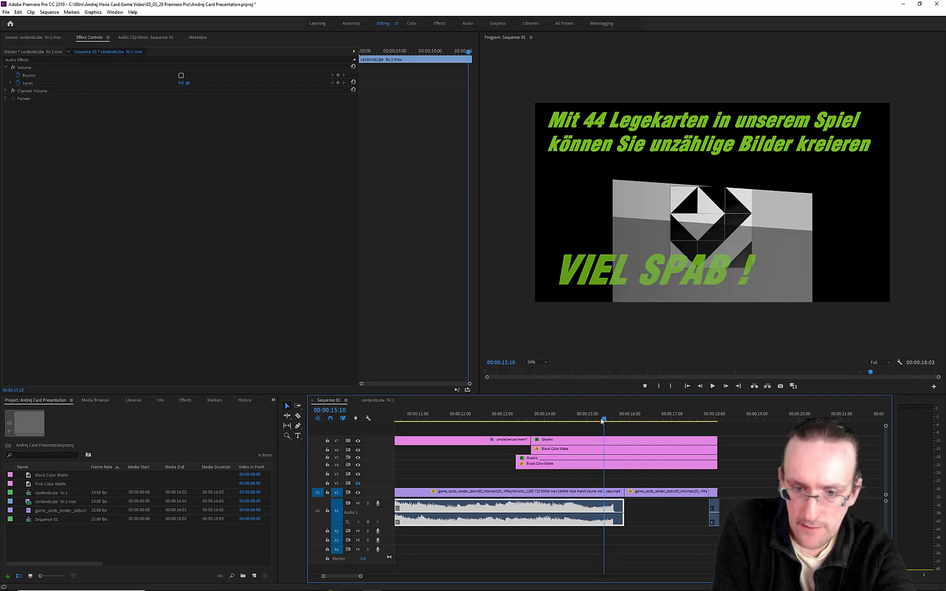
{"action": "left_click_drag", "start_coordinate": [601, 418], "coordinate": [604, 420]}
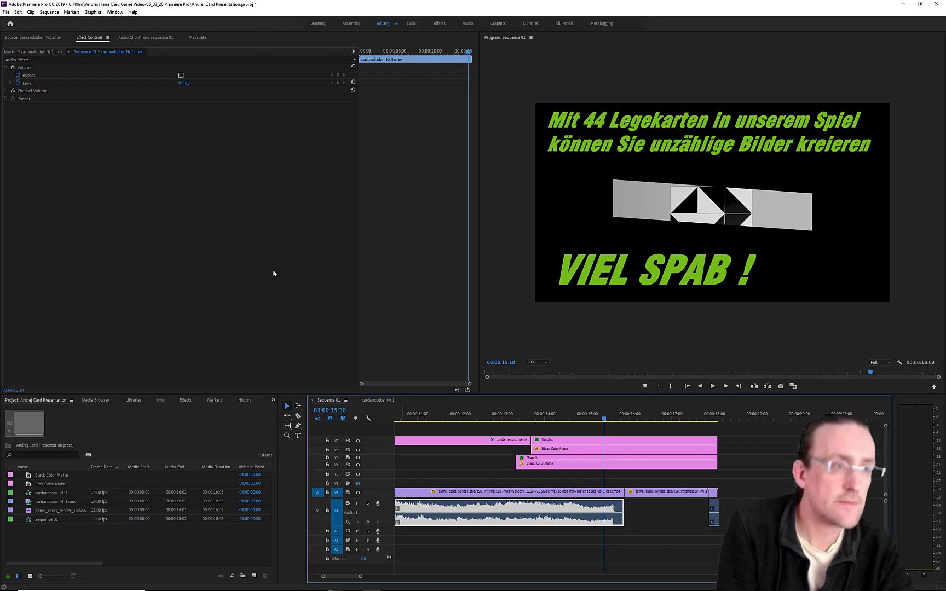
{"action": "left_click", "coordinate": [28, 85]}
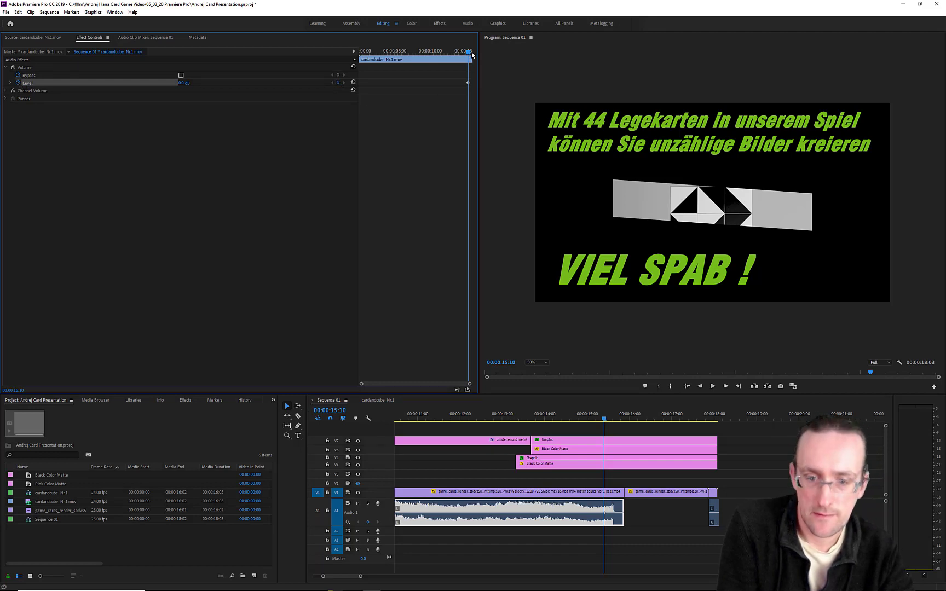
- Step frame by frame between about 00:00:15:12 and 00:00:15:16, checking where the audio cuts off
{"action": "left_click_drag", "start_coordinate": [471, 55], "coordinate": [474, 56]}
{"action": "key", "text": "Left"}
{"action": "key", "text": "Left"}
{"action": "key", "text": "Left"}
{"action": "key", "text": "Left"}
{"action": "key", "text": "Left"}
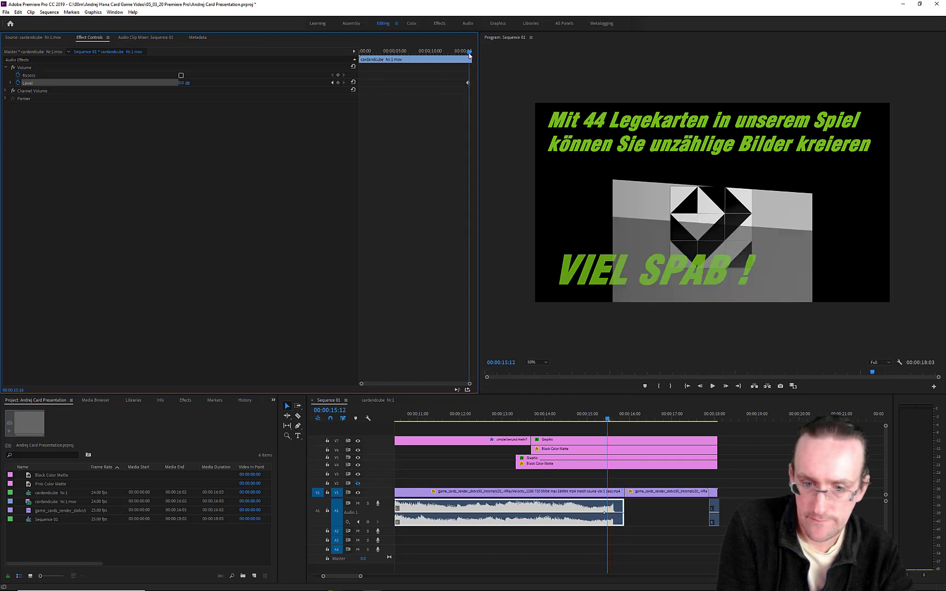
{"action": "key", "text": "Right"}
{"action": "key", "text": "Right"}
{"action": "key", "text": "Right"}
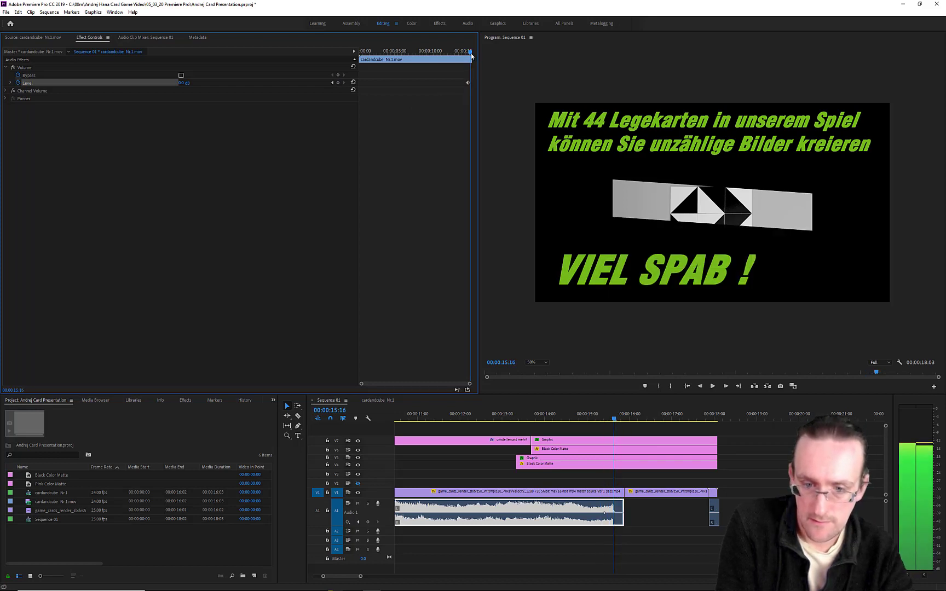
{"action": "key", "text": "Left"}
{"action": "key", "text": "Left"}
{"action": "key", "text": "Right"}
{"action": "key", "text": "Right"}
{"action": "key", "text": "Right"}
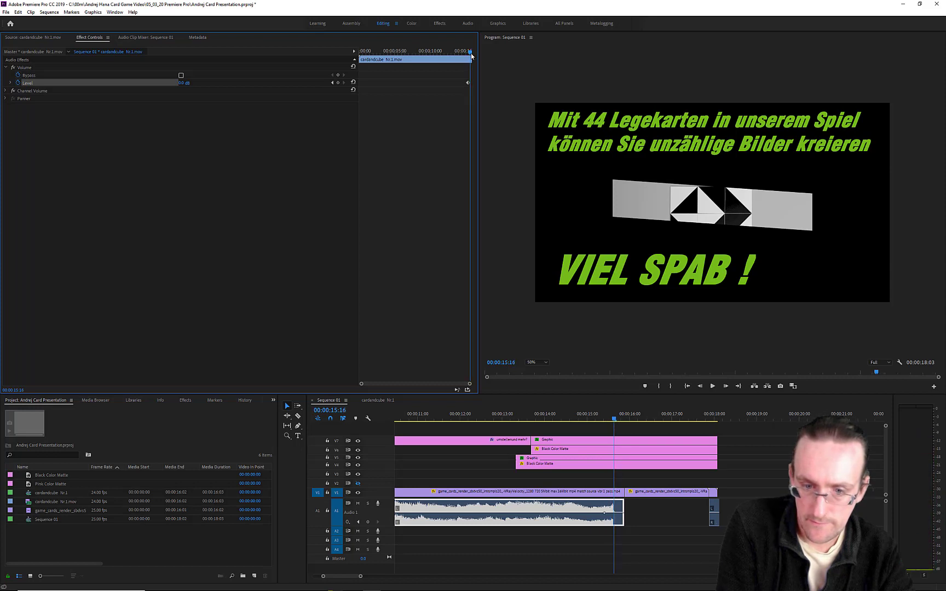
{"action": "key", "text": "Left"}
{"action": "key", "text": "Left"}
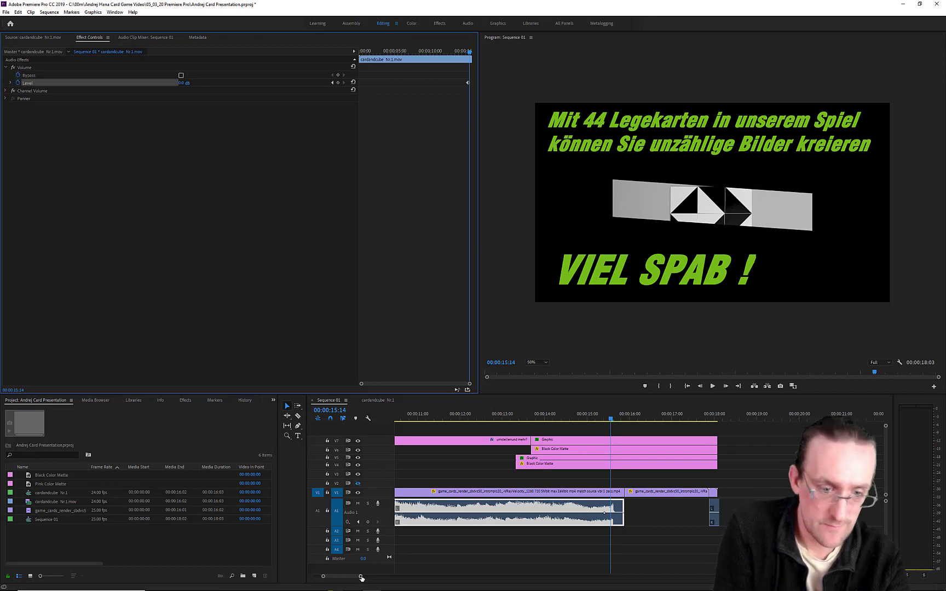
- Add a Level keyframe to the A1 audio clip at 00:00:15:15, where its waveform ends, and set it to -60 dB
{"action": "left_click_drag", "start_coordinate": [361, 577], "coordinate": [384, 576]}
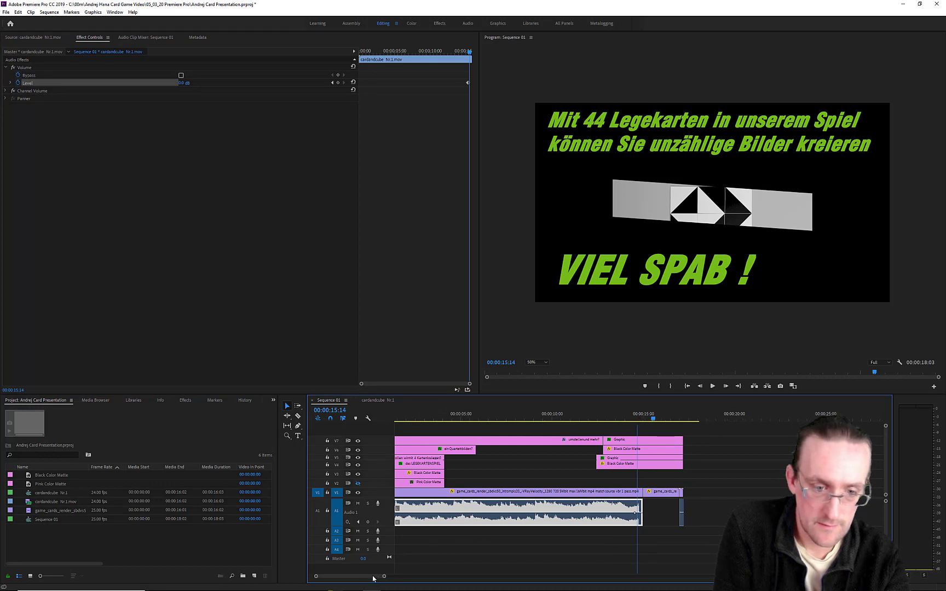
{"action": "left_click_drag", "start_coordinate": [373, 578], "coordinate": [375, 577]}
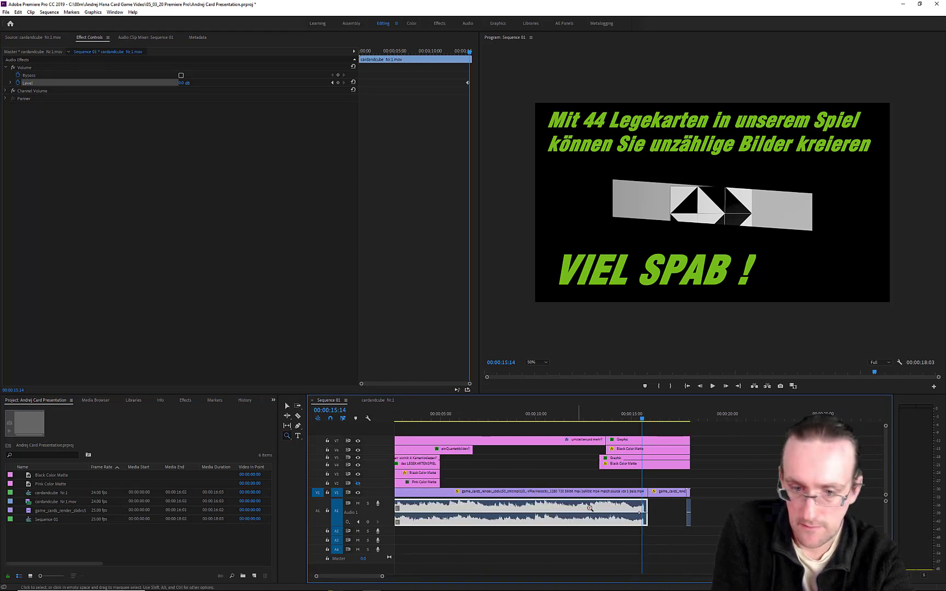
{"action": "left_click", "coordinate": [648, 509]}
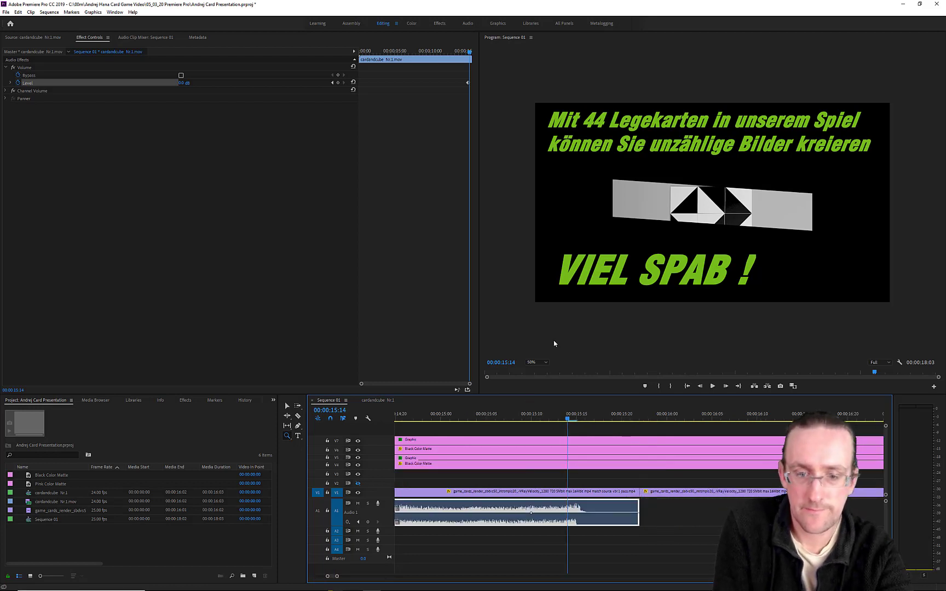
{"action": "left_click", "coordinate": [577, 420]}
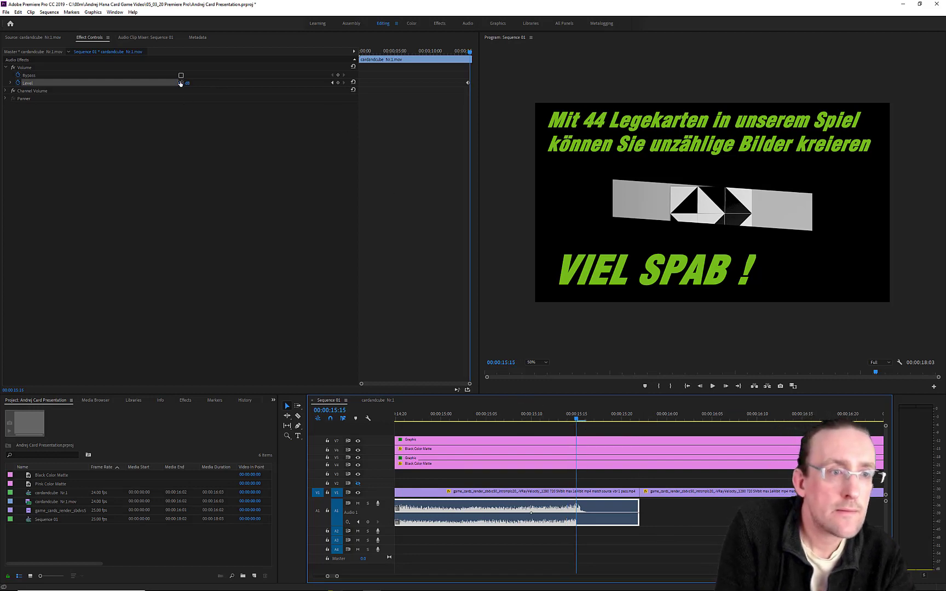
{"action": "left_click_drag", "start_coordinate": [180, 83], "coordinate": [249, 87]}
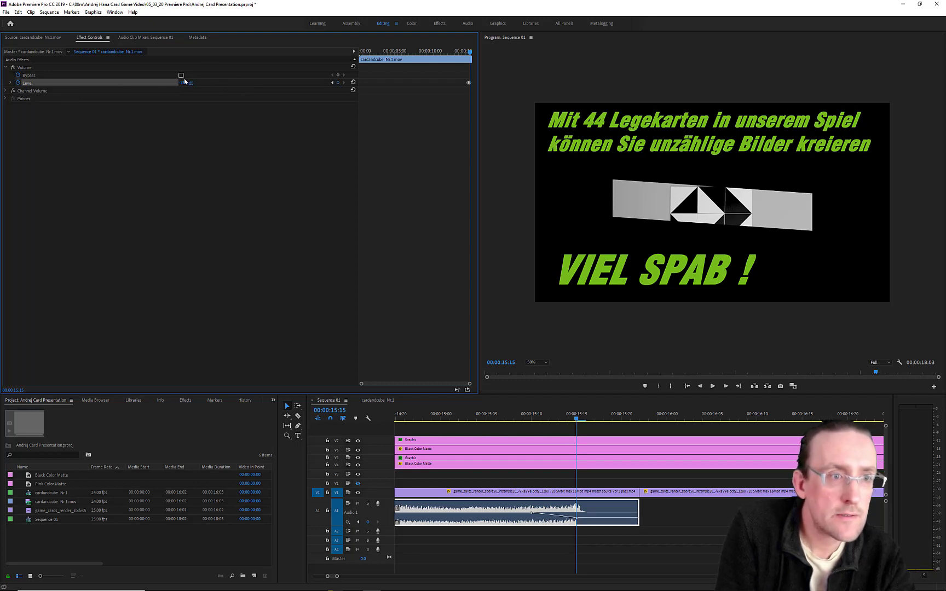
{"action": "left_click_drag", "start_coordinate": [180, 82], "coordinate": [96, 83]}
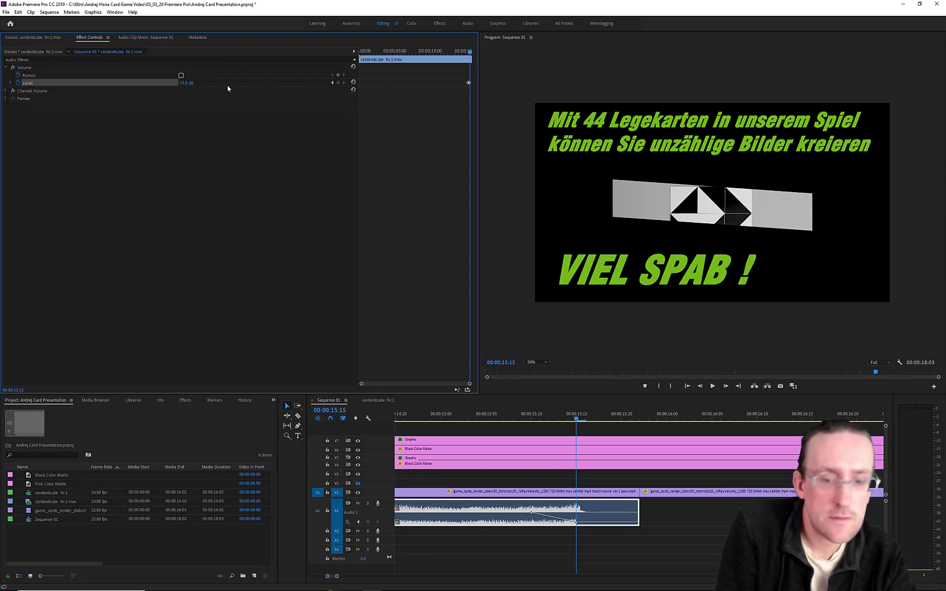
{"action": "left_click", "coordinate": [183, 84]}
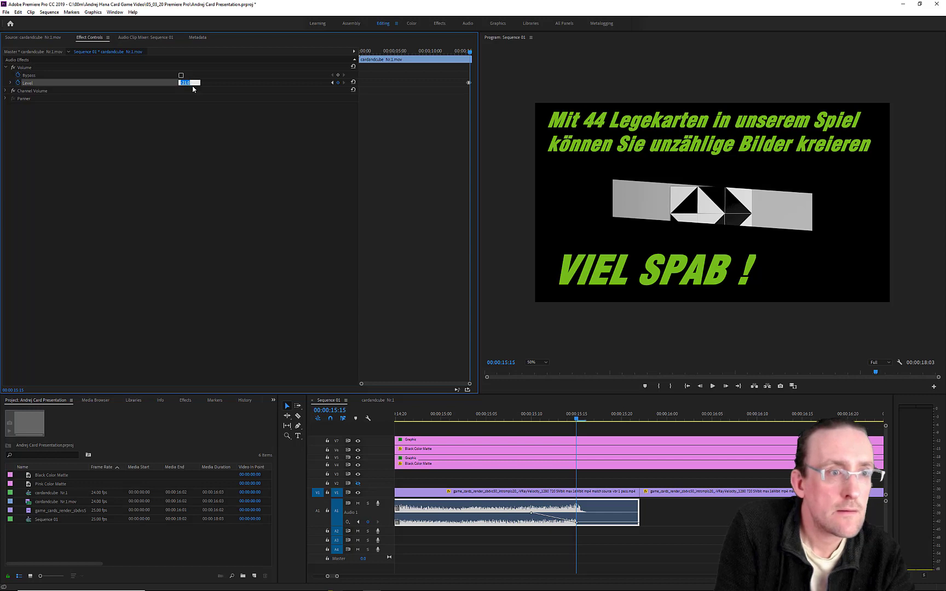
{"action": "type", "text": "-60"}
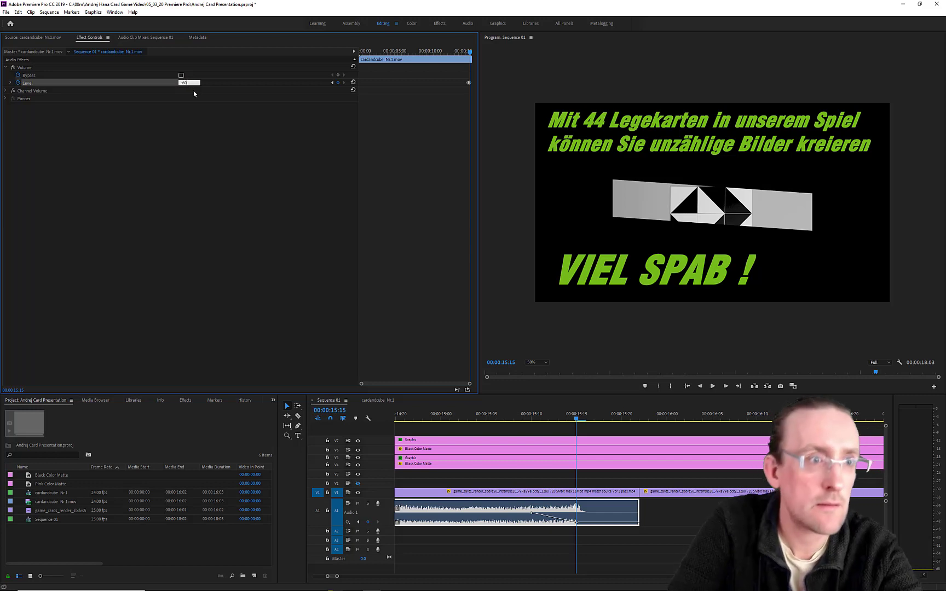
{"action": "key", "text": "Return"}
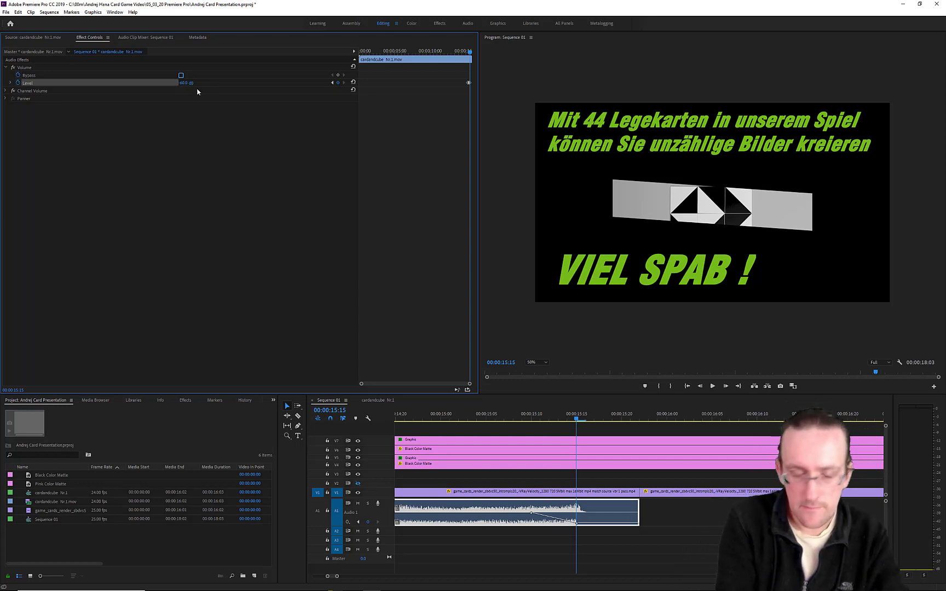
- Lower the audio clip's Level keyframe at 00:00:15:15 further to -280 dB
{"action": "left_click", "coordinate": [180, 83]}
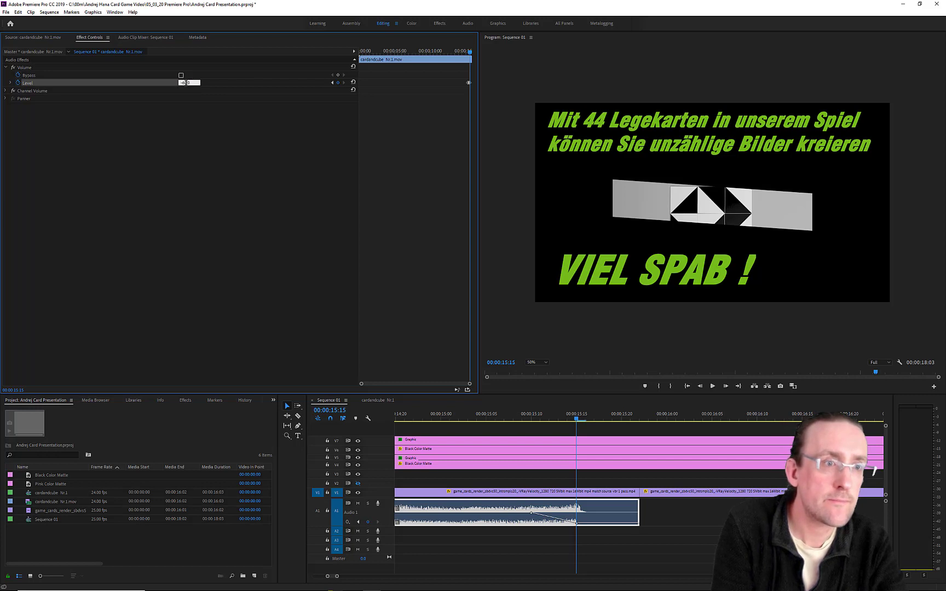
{"action": "key", "text": "Delete"}
{"action": "key", "text": "Delete"}
{"action": "key", "text": "Delete"}
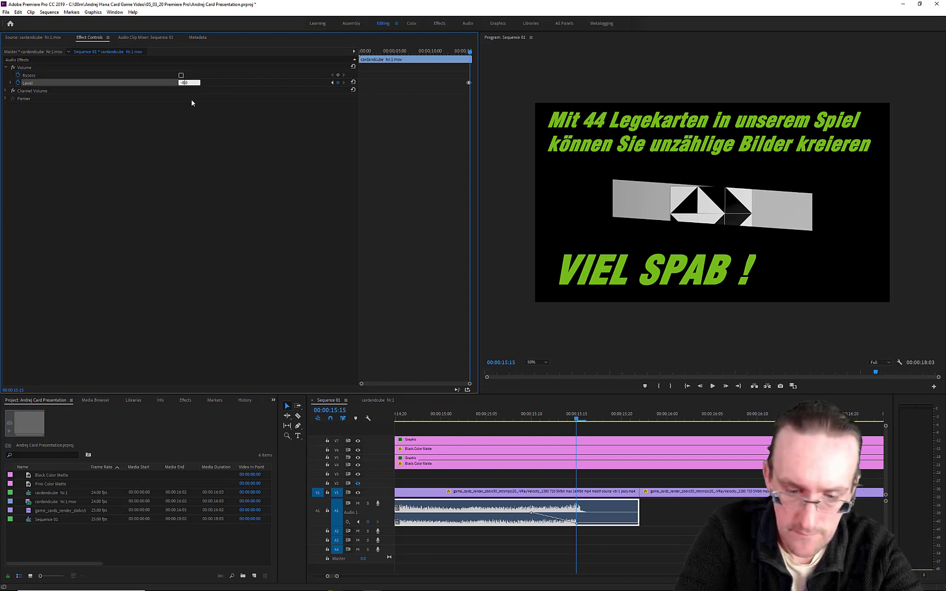
{"action": "type", "text": "8"}
{"action": "key", "text": "Return"}
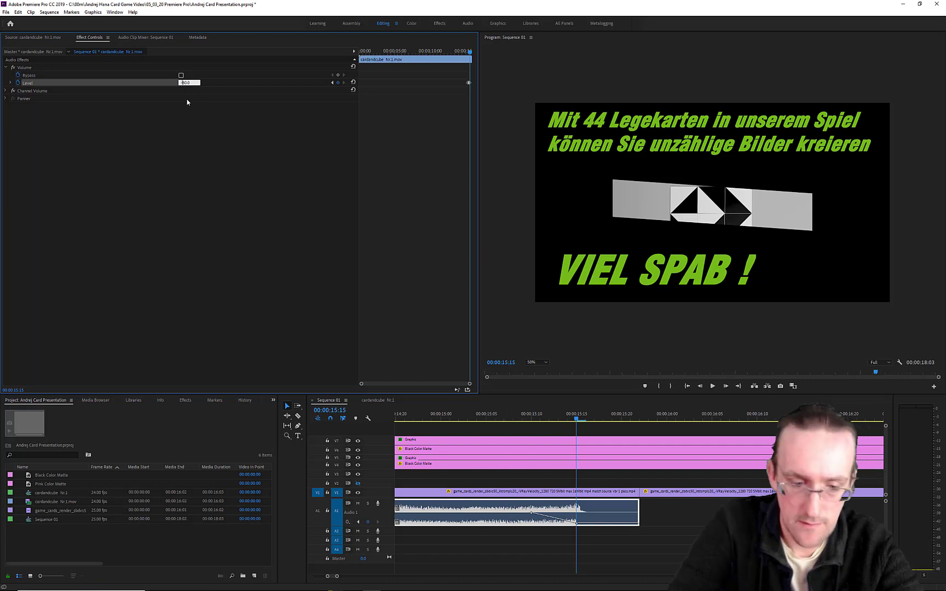
{"action": "key", "text": "Return"}
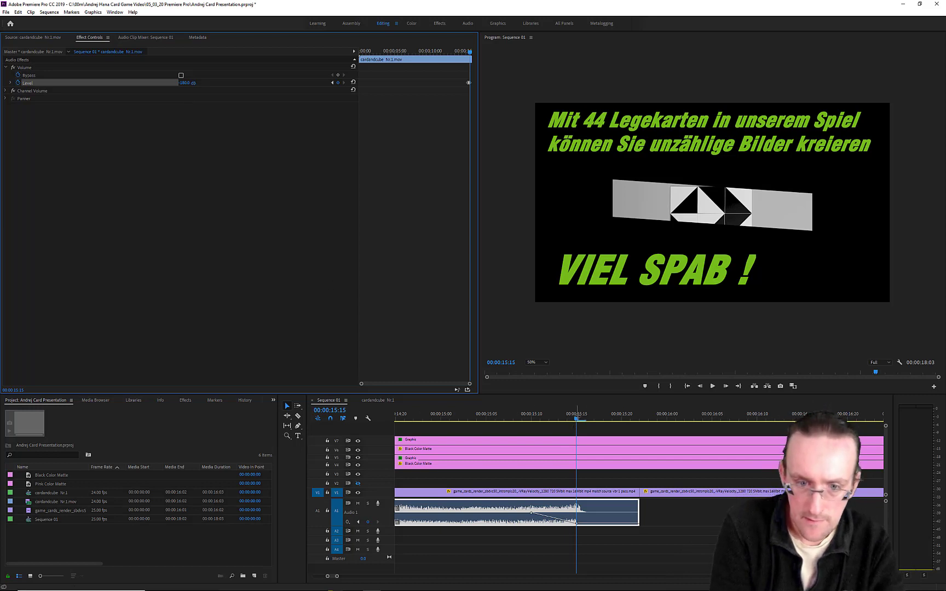
- Play the sequence from about 00:00:15:07 through to its end, checking the audio fade-out
{"action": "left_click", "coordinate": [569, 419]}
{"action": "left_click_drag", "start_coordinate": [519, 421], "coordinate": [504, 422]}
{"action": "key", "text": "space"}
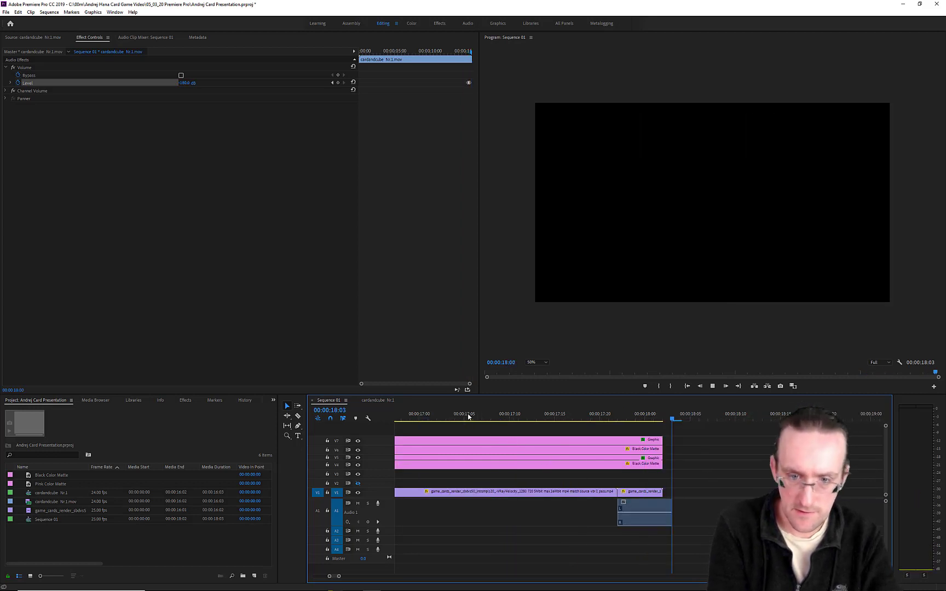
- Start the A1 audio fade-out earlier by moving its first Level keyframe to about 00:00:15:05, and check it up to 00:00:15:15
{"action": "key", "text": "z"}
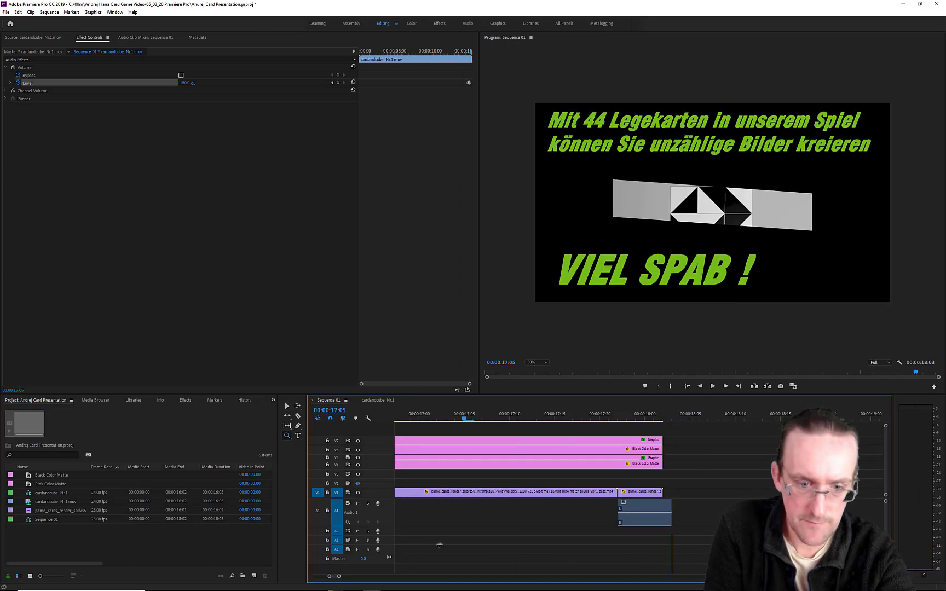
{"action": "left_click", "coordinate": [479, 513]}
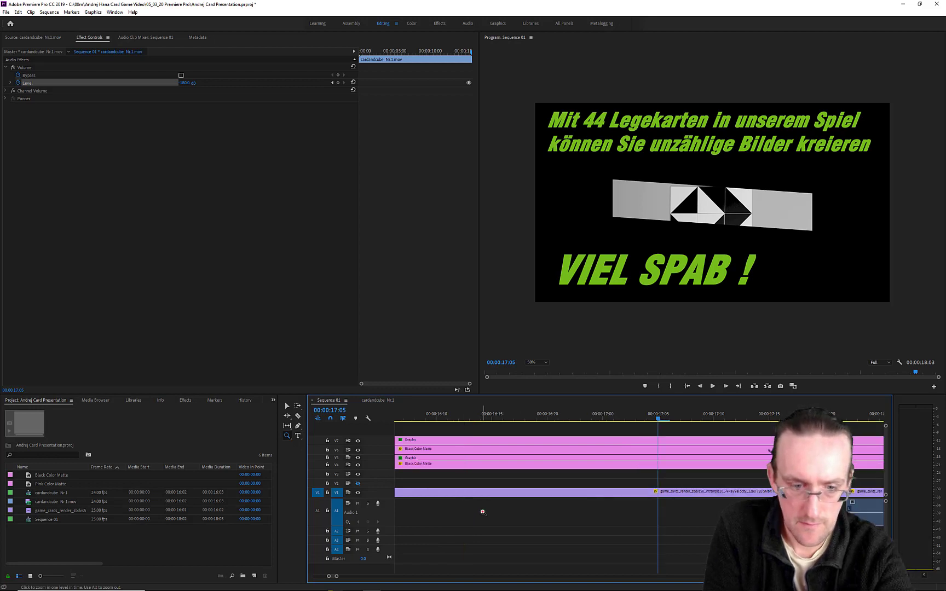
{"action": "left_click", "coordinate": [482, 511], "text": "alt"}
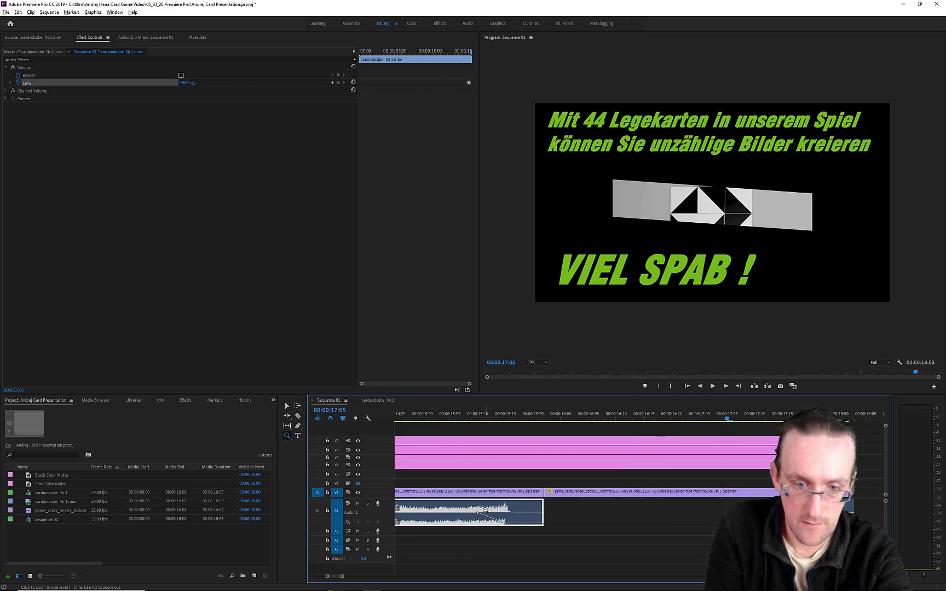
{"action": "left_click", "coordinate": [476, 506], "text": "alt"}
{"action": "left_click", "coordinate": [476, 505], "text": "alt"}
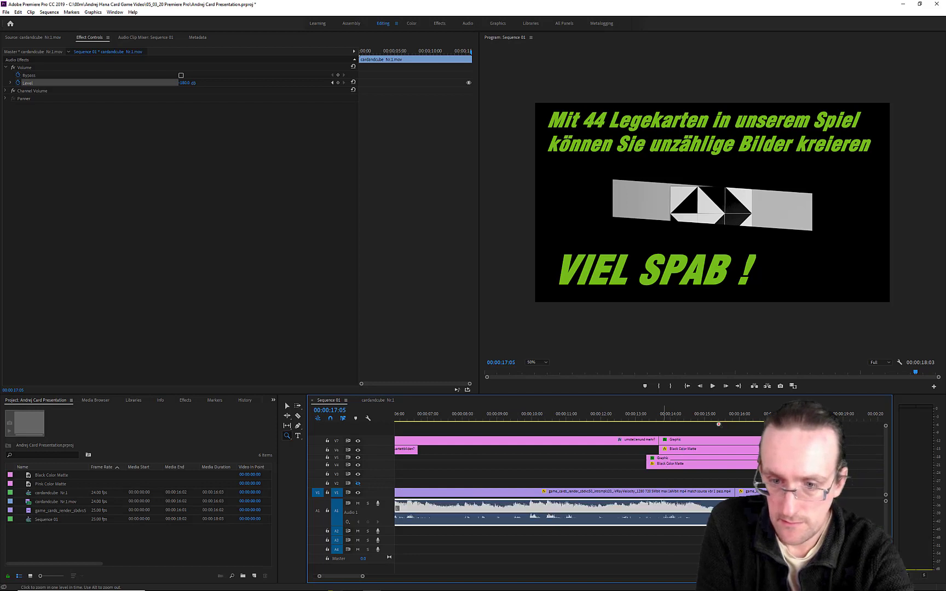
{"action": "key", "text": "v"}
{"action": "left_click", "coordinate": [697, 416]}
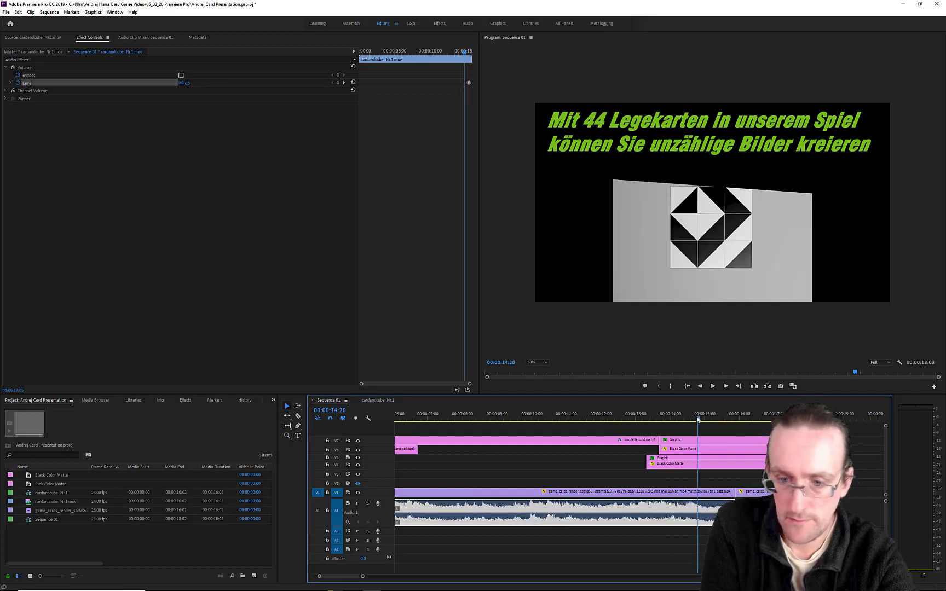
{"action": "left_click", "coordinate": [718, 419]}
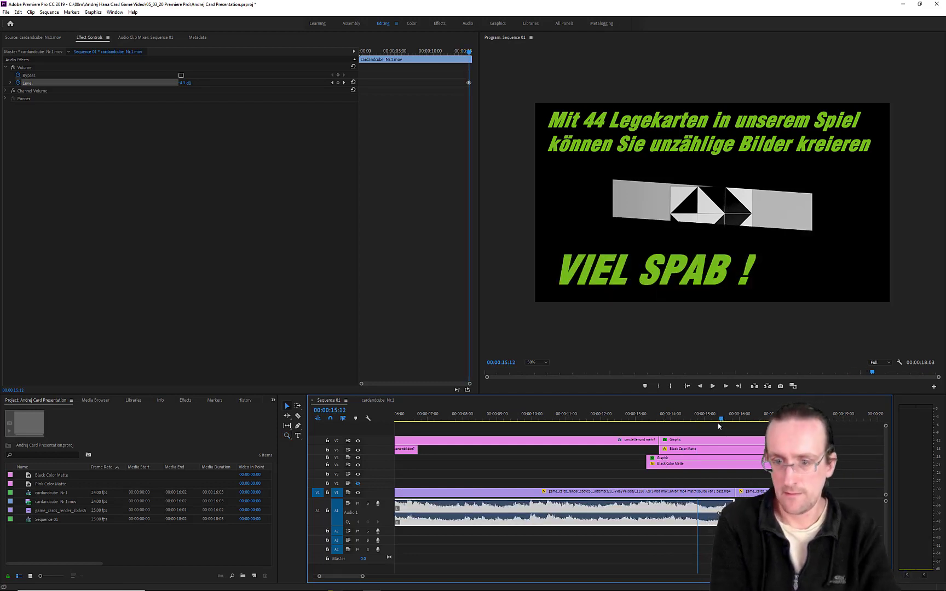
{"action": "left_click", "coordinate": [725, 425]}
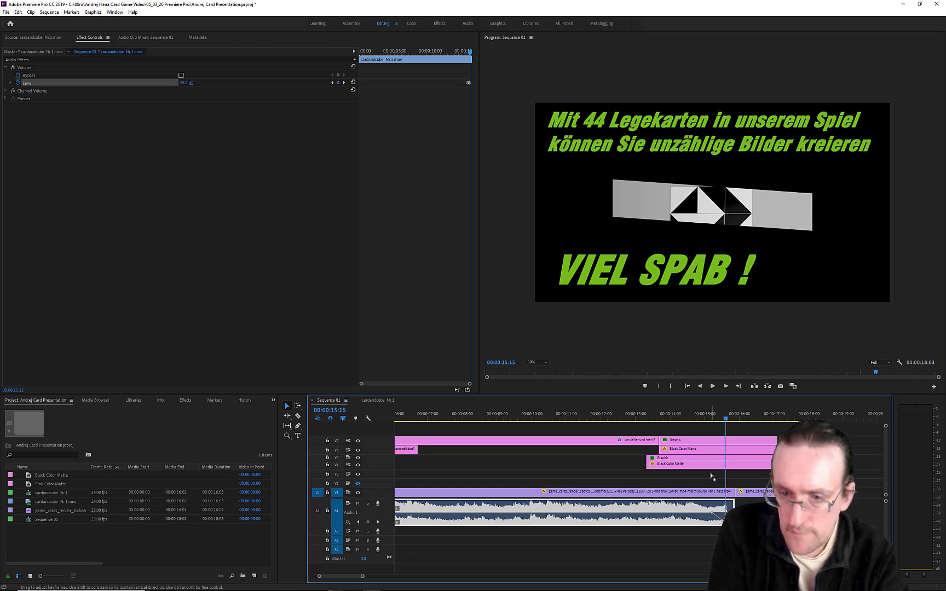
- Play the sequence to its end from about 00:00:14:15 and again from about 00:00:13:12, checking the audio fade-out
{"action": "left_click", "coordinate": [707, 419]}
{"action": "left_click", "coordinate": [679, 420]}
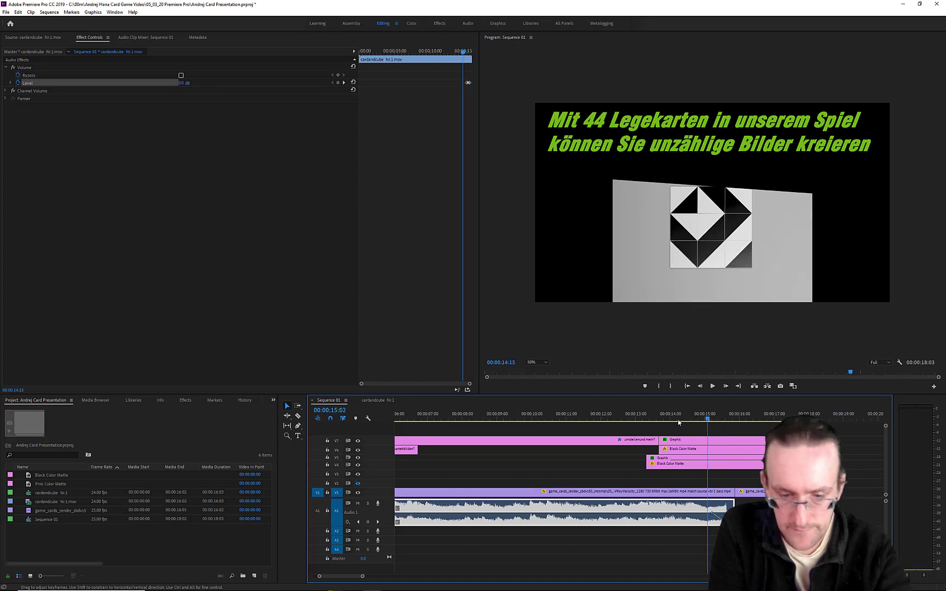
{"action": "key", "text": "space"}
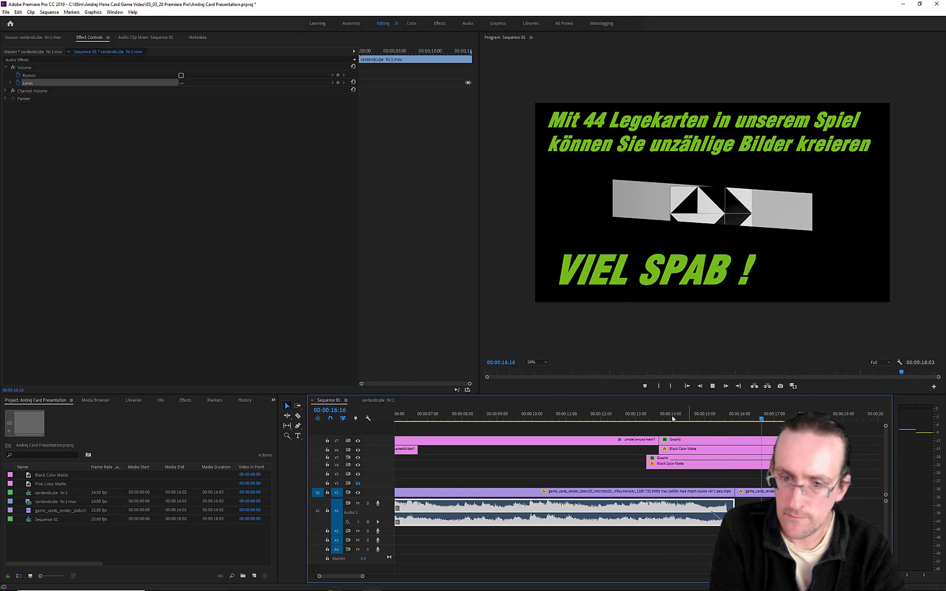
{"action": "left_click", "coordinate": [657, 418]}
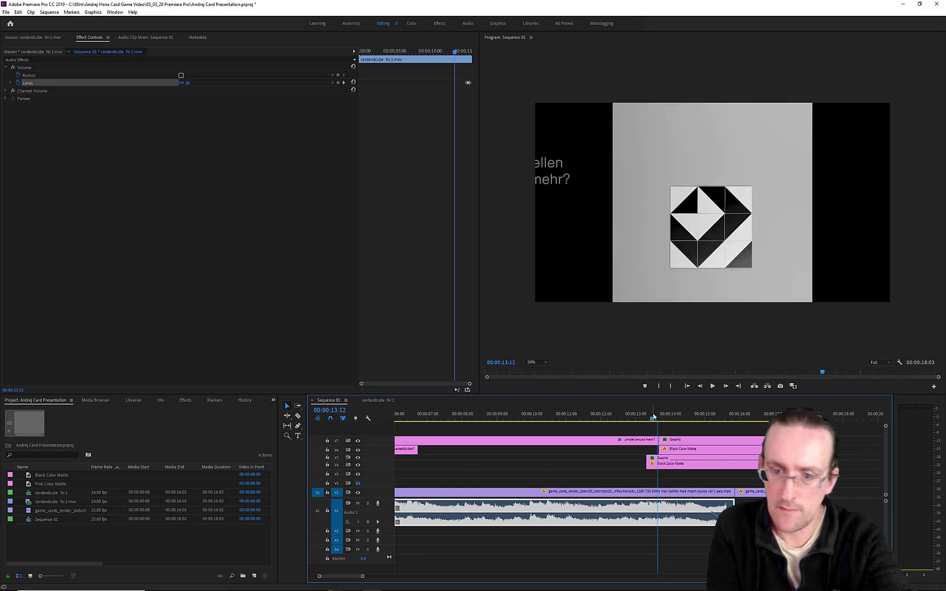
{"action": "key", "text": "space"}
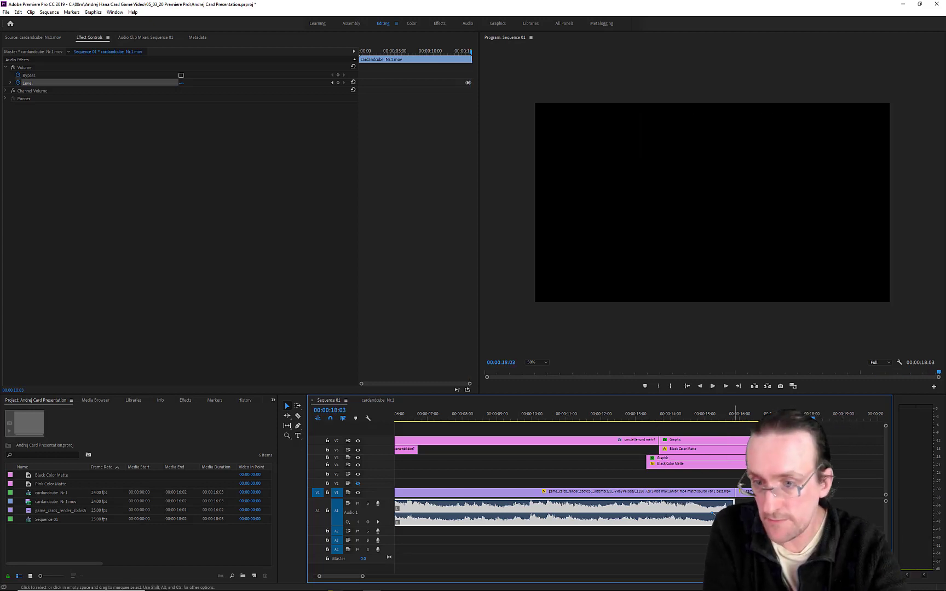
- Step through the sequence's final frames and trim the last A1 audio clip's end by one frame, to 00:00:18:02
{"action": "key", "text": "Left"}
{"action": "key", "text": "Left"}
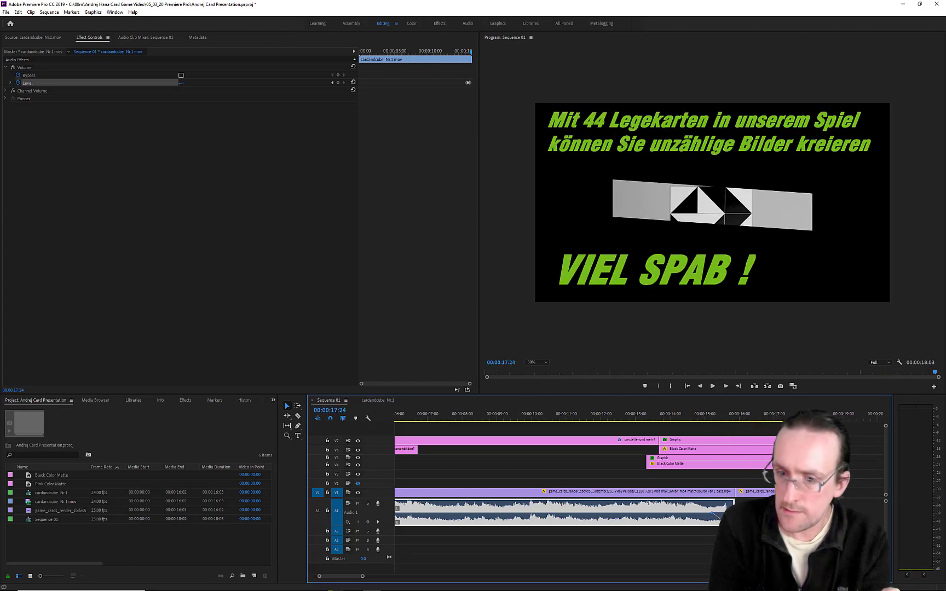
{"action": "key", "text": "Right"}
{"action": "key", "text": "Right"}
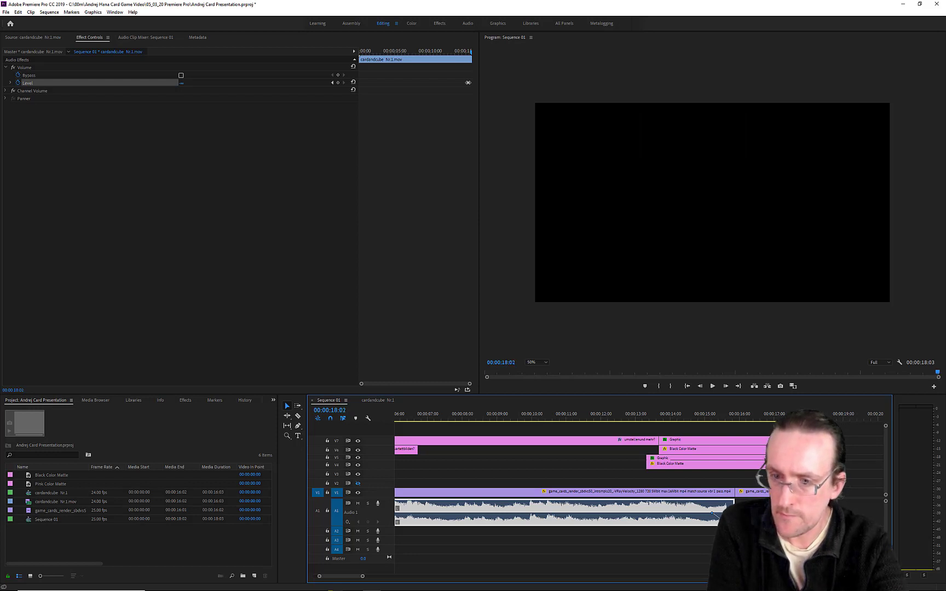
{"action": "key", "text": "Left"}
{"action": "key", "text": "Left"}
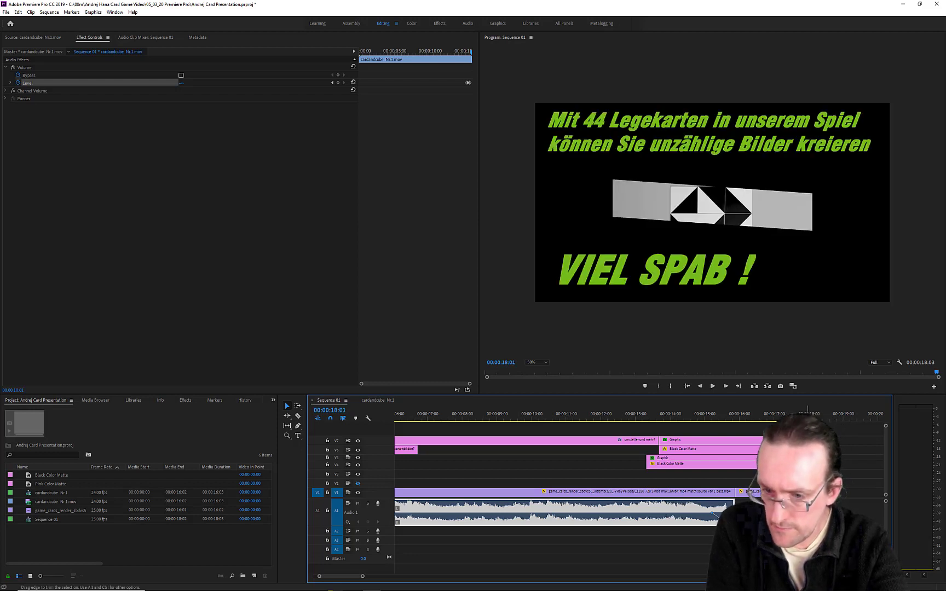
{"action": "left_click", "coordinate": [827, 496]}
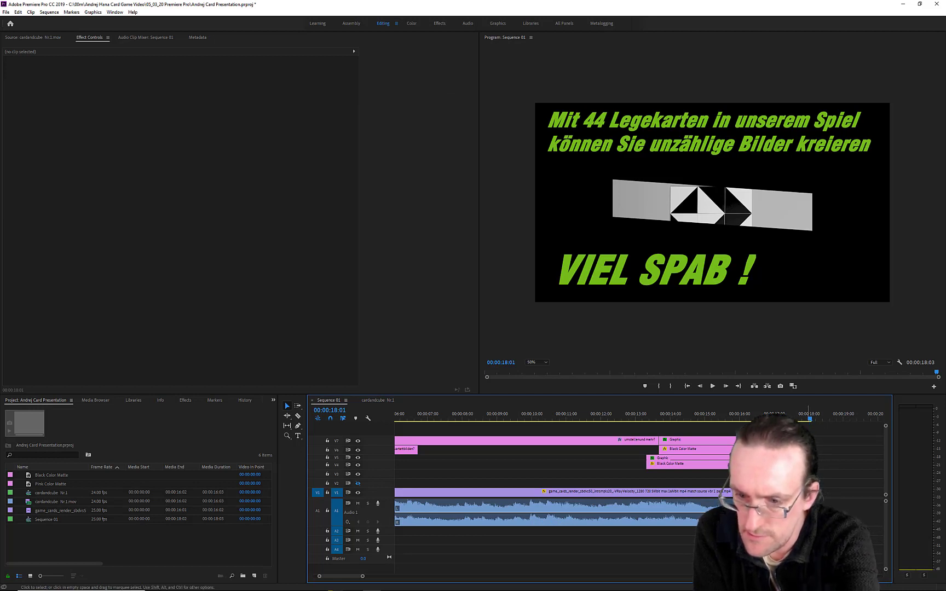
{"action": "left_click_drag", "start_coordinate": [812, 511], "coordinate": [811, 511]}
{"action": "left_click", "coordinate": [826, 510]}
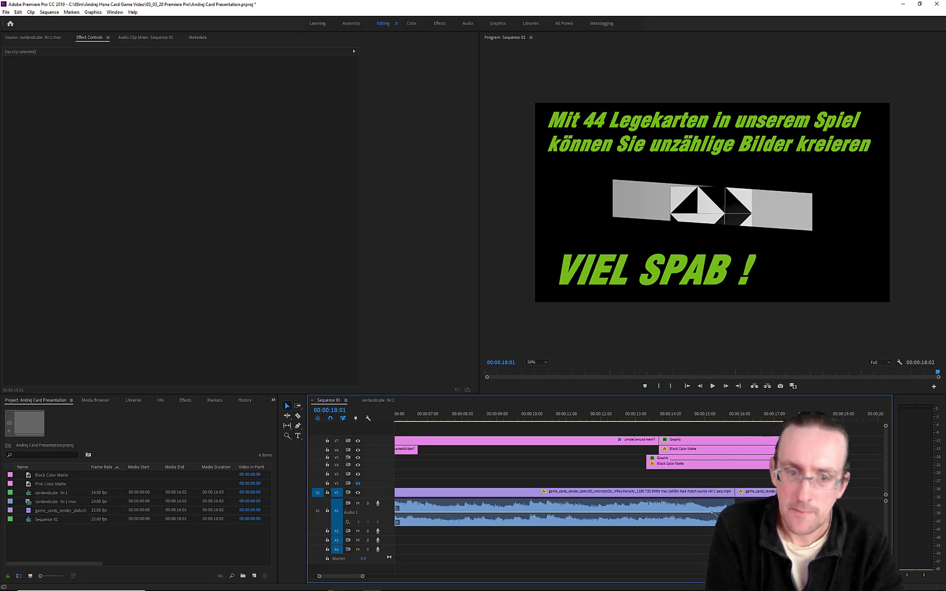
- Move the playhead back to about 00:00:06:02 and save the project
{"action": "left_click_drag", "start_coordinate": [810, 414], "coordinate": [398, 453]}
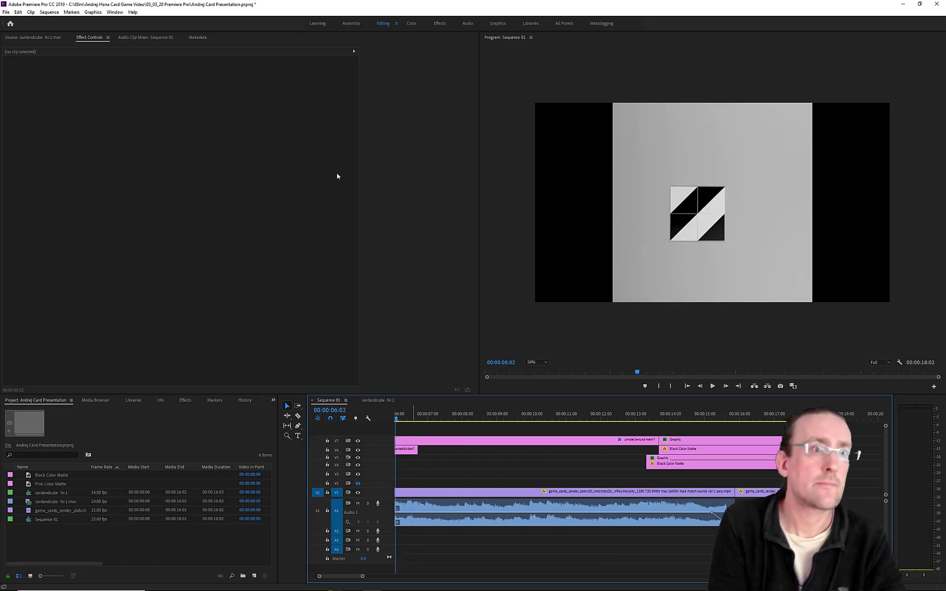
{"action": "left_click", "coordinate": [6, 12]}
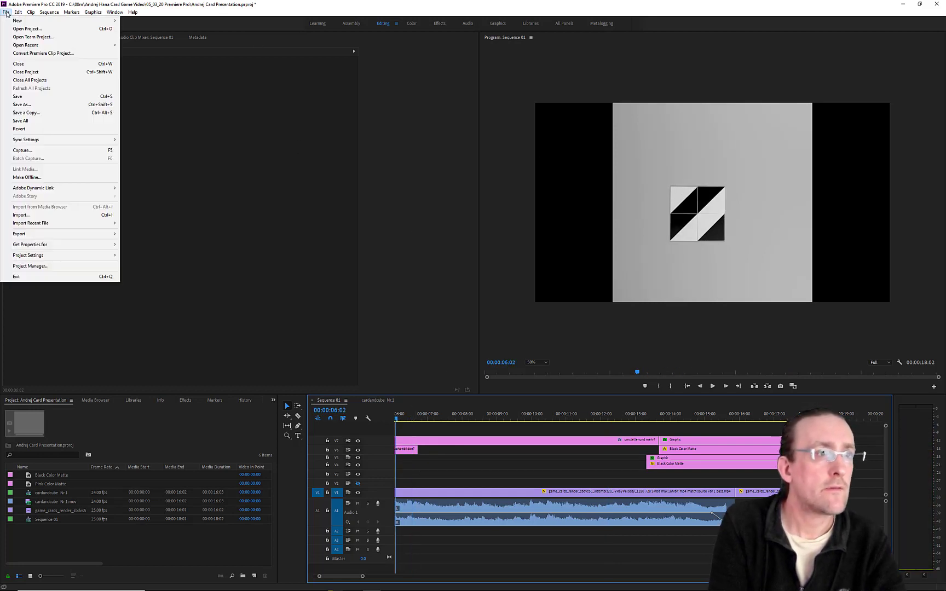
{"action": "left_click", "coordinate": [19, 96]}
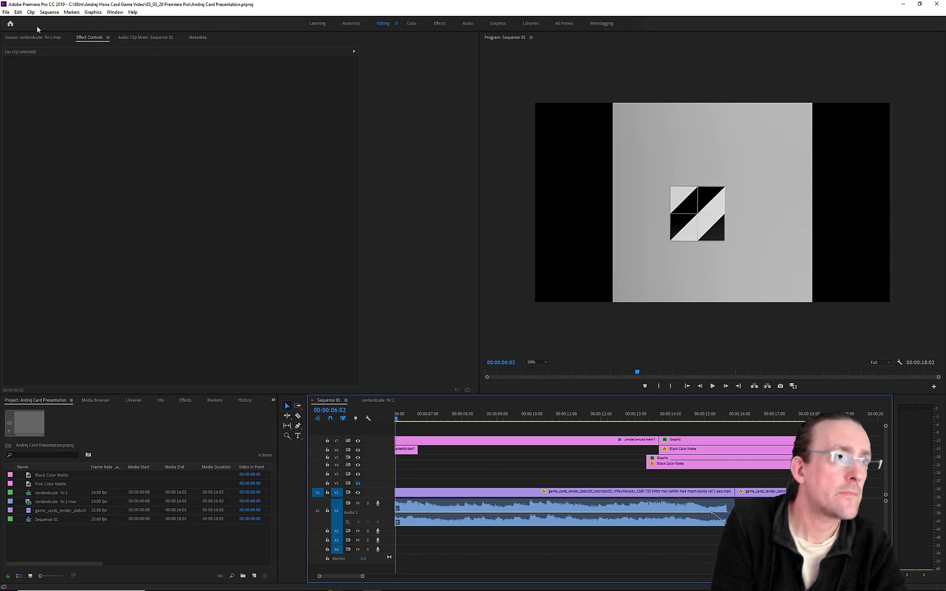
- Start a media export of Sequence 01 and browse to C:\00m for the output file's location
{"action": "left_click", "coordinate": [5, 12]}
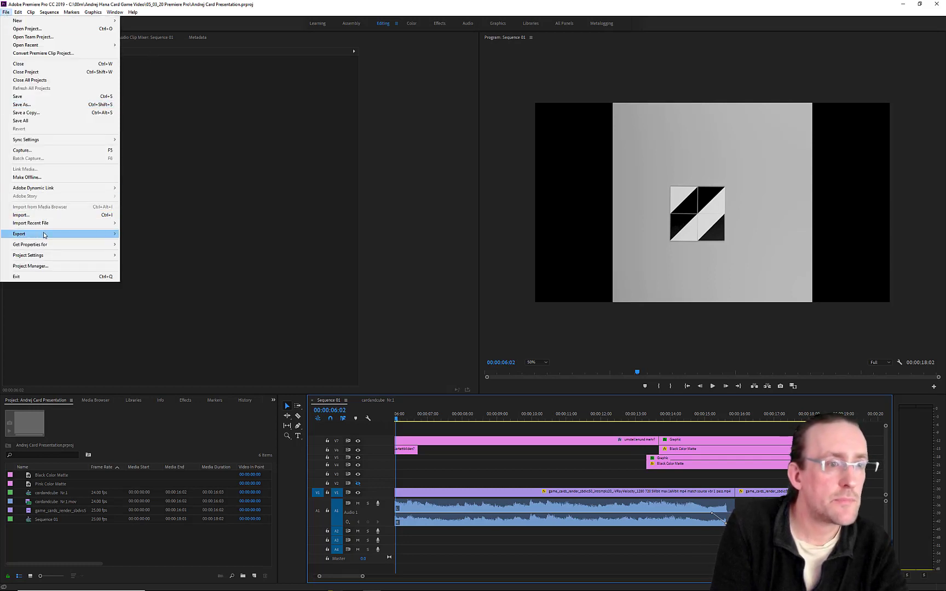
{"action": "mouse_move", "coordinate": [45, 234]}
{"action": "left_click", "coordinate": [152, 236]}
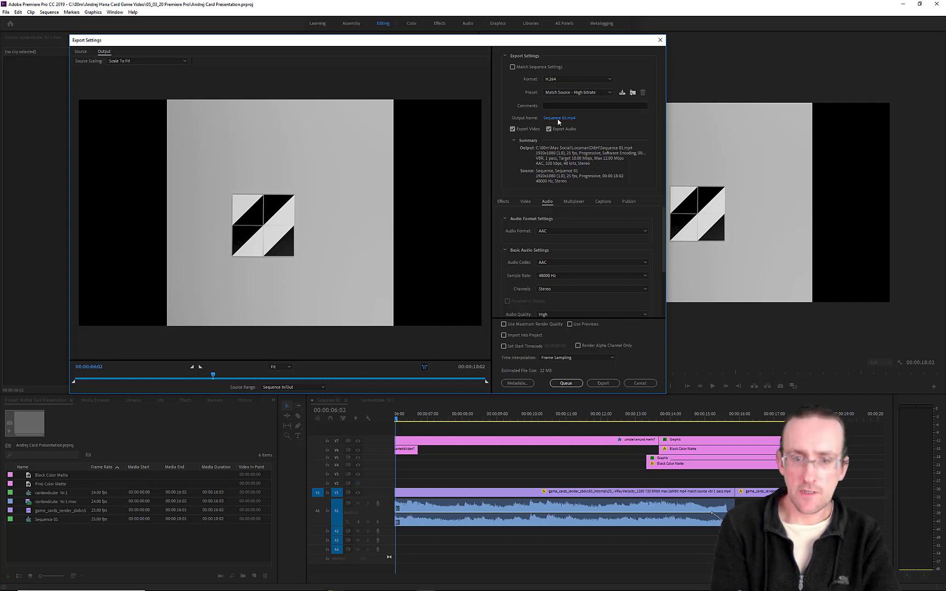
{"action": "left_click", "coordinate": [558, 119]}
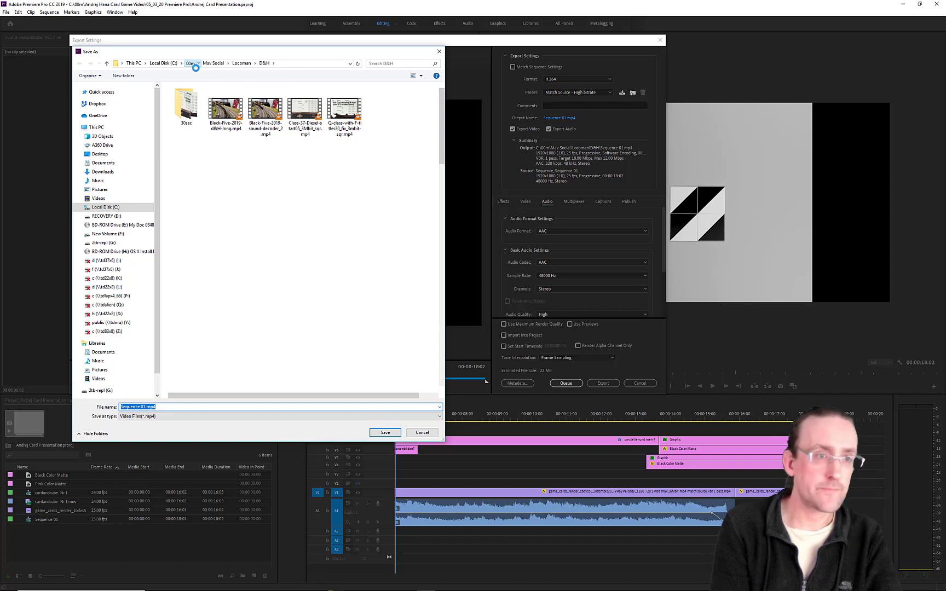
{"action": "left_click", "coordinate": [192, 63]}
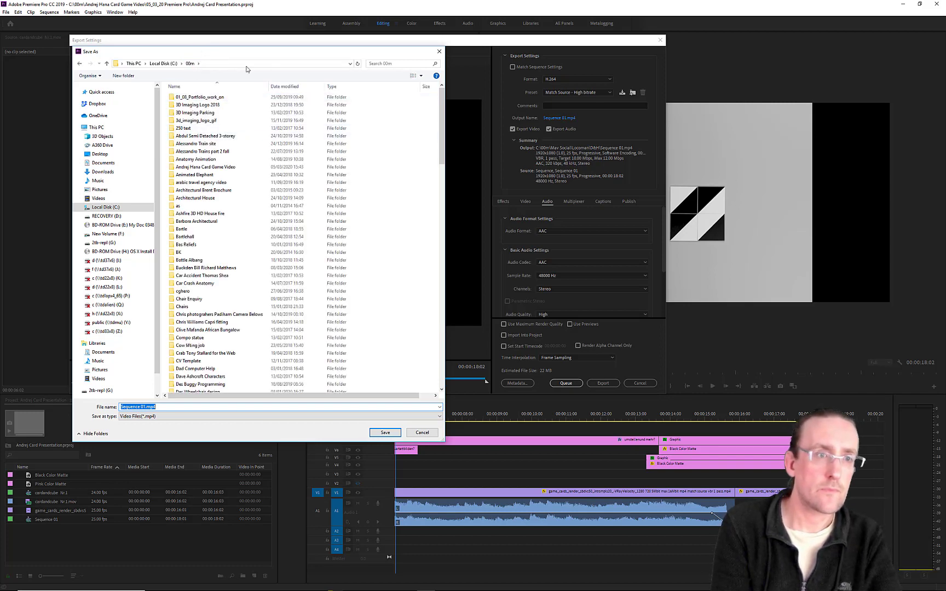
- Choose the 05_03_20 Premiere Pro folder inside the card game video project's folder as the export destination
{"action": "left_click_drag", "start_coordinate": [202, 51], "coordinate": [369, 140]}
{"action": "left_click", "coordinate": [385, 222]}
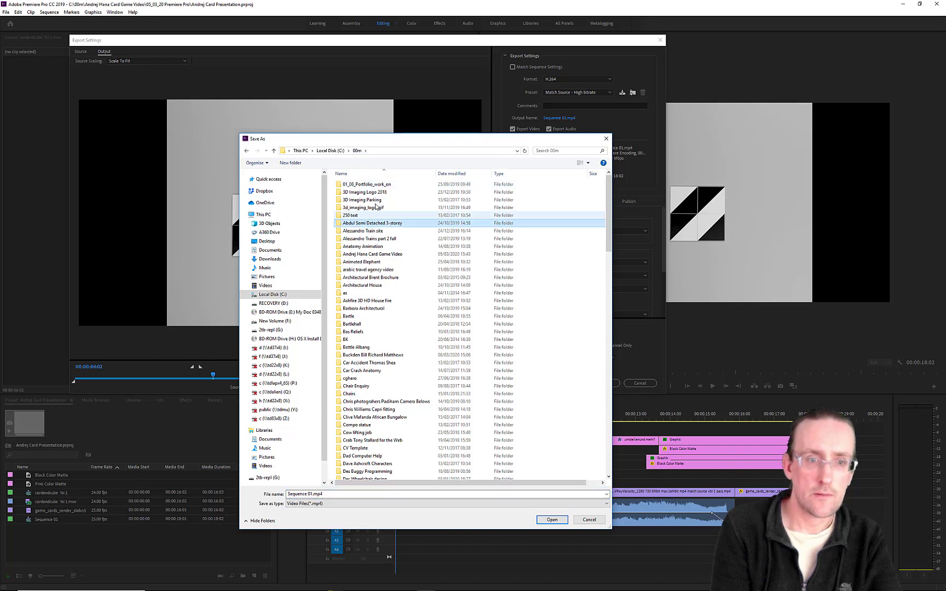
{"action": "left_click", "coordinate": [378, 207]}
{"action": "left_click", "coordinate": [399, 248]}
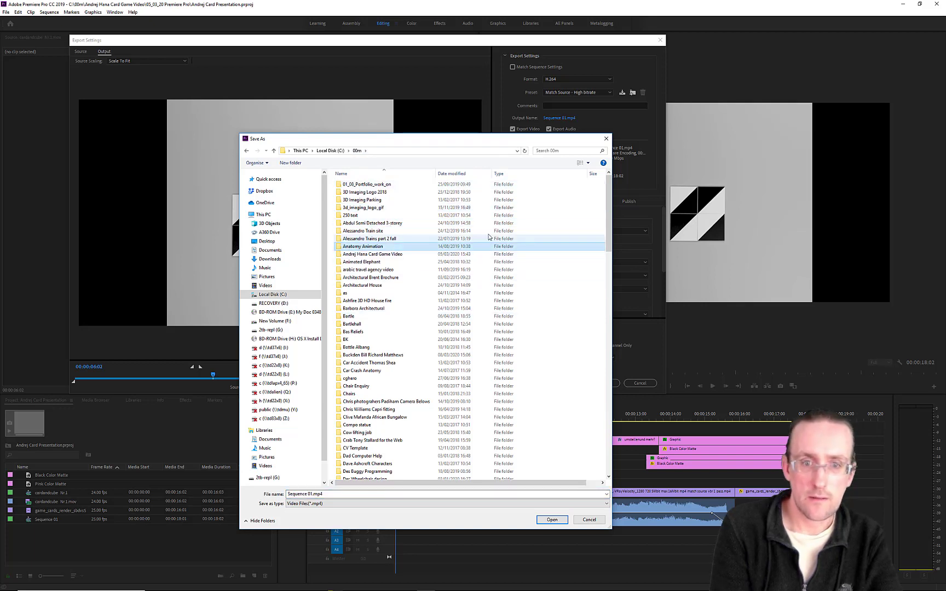
{"action": "left_click", "coordinate": [393, 231]}
{"action": "left_click", "coordinate": [391, 216]}
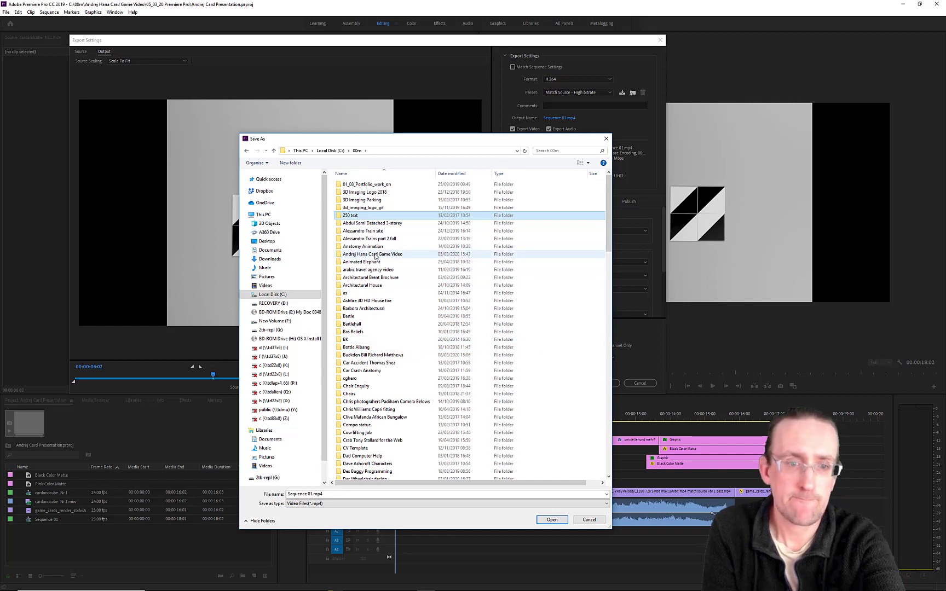
{"action": "double_click", "coordinate": [376, 255]}
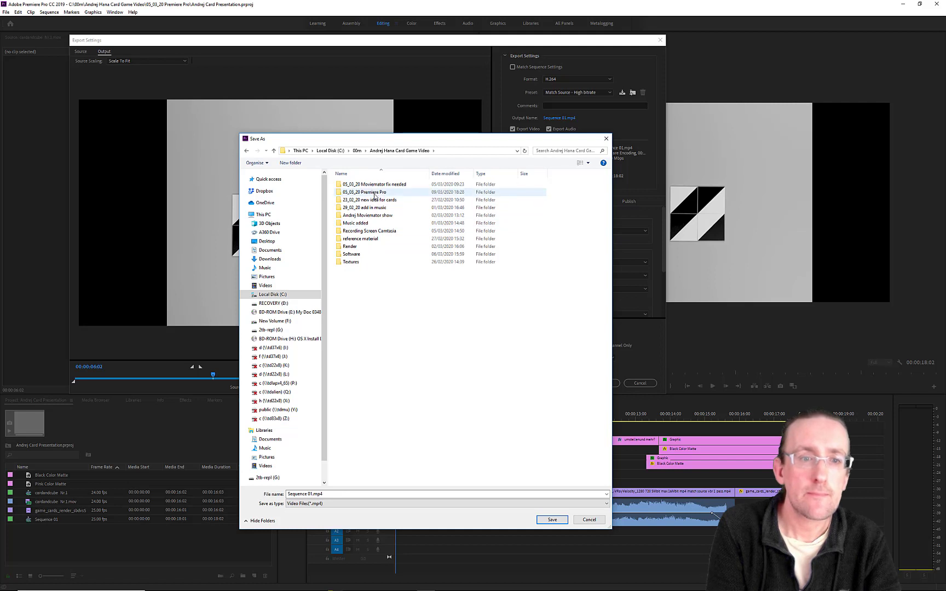
{"action": "left_click", "coordinate": [376, 193]}
{"action": "key", "text": "Return"}
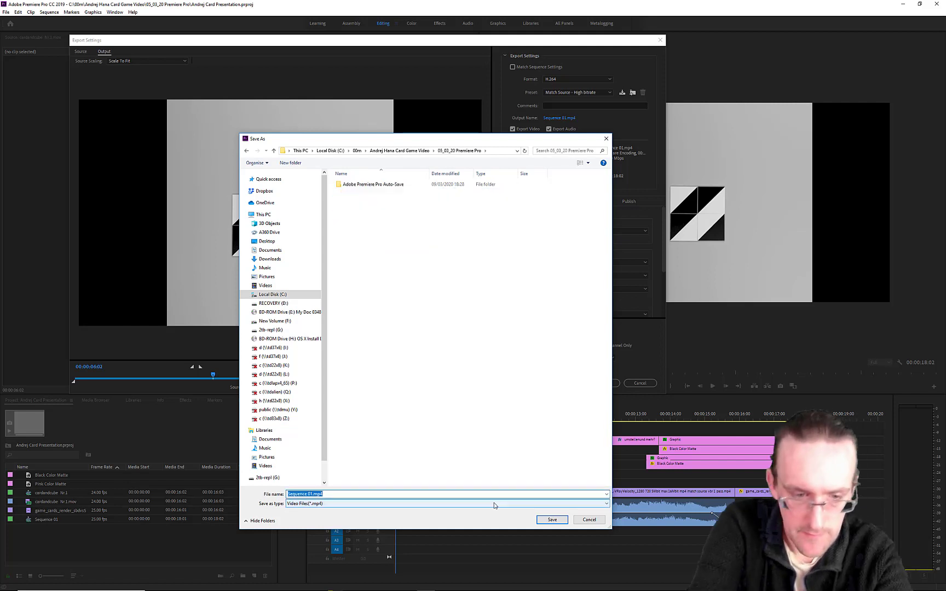
- Name the output file Card-game-Premiere and export the sequence as an H.264 MP4 video
{"action": "type", "text": "Card-game-P"}
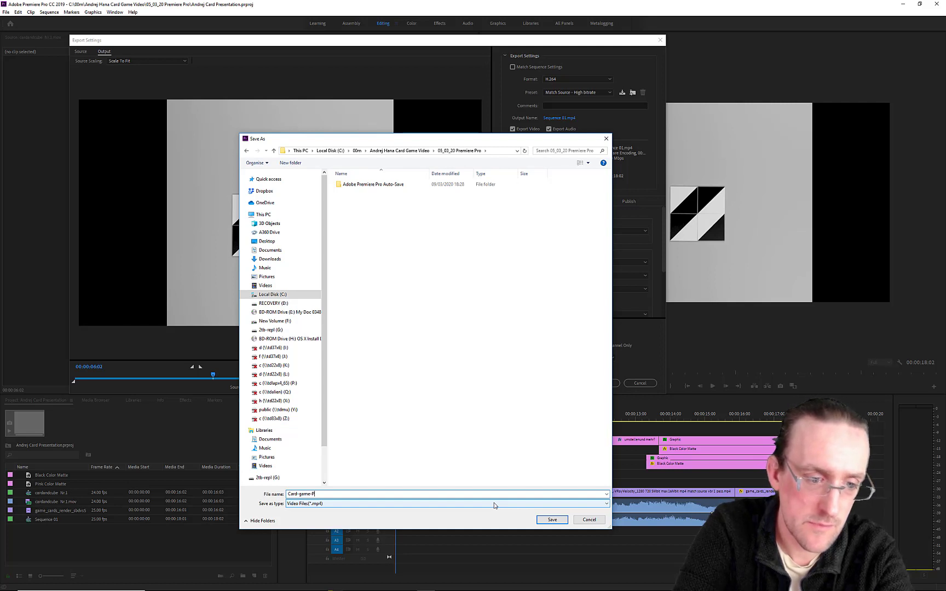
{"action": "type", "text": "remiere"}
{"action": "key", "text": "Return"}
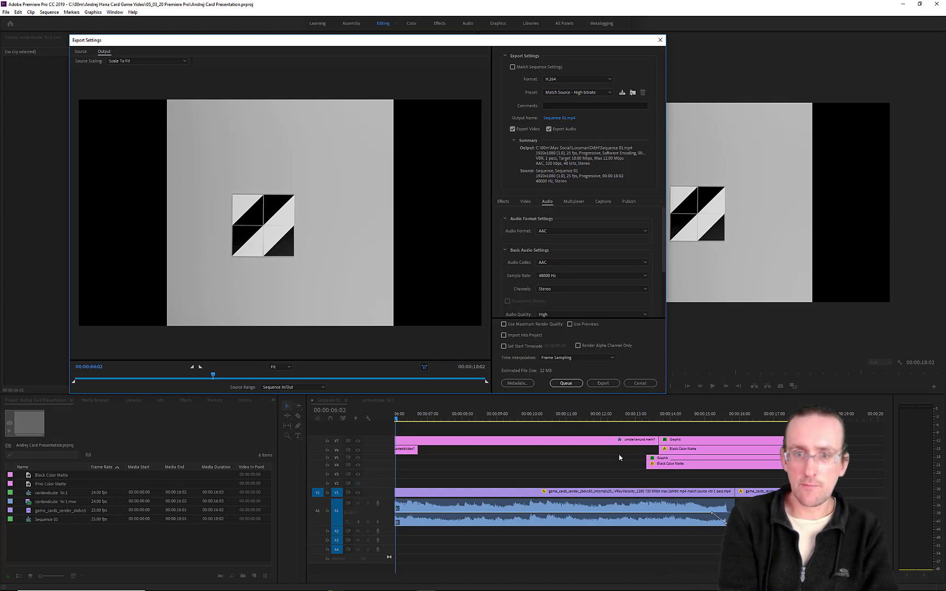
{"action": "left_click", "coordinate": [603, 384]}
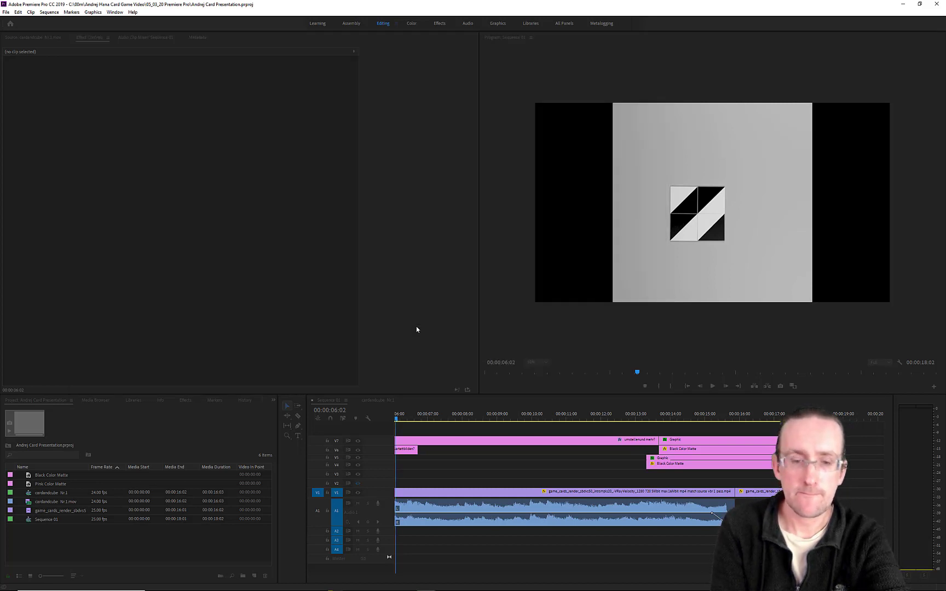
- Switch to File Explorer and open the 05_03_20 Premiere Pro folder in the card game project to find the exported video
{"action": "key", "text": "super"}
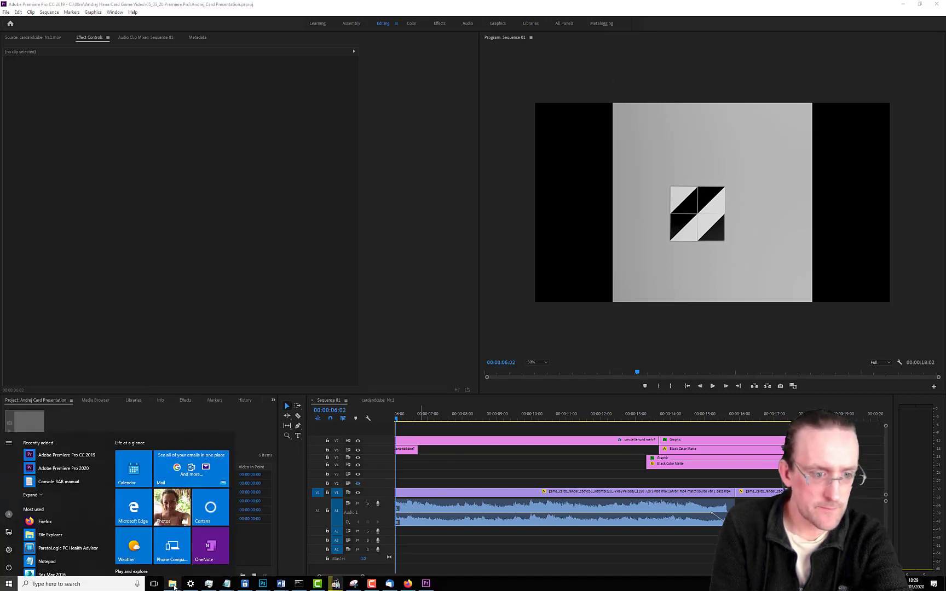
{"action": "mouse_move", "coordinate": [174, 586]}
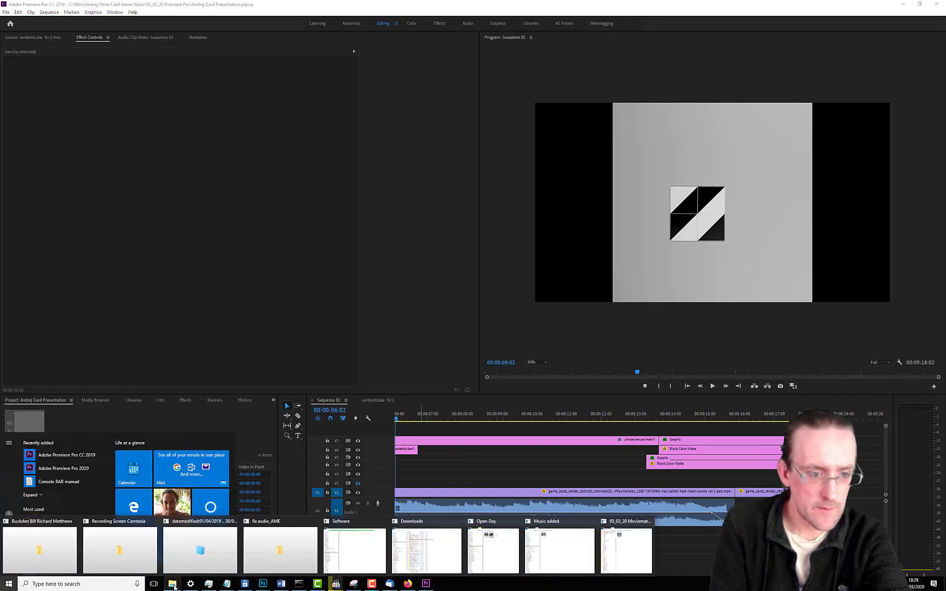
{"action": "left_click", "coordinate": [505, 556]}
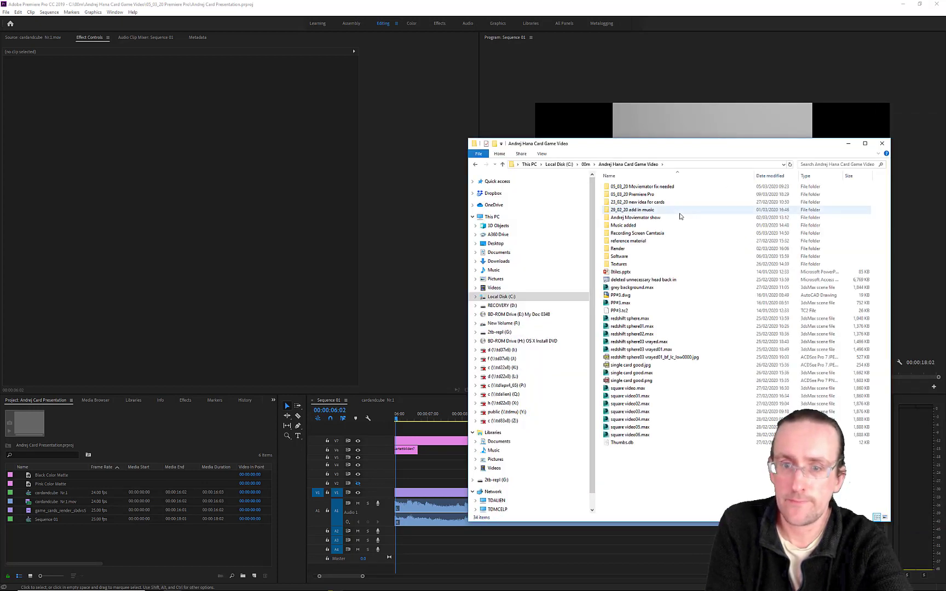
{"action": "double_click", "coordinate": [640, 194]}
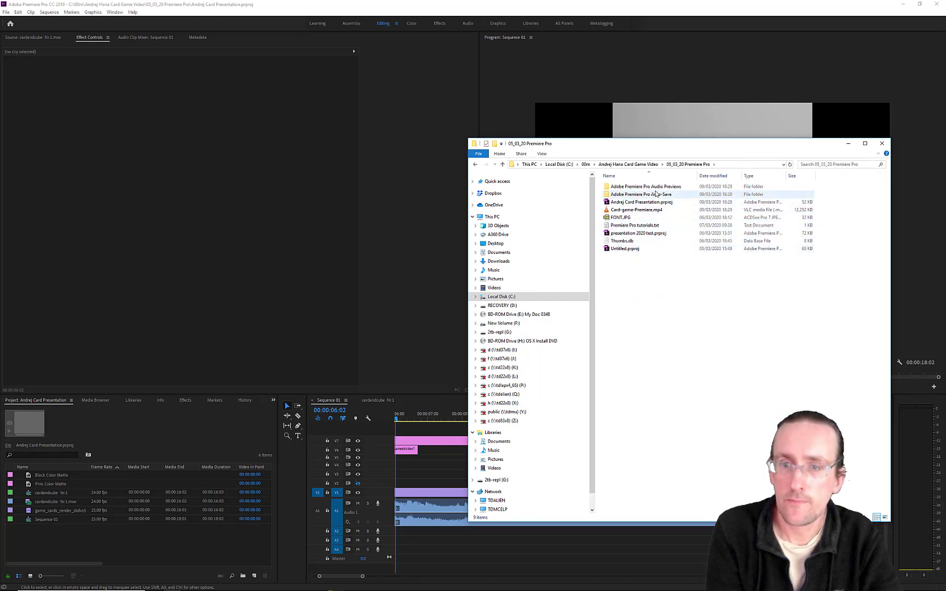
- Open the exported Card-game-Premiere.mp4 in MPC-HC and play it to check the video
{"action": "left_click", "coordinate": [648, 212]}
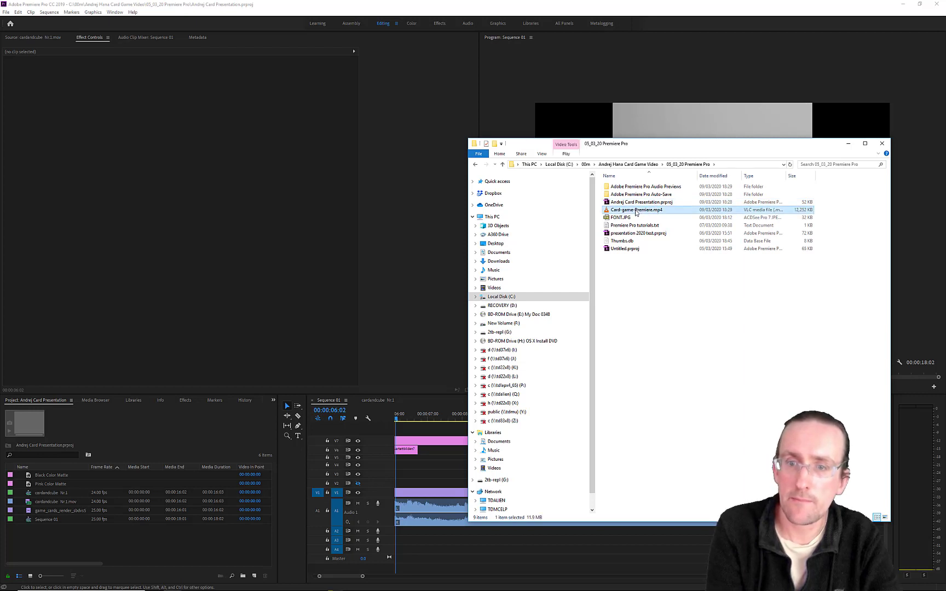
{"action": "right_click", "coordinate": [635, 212]}
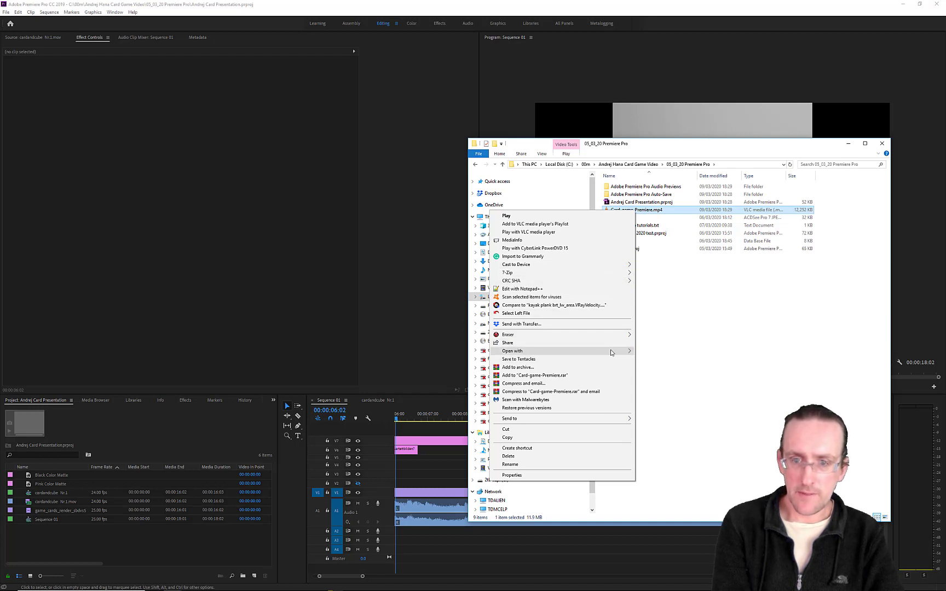
{"action": "mouse_move", "coordinate": [586, 353]}
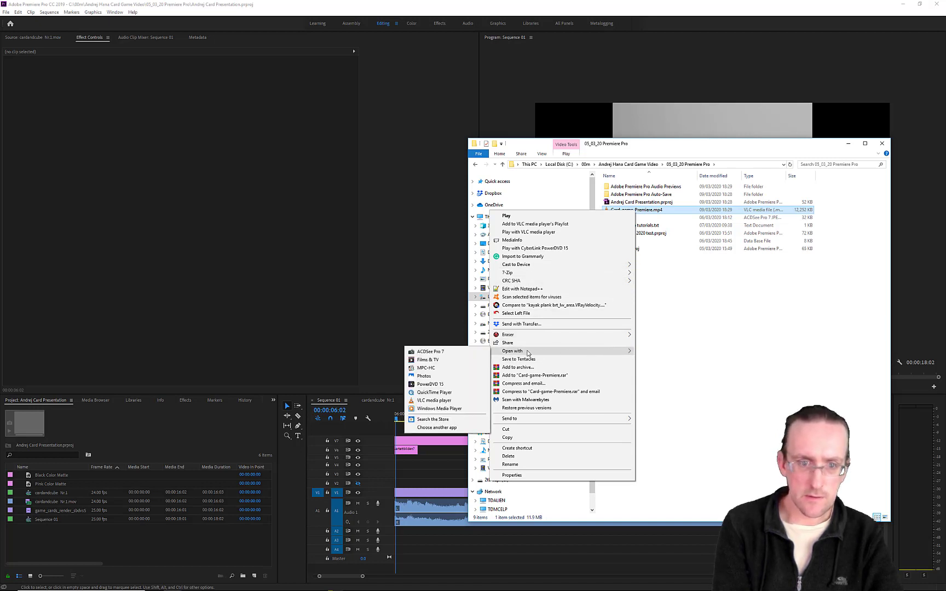
{"action": "left_click", "coordinate": [434, 371]}
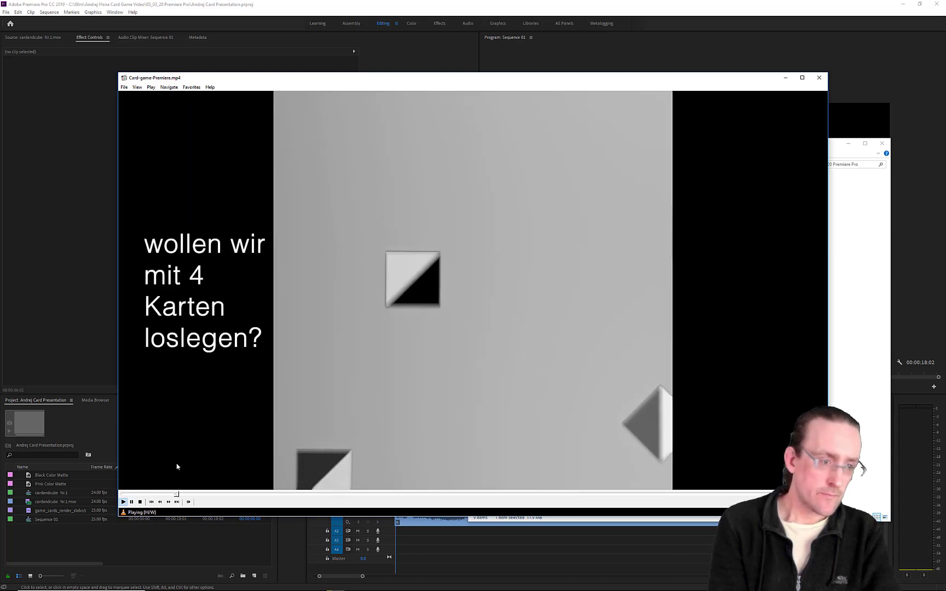
- Stop the playback of the exported card game video and close the media player
{"action": "left_click", "coordinate": [131, 502]}
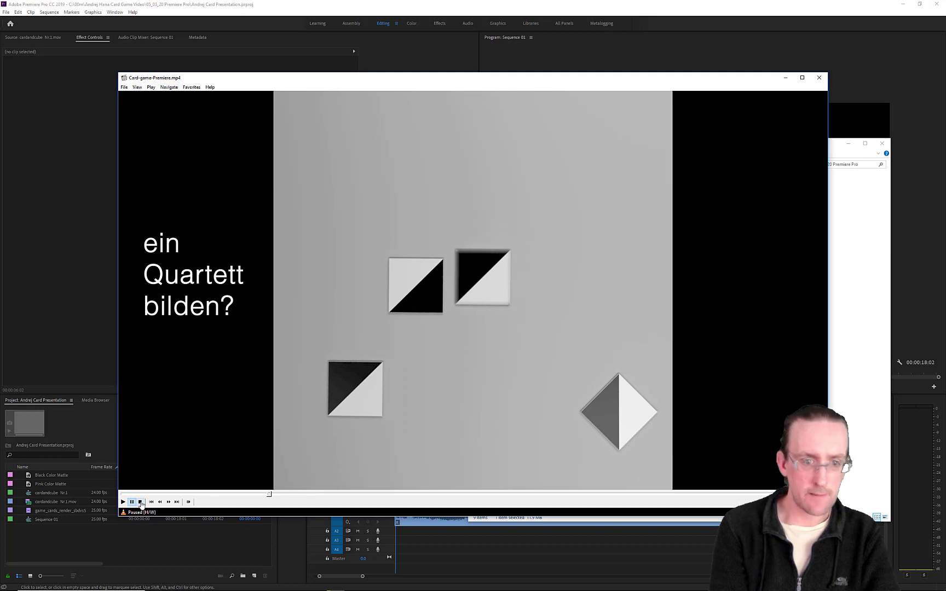
{"action": "left_click", "coordinate": [141, 502]}
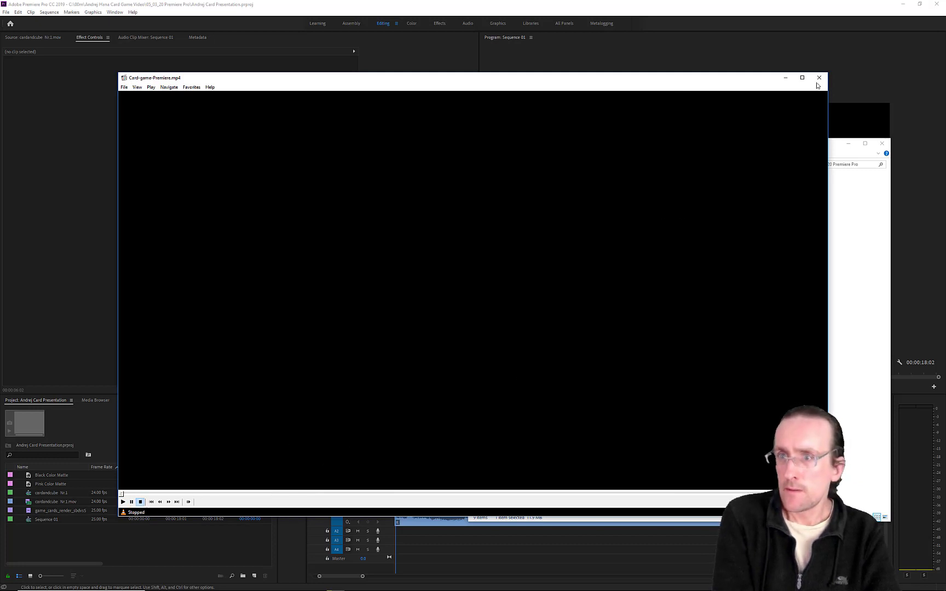
{"action": "left_click", "coordinate": [819, 77]}
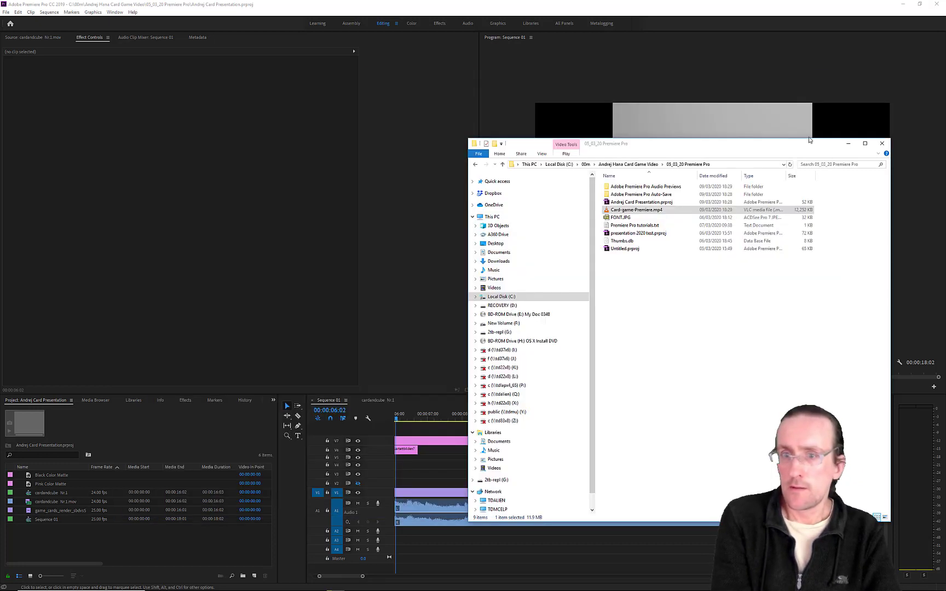
{"action": "left_click", "coordinate": [643, 213]}
{"action": "left_click", "coordinate": [665, 271]}
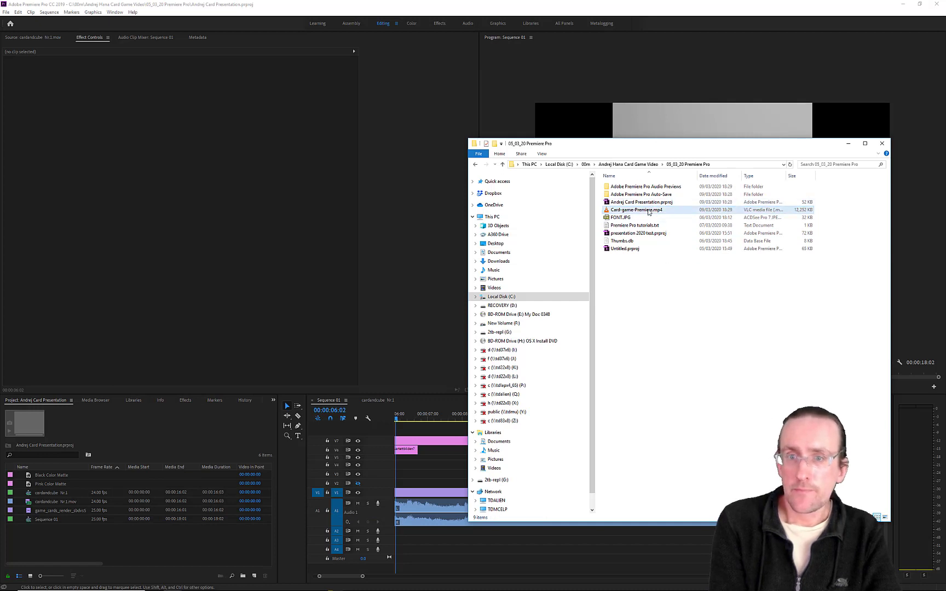
{"action": "left_click", "coordinate": [648, 212]}
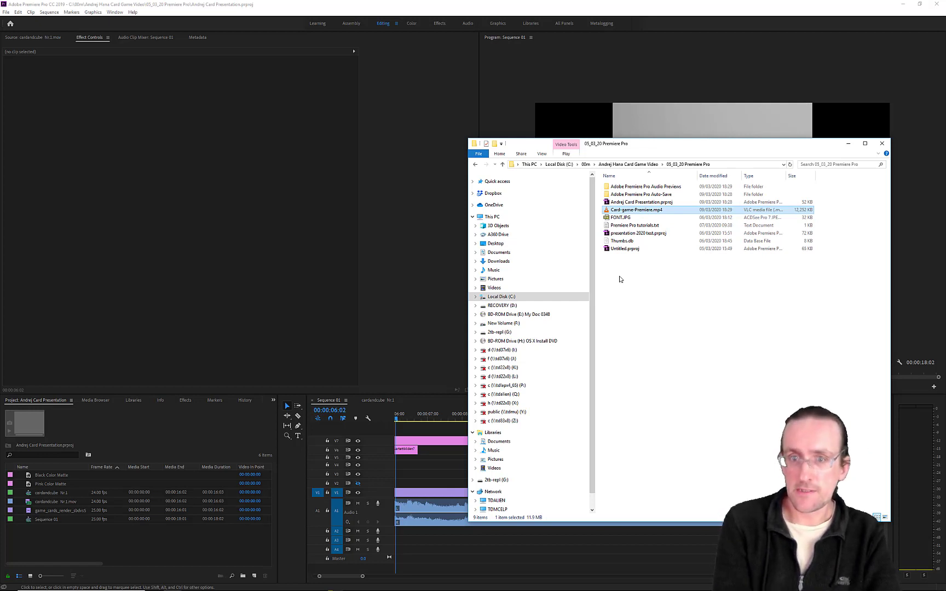
{"action": "left_click", "coordinate": [634, 294]}
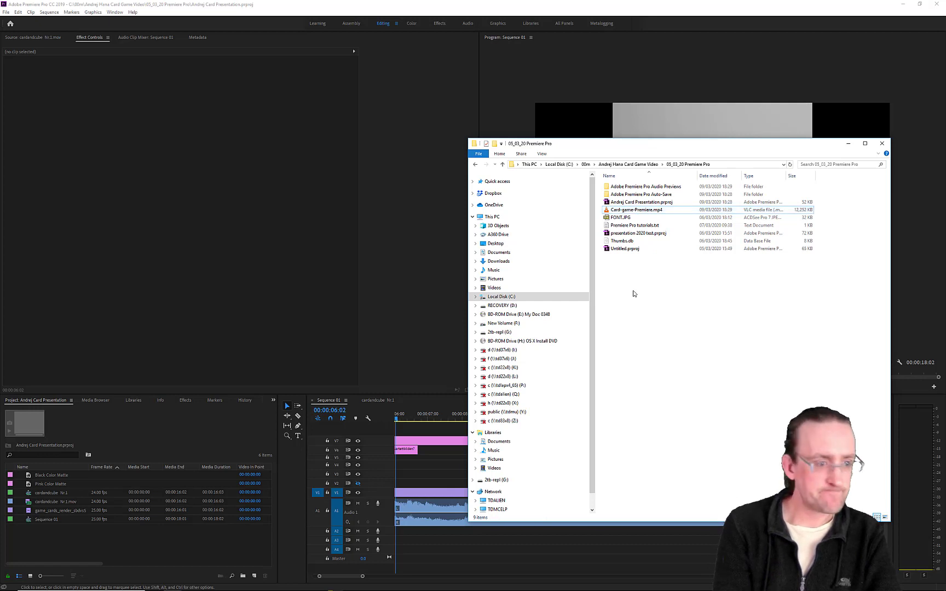